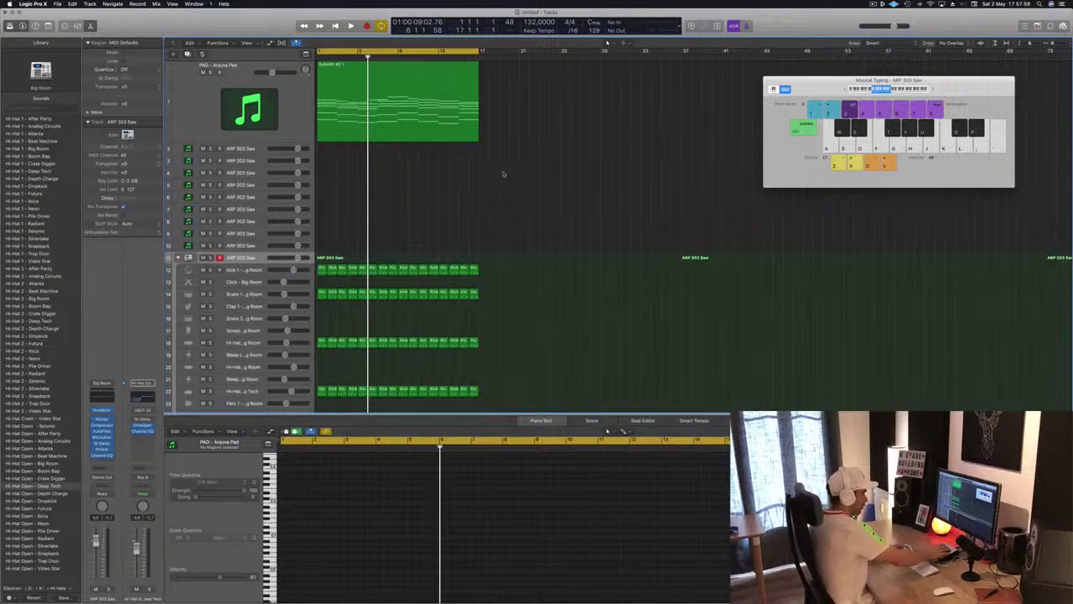
- Play the arrangement from the beginning and select the PAD - Anjuna Pad track
{"action": "key", "text": "space"}
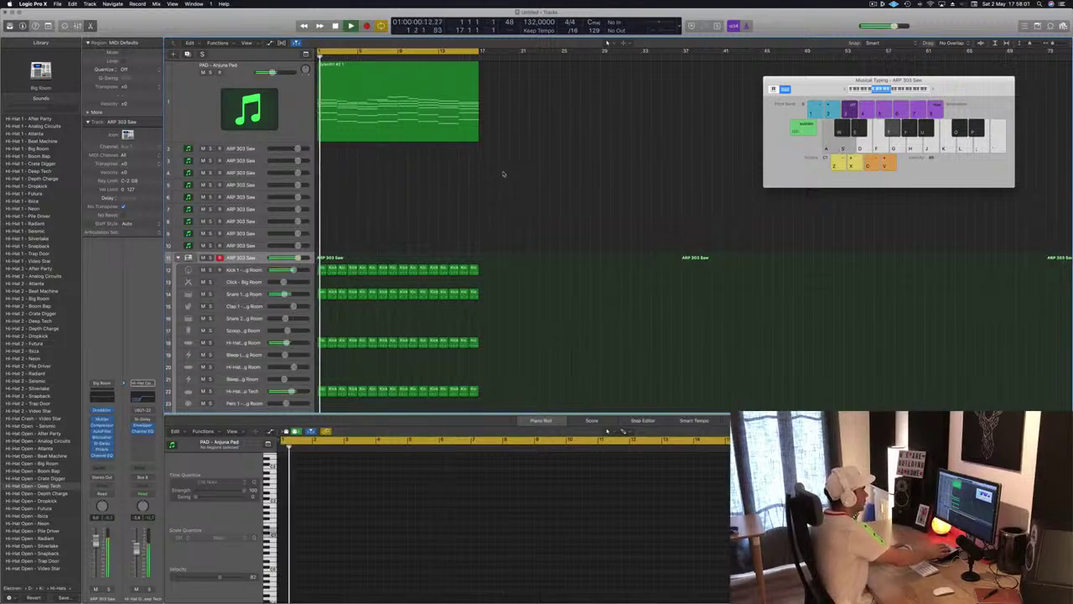
{"action": "left_click", "coordinate": [212, 110]}
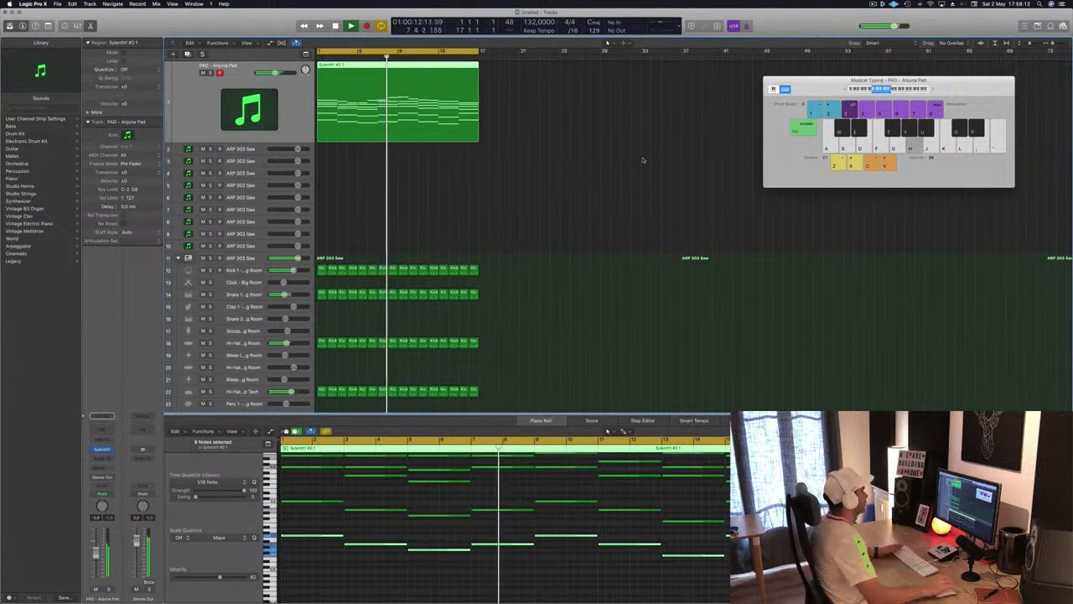
{"action": "left_click", "coordinate": [612, 191]}
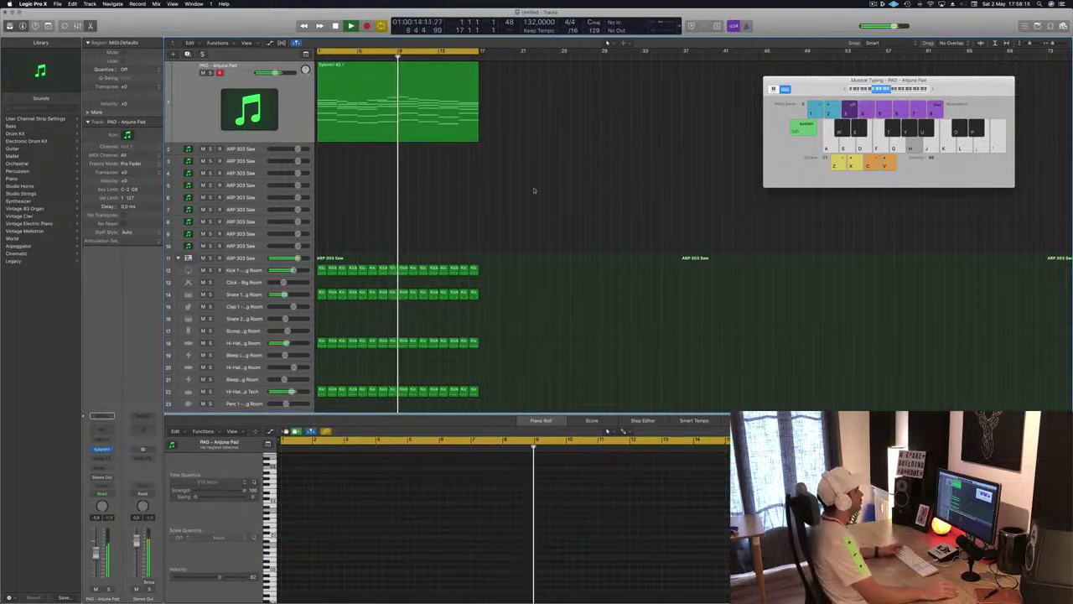
- Split the pad region at bar 9 and move its second half out to about bar 27
{"action": "left_click", "coordinate": [436, 122]}
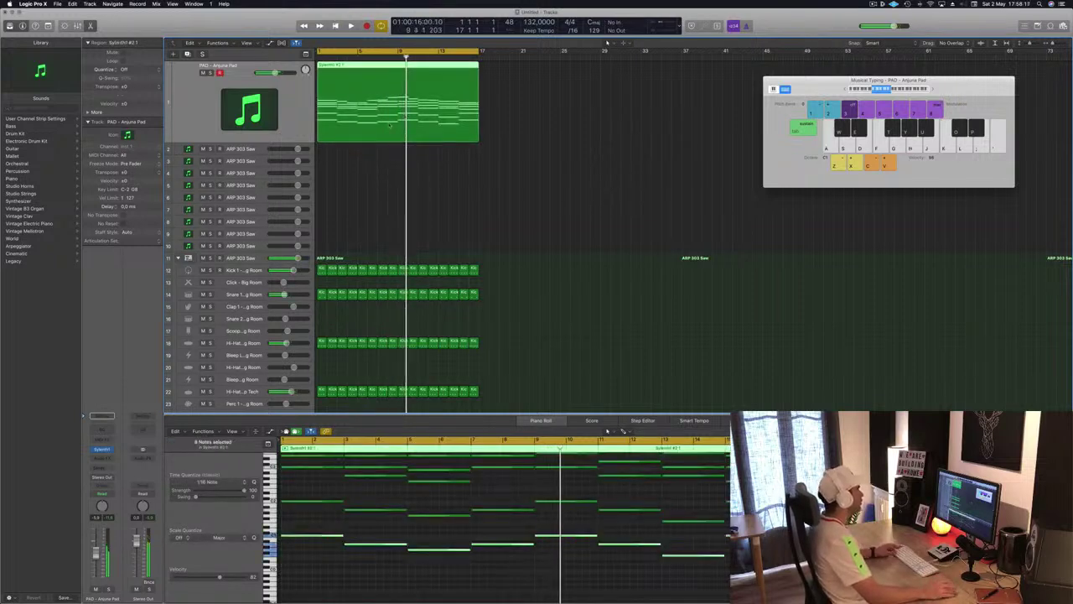
{"action": "left_click", "coordinate": [397, 113]}
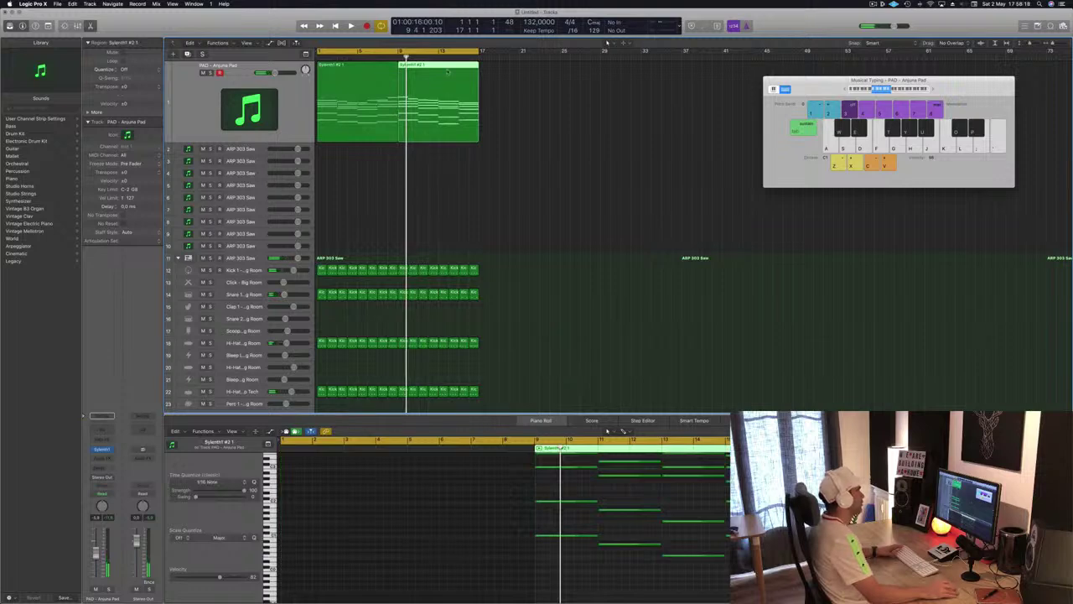
{"action": "left_click_drag", "start_coordinate": [436, 109], "coordinate": [624, 109]}
- Copy the first pad region directly behind itself at bar 9 while playing from the beginning
{"action": "left_click", "coordinate": [338, 77]}
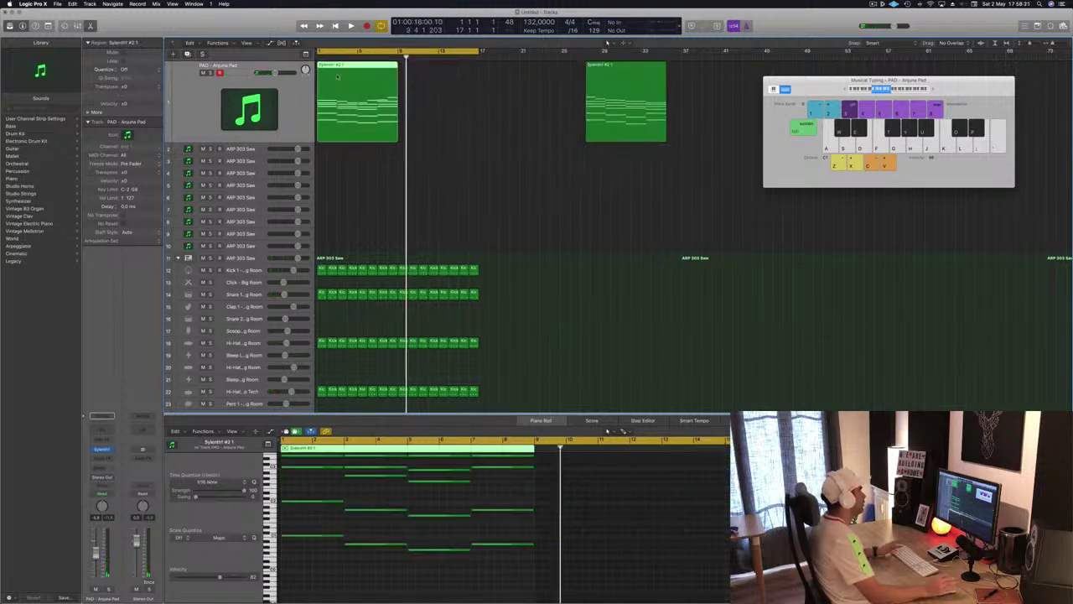
{"action": "key", "text": "Return"}
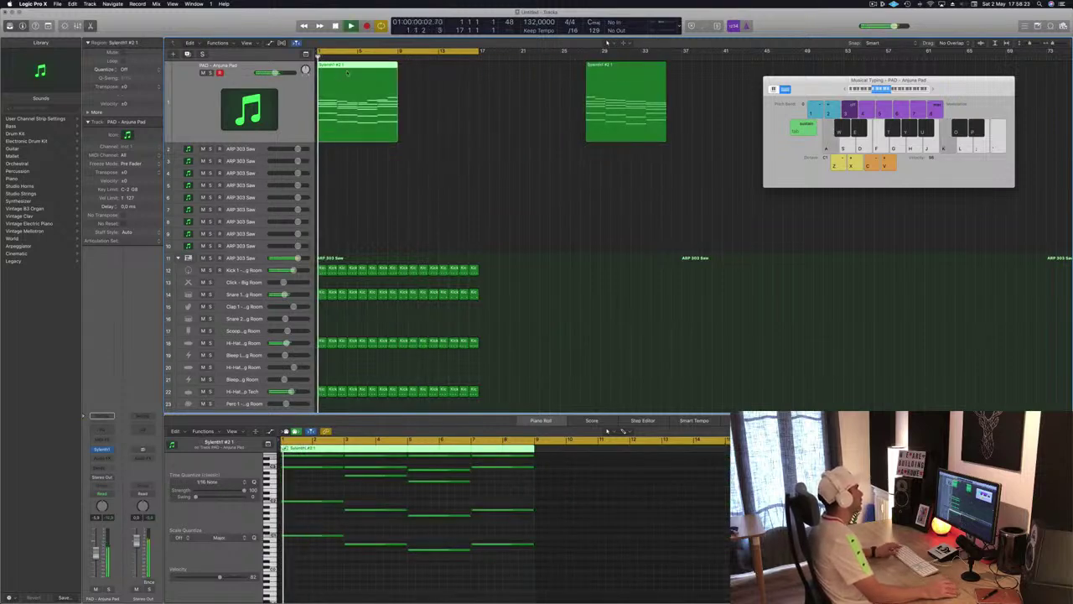
{"action": "left_click_drag", "start_coordinate": [358, 72], "coordinate": [439, 75]}
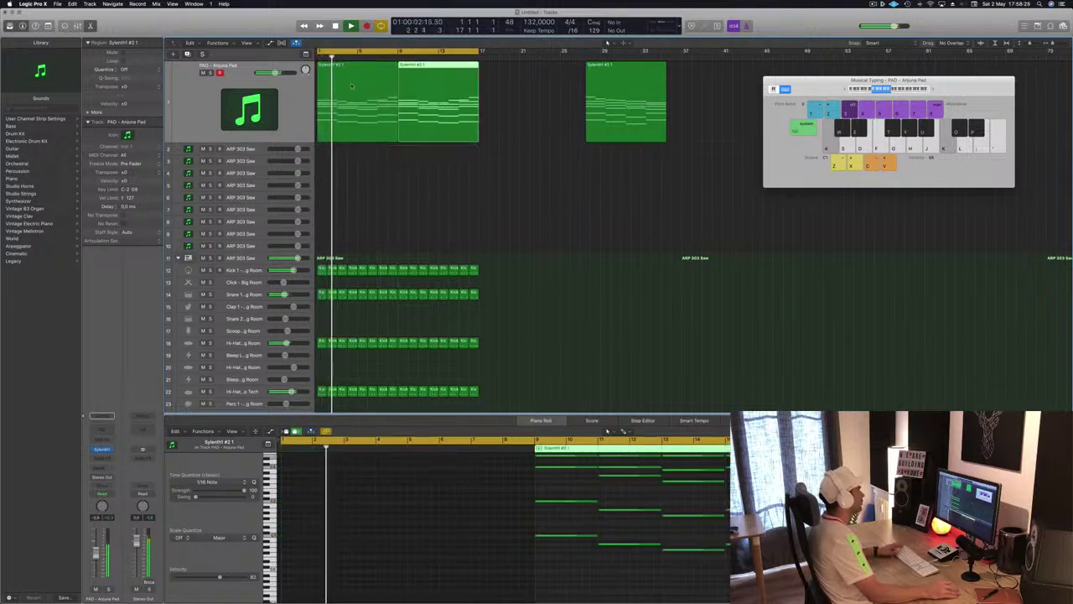
- Select both adjacent pad regions and play them from the beginning with the Piano Roll hidden
{"action": "left_click", "coordinate": [192, 105]}
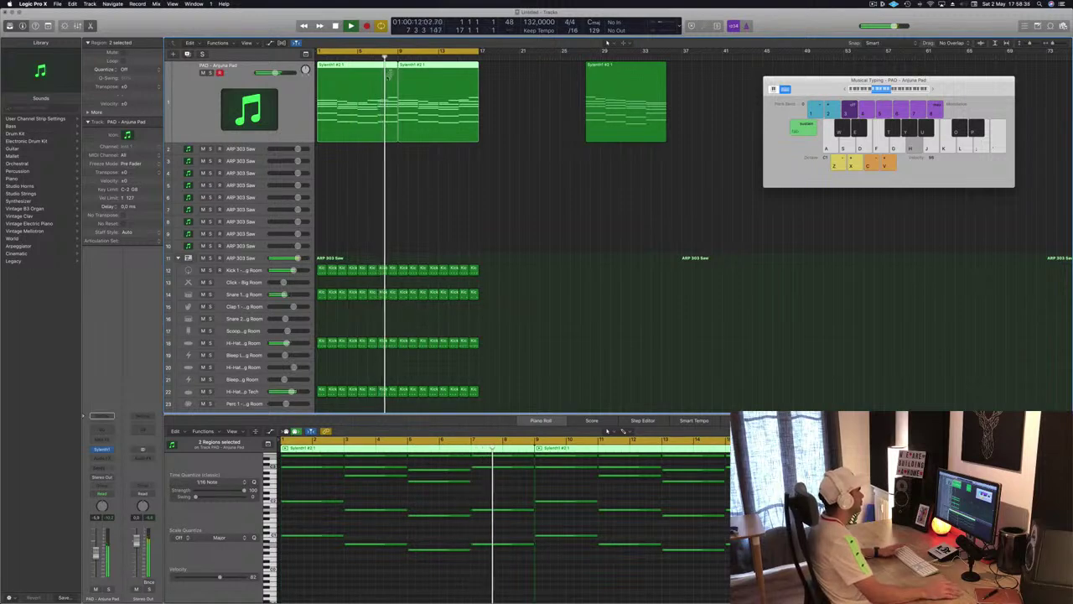
{"action": "key", "text": "Return"}
{"action": "key", "text": "e"}
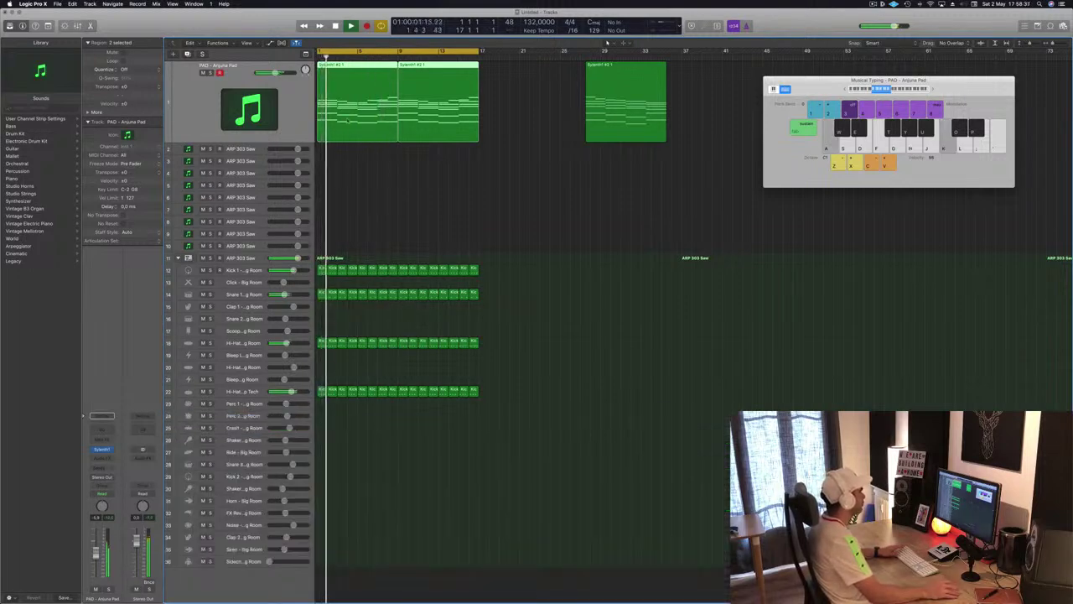
- Select only the first pad region and show its notes in the Piano Roll
{"action": "left_click", "coordinate": [347, 168]}
{"action": "left_click", "coordinate": [348, 68]}
{"action": "key", "text": "e"}
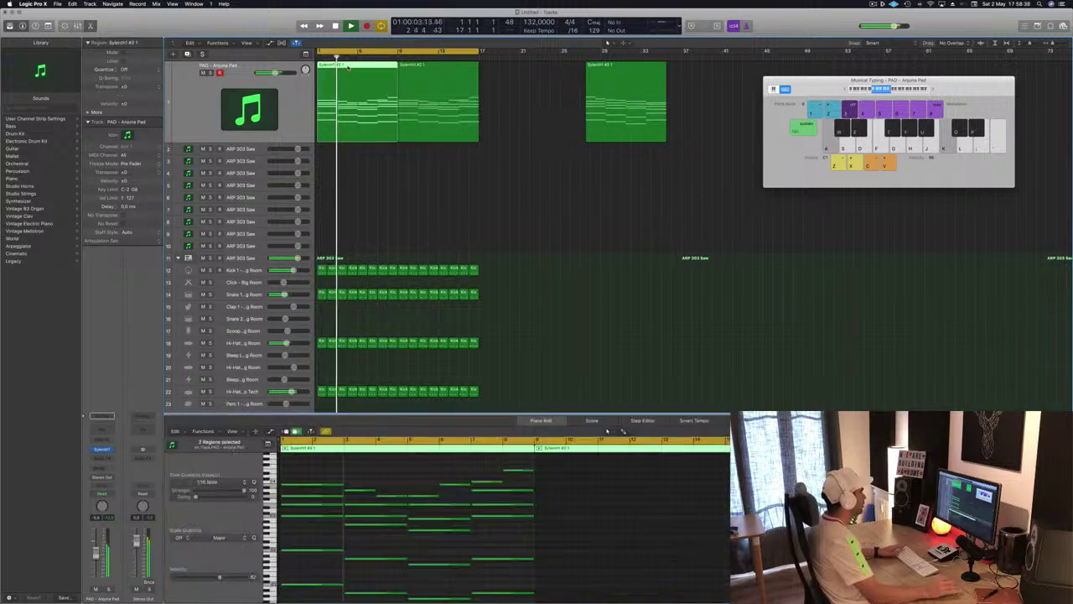
{"action": "key", "text": "e"}
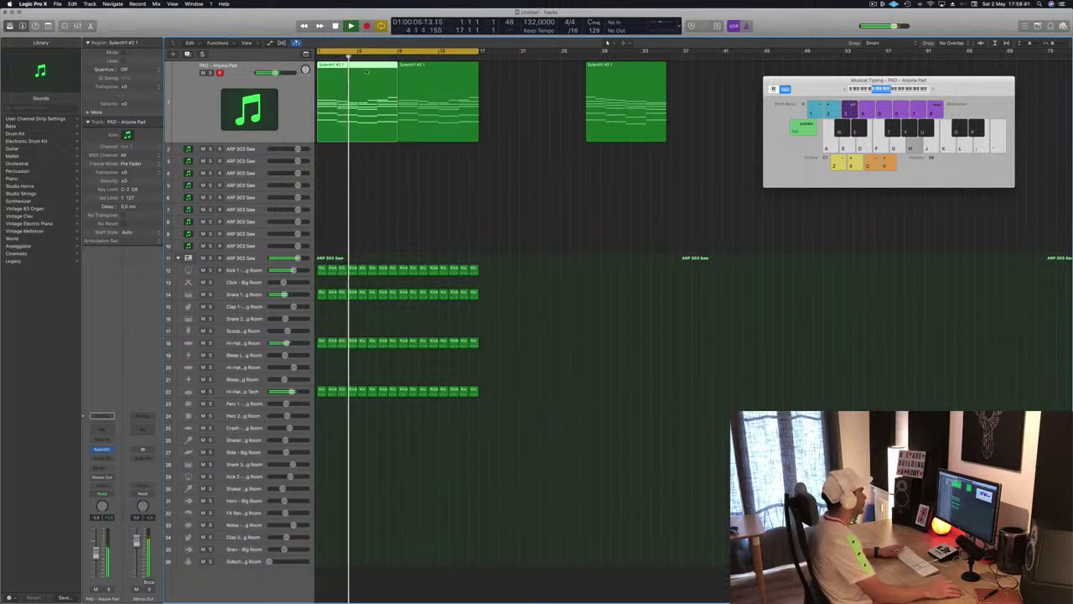
{"action": "key", "text": "e"}
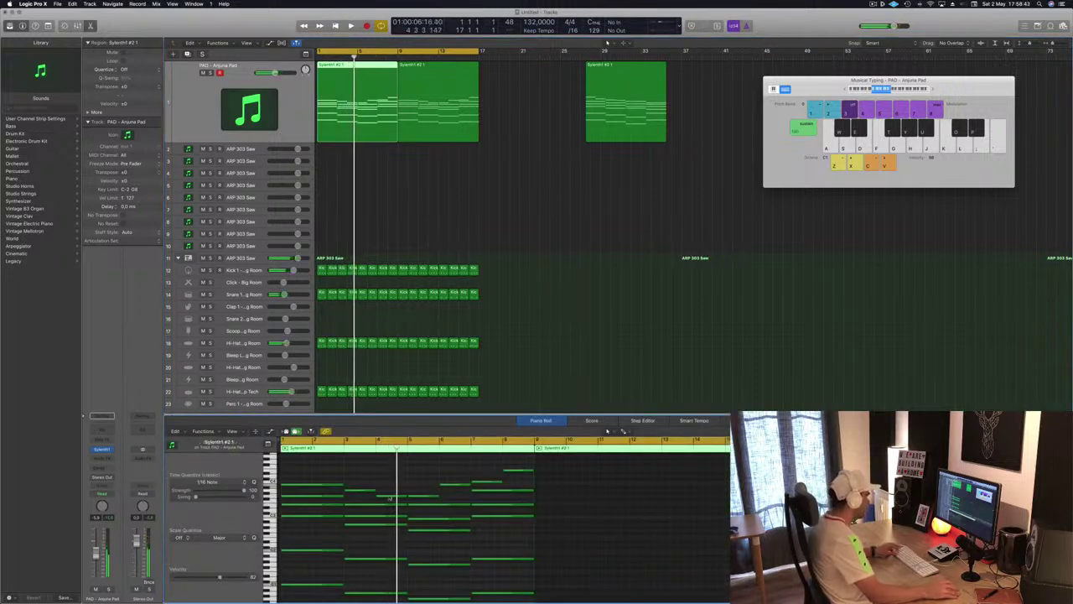
- Adjust the top melody notes of the first pad region, lowering the last one to the pitch of the note before it, and replay
{"action": "left_click", "coordinate": [389, 498]}
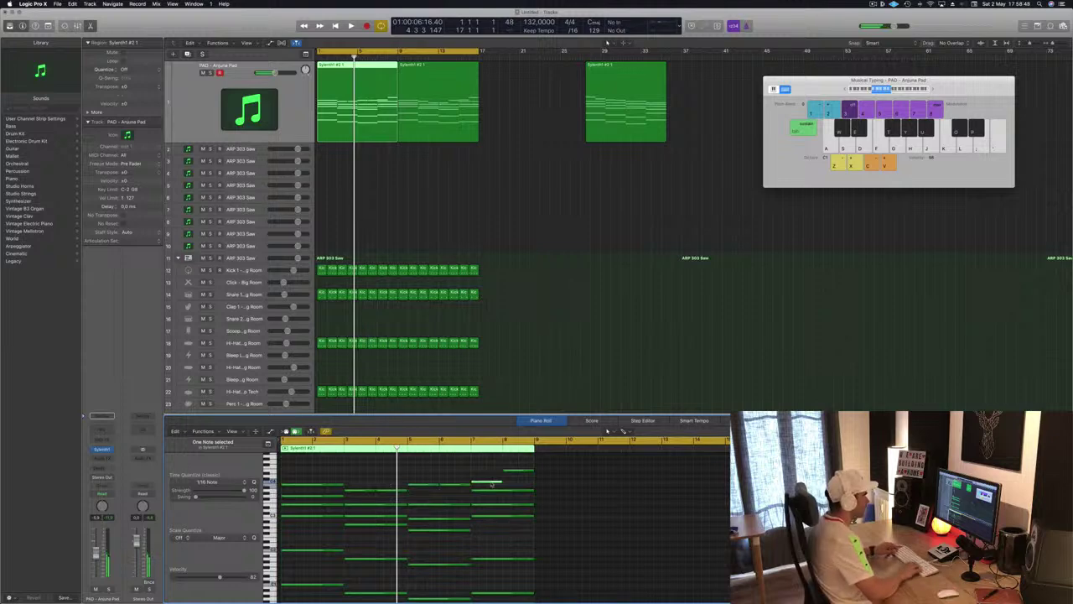
{"action": "key", "text": "Return"}
{"action": "key", "text": "space"}
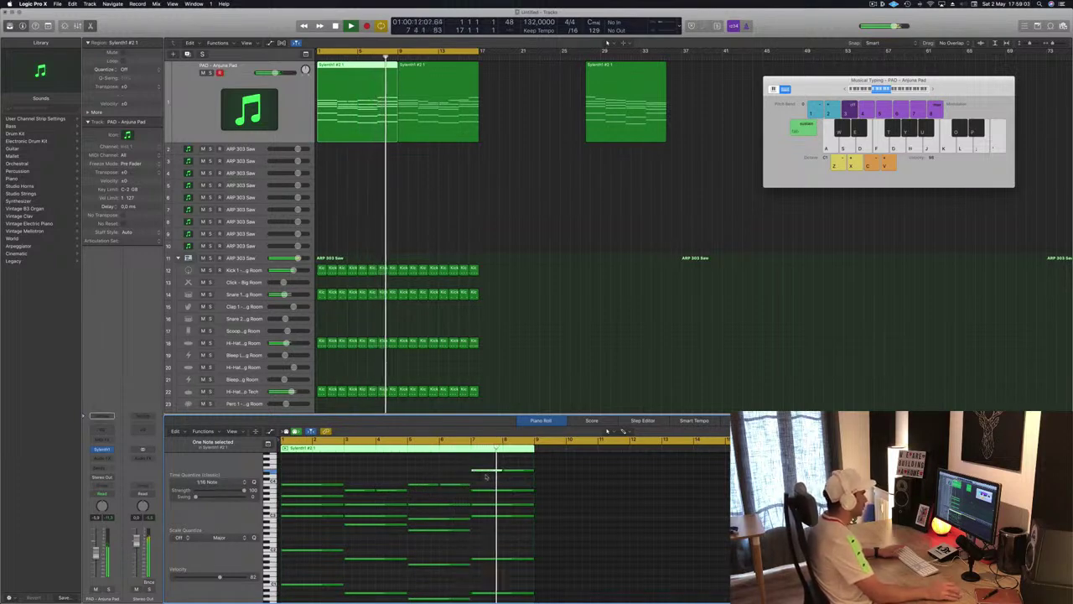
{"action": "left_click_drag", "start_coordinate": [478, 465], "coordinate": [541, 479]}
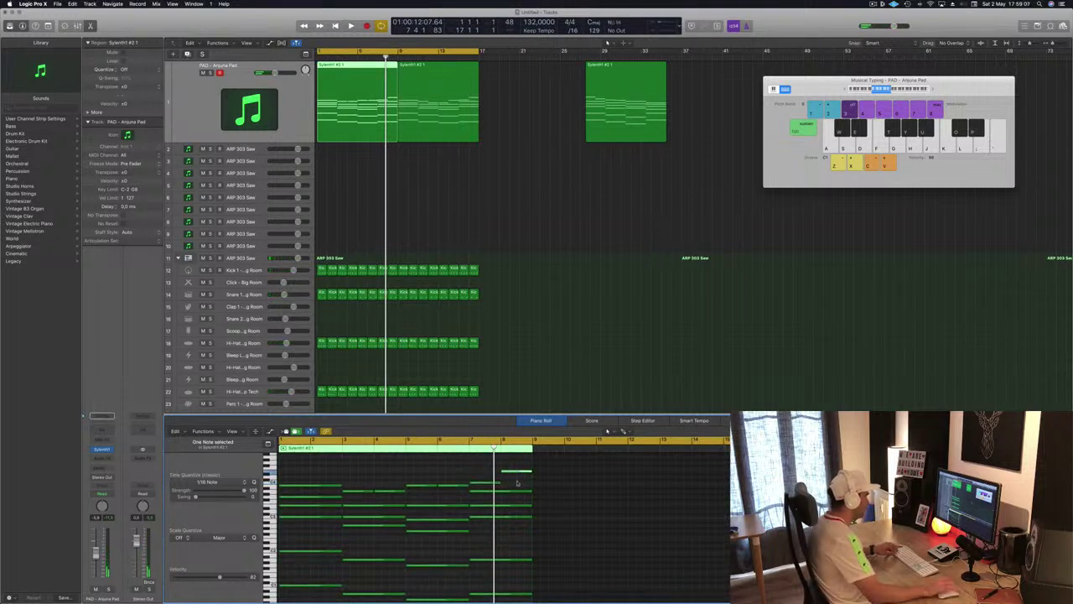
{"action": "key", "text": "space"}
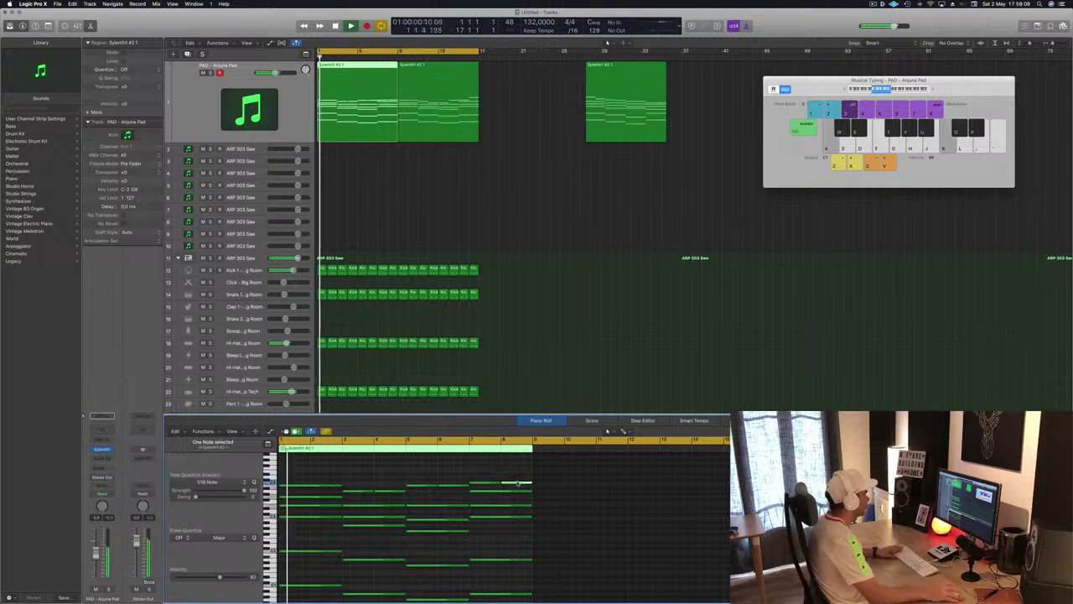
- Delete the pad region at bar 9 and copy the edited first region to bar 17
{"action": "left_click", "coordinate": [512, 226]}
{"action": "left_click", "coordinate": [430, 87]}
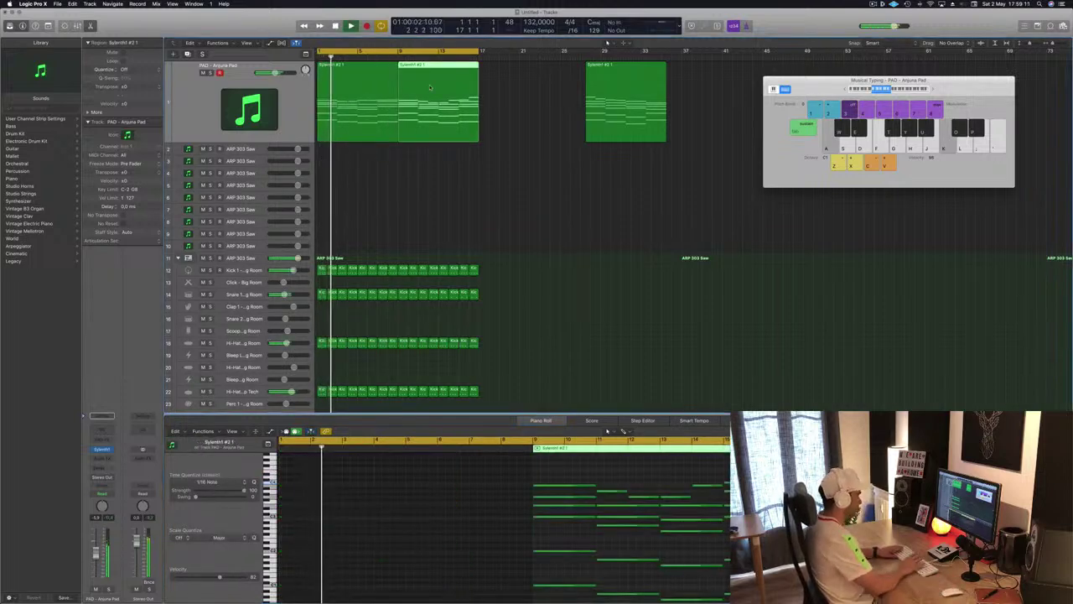
{"action": "key", "text": "Delete"}
{"action": "left_click", "coordinate": [381, 93]}
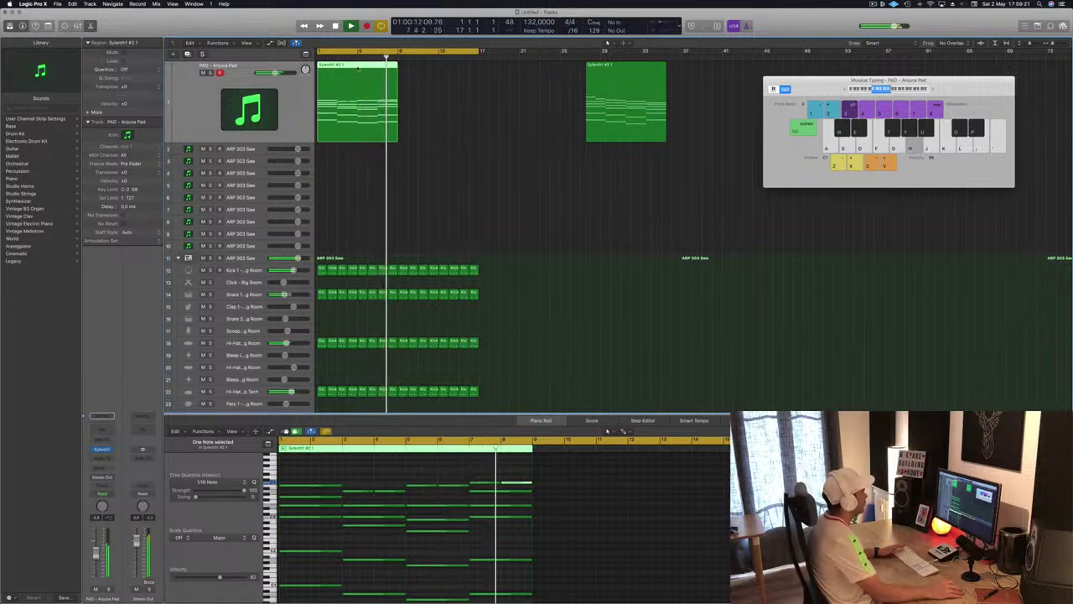
{"action": "left_click_drag", "start_coordinate": [357, 92], "coordinate": [519, 92]}
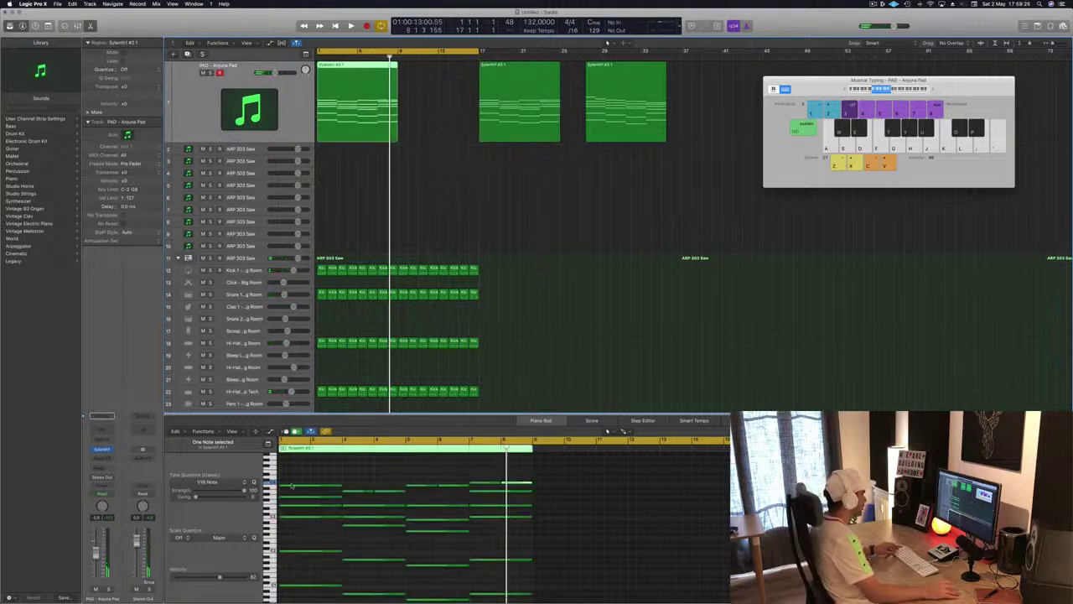
- Delete the top melody notes from the first pad region across its first six bars and above its last chord
{"action": "left_click", "coordinate": [340, 475]}
{"action": "left_click_drag", "start_coordinate": [540, 476], "coordinate": [543, 493]}
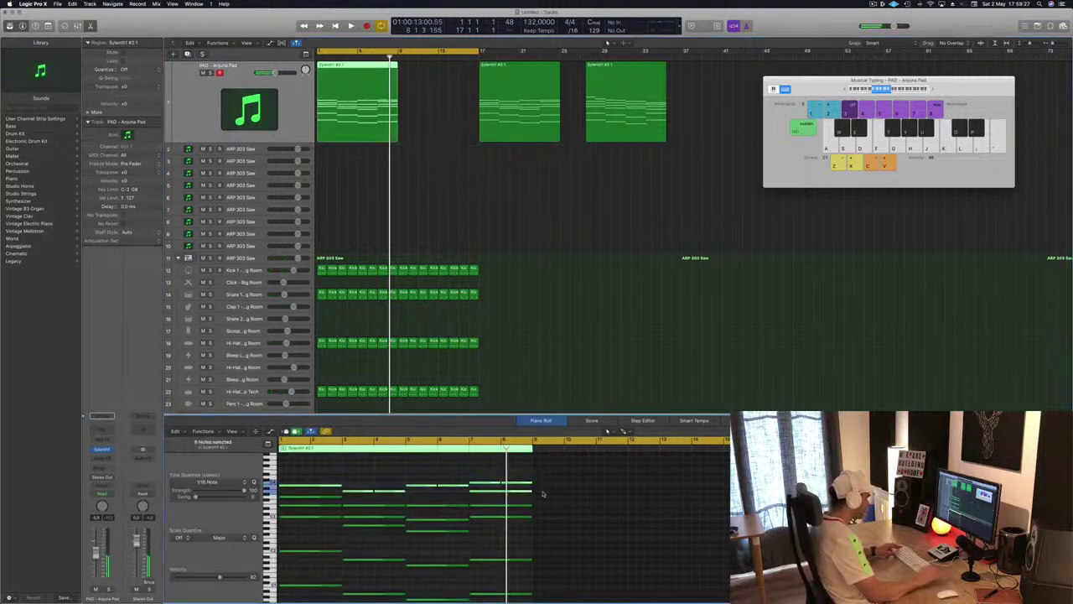
{"action": "left_click_drag", "start_coordinate": [471, 457], "coordinate": [391, 466]}
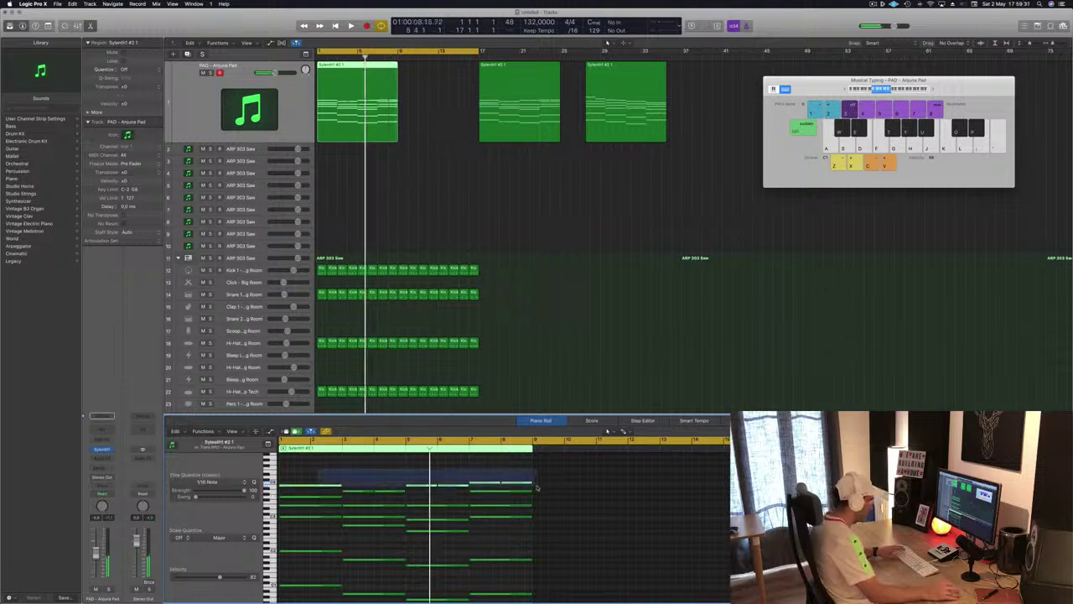
{"action": "left_click_drag", "start_coordinate": [536, 486], "coordinate": [537, 486]}
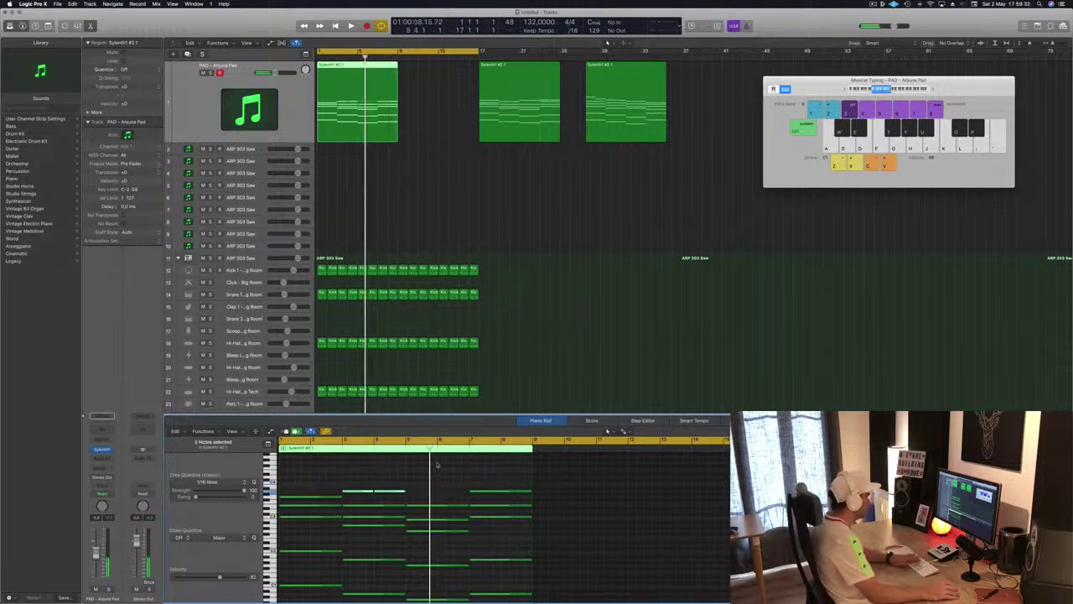
- Play the simplified first pad region with the drums from the beginning
{"action": "key", "text": "Return"}
{"action": "key", "text": "space"}
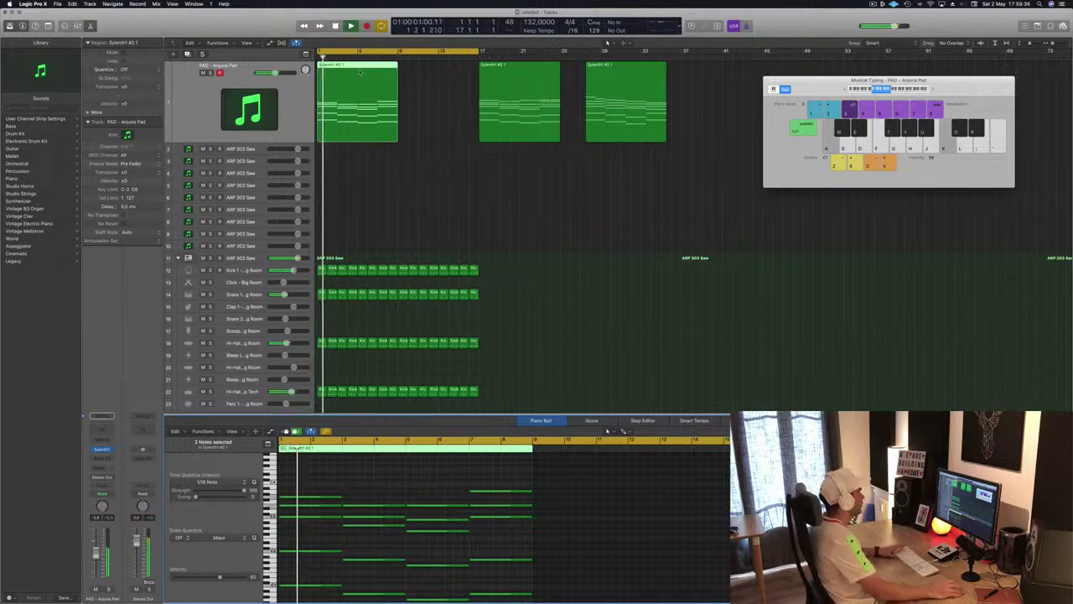
{"action": "left_click", "coordinate": [345, 171]}
{"action": "left_click", "coordinate": [358, 109]}
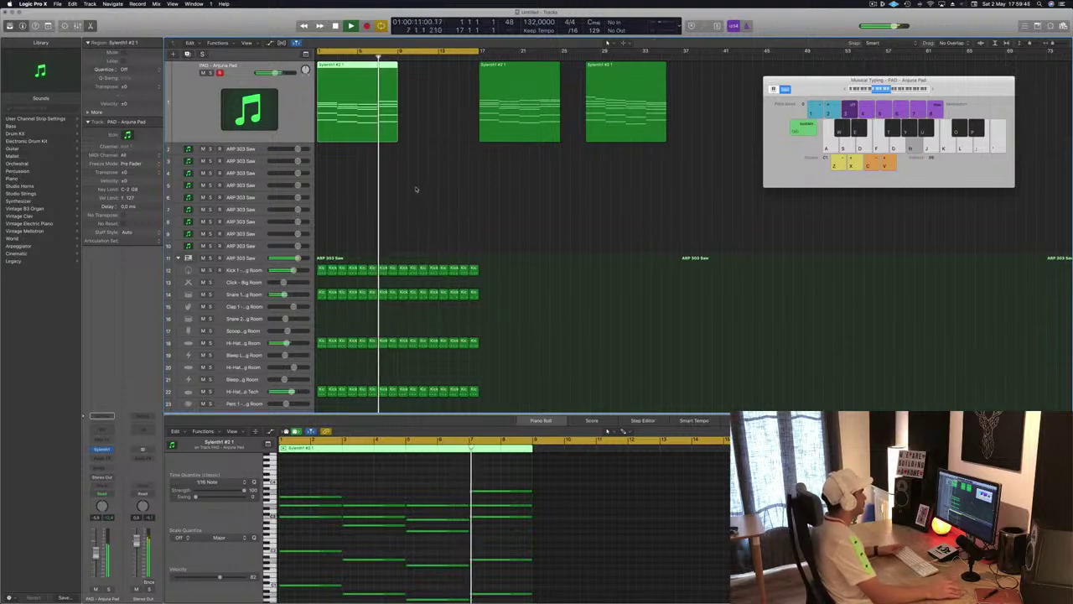
{"action": "key", "text": "Return"}
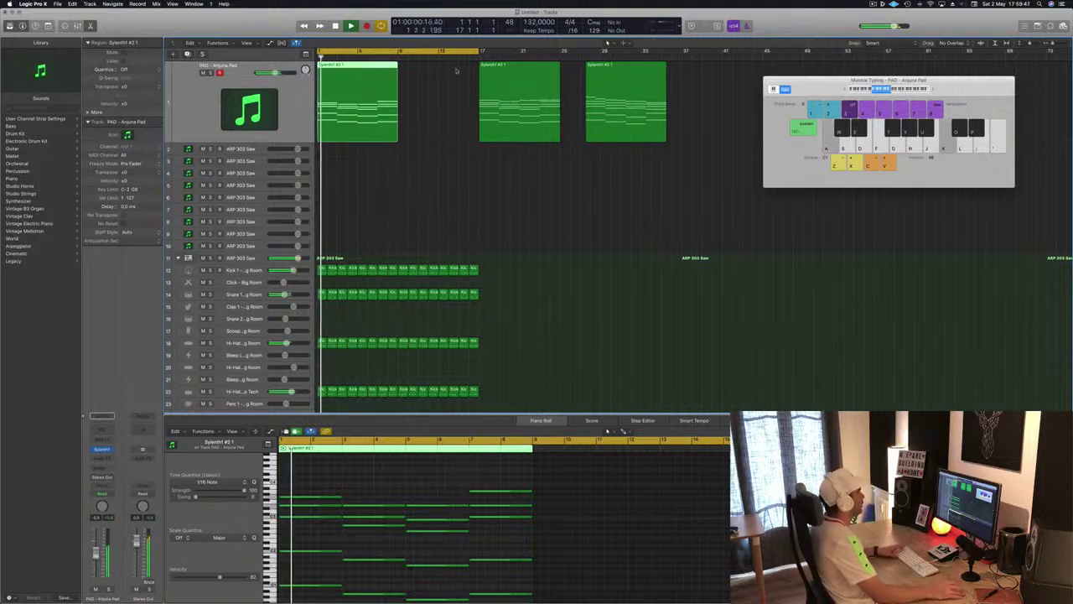
- Copy the simplified pad region to bar 9 and move the bar 17 region to about bar 19, directly before the last region
{"action": "left_click", "coordinate": [491, 77]}
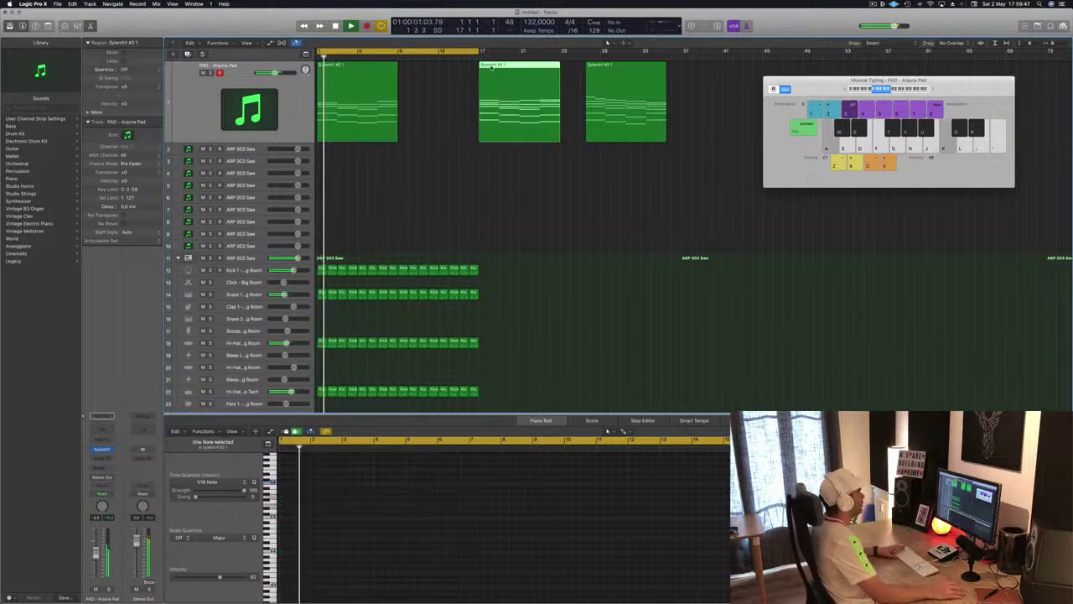
{"action": "left_click", "coordinate": [358, 76]}
{"action": "left_click_drag", "start_coordinate": [358, 75], "coordinate": [439, 75]}
{"action": "left_click_drag", "start_coordinate": [512, 73], "coordinate": [541, 72]}
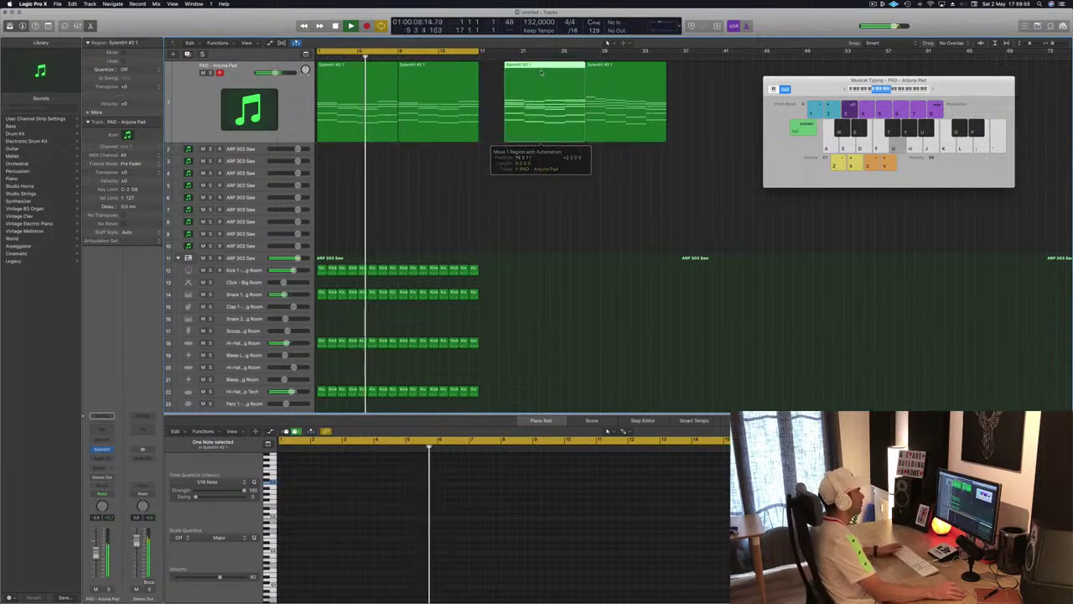
- Move the Musical Typing window aside, select both opening pad regions, and open the track's Sylenth1 instrument window beside the regions
{"action": "left_click_drag", "start_coordinate": [840, 80], "coordinate": [851, 114]}
{"action": "left_click", "coordinate": [299, 106]}
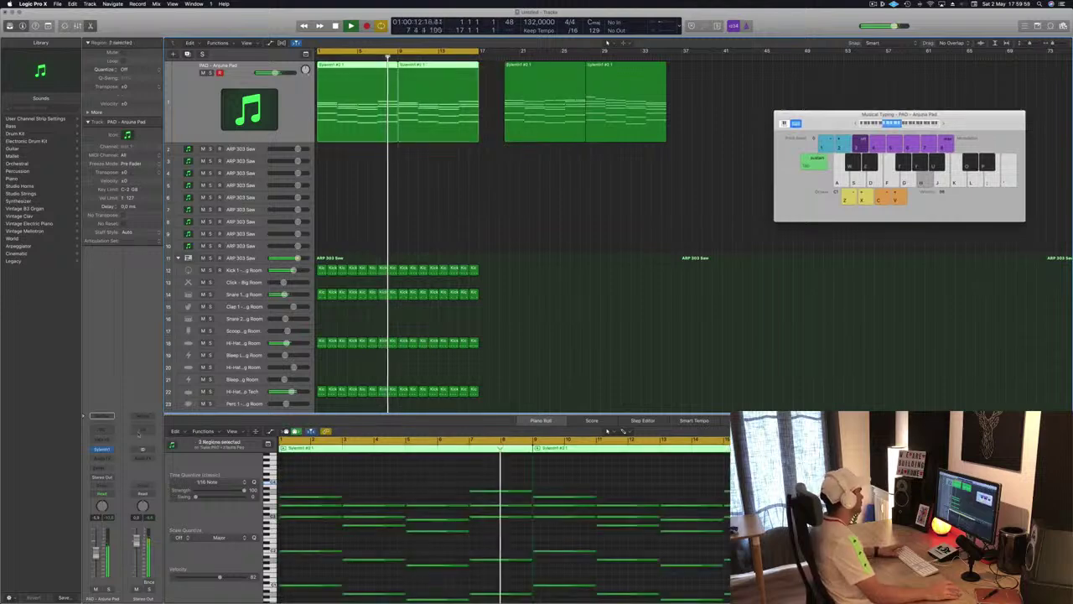
{"action": "left_click", "coordinate": [101, 450]}
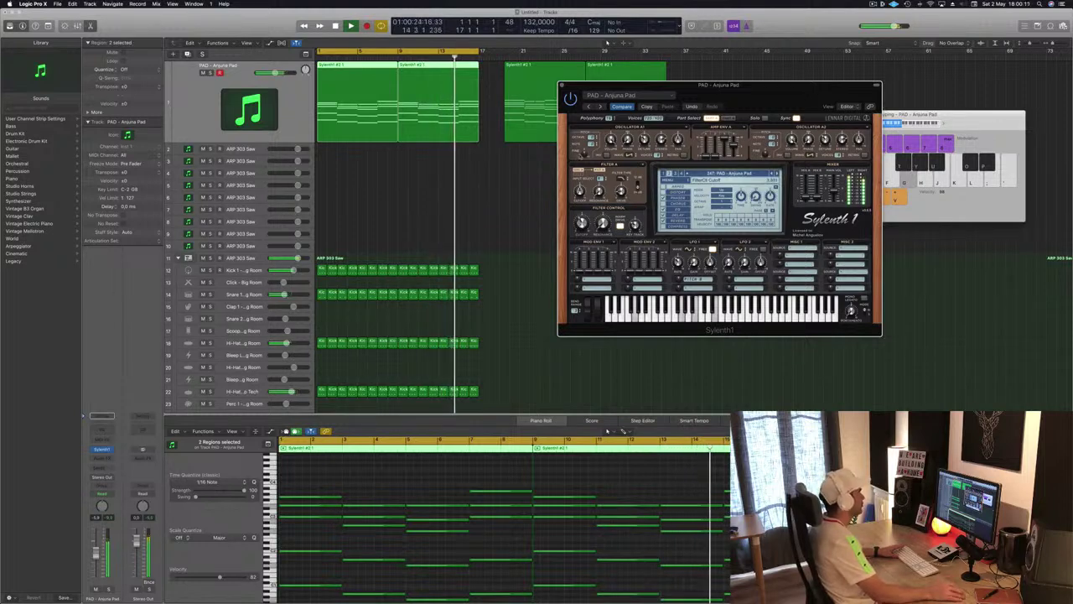
{"action": "left_click_drag", "start_coordinate": [752, 95], "coordinate": [826, 112]}
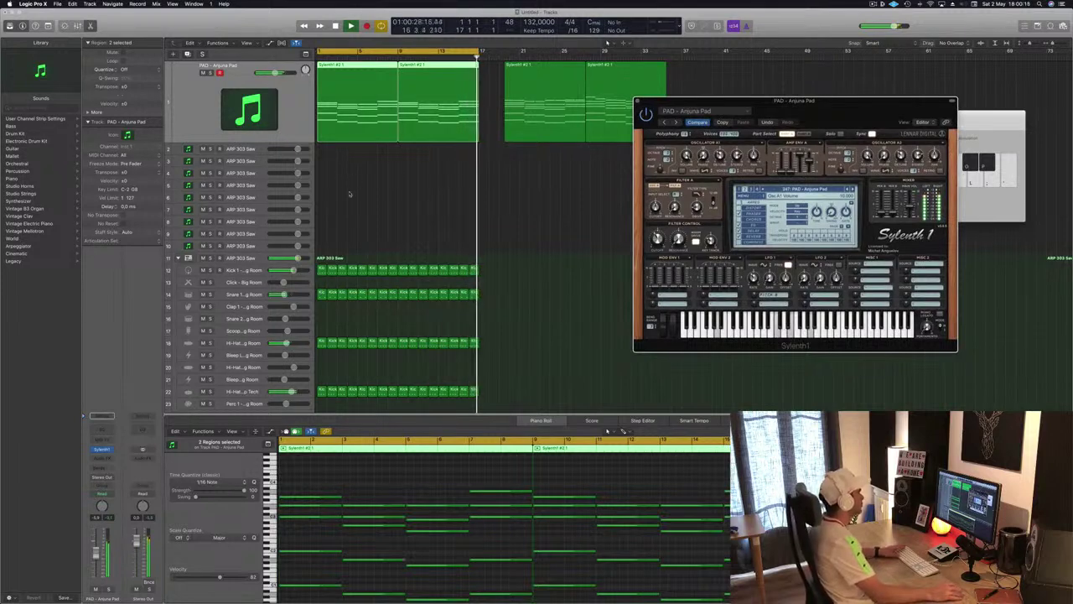
- Examine the chord notes of the opening pad regions, then select the first region and play it from the beginning
{"action": "scroll", "coordinate": [416, 521], "scroll_direction": "down", "scroll_amount": 3}
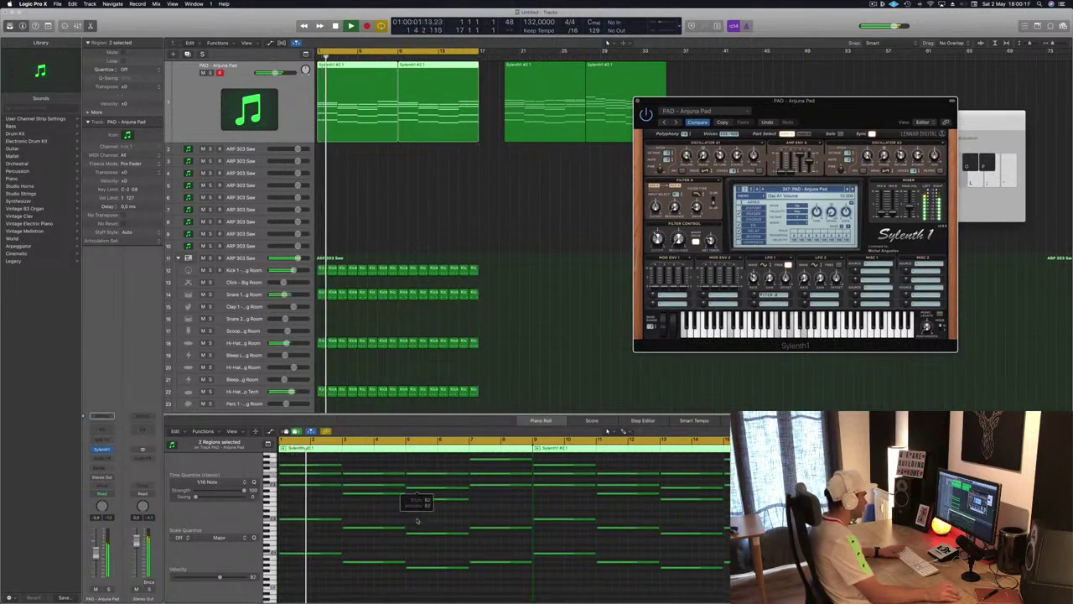
{"action": "scroll", "coordinate": [417, 521], "scroll_direction": "up", "scroll_amount": 3}
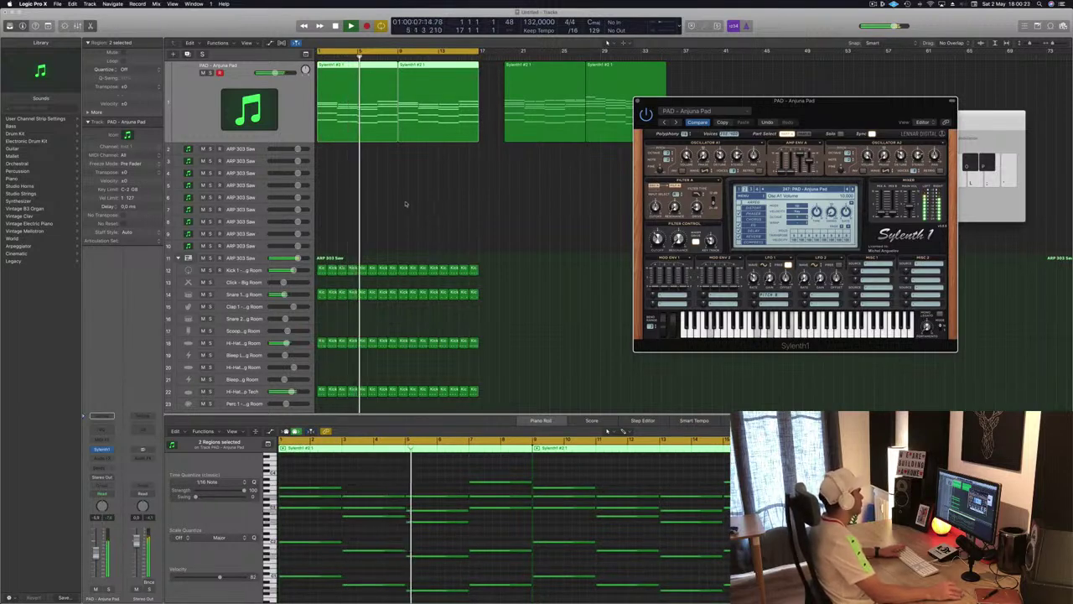
{"action": "key", "text": "space"}
{"action": "left_click", "coordinate": [355, 70]}
{"action": "left_click", "coordinate": [351, 72]}
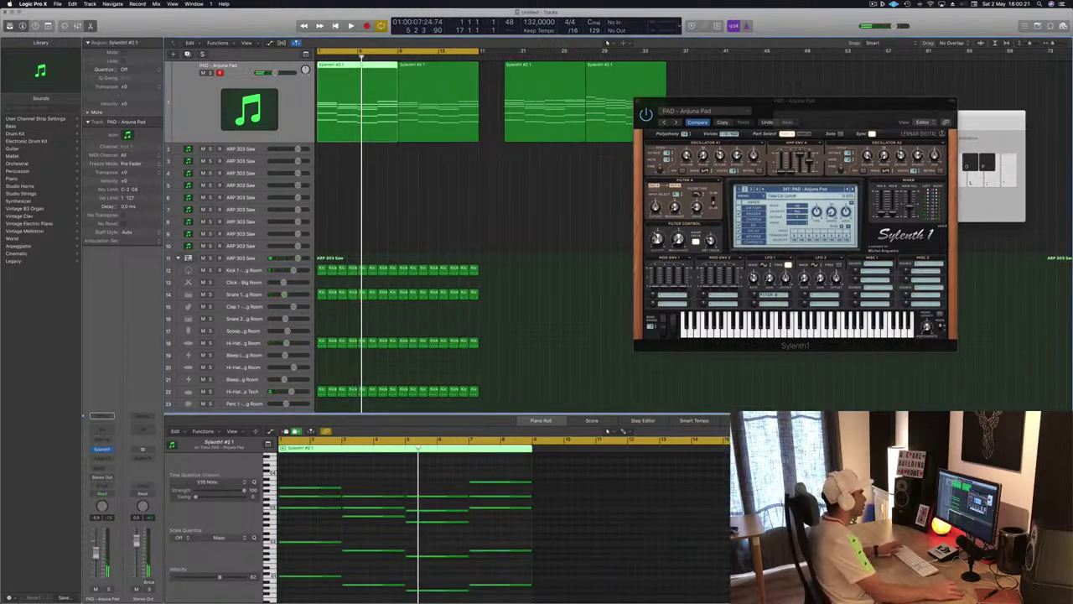
{"action": "key", "text": "space"}
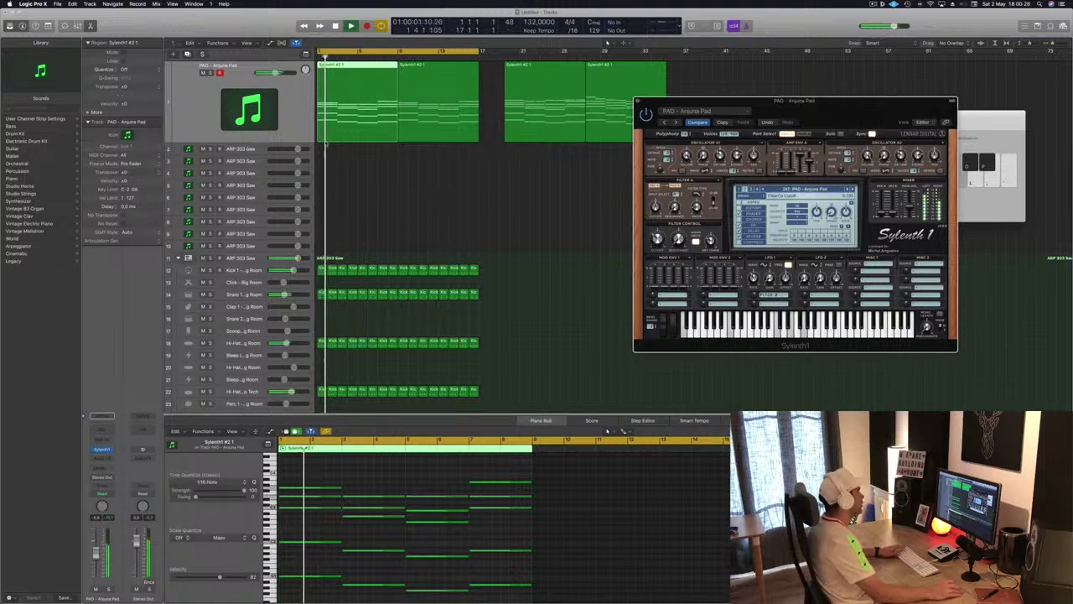
- Select both opening pad regions and insert a stereo Compressor after the Sylenth1 on the Anjuna Pad track
{"action": "left_click", "coordinate": [282, 109]}
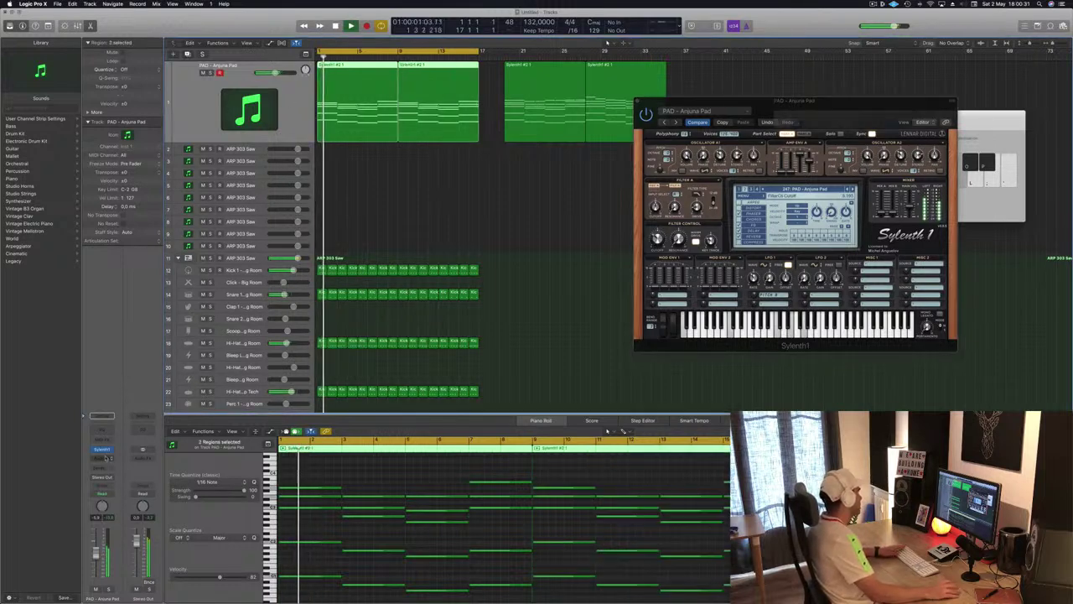
{"action": "left_click", "coordinate": [101, 458]}
{"action": "mouse_move", "coordinate": [126, 484]}
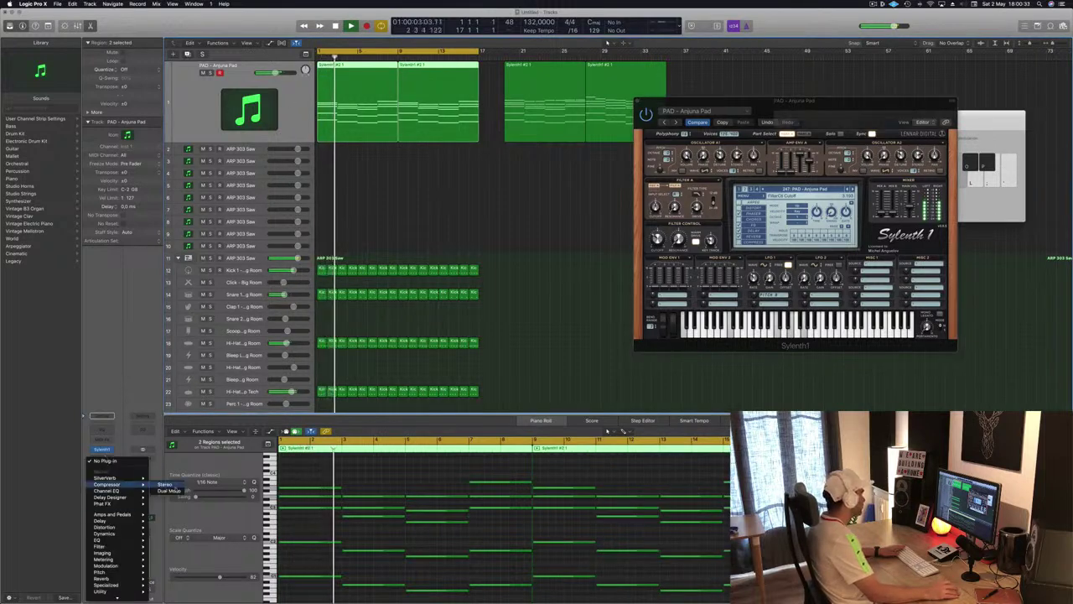
{"action": "left_click", "coordinate": [164, 484]}
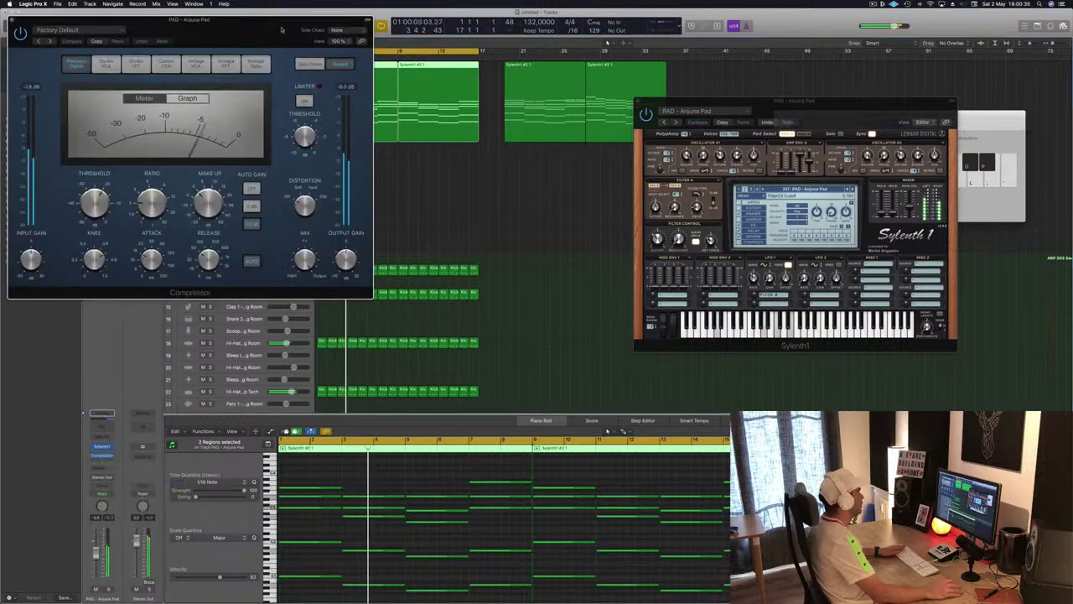
- Set the pad compressor's side chain source to Bus 6, the Big Room Sidechain Trigger
{"action": "left_click_drag", "start_coordinate": [270, 46], "coordinate": [665, 158]}
{"action": "left_click", "coordinate": [738, 142]}
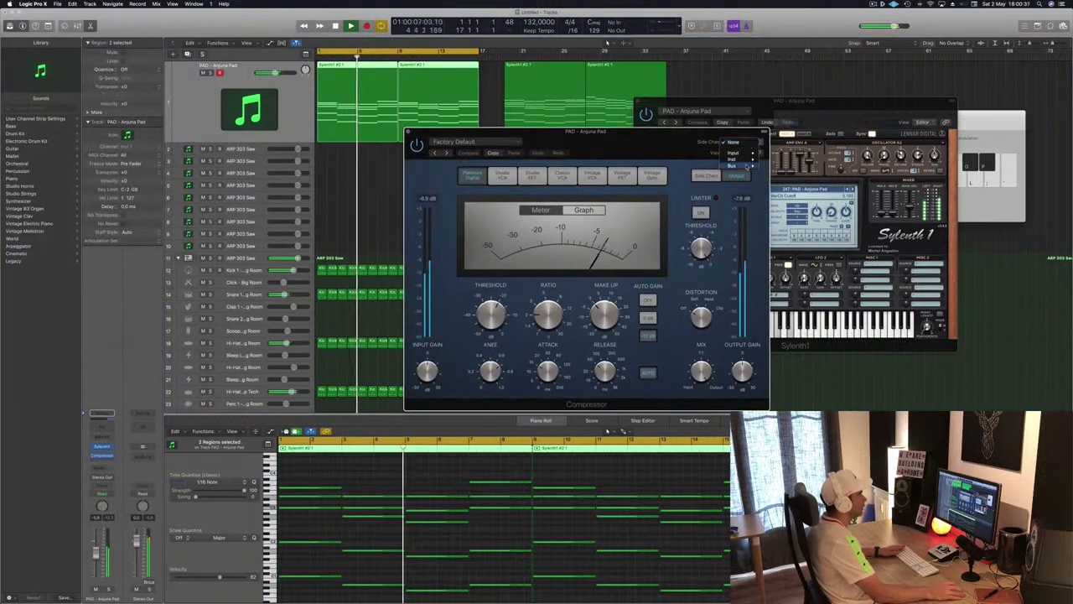
{"action": "mouse_move", "coordinate": [738, 165]}
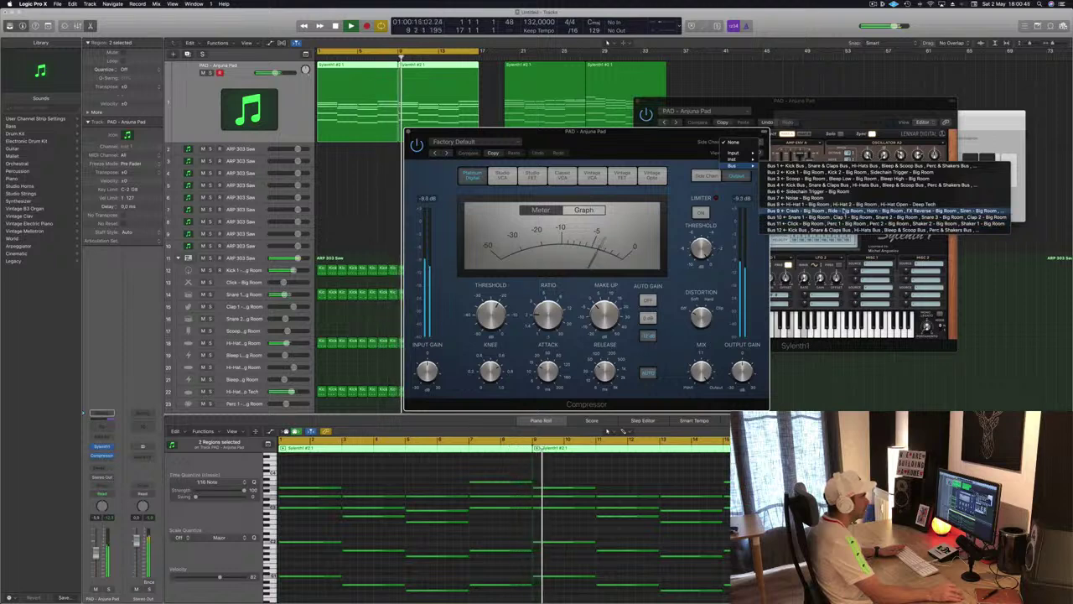
{"action": "left_click", "coordinate": [847, 204]}
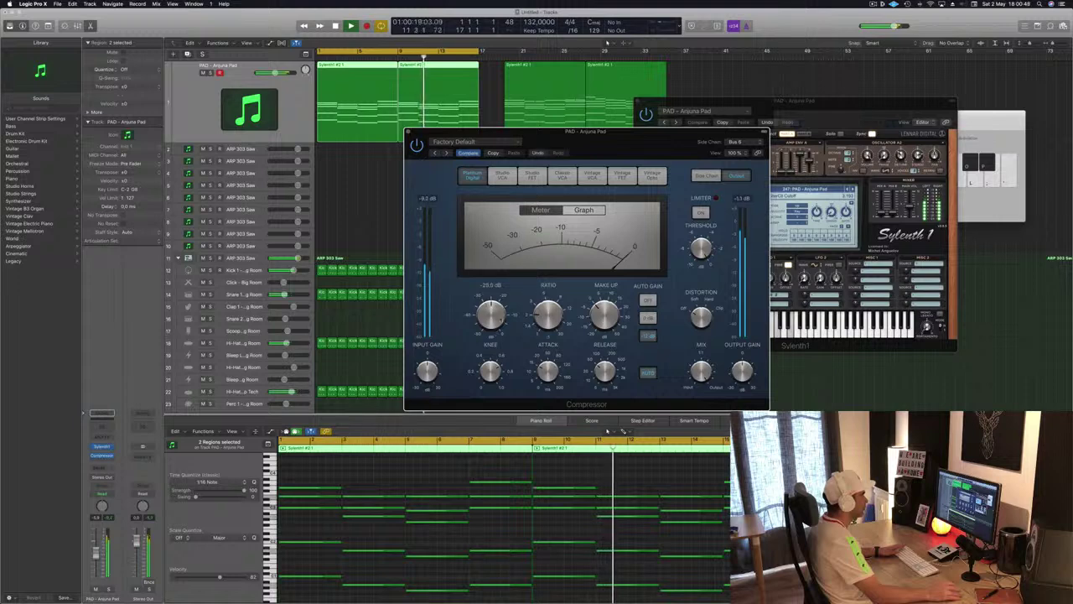
- Copy all 16 kick regions from the Kick 1 track down to the Sidechain track 36 at bar 1
{"action": "left_click_drag", "start_coordinate": [646, 157], "coordinate": [864, 139]}
{"action": "scroll", "coordinate": [473, 315], "scroll_direction": "down", "scroll_amount": 5}
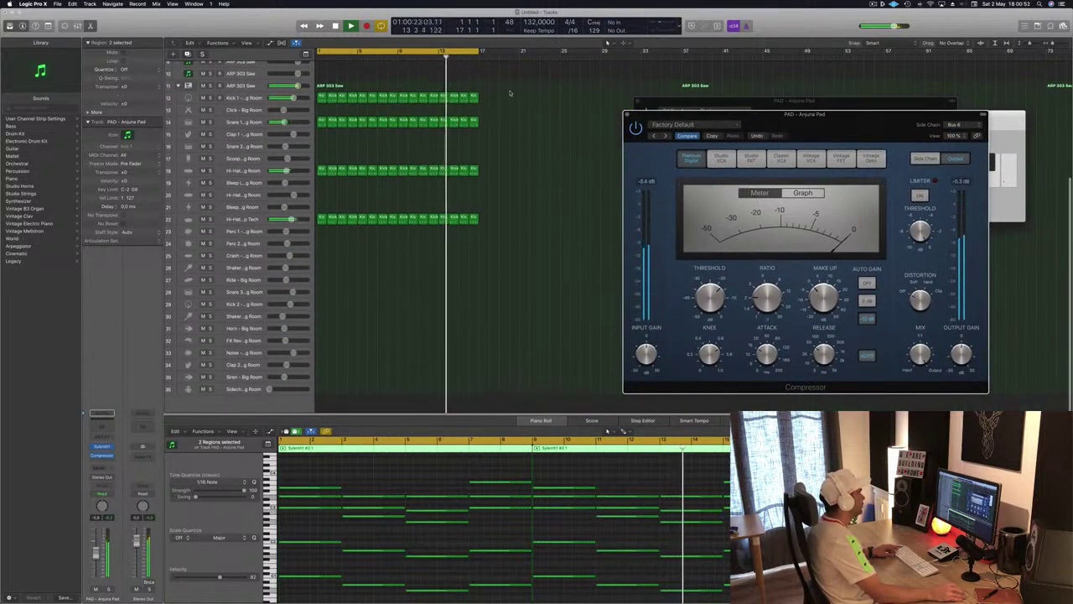
{"action": "left_click_drag", "start_coordinate": [511, 91], "coordinate": [322, 395]}
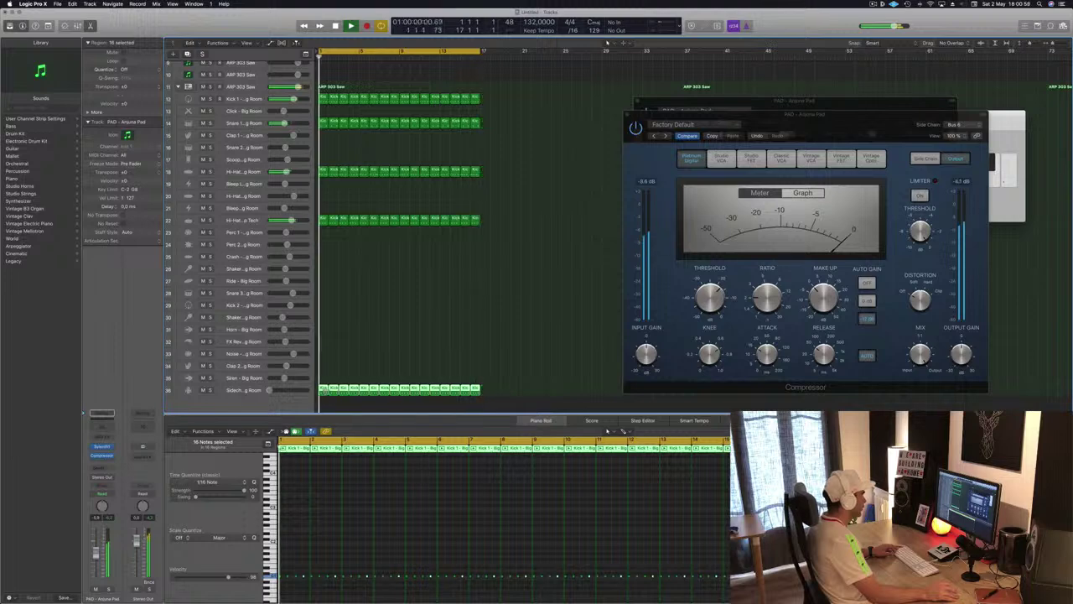
- Transpose all notes in the copied sidechain trigger regions up about two octaves
{"action": "left_click", "coordinate": [365, 532]}
{"action": "key", "text": "super+a"}
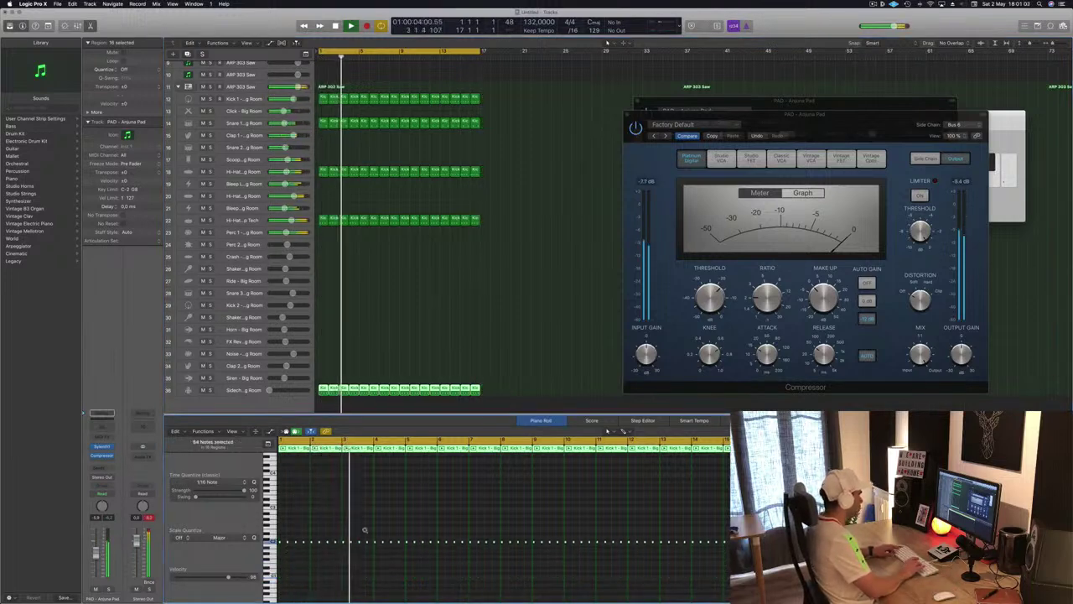
{"action": "key", "text": "alt+Up"}
{"action": "key", "text": "alt+Up"}
{"action": "key", "text": "alt+Up"}
{"action": "key", "text": "alt+Up"}
{"action": "key", "text": "alt+Up"}
{"action": "key", "text": "alt+Up"}
{"action": "key", "text": "alt+Up"}
{"action": "key", "text": "alt+Up"}
{"action": "key", "text": "alt+Up"}
{"action": "key", "text": "alt+Up"}
{"action": "key", "text": "alt+Up"}
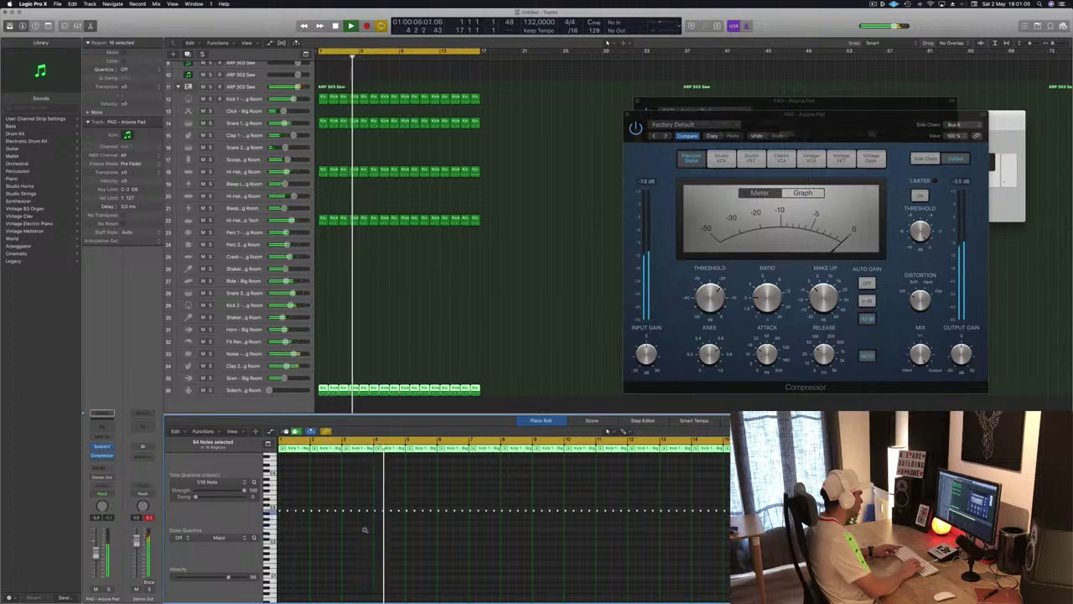
{"action": "key", "text": "alt+Up"}
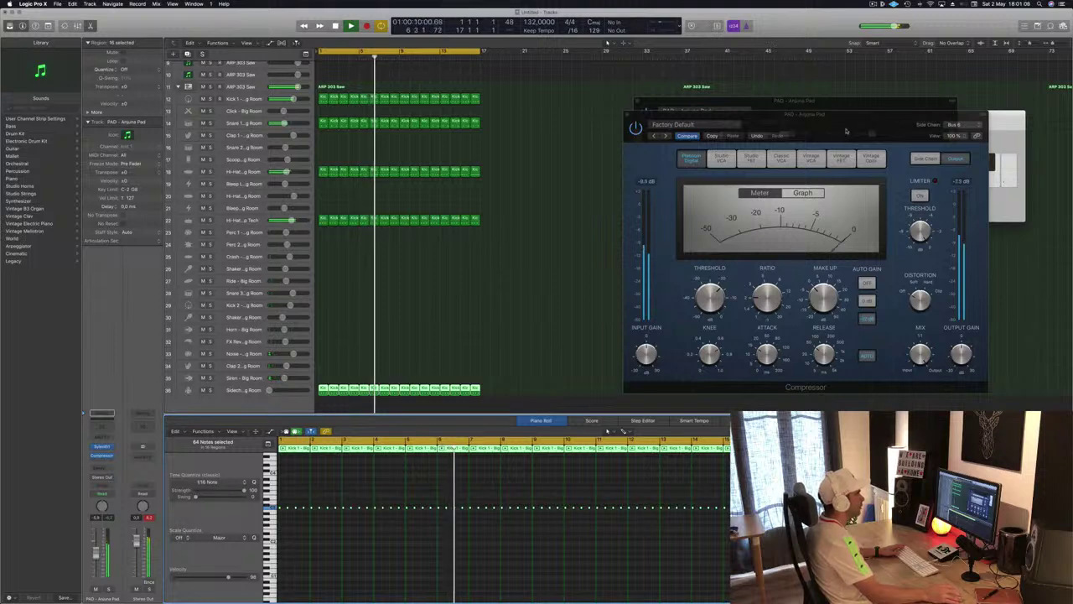
- Close the pad compressor window and reselect the Anjuna Pad track with its two opening regions
{"action": "left_click_drag", "start_coordinate": [846, 130], "coordinate": [791, 138]}
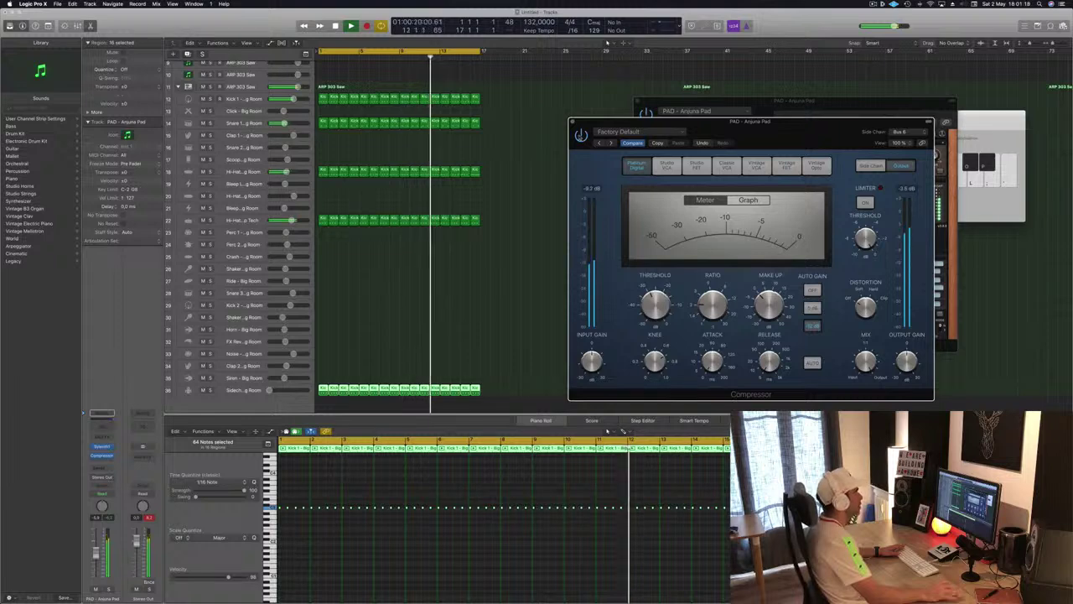
{"action": "left_click_drag", "start_coordinate": [798, 134], "coordinate": [790, 138]}
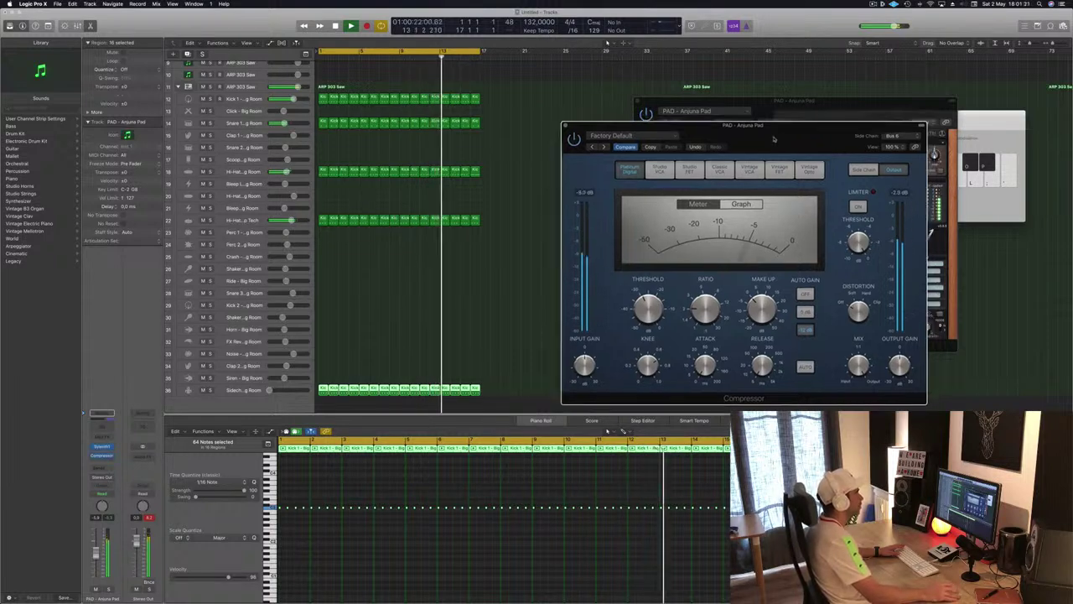
{"action": "left_click", "coordinate": [565, 125]}
{"action": "scroll", "coordinate": [513, 148], "scroll_direction": "up", "scroll_amount": 10}
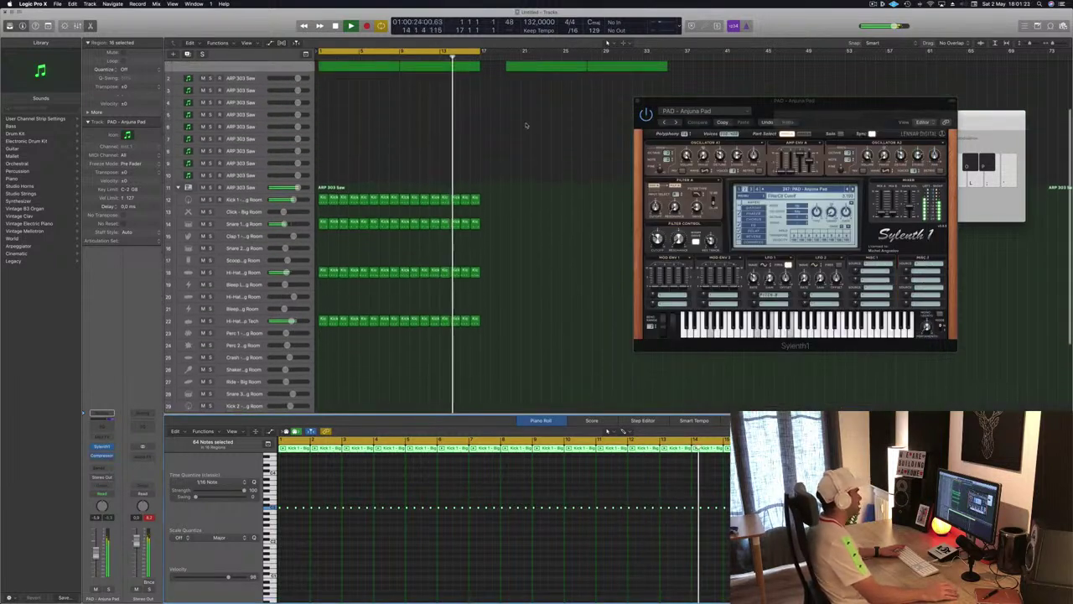
{"action": "left_click", "coordinate": [195, 103]}
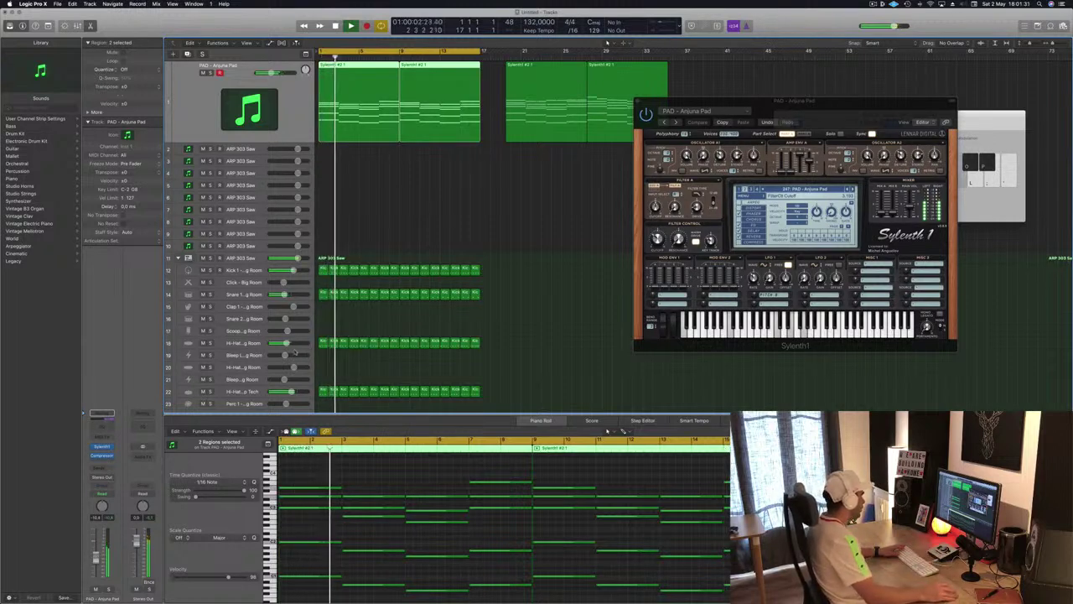
- Lower the volume of the Hi-Hat Tech track and fine-tune the volume of the hi-hat on track 18
{"action": "left_click_drag", "start_coordinate": [289, 343], "coordinate": [287, 343]}
{"action": "left_click_drag", "start_coordinate": [291, 392], "coordinate": [284, 392]}
{"action": "mouse_move", "coordinate": [288, 344]}
{"action": "left_mouse_down"}
{"action": "mouse_move", "coordinate": [299, 344]}
{"action": "mouse_move", "coordinate": [289, 343]}
{"action": "left_mouse_up"}
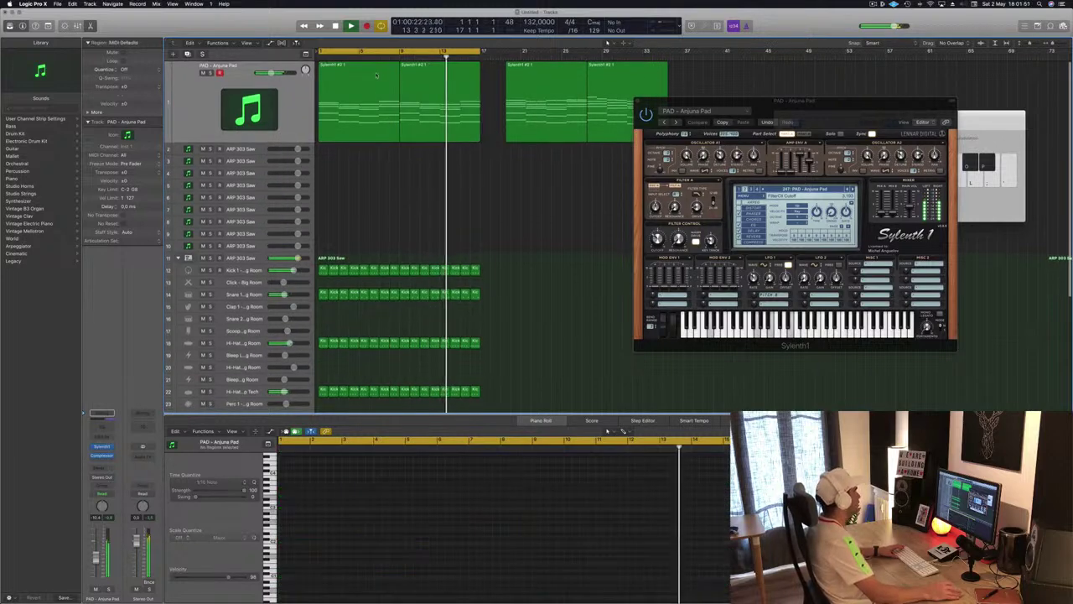
- Move the first pad region onto ARP 303 Saw track 2 and copy the bar 9 pad region to bar 1
{"action": "left_click_drag", "start_coordinate": [354, 105], "coordinate": [353, 145]}
{"action": "left_click", "coordinate": [260, 143]}
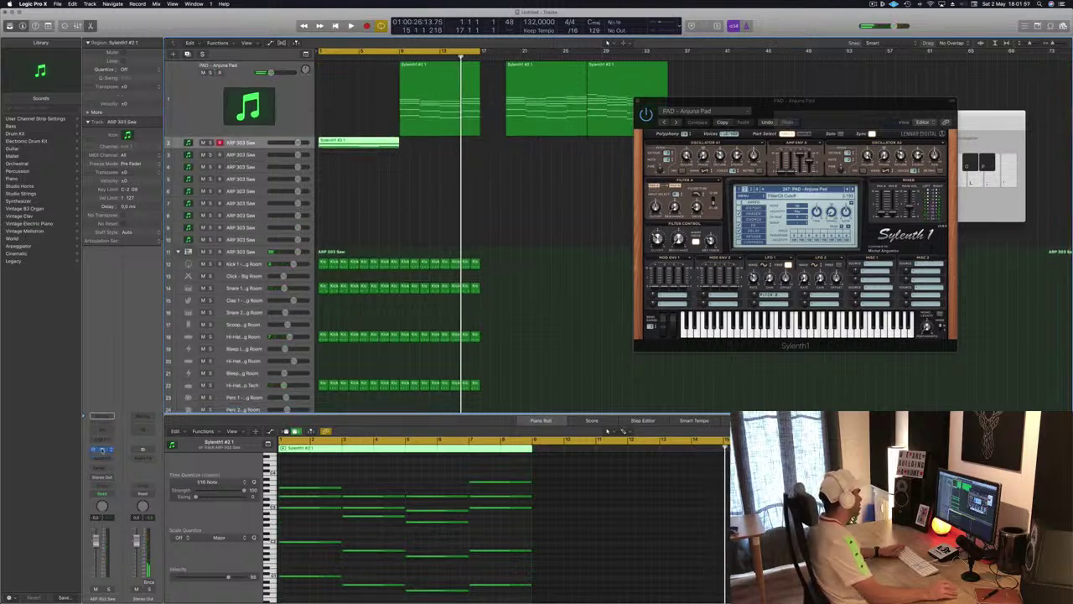
{"action": "left_click", "coordinate": [350, 104]}
{"action": "left_click_drag", "start_coordinate": [414, 82], "coordinate": [334, 79]}
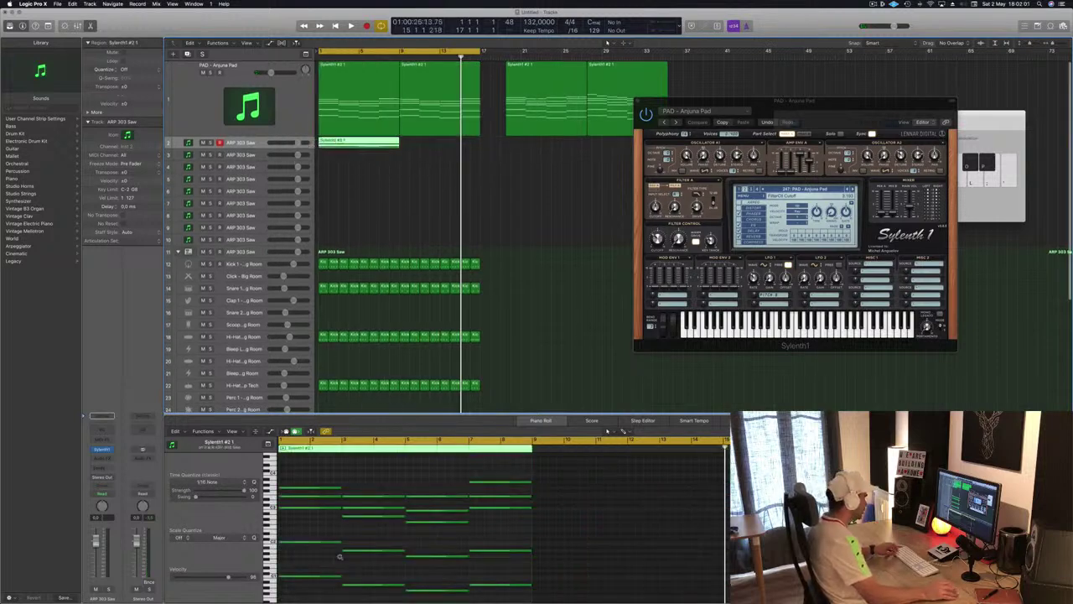
- Delete the 12 upper chord notes in the track 2 region, keeping the two lowest note rows
{"action": "left_click", "coordinate": [319, 479]}
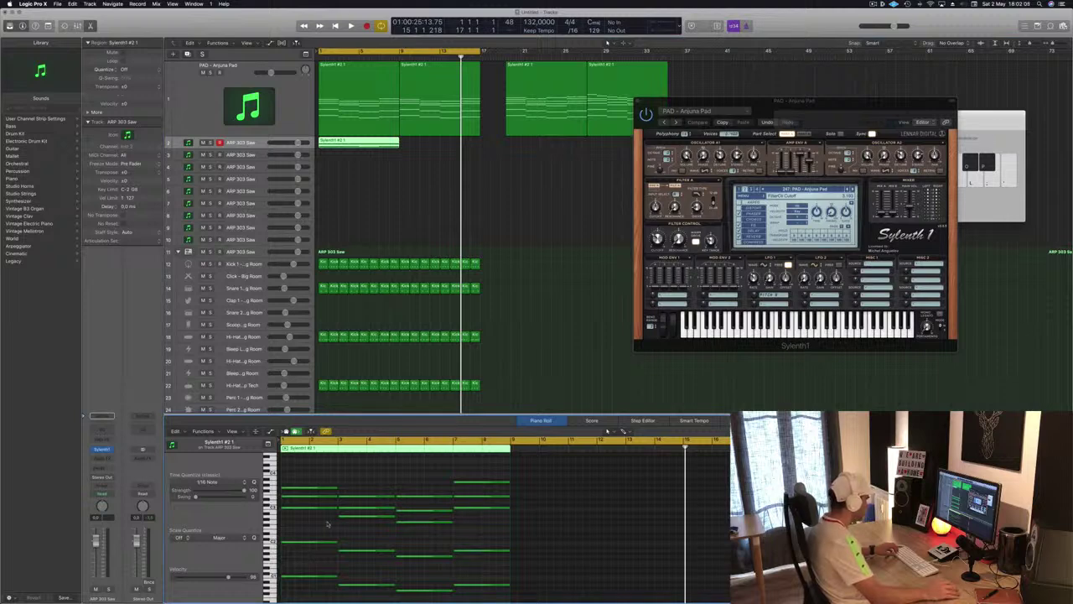
{"action": "left_click_drag", "start_coordinate": [326, 470], "coordinate": [463, 538]}
{"action": "key", "text": "Delete"}
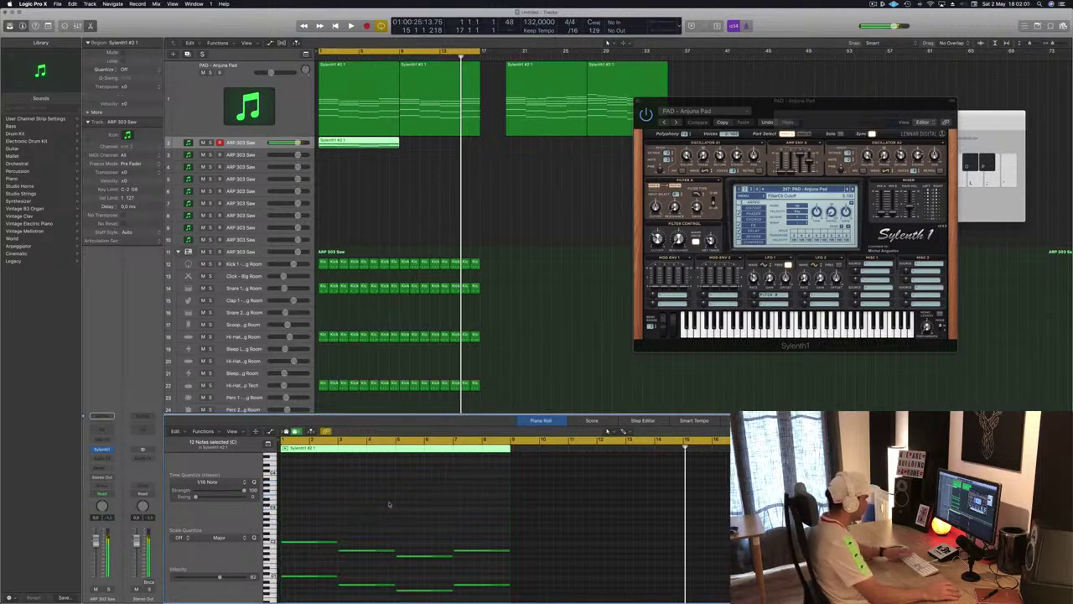
{"action": "left_click_drag", "start_coordinate": [322, 529], "coordinate": [482, 579]}
{"action": "key", "text": "Delete"}
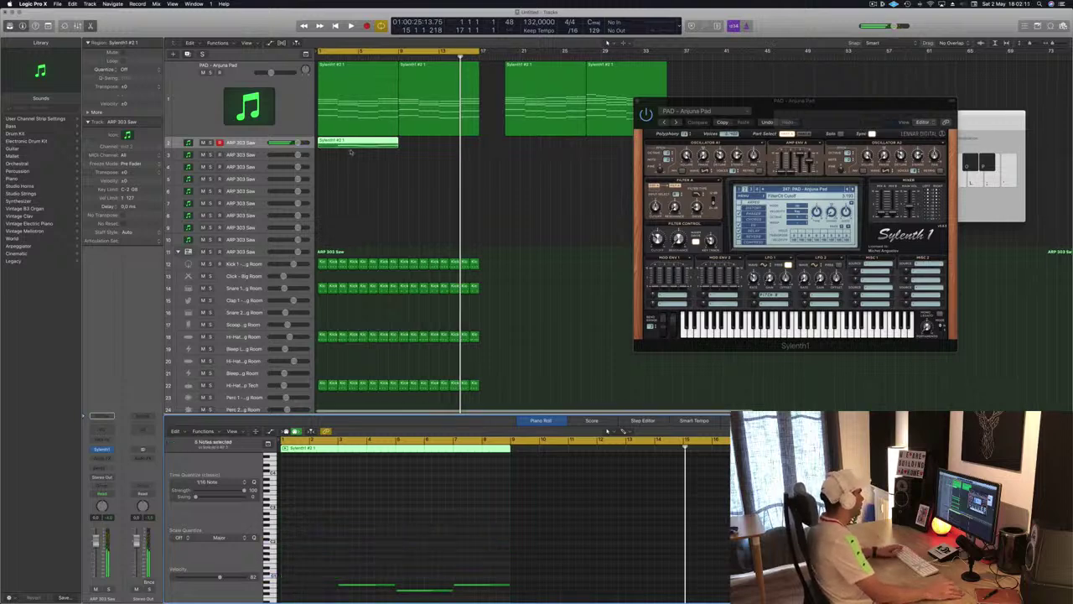
{"action": "key", "text": "super+z"}
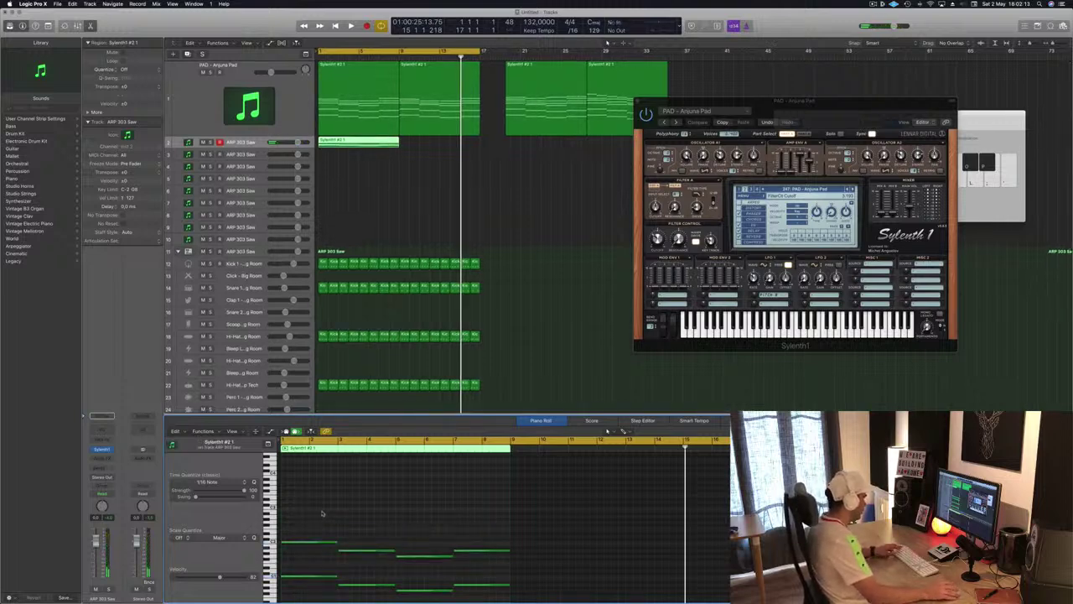
- Delete the upper of the two remaining note rows, keeping only the four lowest bass notes
{"action": "left_click_drag", "start_coordinate": [322, 510], "coordinate": [491, 569]}
{"action": "key", "text": "Delete"}
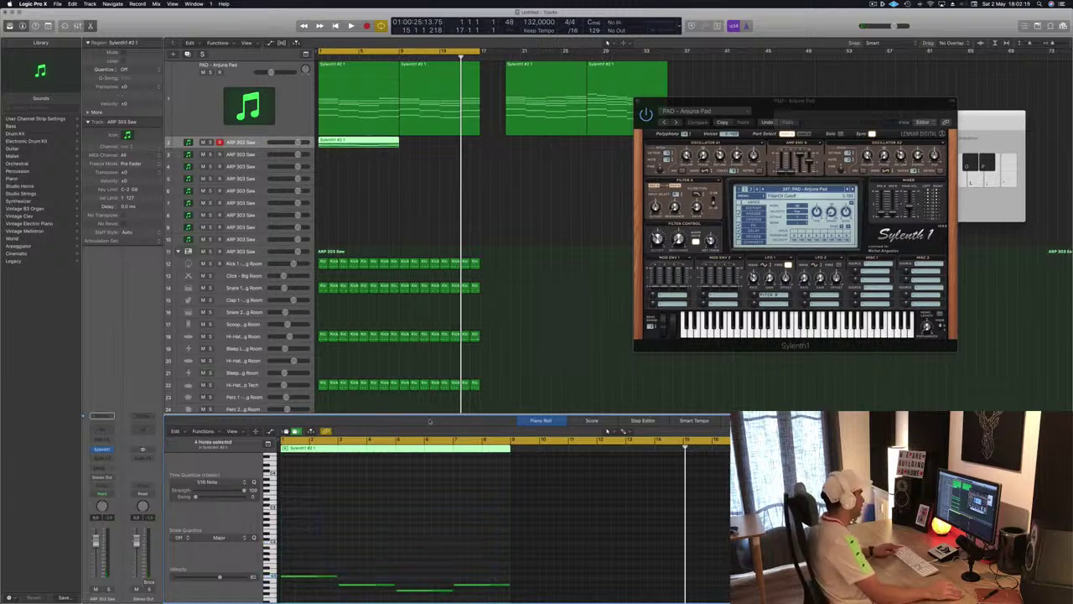
- Shorten all four bass notes together to about one beat each
{"action": "scroll", "coordinate": [362, 389], "scroll_direction": "up", "scroll_amount": 1}
{"action": "scroll", "coordinate": [343, 526], "scroll_direction": "up", "scroll_amount": 1}
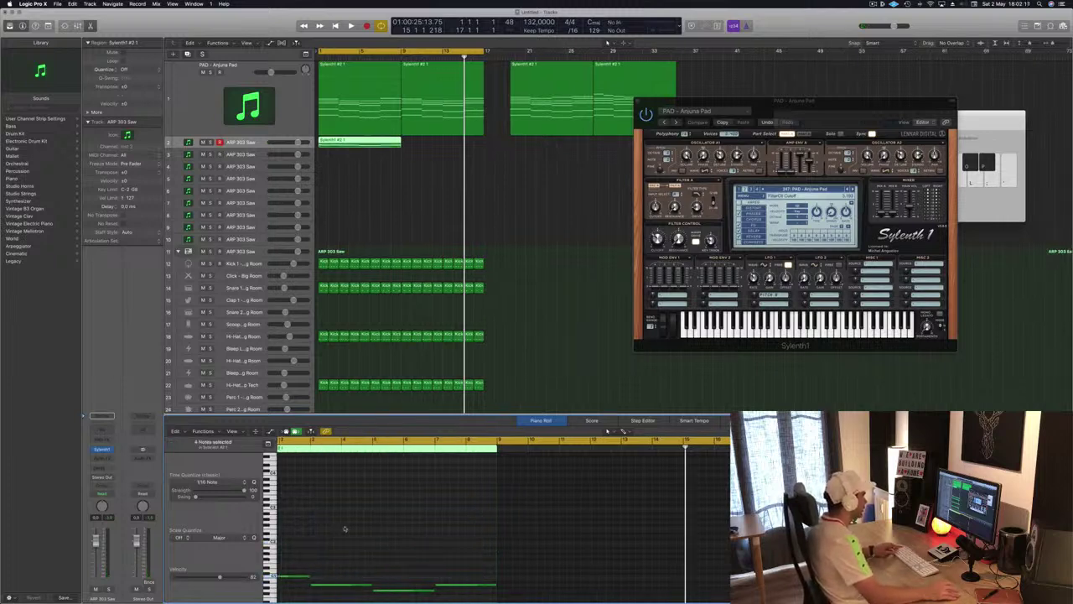
{"action": "scroll", "coordinate": [345, 528], "scroll_direction": "left", "scroll_amount": 2}
{"action": "scroll", "coordinate": [344, 529], "scroll_direction": "up", "scroll_amount": 4}
{"action": "scroll", "coordinate": [345, 531], "scroll_direction": "left", "scroll_amount": 5}
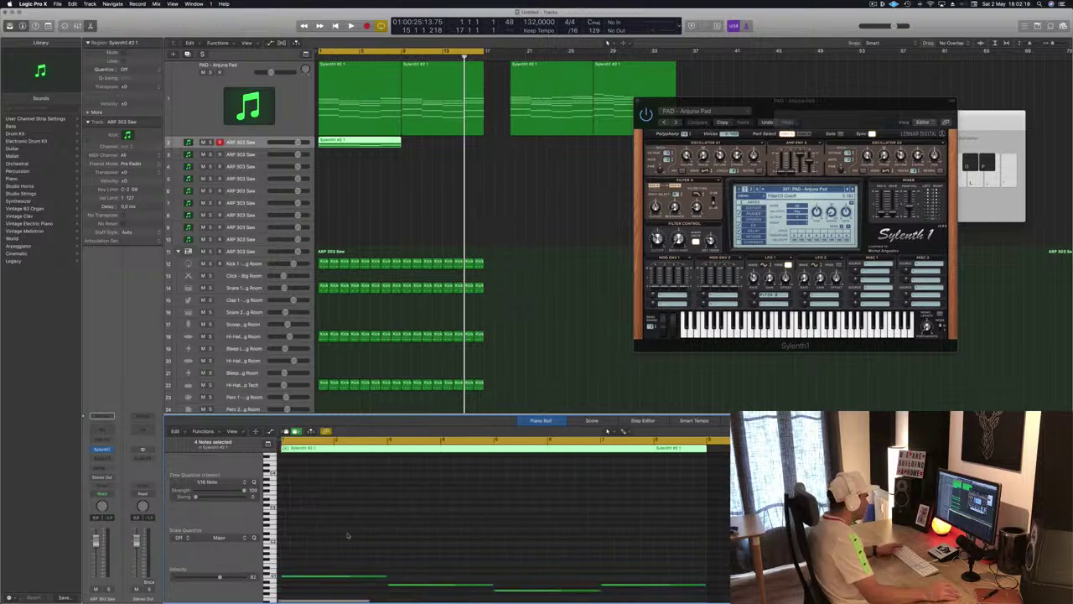
{"action": "scroll", "coordinate": [347, 557], "scroll_direction": "down", "scroll_amount": 4}
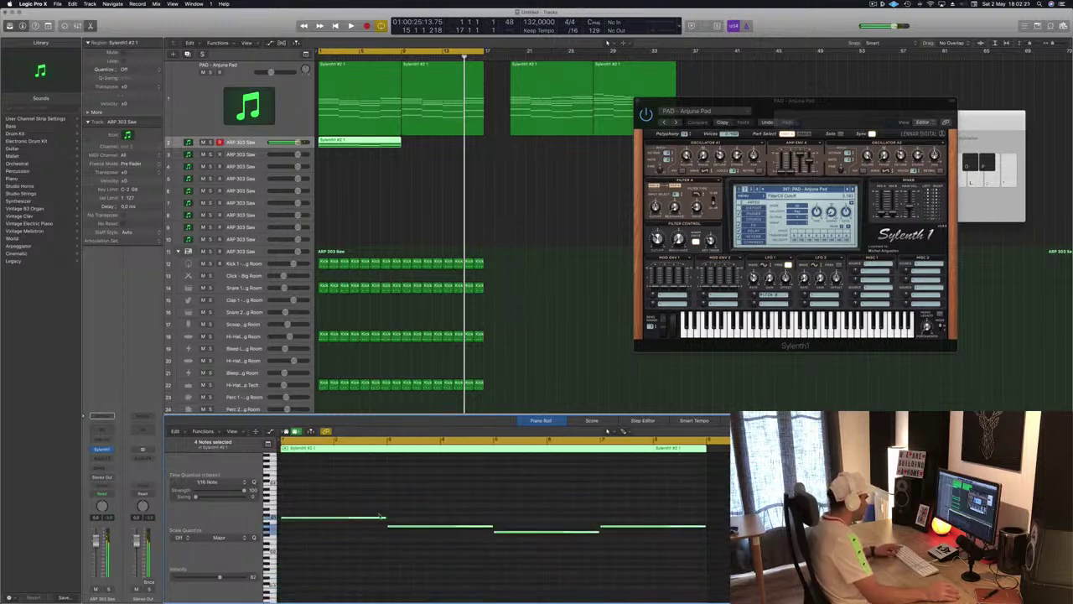
{"action": "left_click_drag", "start_coordinate": [385, 516], "coordinate": [294, 520]}
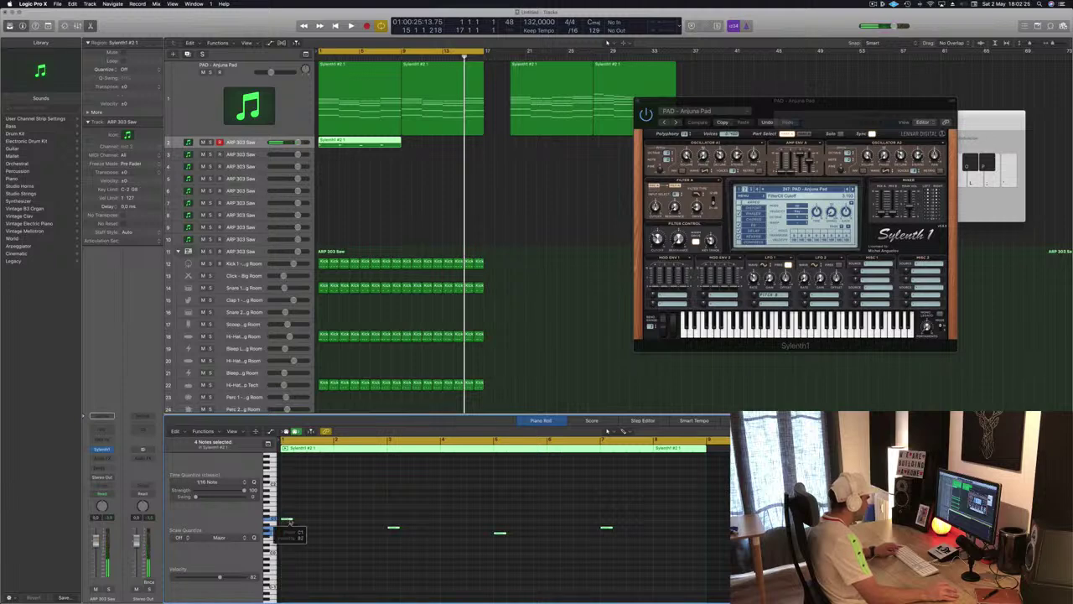
- Copy the short bass notes several times along each two-bar chord to build a repeating rhythmic bass pattern
{"action": "left_click_drag", "start_coordinate": [289, 521], "coordinate": [382, 521]}
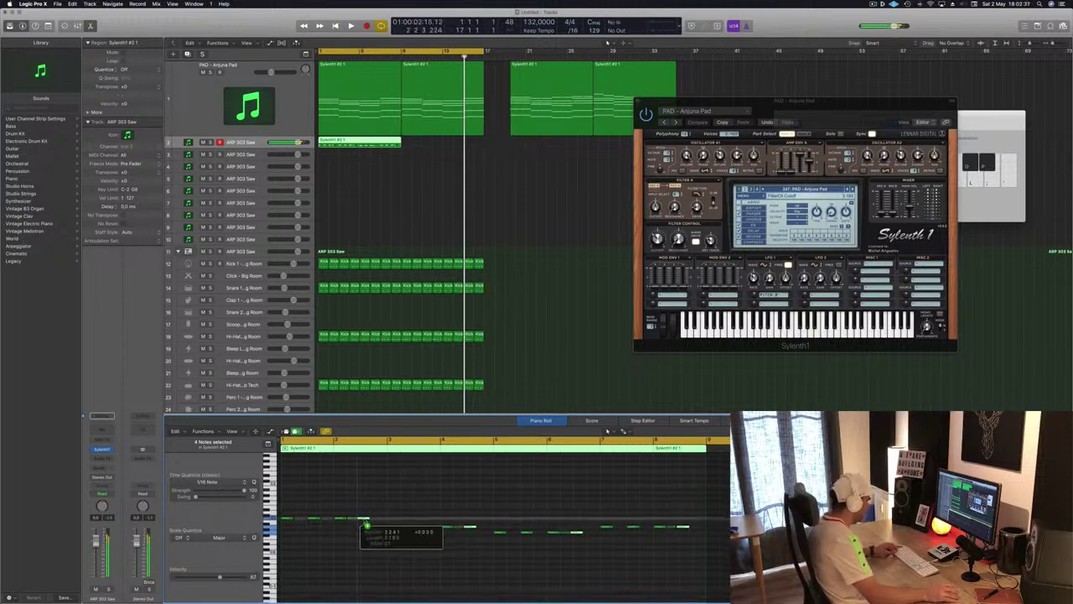
{"action": "left_click_drag", "start_coordinate": [355, 520], "coordinate": [381, 520]}
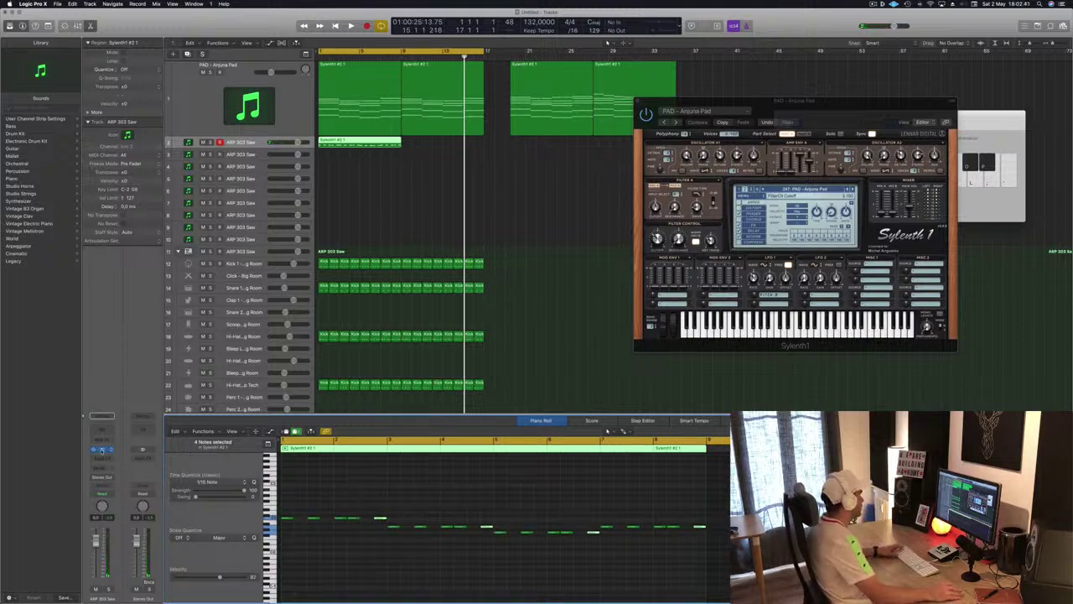
- Open track 2's Sylenth1 window beside the regions, copy the bass region to bar 9 and select the whole track
{"action": "left_click", "coordinate": [101, 450]}
{"action": "left_click_drag", "start_coordinate": [243, 28], "coordinate": [772, 208]}
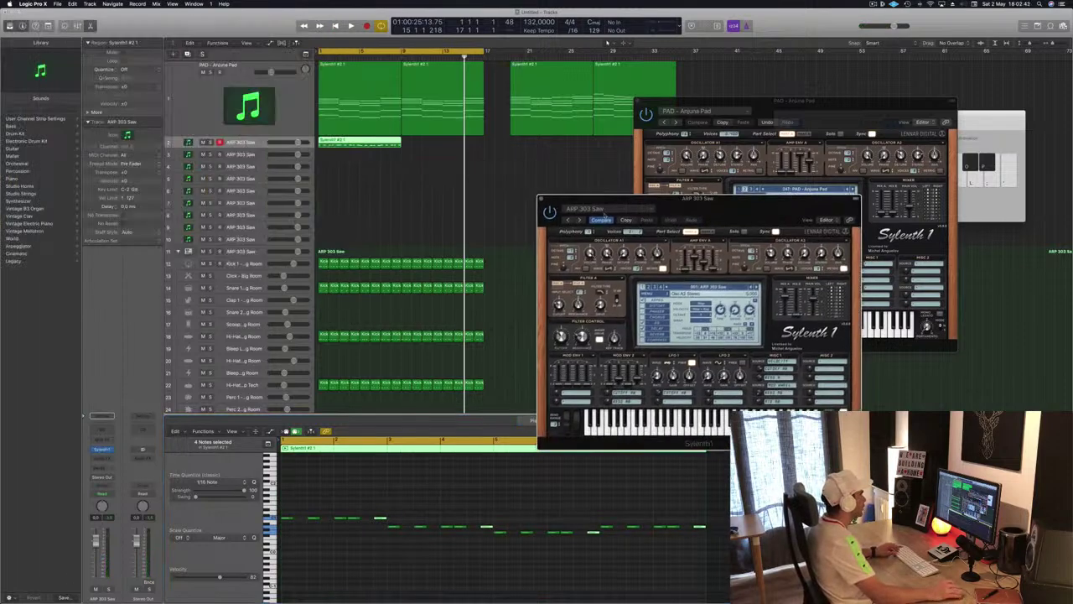
{"action": "left_click_drag", "start_coordinate": [370, 140], "coordinate": [455, 141]}
{"action": "left_click_drag", "start_coordinate": [704, 209], "coordinate": [722, 174]}
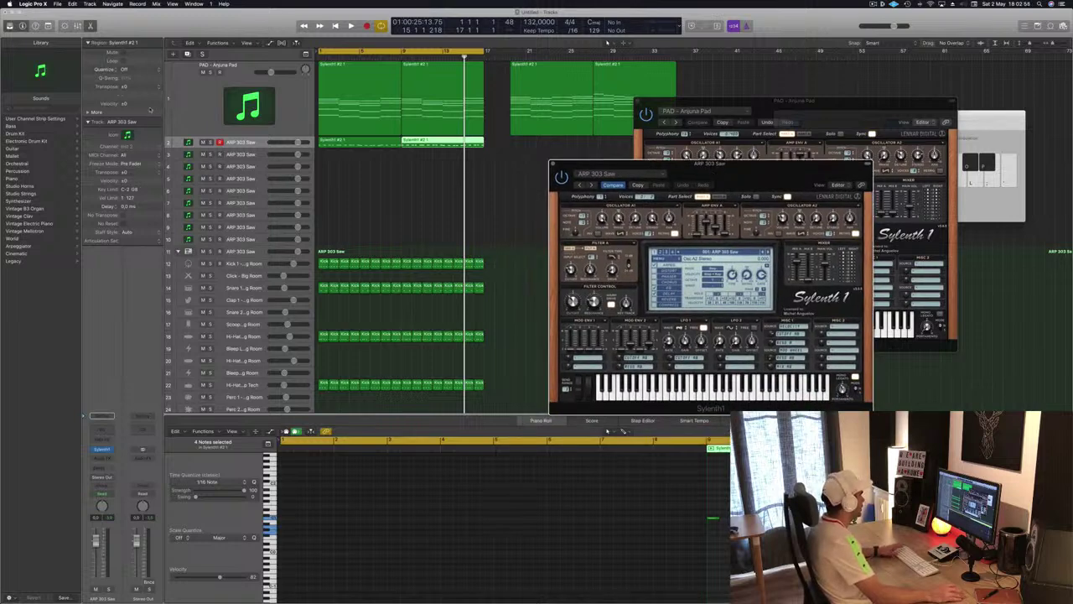
{"action": "left_click", "coordinate": [257, 145]}
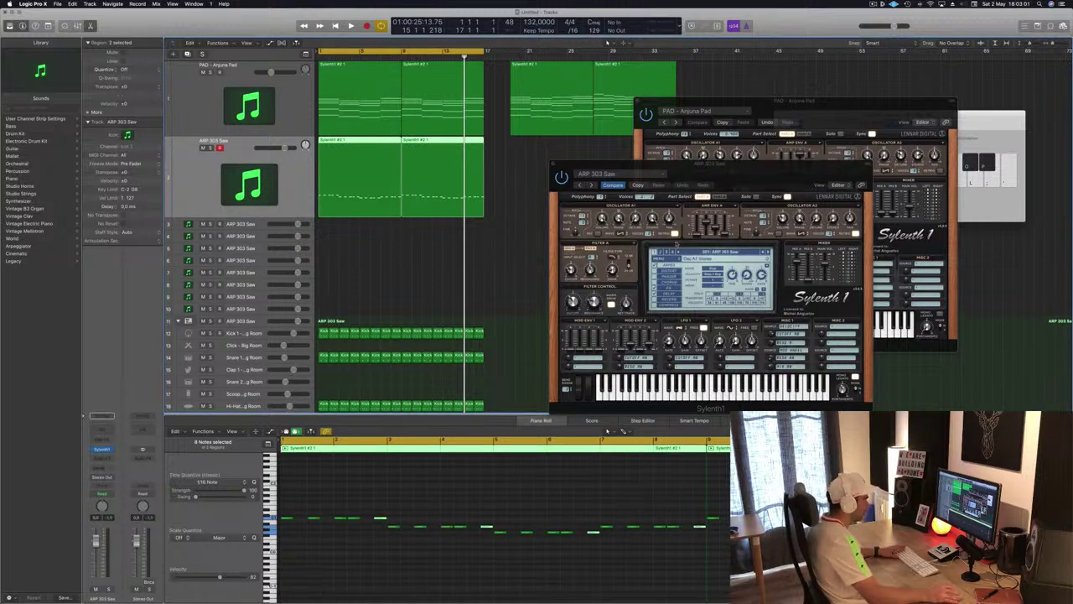
- Load the BS Big Bass preset in track 2's Sylenth1 and move the instrument window clear of the regions
{"action": "left_click", "coordinate": [661, 252]}
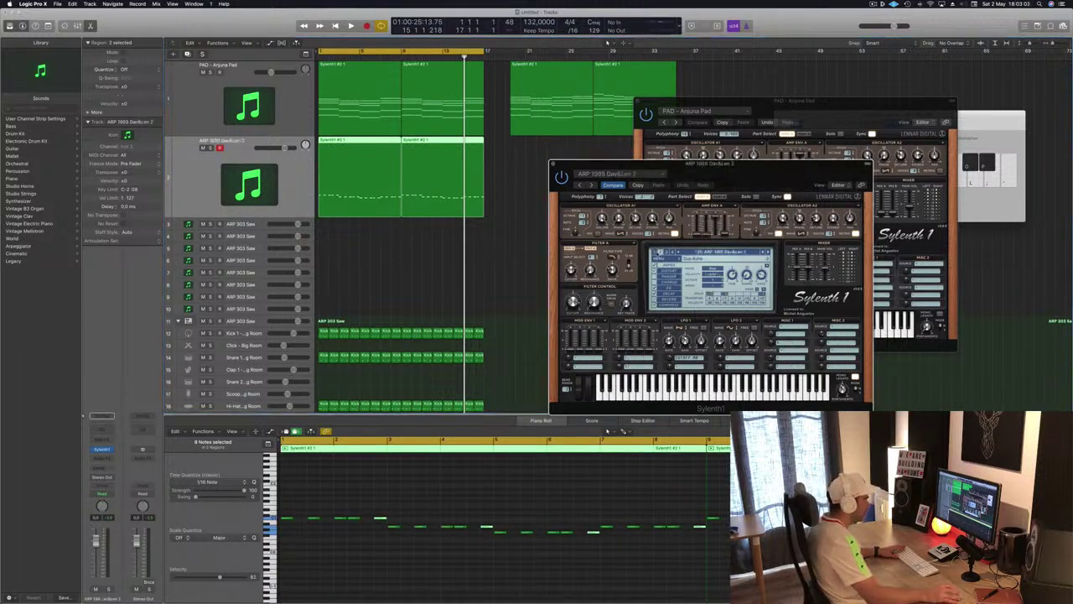
{"action": "left_click", "coordinate": [656, 251]}
{"action": "left_click", "coordinate": [712, 253]}
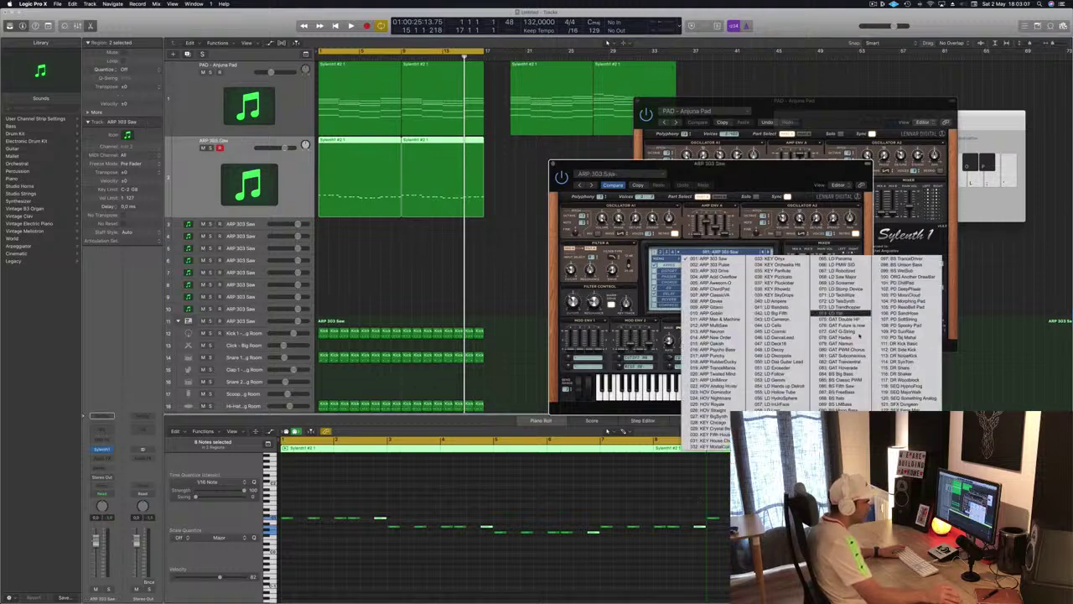
{"action": "left_click", "coordinate": [838, 374]}
{"action": "left_click_drag", "start_coordinate": [710, 171], "coordinate": [770, 77]}
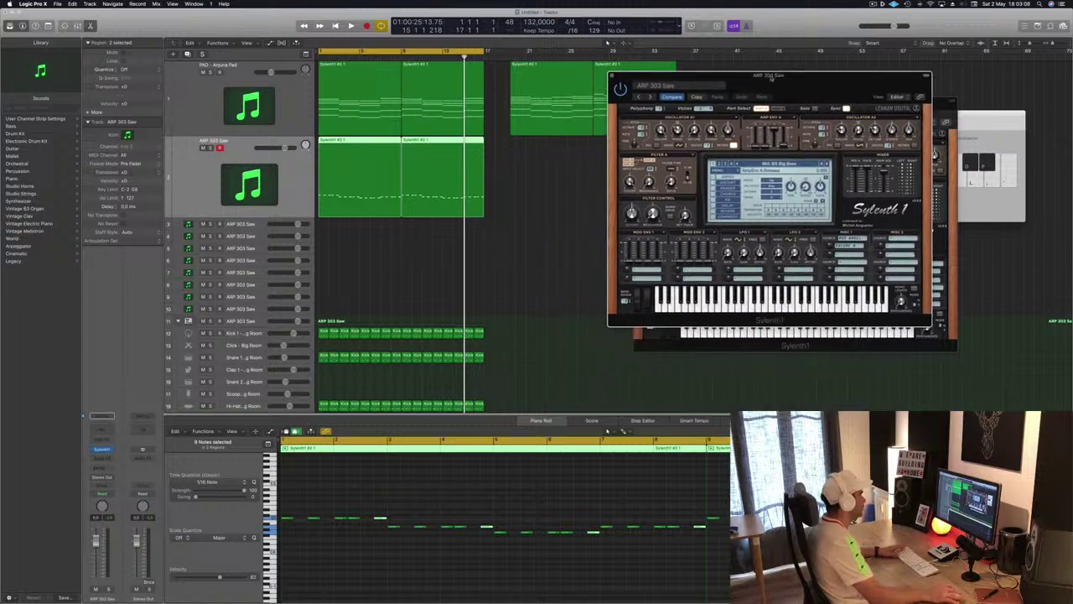
- Lower the bass track's volume to about -4.5 dB and play the arrangement from the start
{"action": "left_click", "coordinate": [49, 509]}
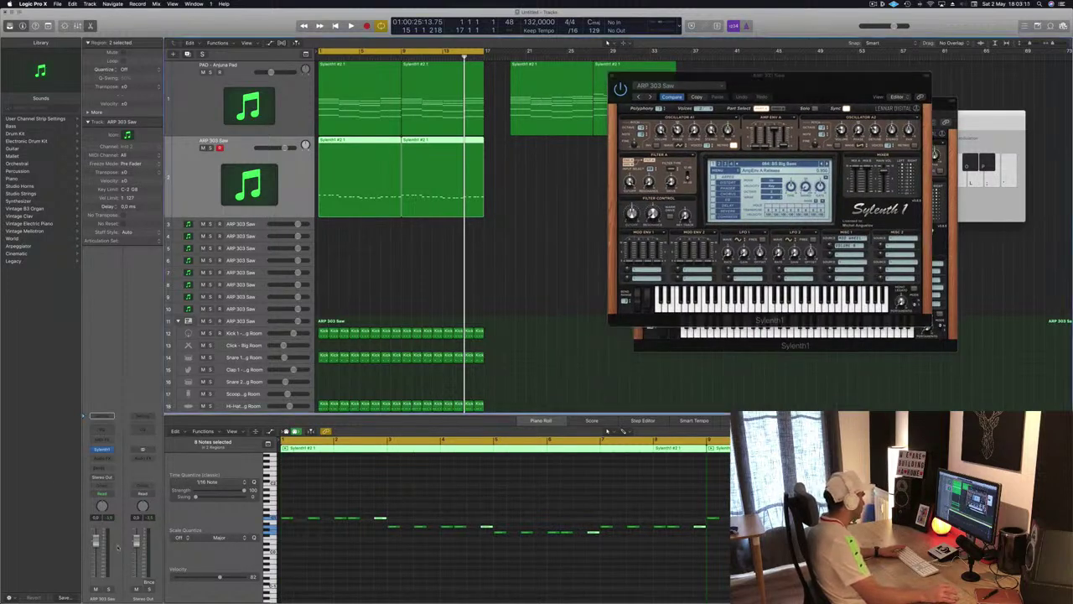
{"action": "key", "text": "Return"}
{"action": "key", "text": "space"}
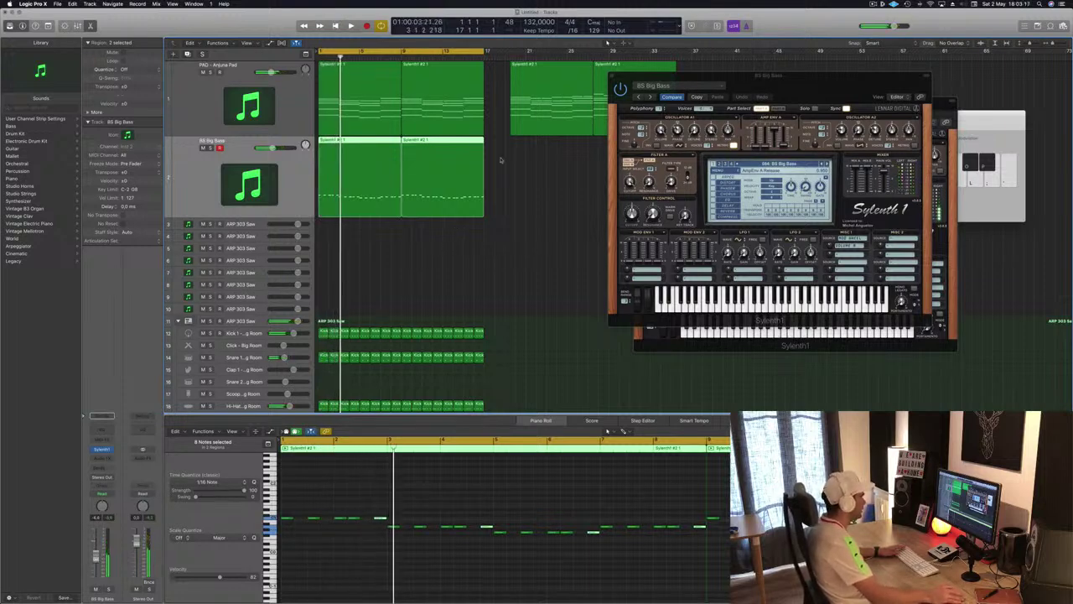
- Transpose all the bass notes up one octave, move the bass Sylenth1 window closer to the regions and replay the result
{"action": "left_click", "coordinate": [500, 495]}
{"action": "key", "text": "super+a"}
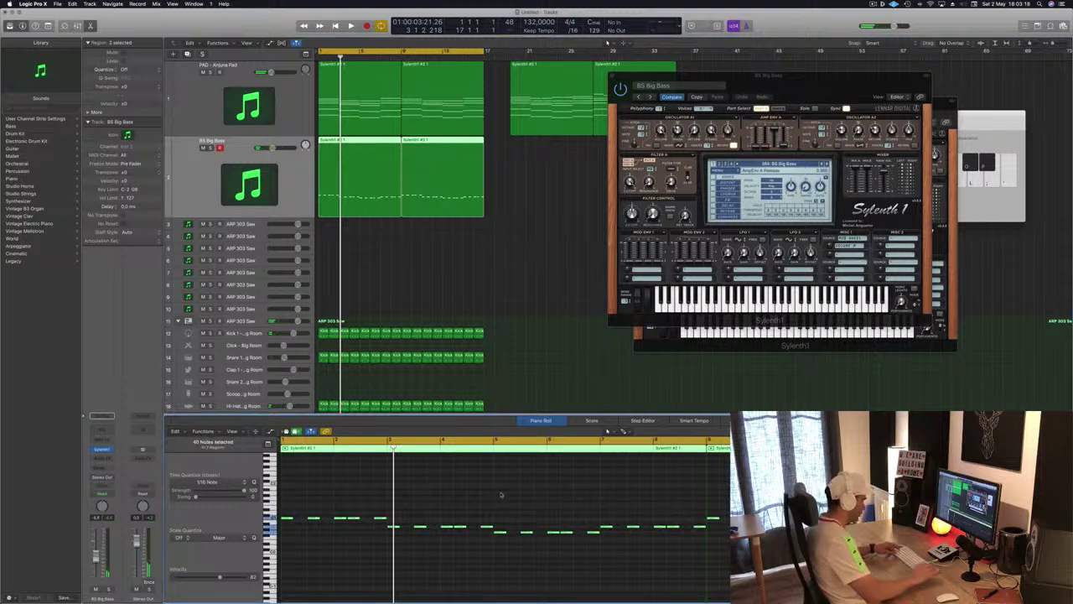
{"action": "key", "text": "alt+shift+Up"}
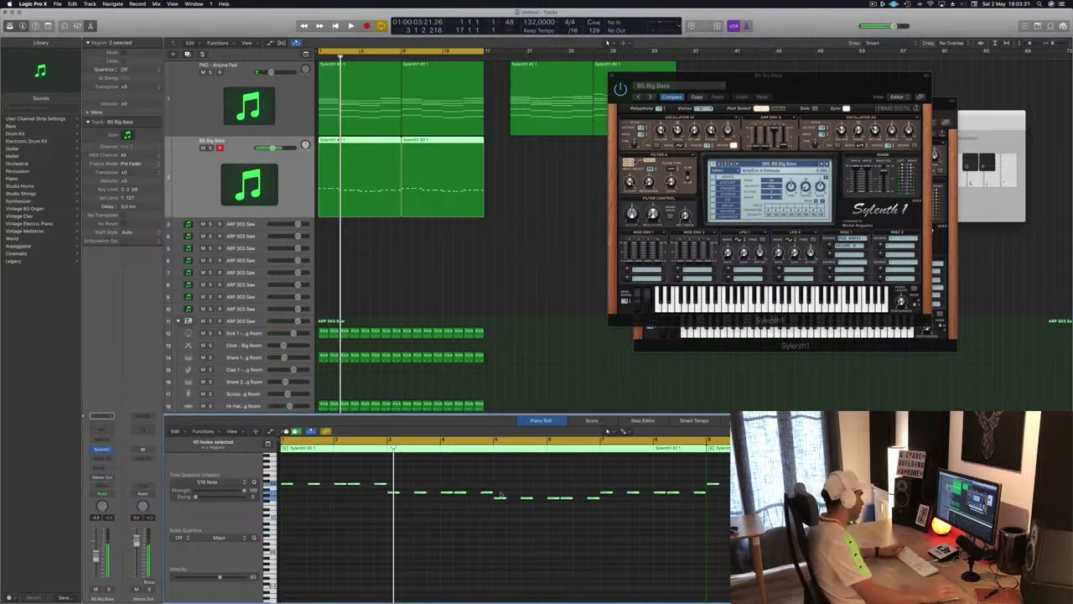
{"action": "key", "text": "space"}
{"action": "left_click_drag", "start_coordinate": [721, 75], "coordinate": [610, 137]}
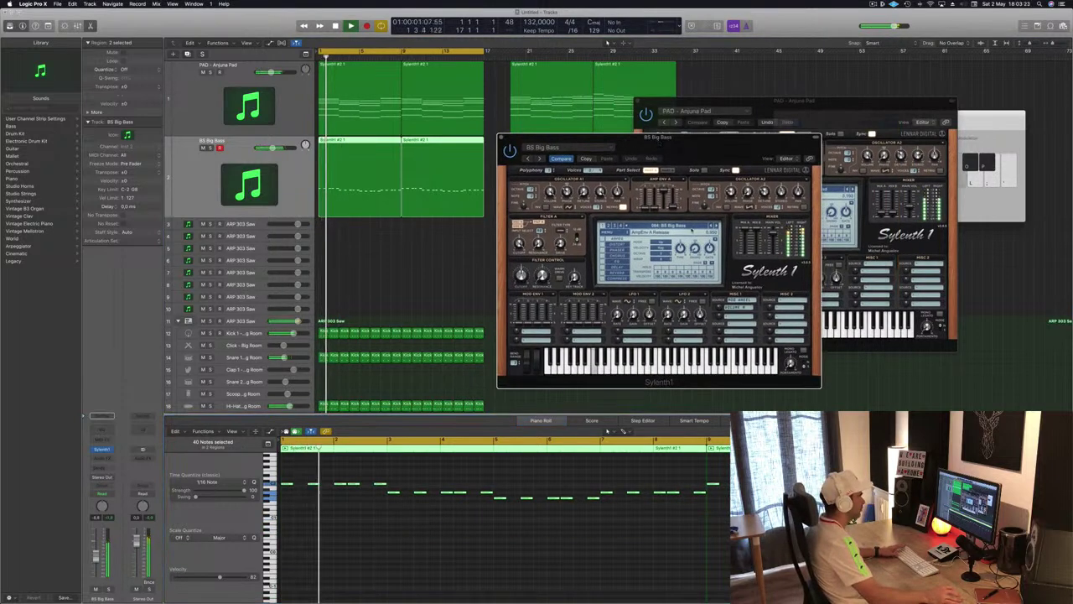
{"action": "key", "text": "space"}
{"action": "key", "text": "space"}
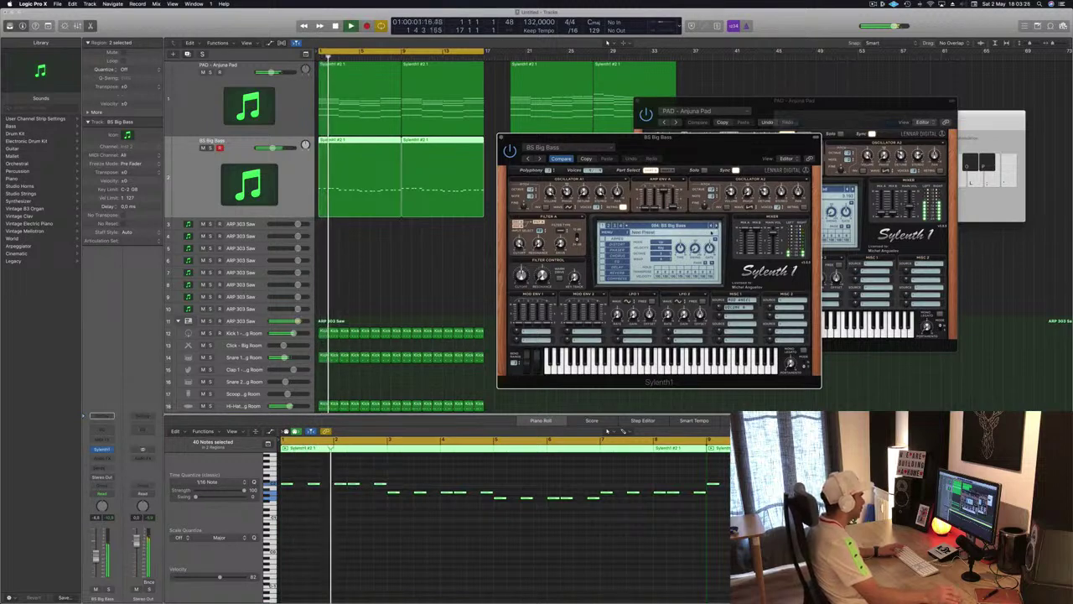
- Shorten all the bass notes to roughly half their length, fill the gaps with a shifted copy of them and play it back
{"action": "key", "text": "super+Right"}
{"action": "key", "text": "super+Right"}
{"action": "key", "text": "space"}
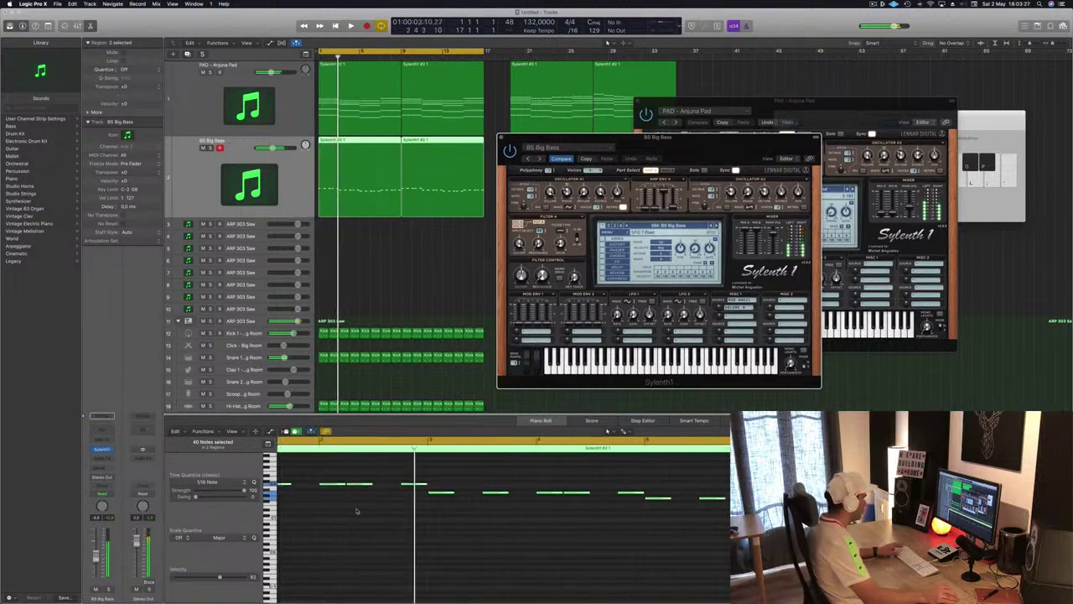
{"action": "key", "text": "super+Right"}
{"action": "key", "text": "super+Right"}
{"action": "key", "text": "super+Right"}
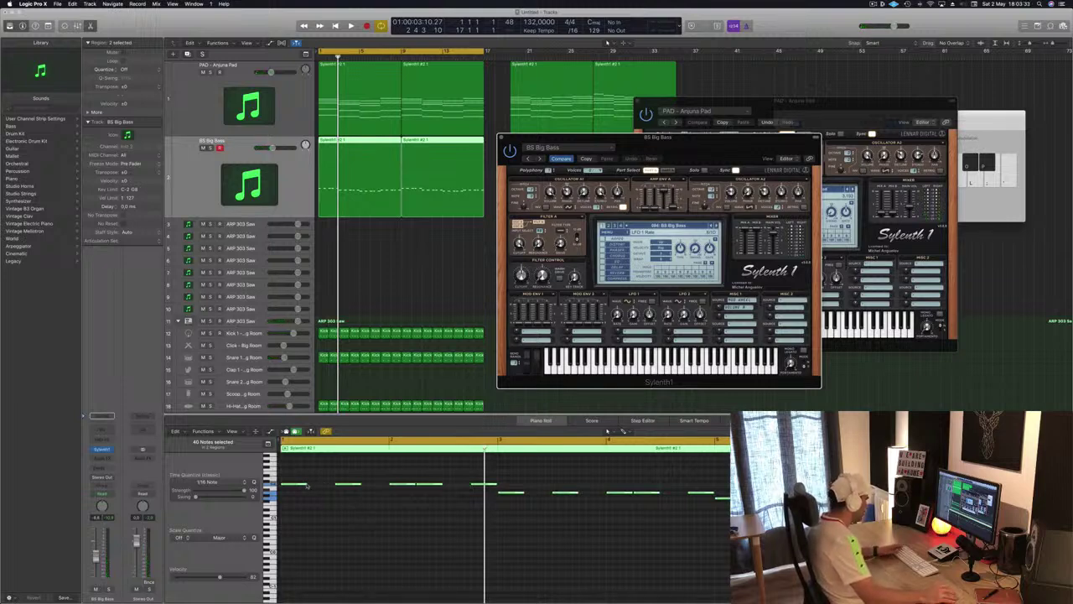
{"action": "mouse_move", "coordinate": [307, 485]}
{"action": "left_mouse_down"}
{"action": "mouse_move", "coordinate": [286, 486]}
{"action": "mouse_move", "coordinate": [306, 484]}
{"action": "left_mouse_up"}
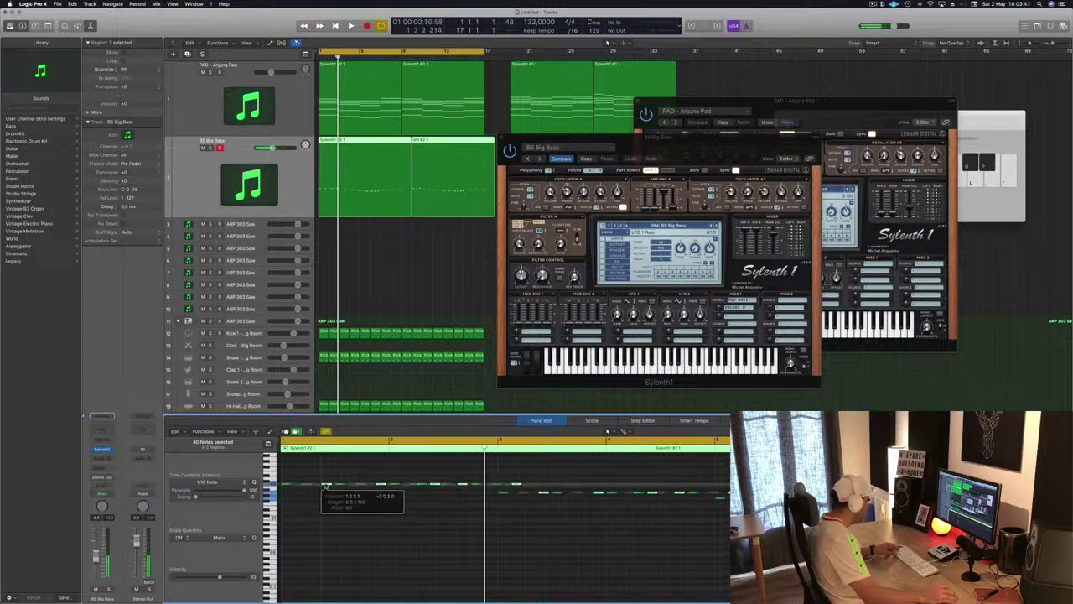
{"action": "key", "text": "space"}
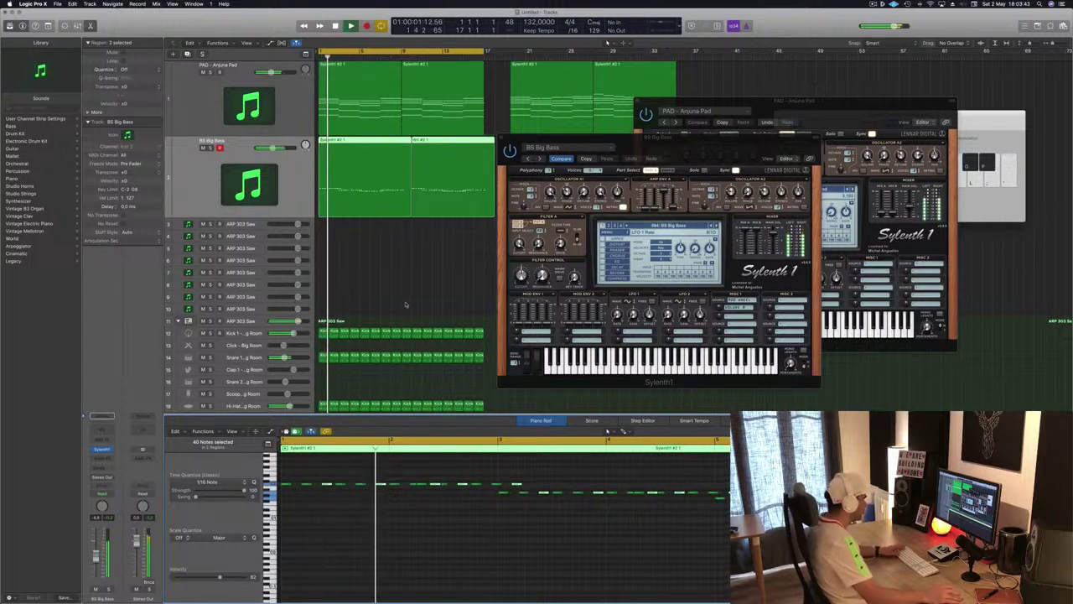
{"action": "key", "text": "space"}
{"action": "key", "text": "space"}
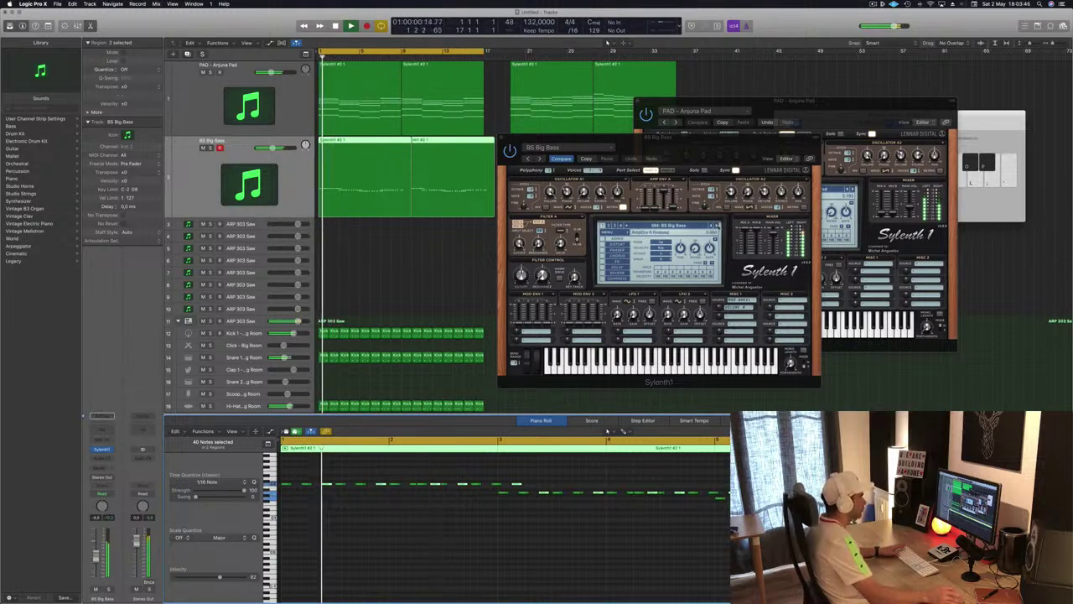
- Audition the bass Sylenth1 presets following BS Big Bass, through BS Classic PWM up to BS Italo
{"action": "left_click", "coordinate": [717, 226]}
{"action": "left_click", "coordinate": [717, 225]}
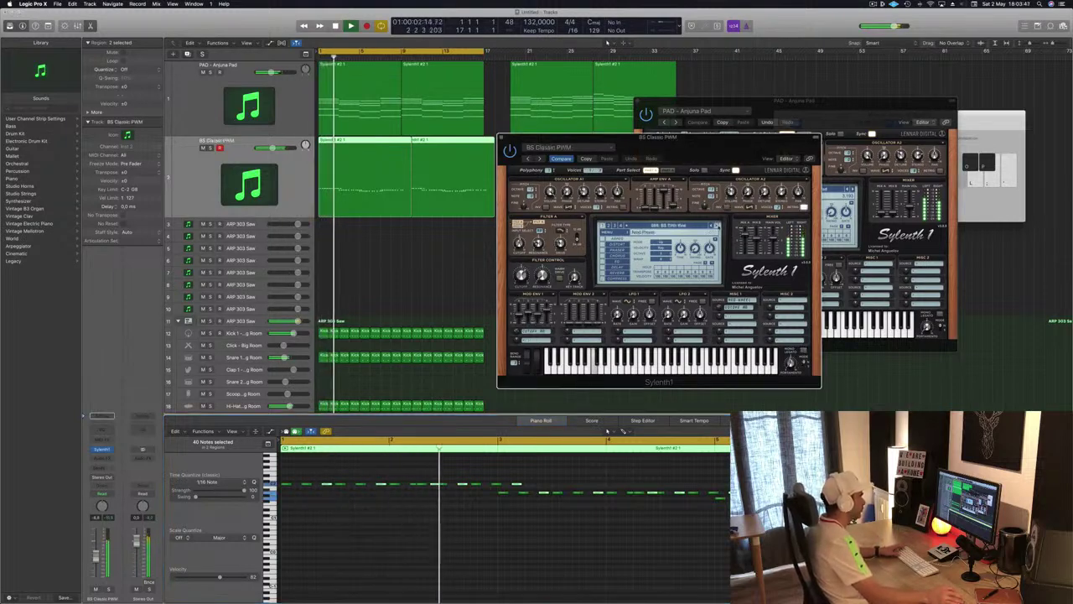
{"action": "left_click", "coordinate": [717, 226]}
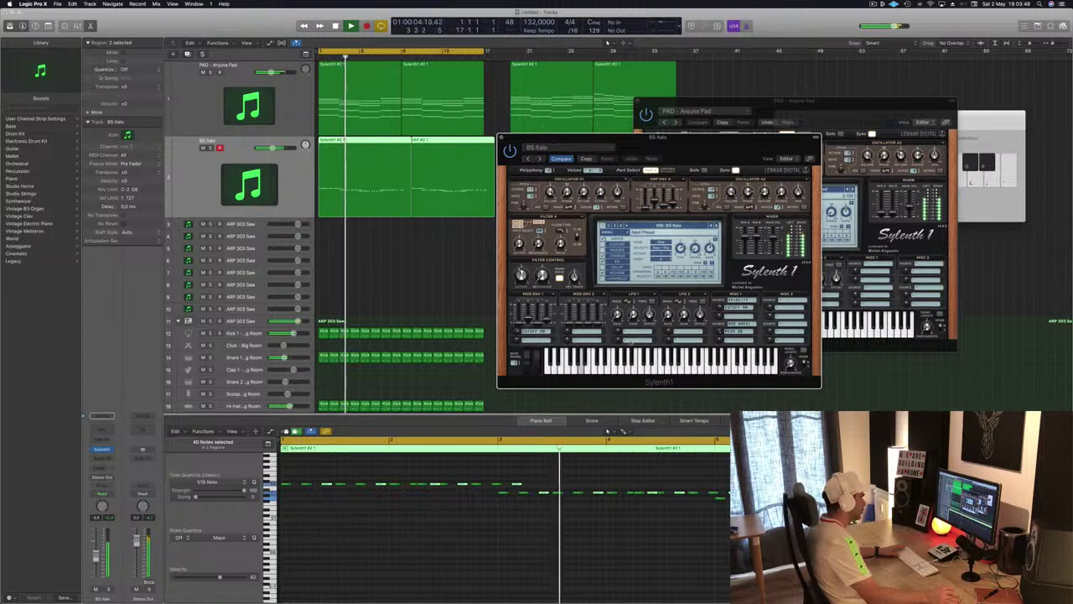
- Delete the two overlapping first-chord notes at the start of bar 3 and all the bass notes in bar 2
{"action": "left_click", "coordinate": [501, 488]}
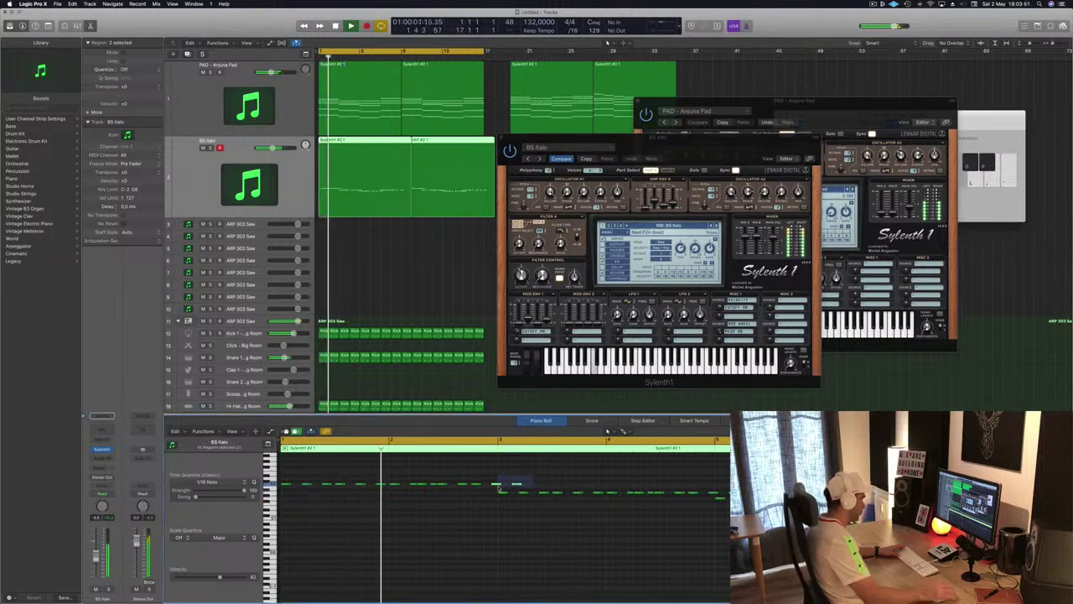
{"action": "left_click_drag", "start_coordinate": [498, 488], "coordinate": [498, 487]}
{"action": "key", "text": "BackSpace"}
{"action": "key", "text": "space"}
{"action": "key", "text": "space"}
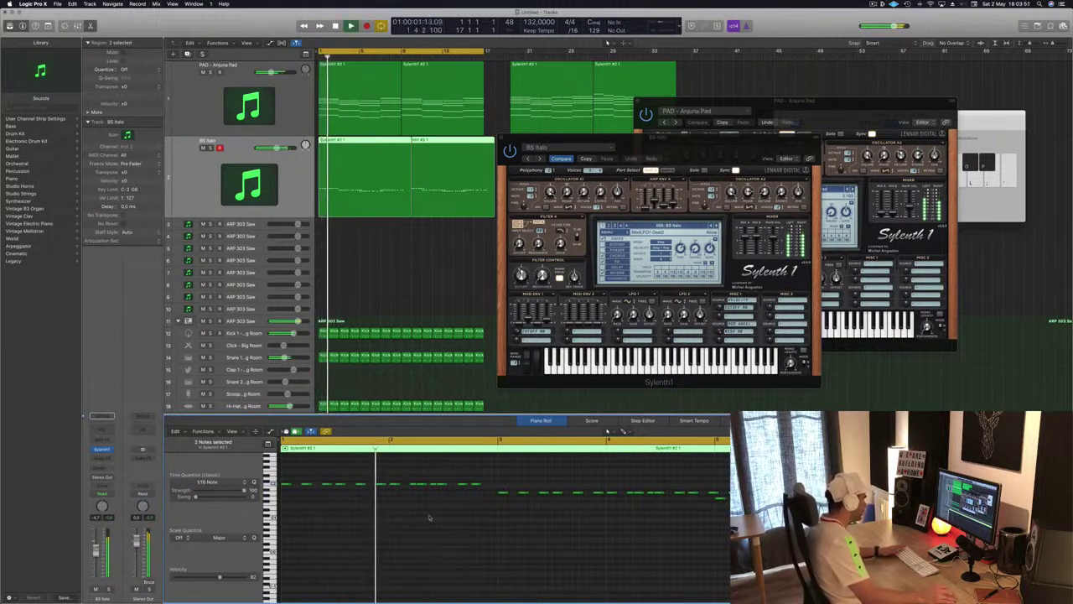
{"action": "left_click_drag", "start_coordinate": [491, 480], "coordinate": [392, 493]}
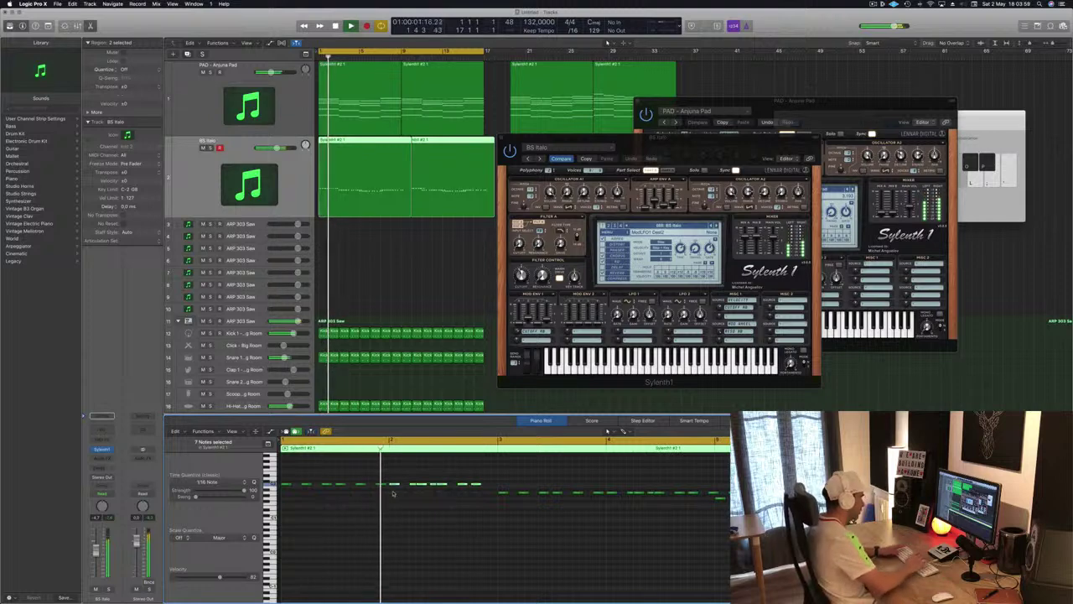
{"action": "key", "text": "Delete"}
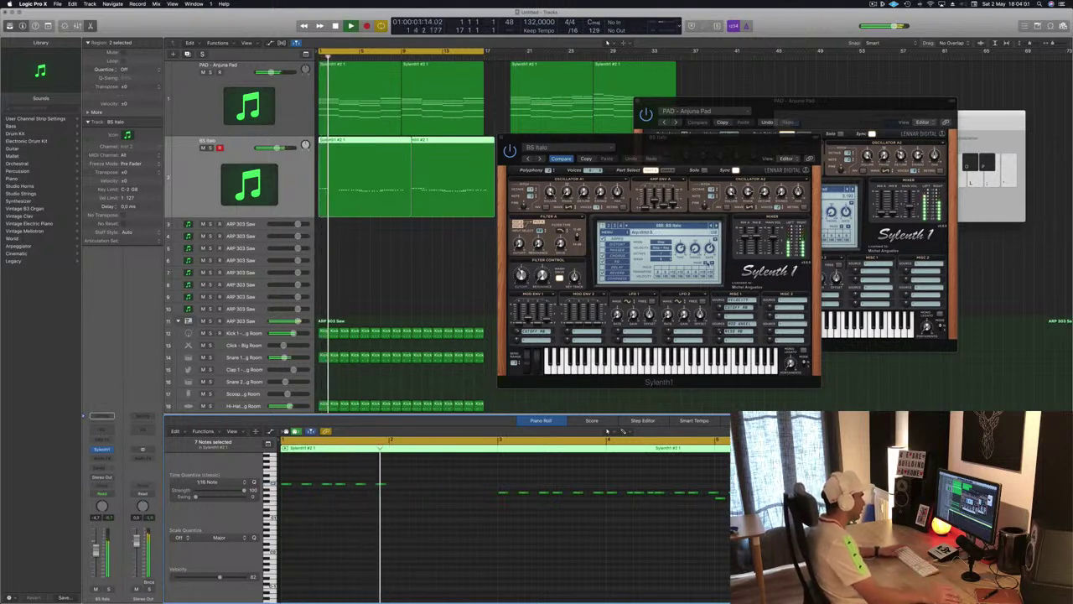
- Audition the bass presets following BS Italo, from BS LMBass through BS Oldskool Acid to BS Reso Bass
{"action": "left_click", "coordinate": [715, 224]}
{"action": "key", "text": "Return"}
{"action": "left_click", "coordinate": [716, 225]}
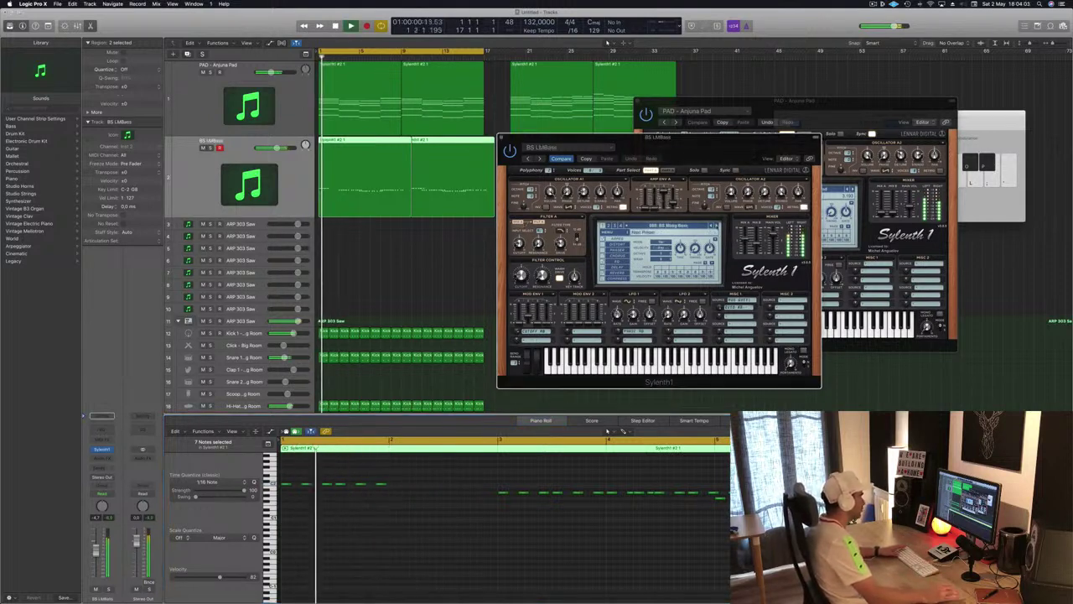
{"action": "left_click", "coordinate": [716, 225]}
{"action": "key", "text": "Return"}
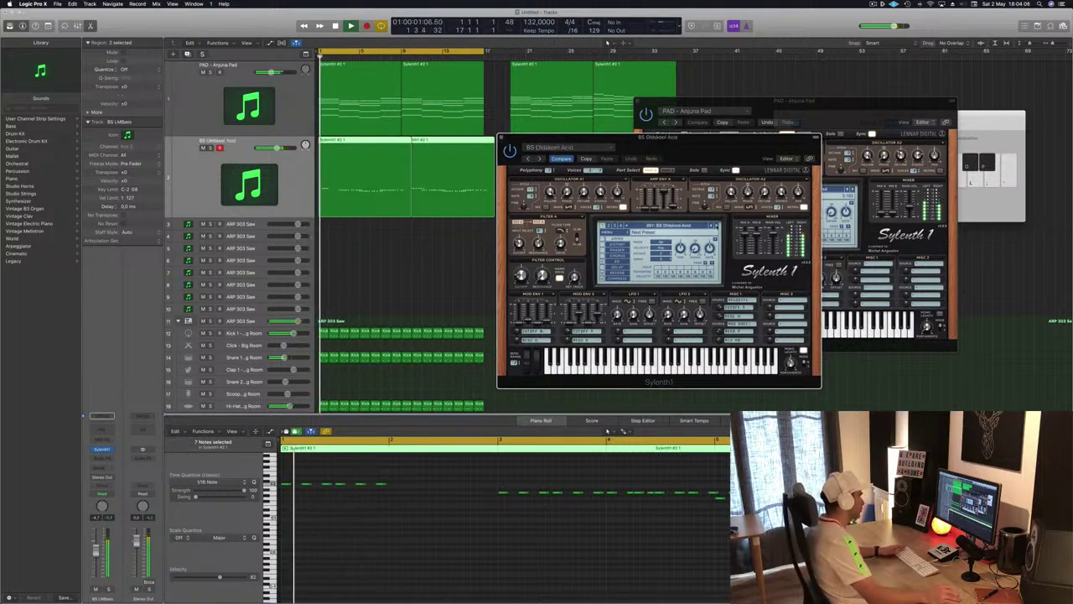
{"action": "left_click", "coordinate": [716, 224]}
{"action": "left_click", "coordinate": [716, 224]}
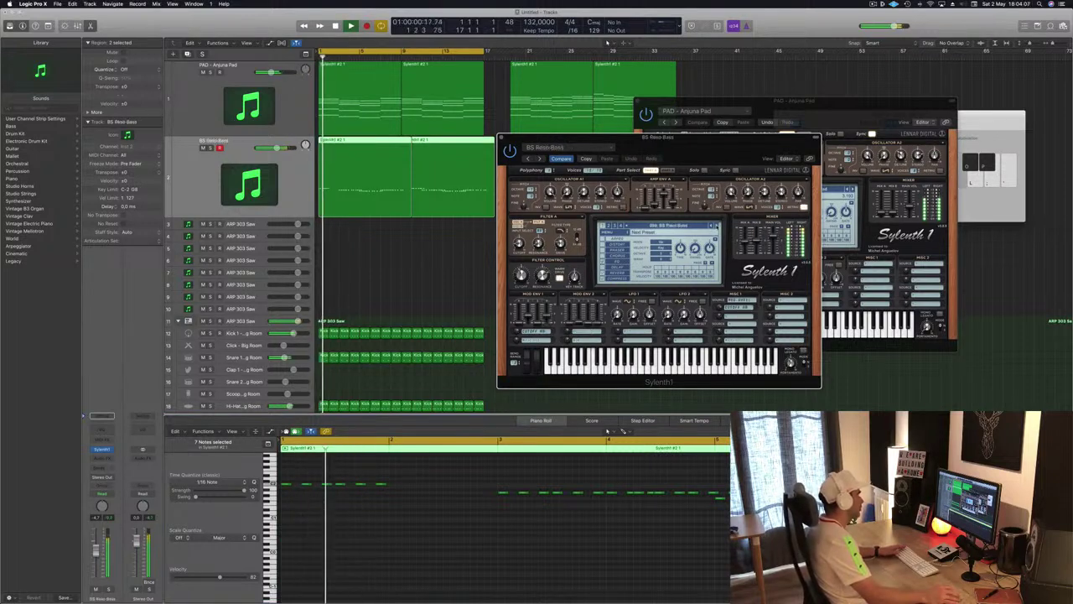
- Continue auditioning presets against the looped opening, from BS TranceBass and BS Unison Bass to PD ChillPad and PD Morphing Pad
{"action": "key", "text": "space"}
{"action": "key", "text": "space"}
{"action": "left_click", "coordinate": [716, 225]}
{"action": "key", "text": "space"}
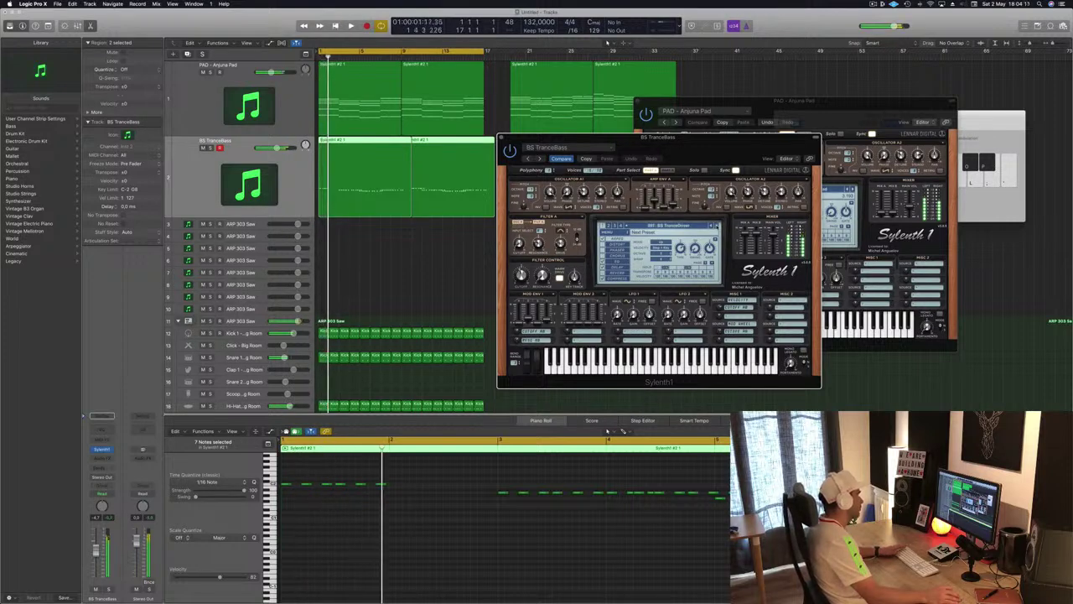
{"action": "key", "text": "space"}
{"action": "left_click", "coordinate": [716, 225]}
{"action": "key", "text": "space"}
{"action": "key", "text": "space"}
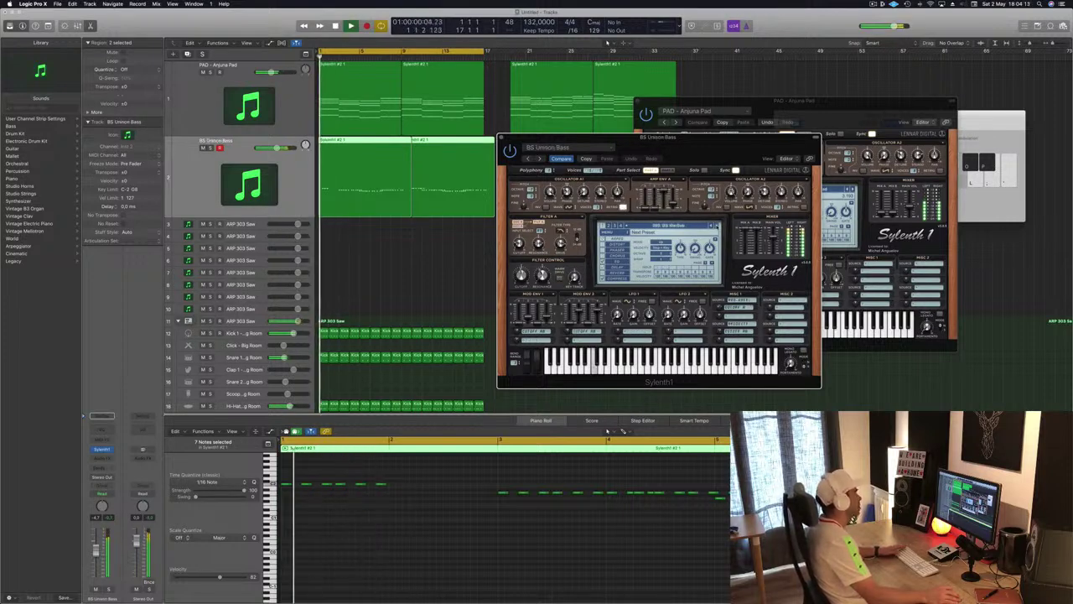
{"action": "left_click", "coordinate": [716, 224]}
{"action": "key", "text": "space"}
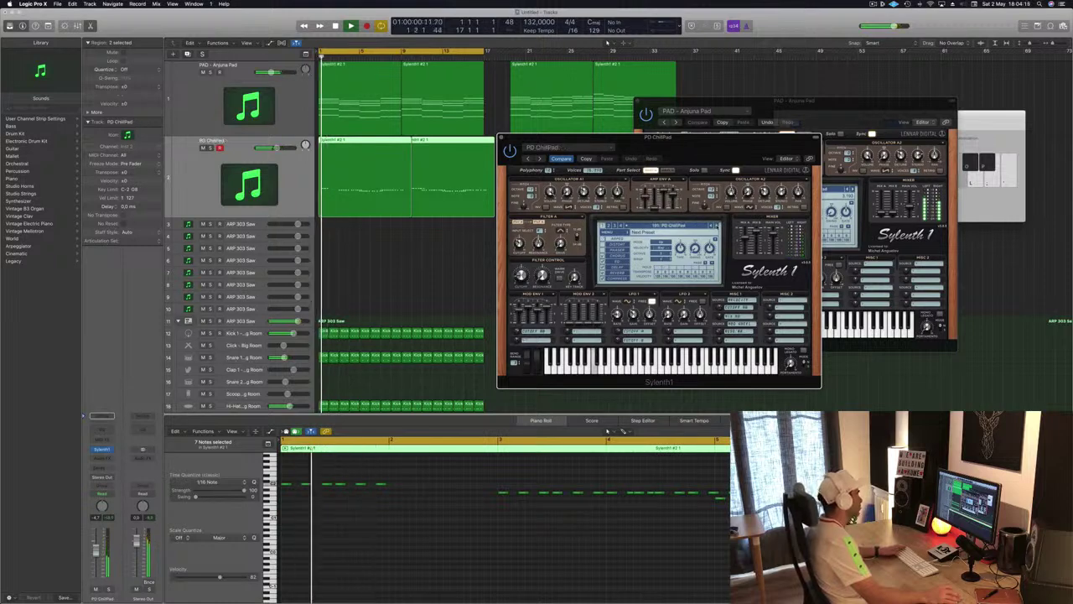
{"action": "left_click", "coordinate": [716, 225]}
{"action": "key", "text": "space"}
{"action": "key", "text": "space"}
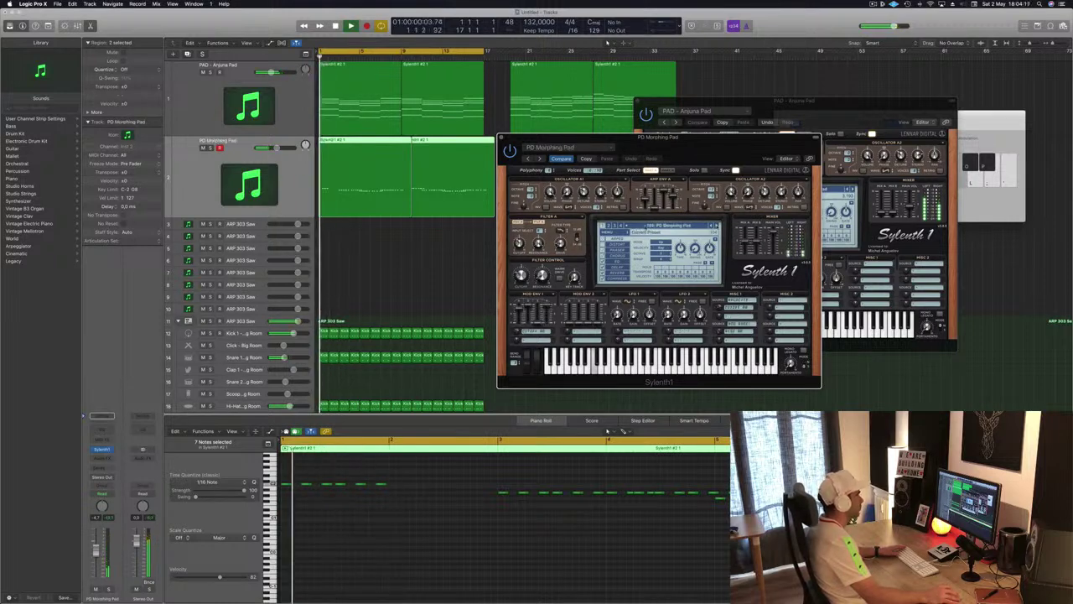
- Try the ORG Big Organ and BS Bad Company presets, and load BS Booka as the bass sound
{"action": "left_click", "coordinate": [646, 226]}
{"action": "left_click", "coordinate": [846, 273]}
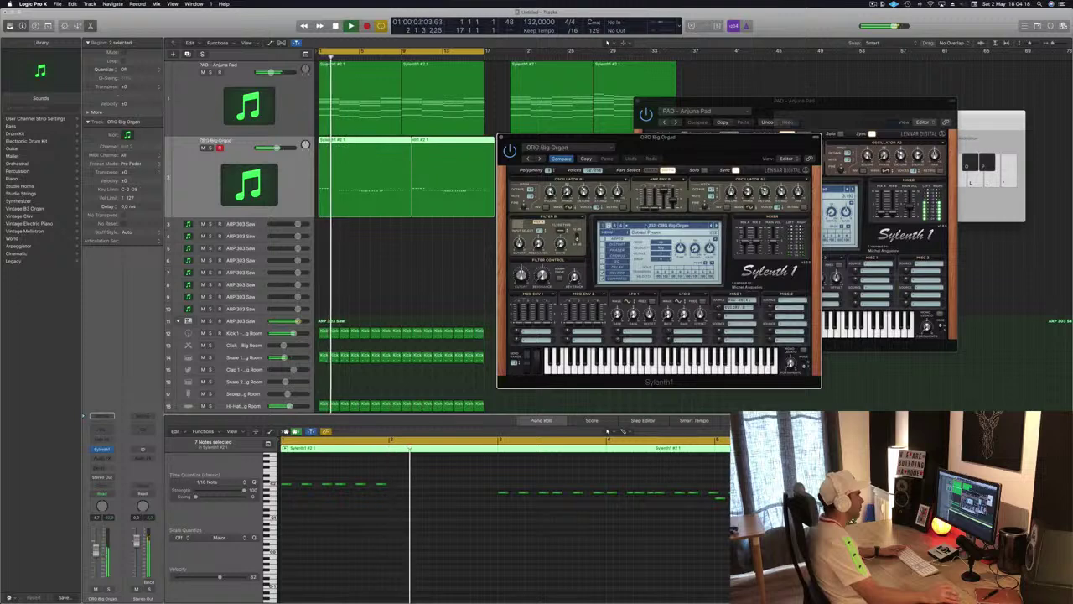
{"action": "left_click", "coordinate": [646, 225]}
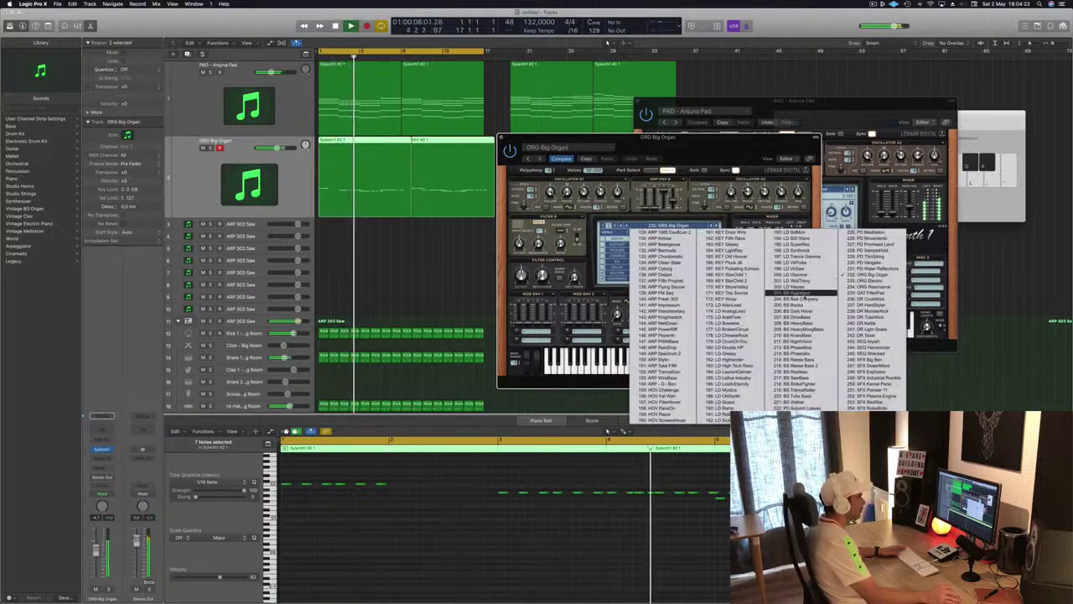
{"action": "left_click", "coordinate": [801, 286]}
{"action": "key", "text": "space"}
{"action": "left_click", "coordinate": [717, 225]}
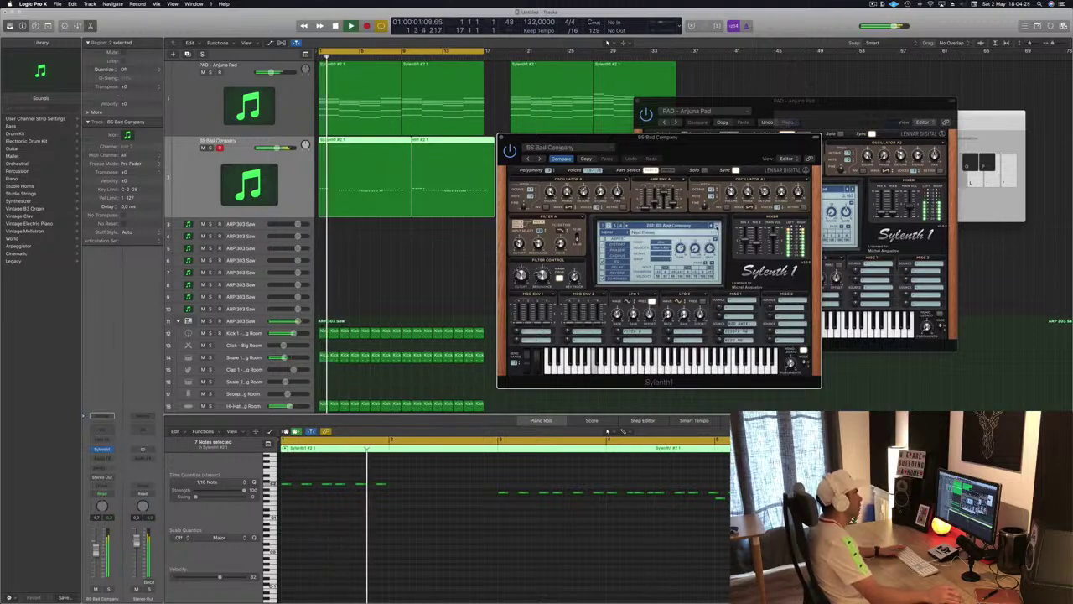
{"action": "left_click", "coordinate": [716, 225]}
{"action": "key", "text": "Return"}
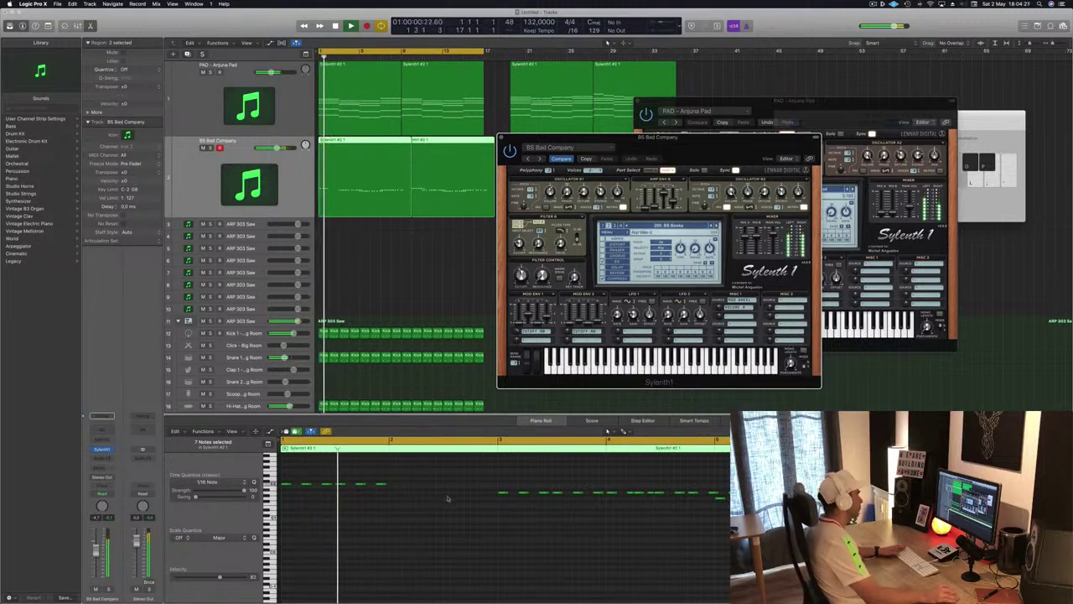
- Copy the bass rhythm of bar 1 into bar 2, and replace bar 4's notes with a copy of bar 3's
{"action": "left_click_drag", "start_coordinate": [455, 471], "coordinate": [391, 487]}
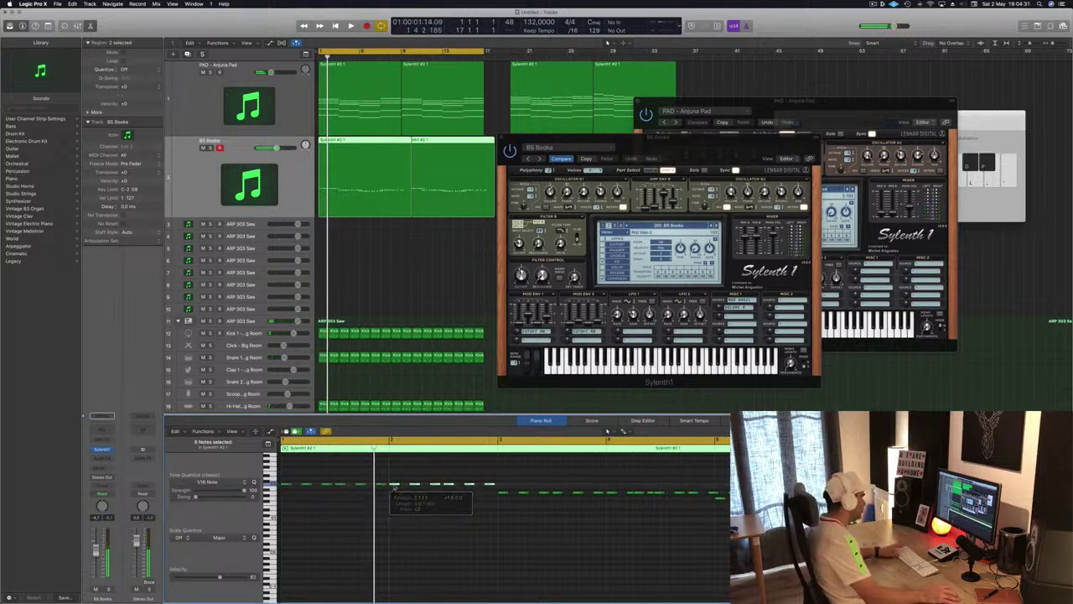
{"action": "key", "text": "Return"}
{"action": "scroll", "coordinate": [409, 525], "scroll_direction": "down", "scroll_amount": 5}
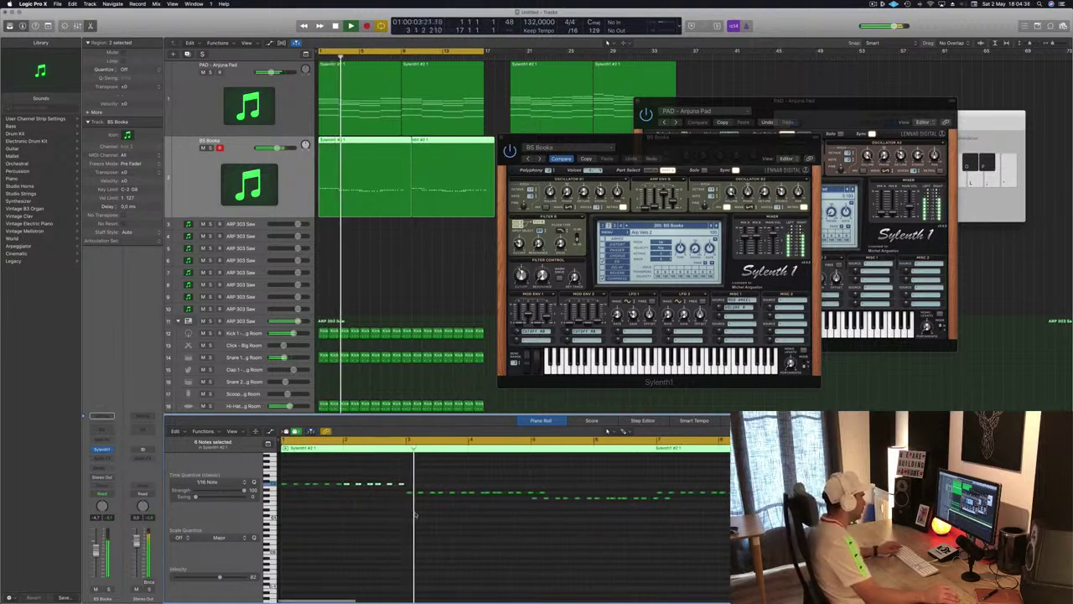
{"action": "scroll", "coordinate": [412, 515], "scroll_direction": "up", "scroll_amount": 2}
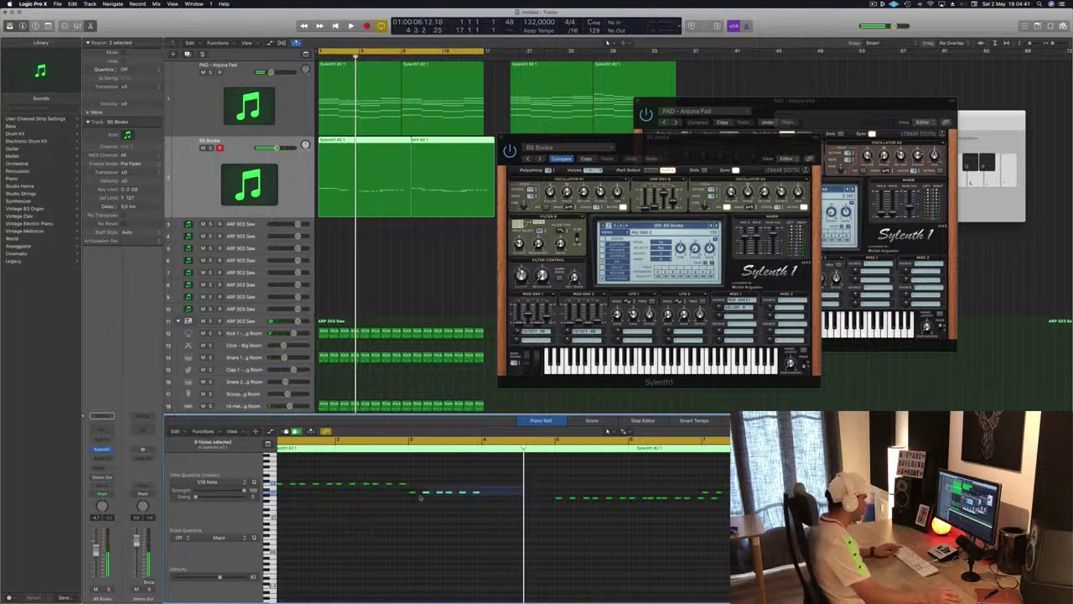
{"action": "left_click_drag", "start_coordinate": [442, 494], "coordinate": [517, 494]}
{"action": "key", "text": "space"}
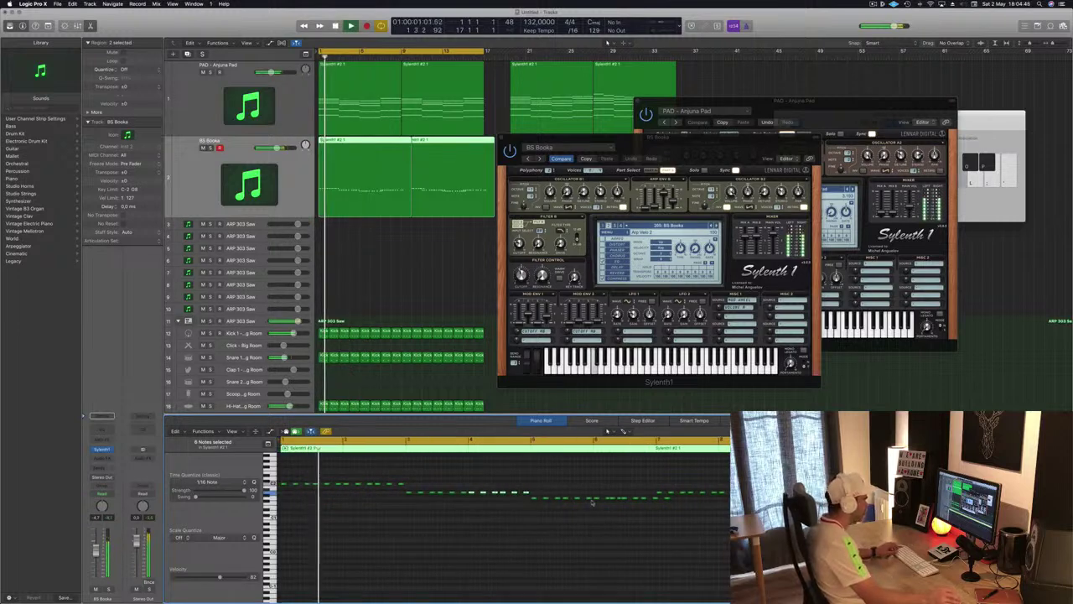
- Replace the bass notes in bars 6 and 8 with copies of the patterns in bars 5 and 7
{"action": "left_click_drag", "start_coordinate": [594, 493], "coordinate": [670, 519]}
{"action": "key", "text": "Delete"}
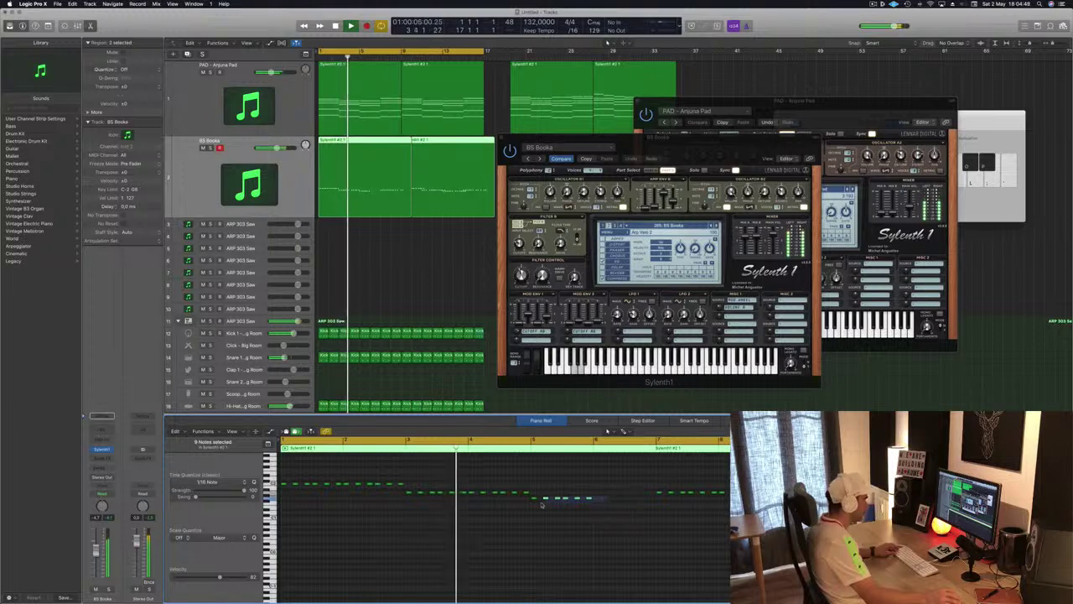
{"action": "left_click_drag", "start_coordinate": [533, 497], "coordinate": [729, 504]}
{"action": "key", "text": "BackSpace"}
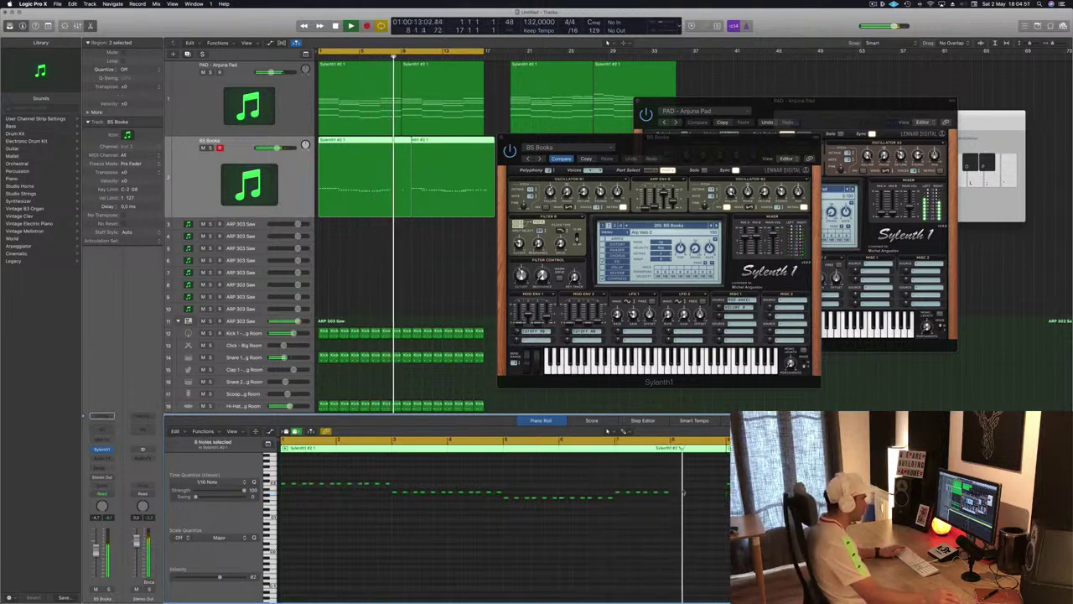
{"action": "key", "text": "space"}
{"action": "left_click_drag", "start_coordinate": [618, 493], "coordinate": [673, 501]}
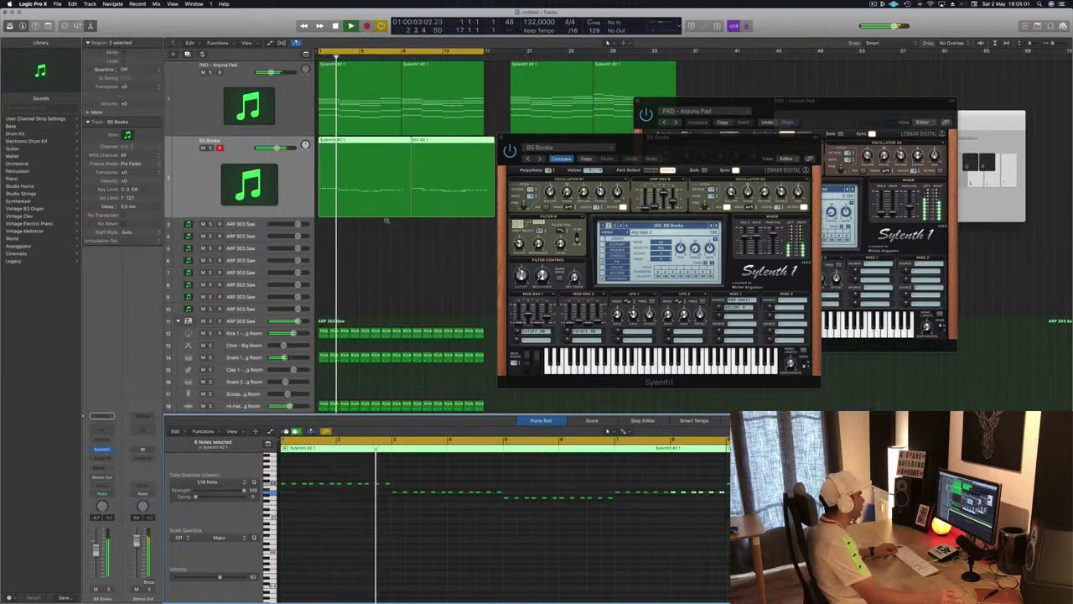
- Delete the bass regions from bar 9 onward and copy the first eight-bar bass region to bar 9
{"action": "scroll", "coordinate": [384, 247], "scroll_direction": "down", "scroll_amount": 3}
{"action": "scroll", "coordinate": [640, 593], "scroll_direction": "down", "scroll_amount": 3}
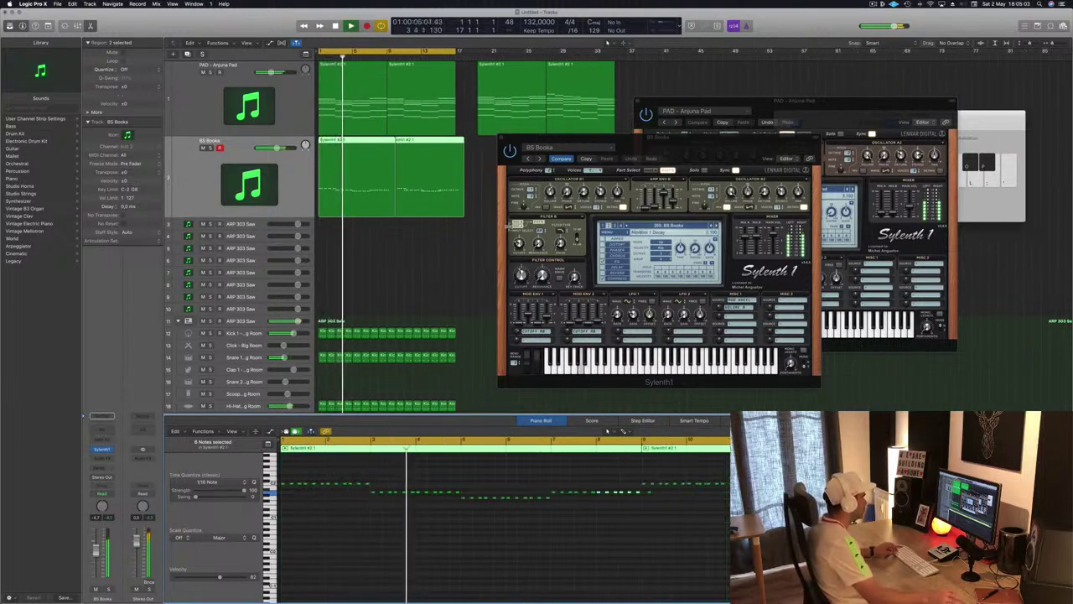
{"action": "left_click", "coordinate": [387, 143]}
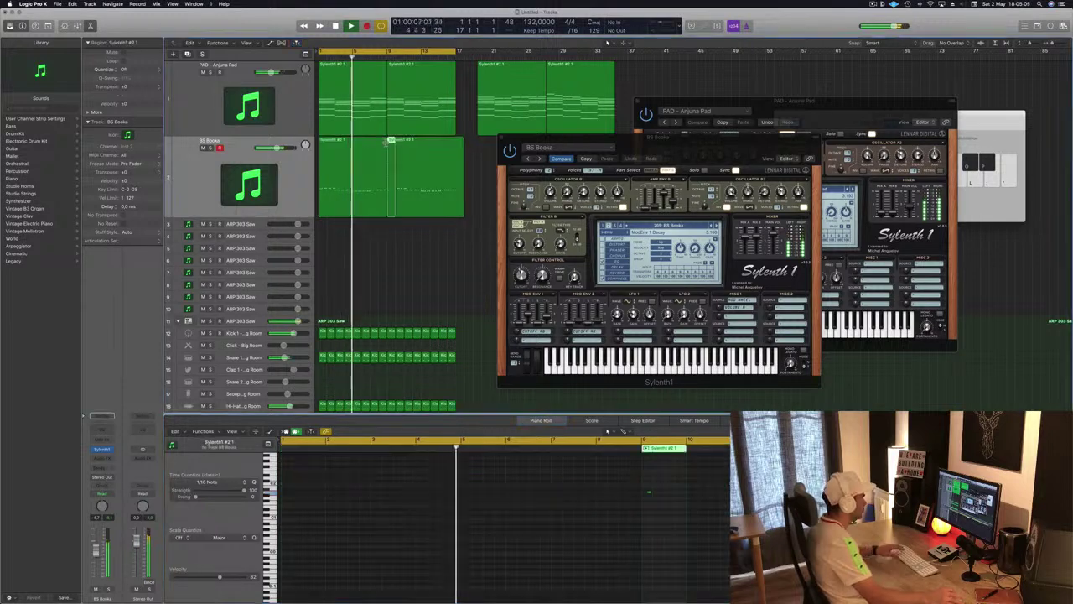
{"action": "key", "text": "Delete"}
{"action": "left_click", "coordinate": [361, 151]}
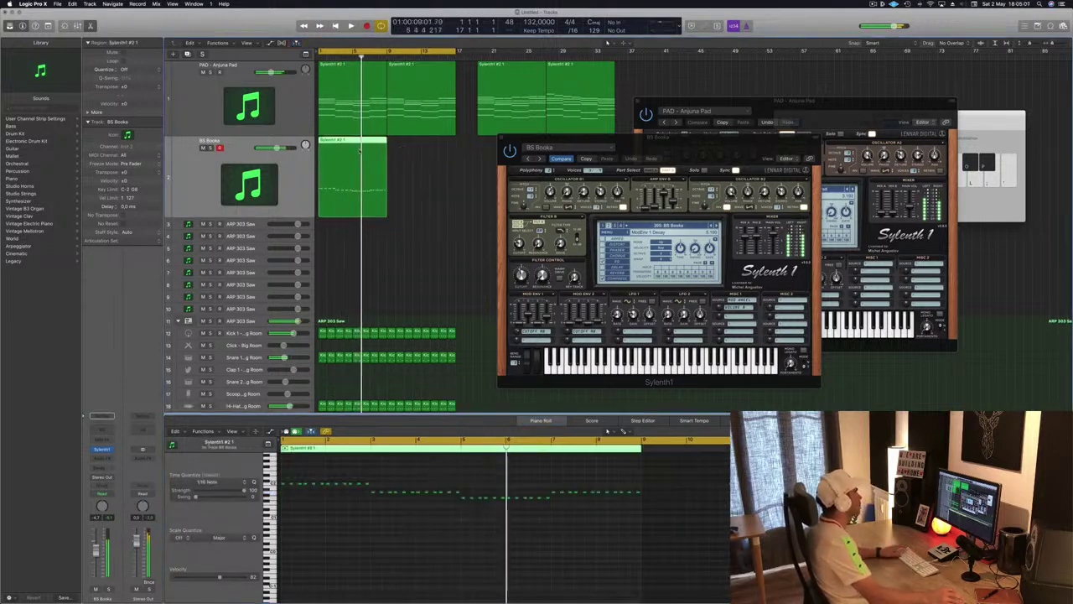
{"action": "left_click_drag", "start_coordinate": [349, 140], "coordinate": [417, 141]}
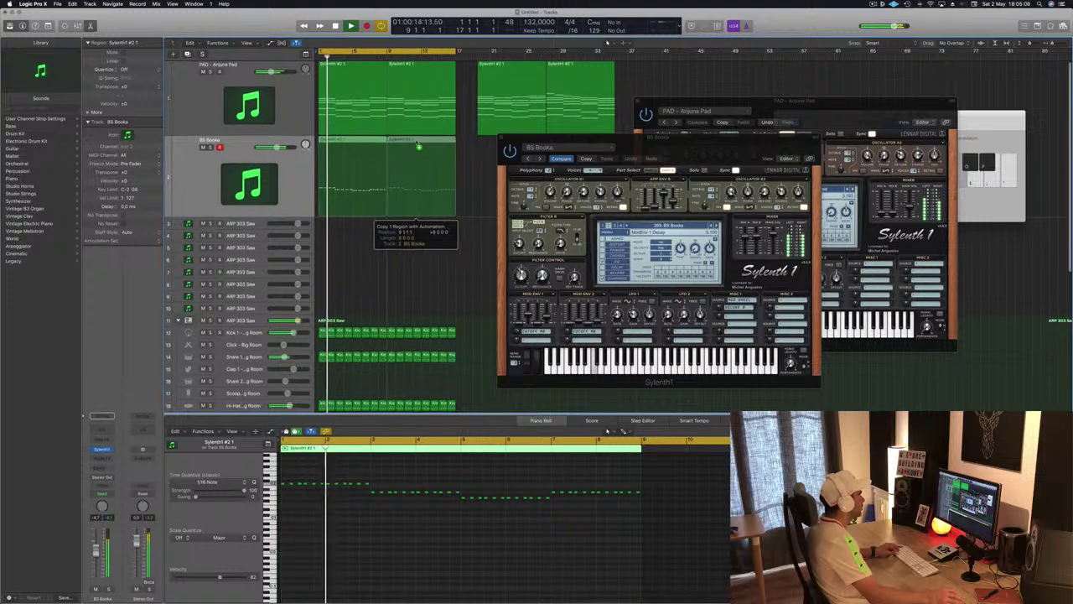
{"action": "left_click", "coordinate": [357, 207]}
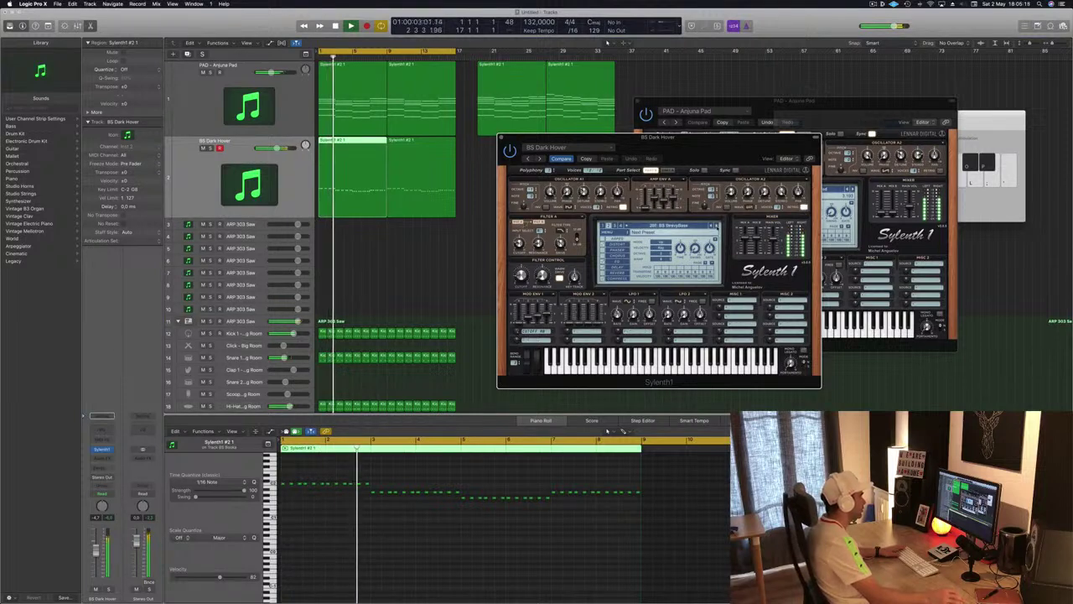
- Switch the bass to the BS HeavyBass preset and insert a Compressor on its track with Bus 6 as the side-chain source
{"action": "left_click_drag", "start_coordinate": [712, 151], "coordinate": [726, 185]}
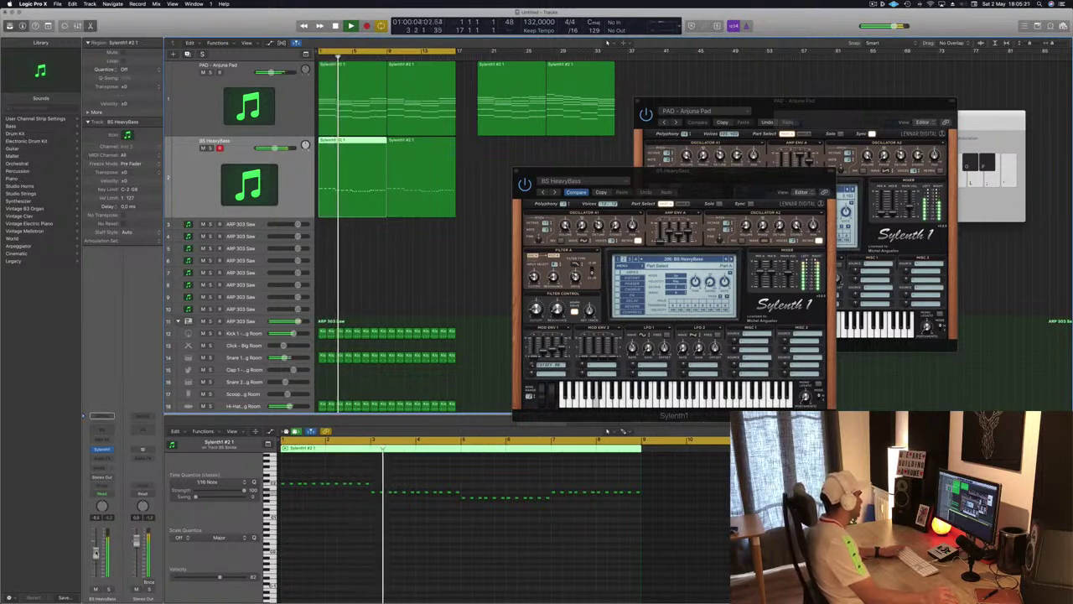
{"action": "left_click", "coordinate": [107, 458]}
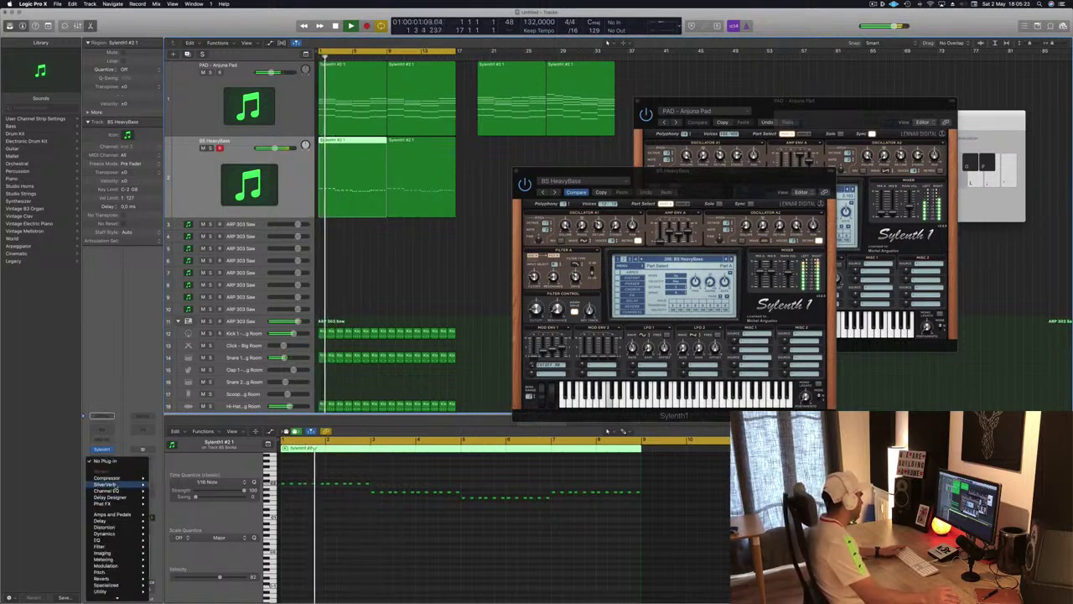
{"action": "left_click", "coordinate": [164, 478]}
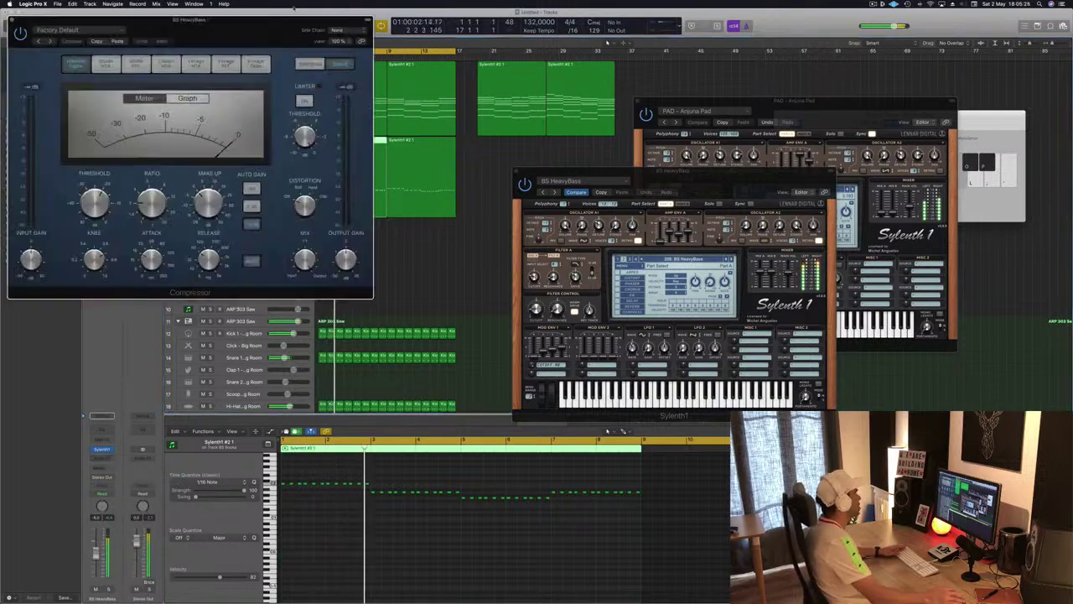
{"action": "left_click_drag", "start_coordinate": [282, 36], "coordinate": [602, 140]}
{"action": "left_click", "coordinate": [657, 142]}
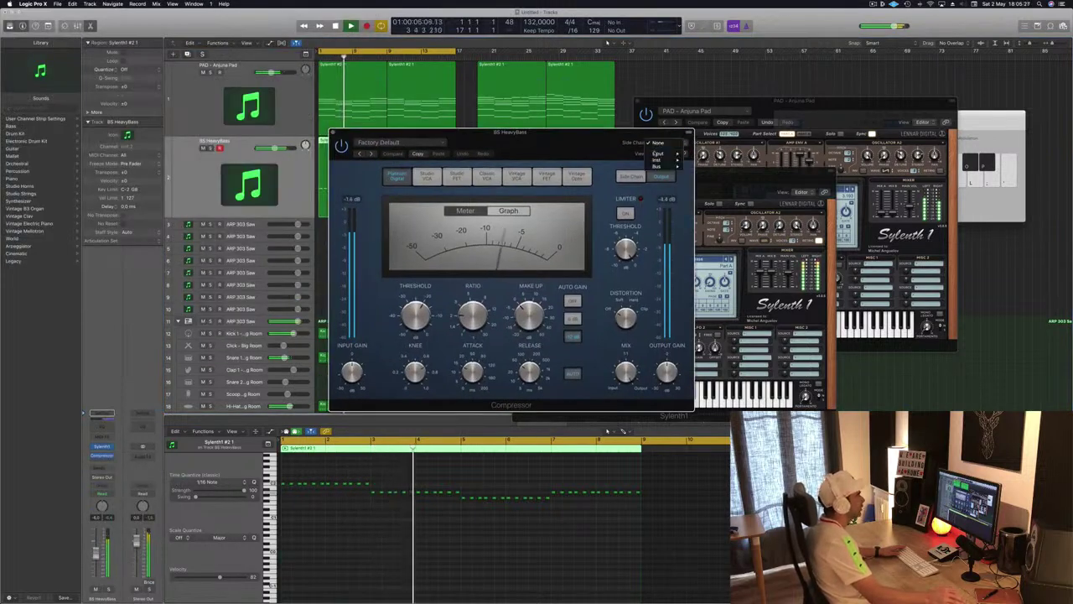
{"action": "mouse_move", "coordinate": [657, 167]}
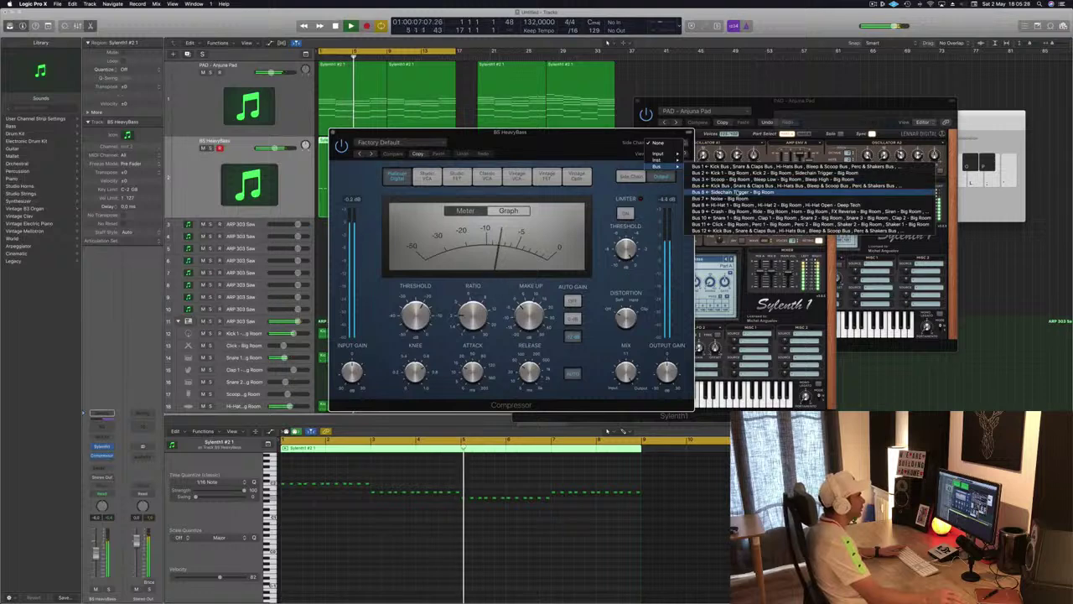
{"action": "left_click", "coordinate": [723, 194]}
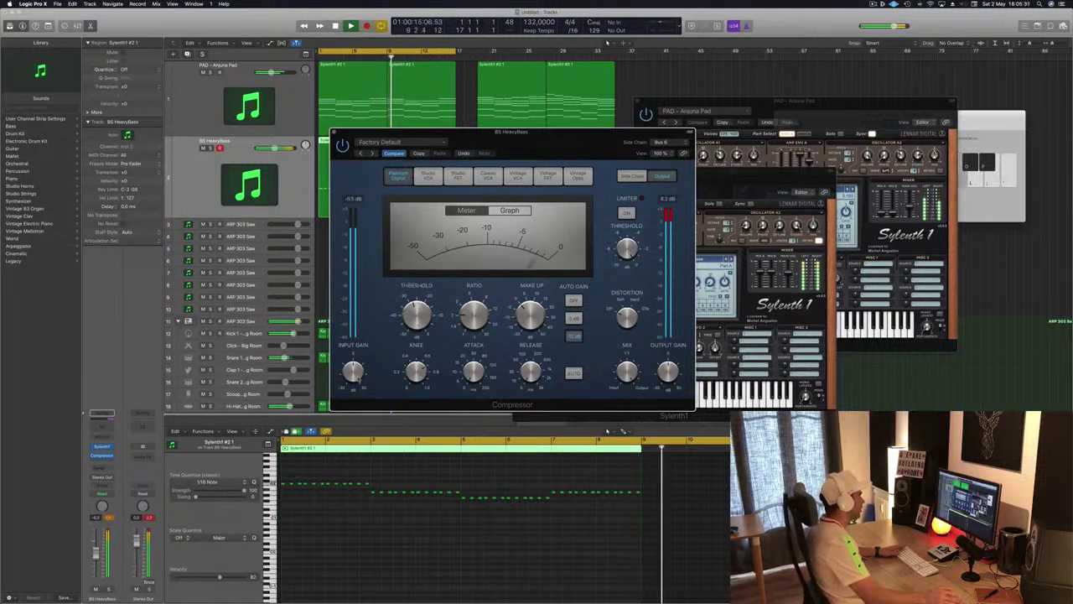
- Replay the loop from the start and adjust the main volume of the BS HeavyBass sound in Sylenth1
{"action": "key", "text": "space"}
{"action": "key", "text": "space"}
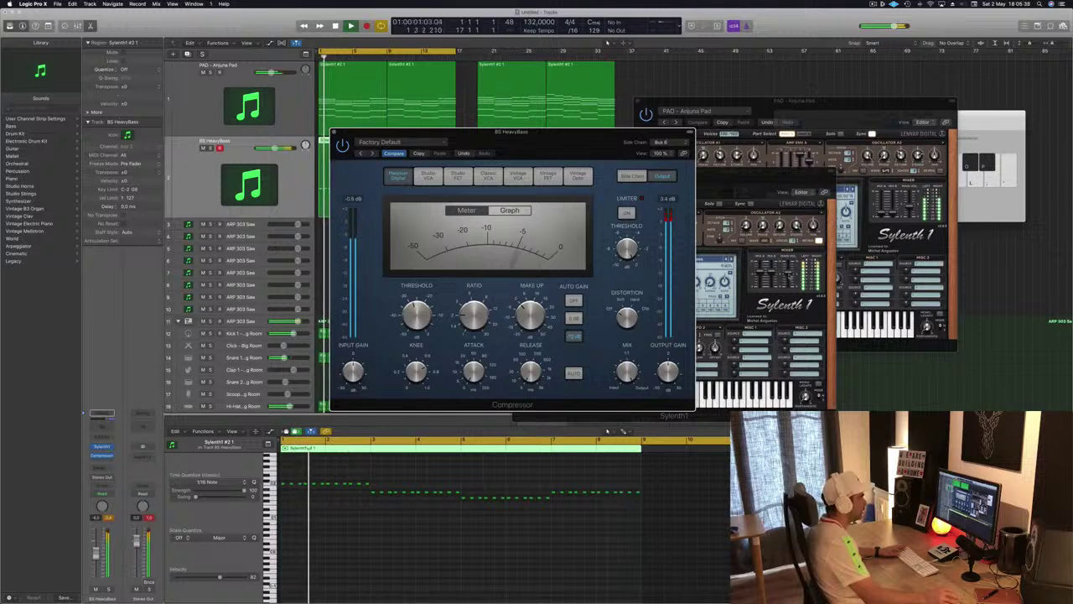
{"action": "left_click", "coordinate": [788, 280]}
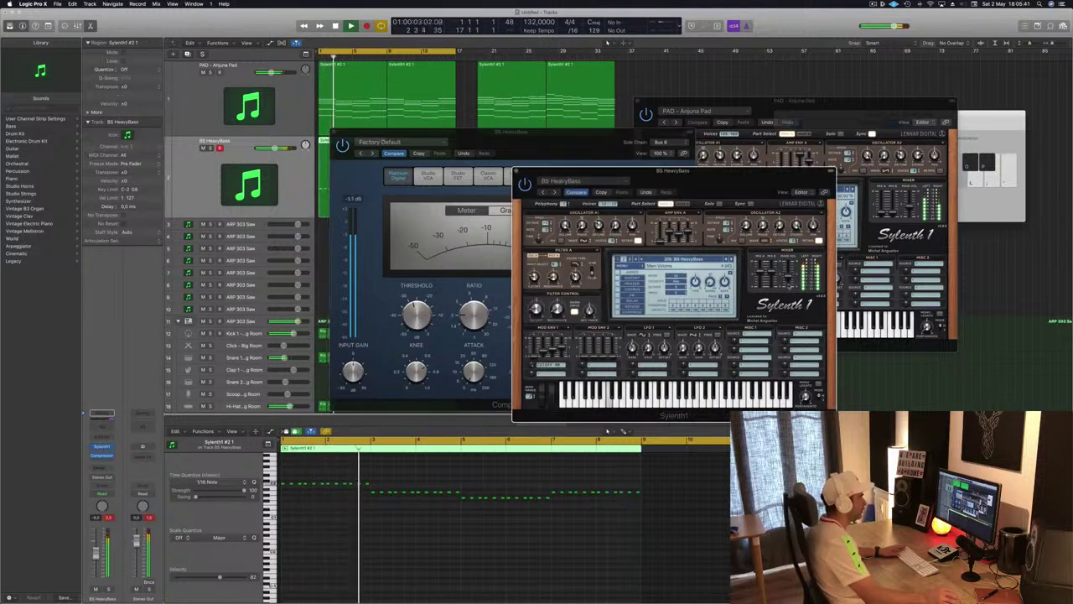
{"action": "left_click_drag", "start_coordinate": [744, 182], "coordinate": [969, 169]}
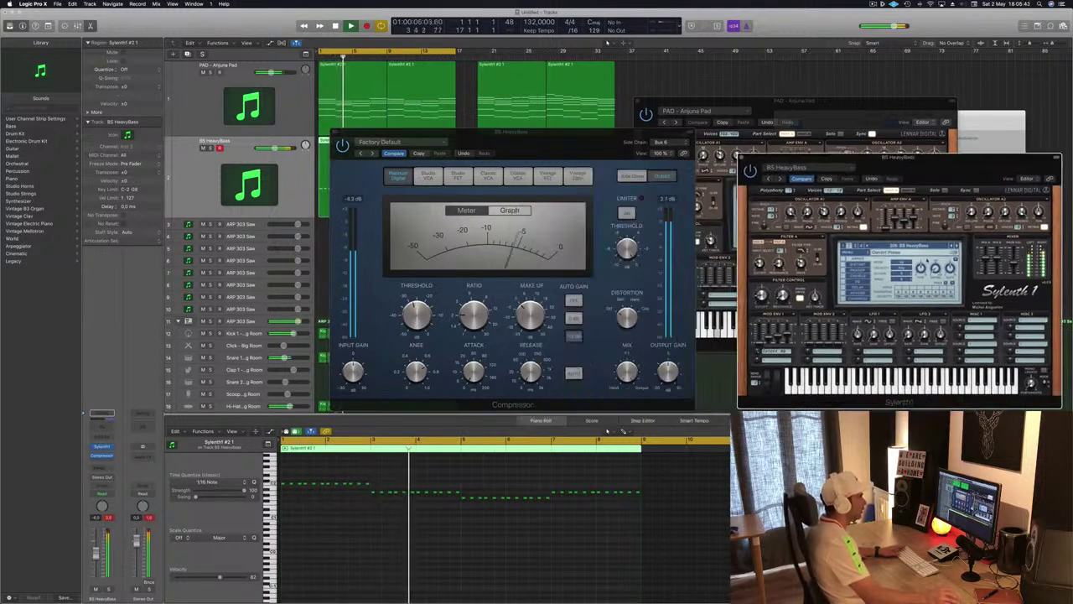
{"action": "key", "text": "space"}
{"action": "key", "text": "space"}
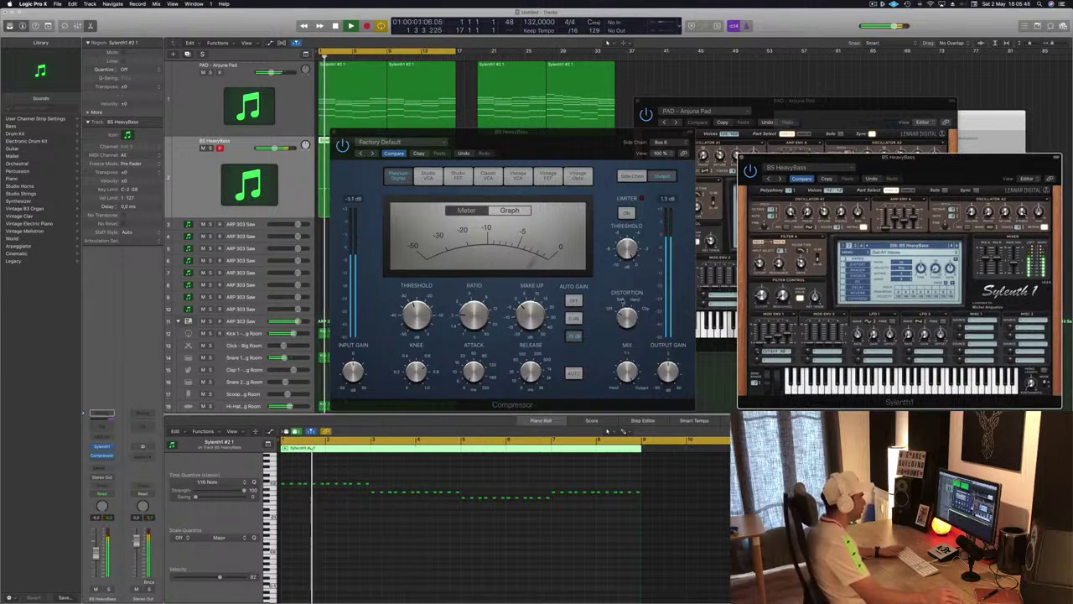
- Turn off the bass Compressor's auto gain and replay the loop from the start
{"action": "left_click", "coordinate": [574, 302]}
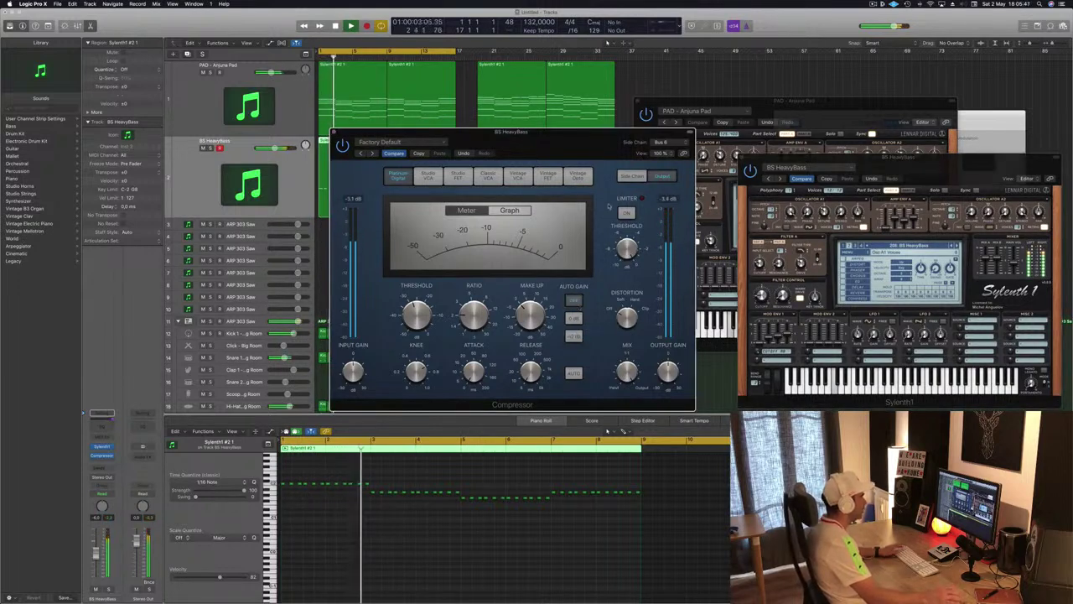
{"action": "key", "text": "space"}
{"action": "key", "text": "space"}
{"action": "left_click_drag", "start_coordinate": [542, 274], "coordinate": [524, 276]}
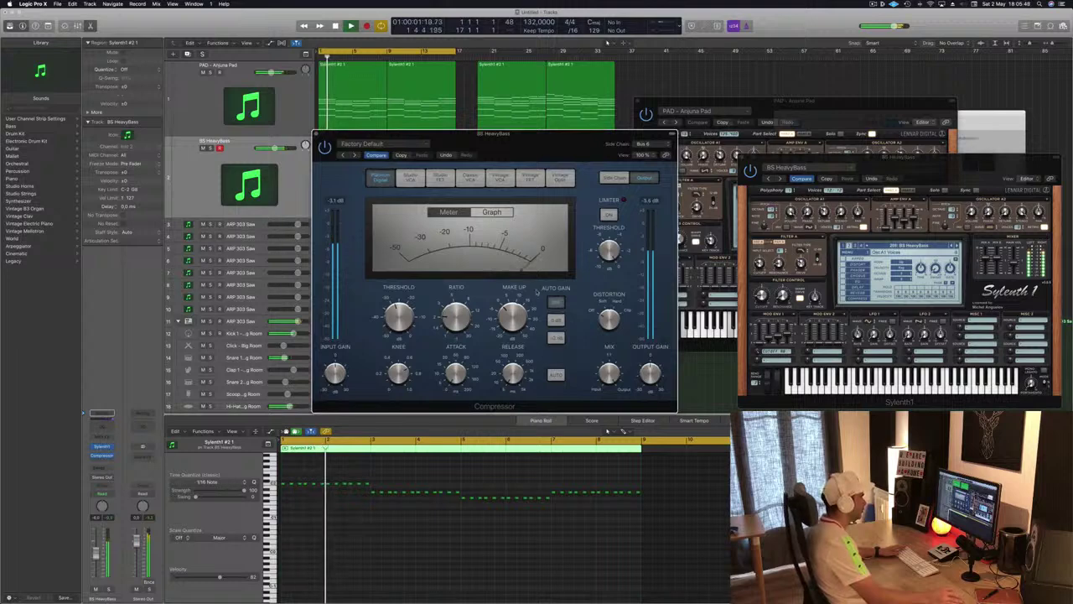
- Raise the bass channel level to about -4.1 dB and readjust the Sylenth1 main volume during playback
{"action": "key", "text": "space"}
{"action": "key", "text": "space"}
{"action": "left_click_drag", "start_coordinate": [576, 151], "coordinate": [740, 109]}
{"action": "left_click_drag", "start_coordinate": [95, 556], "coordinate": [95, 553]}
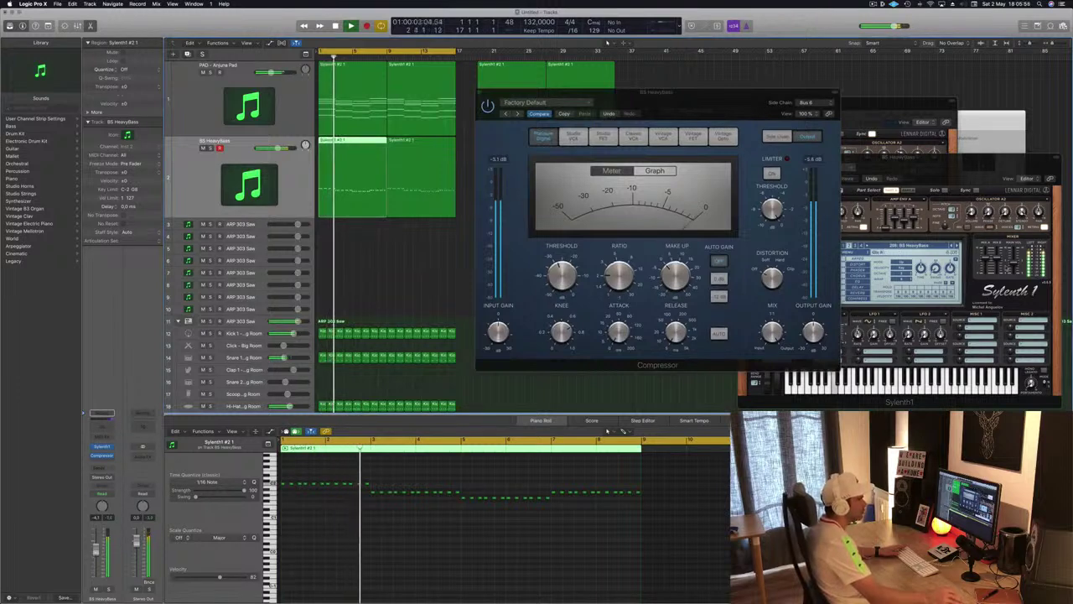
{"action": "left_click", "coordinate": [1013, 262]}
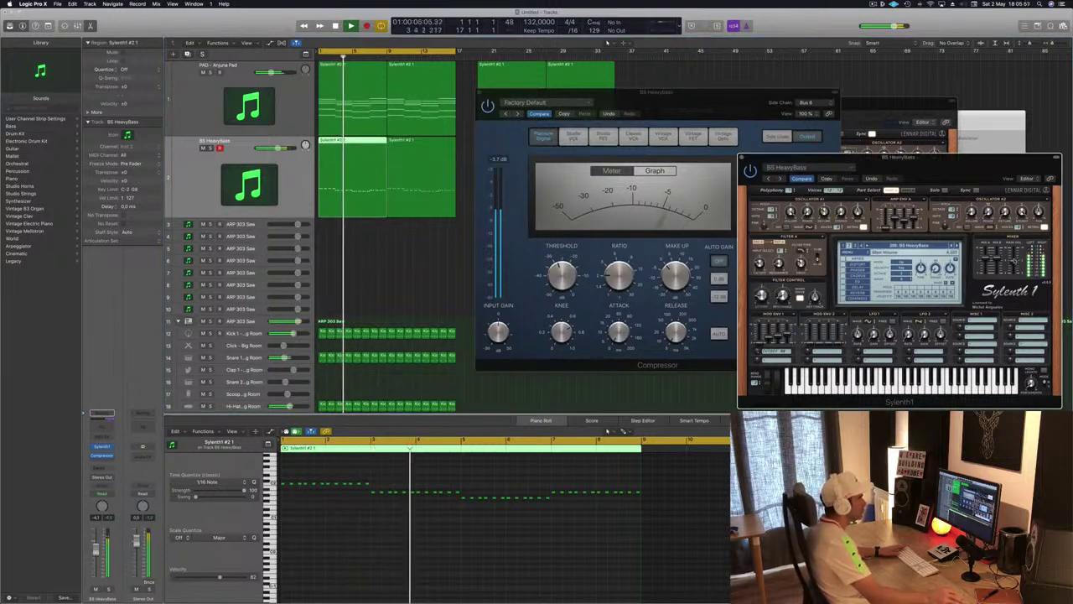
- Close the bass Compressor window and rearrange the pad and bass Sylenth1 windows so both are accessible
{"action": "left_click_drag", "start_coordinate": [497, 103], "coordinate": [586, 130]}
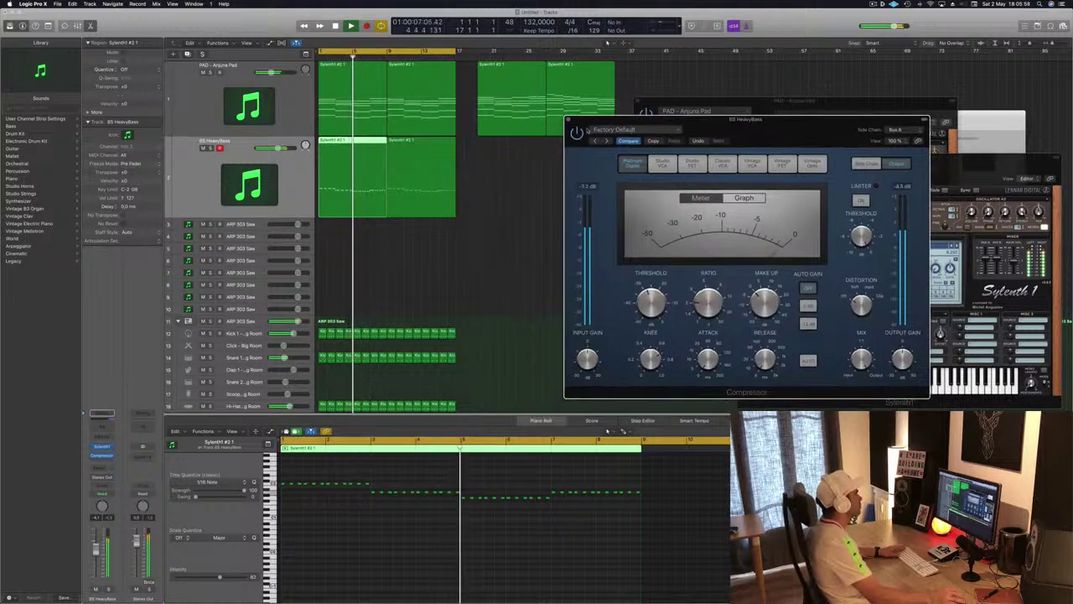
{"action": "left_click", "coordinate": [569, 119]}
{"action": "left_click_drag", "start_coordinate": [832, 104], "coordinate": [853, 55]}
{"action": "key", "text": "space"}
{"action": "key", "text": "space"}
{"action": "left_click_drag", "start_coordinate": [989, 162], "coordinate": [824, 173]}
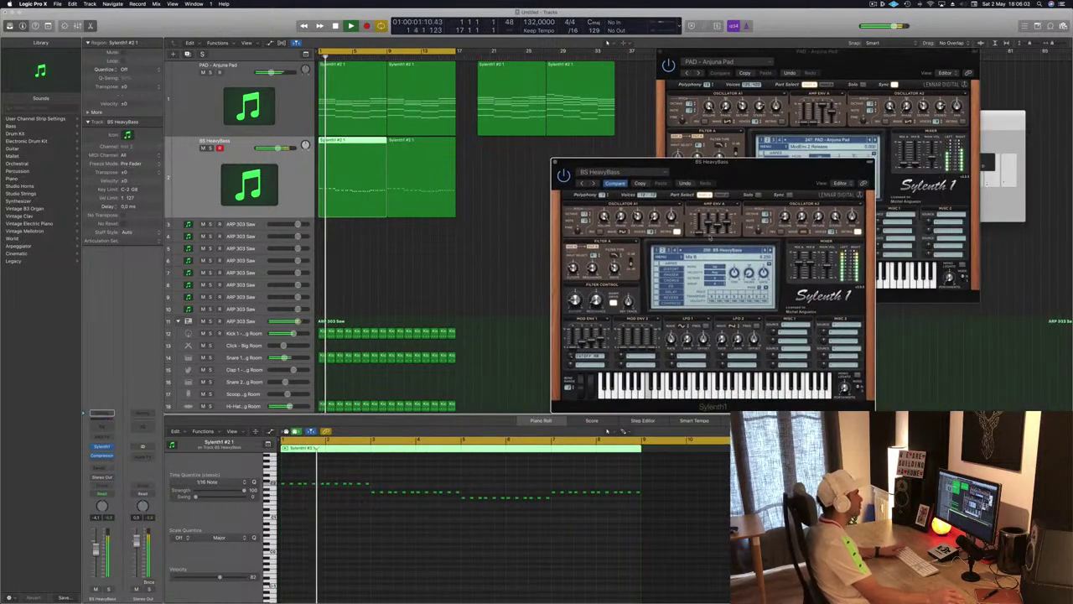
- Audition the bass presets following BS HeavyBass against the loop, from BS HeavyMoogBass through BS PhaseMod to BS Reese Bass 2
{"action": "key", "text": "space"}
{"action": "left_click", "coordinate": [770, 251]}
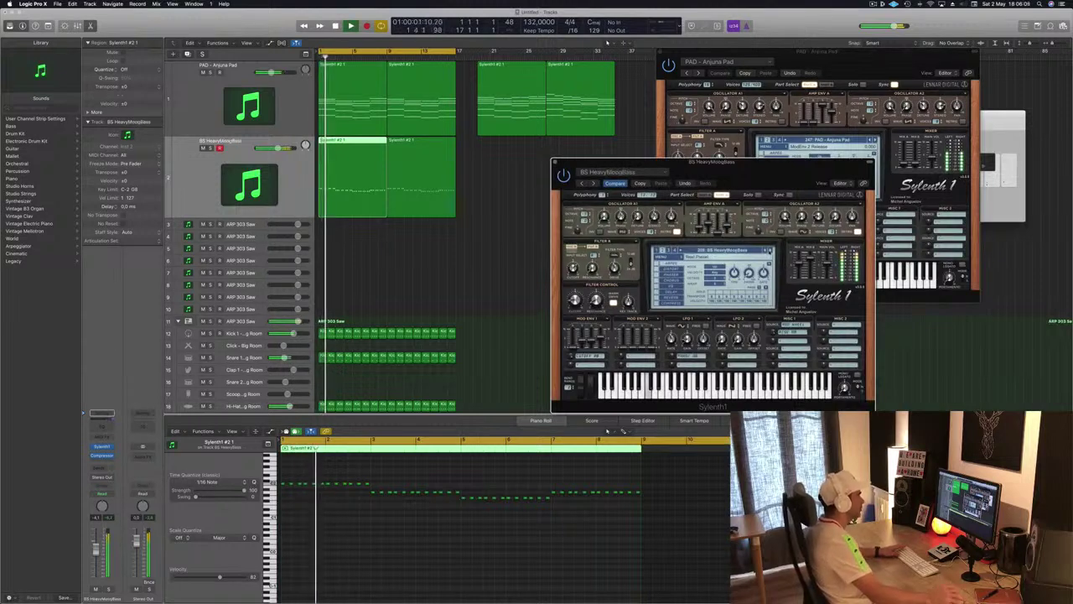
{"action": "left_click", "coordinate": [769, 250]}
{"action": "left_click", "coordinate": [770, 251]}
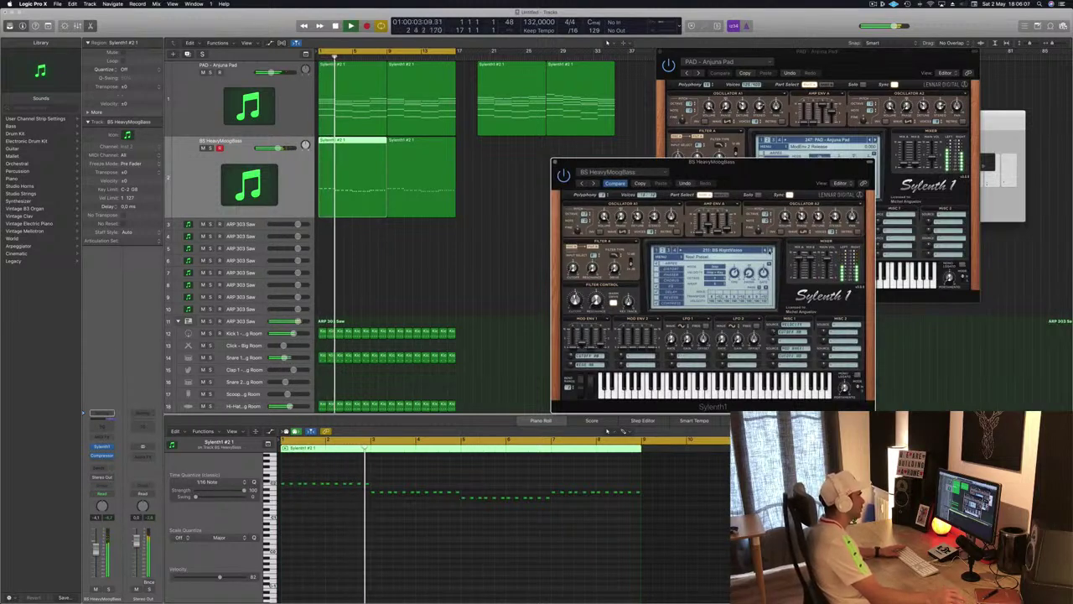
{"action": "left_click", "coordinate": [769, 250]}
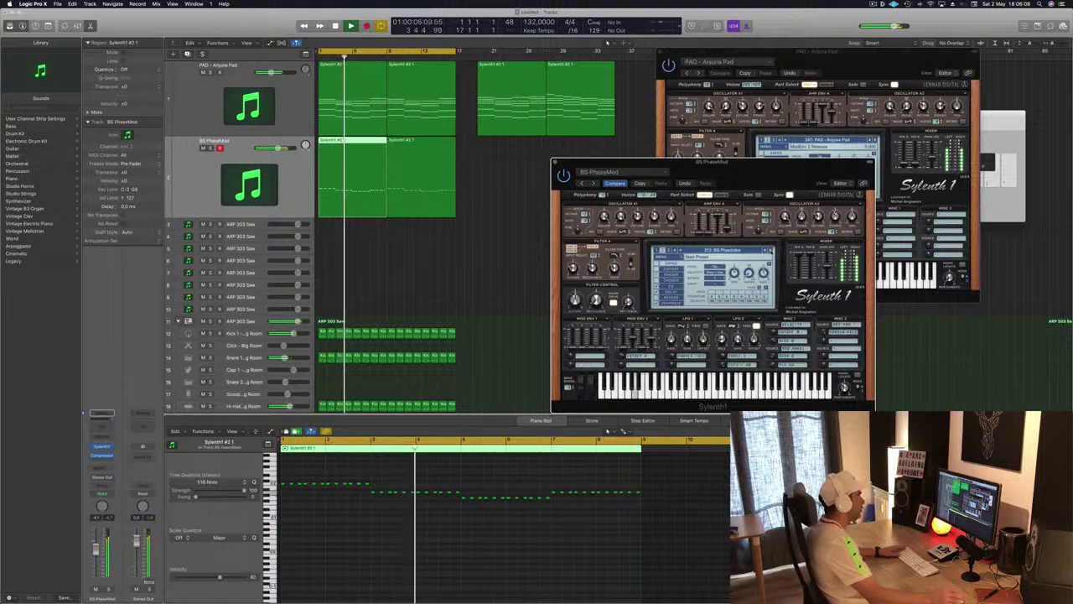
{"action": "left_click", "coordinate": [770, 251]}
{"action": "left_click", "coordinate": [771, 250]}
{"action": "left_click", "coordinate": [771, 250]}
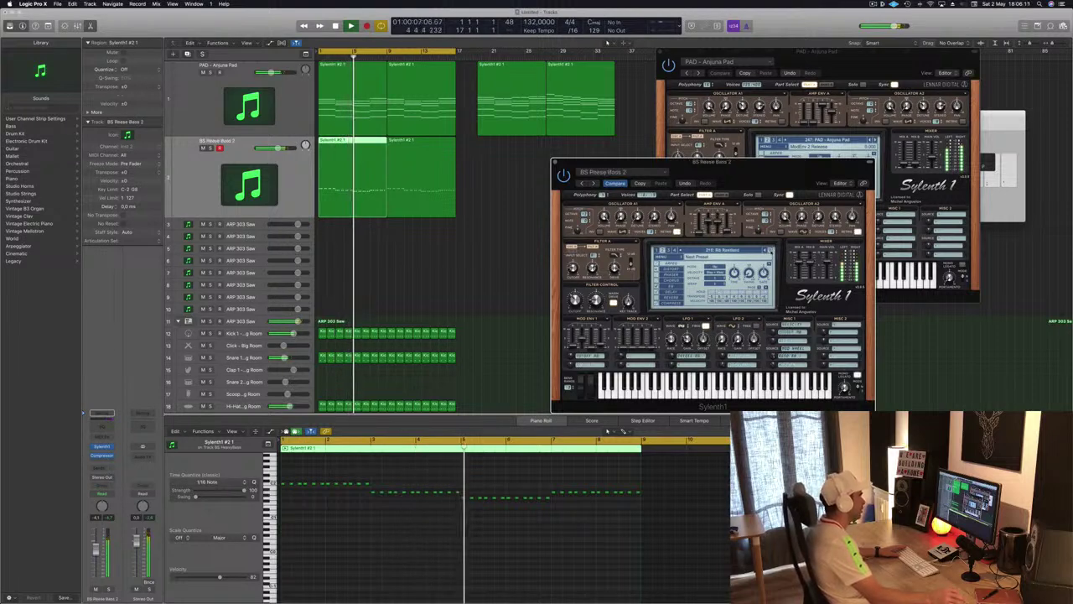
- Continue auditioning presets on the bass track, from BS StrikeFighter and BS Tube Bass to PD Chord me or Distort J
{"action": "left_click", "coordinate": [770, 251]}
{"action": "left_click", "coordinate": [771, 251]}
{"action": "left_click", "coordinate": [770, 251]}
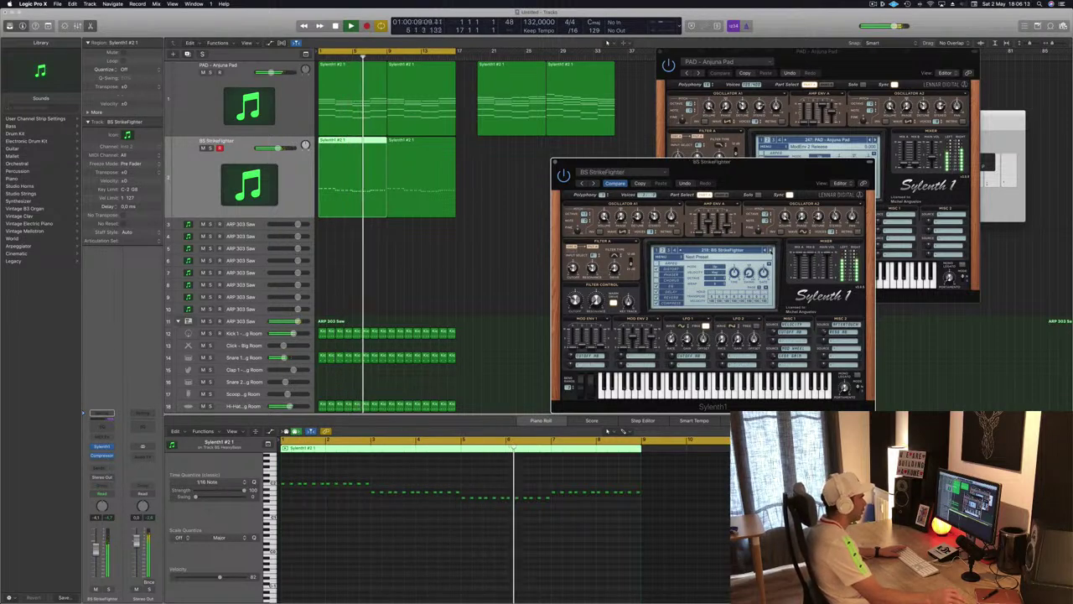
{"action": "left_click", "coordinate": [770, 251]}
{"action": "left_click", "coordinate": [770, 250]}
{"action": "left_click", "coordinate": [770, 250]}
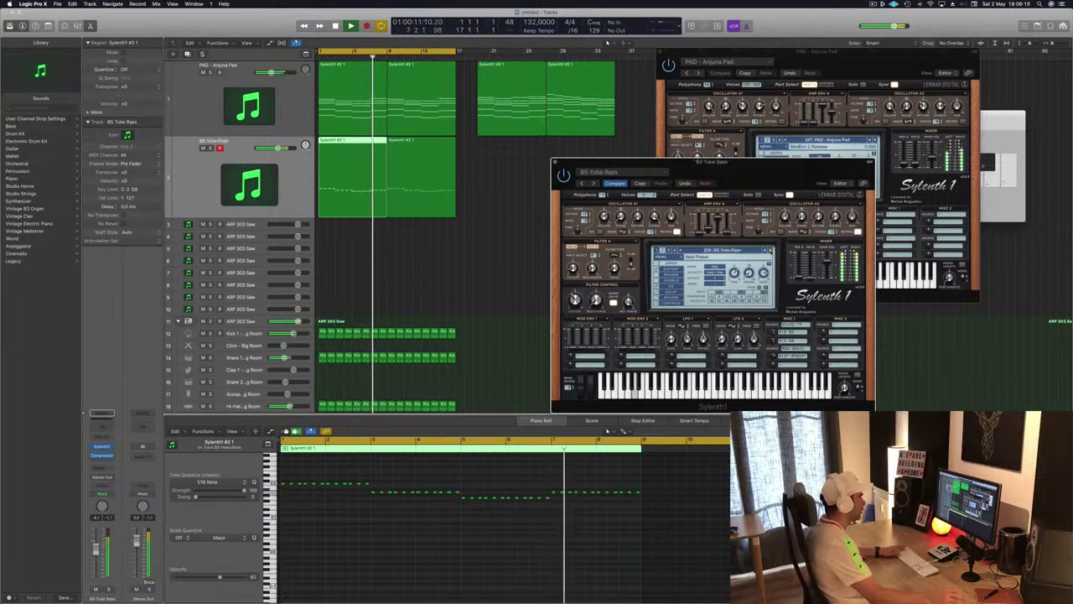
{"action": "left_click", "coordinate": [771, 251]}
{"action": "left_click", "coordinate": [770, 250]}
{"action": "left_click", "coordinate": [770, 250]}
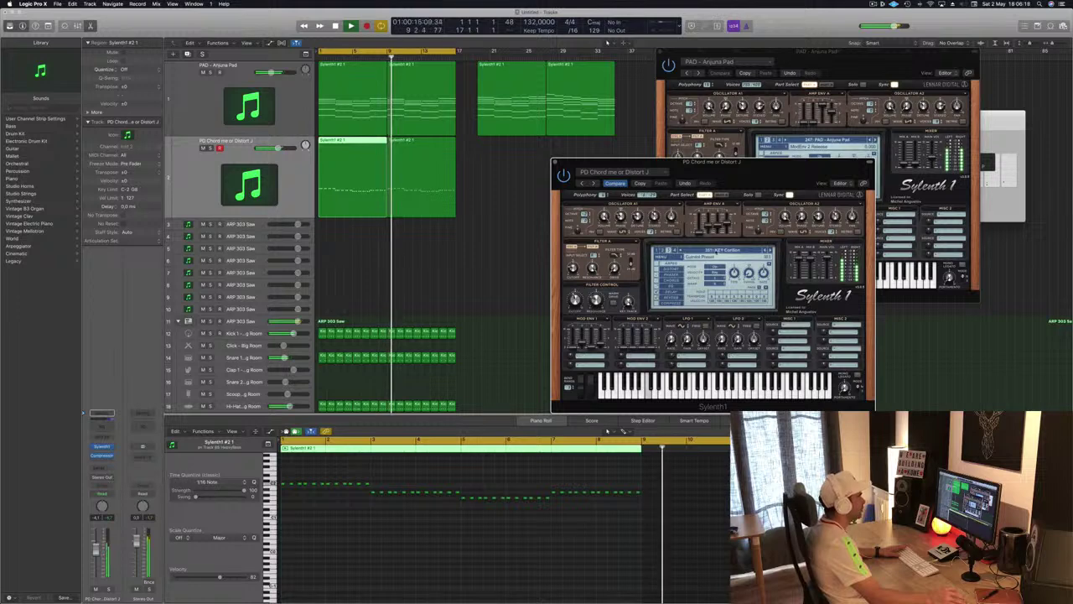
- Browse the preset lists of Sylenth1 banks 3 and 4 and load BS Another Moog from bank 4
{"action": "scroll", "coordinate": [715, 252], "scroll_direction": "down", "scroll_amount": 5}
{"action": "left_click", "coordinate": [714, 250]}
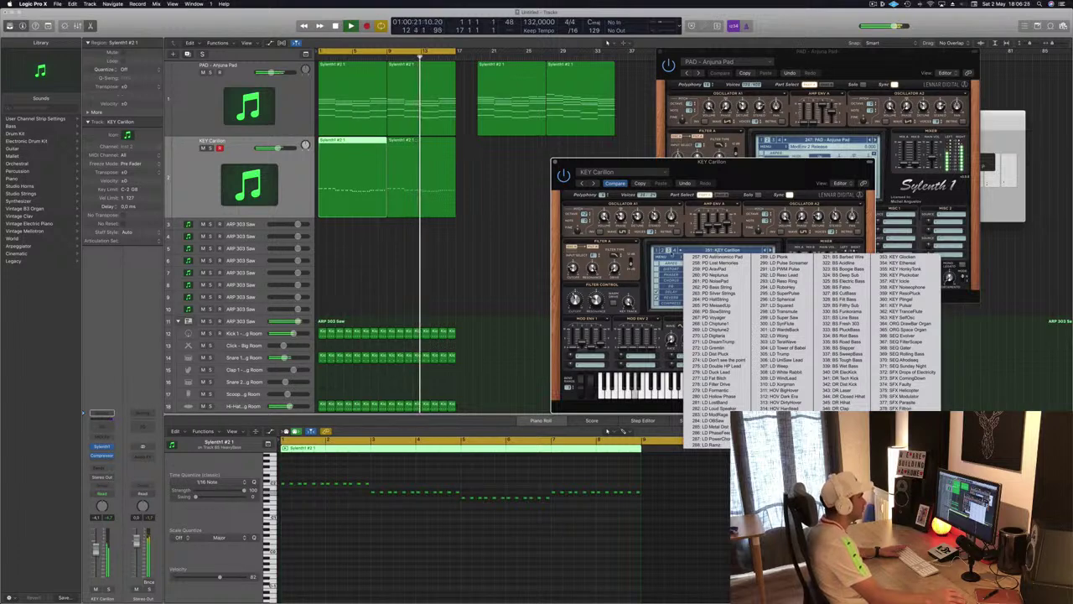
{"action": "left_click", "coordinate": [675, 250]}
{"action": "left_click", "coordinate": [715, 250]}
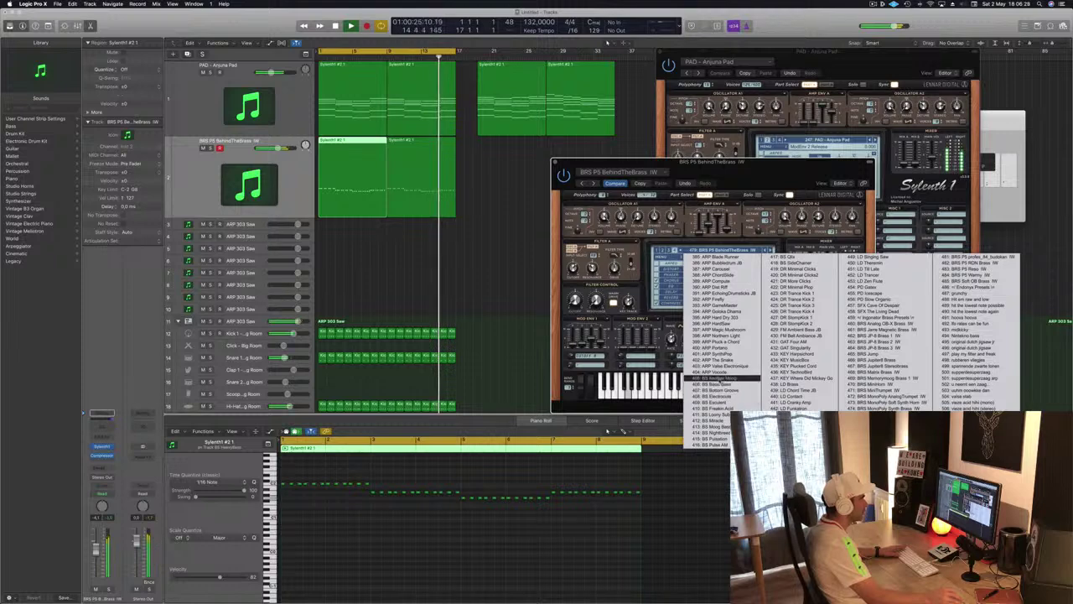
{"action": "left_click", "coordinate": [710, 378]}
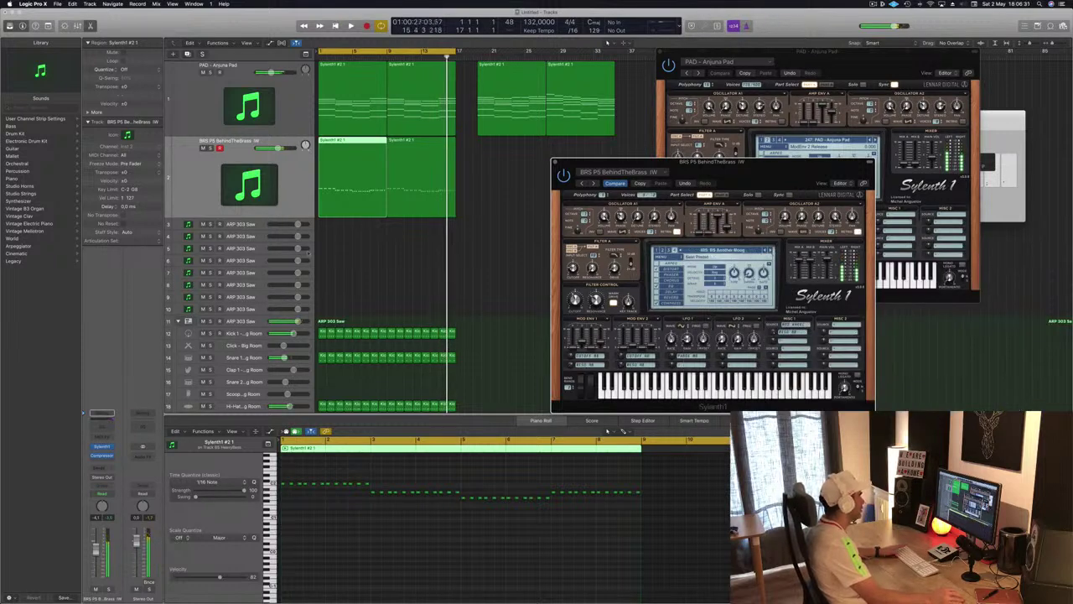
- Replay the loop with BS Another Moog, try its filter cutoff, and step on through the following presets to BS Bottom Groove
{"action": "key", "text": "space"}
{"action": "left_click", "coordinate": [488, 335]}
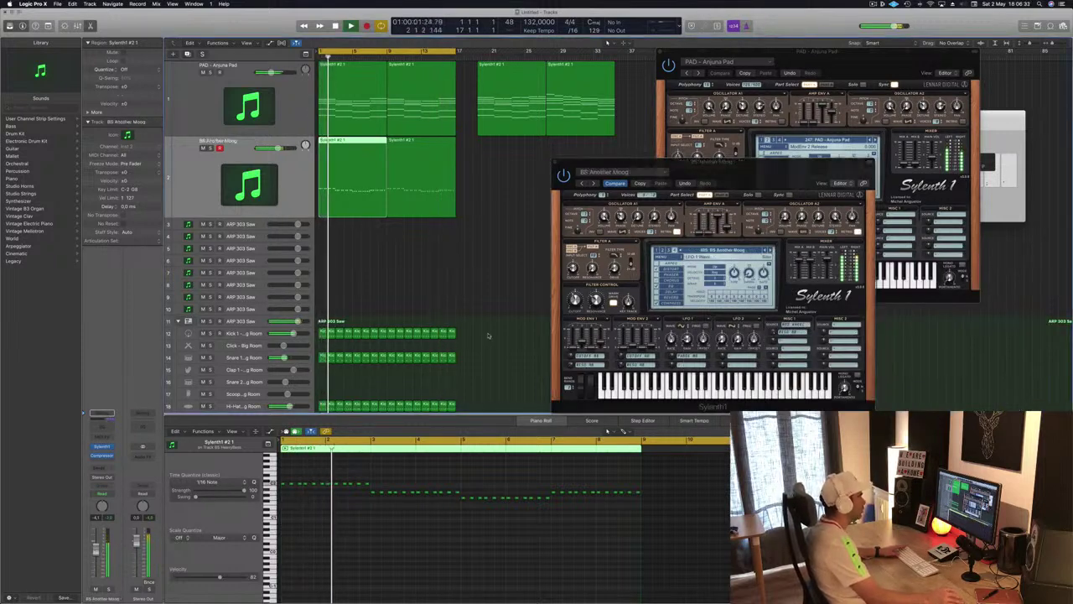
{"action": "left_click", "coordinate": [574, 299]}
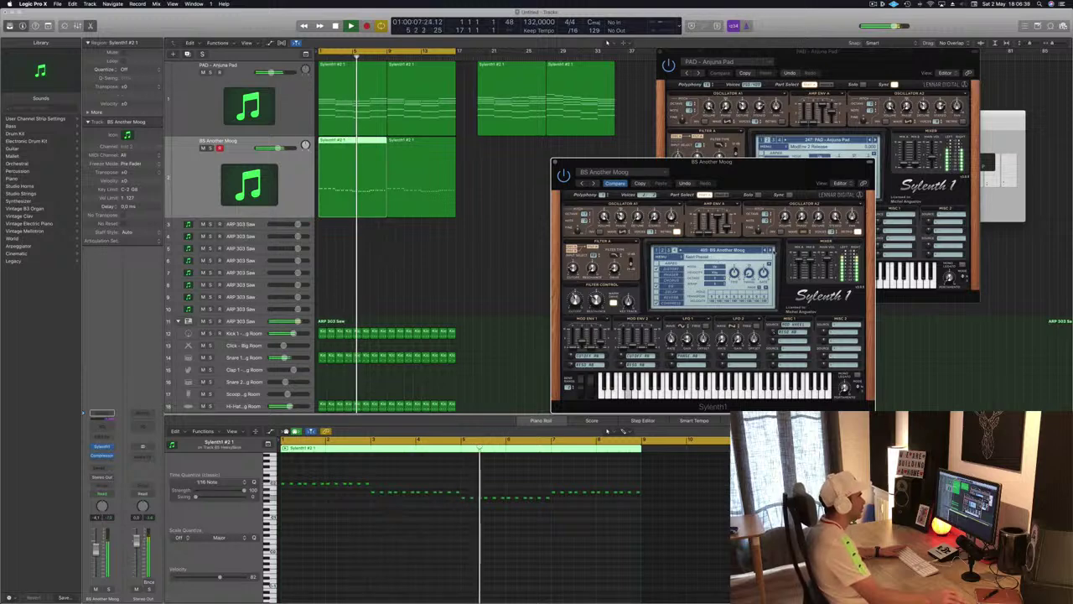
{"action": "left_click", "coordinate": [772, 249]}
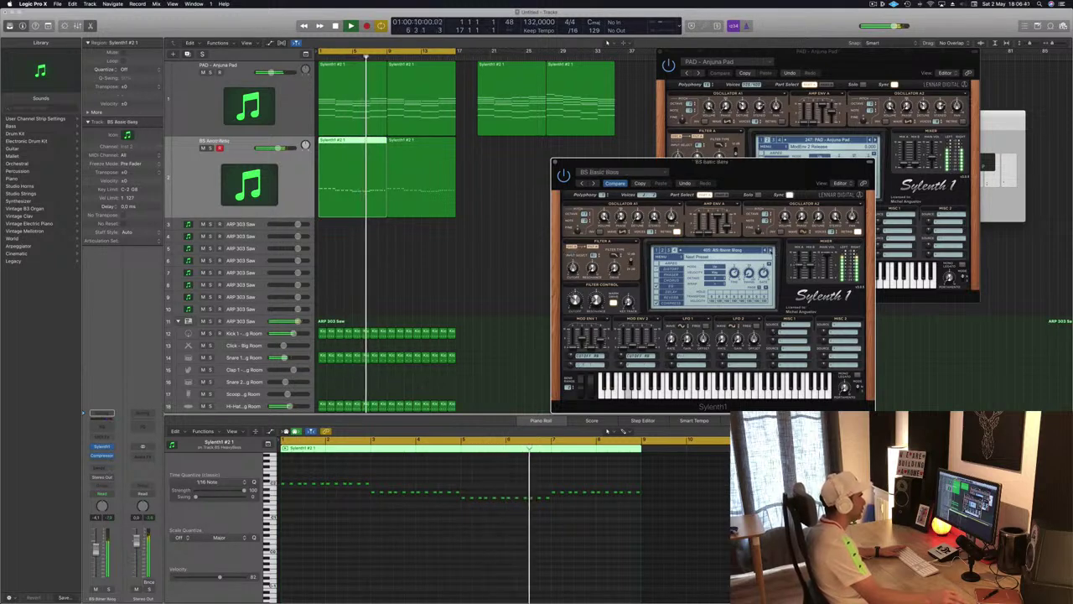
{"action": "left_click", "coordinate": [772, 250]}
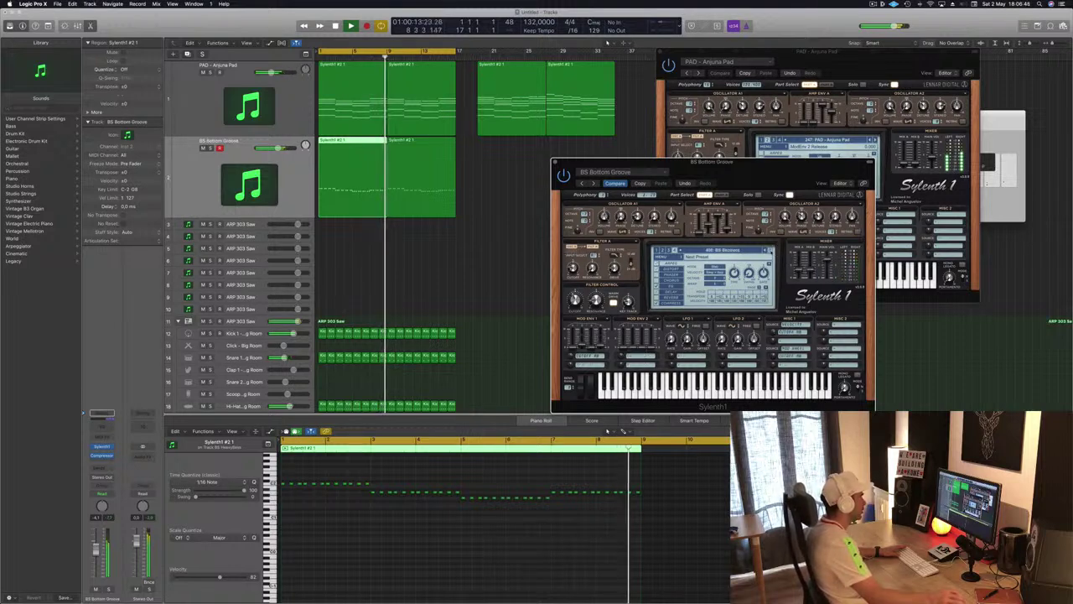
- Continue auditioning the bass presets against the loop, through BS Esculent and BS Miracle to BS Qlix
{"action": "left_click", "coordinate": [772, 250]}
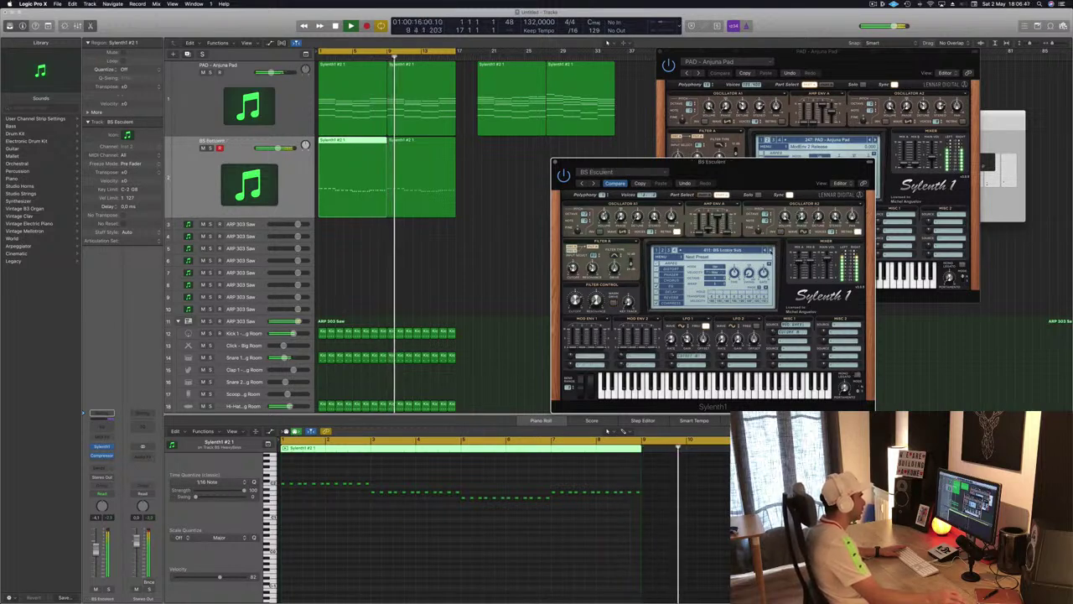
{"action": "left_click", "coordinate": [772, 250]}
{"action": "left_click", "coordinate": [772, 250]}
{"action": "left_click", "coordinate": [772, 250]}
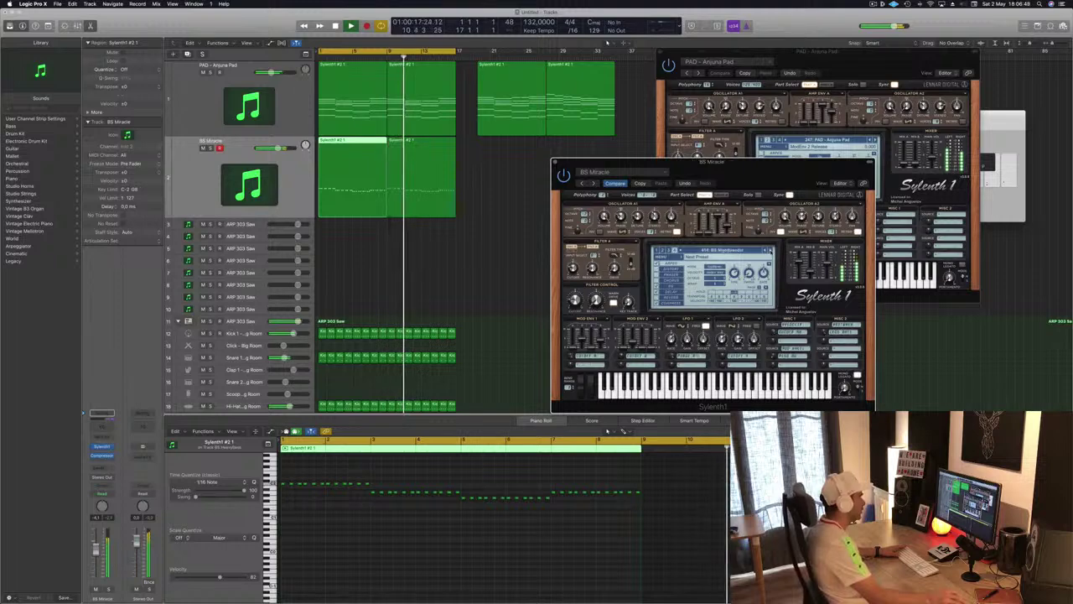
{"action": "left_click", "coordinate": [772, 250]}
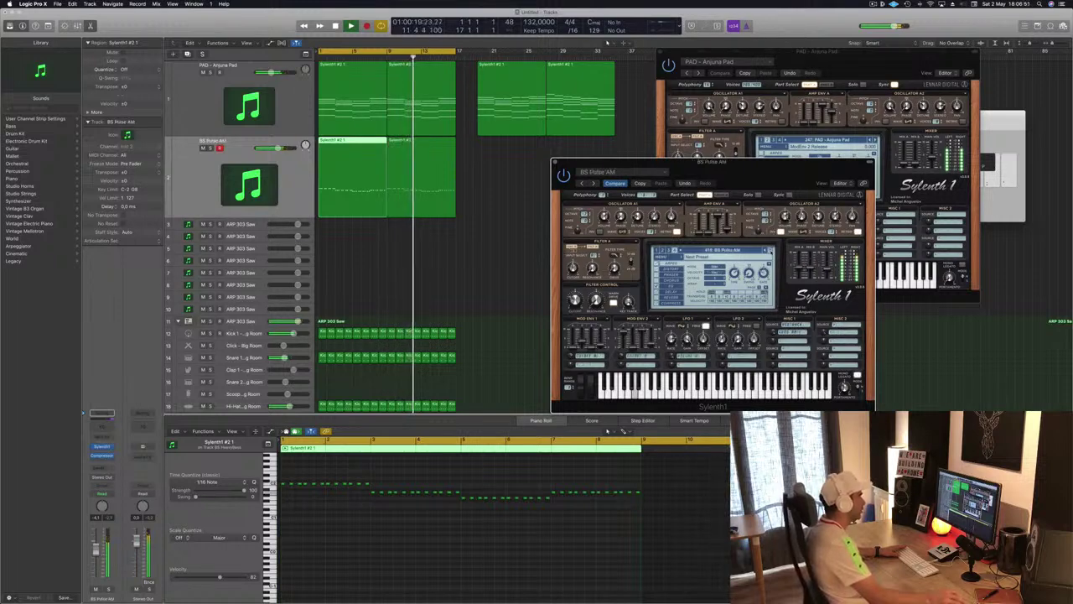
- Load the BS Another Moog preset on the bass track again and close its Sylenth1 window
{"action": "left_click", "coordinate": [748, 250]}
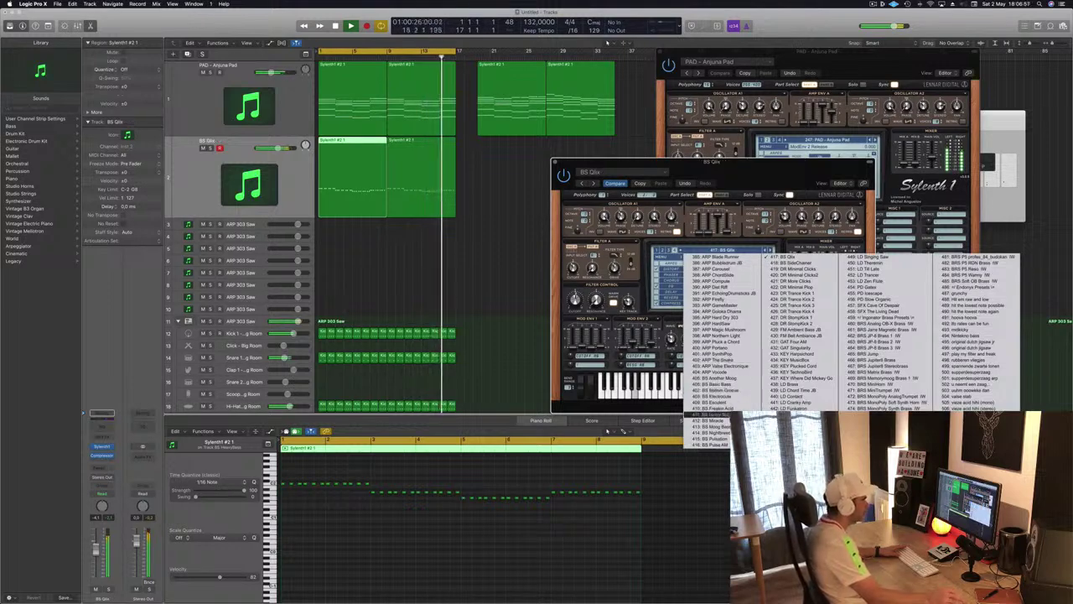
{"action": "left_click", "coordinate": [717, 379]}
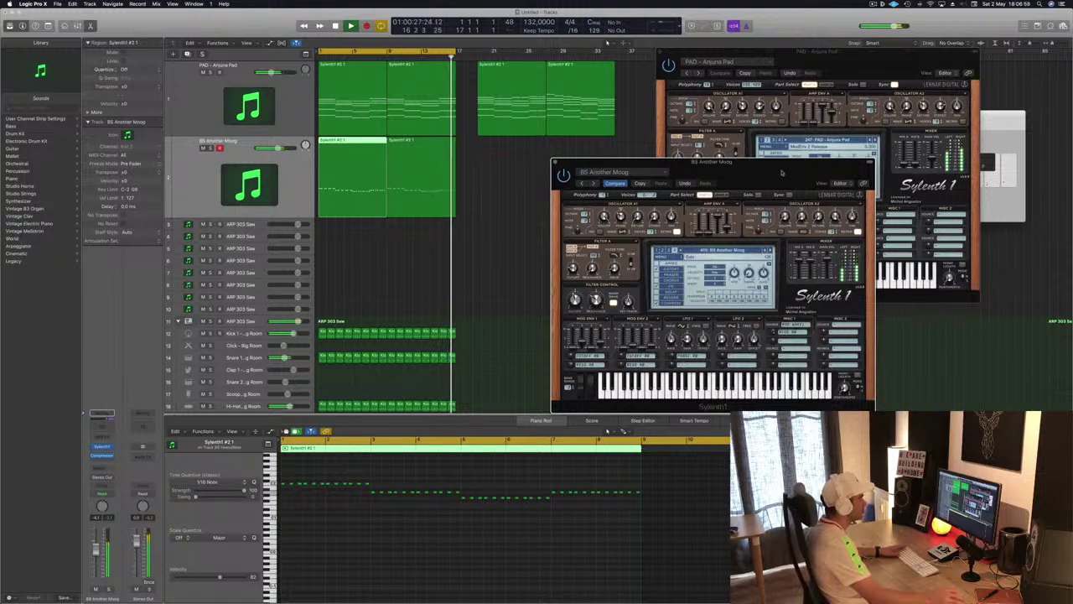
{"action": "left_click_drag", "start_coordinate": [781, 173], "coordinate": [733, 178]}
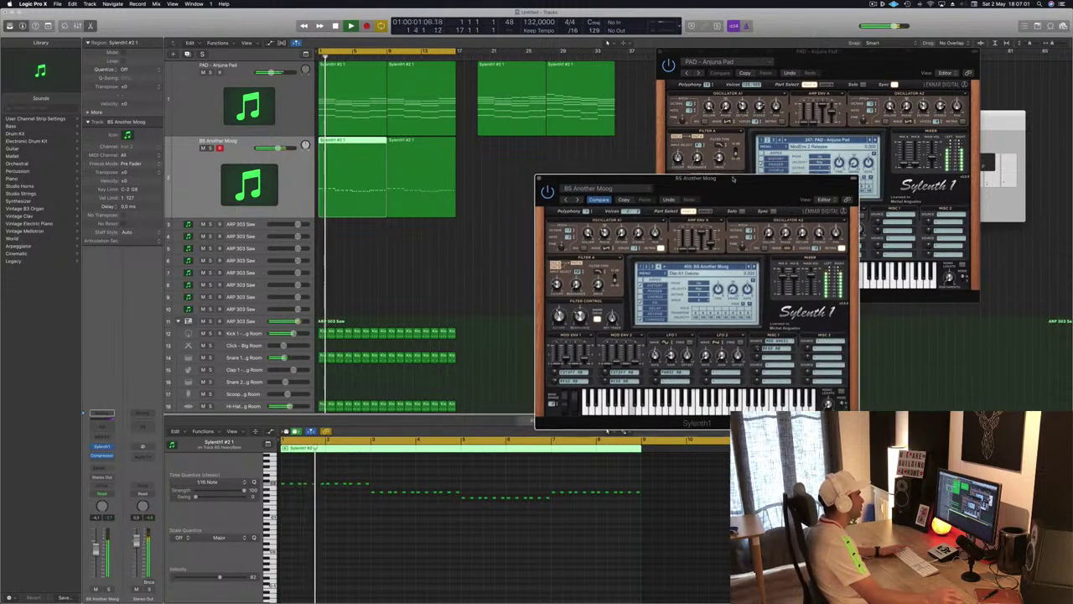
{"action": "left_click", "coordinate": [539, 178]}
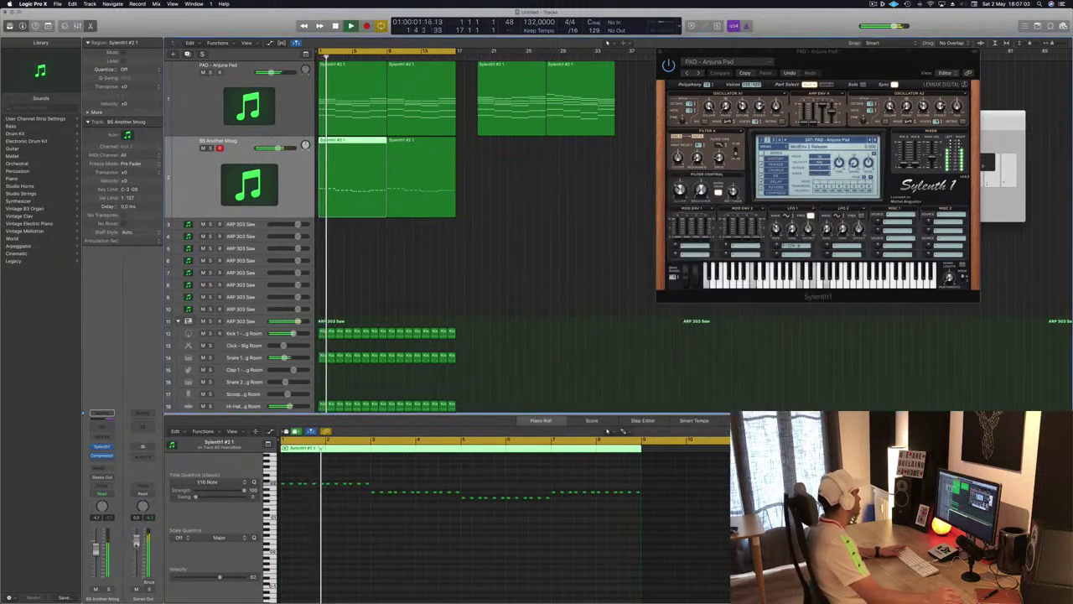
{"action": "left_click", "coordinate": [558, 296]}
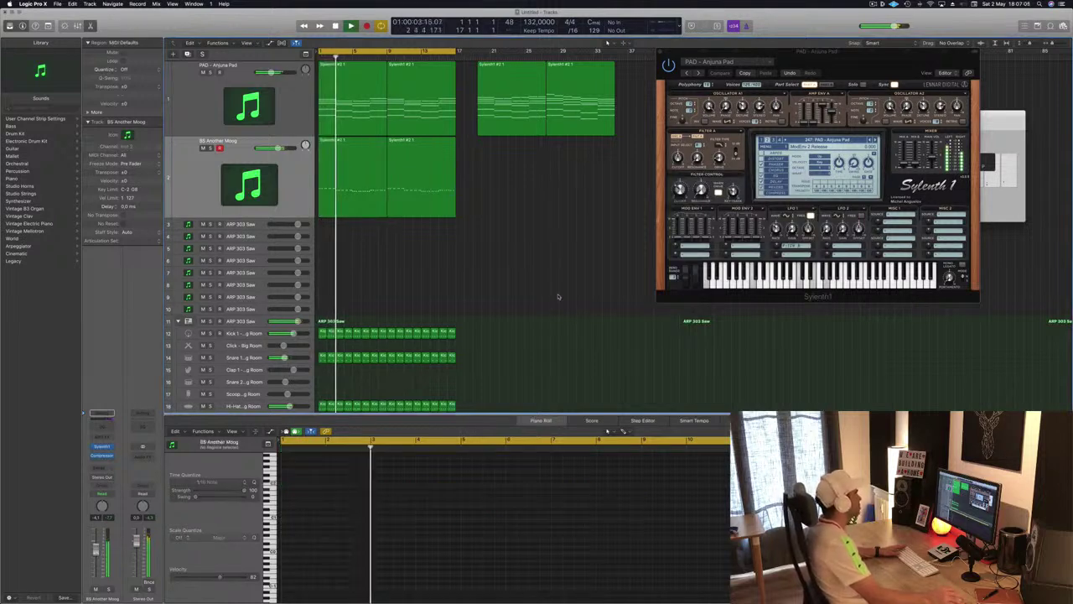
- Move the first Anjuna Pad region down to track 3 and fill its old place with a copy of the second pad region
{"action": "left_click", "coordinate": [338, 108]}
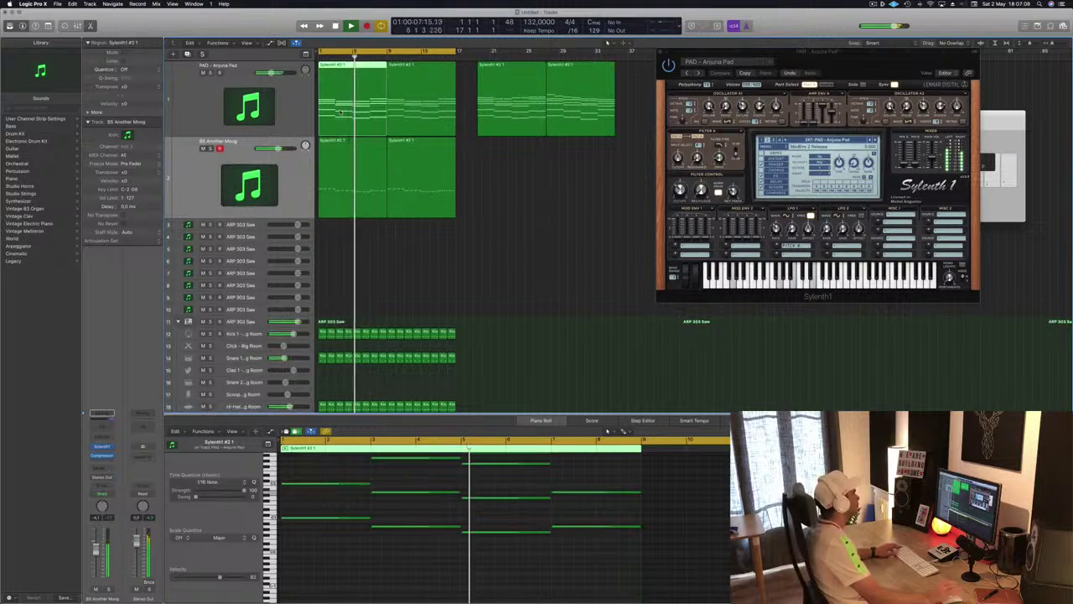
{"action": "left_click_drag", "start_coordinate": [338, 109], "coordinate": [332, 228]}
{"action": "left_click", "coordinate": [401, 99]}
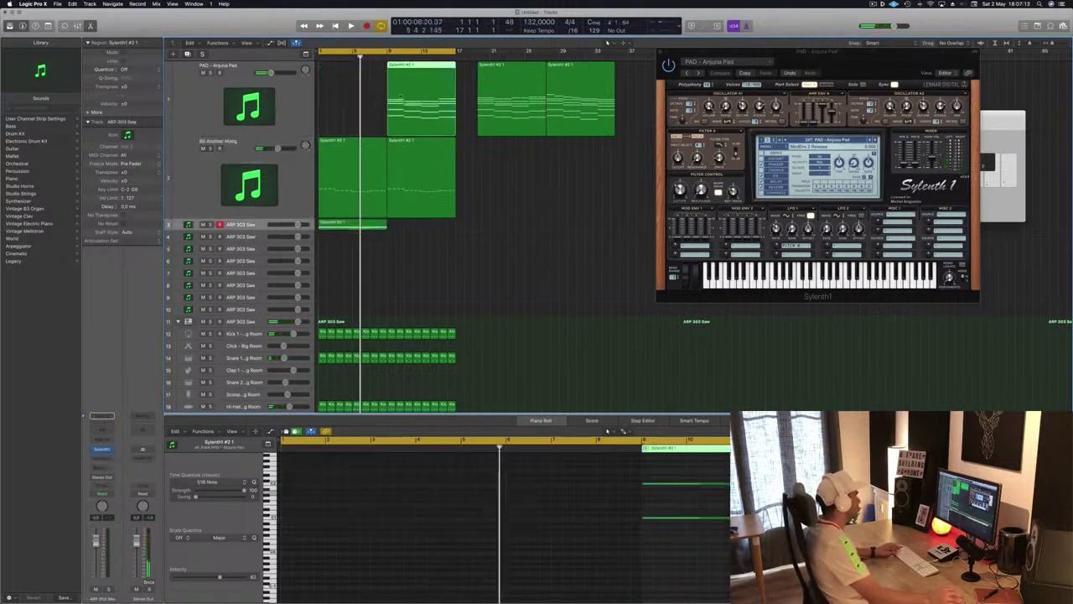
{"action": "left_click_drag", "start_coordinate": [400, 97], "coordinate": [332, 99]}
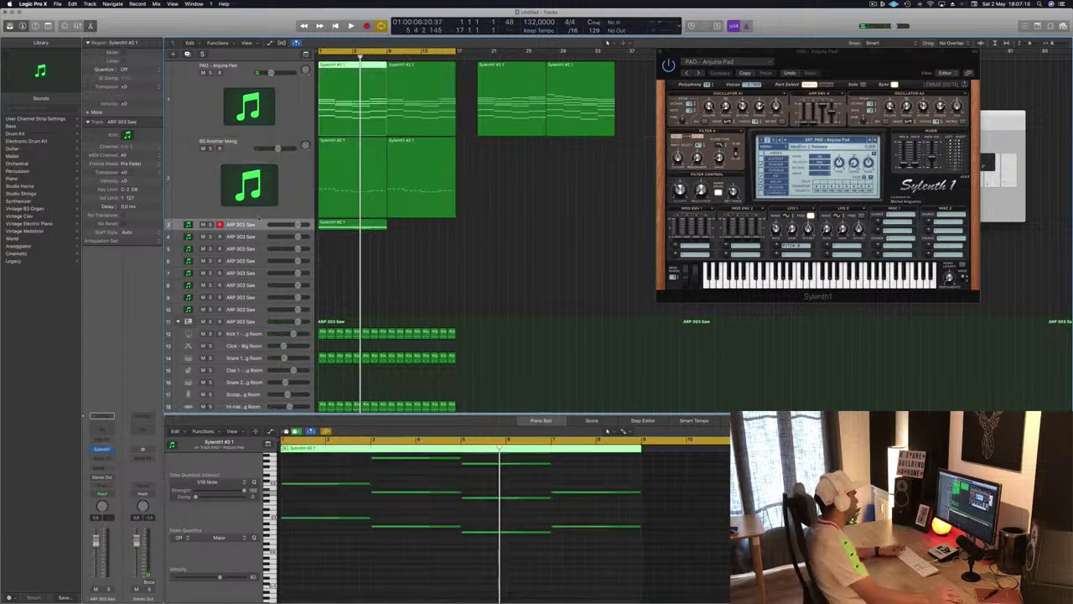
- Enlarge track 3 and open its Sylenth1 instrument, placing the plug-in window clear of the regions
{"action": "left_click_drag", "start_coordinate": [251, 236], "coordinate": [251, 274]}
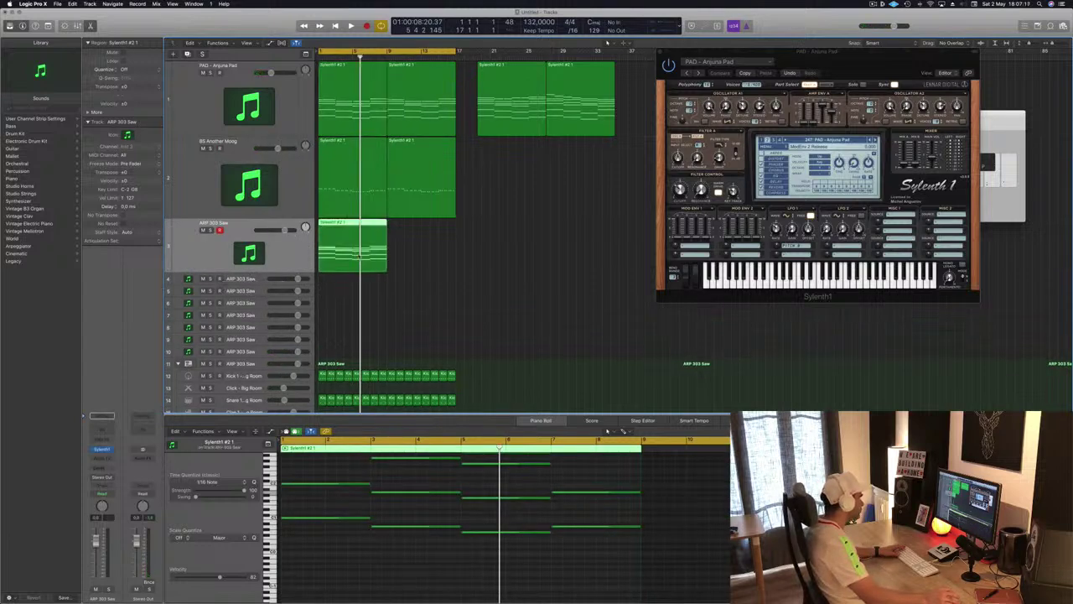
{"action": "left_click", "coordinate": [101, 450]}
{"action": "left_click_drag", "start_coordinate": [250, 39], "coordinate": [843, 124]}
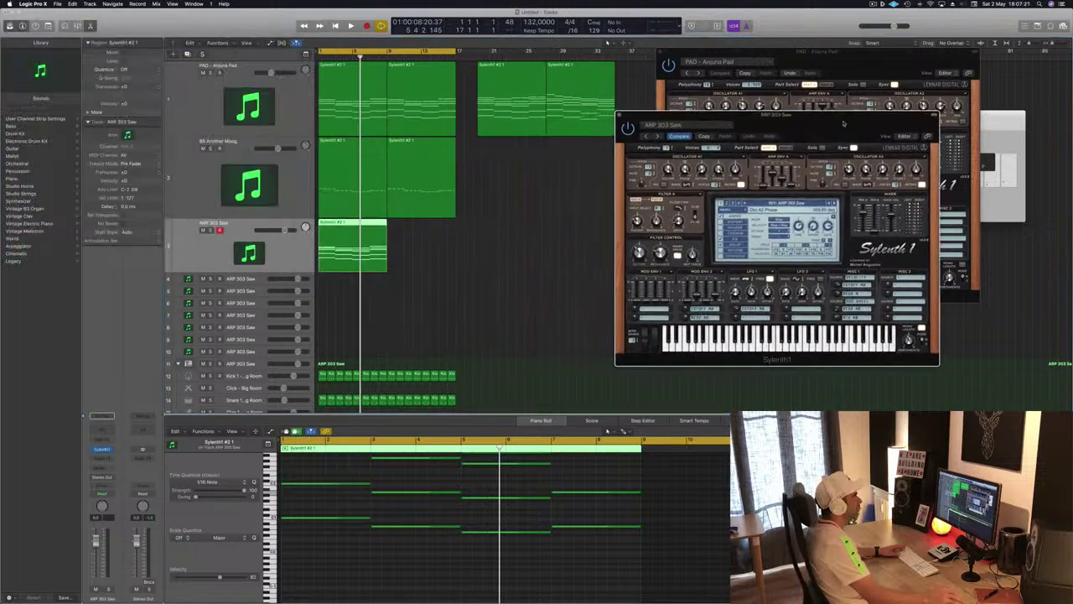
- Shorten all chord notes in the track 3 region to short stabs and duplicate them one bar later
{"action": "scroll", "coordinate": [401, 491], "scroll_direction": "up", "scroll_amount": 3}
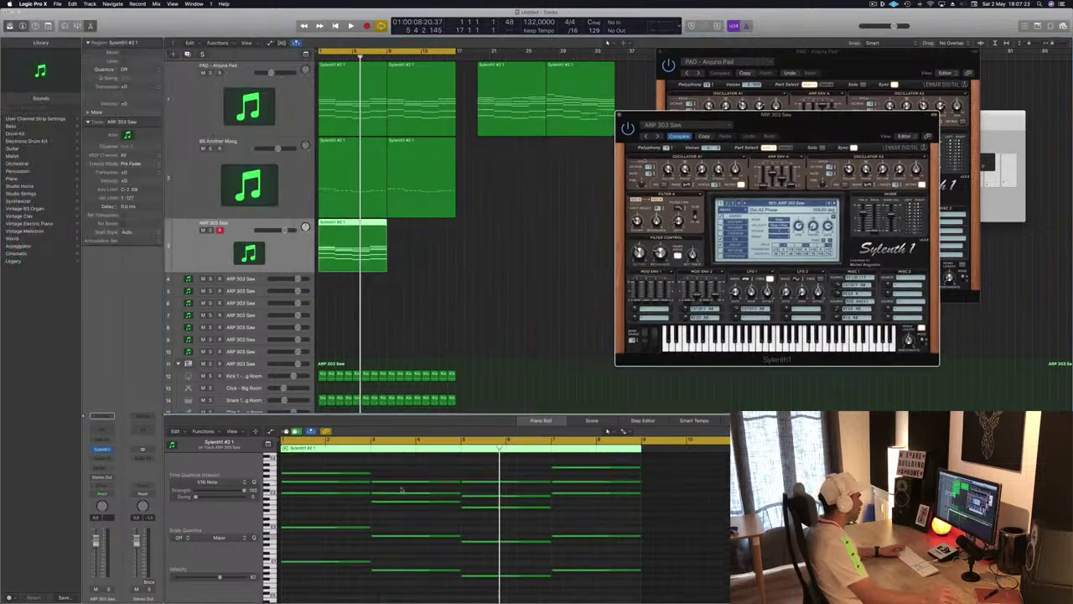
{"action": "left_click_drag", "start_coordinate": [338, 466], "coordinate": [597, 566]}
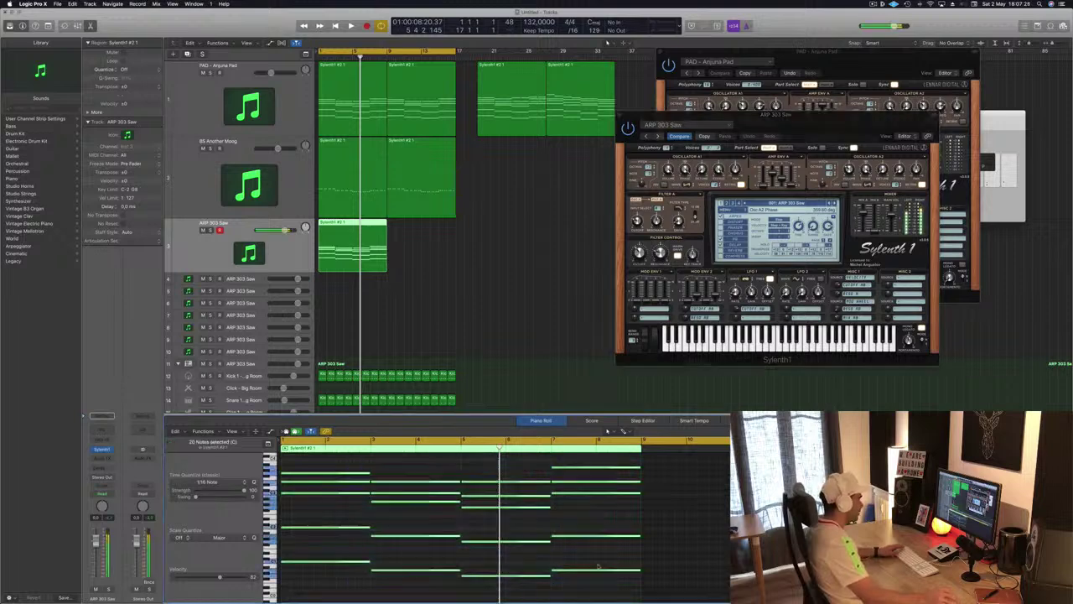
{"action": "left_click_drag", "start_coordinate": [549, 480], "coordinate": [330, 479]}
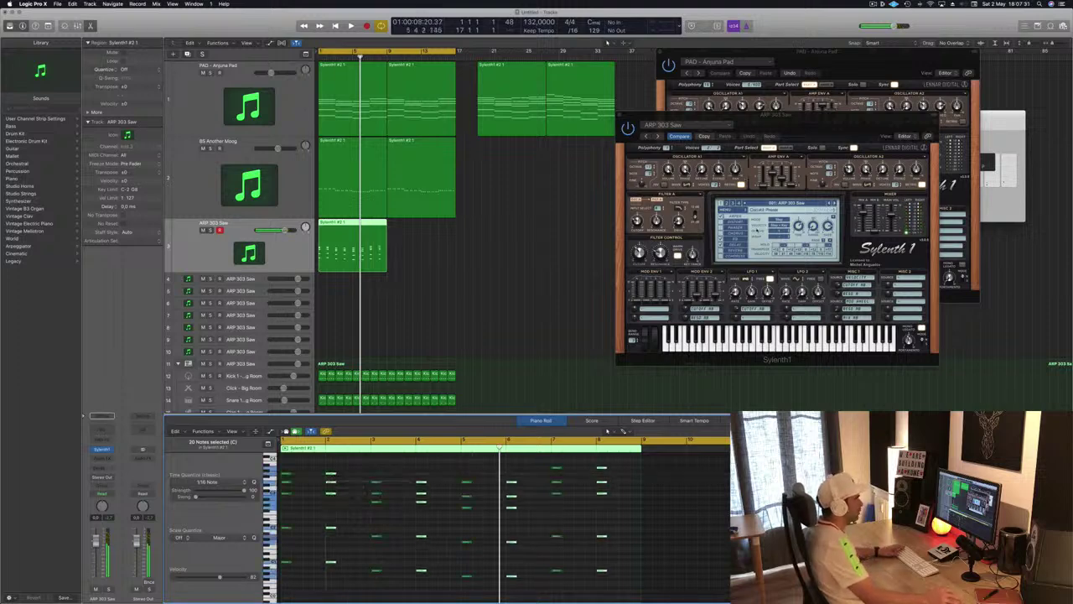
- Load the factory sound bank that starts with BASS - #ABGT into track 3's Sylenth1 and reposition the plug-in window
{"action": "left_click", "coordinate": [724, 210]}
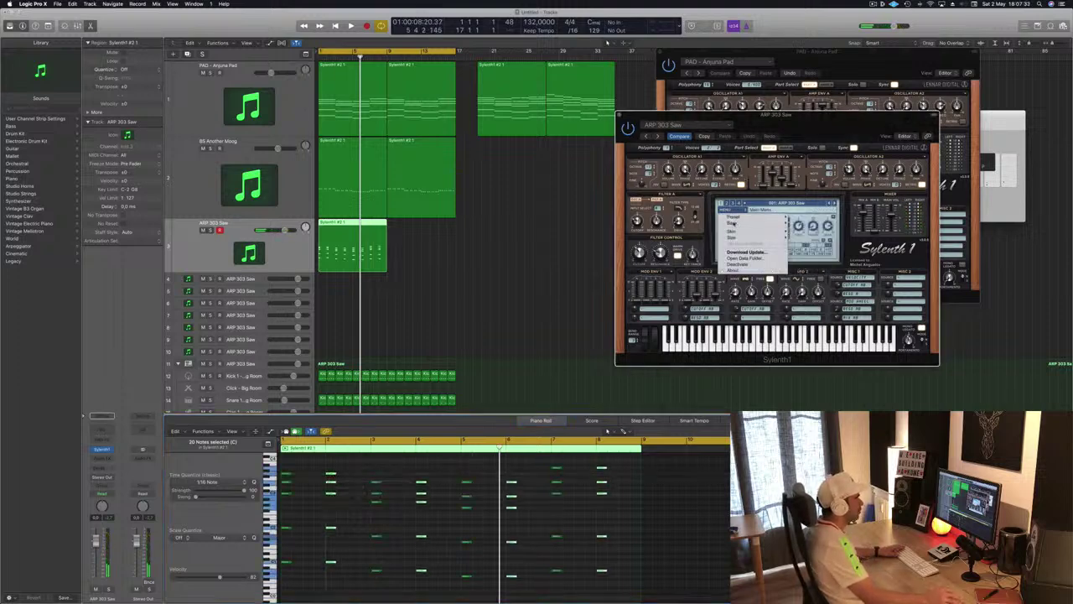
{"action": "mouse_move", "coordinate": [736, 223]}
{"action": "mouse_move", "coordinate": [793, 225]}
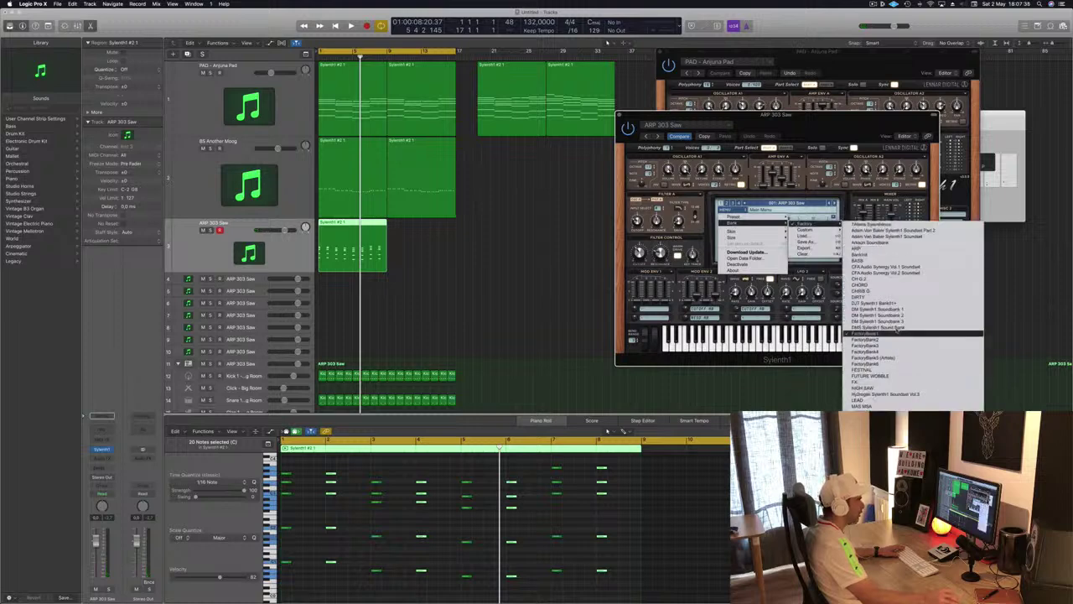
{"action": "left_click", "coordinate": [875, 291]}
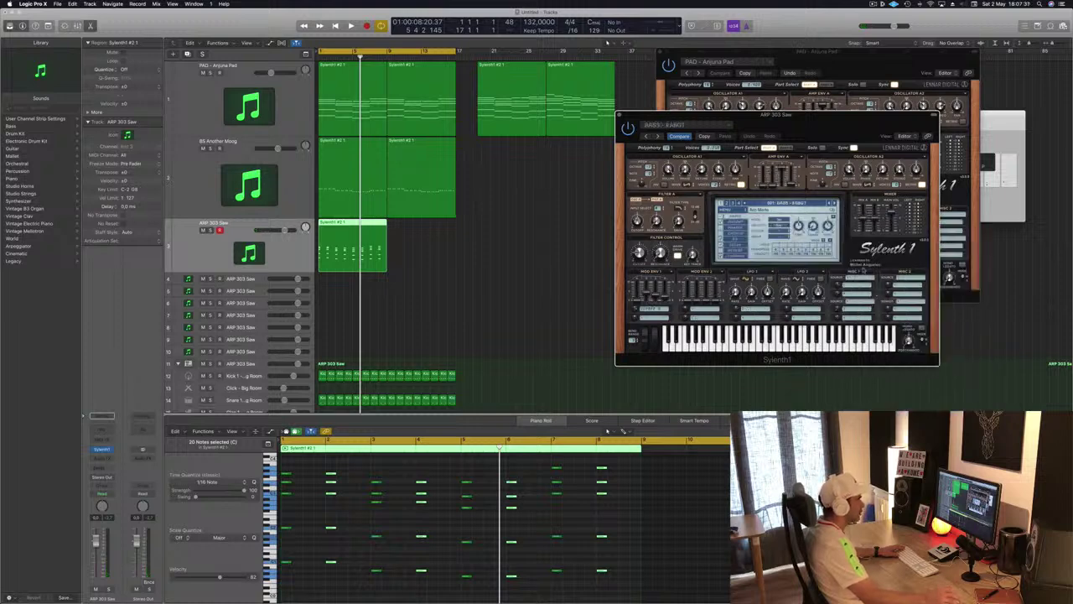
{"action": "left_click_drag", "start_coordinate": [811, 122], "coordinate": [743, 139]}
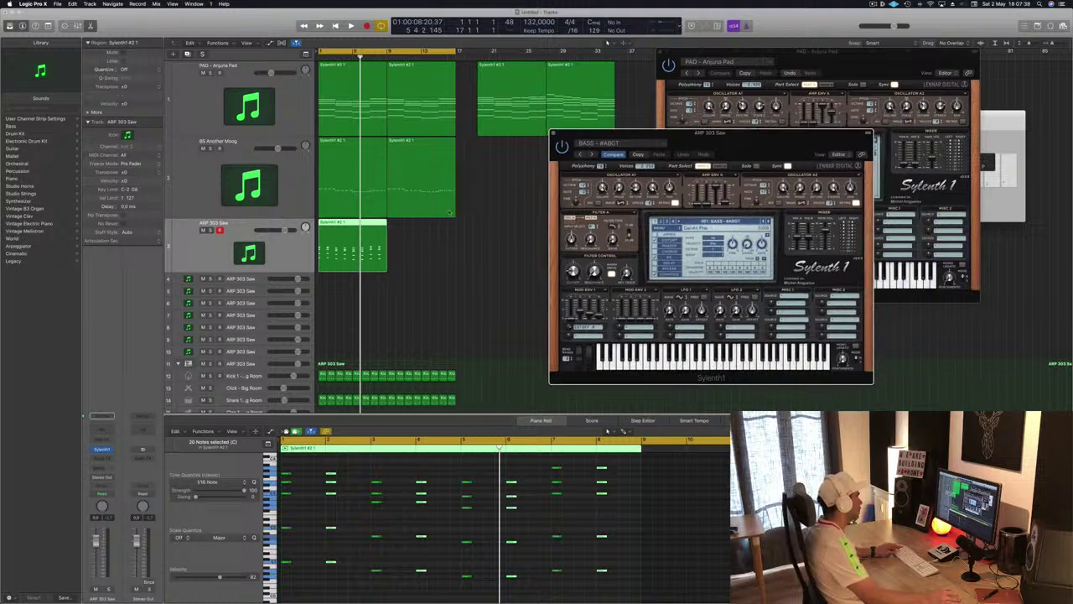
- Copy the chord stab region to bar 9 on track 3 and play the loop with that track's volume lowered
{"action": "left_click_drag", "start_coordinate": [367, 225], "coordinate": [436, 224]}
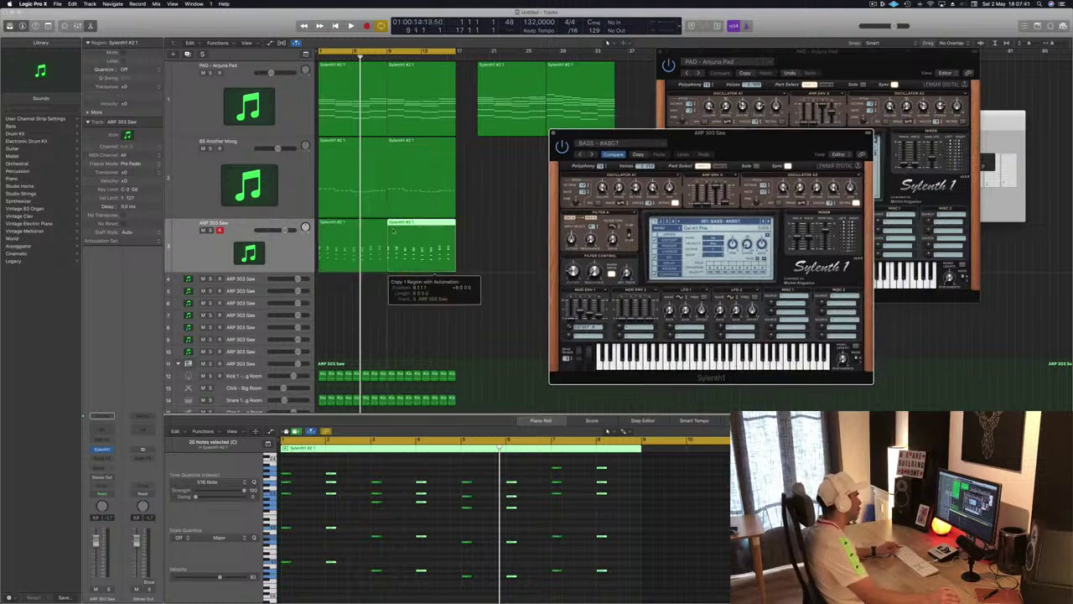
{"action": "left_click", "coordinate": [198, 249]}
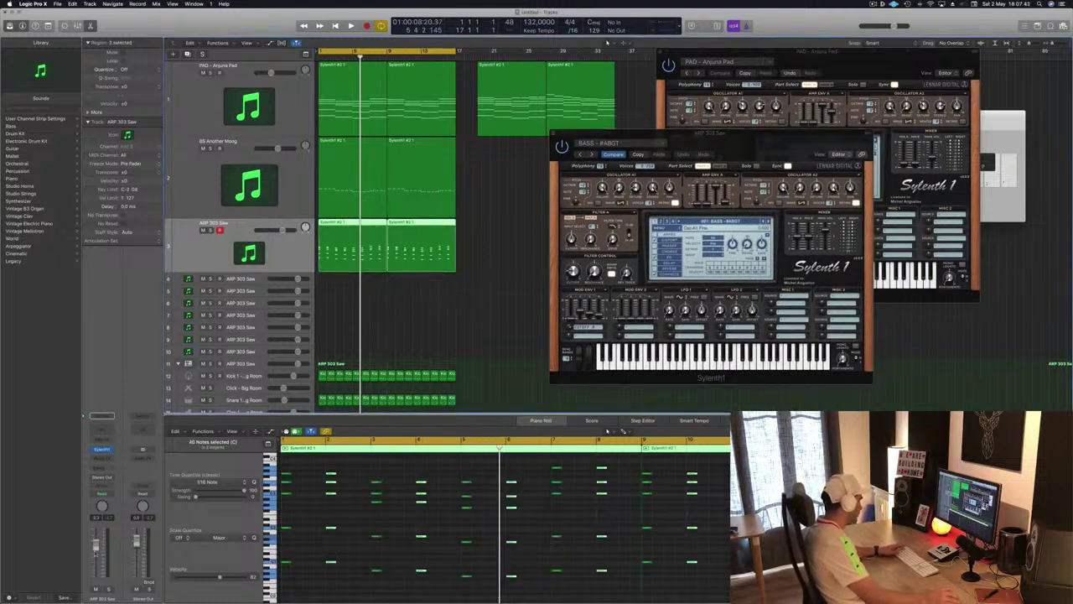
{"action": "key", "text": "space"}
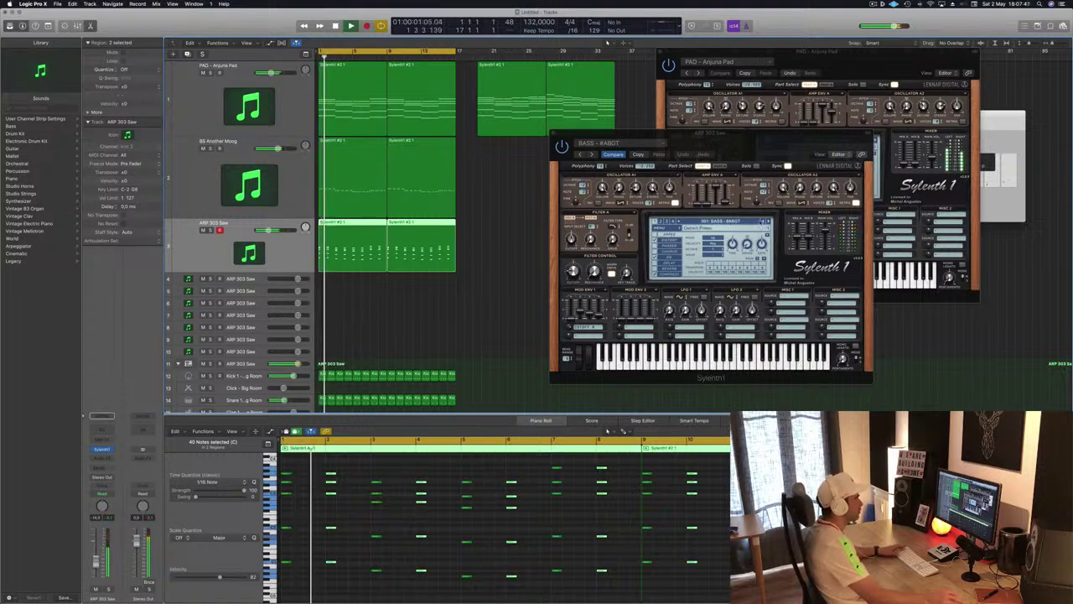
- Load the LEAD - Aquamarine preset for the chord stabs and raise the track's volume slightly
{"action": "left_click", "coordinate": [708, 221]}
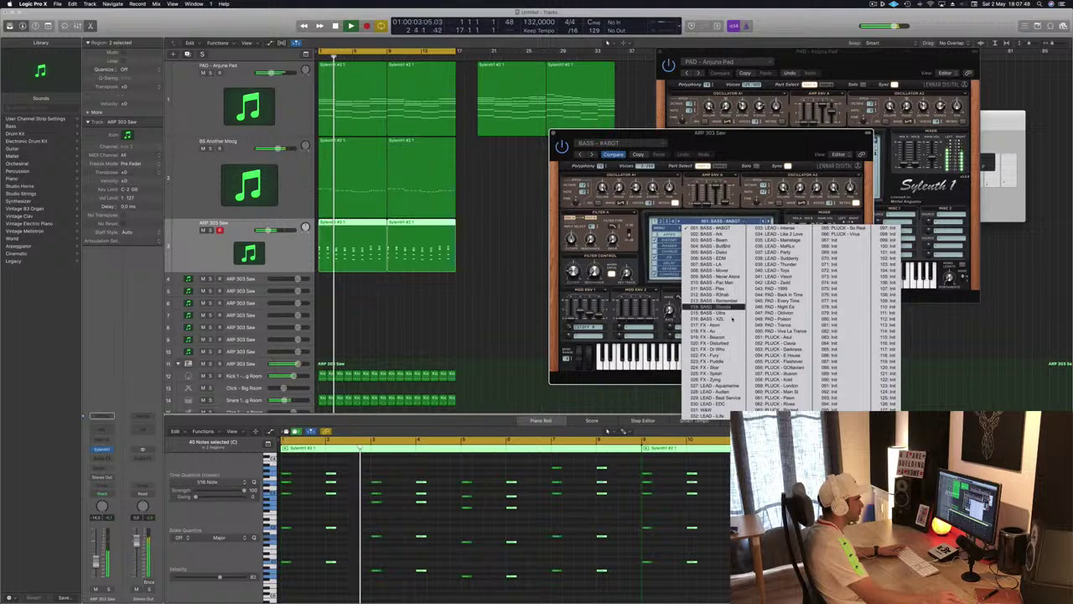
{"action": "left_click", "coordinate": [714, 385]}
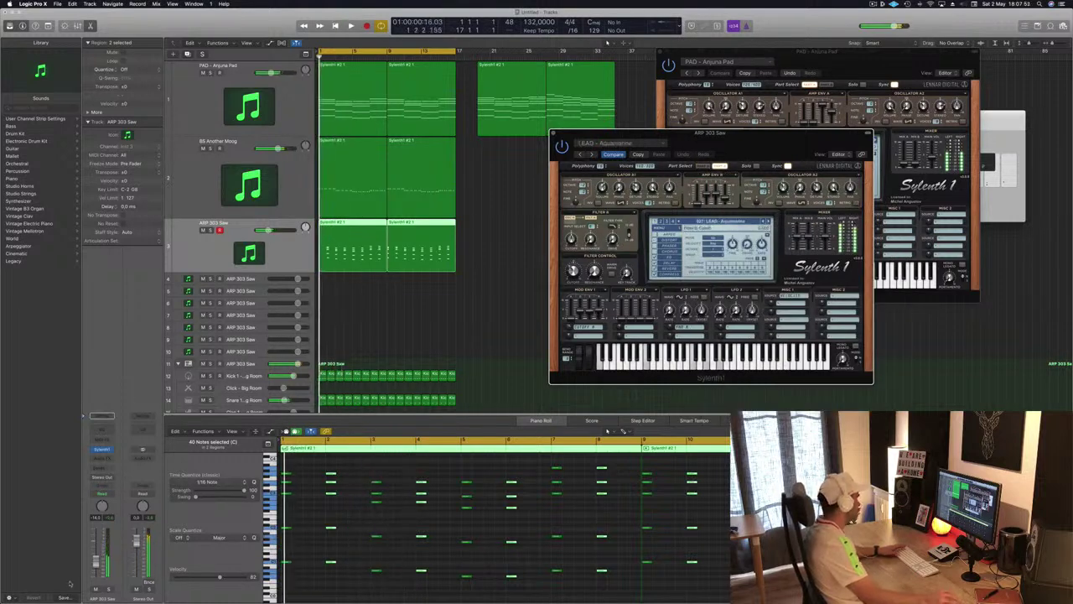
{"action": "left_click_drag", "start_coordinate": [96, 564], "coordinate": [96, 555]}
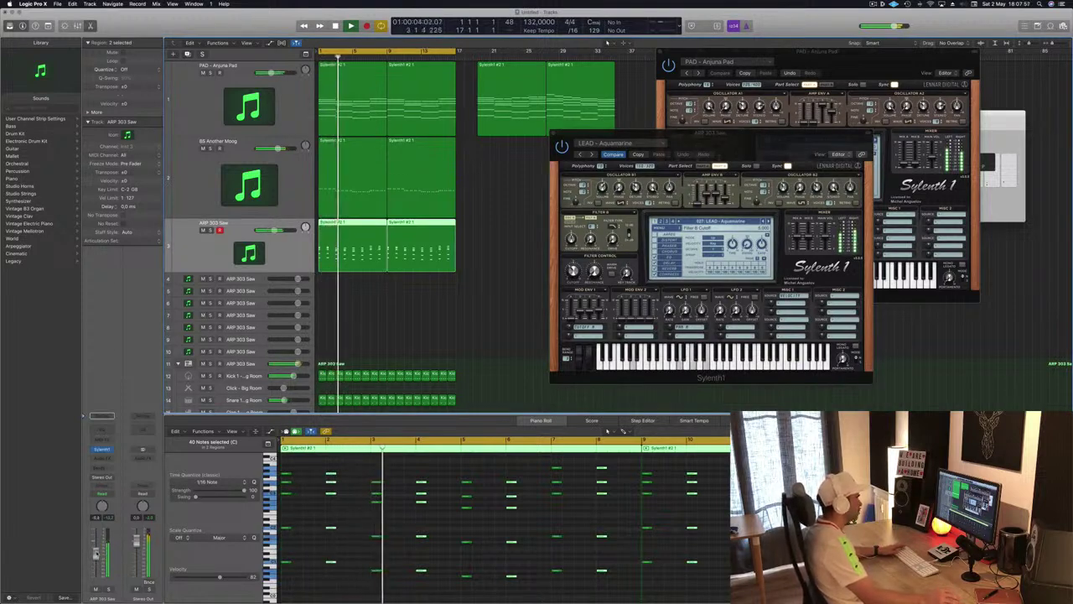
- Replay the loop with the presets LEAD - Audien and LEAD - Beat Service, trimming the track's volume slightly
{"action": "left_click", "coordinate": [769, 222]}
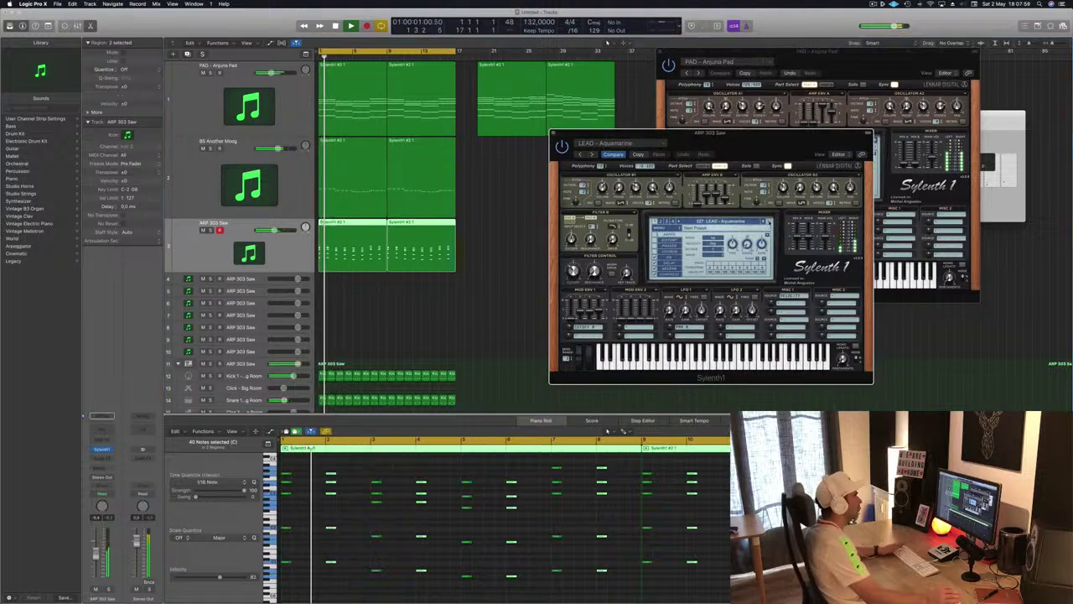
{"action": "key", "text": "space"}
{"action": "key", "text": "space"}
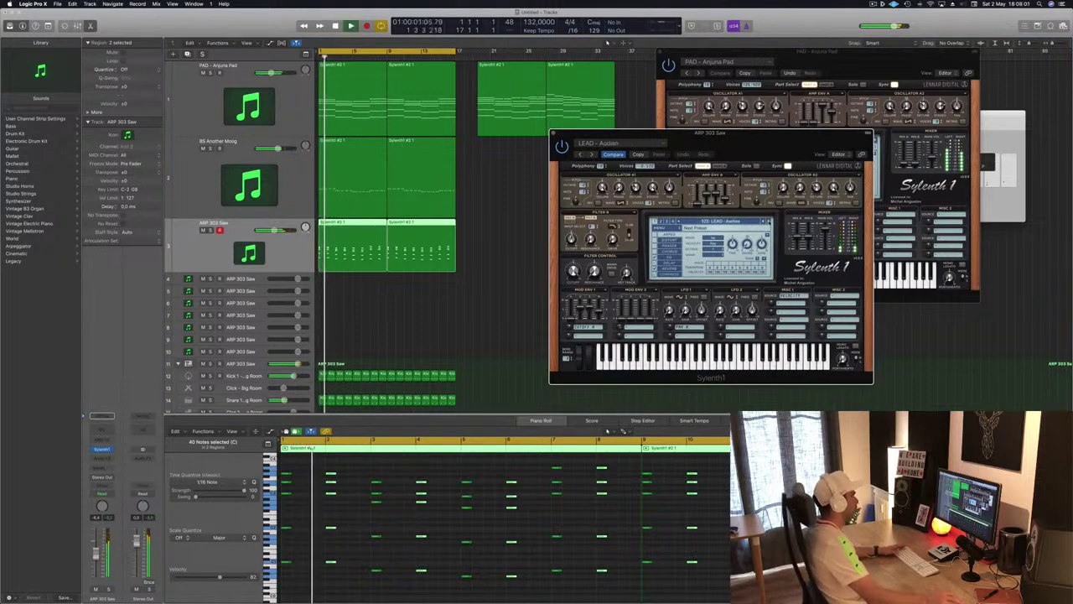
{"action": "left_click", "coordinate": [768, 221]}
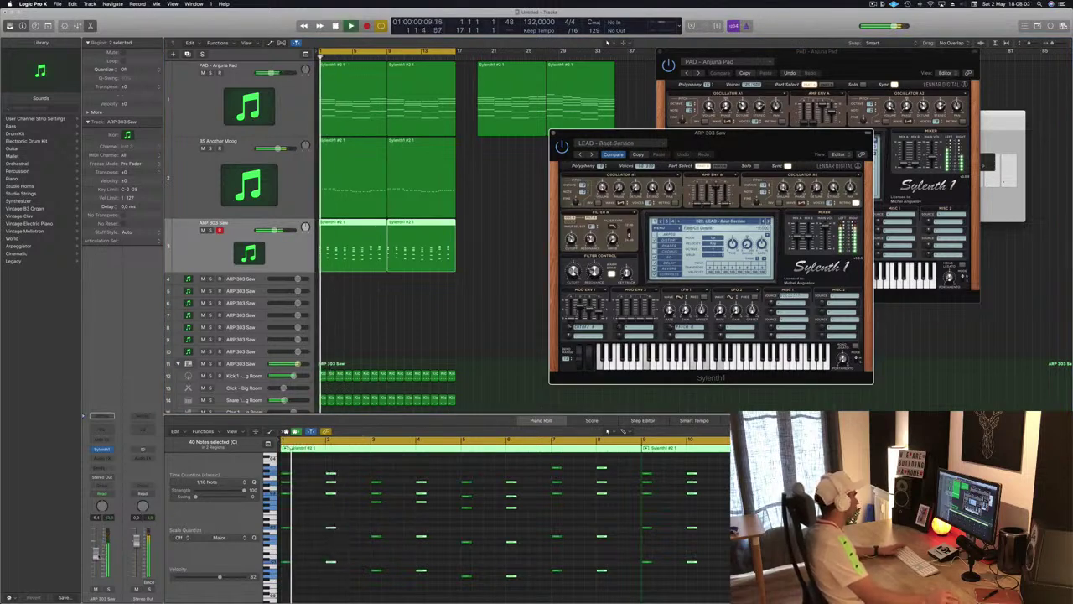
{"action": "left_click_drag", "start_coordinate": [97, 555], "coordinate": [97, 559]}
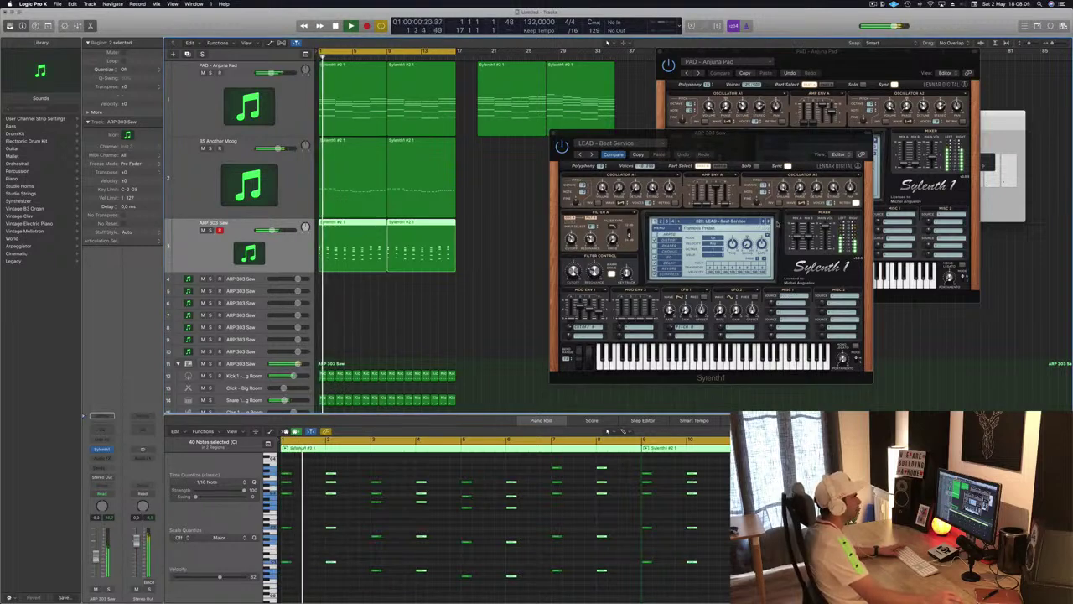
- Step on past W&W to LEAD - iLife and turn the chord stab track down further
{"action": "left_click", "coordinate": [768, 221]}
{"action": "key", "text": "space"}
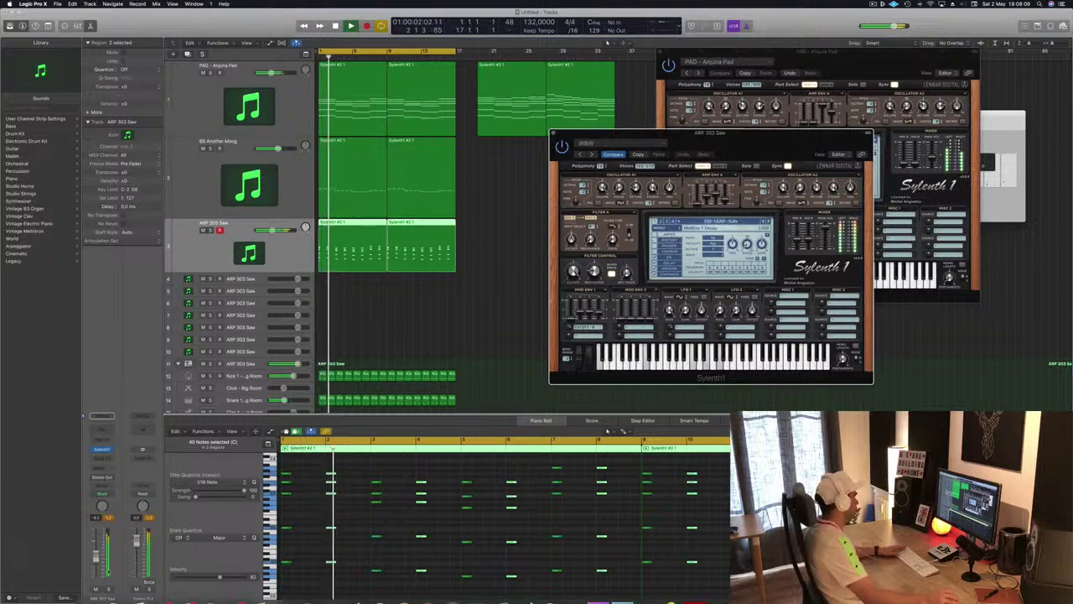
{"action": "left_click", "coordinate": [93, 565]}
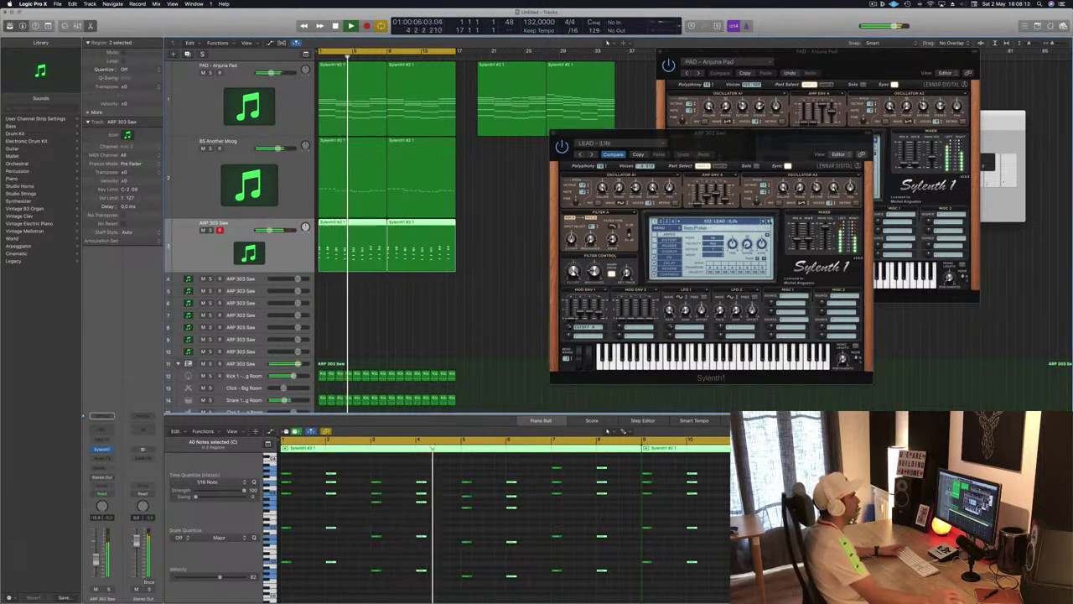
- Audition further lead presets for the chord stabs, including LEAD - Intense and LEAD - Zedd
{"action": "left_click", "coordinate": [770, 221]}
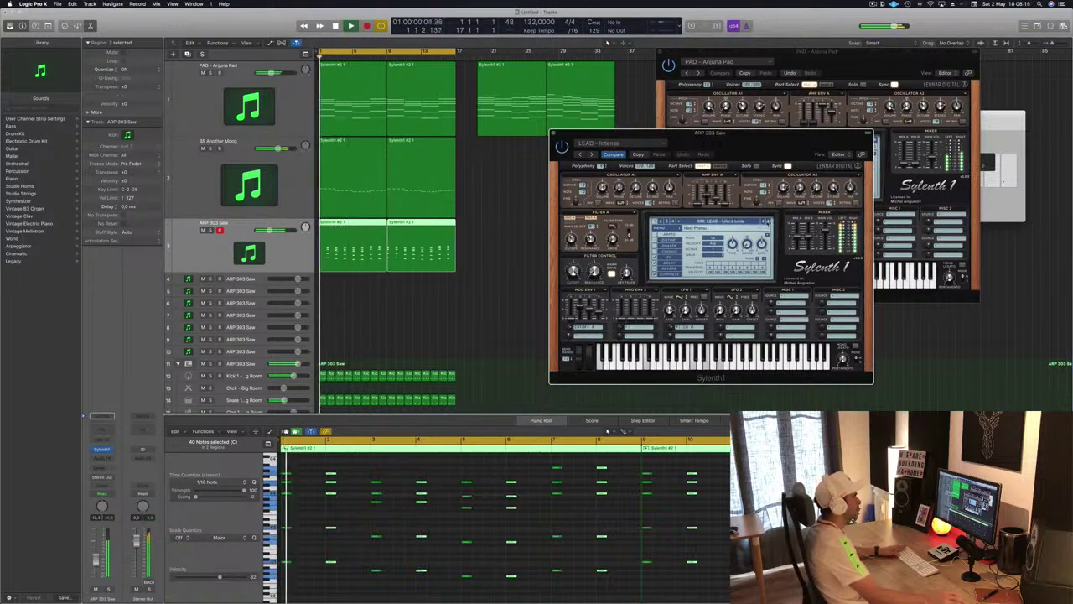
{"action": "left_click", "coordinate": [767, 221]}
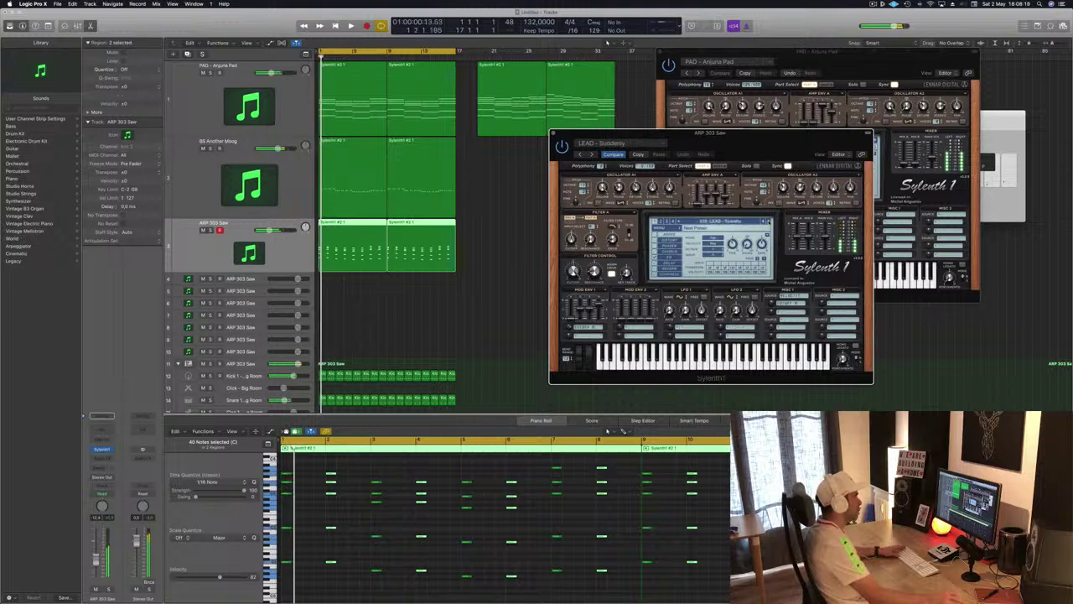
{"action": "key", "text": "space"}
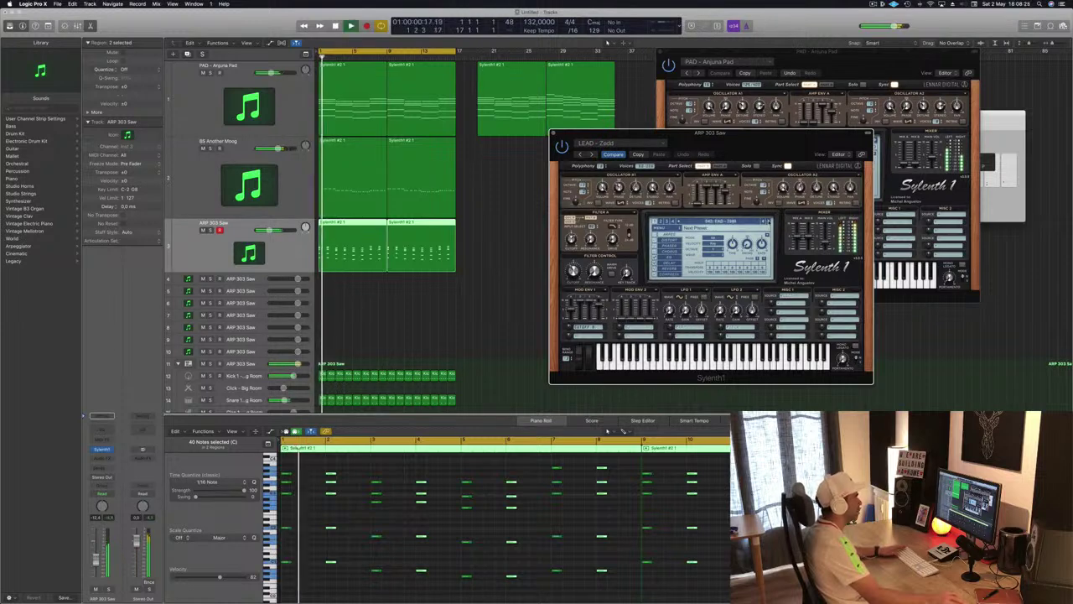
- Load the LEAD - Aquamarine preset for the chord stabs, replay the loop and raise the track's volume
{"action": "left_click", "coordinate": [742, 221]}
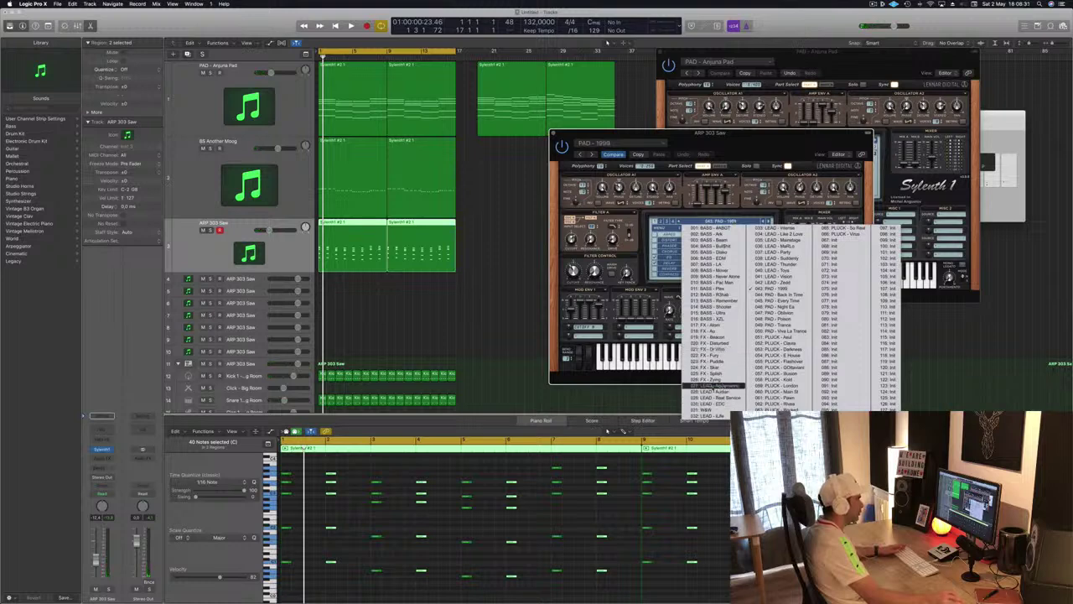
{"action": "left_click", "coordinate": [711, 385]}
{"action": "key", "text": "space"}
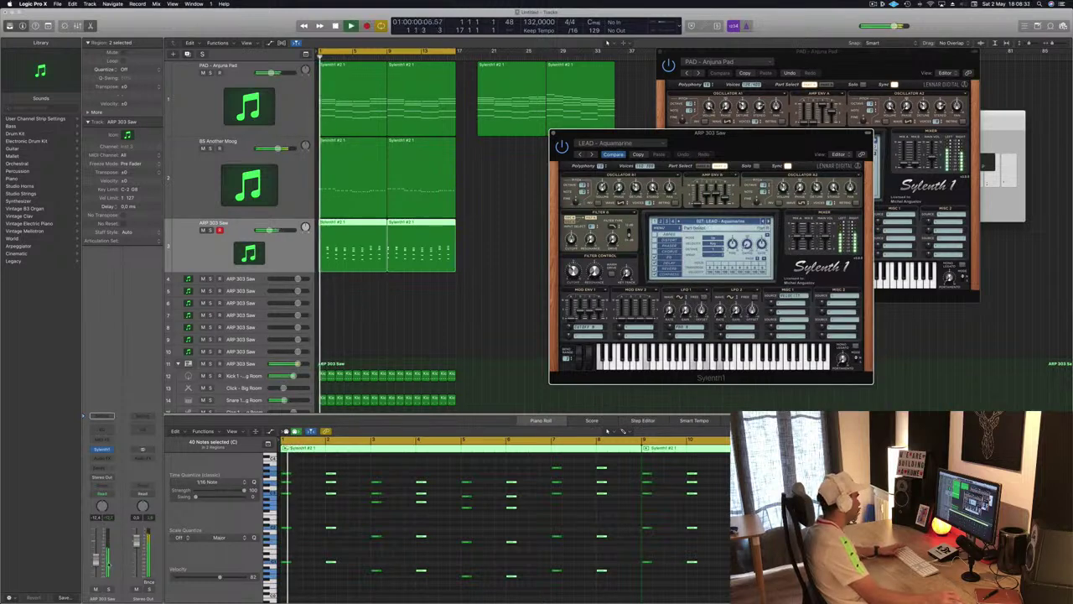
{"action": "left_click_drag", "start_coordinate": [96, 560], "coordinate": [95, 554]}
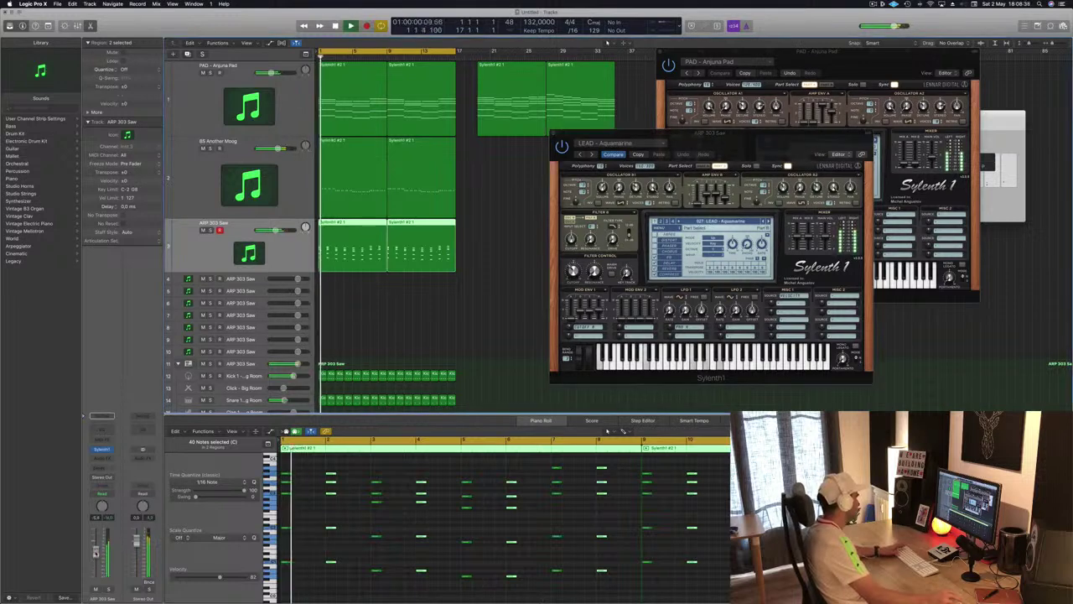
- Select all notes in both chord stab regions on track 3 and copy them slightly later in each bar
{"action": "key", "text": "super+Right"}
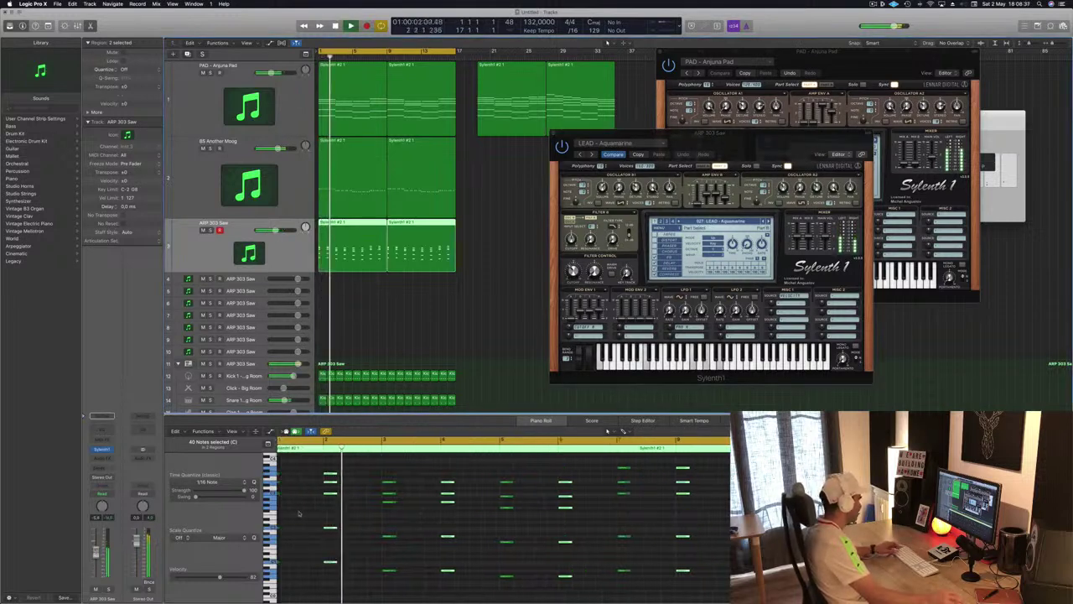
{"action": "key", "text": "super+a"}
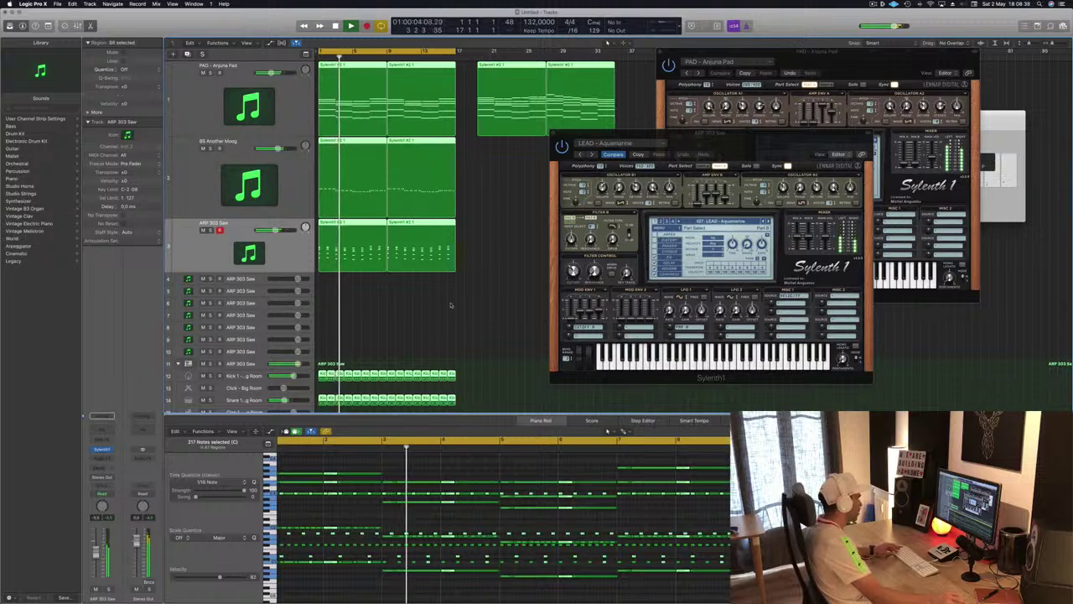
{"action": "left_click_drag", "start_coordinate": [503, 245], "coordinate": [369, 254]}
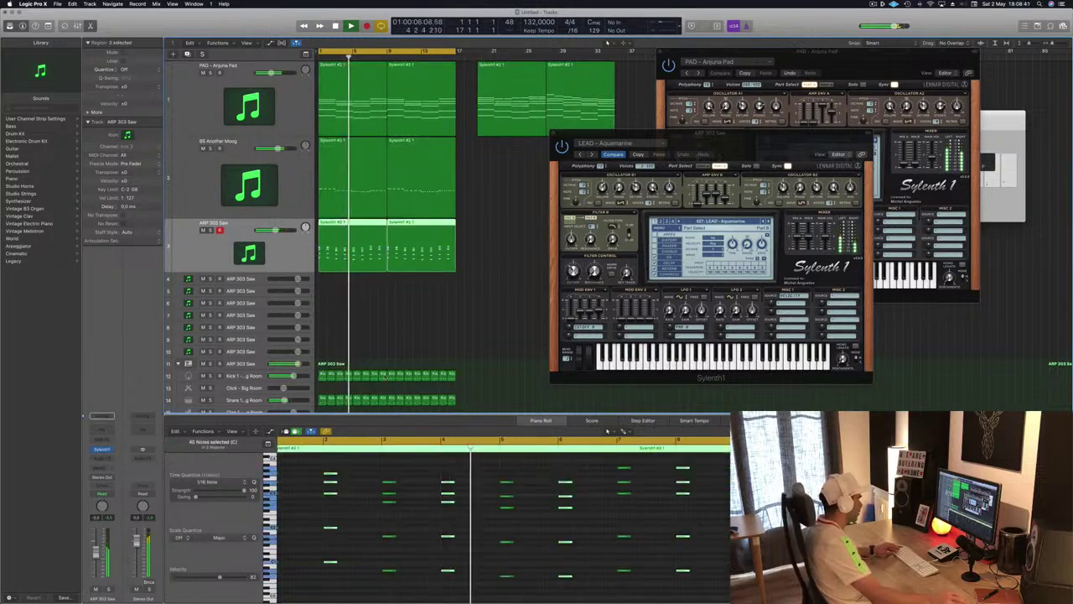
{"action": "left_click", "coordinate": [406, 289]}
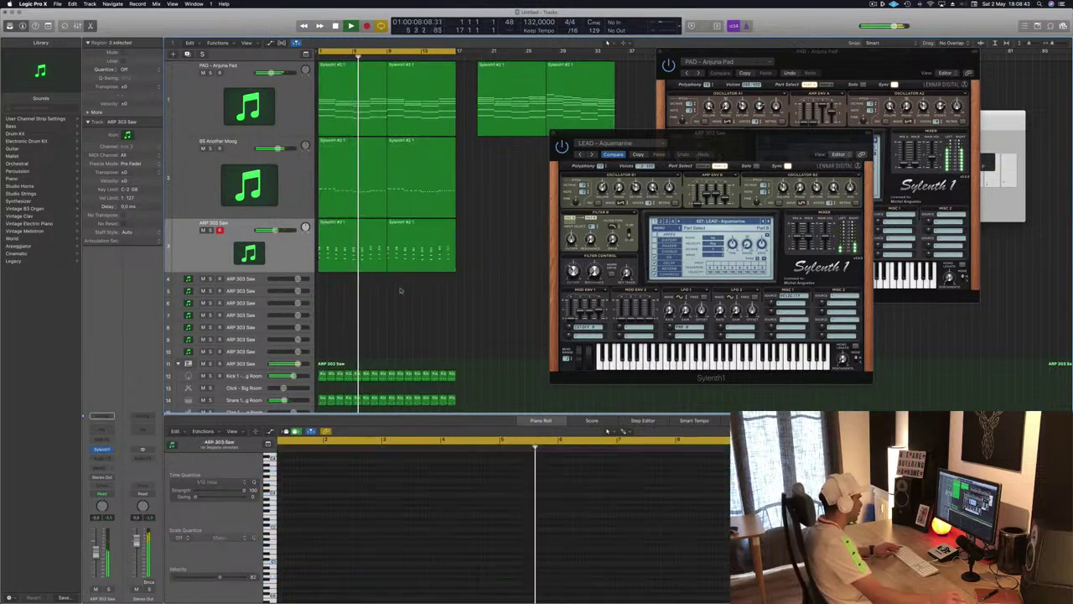
{"action": "left_click", "coordinate": [297, 258]}
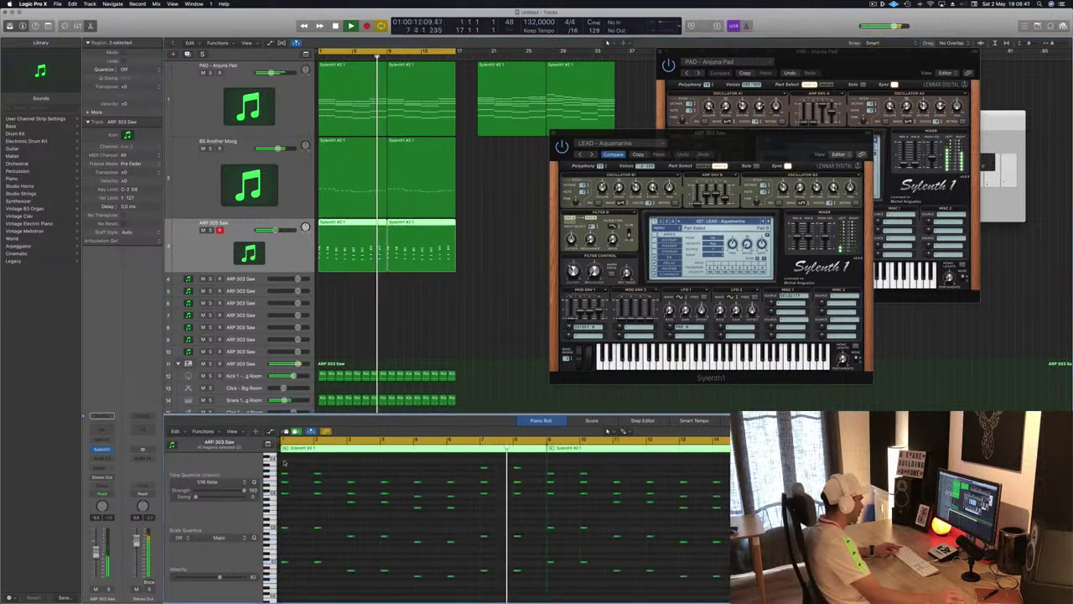
{"action": "left_click_drag", "start_coordinate": [285, 462], "coordinate": [754, 600]}
{"action": "scroll", "coordinate": [316, 517], "scroll_direction": "up", "scroll_amount": 5}
{"action": "scroll", "coordinate": [305, 522], "scroll_direction": "right", "scroll_amount": 3}
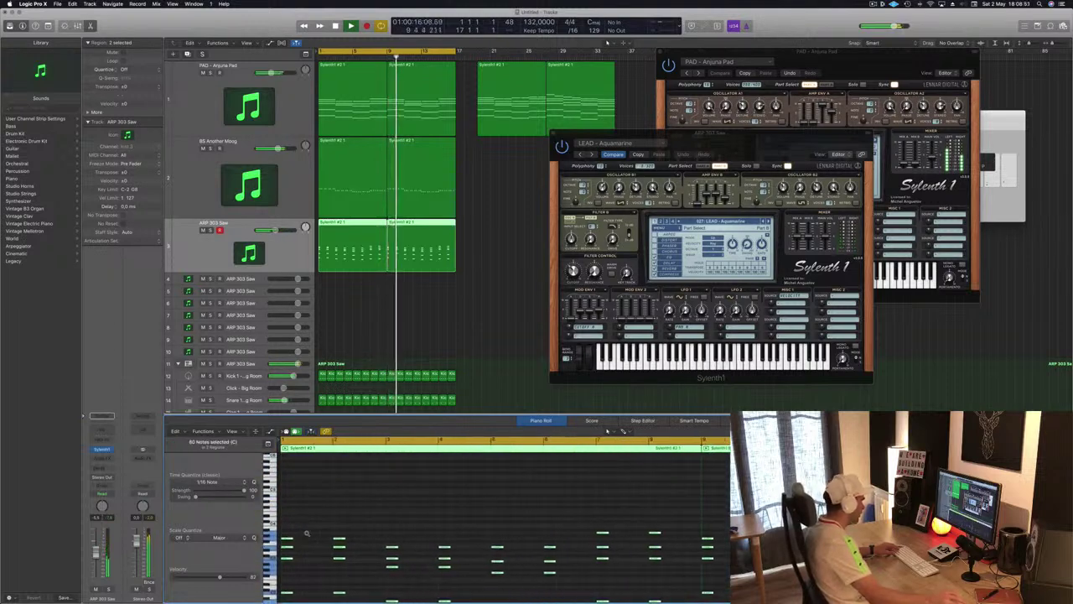
{"action": "scroll", "coordinate": [307, 534], "scroll_direction": "right", "scroll_amount": 2}
{"action": "scroll", "coordinate": [304, 538], "scroll_direction": "left", "scroll_amount": 2}
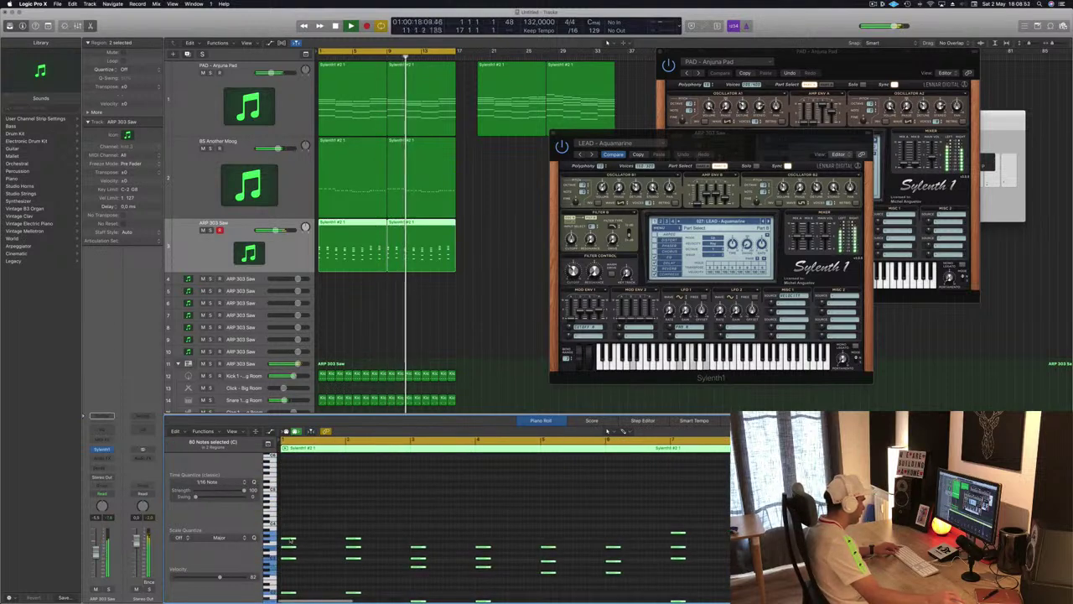
{"action": "left_click_drag", "start_coordinate": [289, 540], "coordinate": [310, 542]}
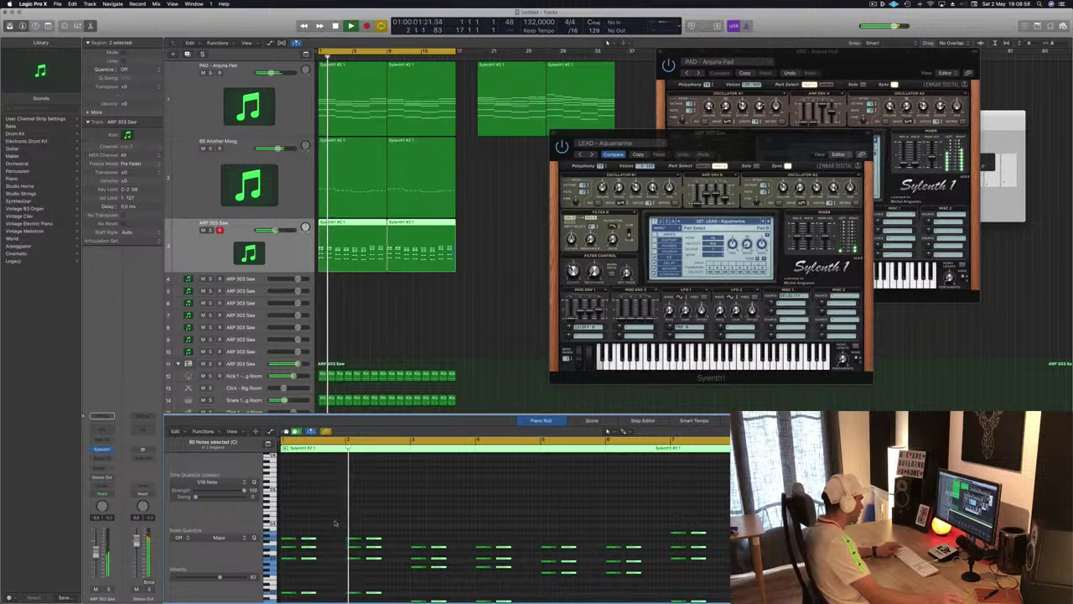
- Shift the copied stabs directly behind the originals and duplicate each pair to make four stabs per bar
{"action": "key", "text": "super+Right"}
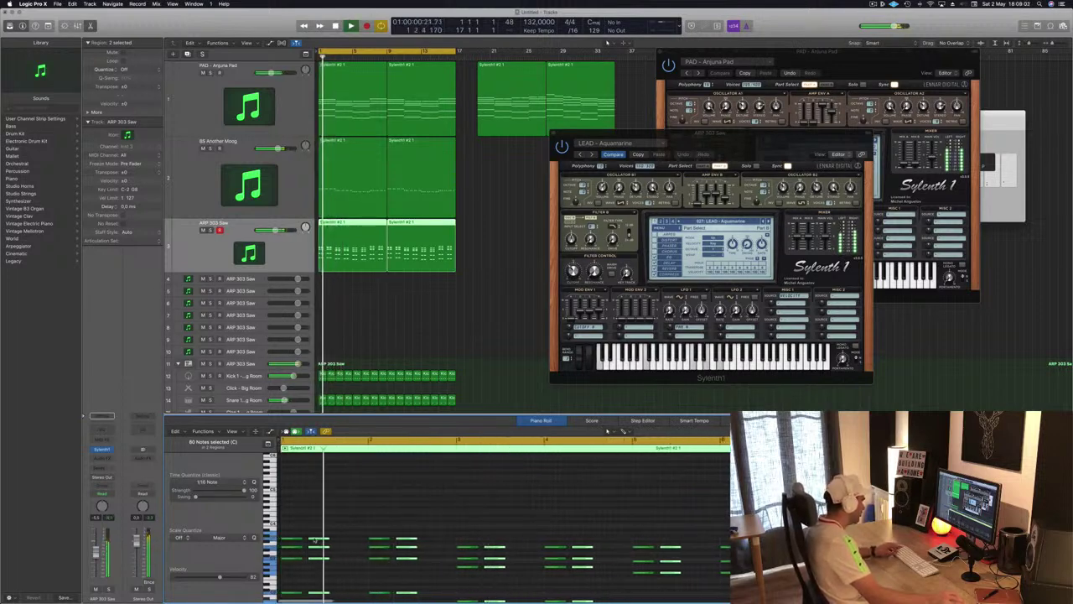
{"action": "left_click_drag", "start_coordinate": [318, 540], "coordinate": [319, 541]}
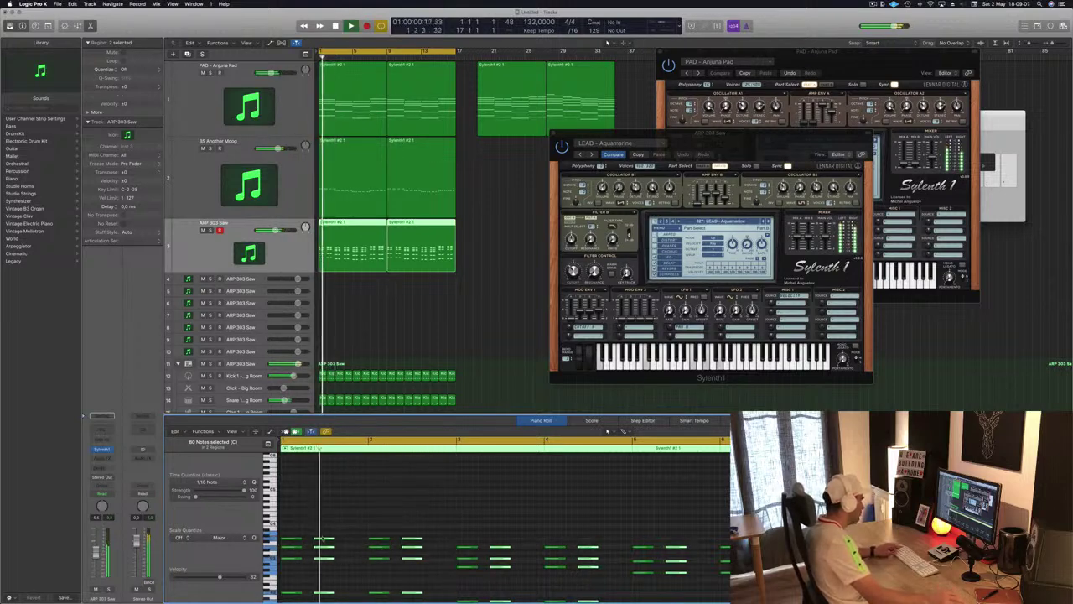
{"action": "left_click_drag", "start_coordinate": [310, 540], "coordinate": [304, 541]}
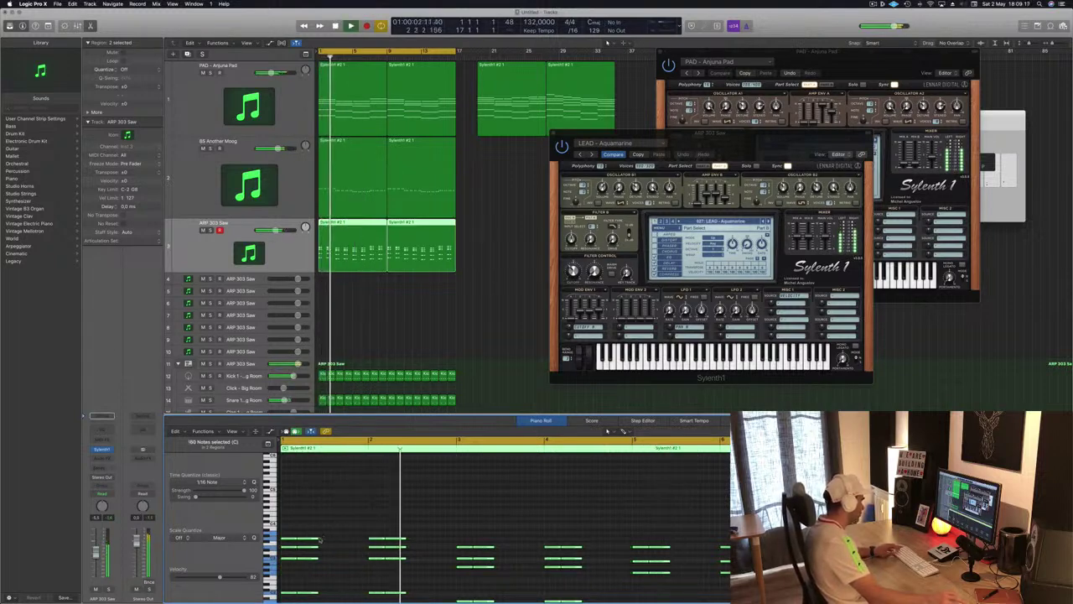
{"action": "left_click_drag", "start_coordinate": [317, 537], "coordinate": [323, 541]}
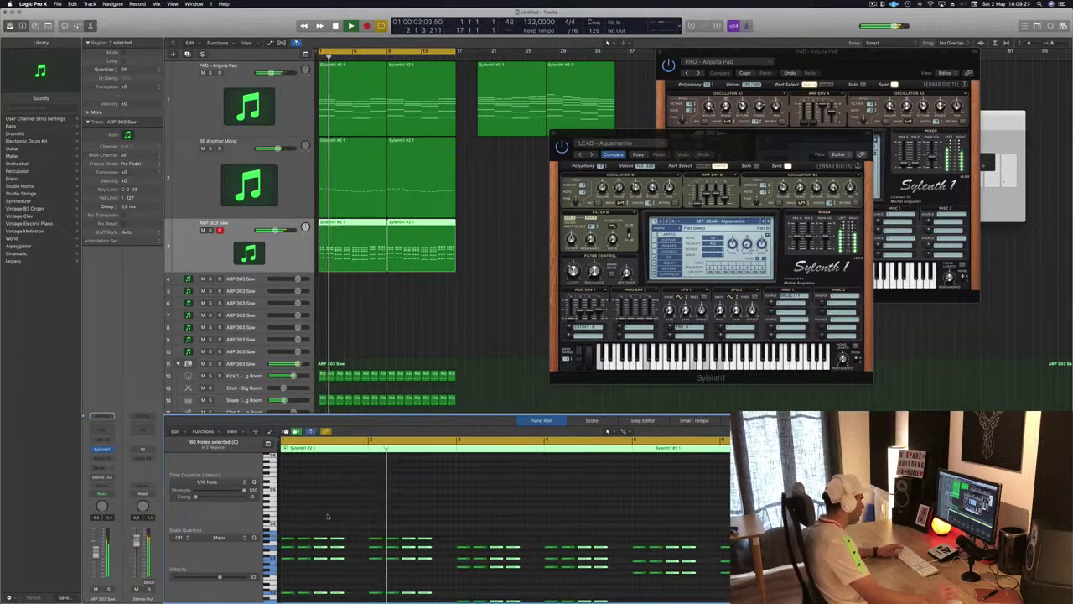
- Adjust the filter control cutoff of the chord stab synth during playback and close its plug-in window
{"action": "left_click", "coordinate": [435, 344]}
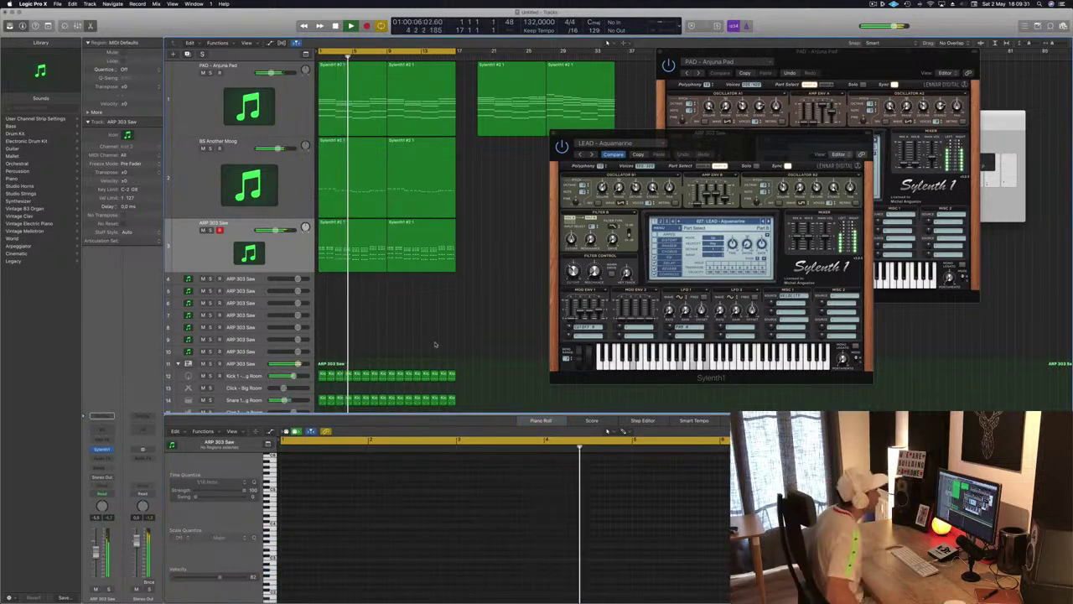
{"action": "left_click", "coordinate": [339, 236]}
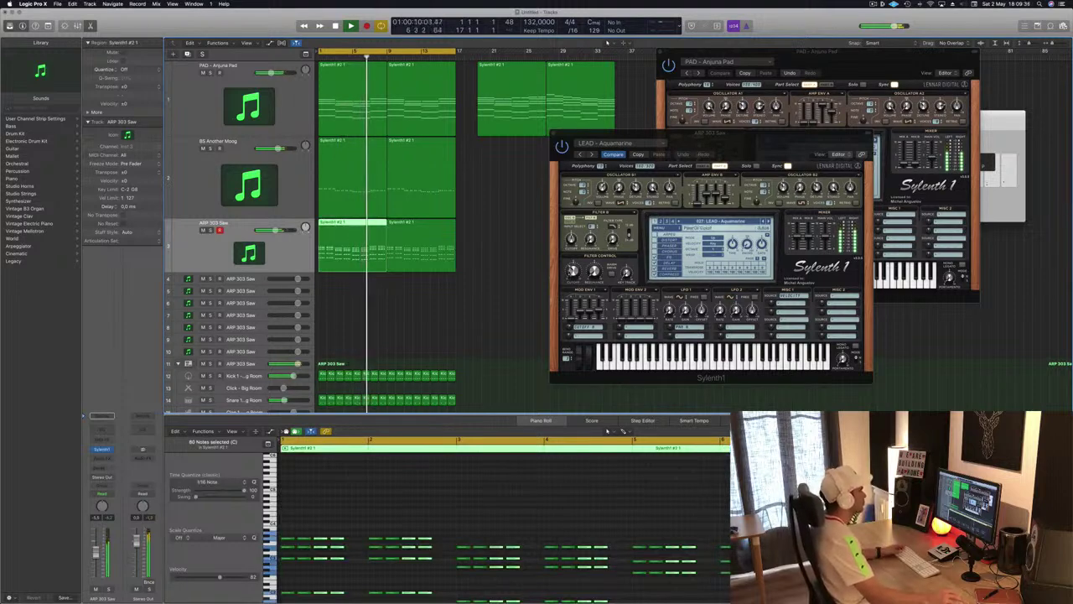
{"action": "left_click_drag", "start_coordinate": [574, 271], "coordinate": [573, 269]}
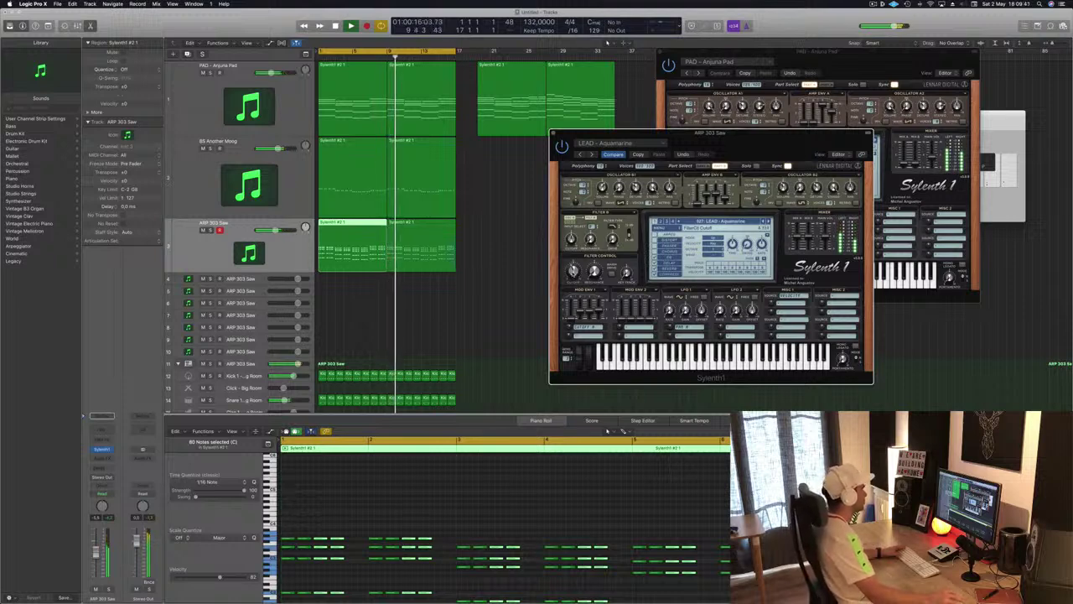
{"action": "left_click_drag", "start_coordinate": [636, 133], "coordinate": [708, 118]}
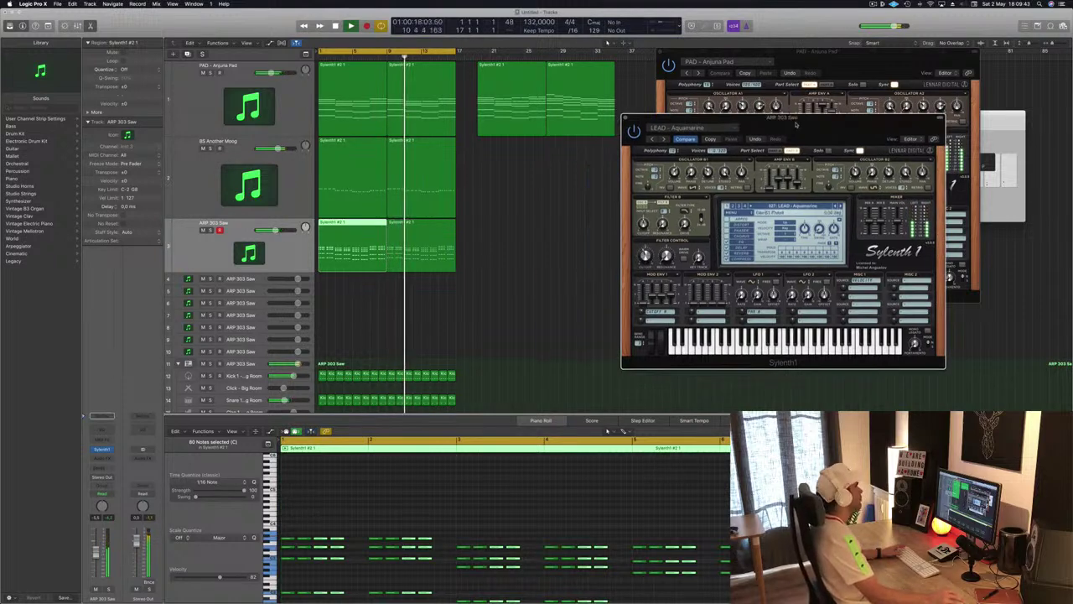
{"action": "left_click", "coordinate": [625, 117]}
- Duplicate the PAD - Anjuna Pad track and copy its two looped chord regions onto the new track
{"action": "left_click", "coordinate": [195, 99]}
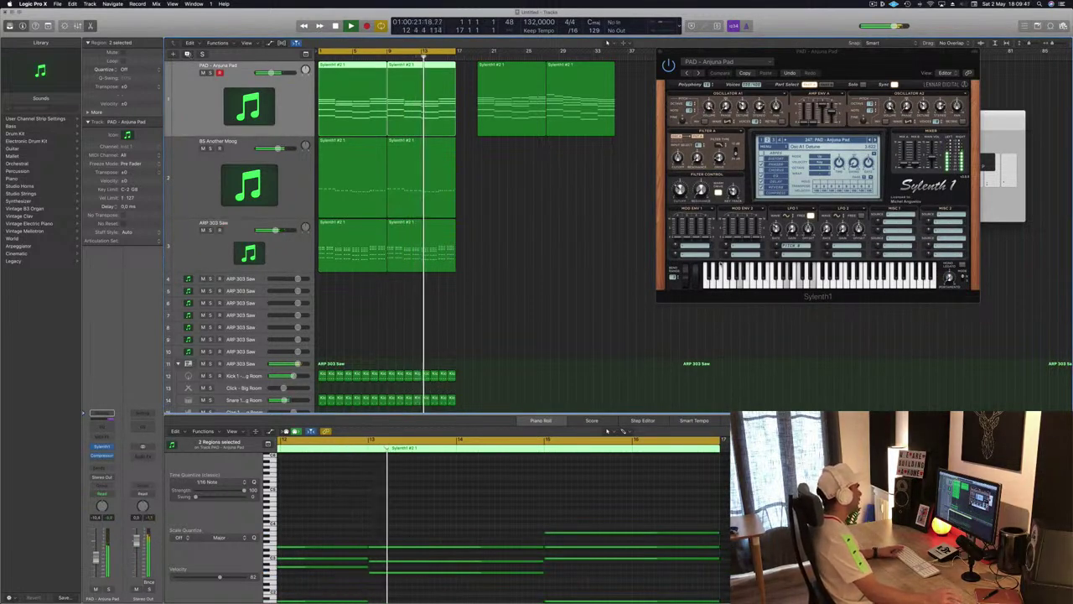
{"action": "key", "text": "super+d"}
{"action": "left_click", "coordinate": [304, 84]}
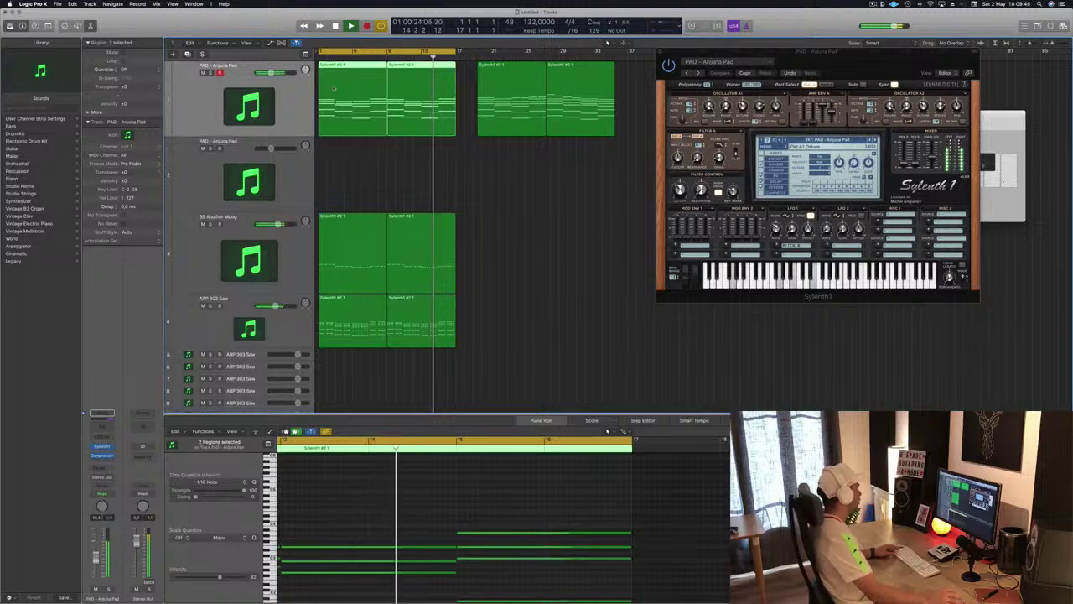
{"action": "left_click_drag", "start_coordinate": [335, 109], "coordinate": [335, 185]}
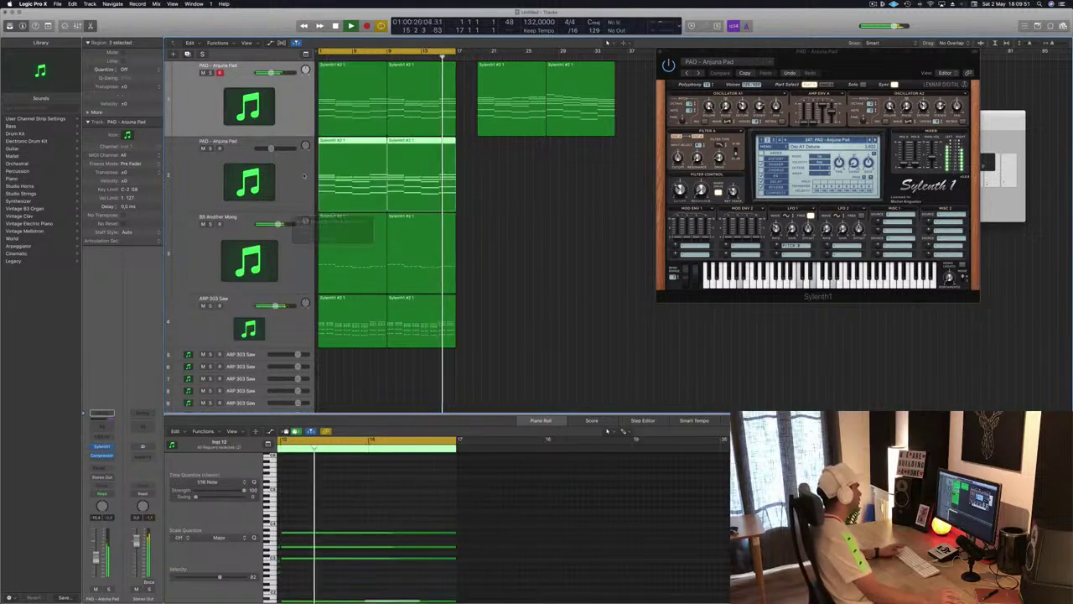
- Insert an Arpeggiator MIDI effect on the duplicated pad track and move its window clear of the tracks
{"action": "left_click", "coordinate": [287, 183]}
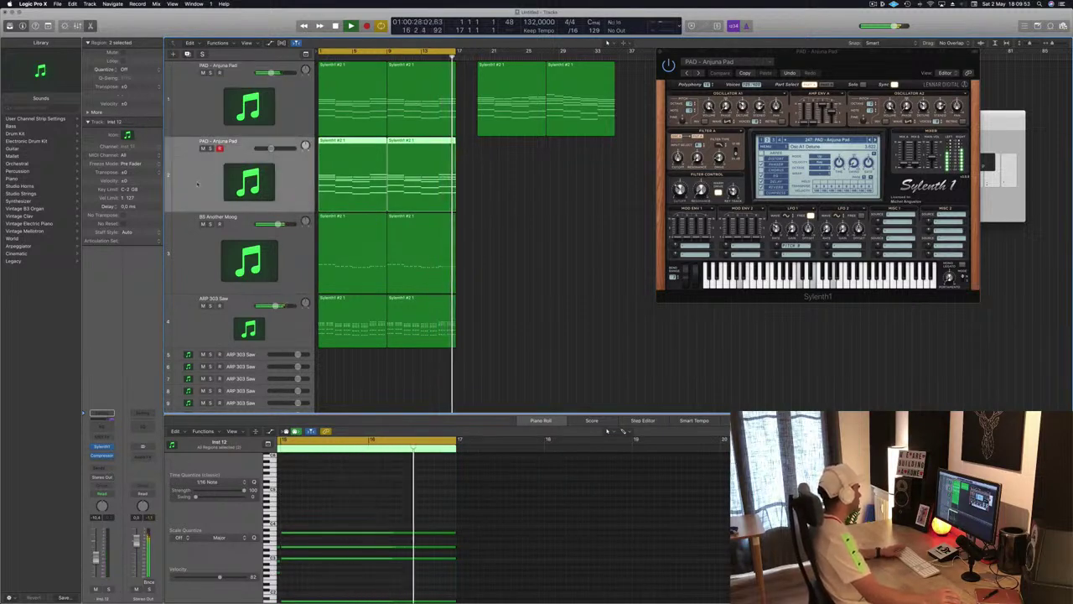
{"action": "left_click", "coordinate": [109, 439]}
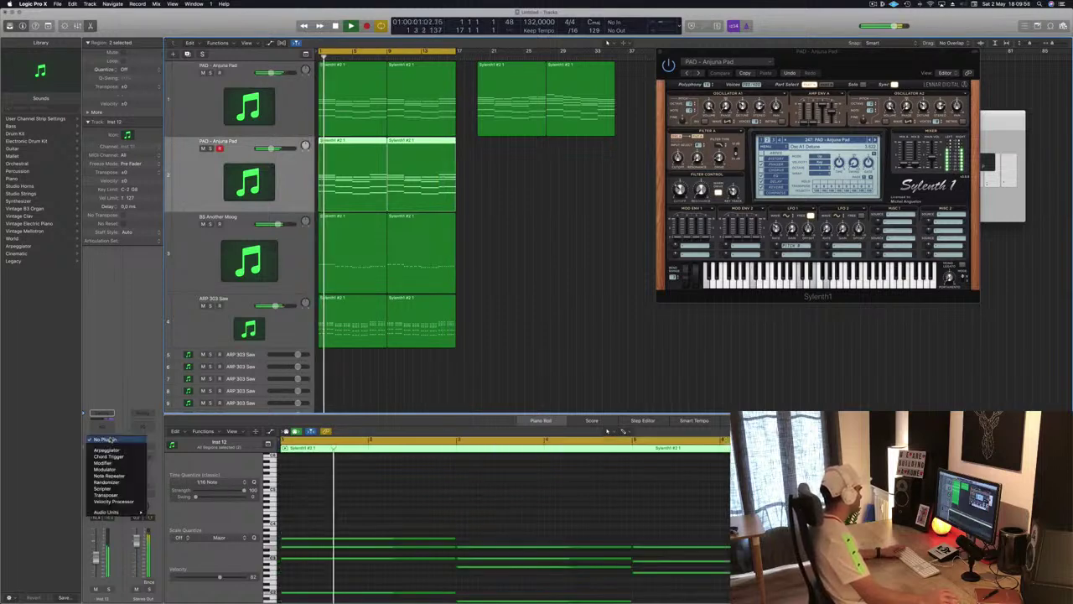
{"action": "left_click", "coordinate": [107, 450]}
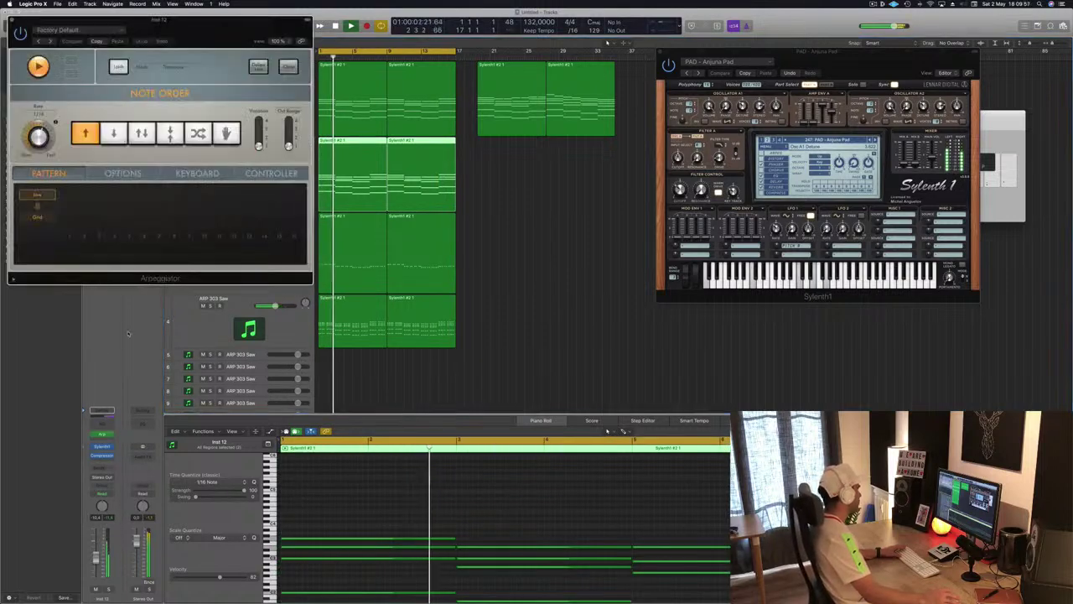
{"action": "left_click_drag", "start_coordinate": [168, 20], "coordinate": [1010, 122]}
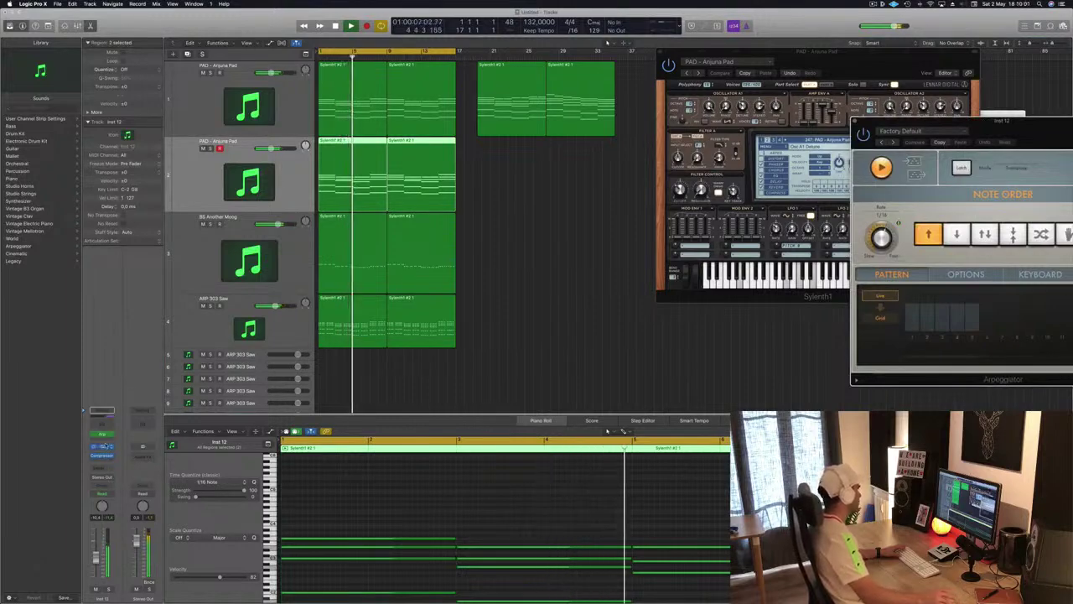
- Open the duplicated pad's Sylenth1, adjust its filter cutoff and raise the track's volume, keeping the plug-in window clear of the regions
{"action": "left_click", "coordinate": [105, 446]}
{"action": "left_click_drag", "start_coordinate": [168, 20], "coordinate": [721, 107]}
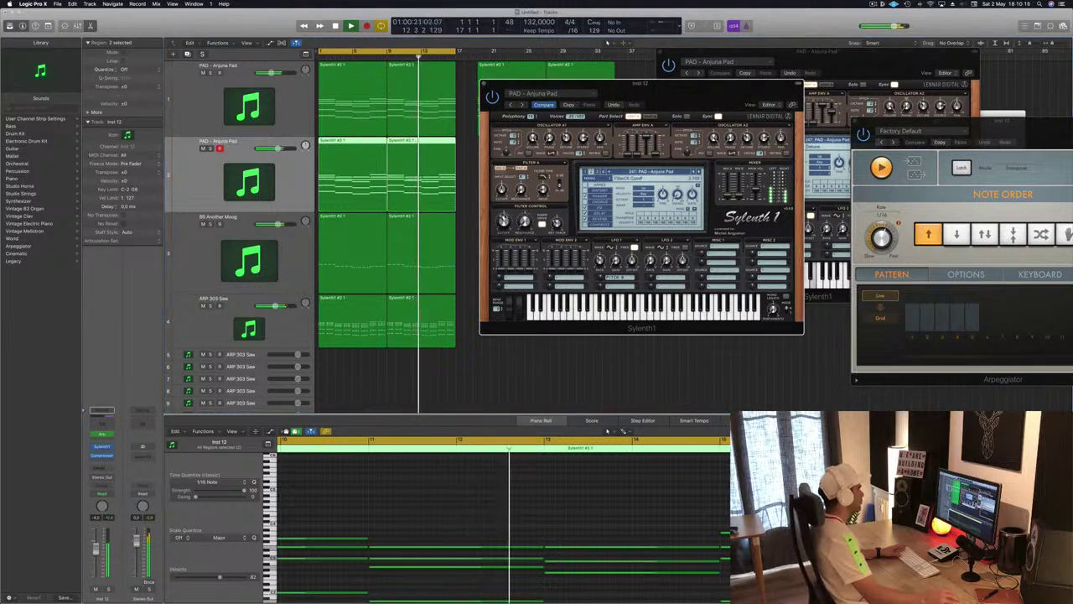
{"action": "left_click_drag", "start_coordinate": [686, 92], "coordinate": [697, 144]}
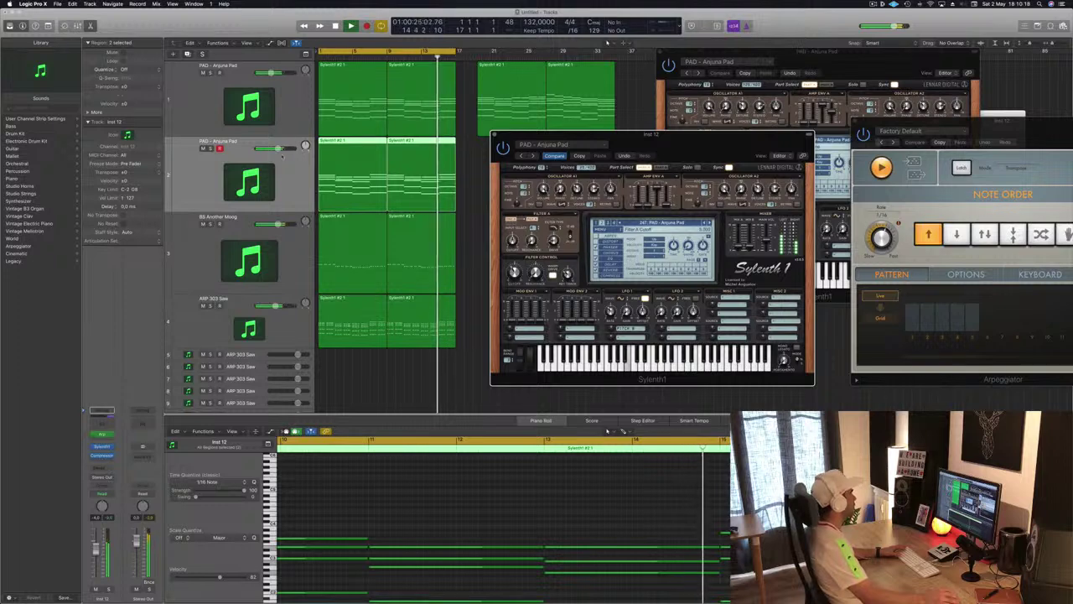
- Stop playback and delete the lowest chord notes from the first region of the arpeggiated pad track
{"action": "left_click", "coordinate": [363, 142]}
{"action": "key", "text": "space"}
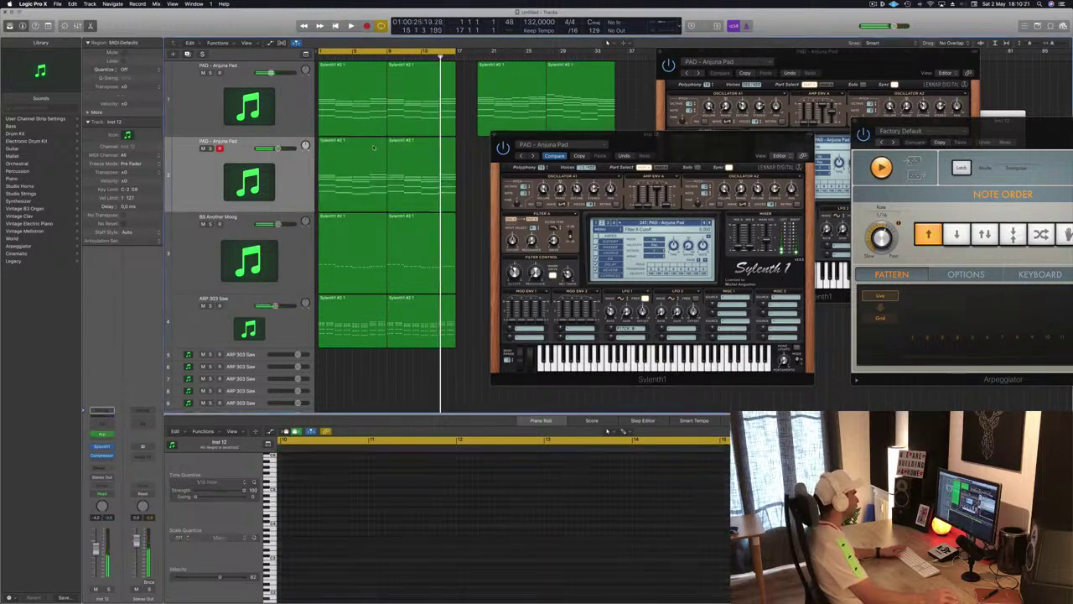
{"action": "left_click", "coordinate": [365, 153]}
{"action": "scroll", "coordinate": [349, 478], "scroll_direction": "down", "scroll_amount": 5}
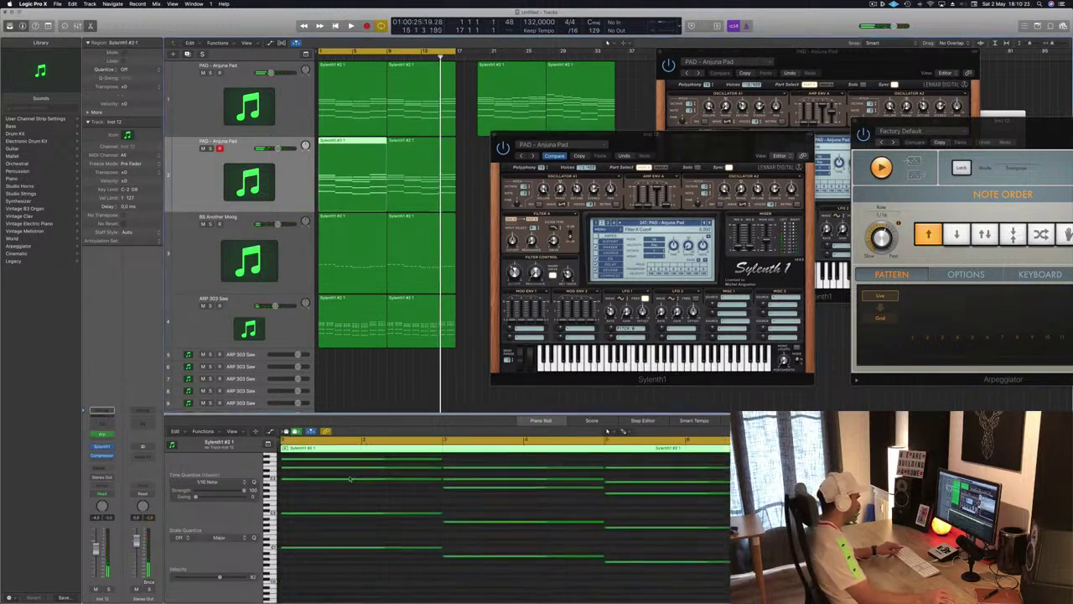
{"action": "left_click", "coordinate": [367, 515]}
{"action": "left_click_drag", "start_coordinate": [372, 555], "coordinate": [730, 512]}
{"action": "key", "text": "Delete"}
- Delete the lowest chord notes from the arpeggiated pad's second region, starting at bar 9
{"action": "left_click", "coordinate": [407, 171]}
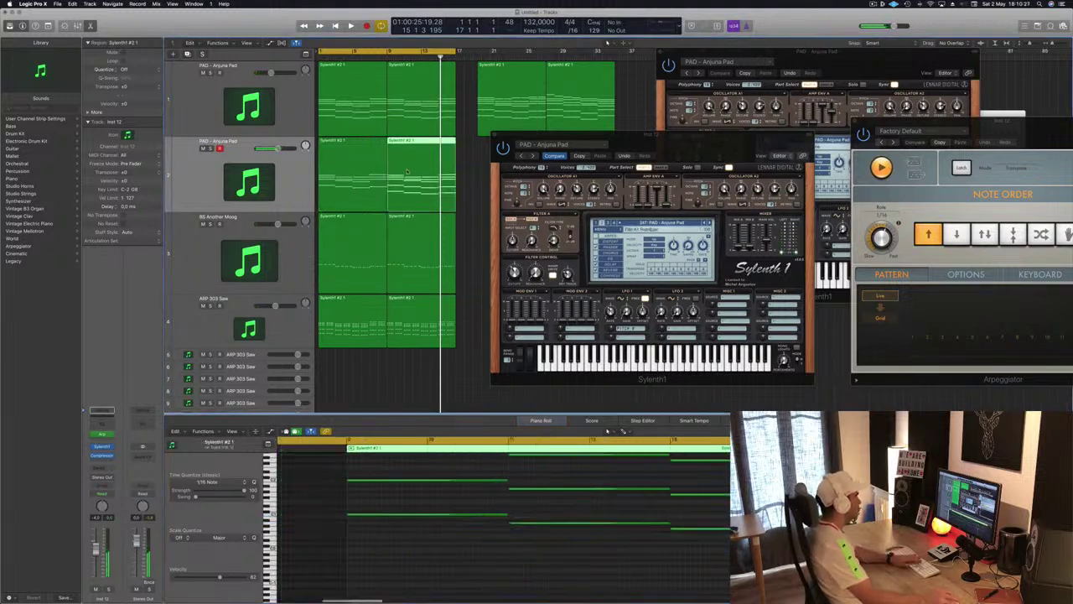
{"action": "left_click_drag", "start_coordinate": [411, 543], "coordinate": [730, 512]}
{"action": "key", "text": "Delete"}
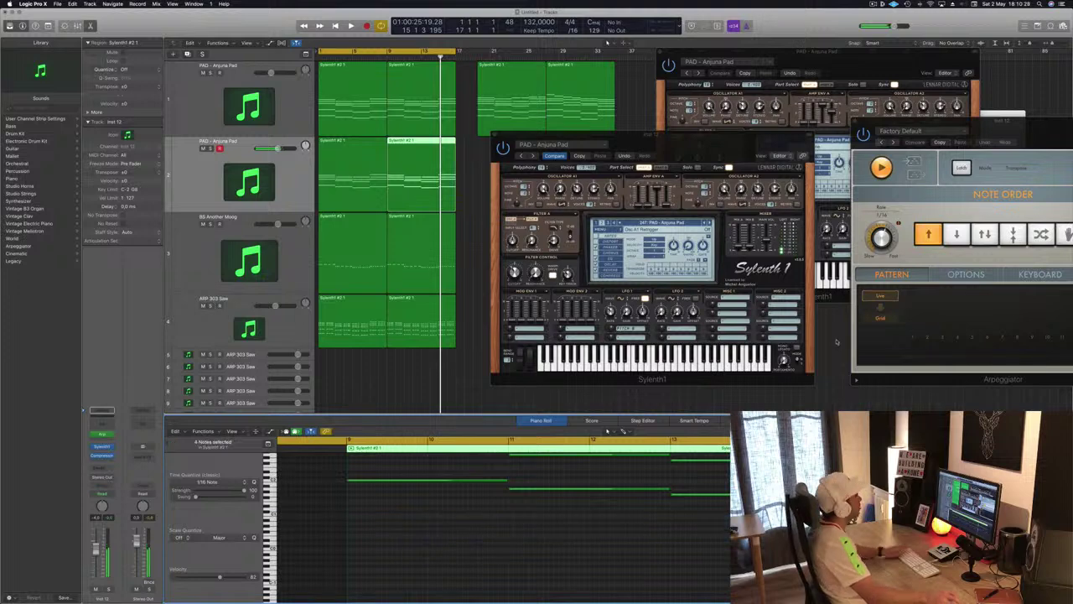
- Select both regions of the arpeggiated pad track and play them back from the start
{"action": "key", "text": "space"}
{"action": "mouse_move", "coordinate": [646, 150]}
{"action": "left_mouse_down"}
{"action": "mouse_move", "coordinate": [550, 185]}
{"action": "mouse_move", "coordinate": [724, 153]}
{"action": "mouse_move", "coordinate": [651, 153]}
{"action": "left_mouse_up"}
{"action": "left_click", "coordinate": [363, 170]}
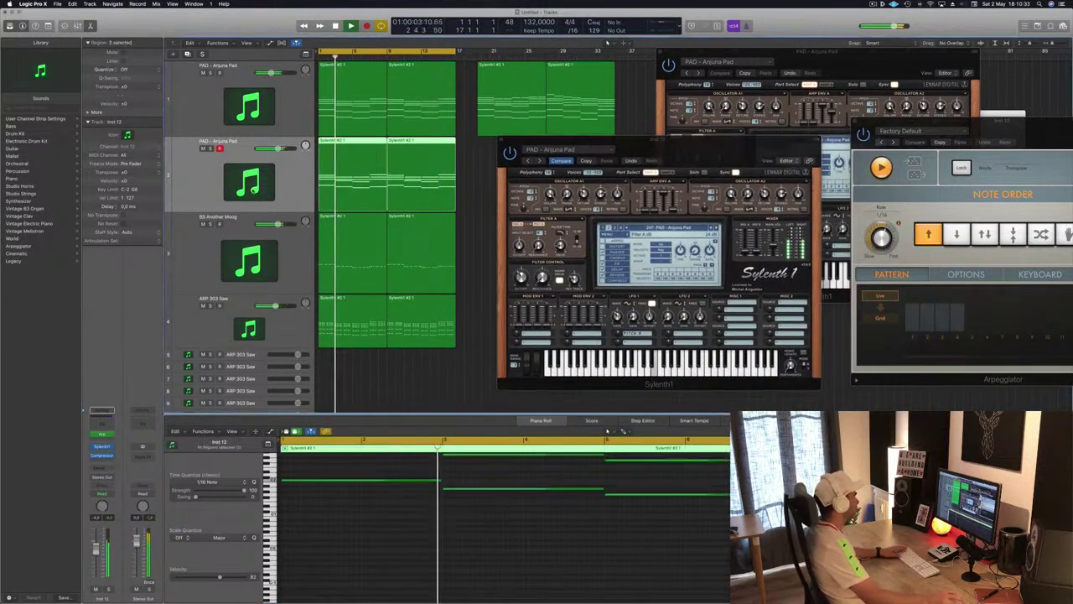
{"action": "key", "text": "Return"}
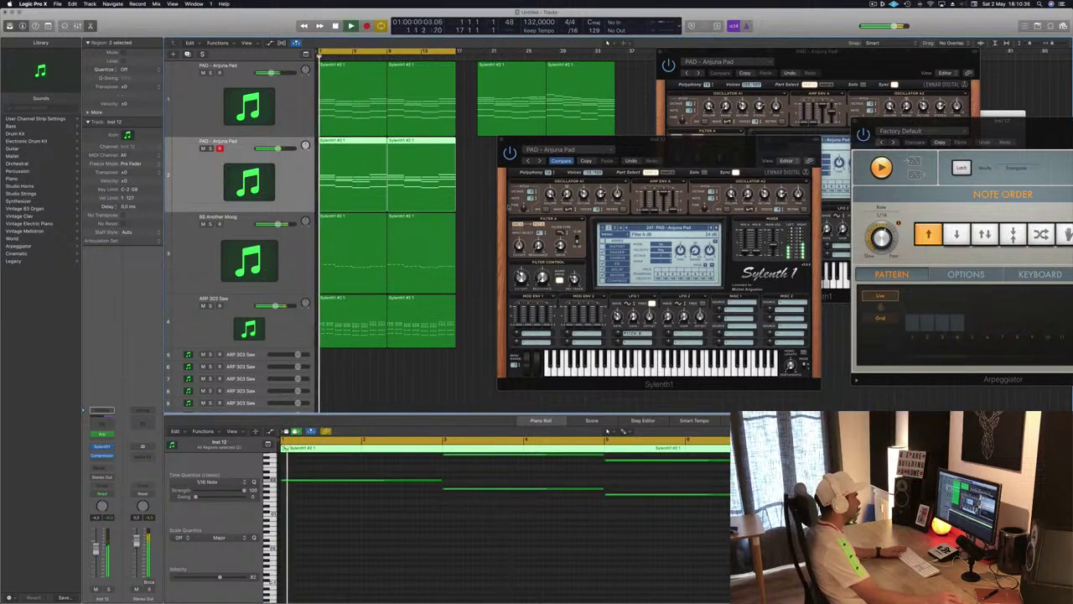
- Reopen the Arpeggiator window and arrange it beside the arpeggiated pad's Sylenth1 window, restarting playback
{"action": "left_click", "coordinate": [104, 435]}
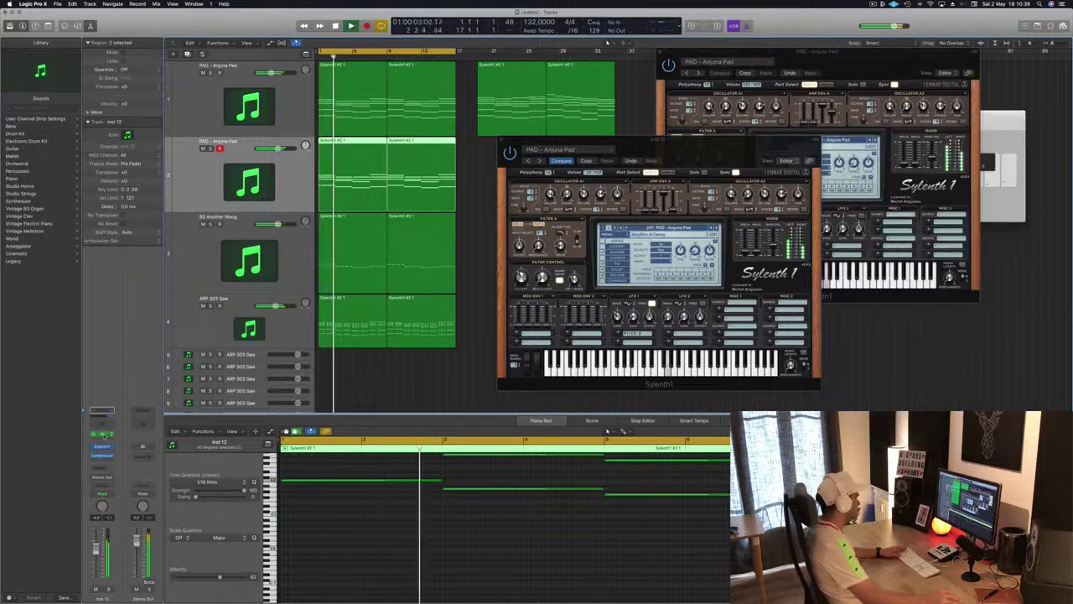
{"action": "left_click", "coordinate": [102, 435]}
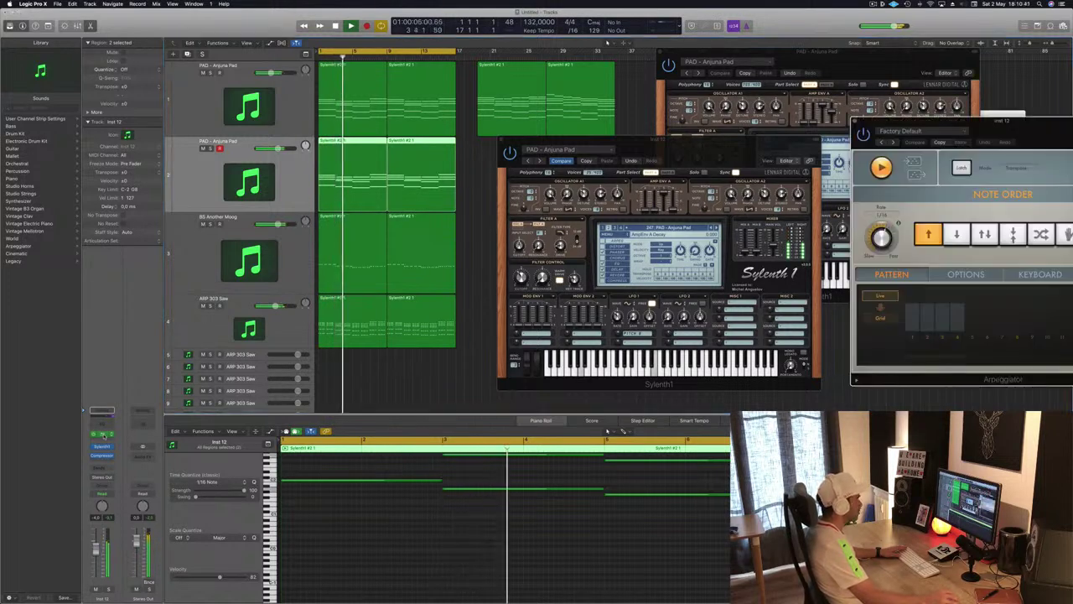
{"action": "left_click_drag", "start_coordinate": [930, 123], "coordinate": [819, 200]}
{"action": "key", "text": "space"}
{"action": "key", "text": "space"}
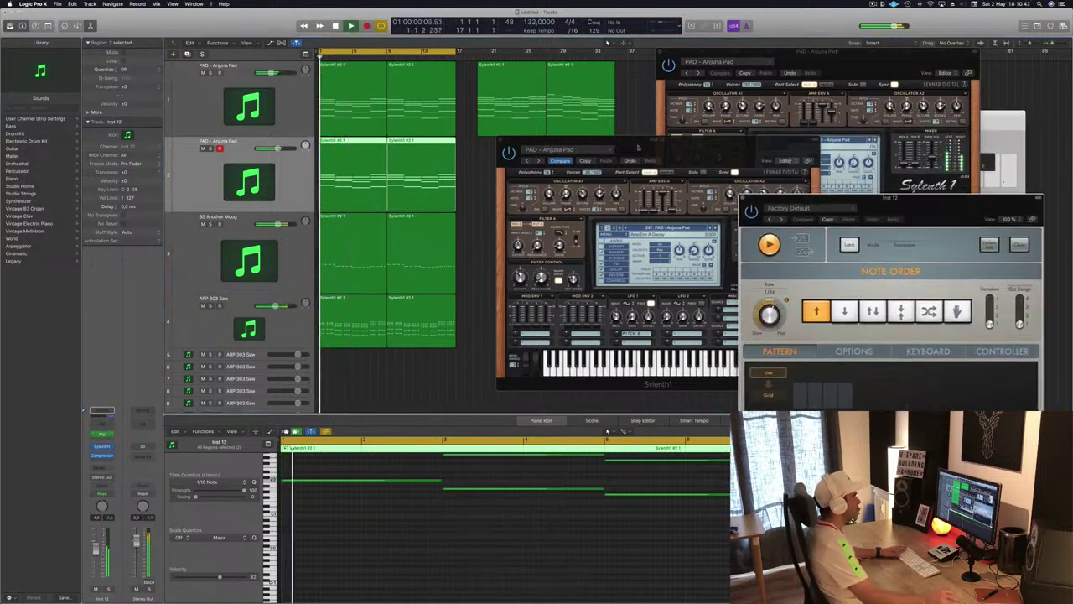
{"action": "left_click_drag", "start_coordinate": [641, 140], "coordinate": [582, 140]}
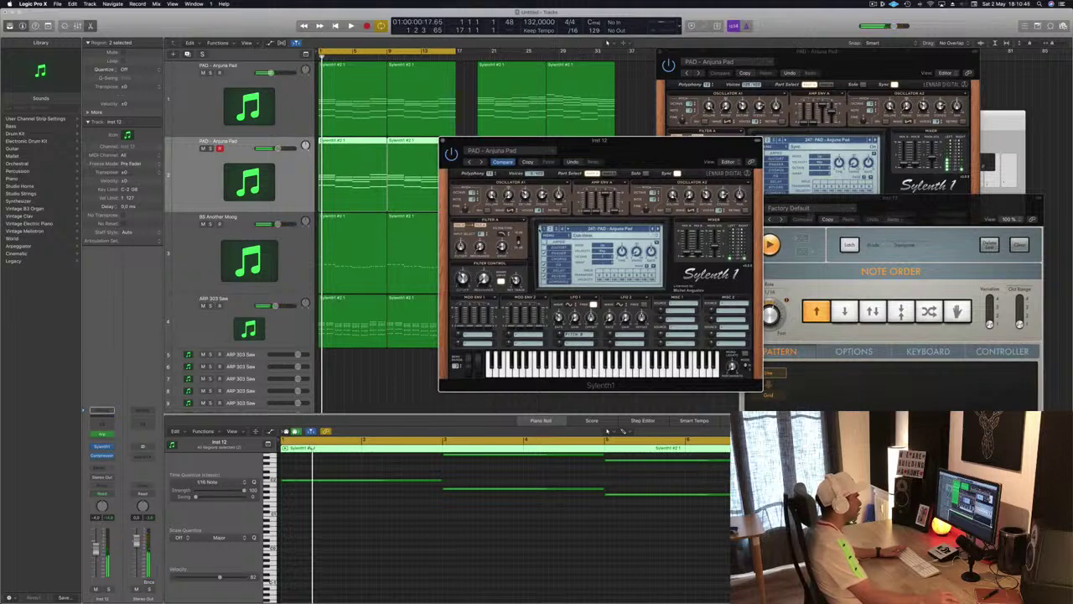
- Load the LEAD - 80's Cop preset in the arpeggiated track's Sylenth1, lower the track's volume and play it
{"action": "left_click", "coordinate": [584, 229]}
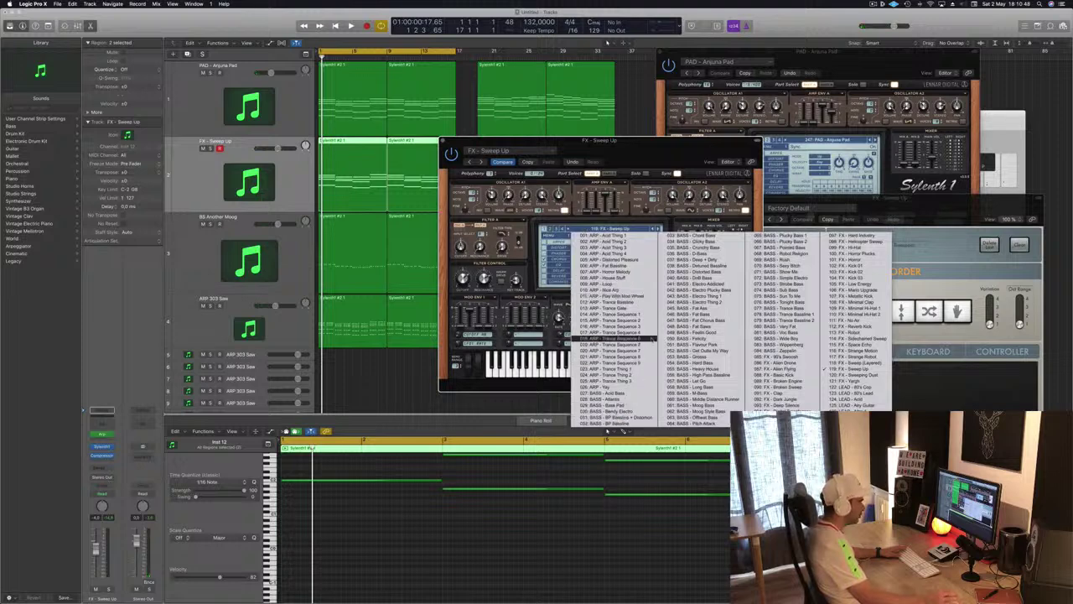
{"action": "left_click", "coordinate": [864, 388]}
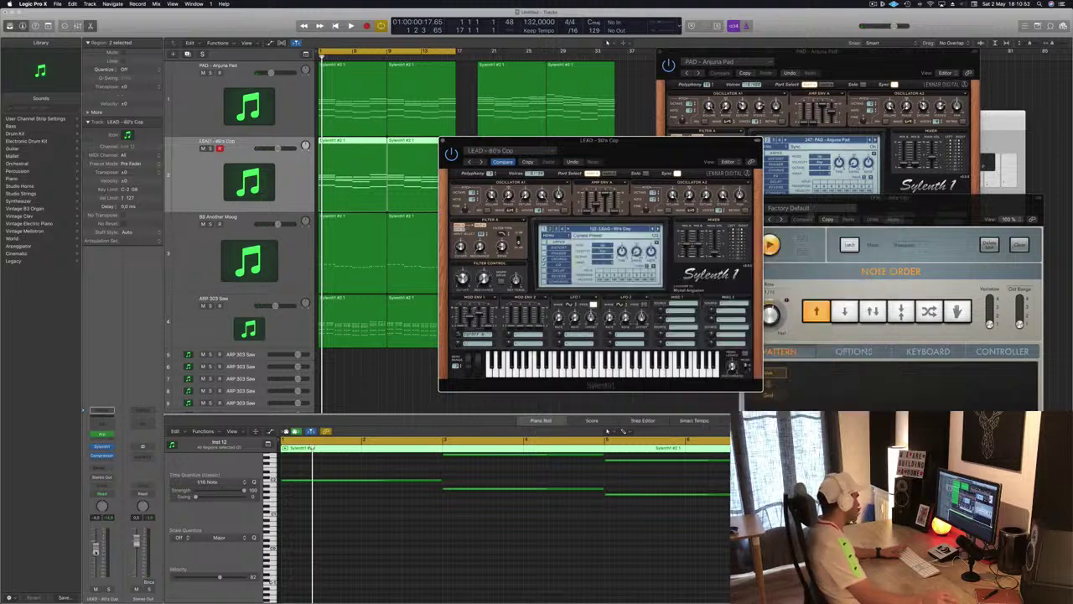
{"action": "left_click_drag", "start_coordinate": [95, 551], "coordinate": [93, 567]}
{"action": "key", "text": "space"}
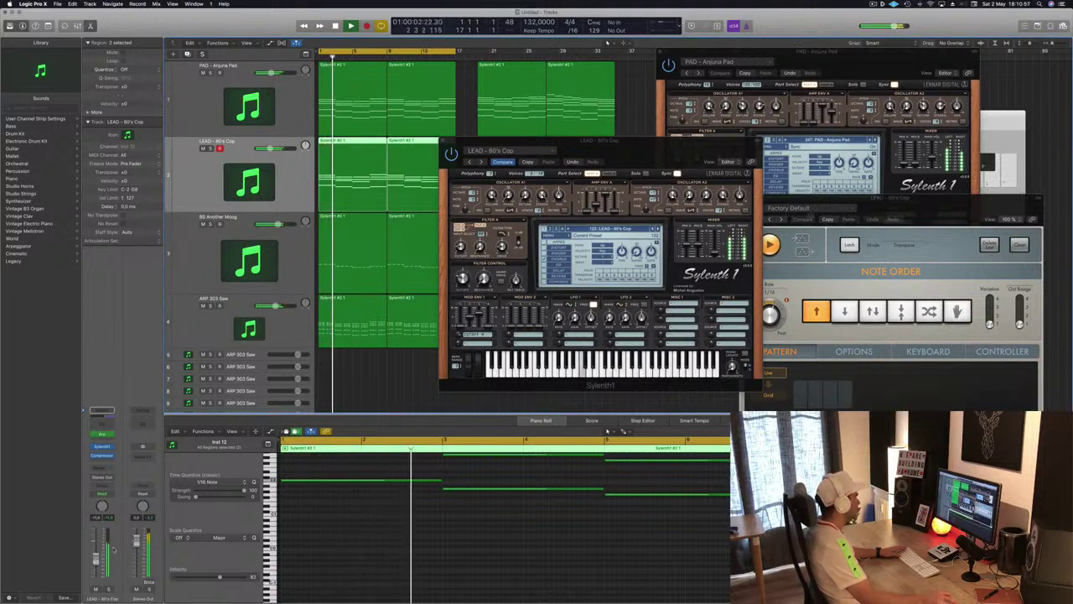
- Stop playback and transpose all notes in both arpeggiated regions up one octave
{"action": "left_click", "coordinate": [383, 541]}
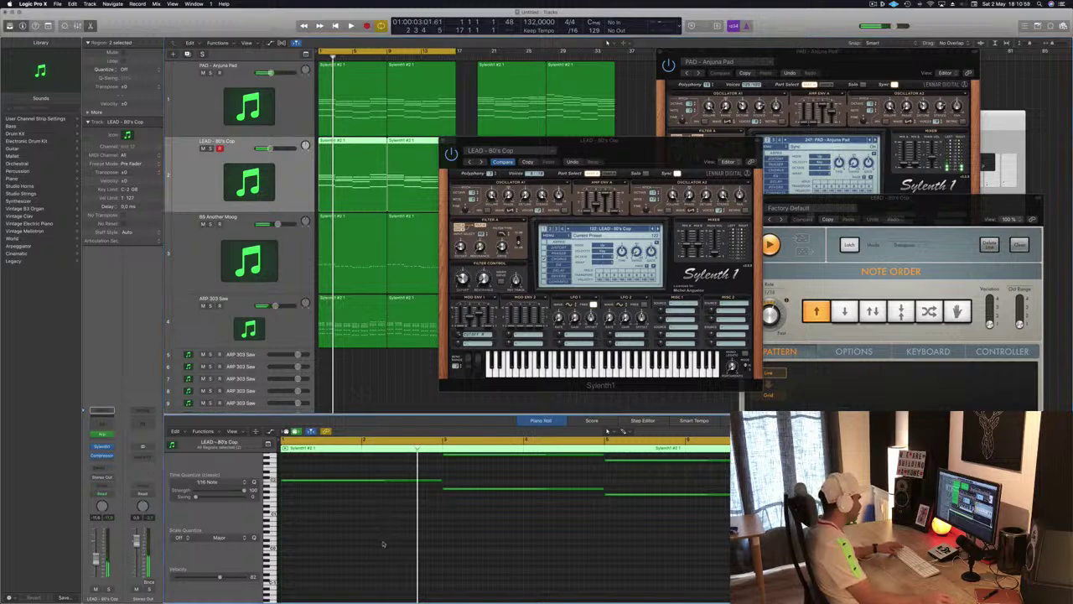
{"action": "scroll", "coordinate": [385, 543], "scroll_direction": "up", "scroll_amount": 5}
{"action": "key", "text": "super+Left"}
{"action": "scroll", "coordinate": [385, 544], "scroll_direction": "up", "scroll_amount": 1}
{"action": "scroll", "coordinate": [384, 543], "scroll_direction": "up", "scroll_amount": 1}
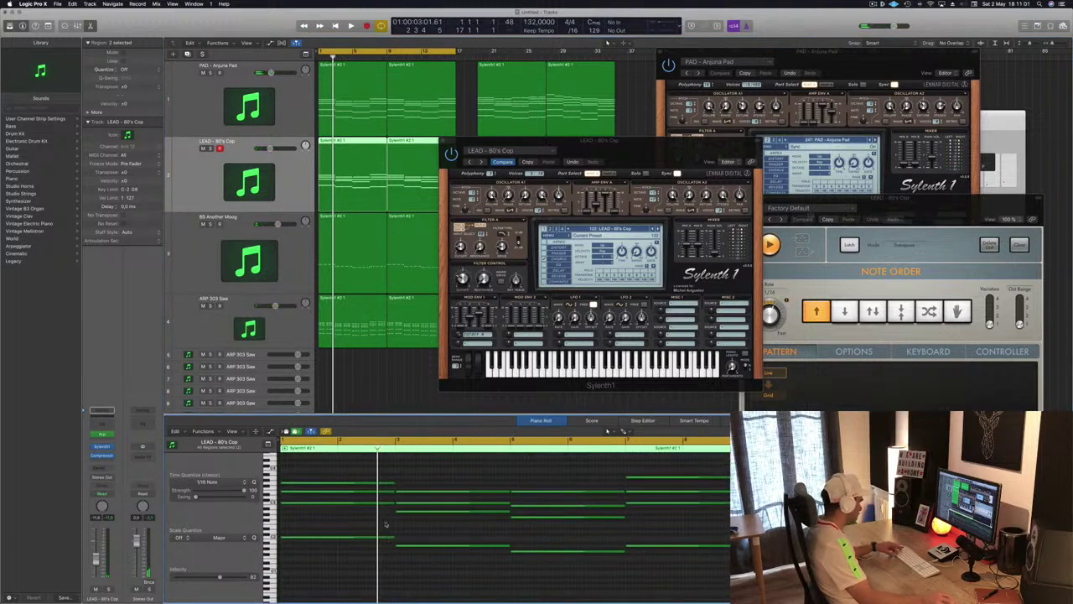
{"action": "key", "text": "super+a"}
{"action": "key", "text": "alt+shift+Up"}
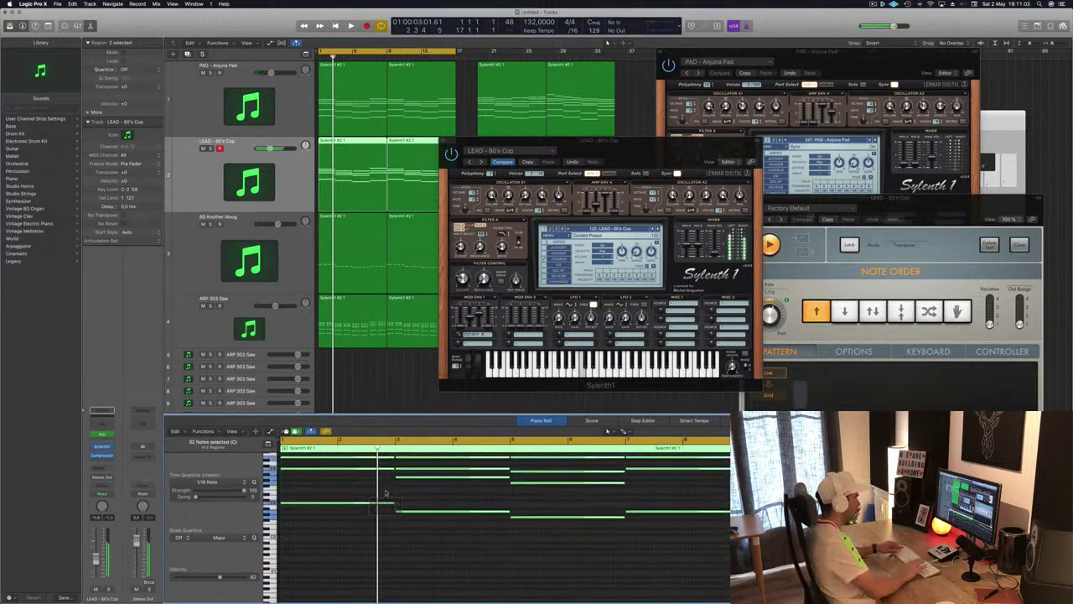
- Play the transposed lead, move Sylenth1 clear of the regions, lower the track's volume and reselect all its notes
{"action": "key", "text": "space"}
{"action": "left_click_drag", "start_coordinate": [603, 149], "coordinate": [710, 143]}
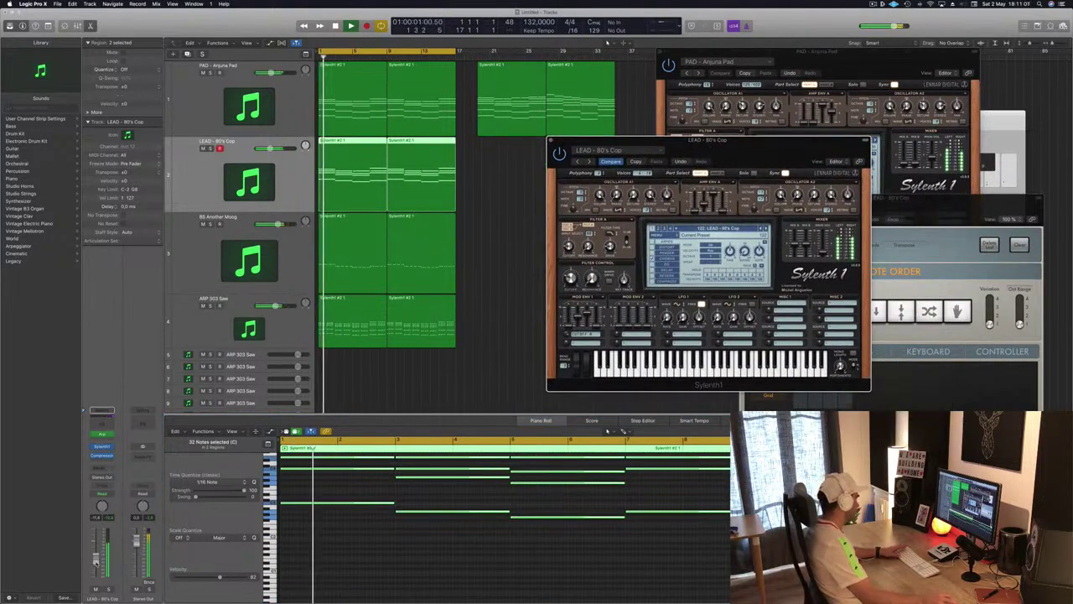
{"action": "left_click", "coordinate": [608, 431]}
{"action": "left_click", "coordinate": [358, 551]}
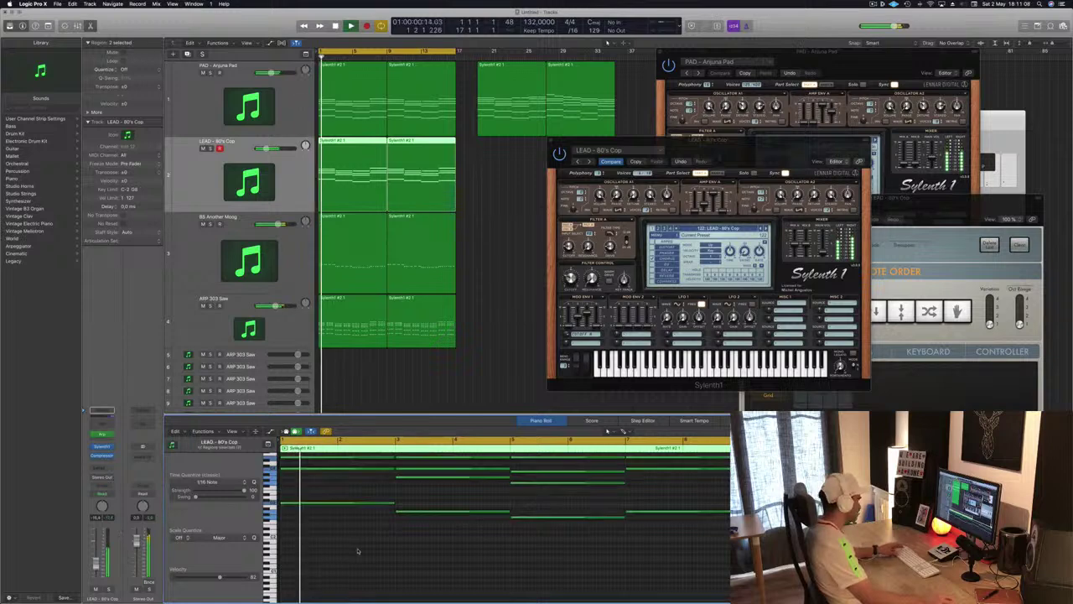
{"action": "key", "text": "super+a"}
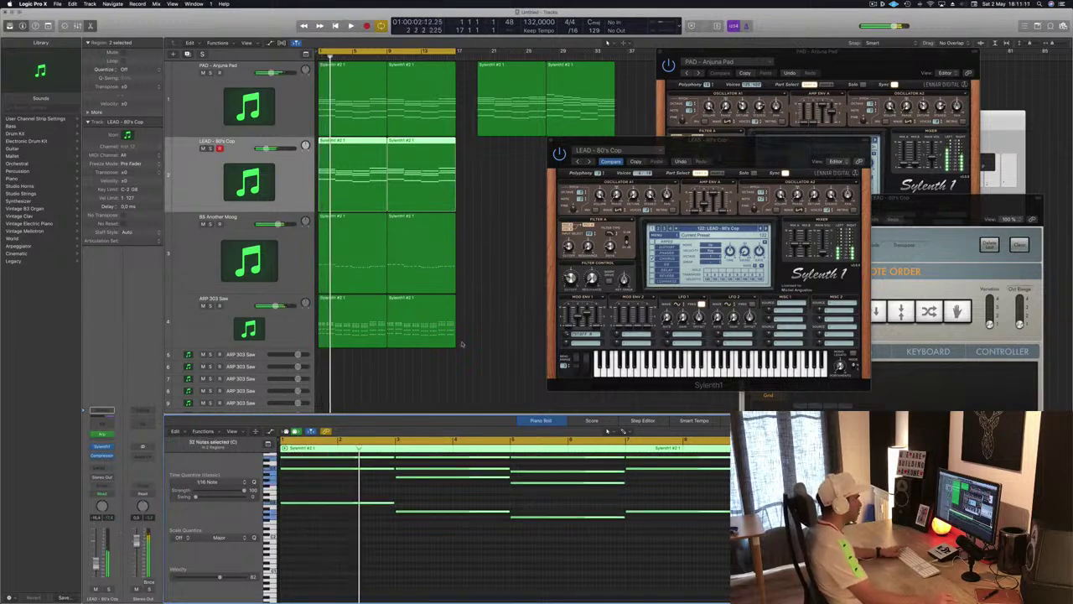
- Step Sylenth1 forward through LEAD - 80's Lead to LEAD - Airy Guitar and lower the track's volume
{"action": "left_click_drag", "start_coordinate": [766, 138], "coordinate": [672, 160]}
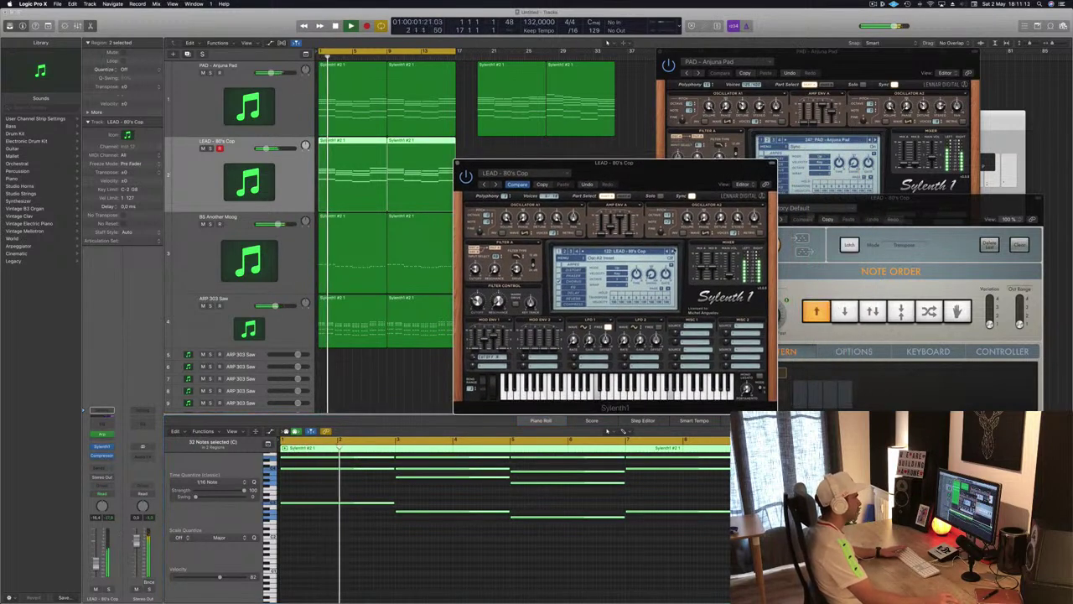
{"action": "left_click", "coordinate": [674, 251]}
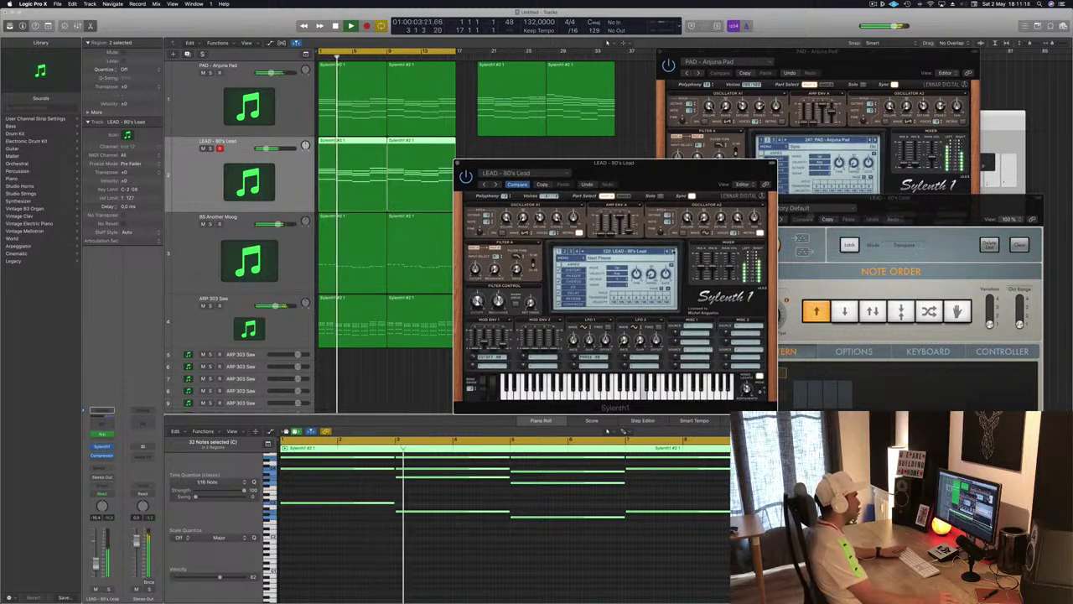
{"action": "left_click_drag", "start_coordinate": [676, 171], "coordinate": [821, 156]}
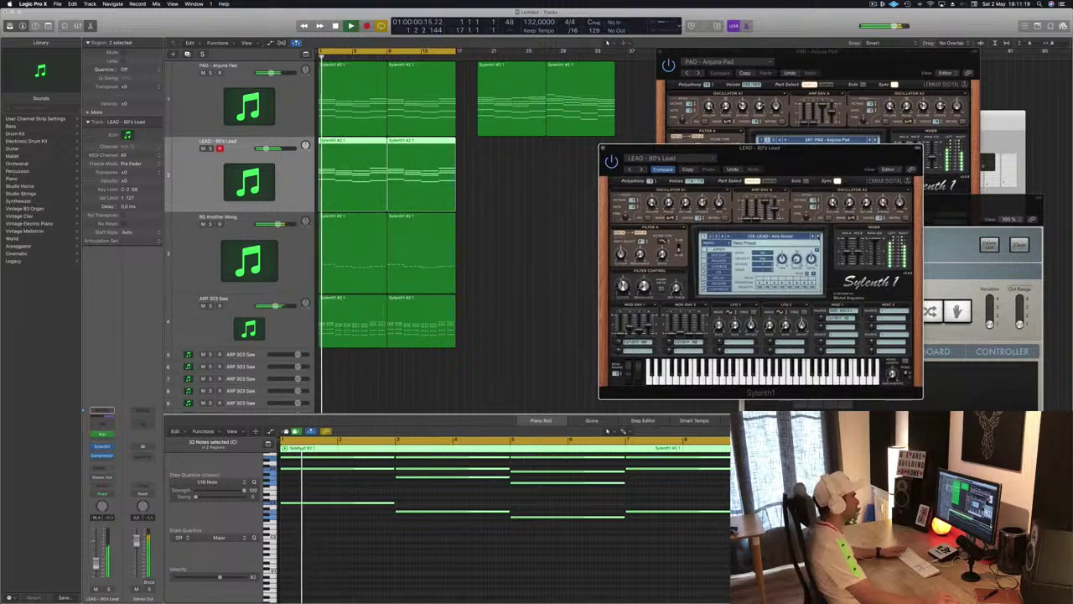
{"action": "left_click_drag", "start_coordinate": [826, 175], "coordinate": [801, 184]}
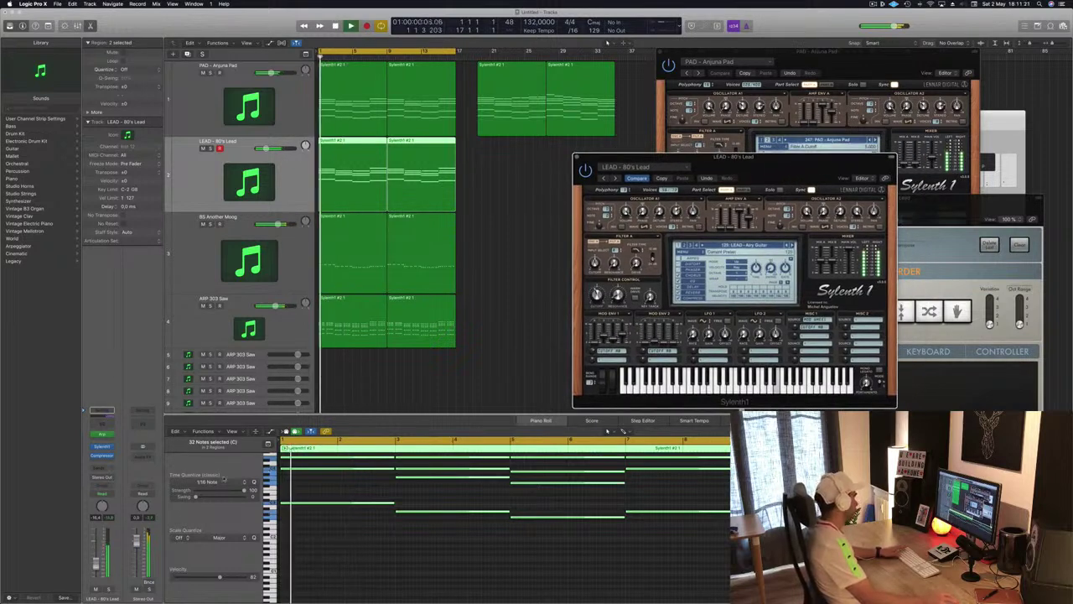
{"action": "left_click_drag", "start_coordinate": [97, 567], "coordinate": [97, 571]}
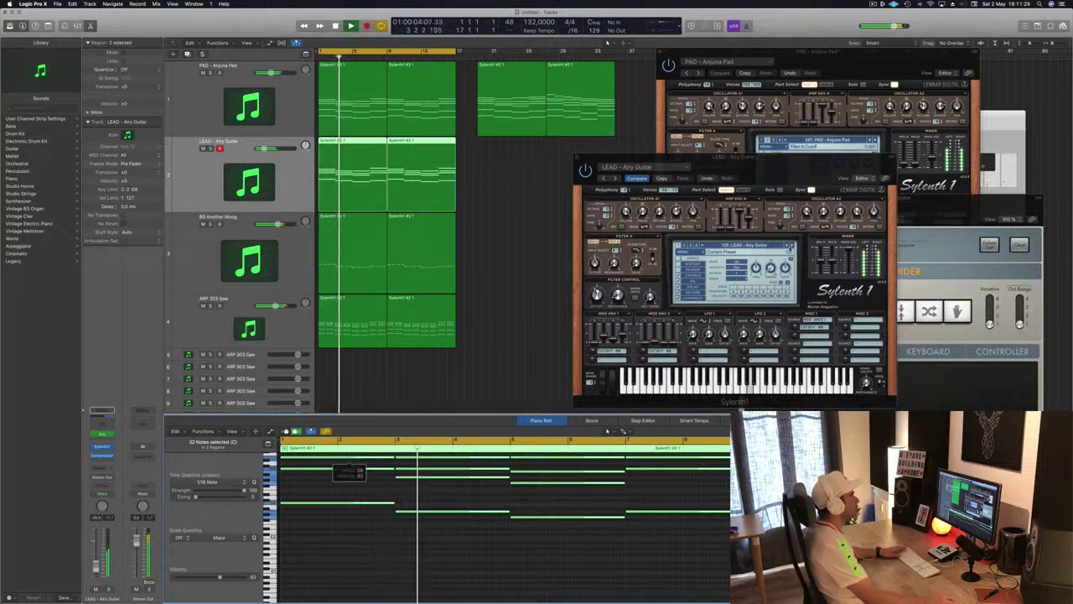
- Audition the following Sylenth1 lead presets up to LEAD - Brass, restarting playback and raising the track's volume
{"action": "left_click", "coordinate": [791, 246]}
{"action": "key", "text": "space"}
{"action": "key", "text": "space"}
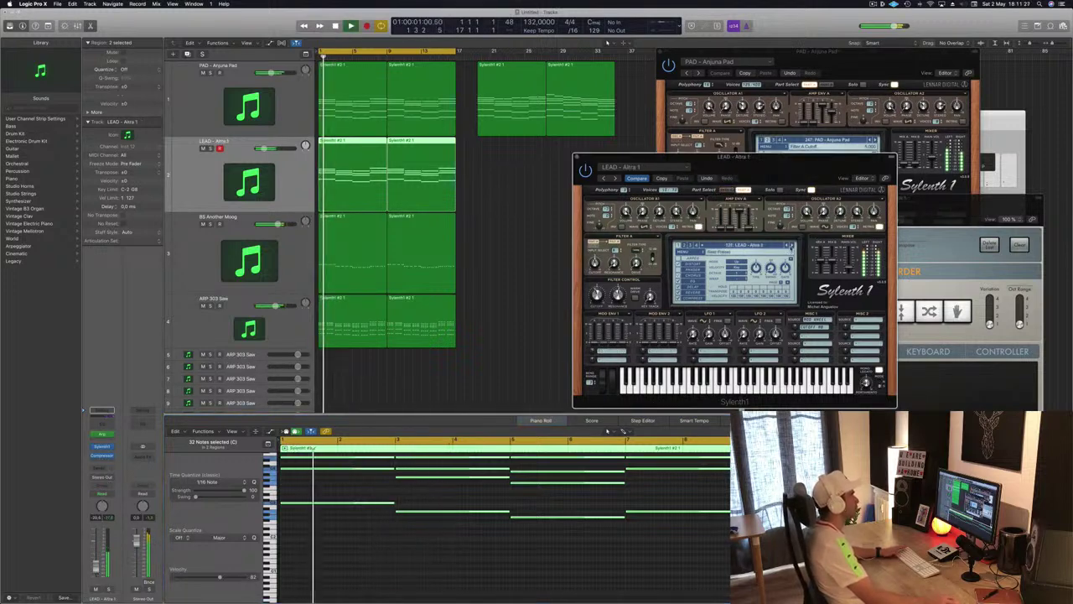
{"action": "left_click", "coordinate": [789, 246]}
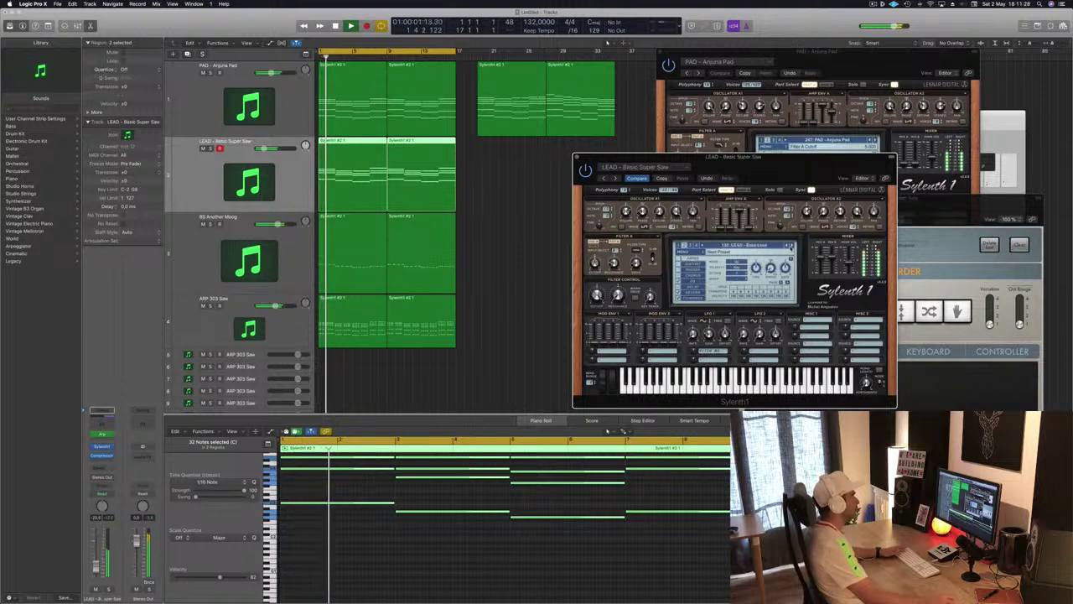
{"action": "left_click", "coordinate": [790, 246]}
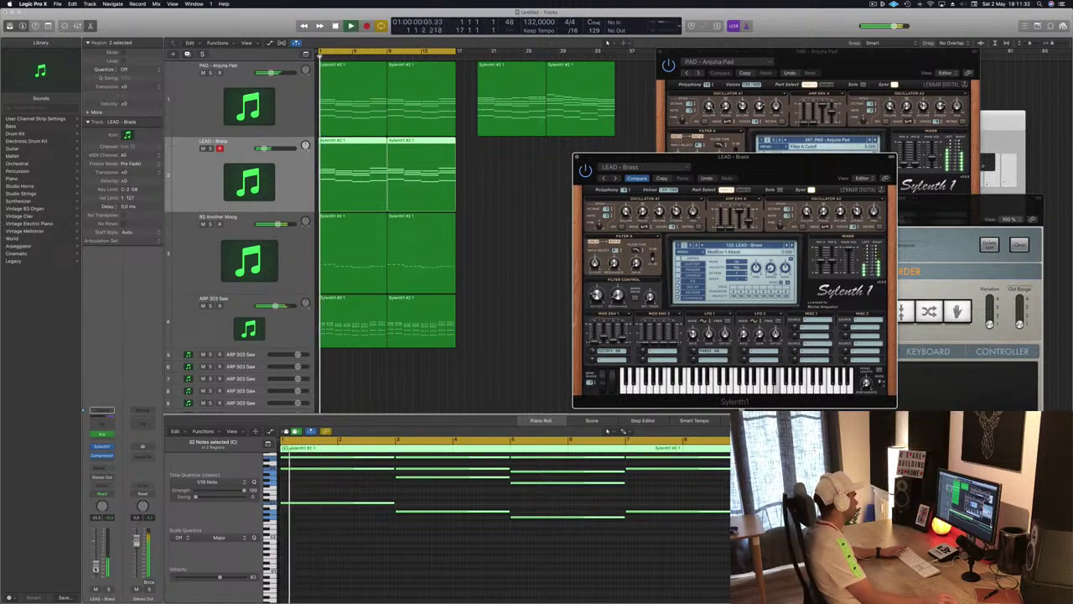
{"action": "left_click", "coordinate": [608, 430]}
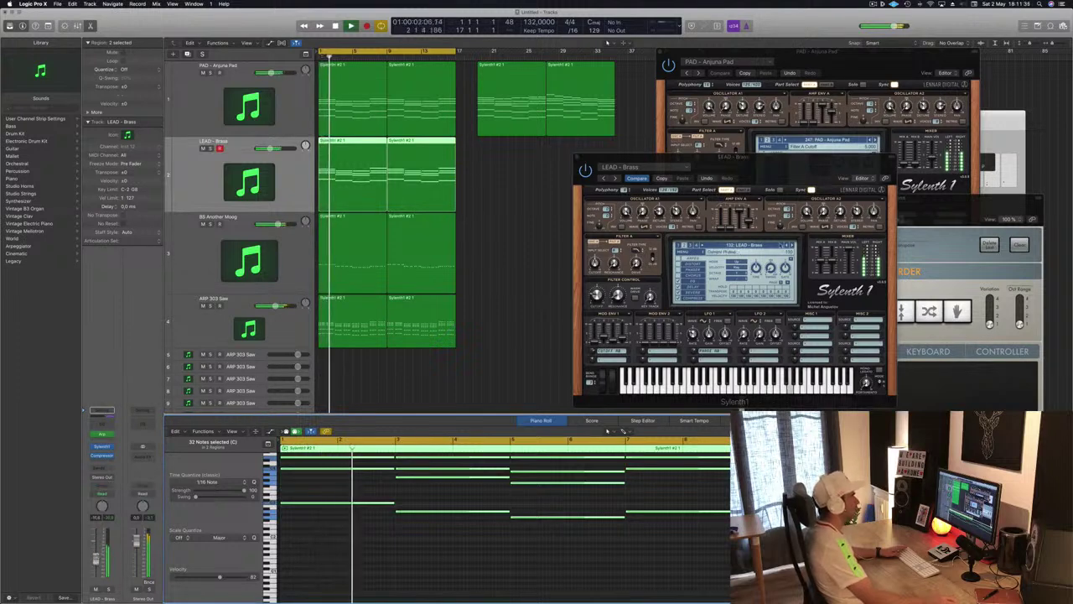
- Audition the Sylenth1 lead presets through LEAD - Burning Up and settle on LEAD - Brazil 1
{"action": "left_click", "coordinate": [790, 246]}
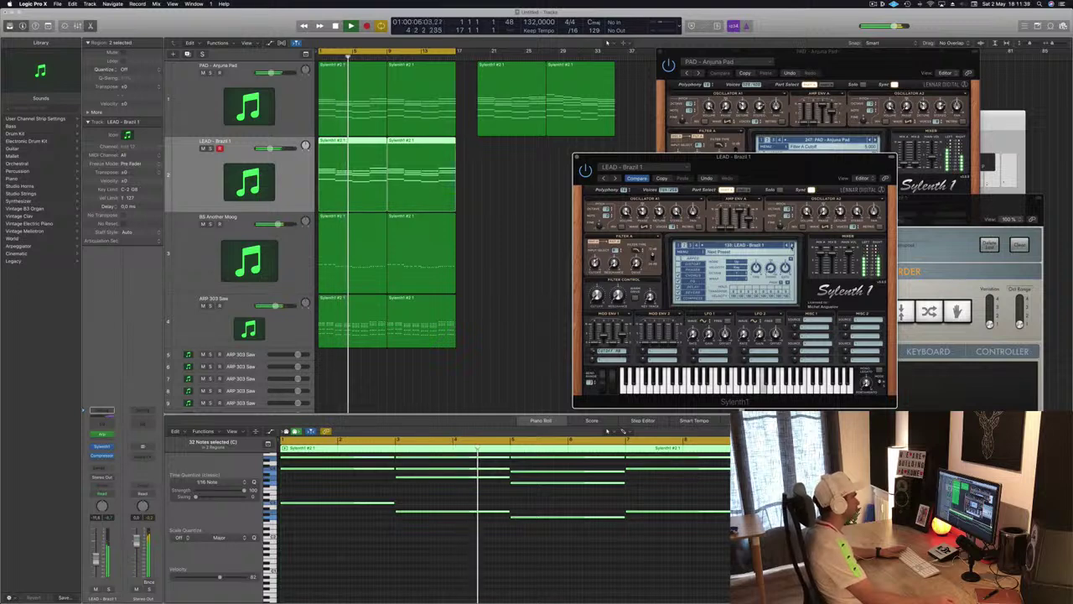
{"action": "left_click", "coordinate": [790, 246]}
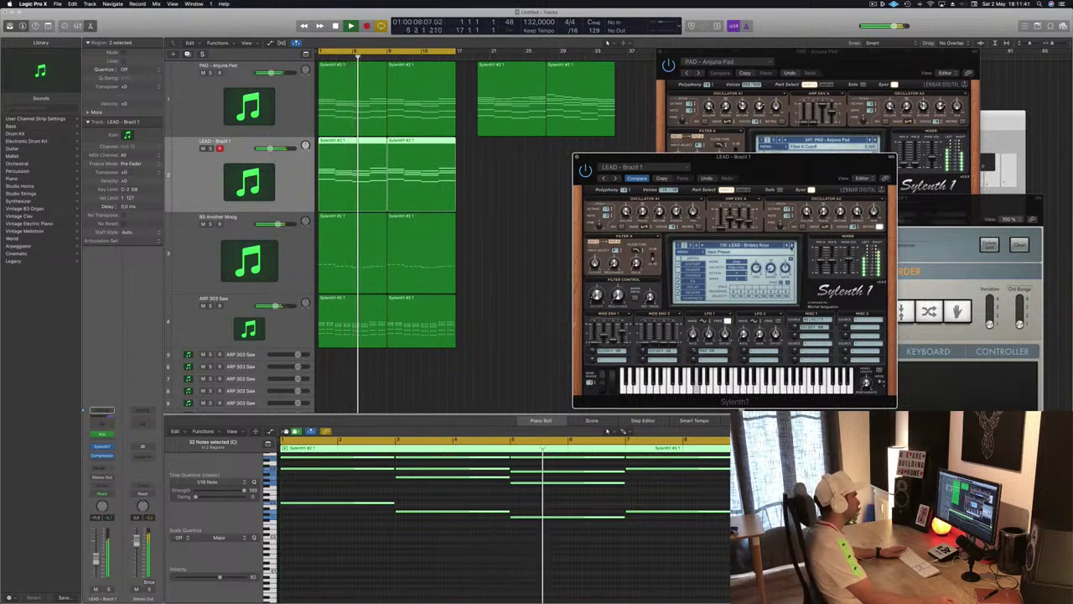
{"action": "left_click", "coordinate": [786, 246]}
{"action": "left_click", "coordinate": [786, 246]}
{"action": "left_click", "coordinate": [786, 245]}
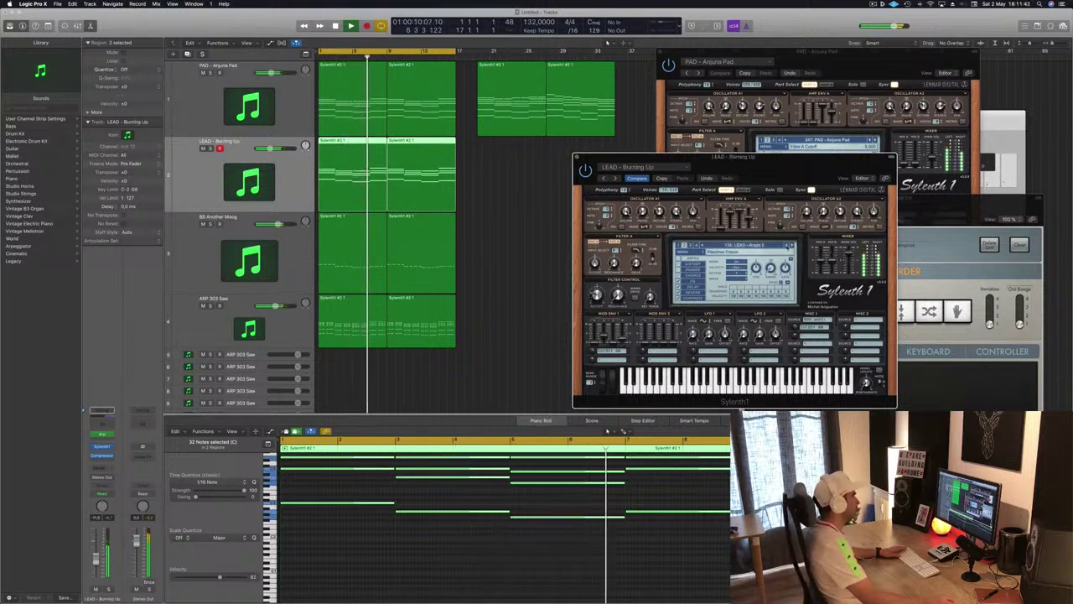
{"action": "left_click", "coordinate": [786, 246]}
- Replay the Brazil 1 lead from the start, reposition its Sylenth1 window and lower the track's volume
{"action": "key", "text": "Return"}
{"action": "left_click", "coordinate": [292, 197]}
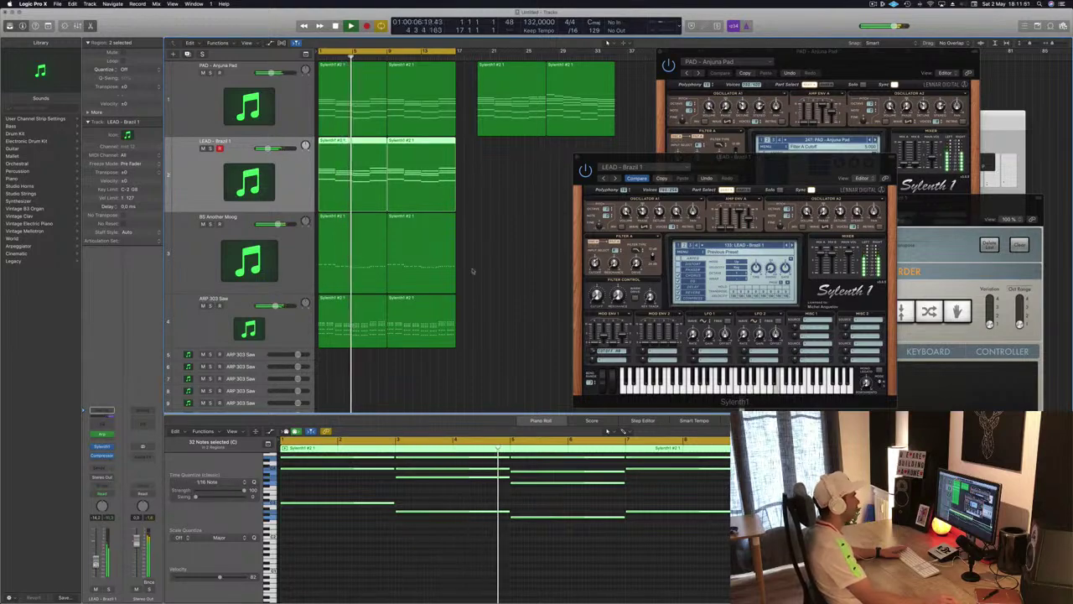
{"action": "left_click_drag", "start_coordinate": [820, 157], "coordinate": [760, 149]}
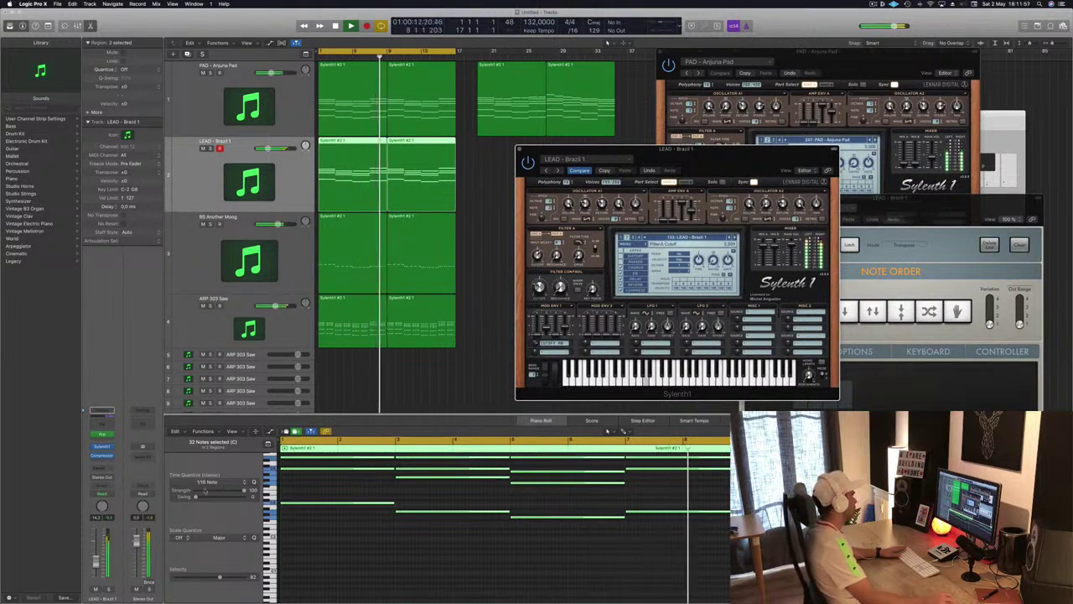
{"action": "left_click_drag", "start_coordinate": [96, 565], "coordinate": [96, 572]}
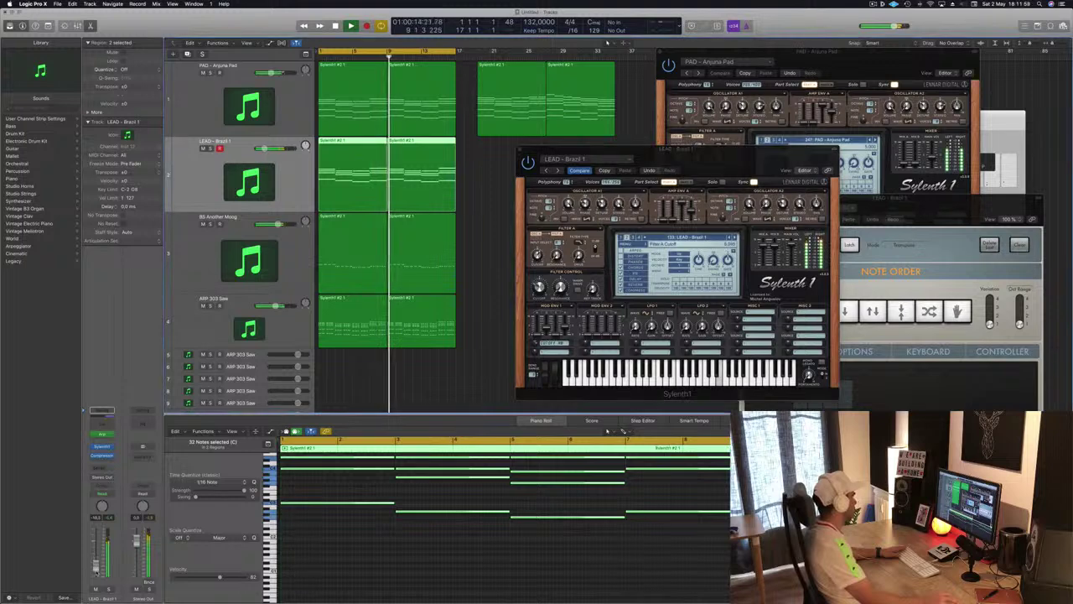
- Open the Brazil 1 track's Compressor, adjust its settings with the window clear of the regions, and close it
{"action": "left_click", "coordinate": [101, 455]}
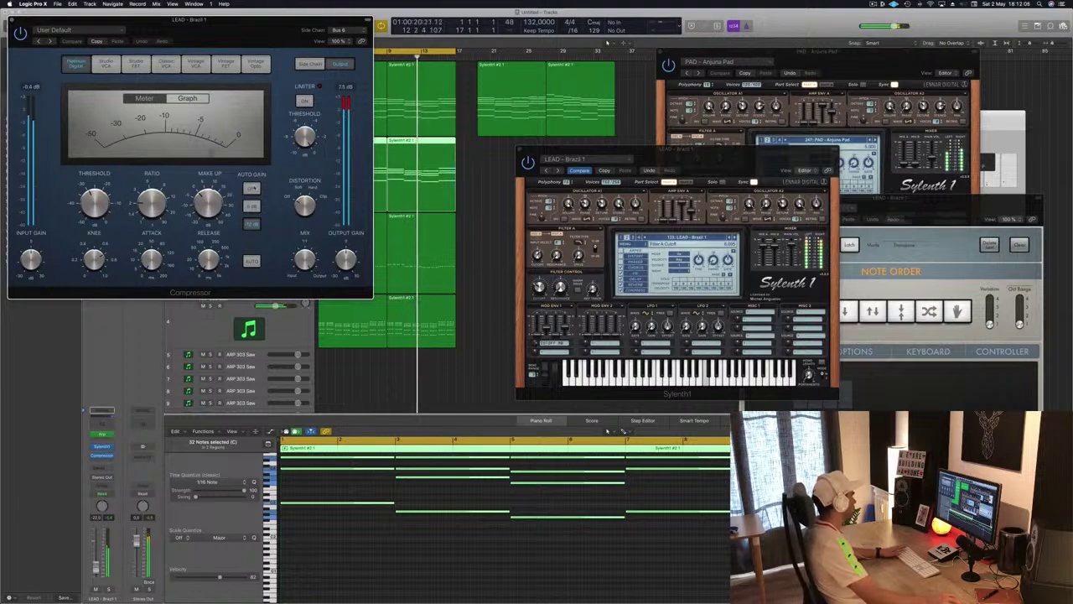
{"action": "left_click_drag", "start_coordinate": [249, 48], "coordinate": [1030, 207]}
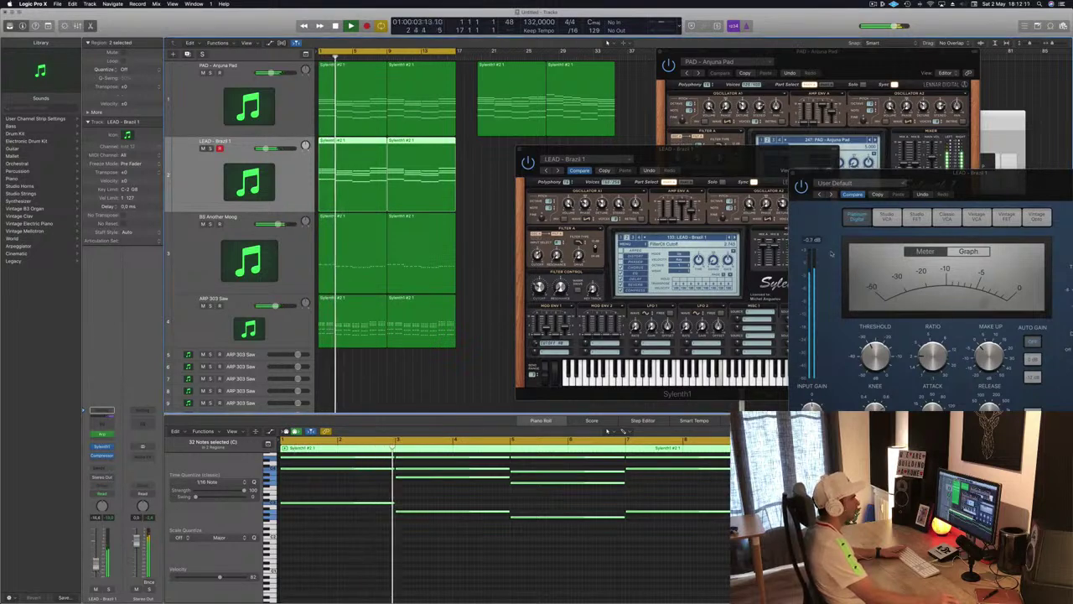
{"action": "left_click_drag", "start_coordinate": [922, 175], "coordinate": [683, 197]}
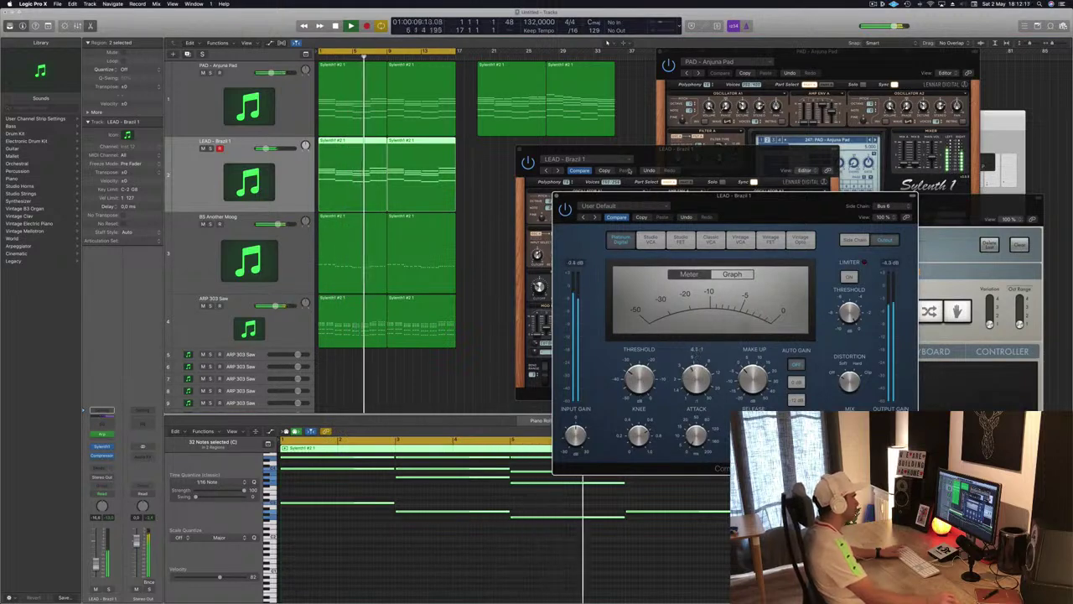
{"action": "key", "text": "Return"}
{"action": "left_click", "coordinate": [557, 196]}
- Reposition the Brazil 1 Sylenth1 window beside the regions and lower the track's volume slightly
{"action": "left_click_drag", "start_coordinate": [579, 150], "coordinate": [649, 119]}
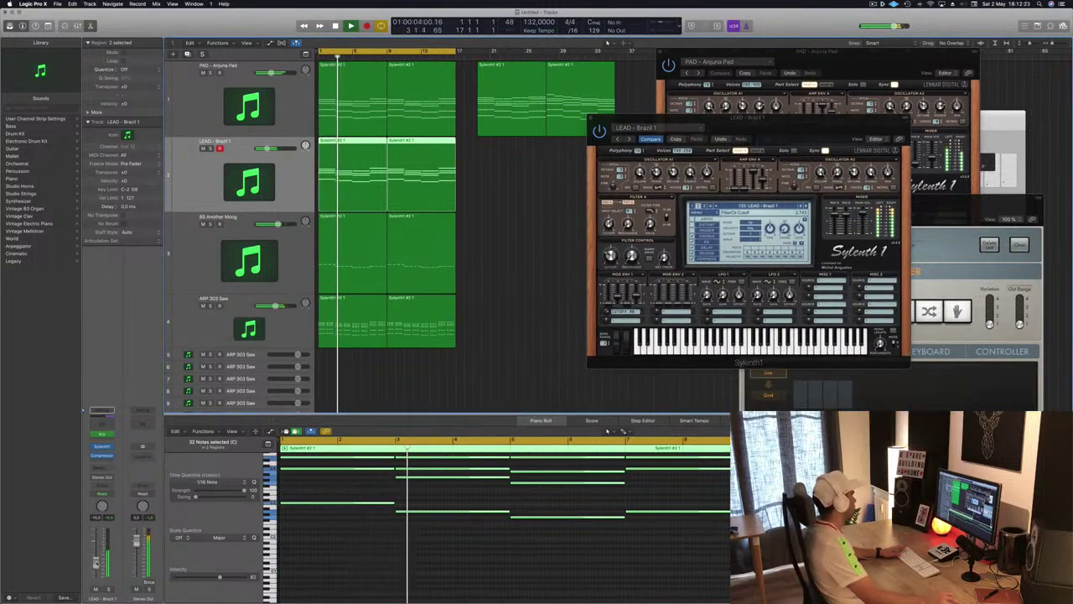
{"action": "left_click_drag", "start_coordinate": [650, 118], "coordinate": [593, 131]}
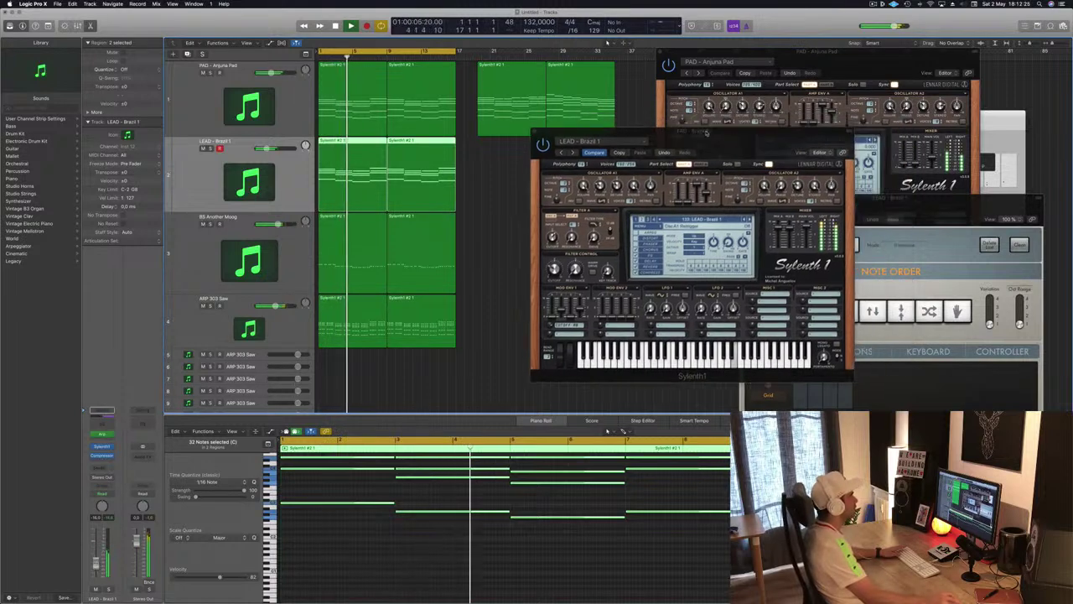
- Return playback to the start and close the Brazil 1 Sylenth1 window
{"action": "key", "text": "Return"}
{"action": "left_click", "coordinate": [534, 131]}
{"action": "key", "text": "space"}
- Add a Channel EQ to the ARP 303 Saw track, cut its lows below about 200 Hz and close the EQ
{"action": "left_click", "coordinate": [296, 333]}
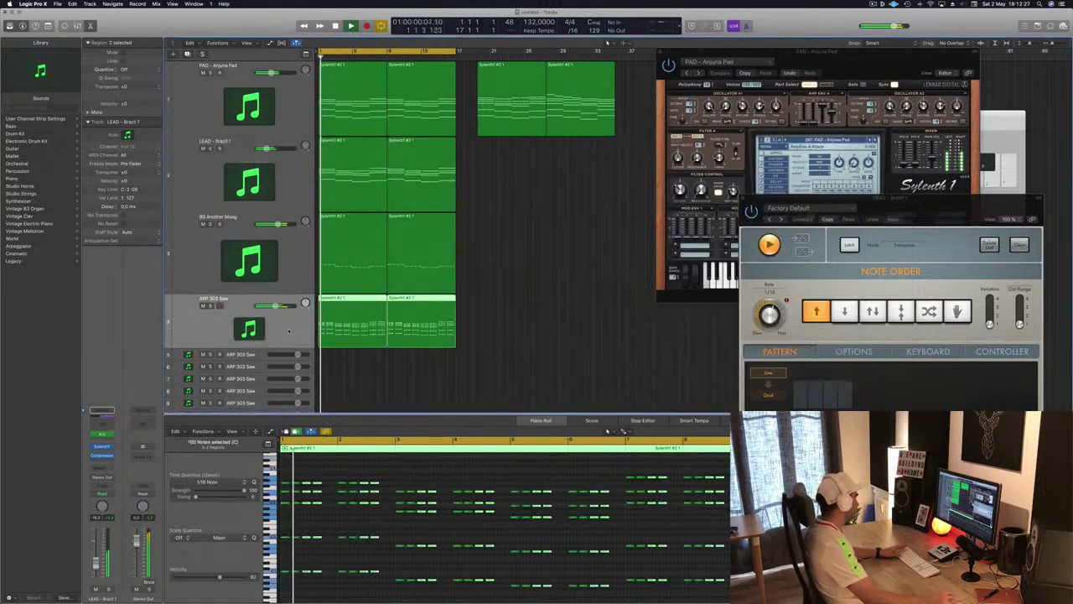
{"action": "key", "text": "space"}
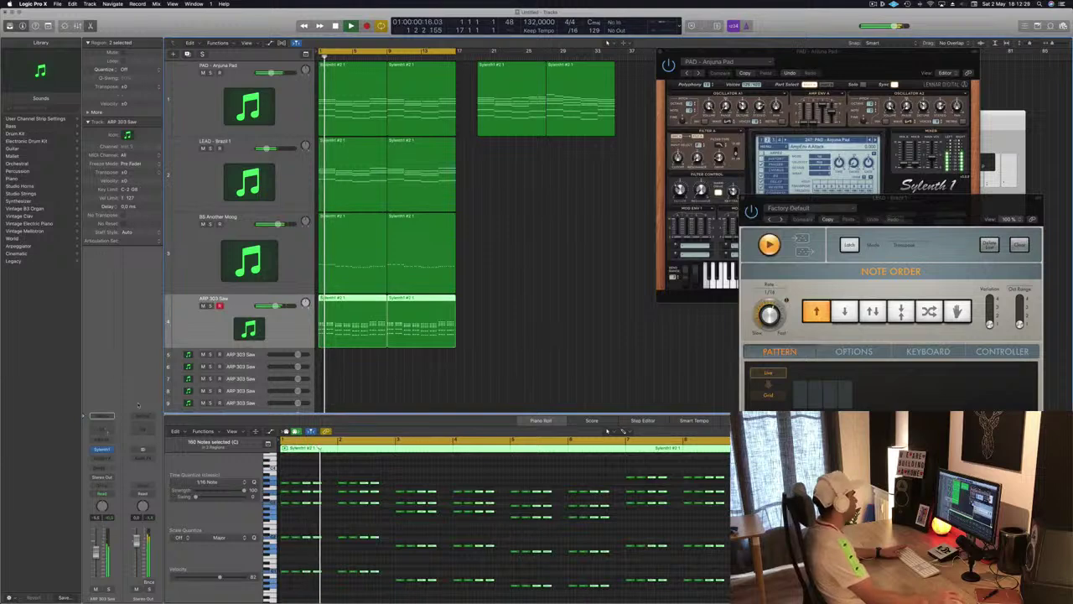
{"action": "left_click", "coordinate": [102, 428]}
{"action": "left_click_drag", "start_coordinate": [68, 161], "coordinate": [202, 156]}
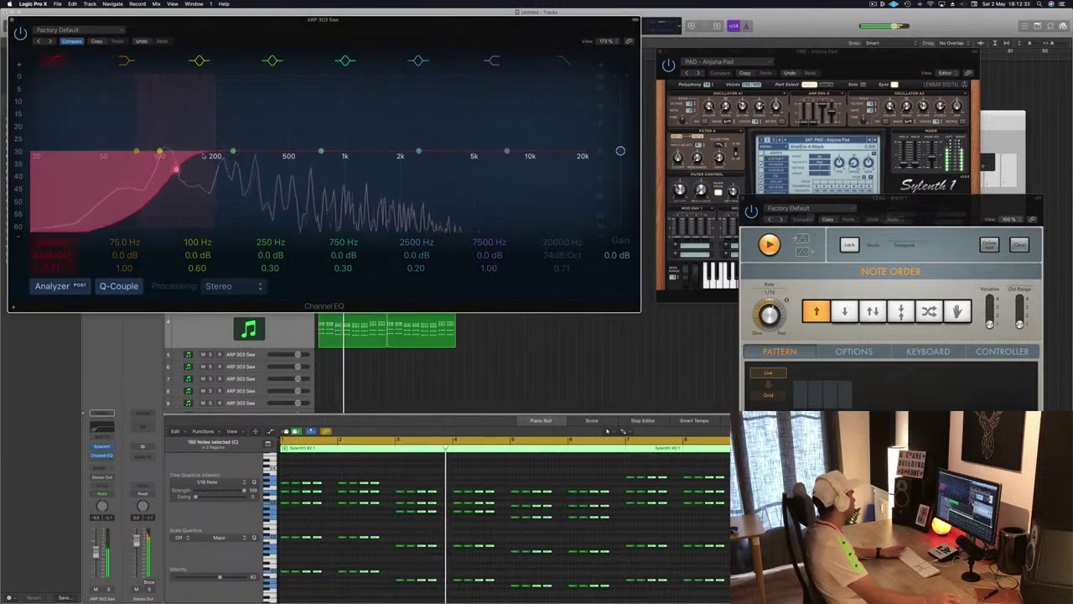
{"action": "left_click", "coordinate": [12, 20]}
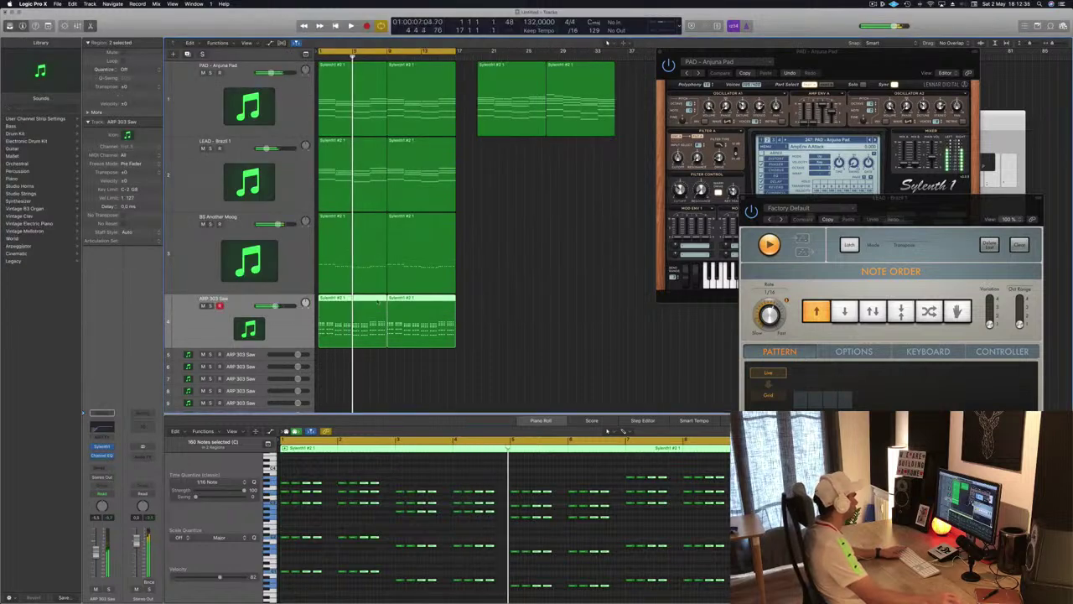
- Replay from the start, adjust the ARP 303 Saw's Sylenth1 filter cutoff, and lower the track's volume
{"action": "key", "text": "space"}
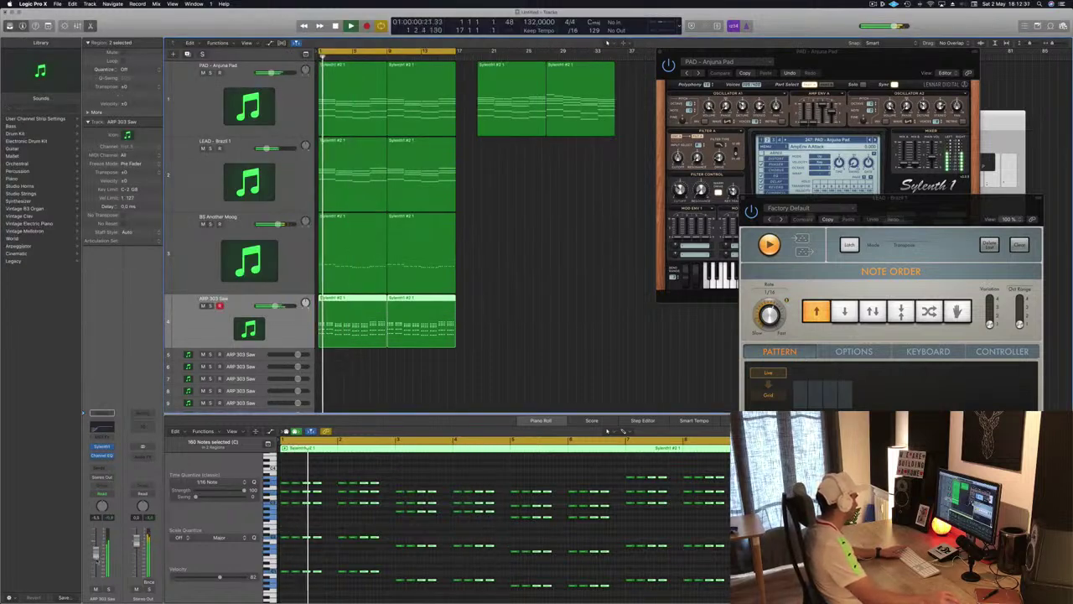
{"action": "left_click", "coordinate": [102, 448]}
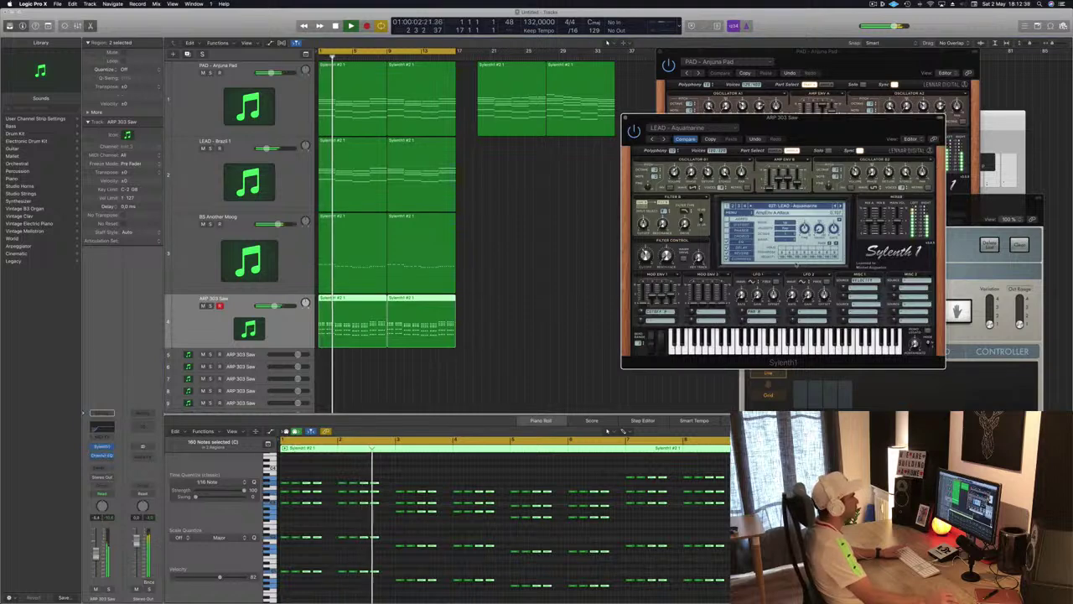
{"action": "key", "text": "Return"}
{"action": "key", "text": "Return"}
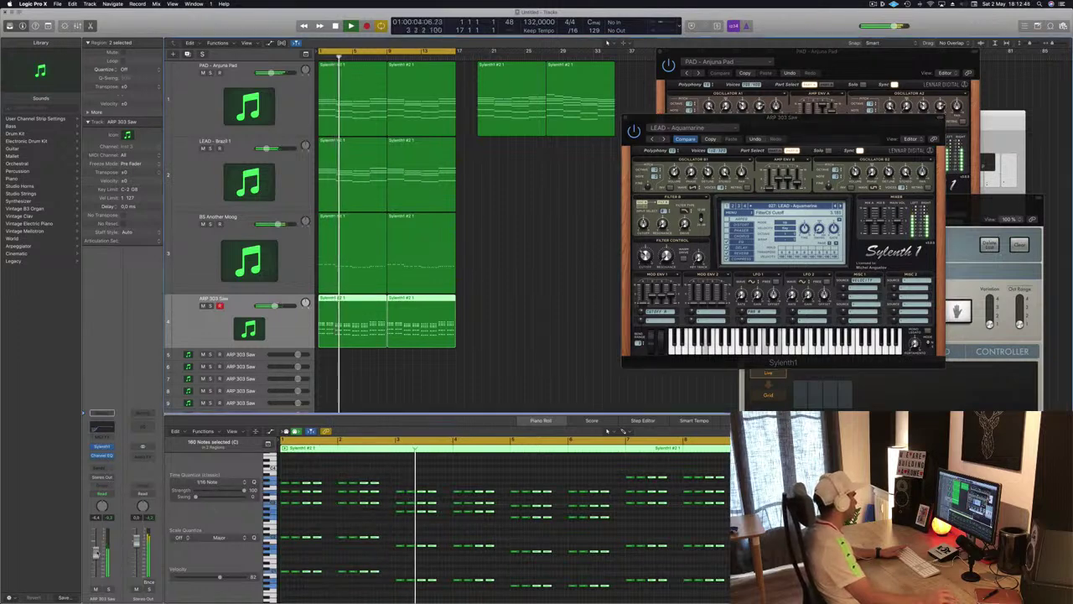
{"action": "left_click", "coordinate": [625, 117]}
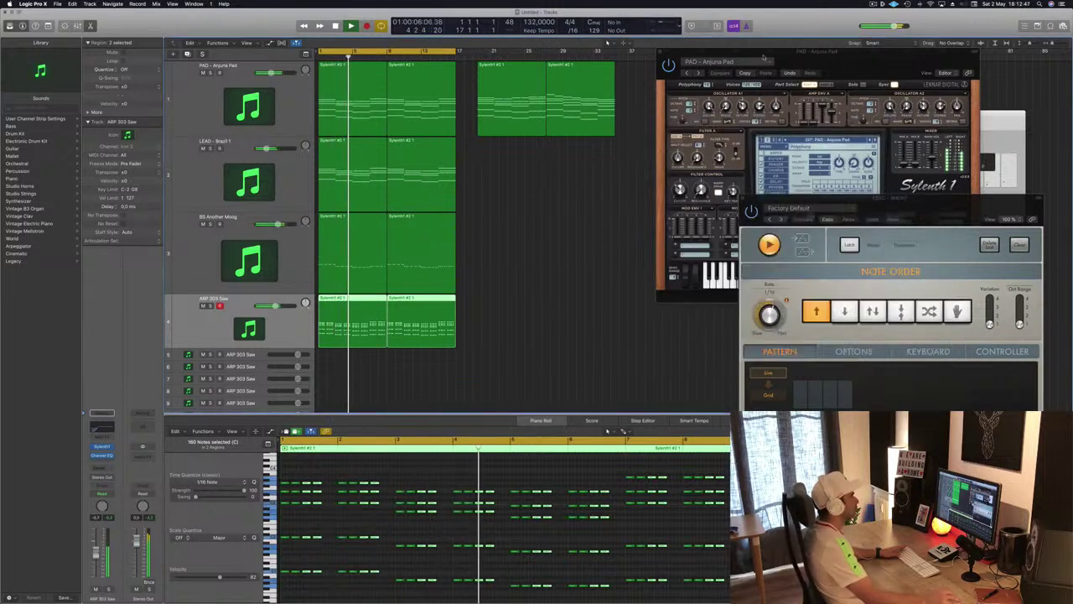
- Close the Anjuna Pad's Sylenth1 window and deselect the ARP 303 Saw regions
{"action": "left_click_drag", "start_coordinate": [755, 60], "coordinate": [786, 70]}
{"action": "left_click", "coordinate": [691, 60]}
{"action": "left_click", "coordinate": [530, 176]}
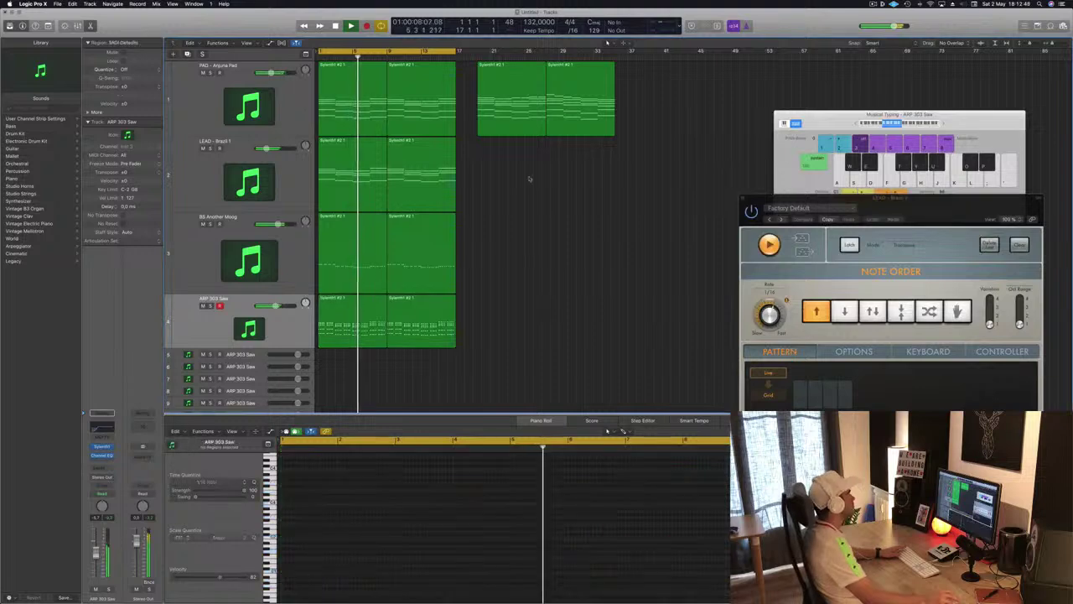
- Lower the Anjuna Pad's volume slightly and add a Channel EQ cutting its lows below about 200 Hz
{"action": "left_click", "coordinate": [209, 104]}
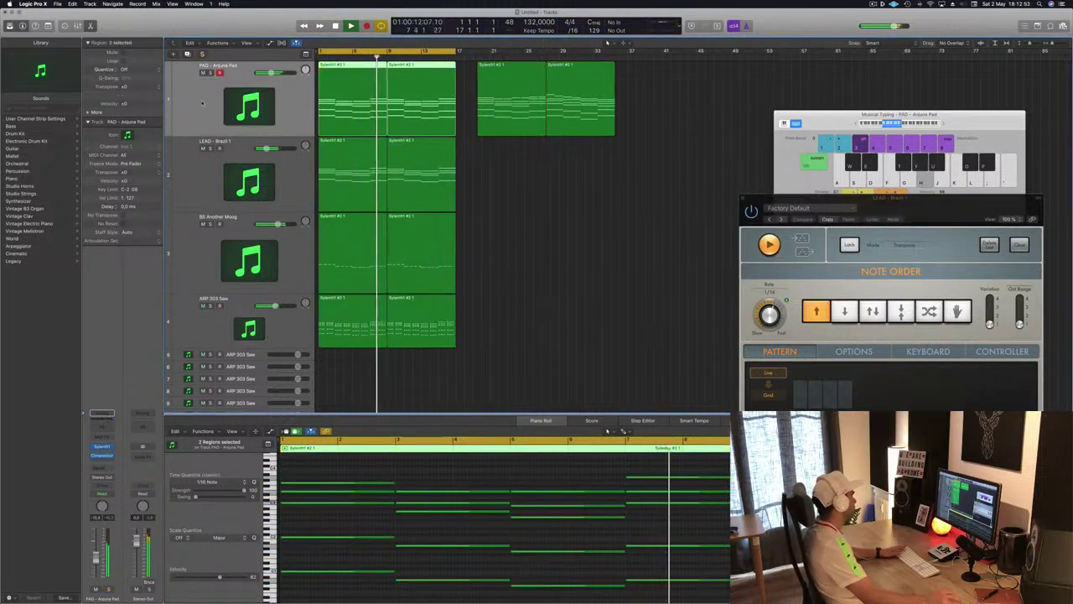
{"action": "key", "text": "Return"}
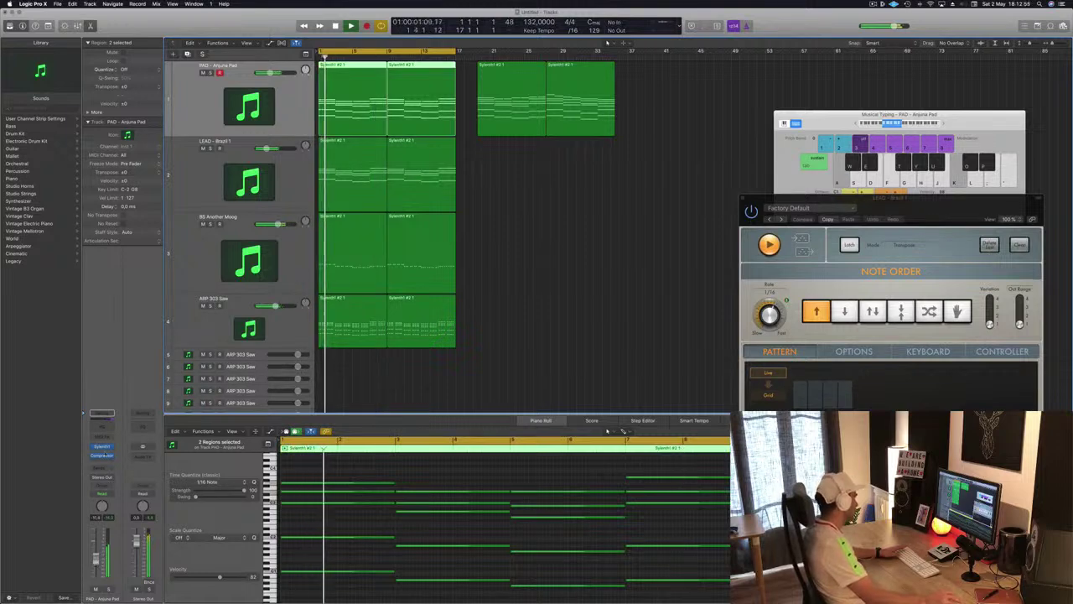
{"action": "left_click", "coordinate": [103, 430]}
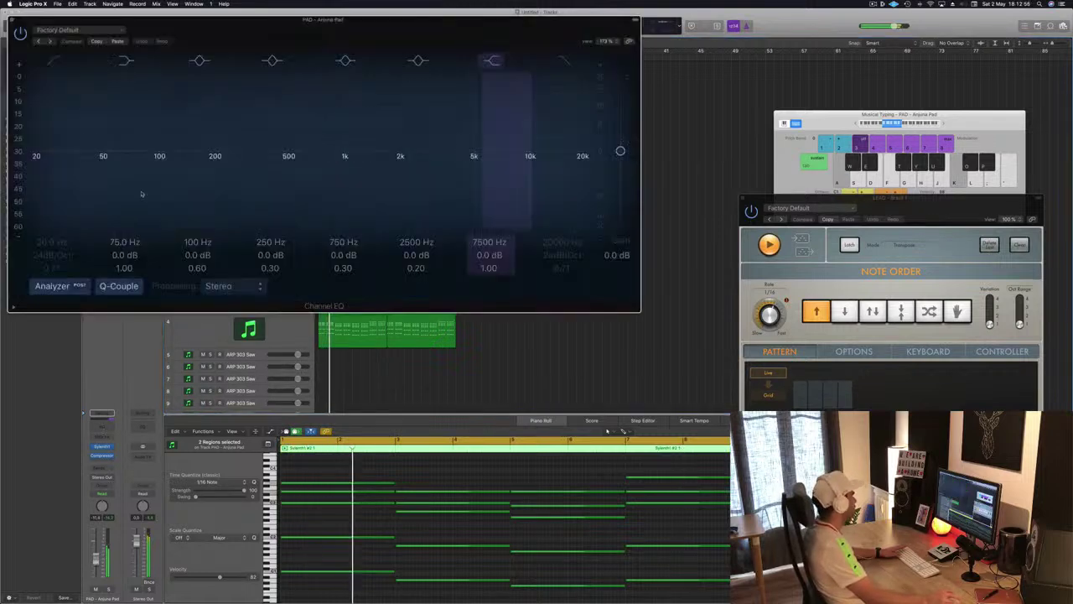
{"action": "left_click", "coordinate": [54, 62]}
{"action": "left_click_drag", "start_coordinate": [130, 139], "coordinate": [207, 137]}
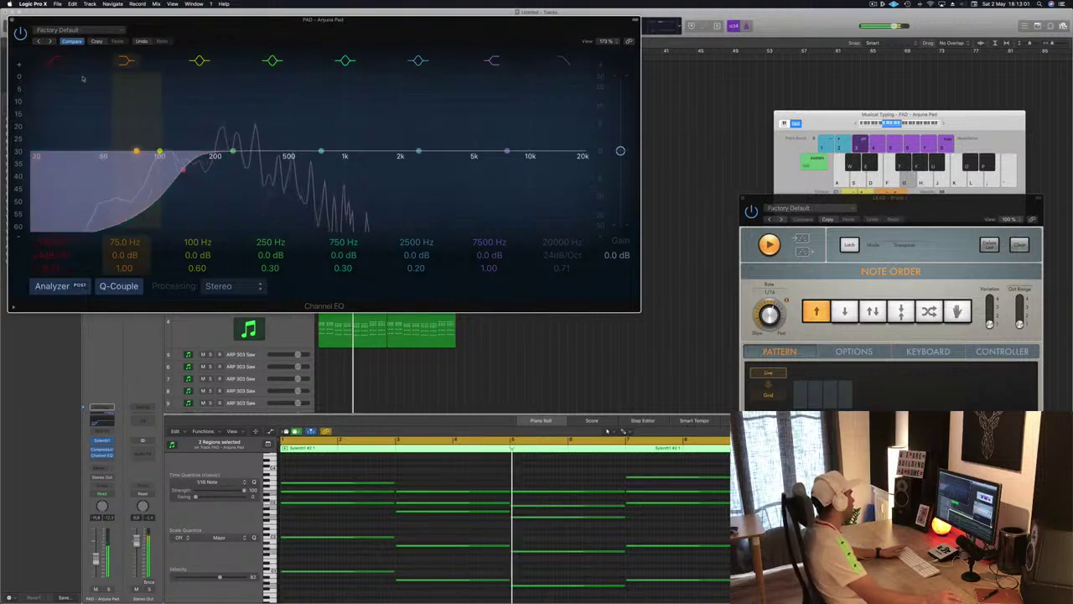
{"action": "left_click", "coordinate": [12, 20]}
{"action": "key", "text": "Return"}
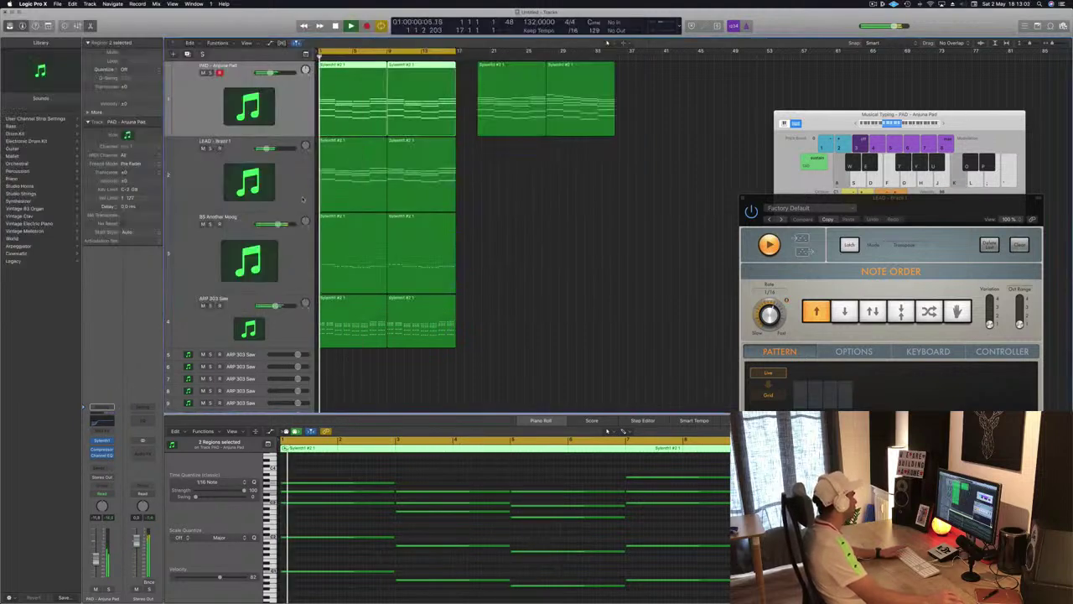
- Reorder the tracks with BS Another Moog below ARP 303 Saw and LEAD - Brazil 1 above the Anjuna Pad
{"action": "left_click_drag", "start_coordinate": [289, 265], "coordinate": [257, 290]}
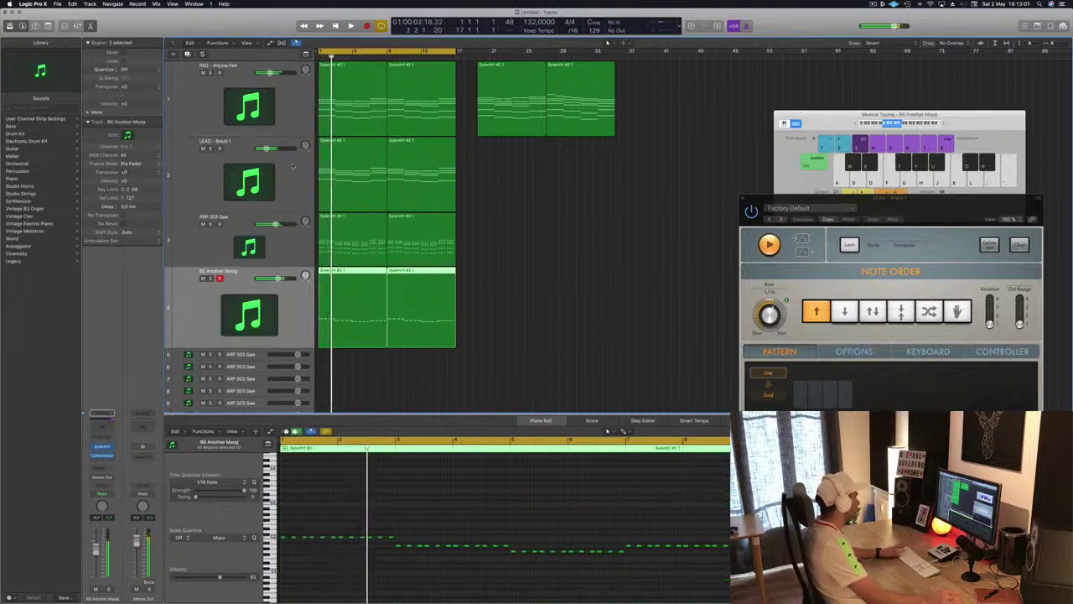
{"action": "left_click_drag", "start_coordinate": [292, 165], "coordinate": [298, 90]}
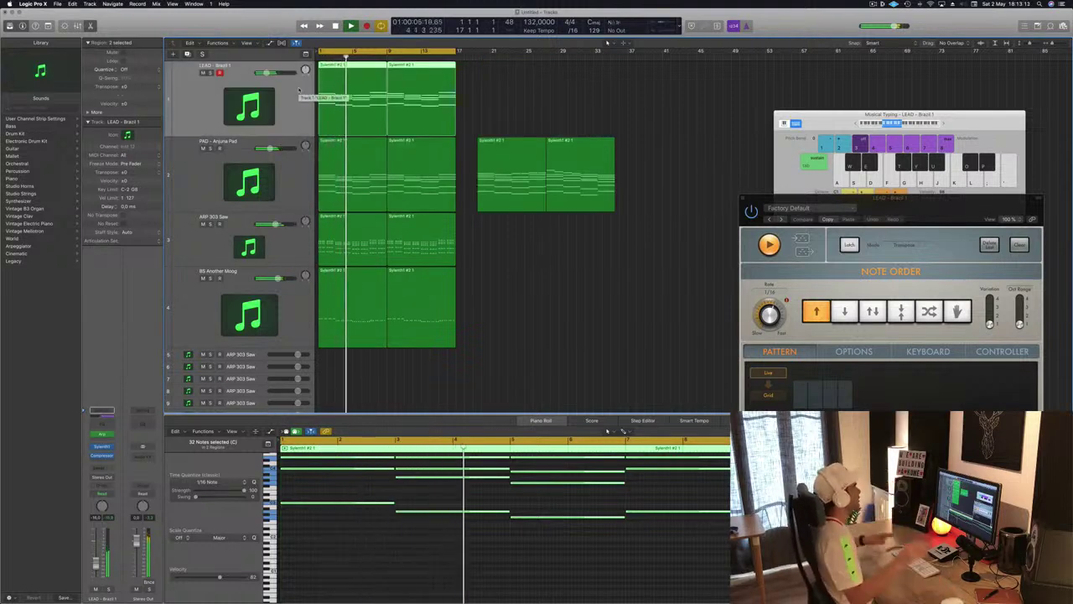
{"action": "scroll", "coordinate": [468, 290], "scroll_direction": "down", "scroll_amount": 2}
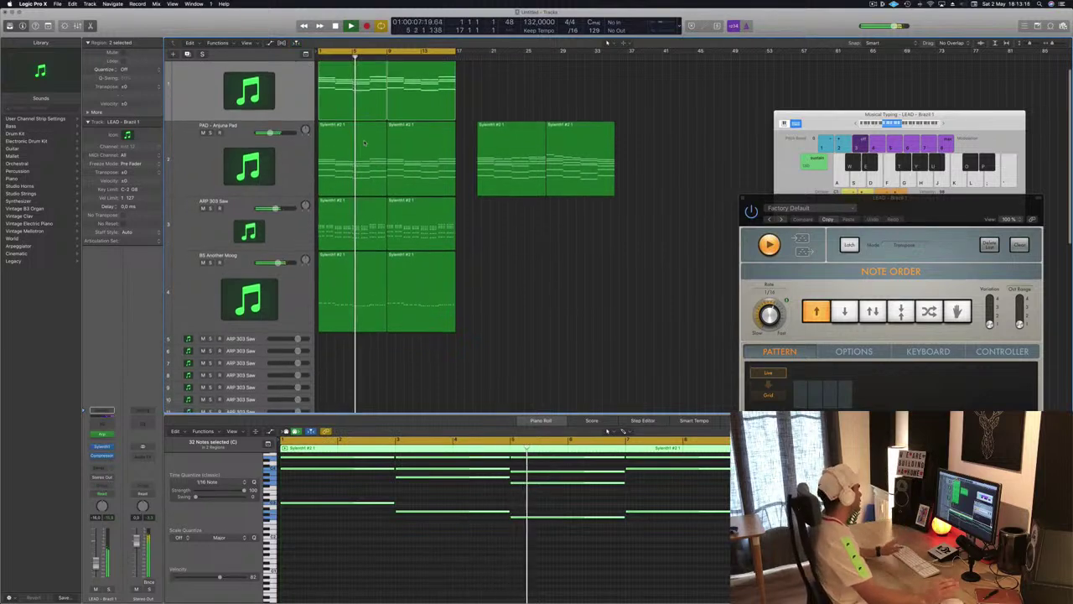
{"action": "scroll", "coordinate": [469, 288], "scroll_direction": "down", "scroll_amount": 5}
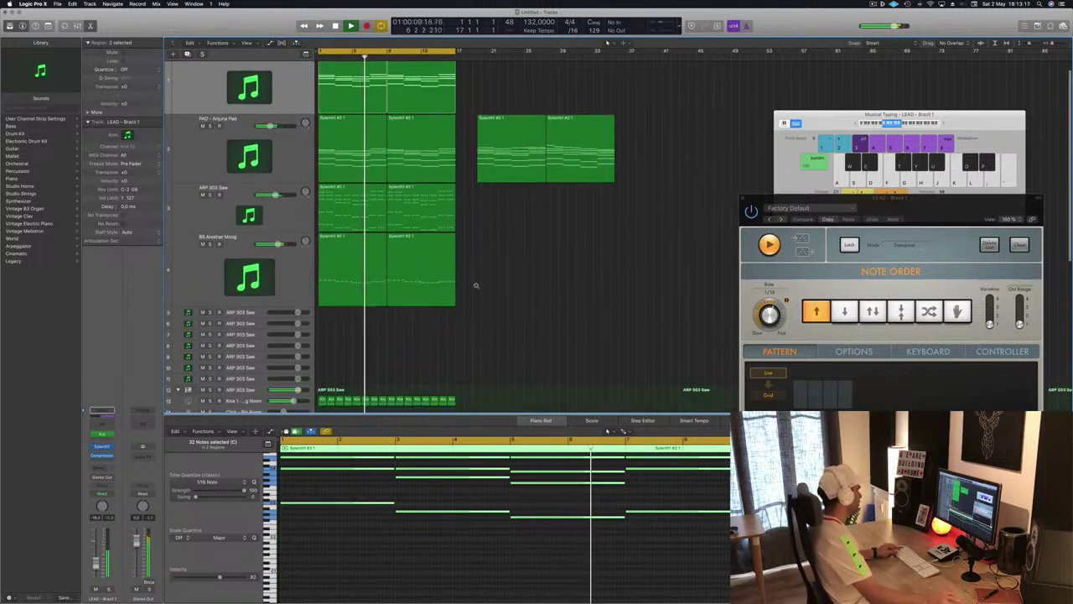
{"action": "scroll", "coordinate": [476, 286], "scroll_direction": "down", "scroll_amount": 2}
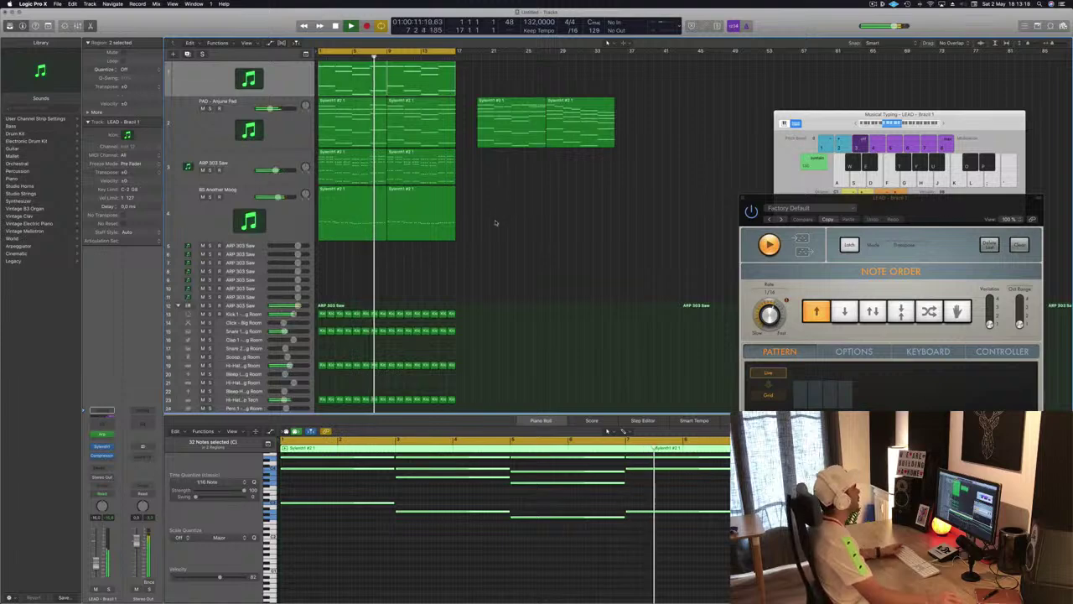
{"action": "scroll", "coordinate": [509, 168], "scroll_direction": "up", "scroll_amount": 3}
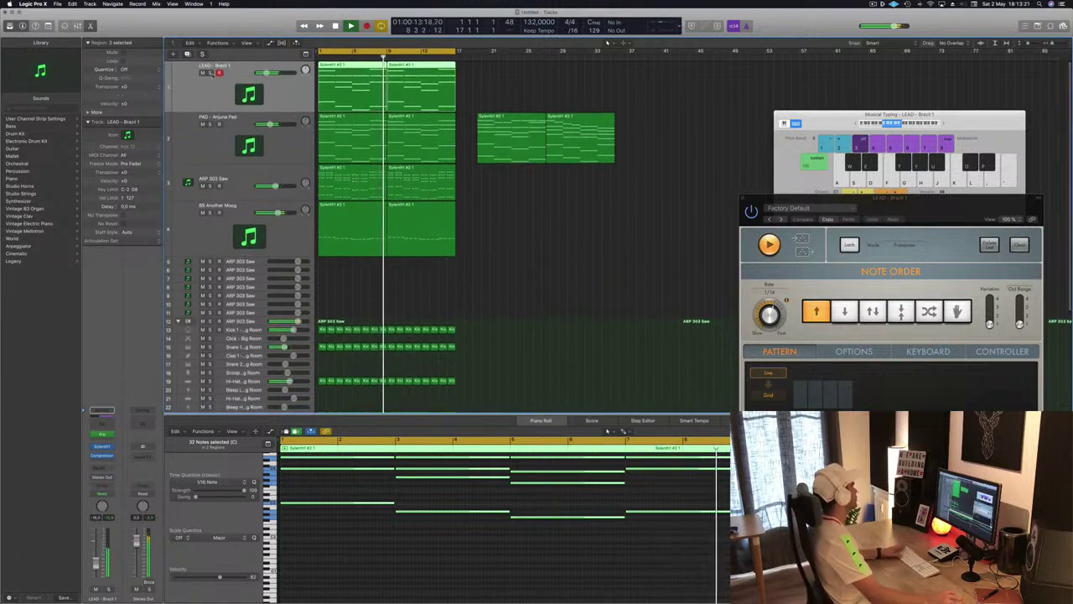
- Toggle solo on the LEAD - Brazil 1 track and add a send from it to Bus 5
{"action": "left_click", "coordinate": [209, 73]}
{"action": "left_click", "coordinate": [209, 73]}
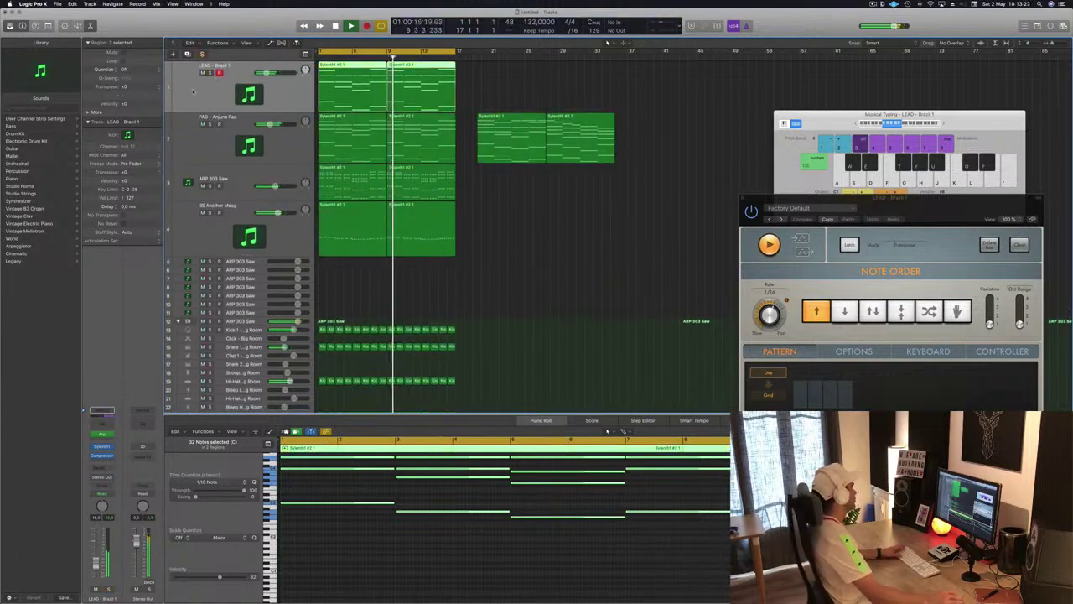
{"action": "left_click", "coordinate": [101, 468]}
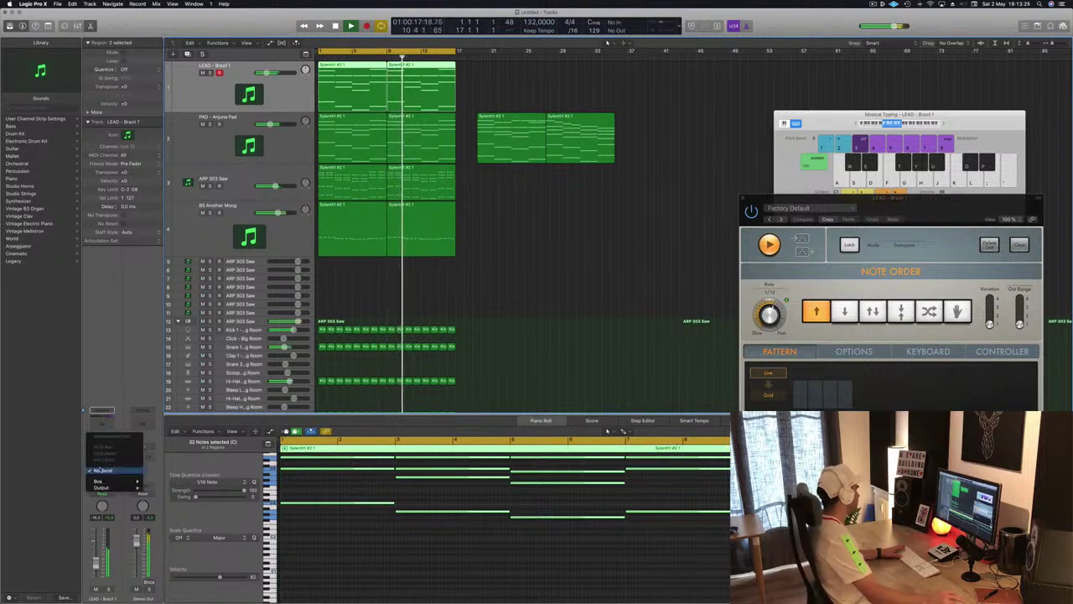
{"action": "mouse_move", "coordinate": [102, 482]}
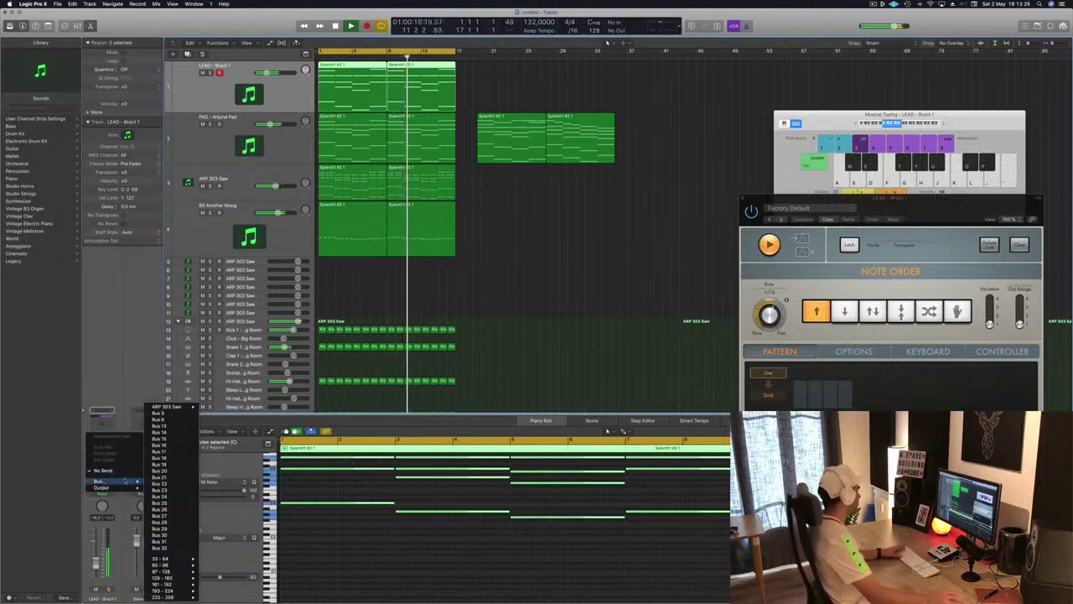
{"action": "left_click", "coordinate": [169, 414]}
- Insert SilverVerb with the grandiose preset on the Bus 5 aux and raise the Brazil 1 lead's send level
{"action": "left_click", "coordinate": [145, 457]}
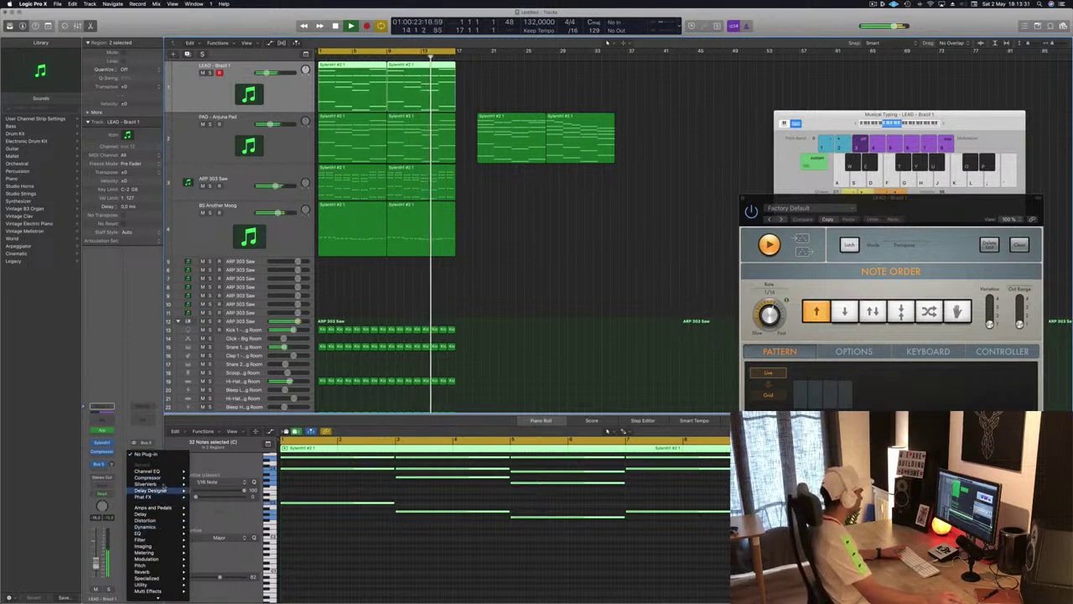
{"action": "left_click", "coordinate": [208, 489]}
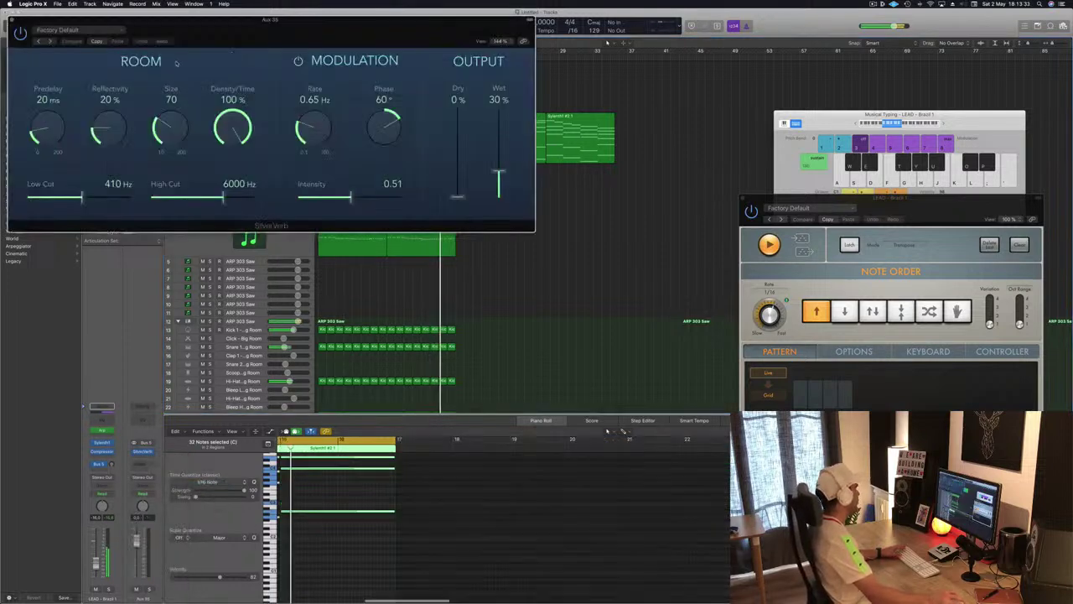
{"action": "left_click", "coordinate": [75, 29]}
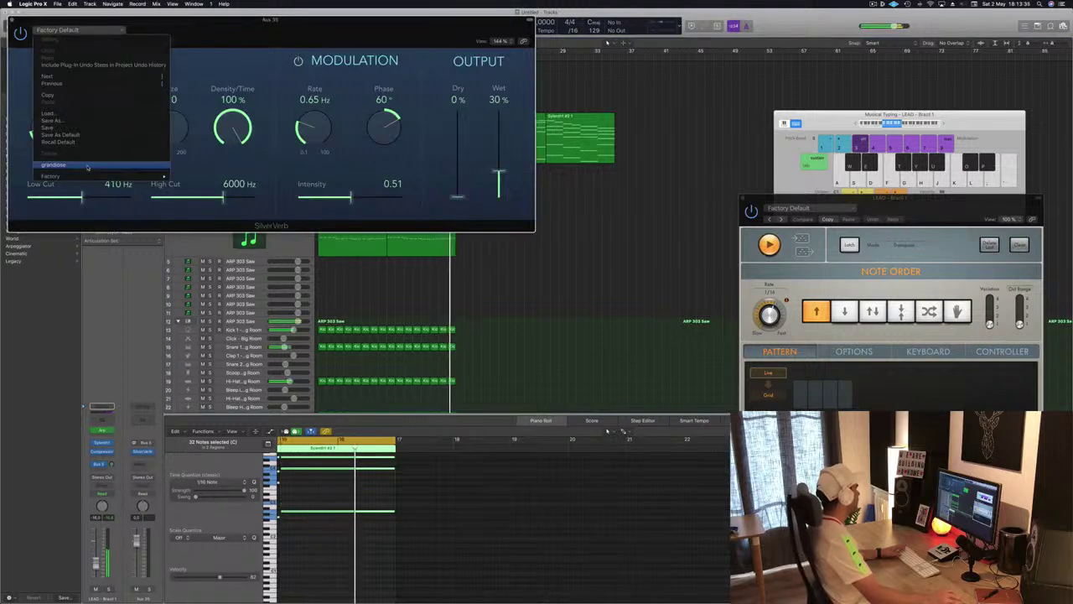
{"action": "left_click", "coordinate": [54, 164]}
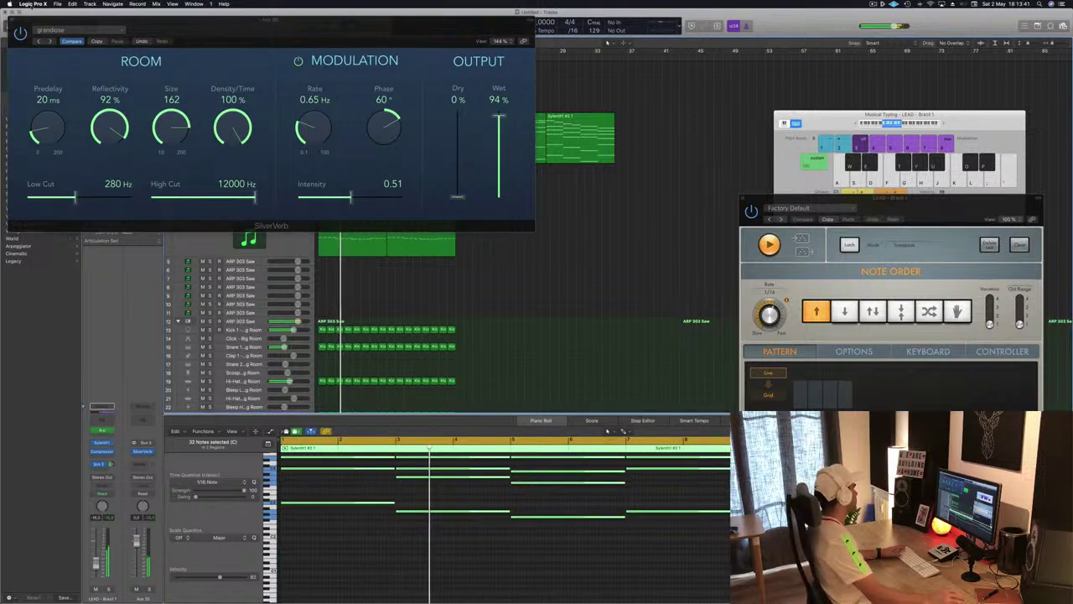
{"action": "left_click", "coordinate": [13, 21]}
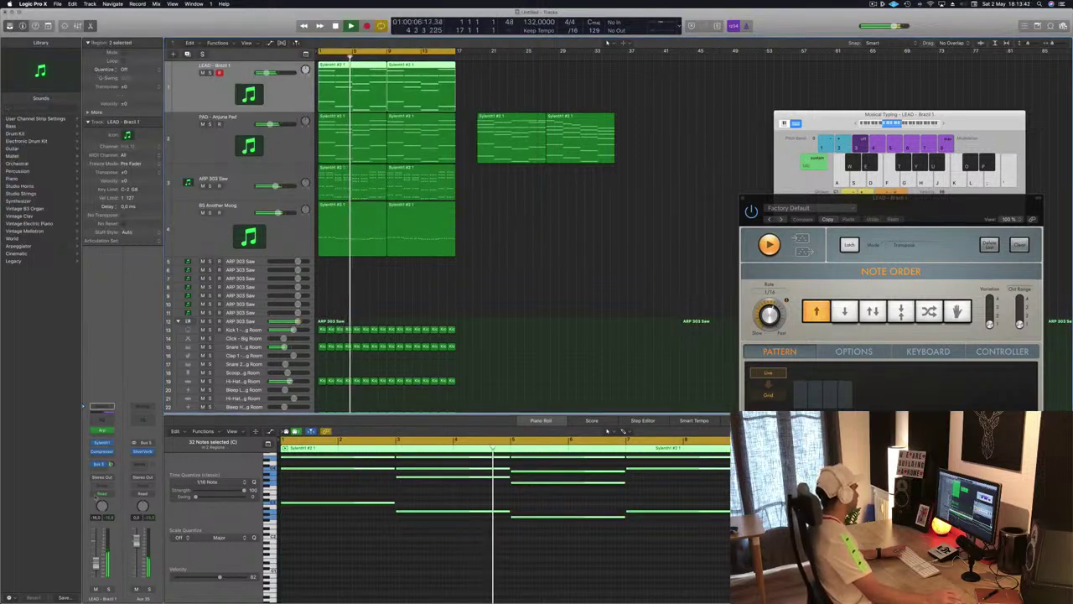
- Insert a stereo Compressor after SilverVerb on the reverb aux and side-chain it to Bus 6, the Sidechain Trigger
{"action": "left_click", "coordinate": [142, 451]}
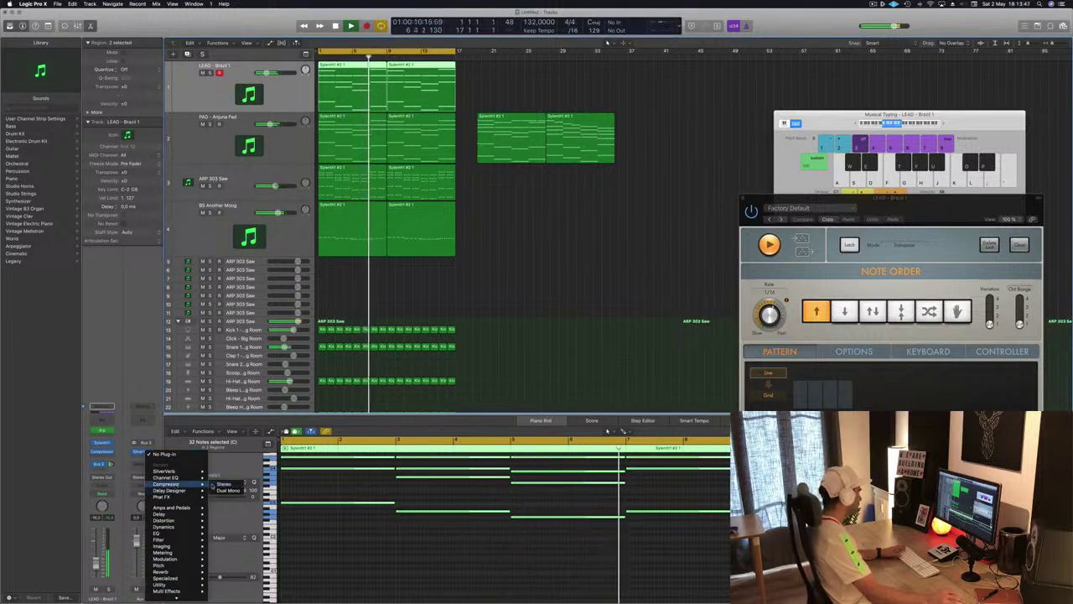
{"action": "left_click", "coordinate": [253, 193]}
{"action": "left_click_drag", "start_coordinate": [204, 31], "coordinate": [523, 83]}
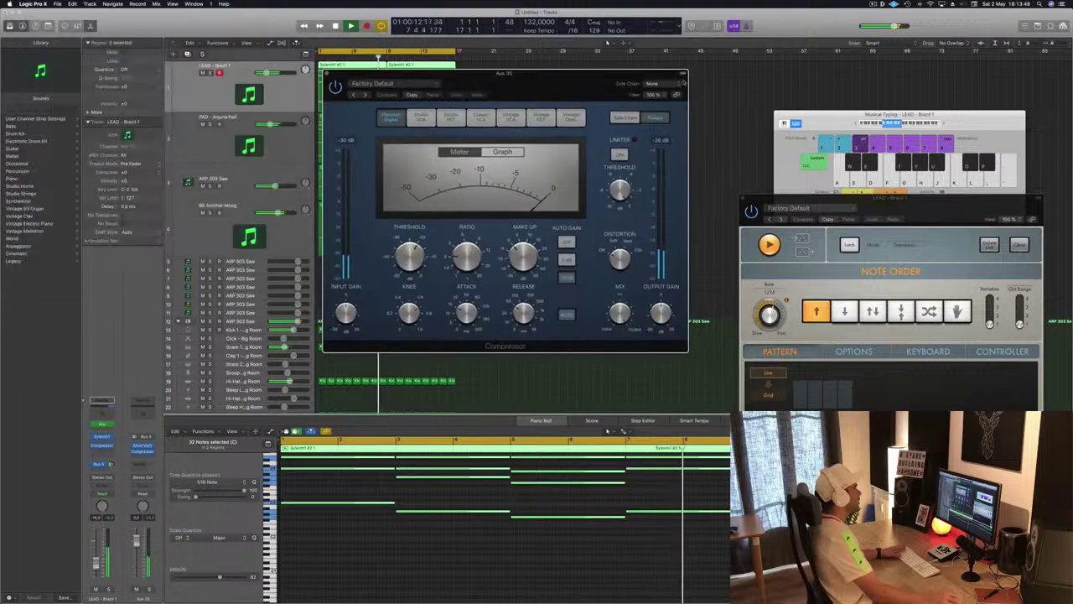
{"action": "left_click", "coordinate": [662, 85]}
{"action": "mouse_move", "coordinate": [654, 108]}
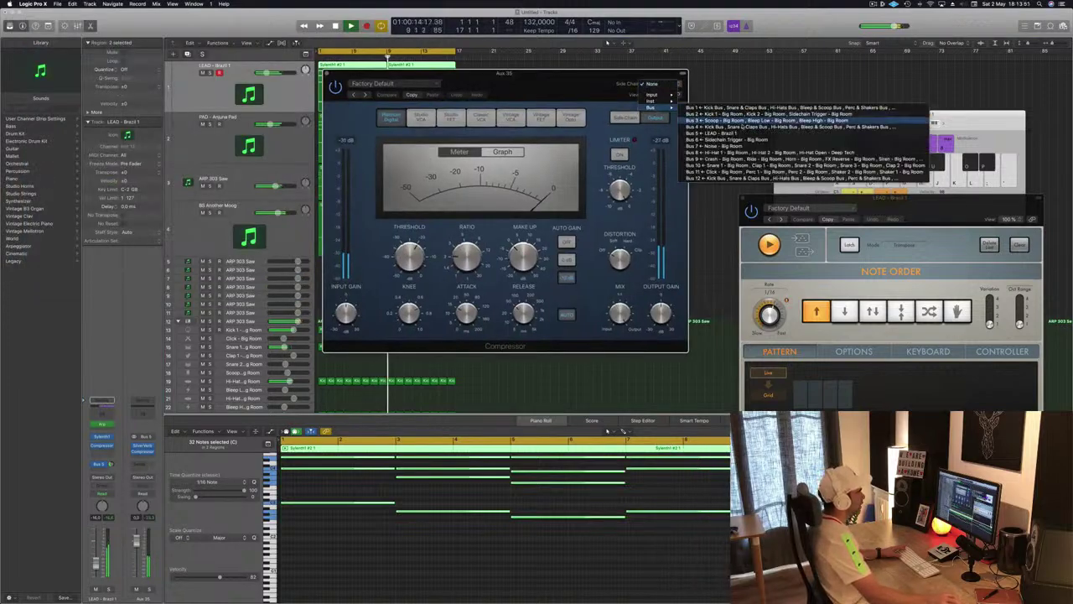
{"action": "left_click", "coordinate": [721, 139]}
- Lower the reverb aux Compressor's threshold to about -29 dB, close it, and raise the Brazil 1 lead's volume slightly
{"action": "left_click_drag", "start_coordinate": [586, 99], "coordinate": [665, 85]}
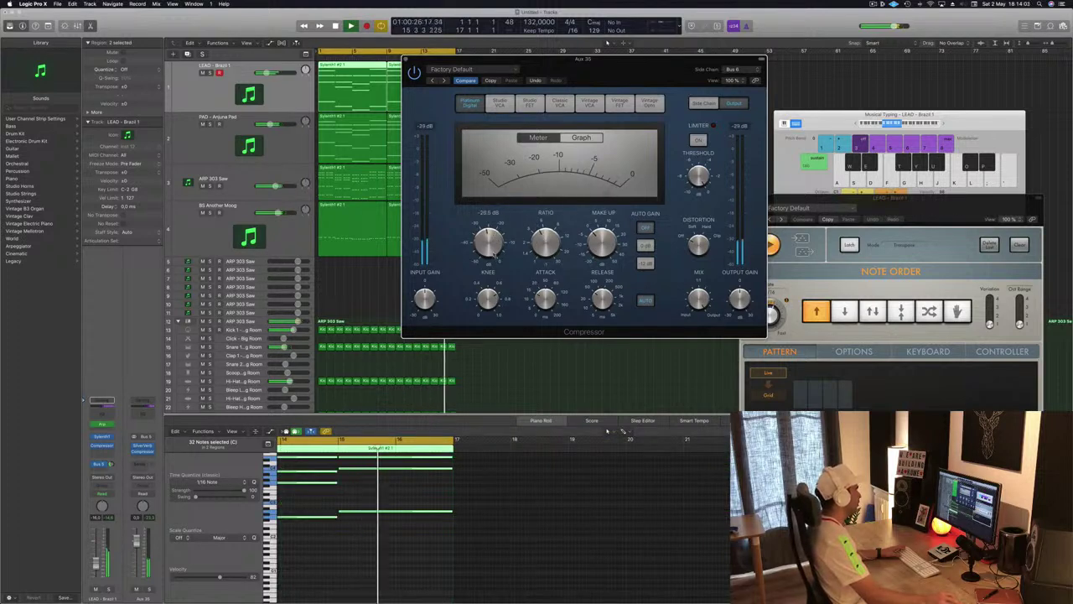
{"action": "key", "text": "super+w"}
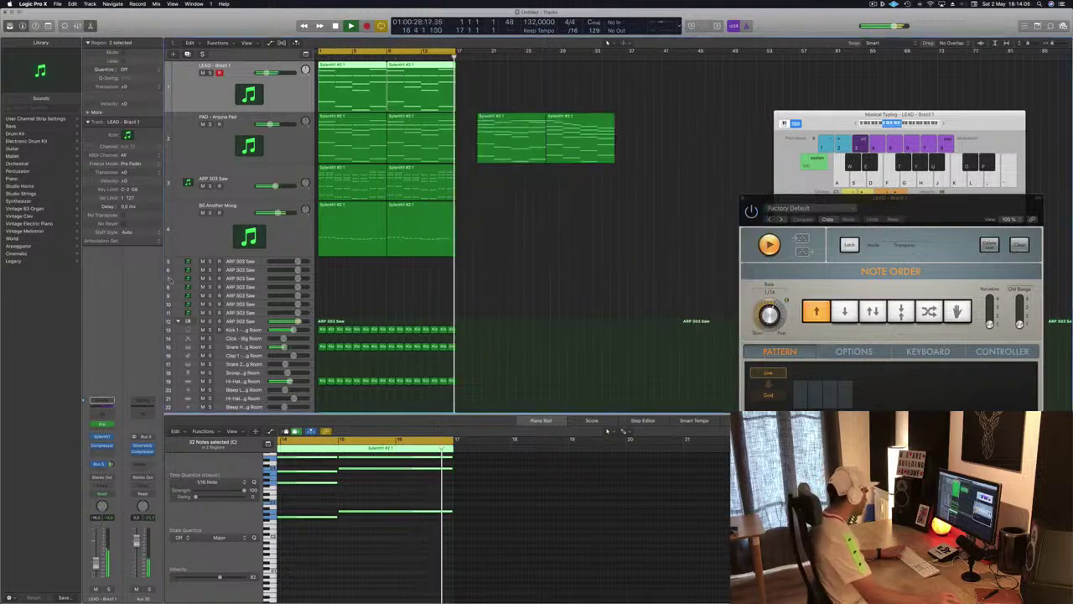
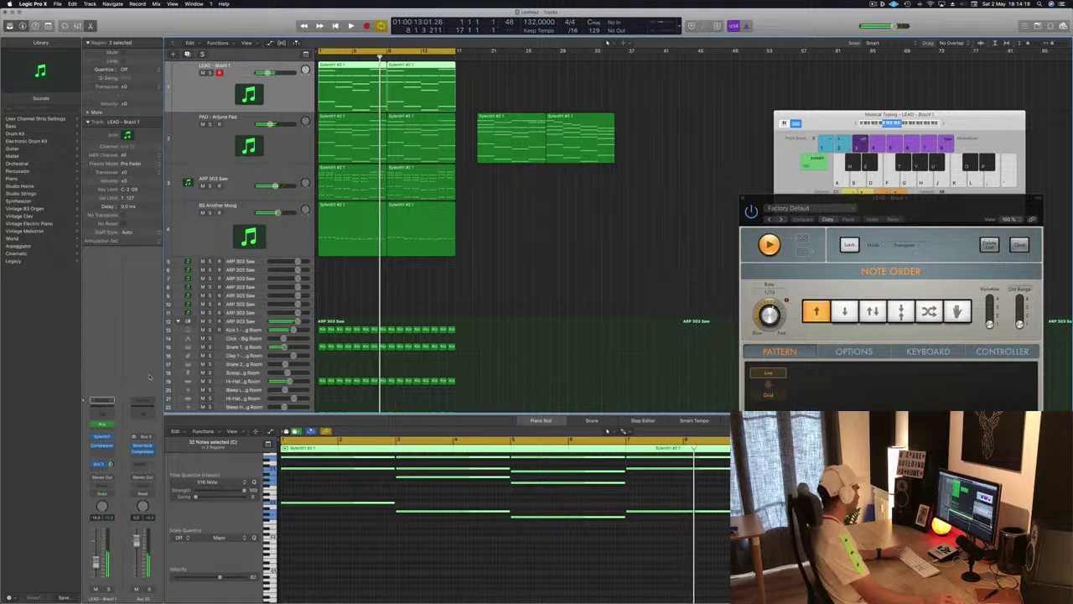
{"action": "key", "text": "space"}
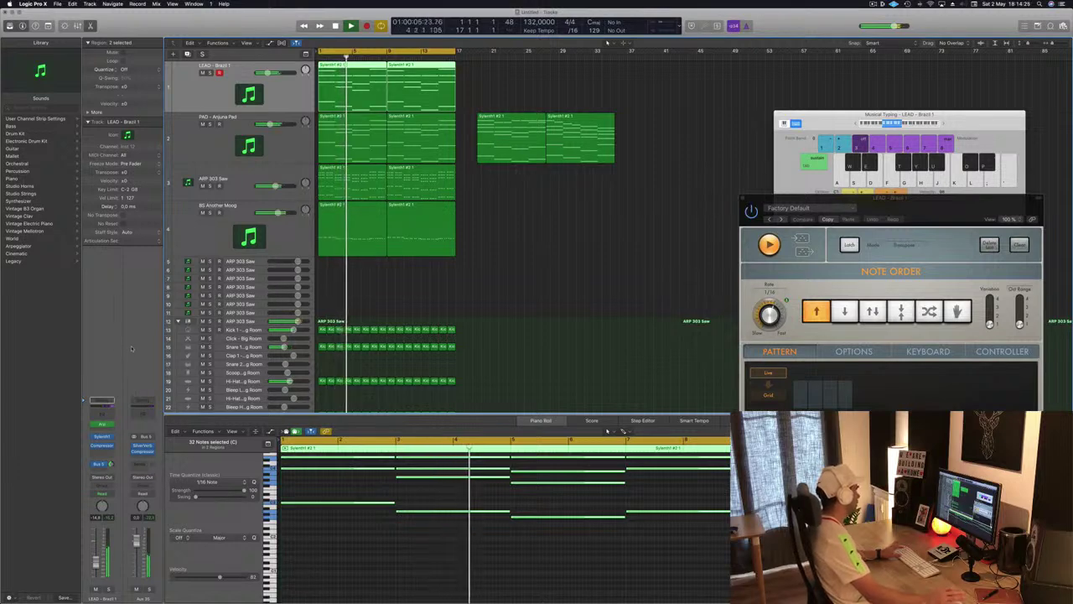
- Add a send from the reverb aux to Bus 6
{"action": "left_click", "coordinate": [142, 465]}
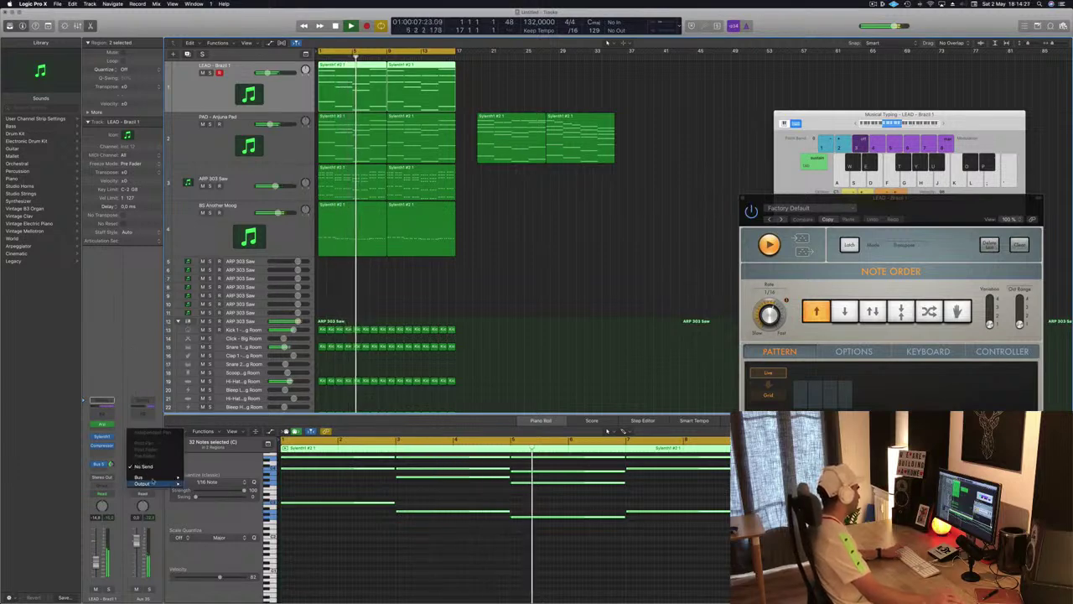
{"action": "mouse_move", "coordinate": [151, 476]}
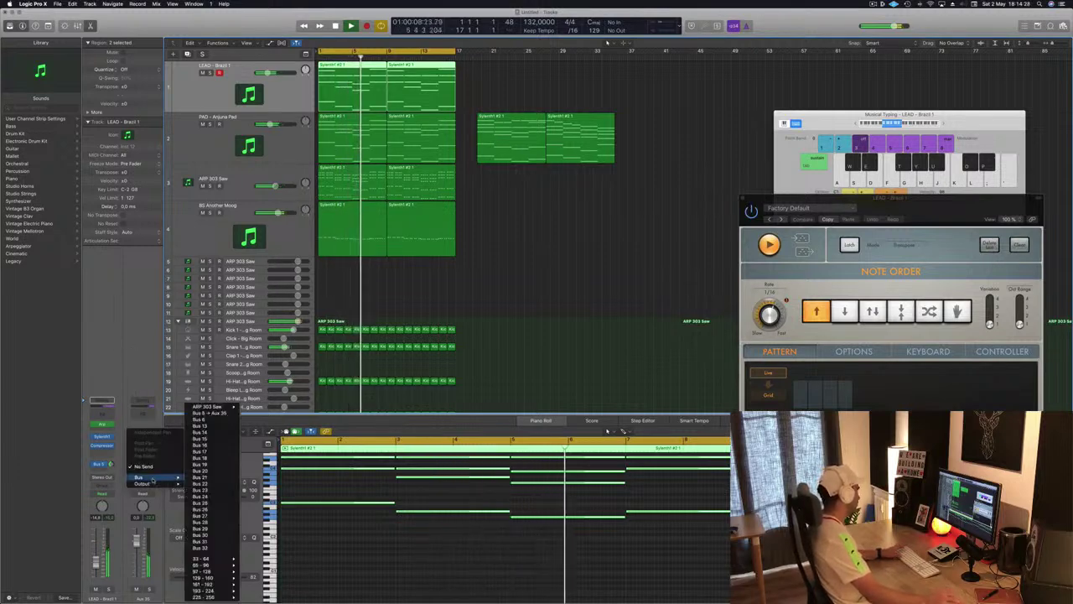
{"action": "left_click", "coordinate": [214, 424]}
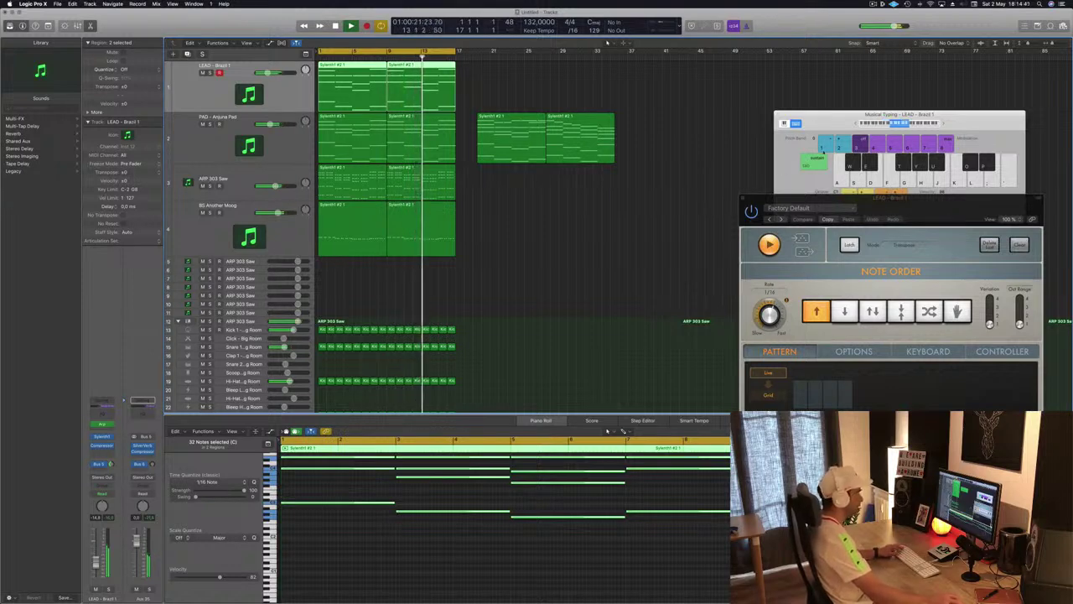
- Close Musical Typing, then show the mixer and move the Arpeggiator window clear of it with no regions selected
{"action": "left_click_drag", "start_coordinate": [827, 118], "coordinate": [805, 118]}
{"action": "key", "text": "super+k"}
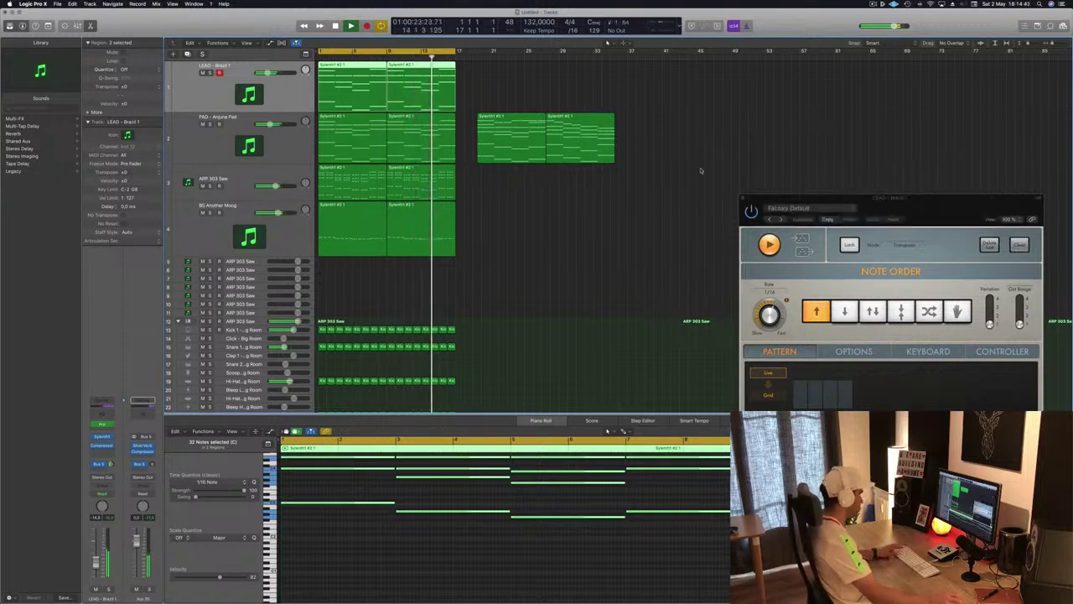
{"action": "left_click", "coordinate": [694, 174]}
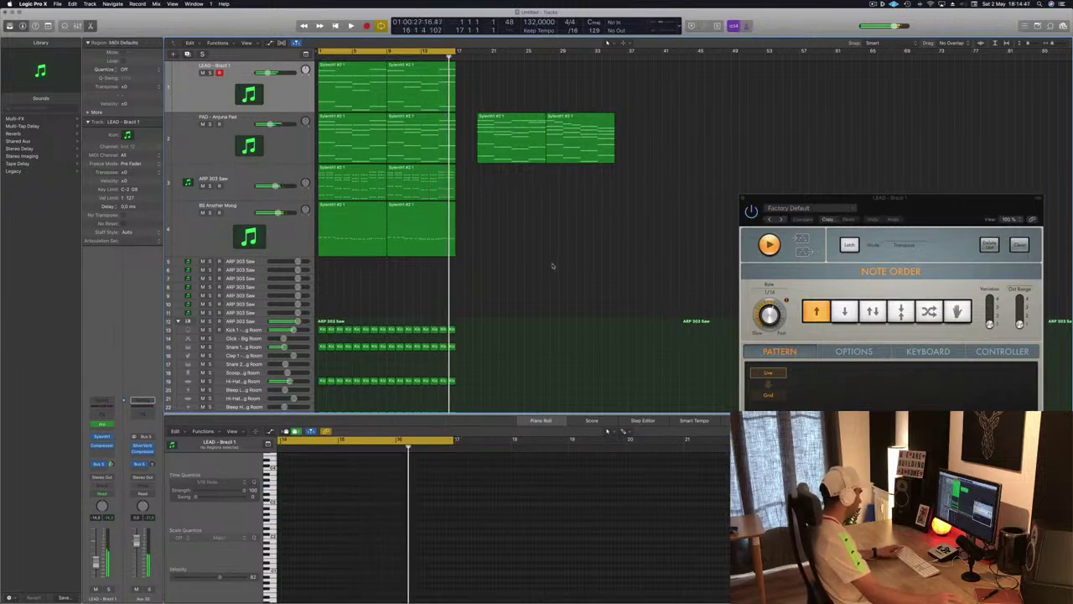
{"action": "key", "text": "x"}
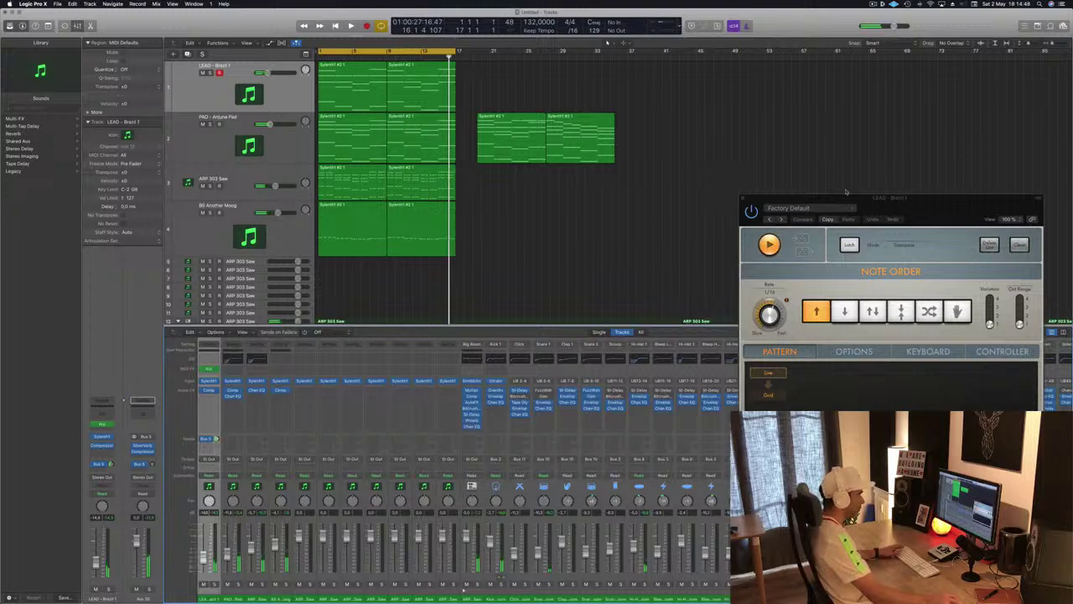
{"action": "left_click_drag", "start_coordinate": [845, 192], "coordinate": [706, 53]}
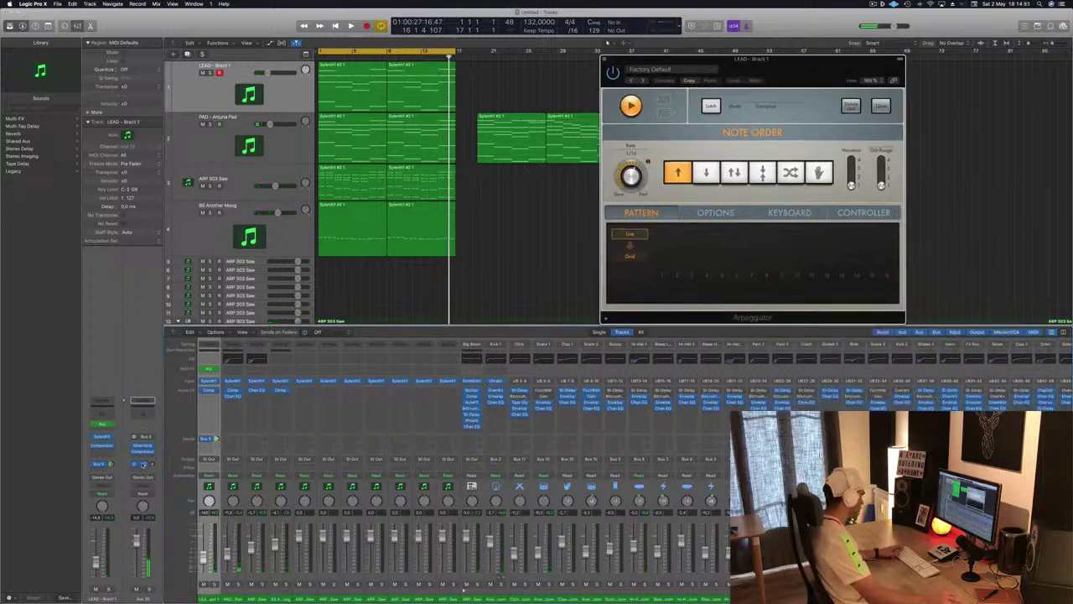
- Insert a Ringshifter on the Bus 6 aux during playback and place its window over the Arpeggiator
{"action": "scroll", "coordinate": [463, 589], "scroll_direction": "right", "scroll_amount": 10}
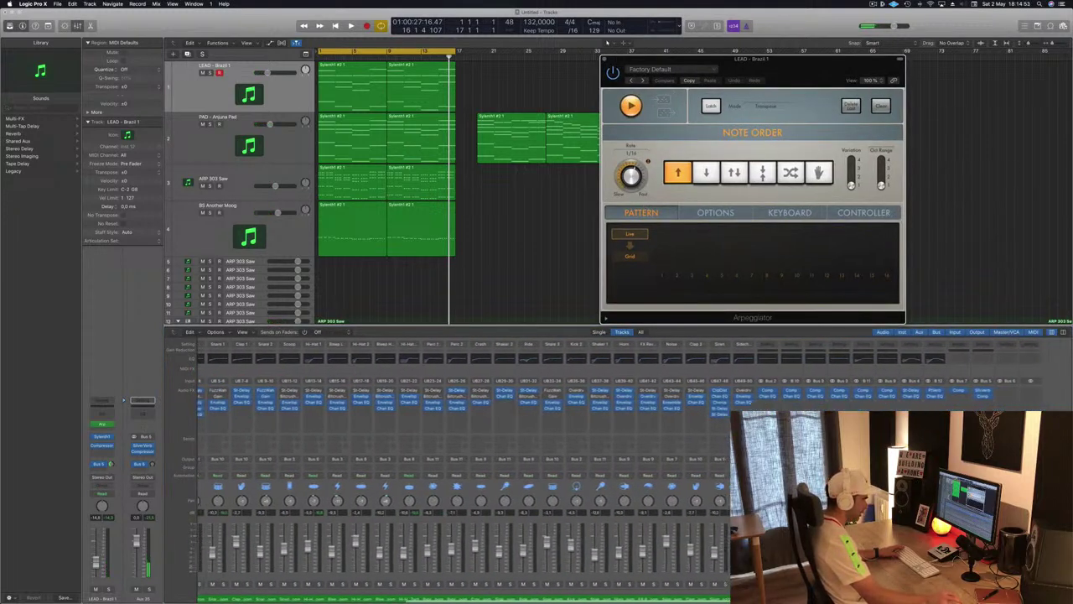
{"action": "scroll", "coordinate": [463, 503], "scroll_direction": "left", "scroll_amount": 1}
{"action": "key", "text": "space"}
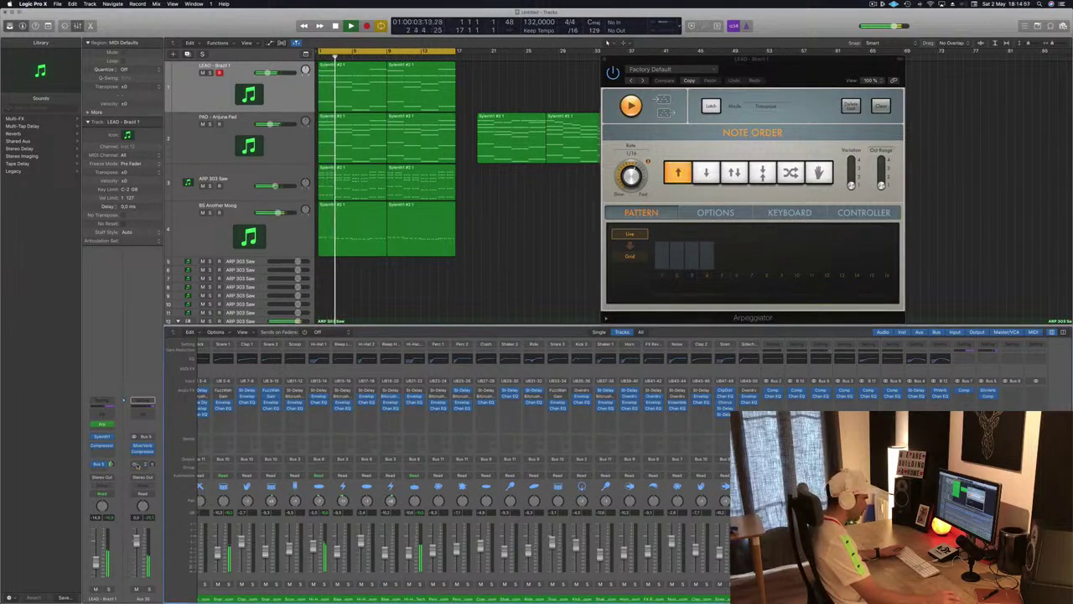
{"action": "left_click", "coordinate": [1011, 391]}
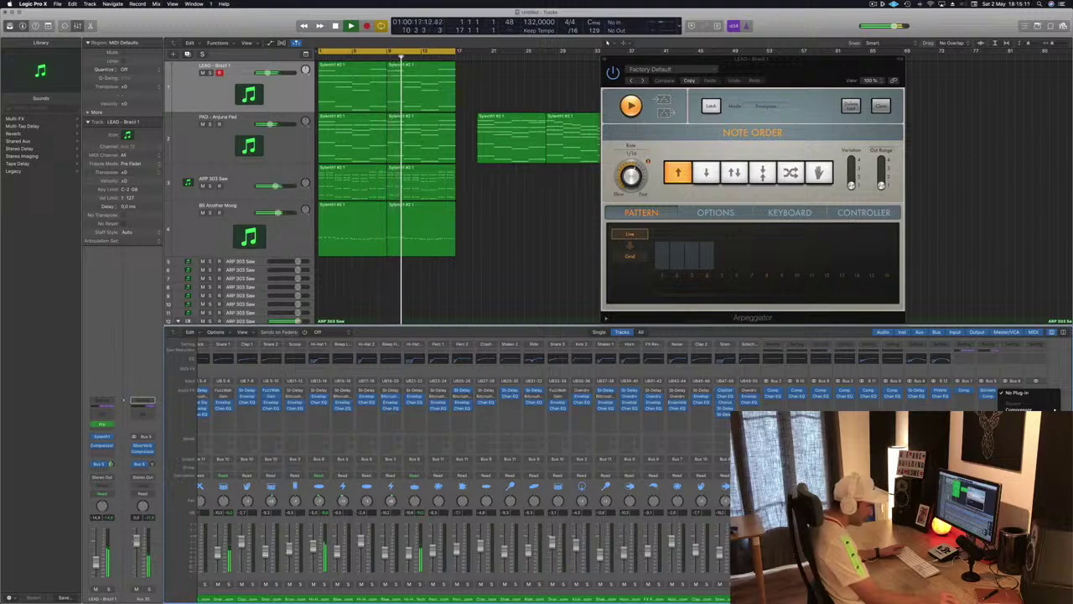
{"action": "left_click", "coordinate": [914, 554]}
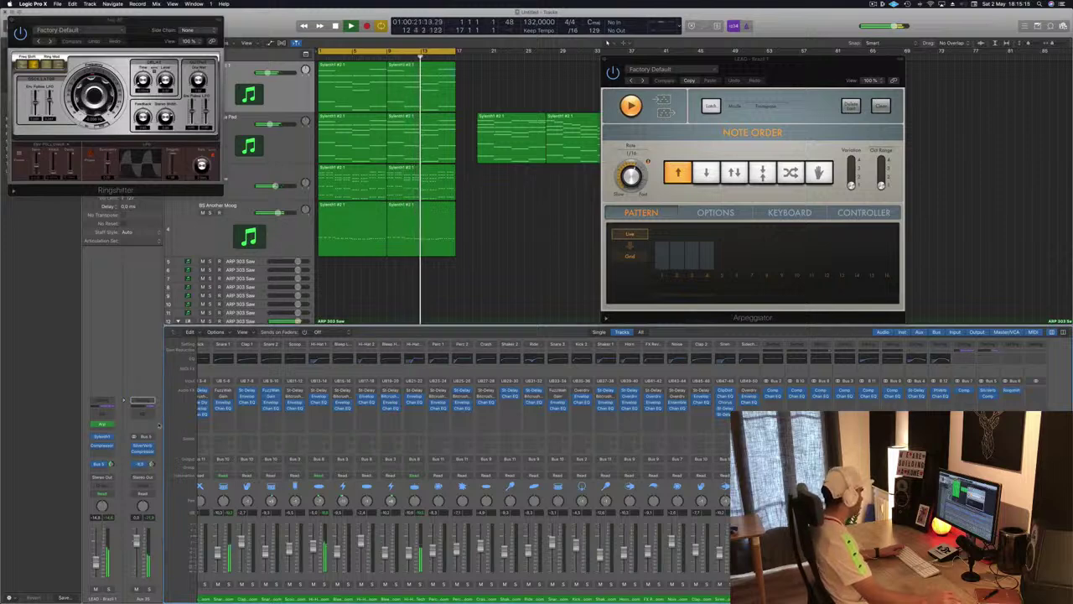
{"action": "left_click_drag", "start_coordinate": [158, 25], "coordinate": [879, 90]}
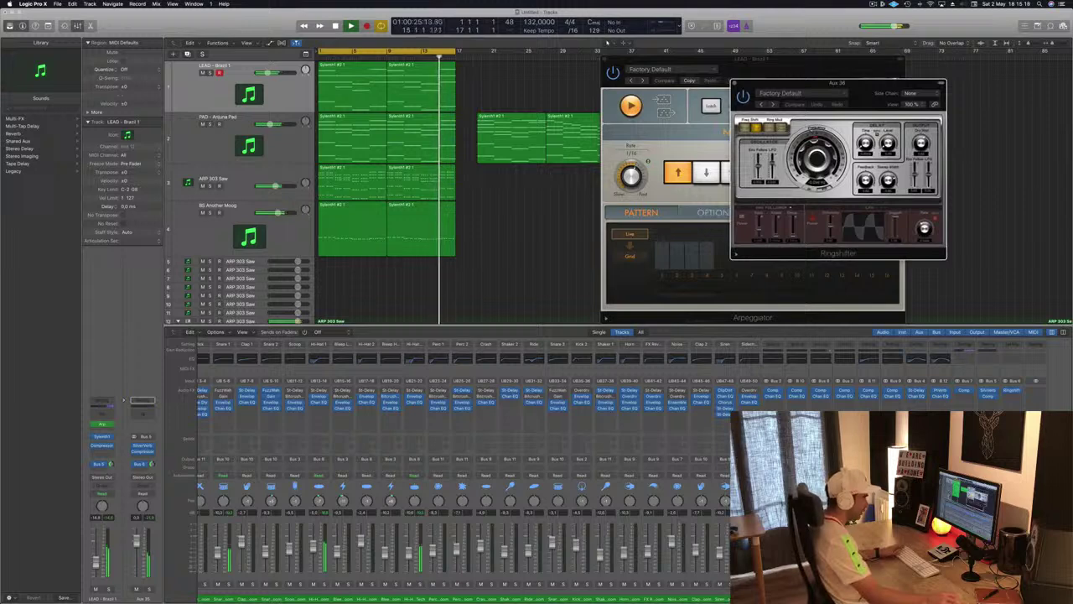
- Solo the LEAD - Brazil 1 track and reroute the reverb aux's send from Bus 6 to Bus 13
{"action": "key", "text": "s"}
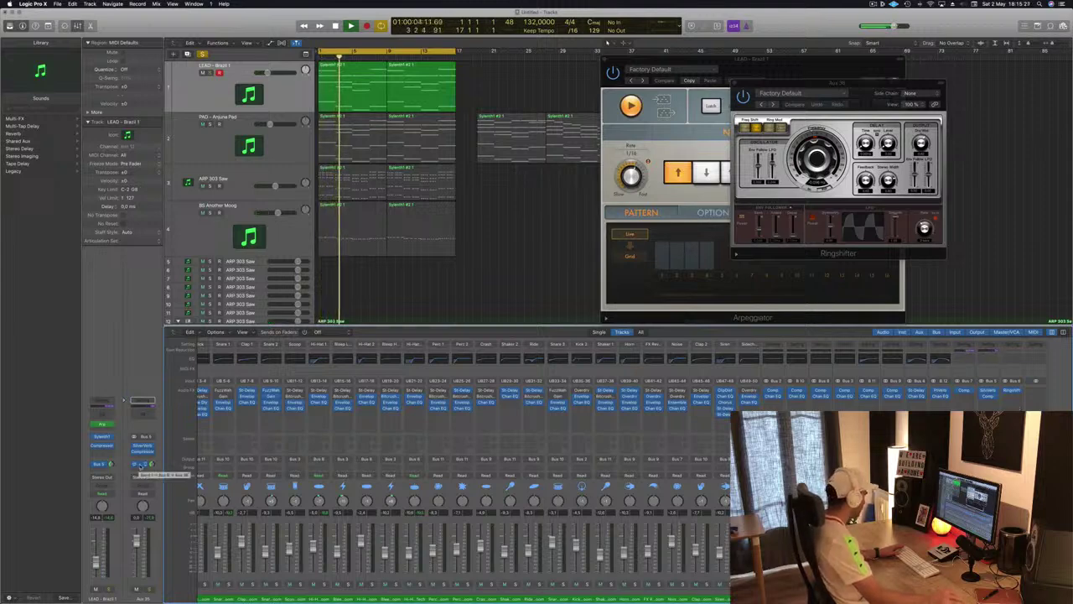
{"action": "left_click", "coordinate": [141, 463]}
{"action": "mouse_move", "coordinate": [148, 526]}
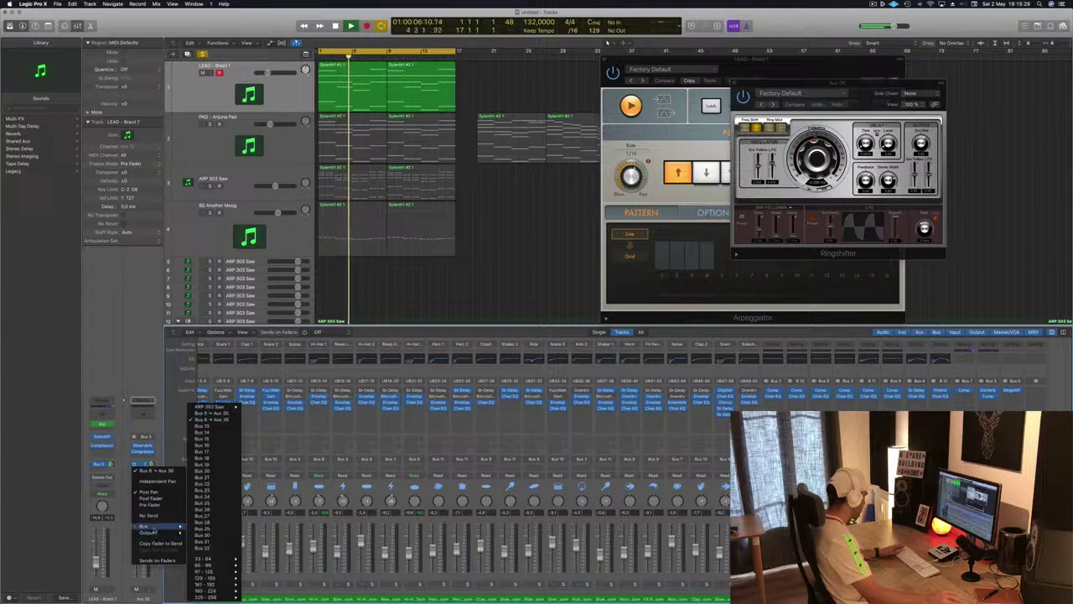
{"action": "left_click", "coordinate": [206, 425]}
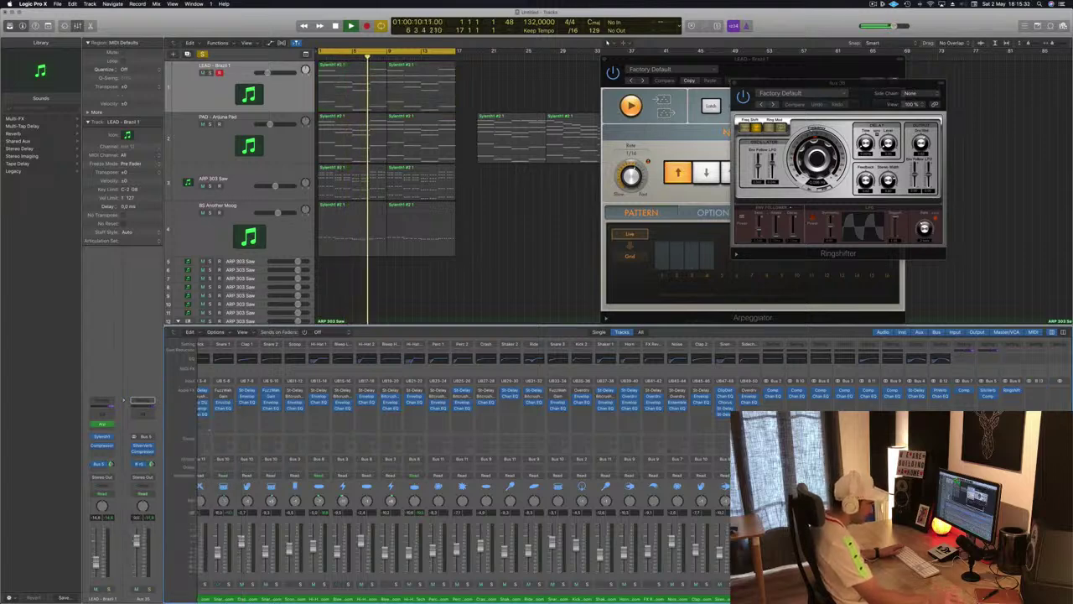
- Move the Ringshifter from the Bus 6 aux to the Bus 13 aux and reopen its window with the lead soloed
{"action": "scroll", "coordinate": [726, 437], "scroll_direction": "right", "scroll_amount": 2}
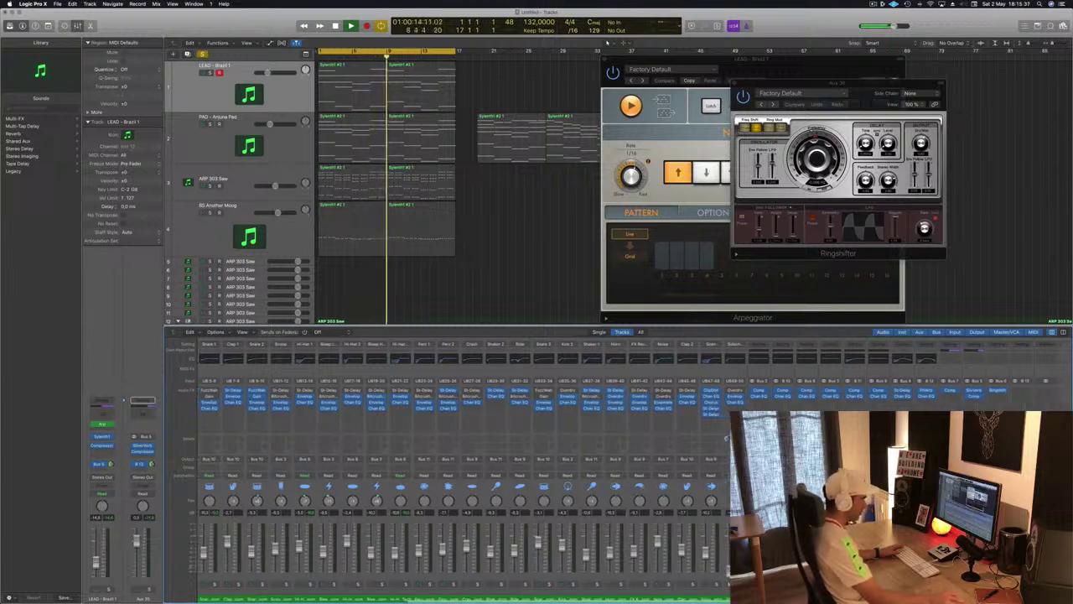
{"action": "left_click", "coordinate": [999, 391]}
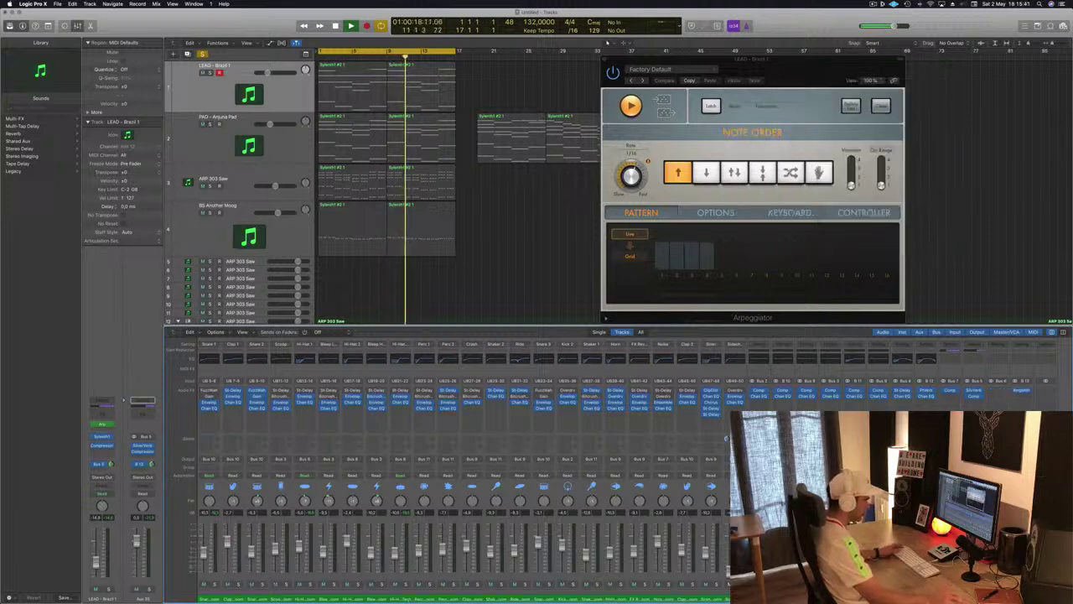
{"action": "key", "text": "s"}
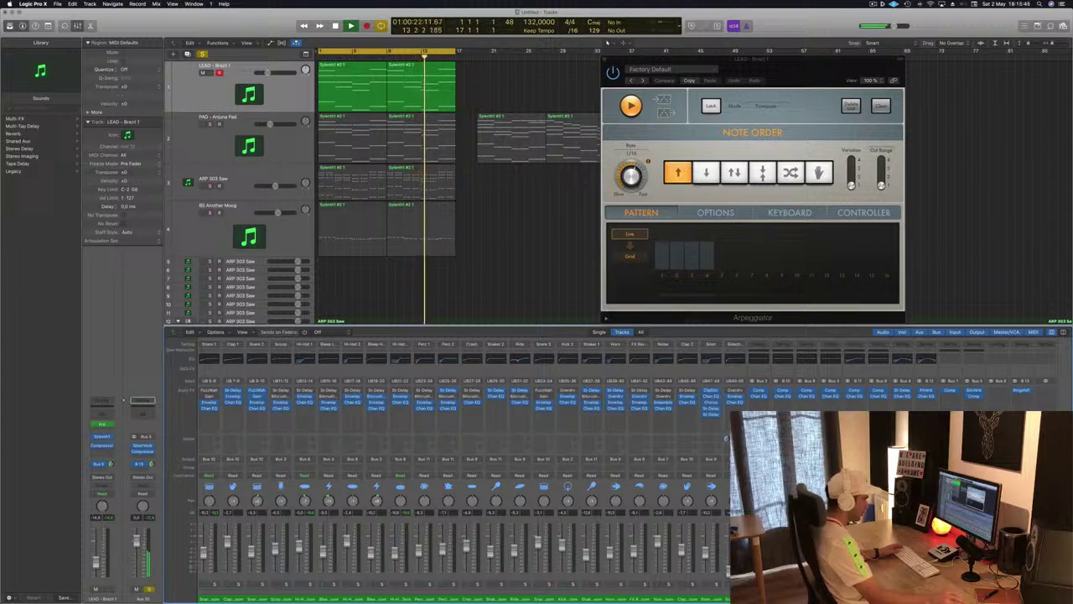
{"action": "left_click", "coordinate": [1021, 390]}
{"action": "left_click_drag", "start_coordinate": [187, 26], "coordinate": [697, 124]}
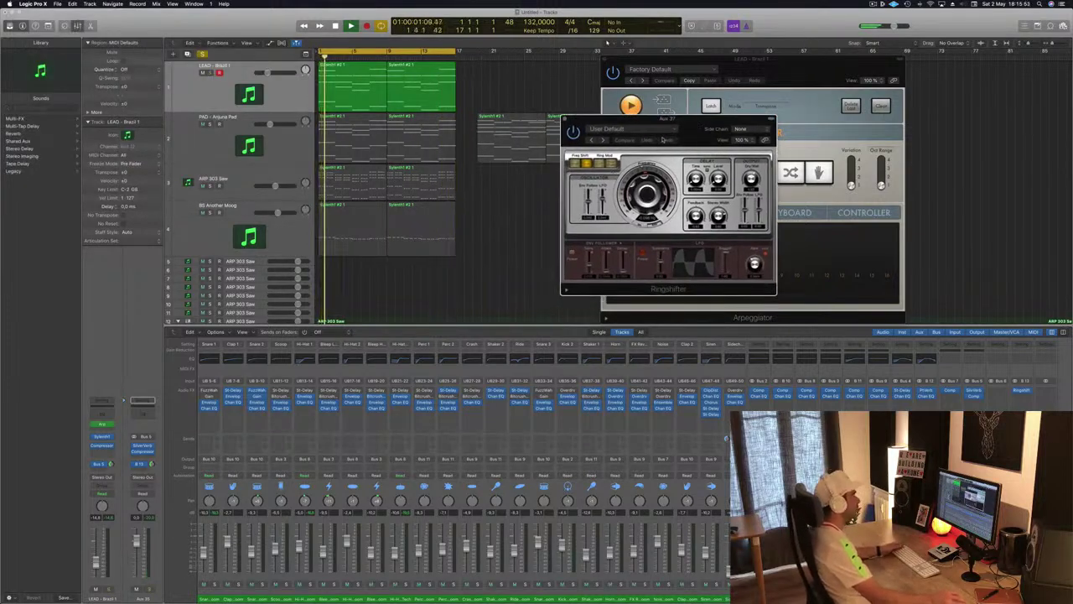
- Audition Groove Shadow presets in the Ringshifter on Aux 37, and load Fast Stutter from the 03 Warped presets
{"action": "left_click", "coordinate": [601, 140]}
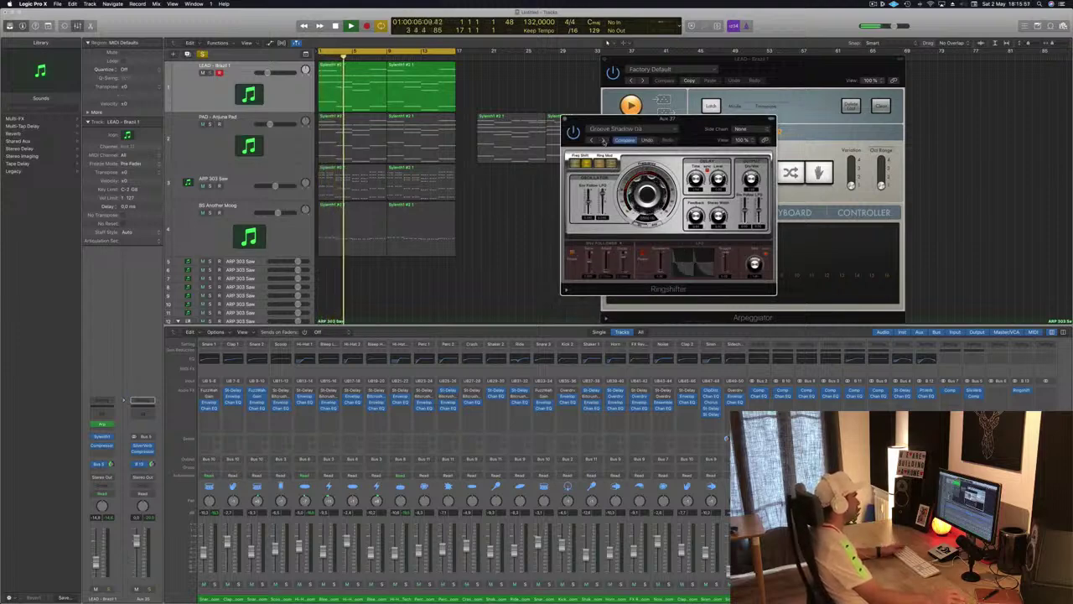
{"action": "left_click", "coordinate": [604, 141]}
{"action": "left_click_drag", "start_coordinate": [605, 140], "coordinate": [556, 178]}
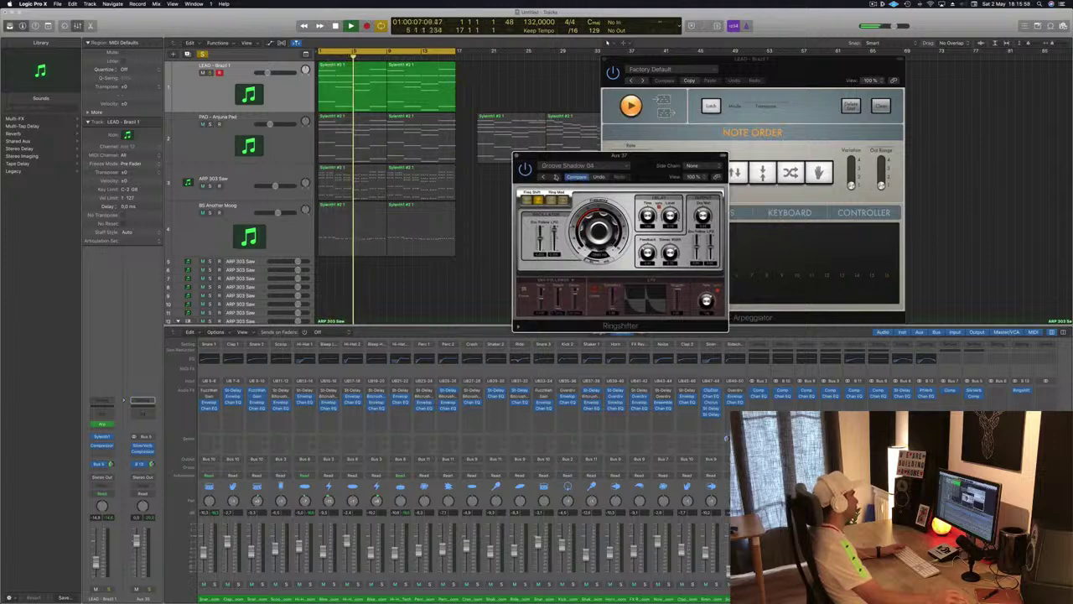
{"action": "left_click", "coordinate": [556, 177]}
{"action": "left_click", "coordinate": [578, 166]}
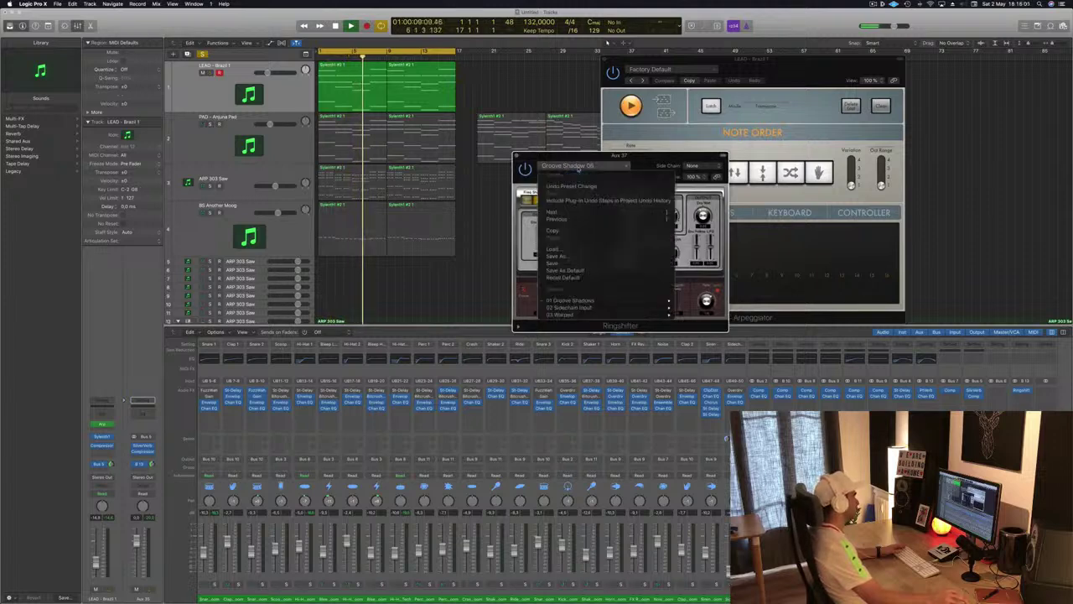
{"action": "mouse_move", "coordinate": [583, 304]}
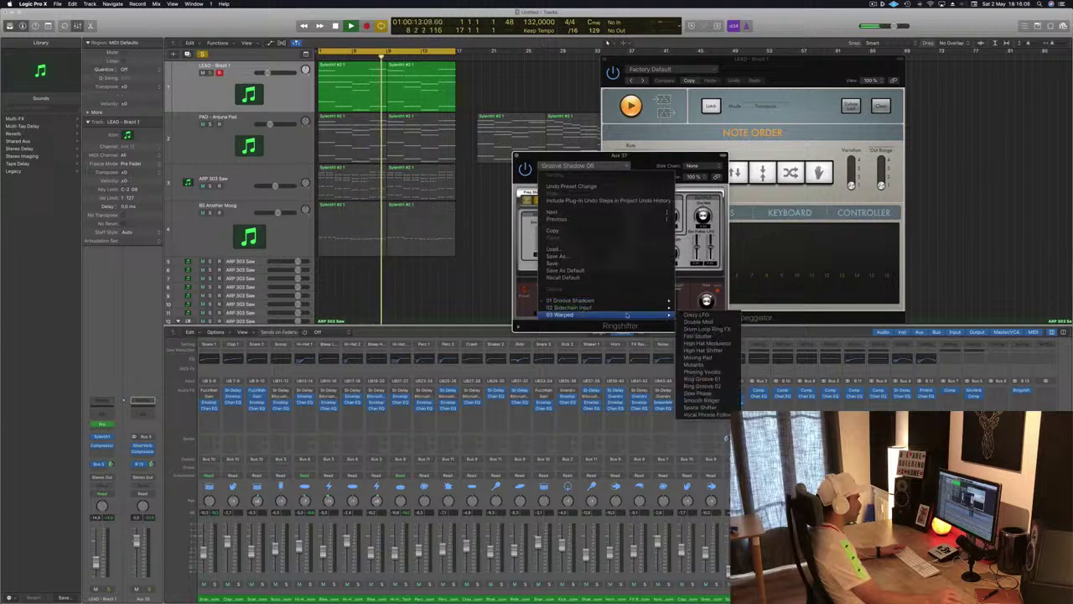
{"action": "left_click", "coordinate": [692, 336]}
- Step through the following Warped presets of the Ringshifter to Phasing Vocals and move the plug-in window clear of the tracks
{"action": "left_click_drag", "start_coordinate": [553, 178], "coordinate": [598, 161]}
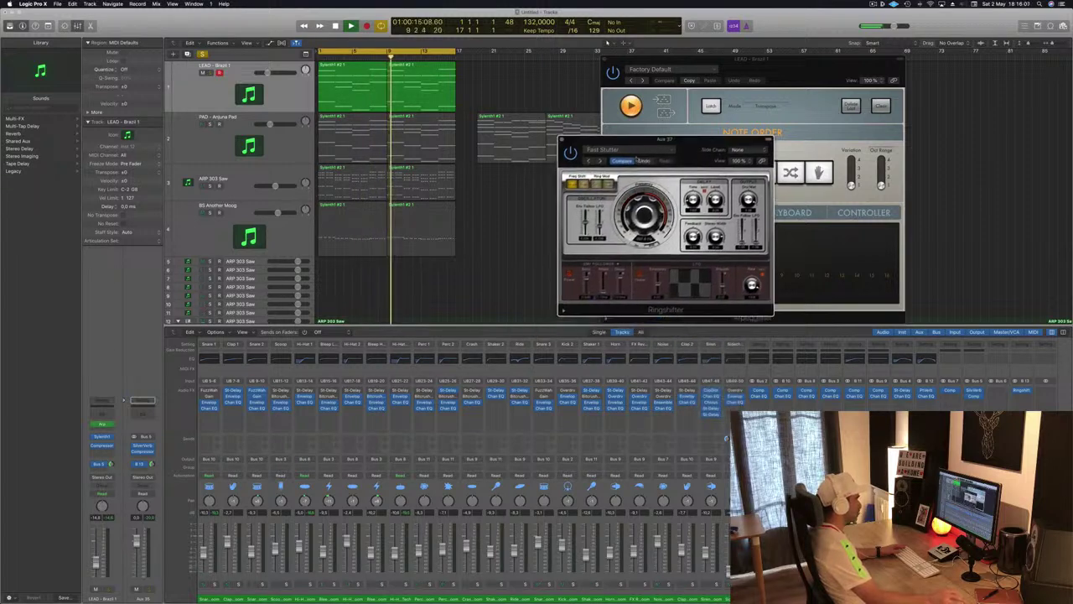
{"action": "left_click", "coordinate": [599, 160]}
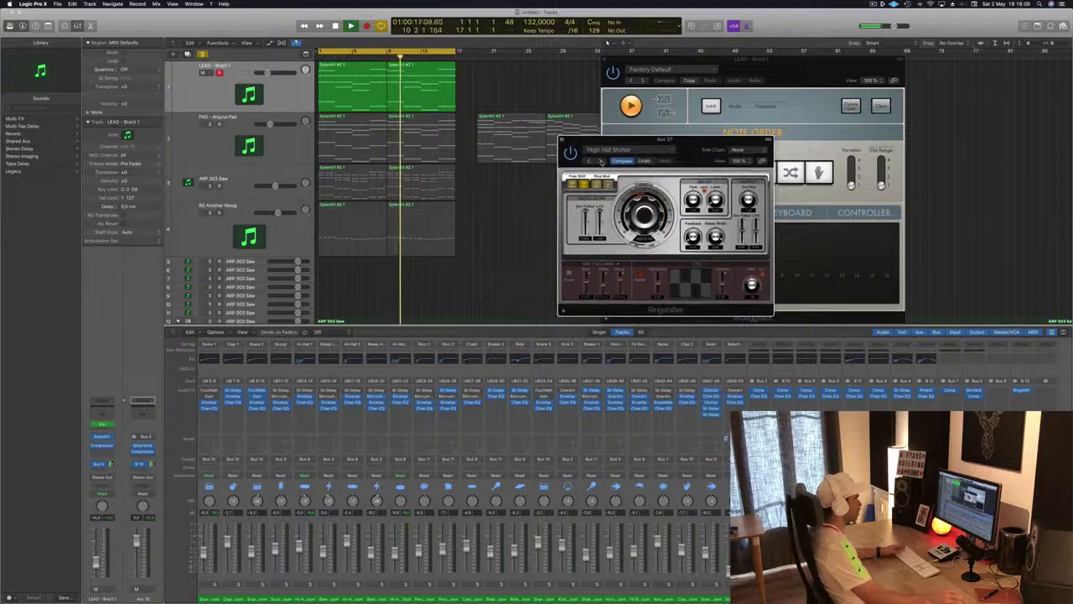
{"action": "left_click", "coordinate": [600, 161]}
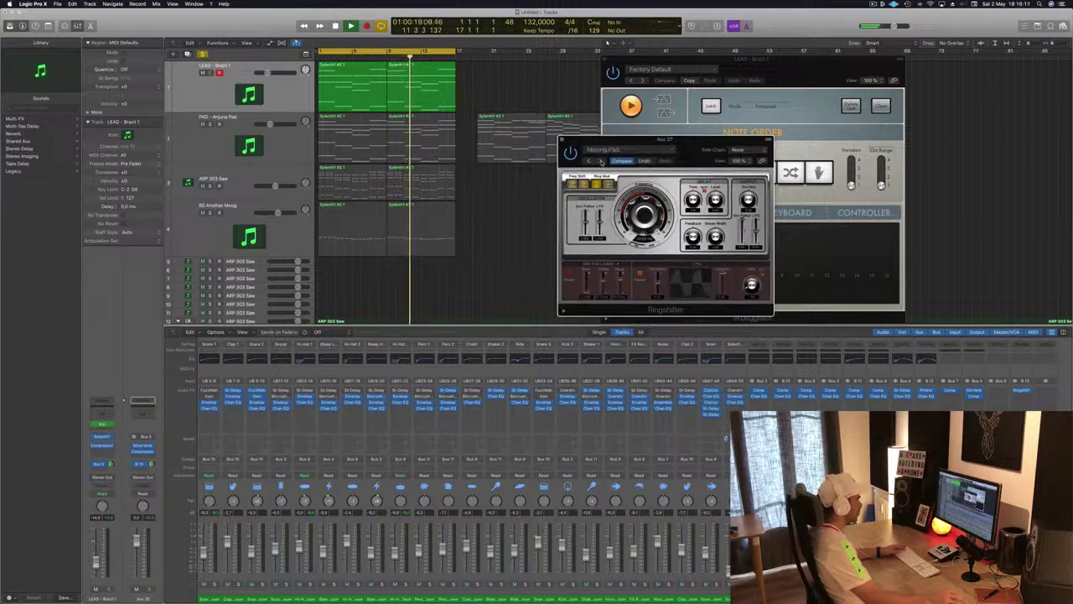
{"action": "left_click", "coordinate": [601, 161]}
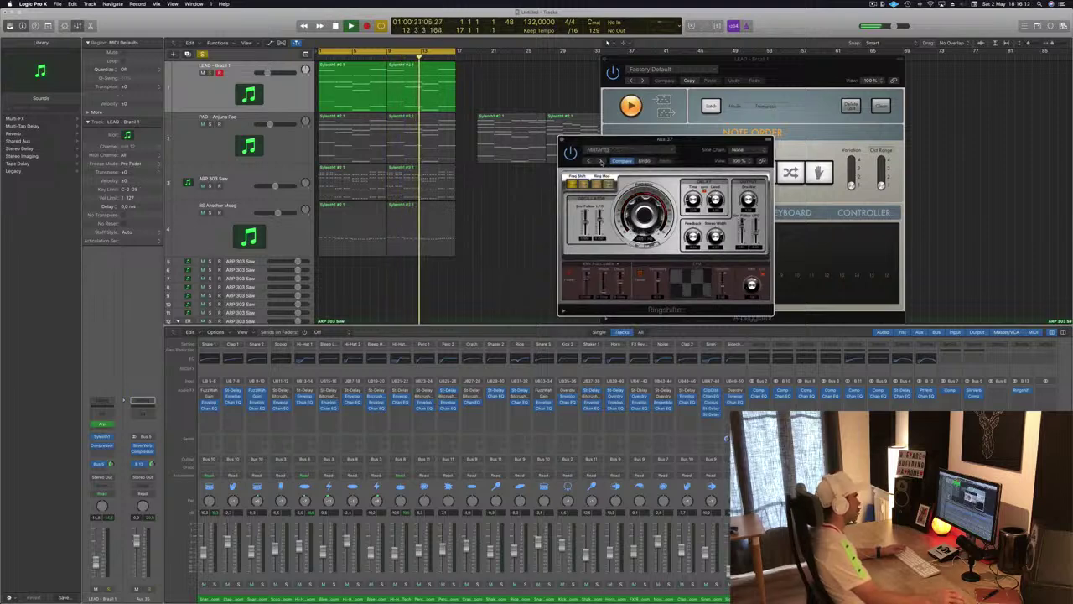
{"action": "left_click", "coordinate": [601, 162]}
{"action": "left_click_drag", "start_coordinate": [702, 152], "coordinate": [880, 83]}
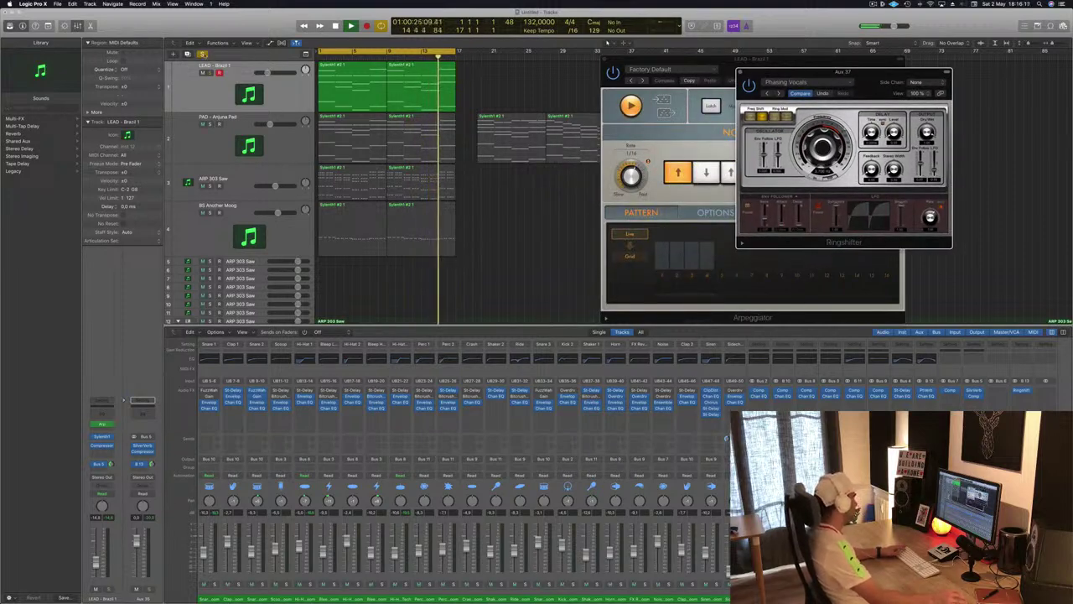
- Turn off solo so all tracks play, and check the side-chained Compressor on Aux 37
{"action": "left_click", "coordinate": [202, 54]}
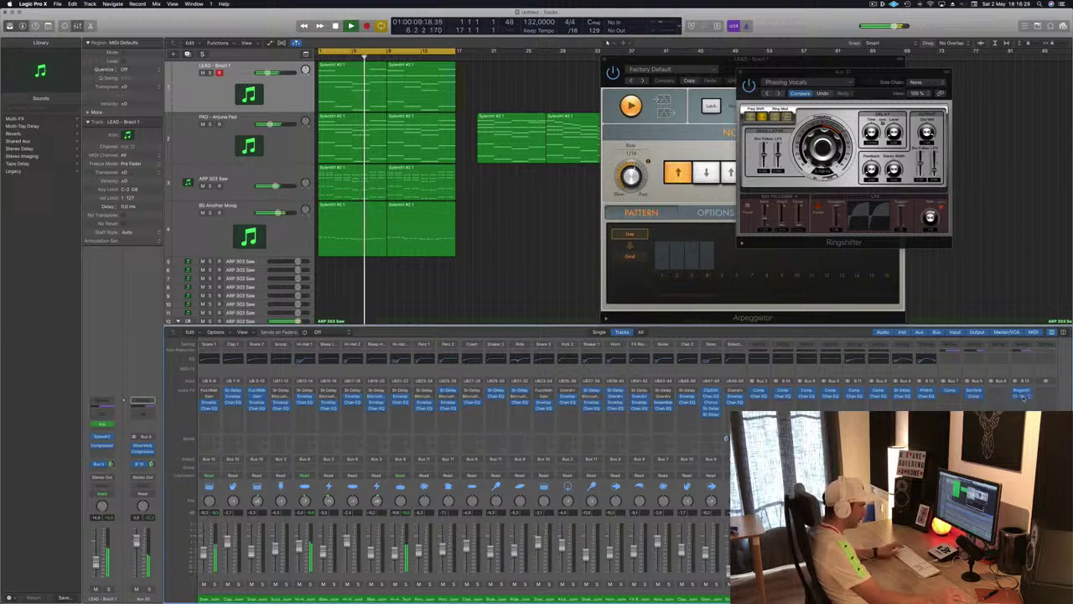
{"action": "left_click", "coordinate": [1022, 394]}
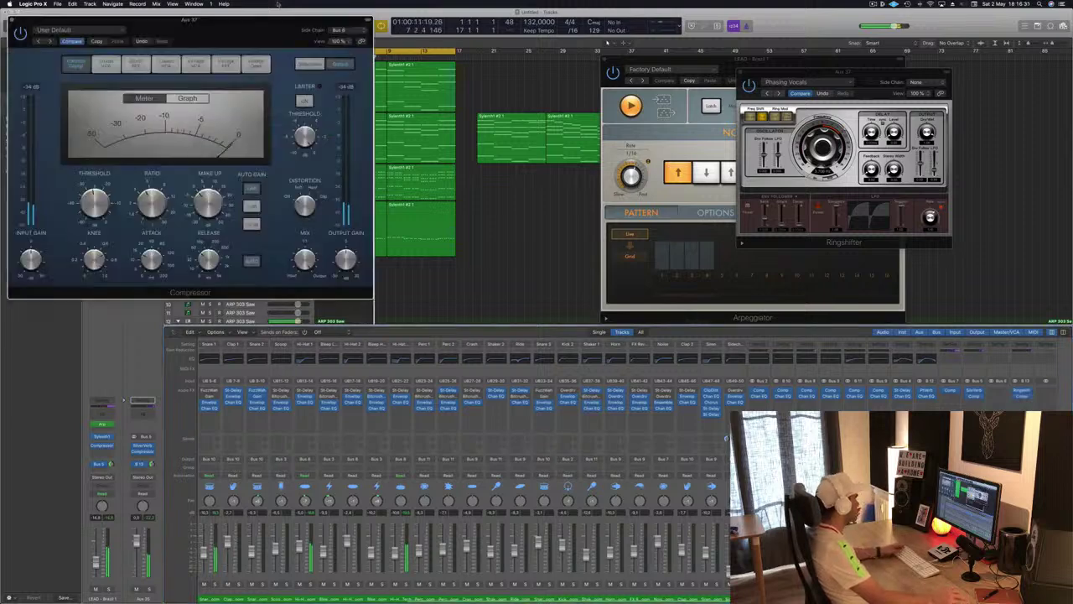
{"action": "left_click_drag", "start_coordinate": [331, 134], "coordinate": [481, 201]}
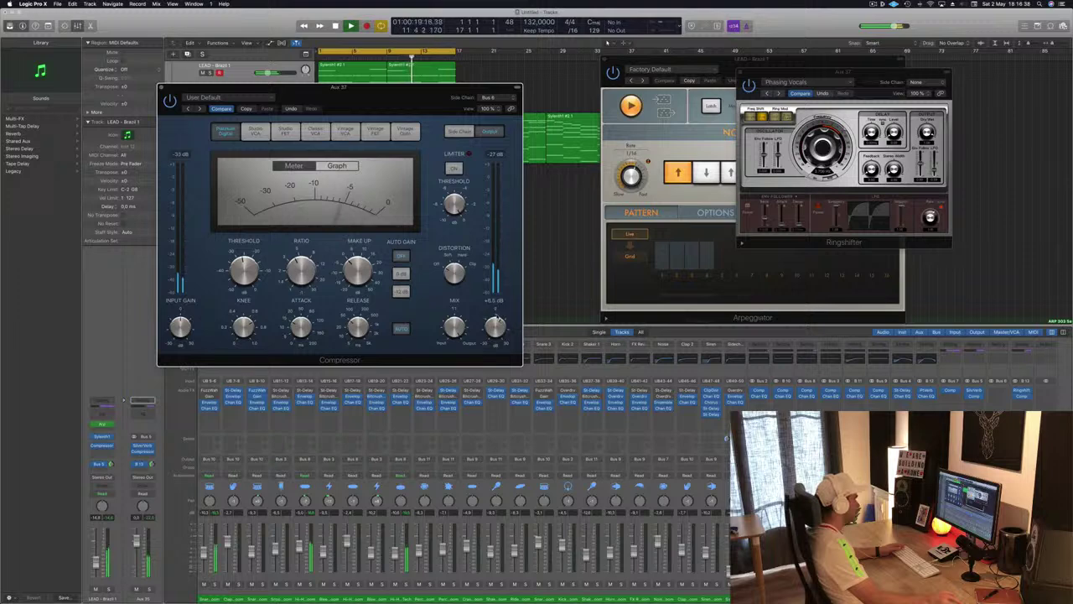
{"action": "left_click", "coordinate": [165, 89]}
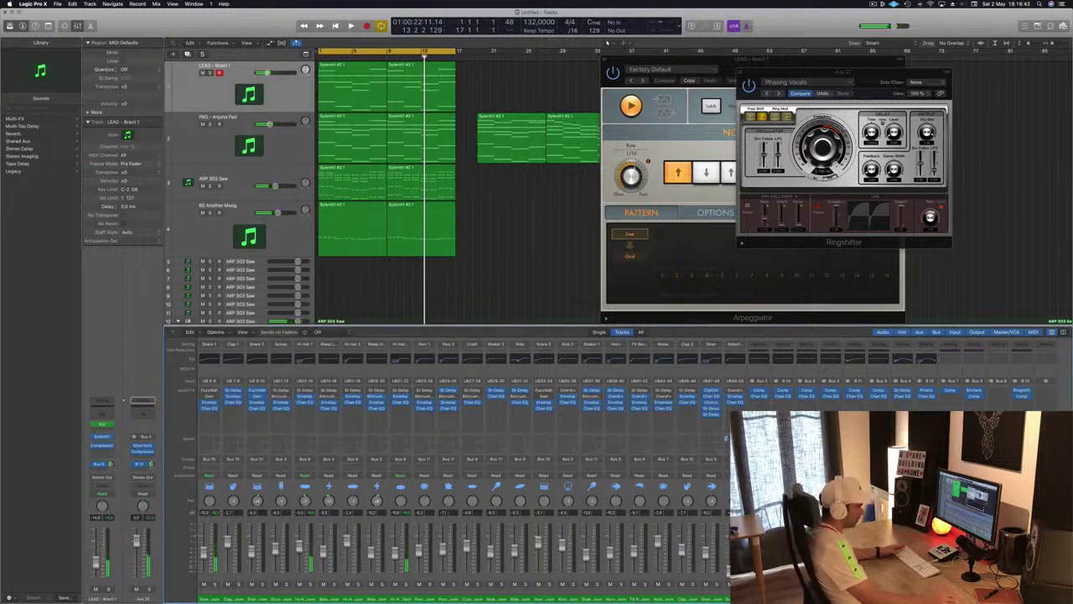
- Play the arrangement from the beginning and watch the meters of the Aux 37 Compressor, closing it and stopping playback when done
{"action": "key", "text": "Return"}
{"action": "key", "text": "space"}
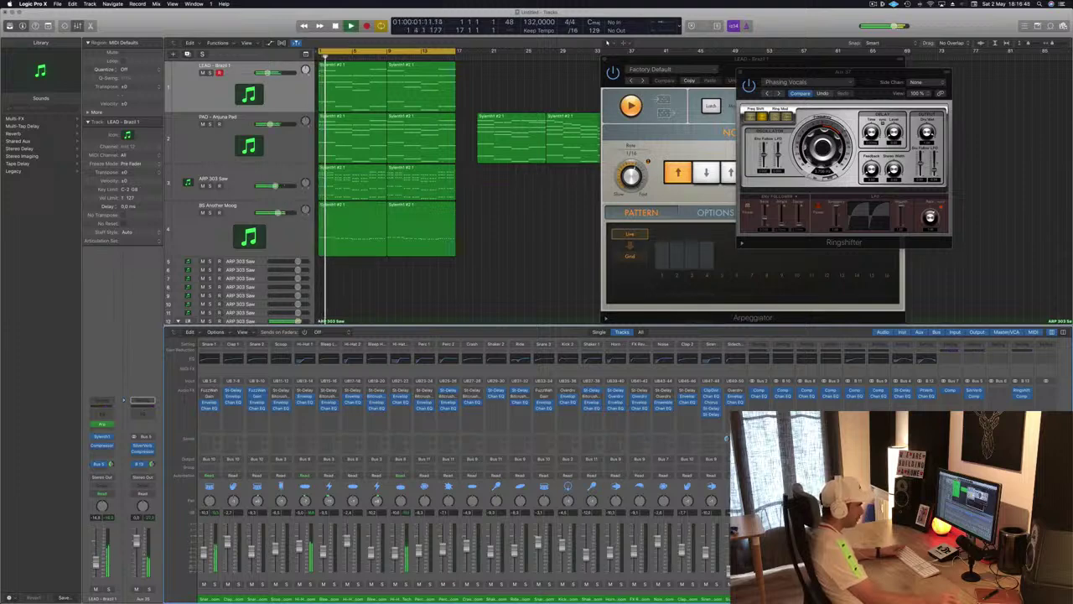
{"action": "left_click", "coordinate": [1023, 397]}
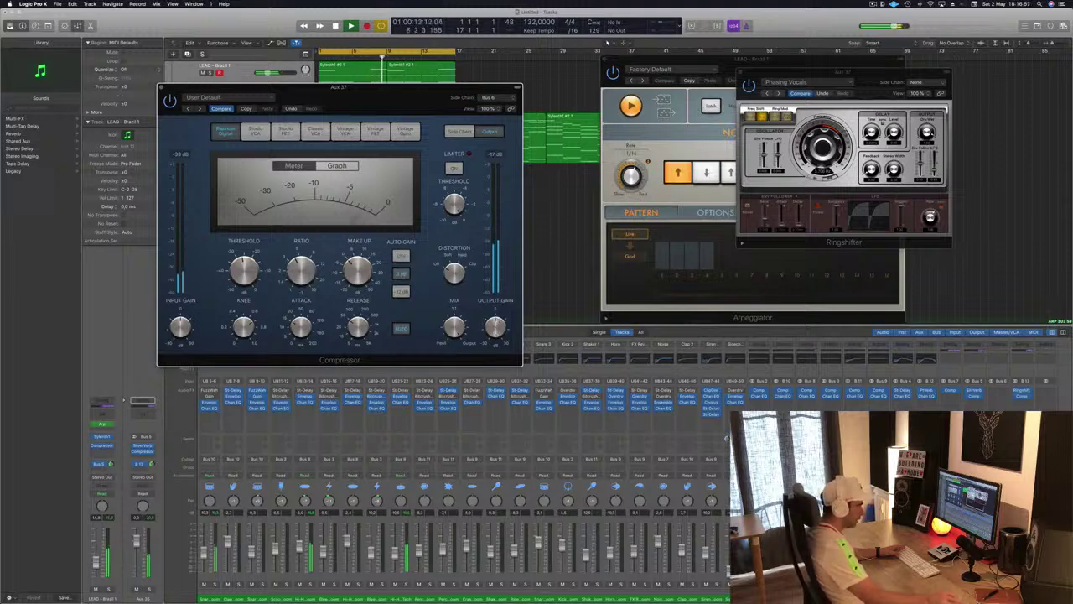
{"action": "left_click", "coordinate": [838, 444]}
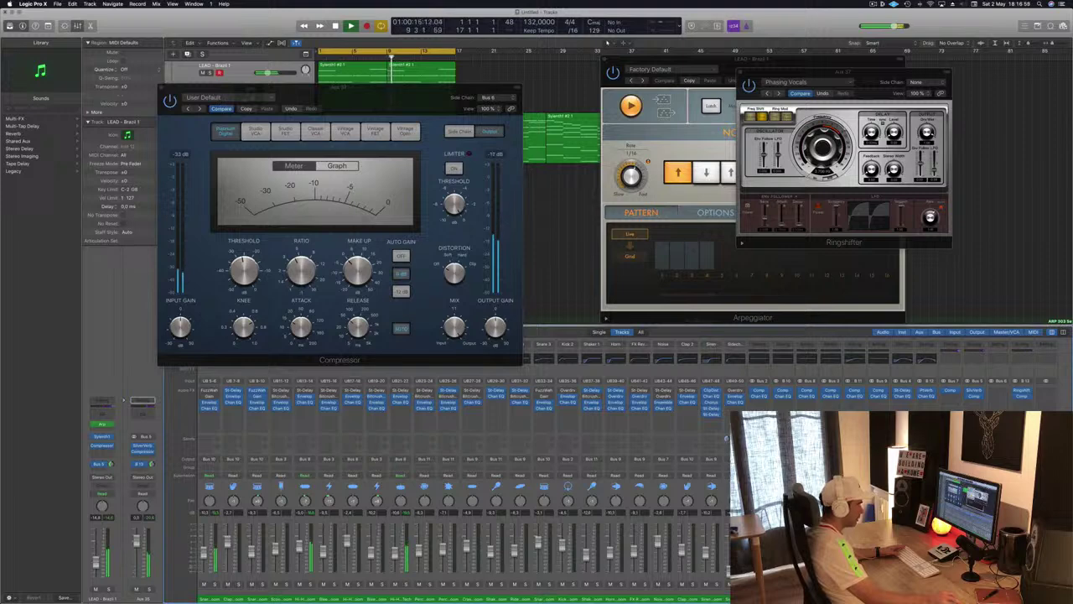
{"action": "left_click", "coordinate": [163, 87]}
{"action": "key", "text": "space"}
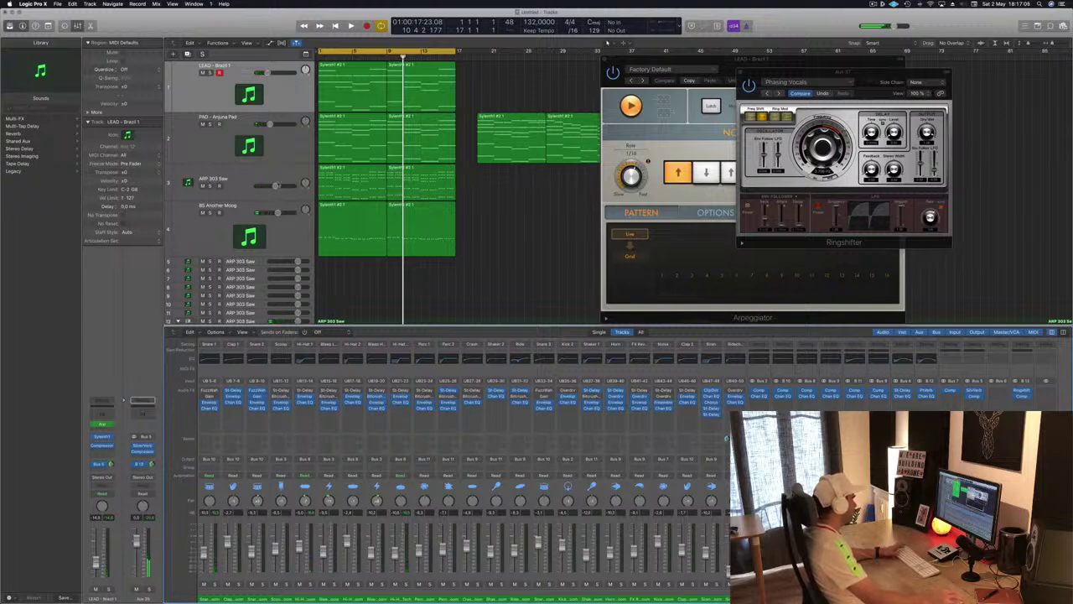
- Play the arrangement and temporarily solo the LEAD - Brazil 1 track to hear it alone and in the full mix
{"action": "left_click", "coordinate": [280, 95]}
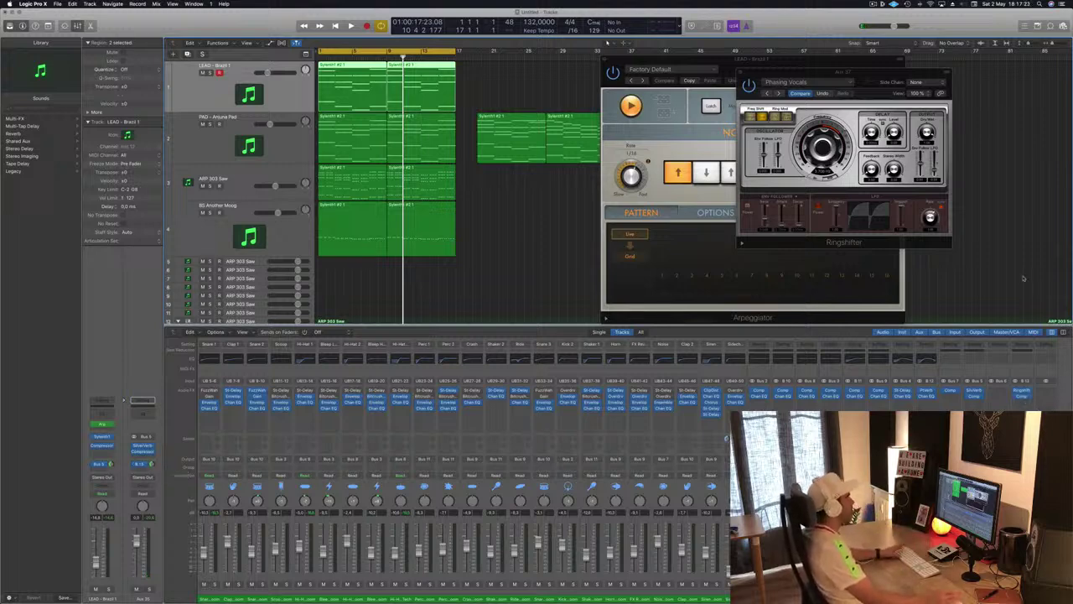
{"action": "key", "text": "space"}
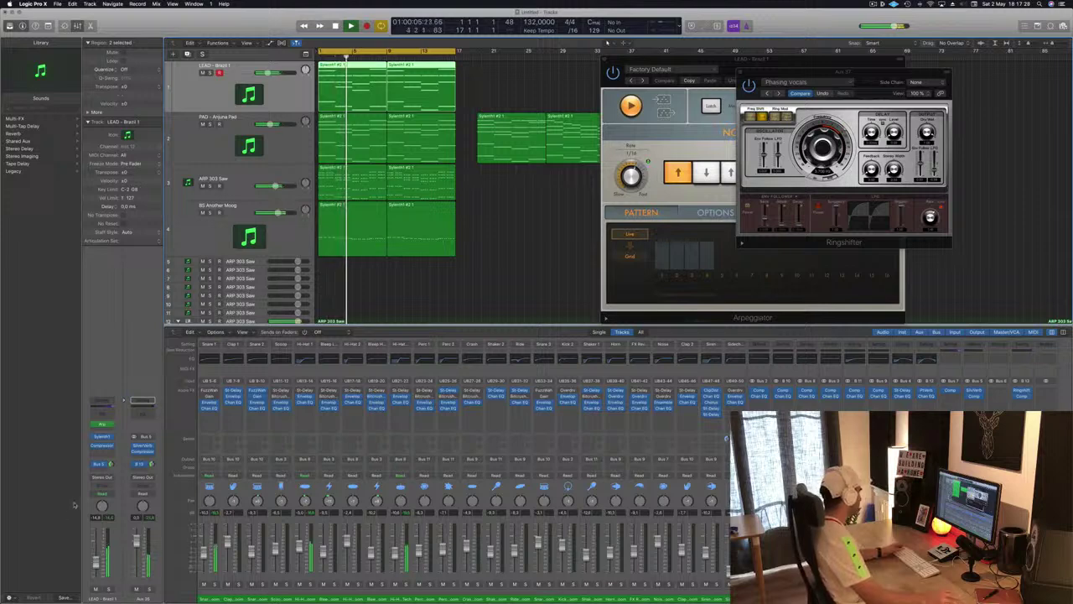
{"action": "key", "text": "s"}
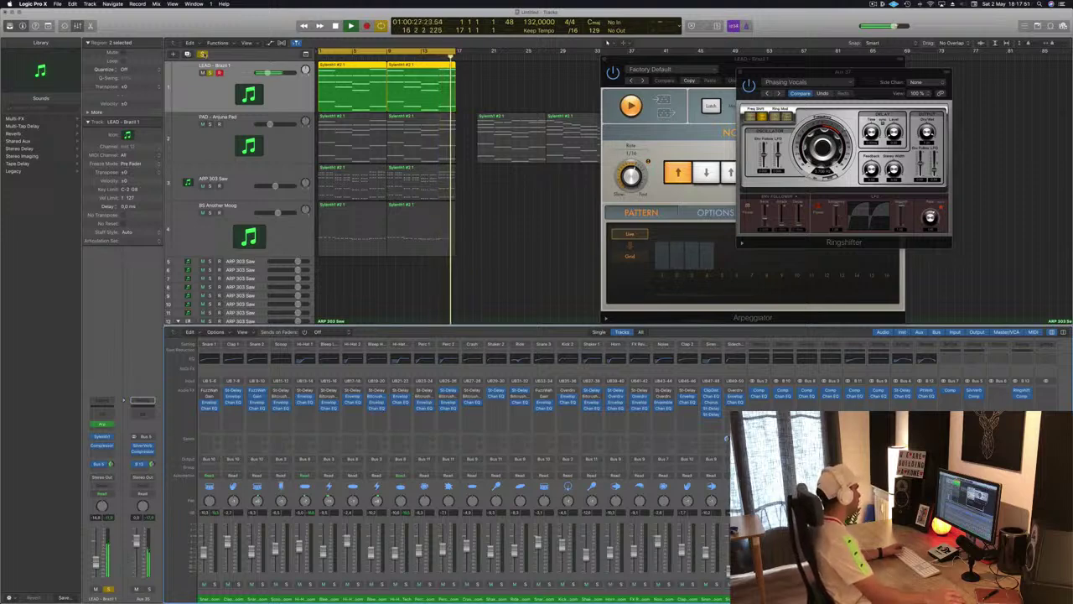
{"action": "left_click", "coordinate": [209, 72]}
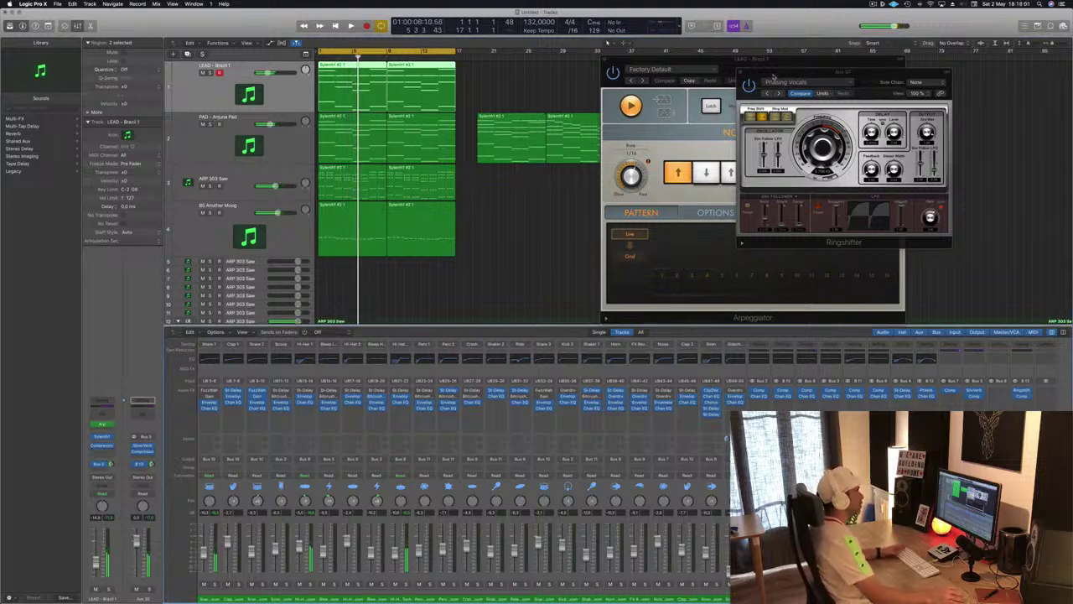
- Close the Ringshifter and Arpeggiator windows and restart playback
{"action": "left_click_drag", "start_coordinate": [741, 73], "coordinate": [705, 73]}
{"action": "left_click", "coordinate": [709, 74]}
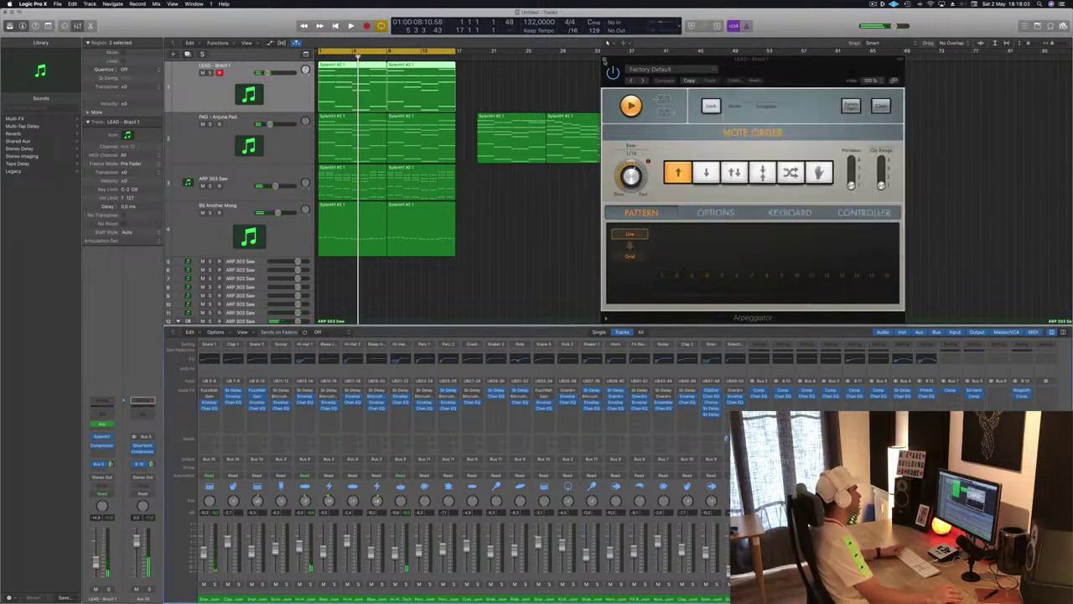
{"action": "left_click", "coordinate": [604, 61]}
{"action": "key", "text": "space"}
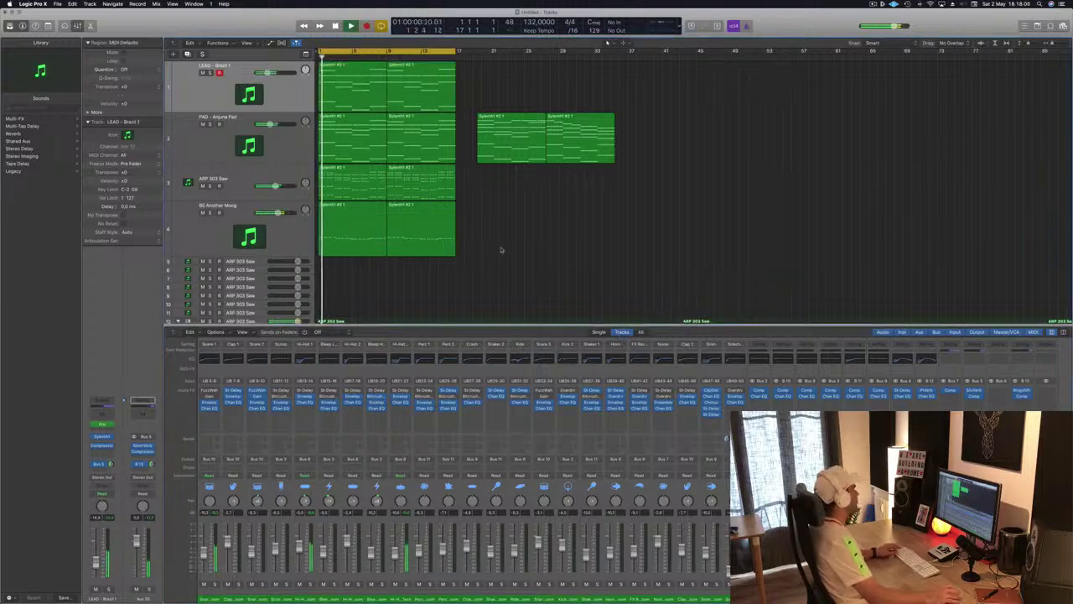
- Move the two spare regions on the PAD - Anjuna Pad track farther along the timeline, to about bar 61
{"action": "scroll", "coordinate": [501, 250], "scroll_direction": "down", "scroll_amount": 2}
{"action": "scroll", "coordinate": [501, 248], "scroll_direction": "down", "scroll_amount": 5}
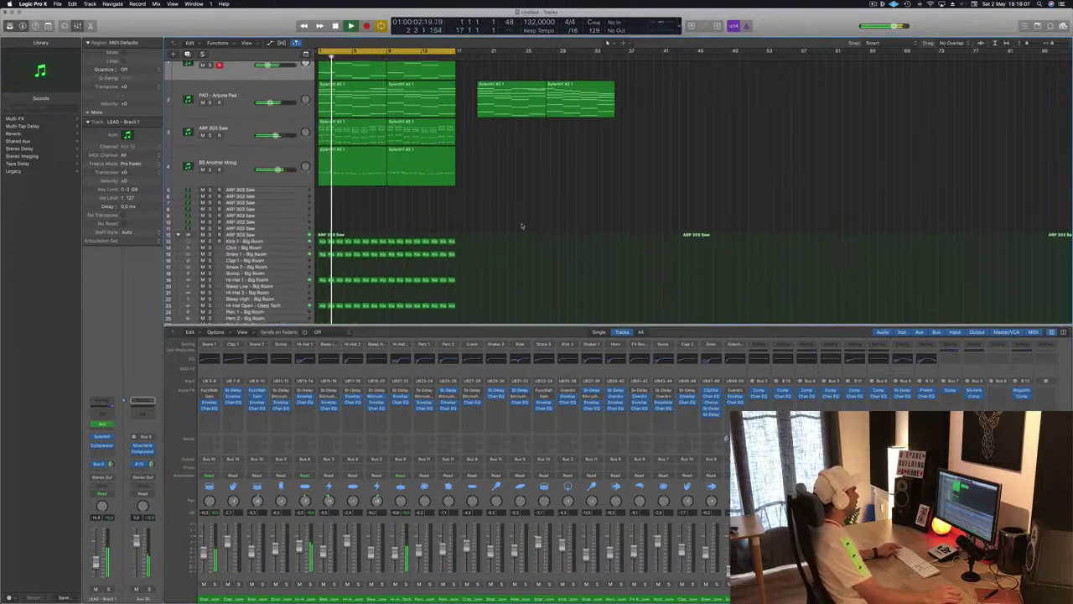
{"action": "scroll", "coordinate": [526, 218], "scroll_direction": "up", "scroll_amount": 5}
{"action": "scroll", "coordinate": [399, 226], "scroll_direction": "up", "scroll_amount": 2}
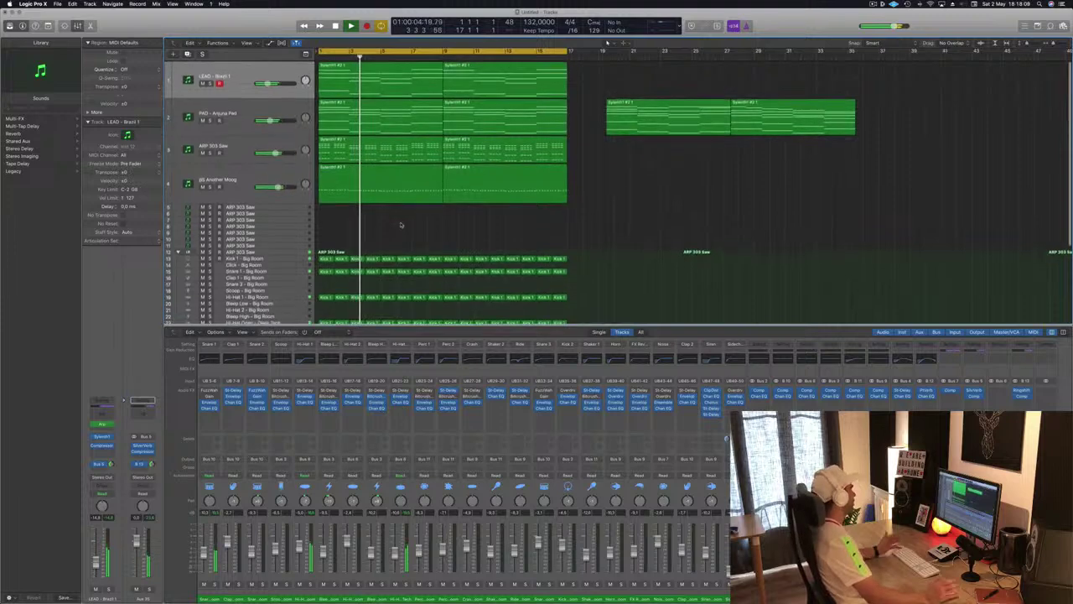
{"action": "scroll", "coordinate": [461, 185], "scroll_direction": "right", "scroll_amount": 1}
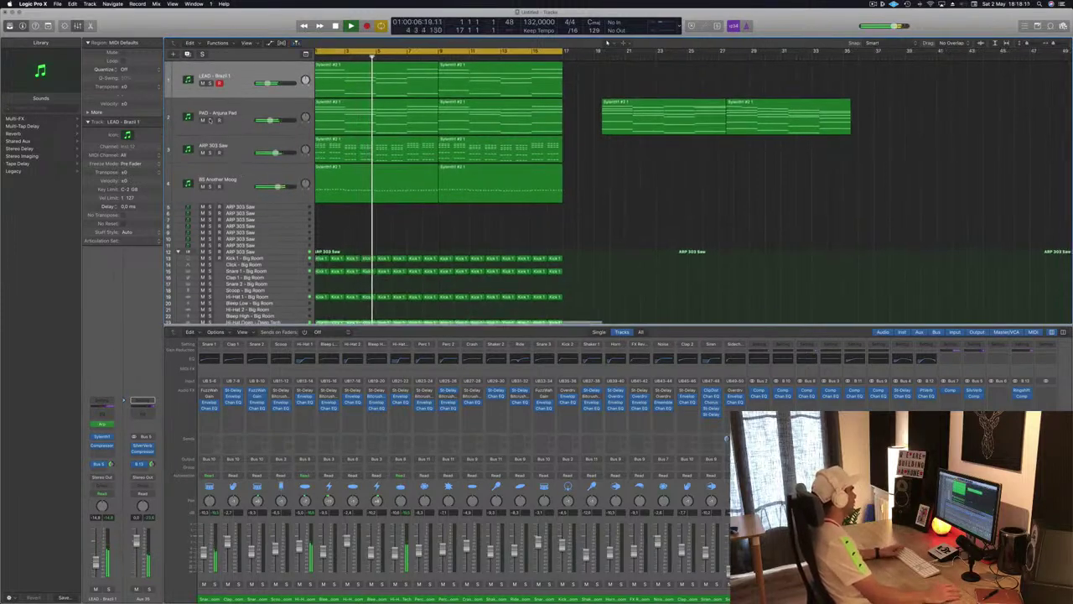
{"action": "left_click", "coordinate": [237, 118]}
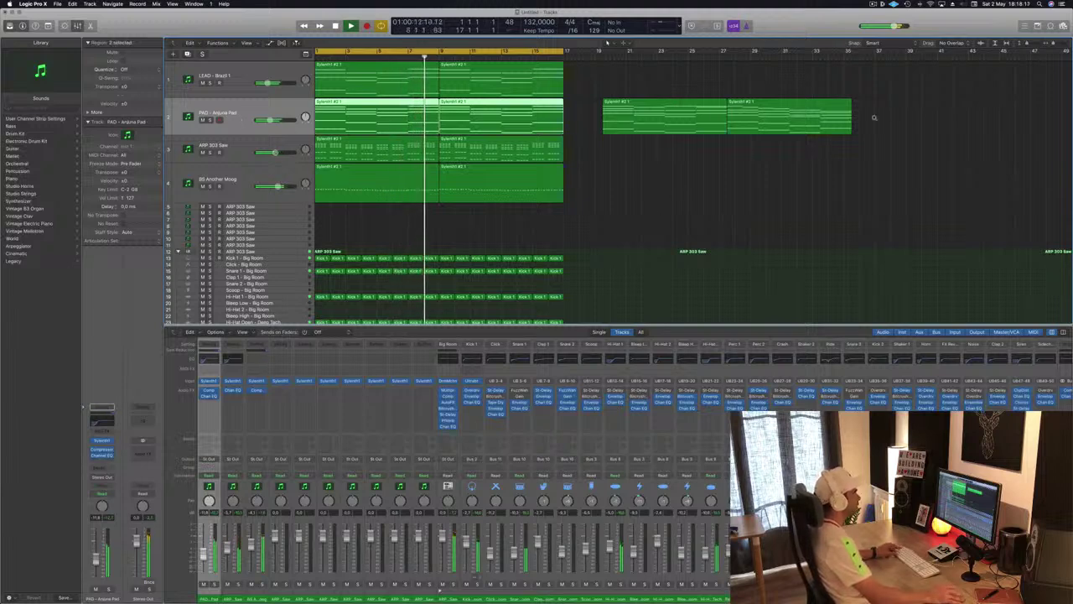
{"action": "scroll", "coordinate": [873, 117], "scroll_direction": "down", "scroll_amount": 3}
{"action": "left_click_drag", "start_coordinate": [853, 109], "coordinate": [939, 112]}
- Repeat the regions of all tracks from the first 16 bars three more times, filling the timeline up to bar 65
{"action": "key", "text": "ctrl+super+e"}
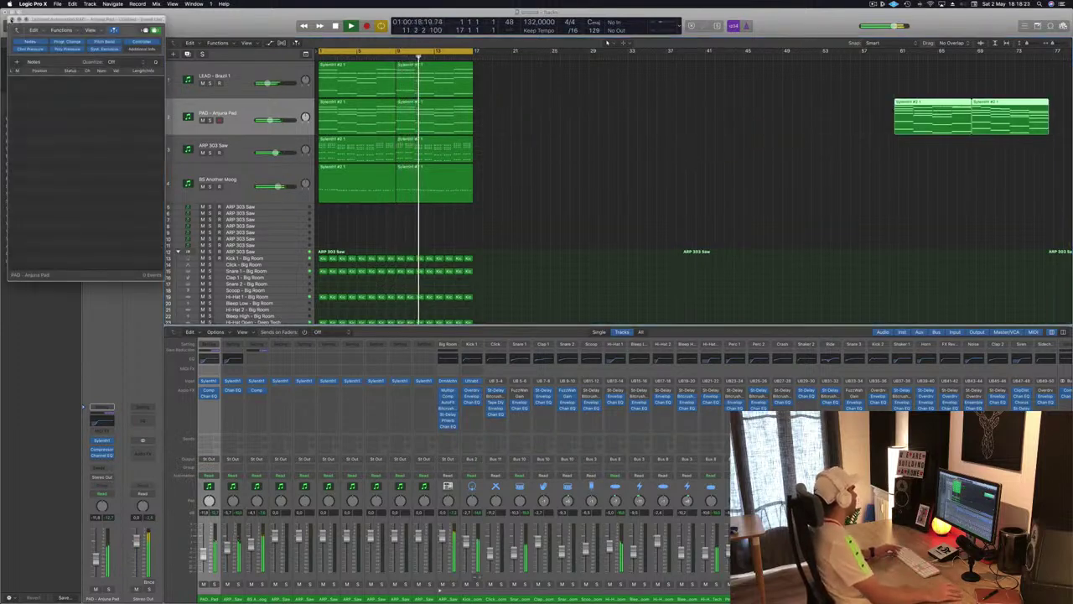
{"action": "key", "text": "ctrl+super+e"}
{"action": "key", "text": "super+z"}
{"action": "key", "text": "super+z"}
{"action": "key", "text": "super+z"}
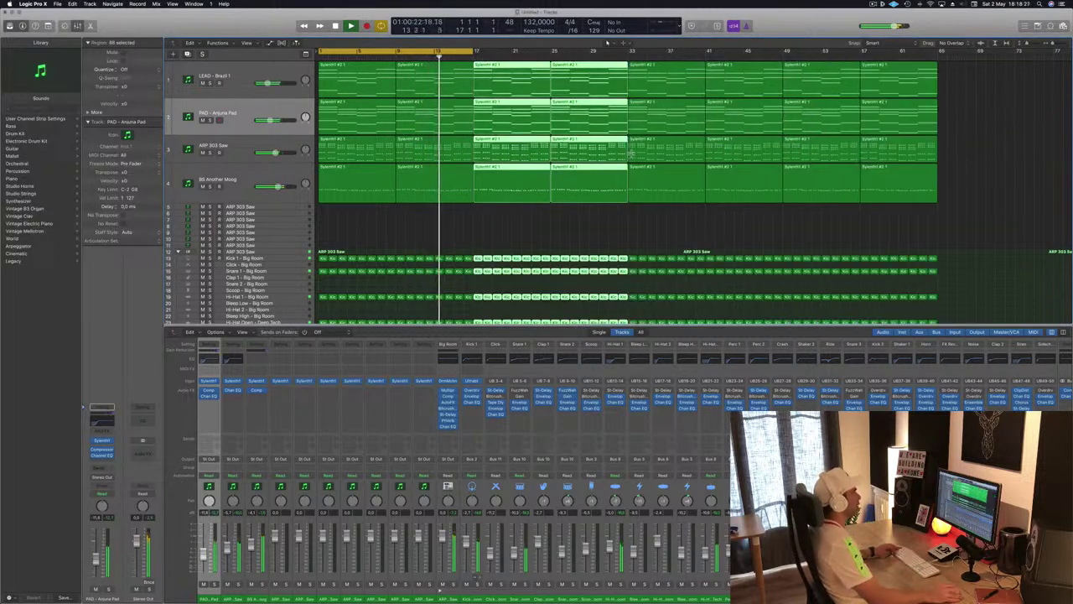
- Show the secondary ruler and extend the cycle range to bar 65, playing from the start
{"action": "key", "text": "super+Left"}
{"action": "left_click", "coordinate": [245, 43]}
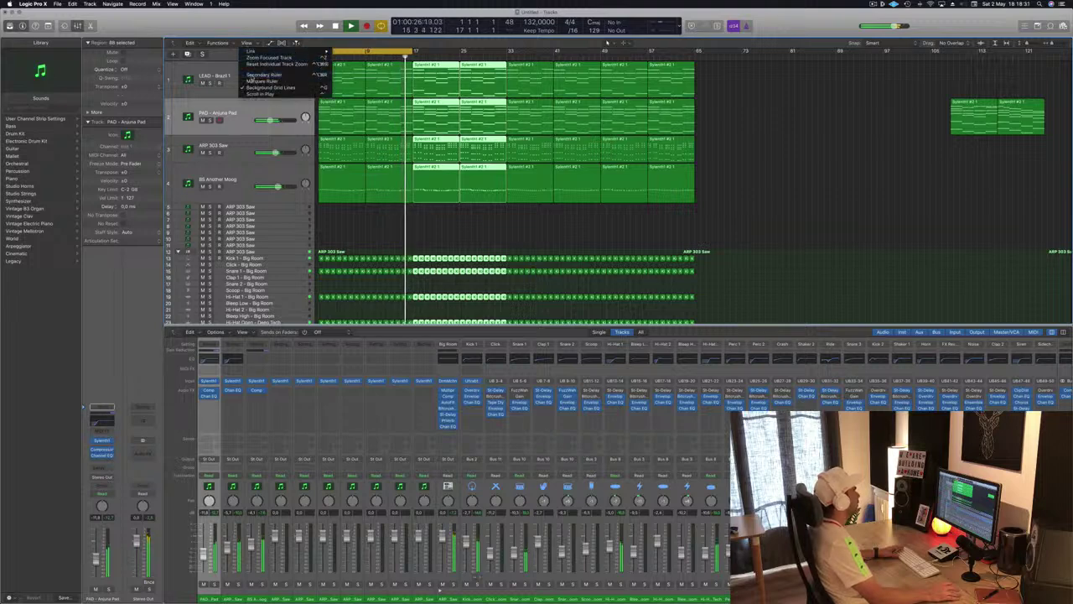
{"action": "left_click", "coordinate": [260, 74]}
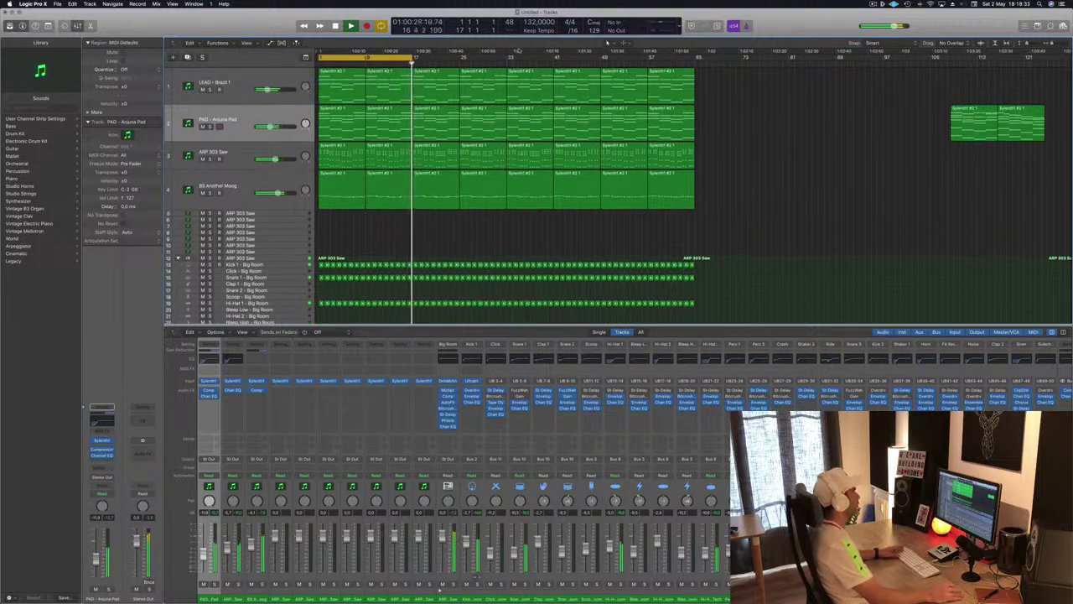
{"action": "left_click_drag", "start_coordinate": [411, 59], "coordinate": [695, 59]}
{"action": "key", "text": "Return"}
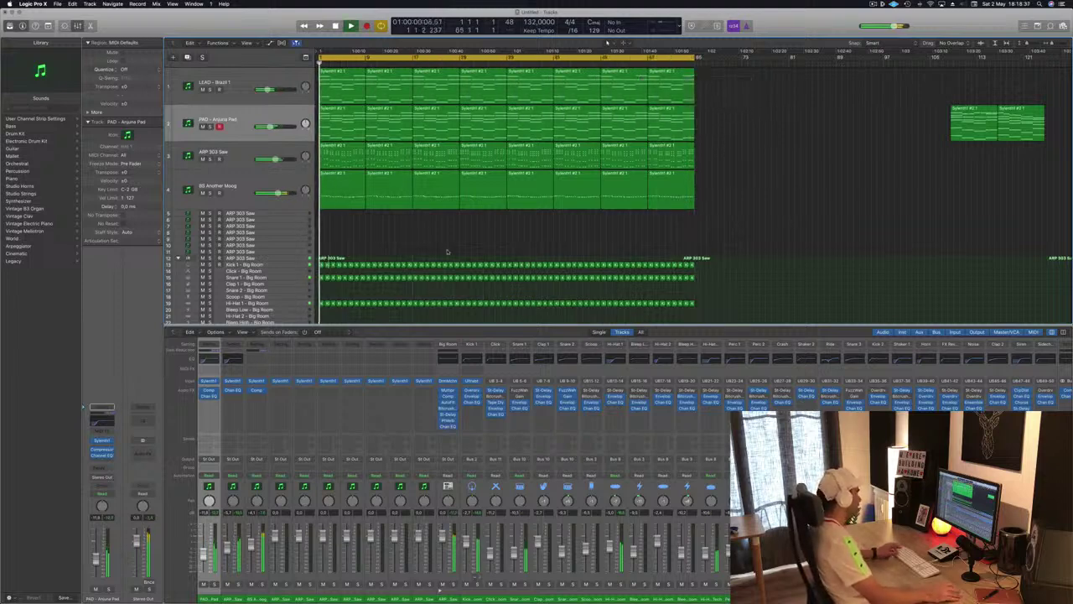
- Load the saved channel strip setting 000-Mega Saw Riser With noise on the spare ARP 303 Saw track 5
{"action": "scroll", "coordinate": [447, 250], "scroll_direction": "down", "scroll_amount": 3}
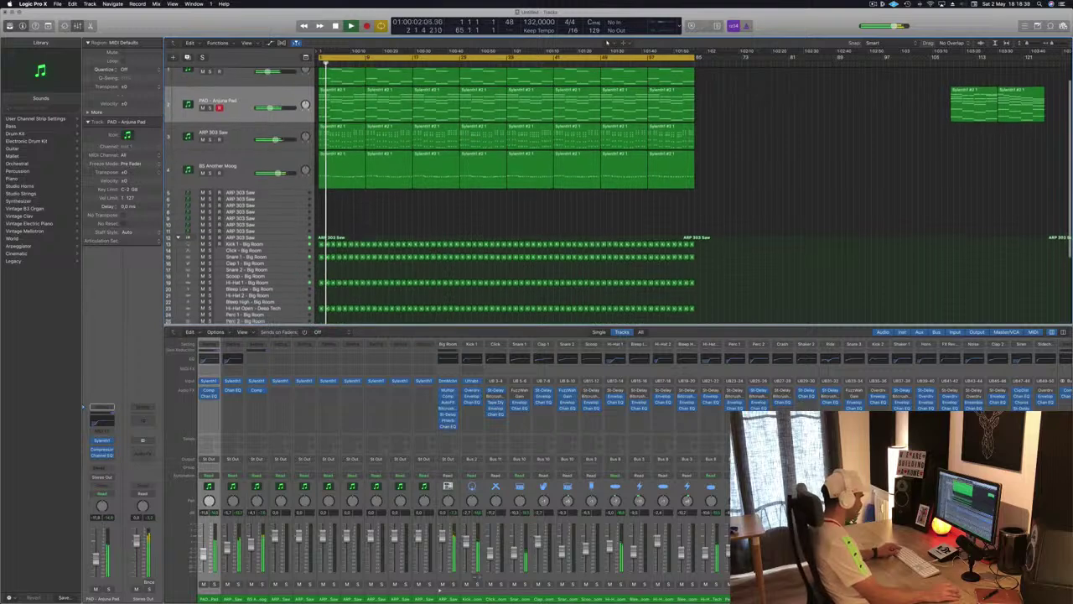
{"action": "scroll", "coordinate": [364, 226], "scroll_direction": "up", "scroll_amount": 2}
{"action": "left_click", "coordinate": [269, 110]}
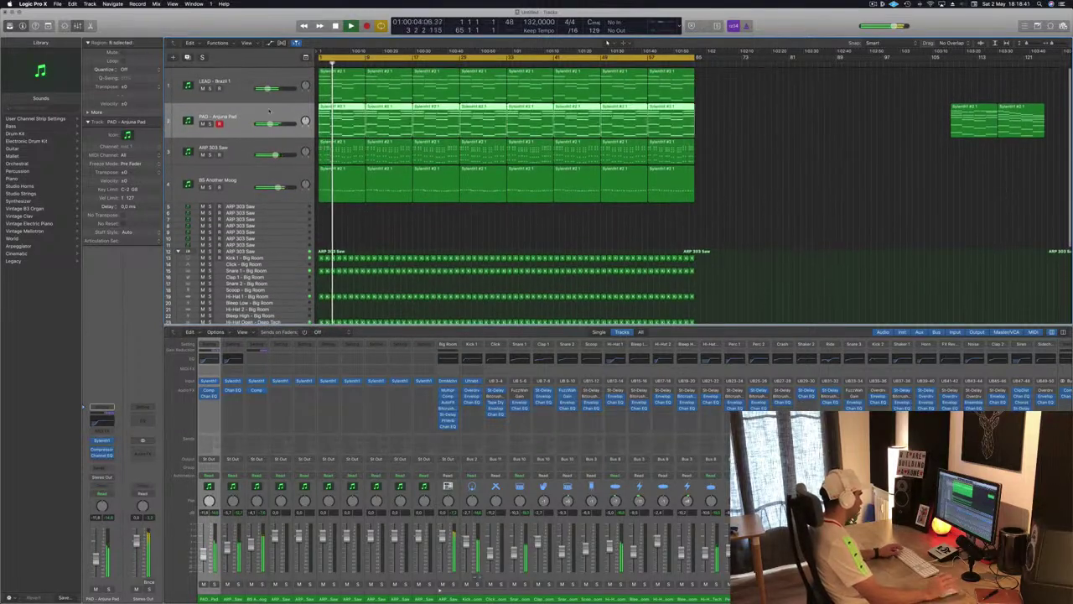
{"action": "left_click", "coordinate": [273, 206]}
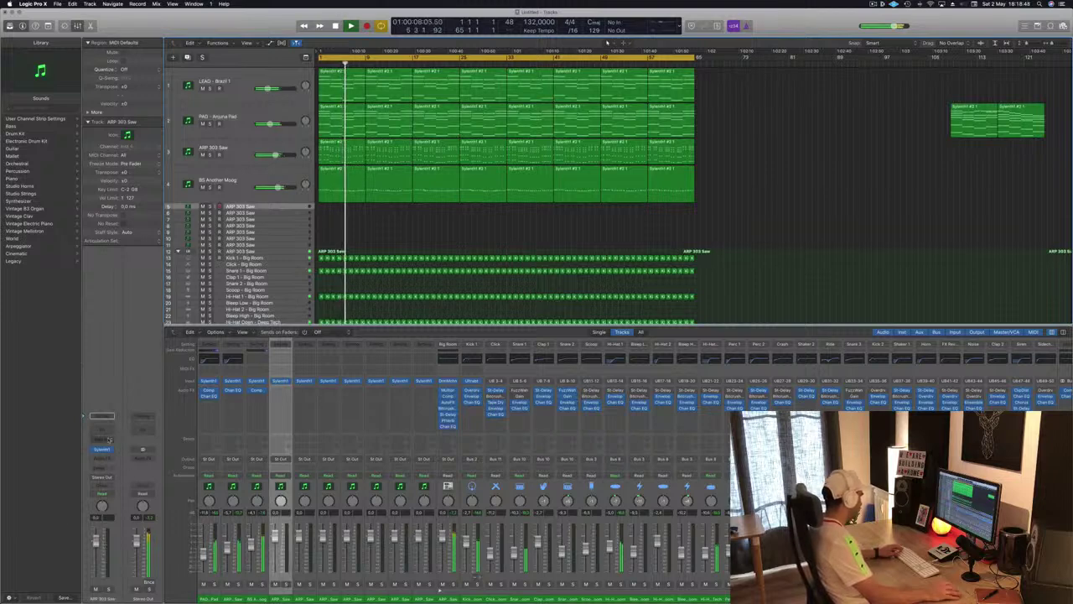
{"action": "left_click", "coordinate": [111, 415]}
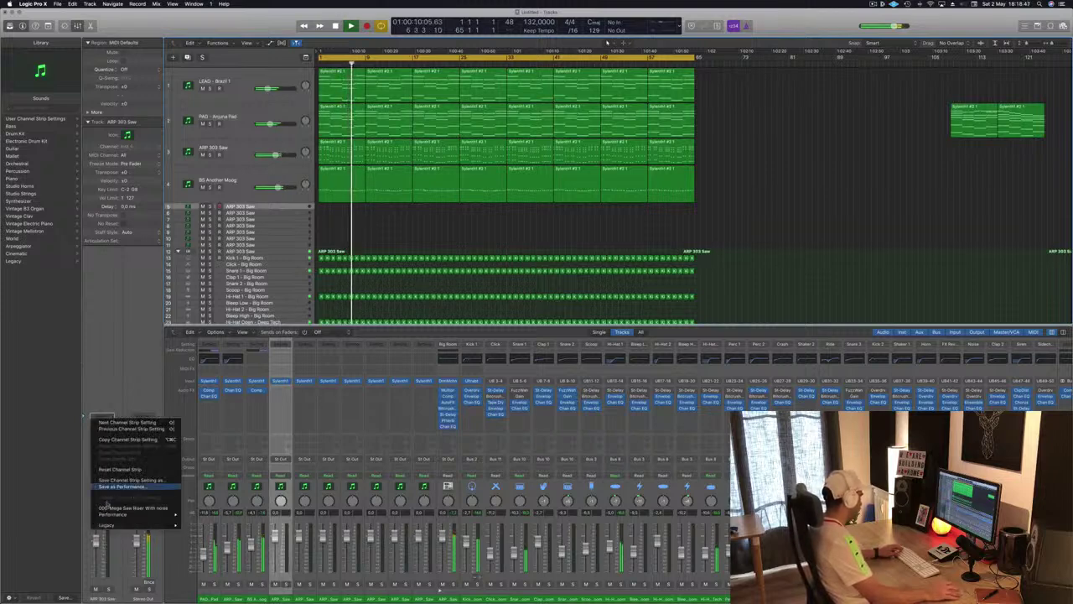
{"action": "left_click", "coordinate": [117, 507]}
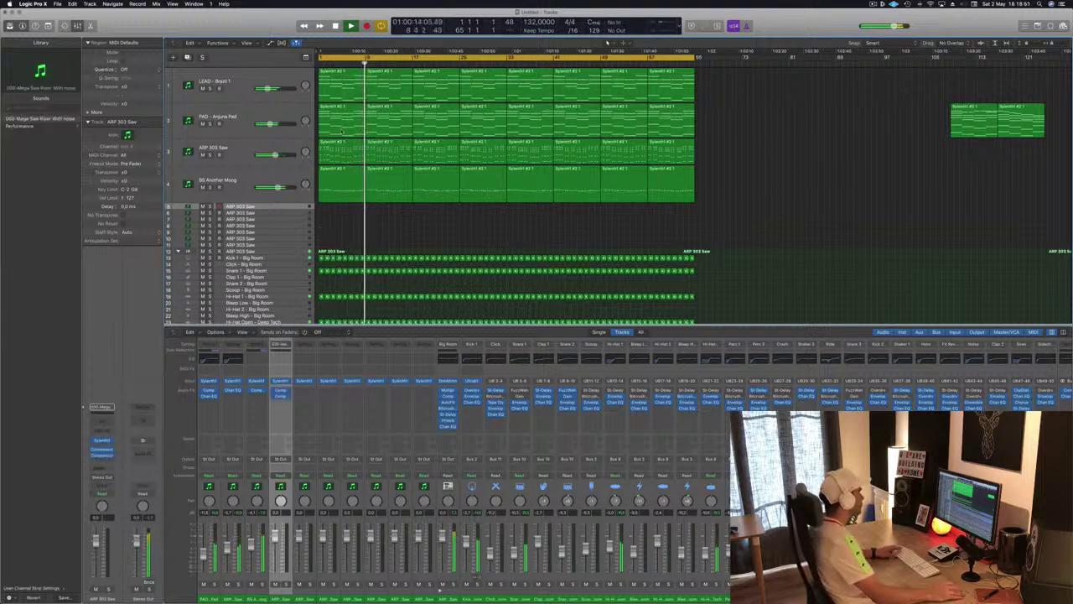
- Copy the first PAD - Anjuna Pad region onto track 5 and delete all of its notes except the opening chord
{"action": "left_click", "coordinate": [333, 123]}
{"action": "left_click_drag", "start_coordinate": [333, 124], "coordinate": [334, 208]}
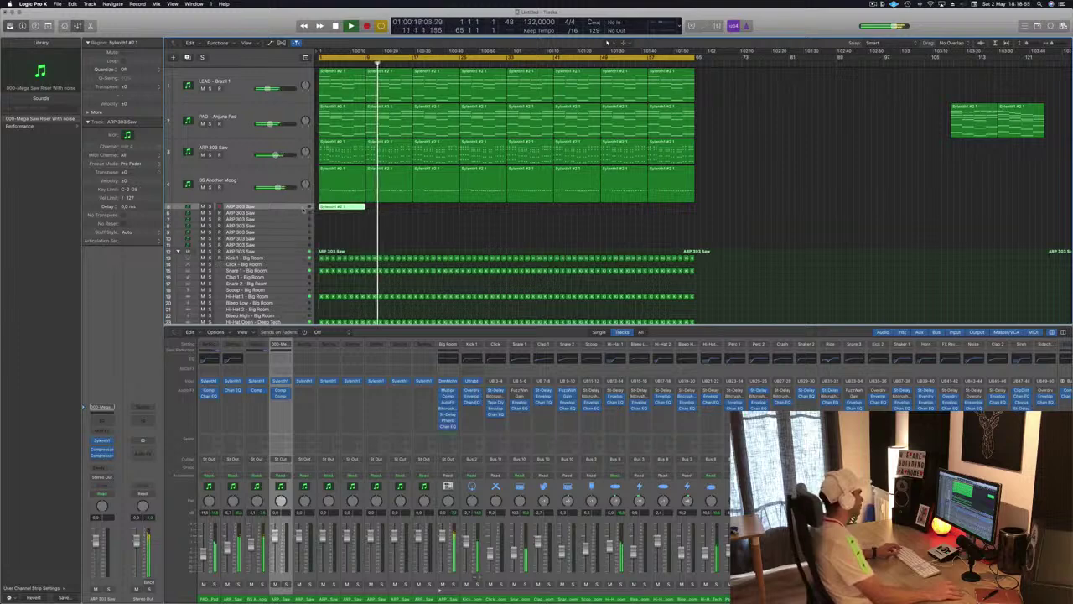
{"action": "double_click", "coordinate": [338, 207]}
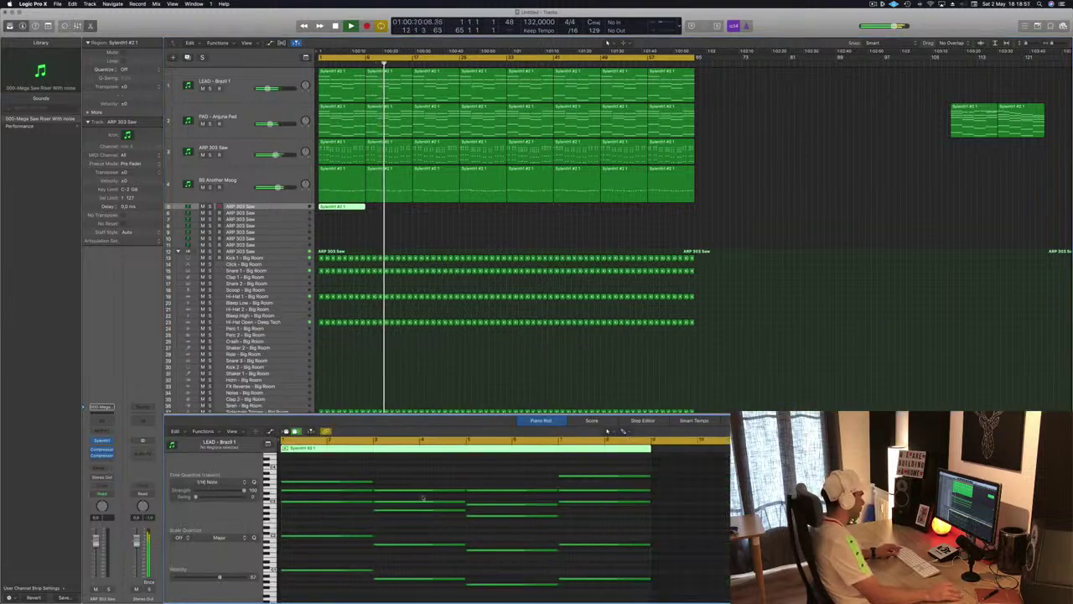
{"action": "left_click_drag", "start_coordinate": [413, 476], "coordinate": [608, 578]}
{"action": "key", "text": "Delete"}
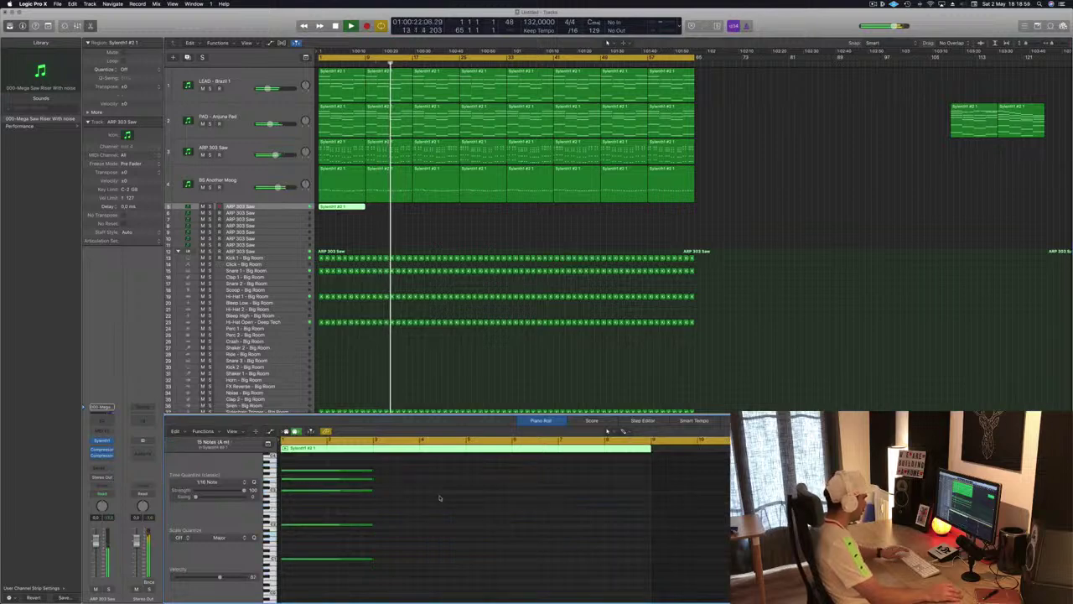
- Stretch the opening chord across the full 8-bar region and delete its notes until a single sustained note is left
{"action": "left_click_drag", "start_coordinate": [406, 469], "coordinate": [280, 570]}
{"action": "left_click_drag", "start_coordinate": [369, 469], "coordinate": [650, 471]}
{"action": "left_click", "coordinate": [431, 473]}
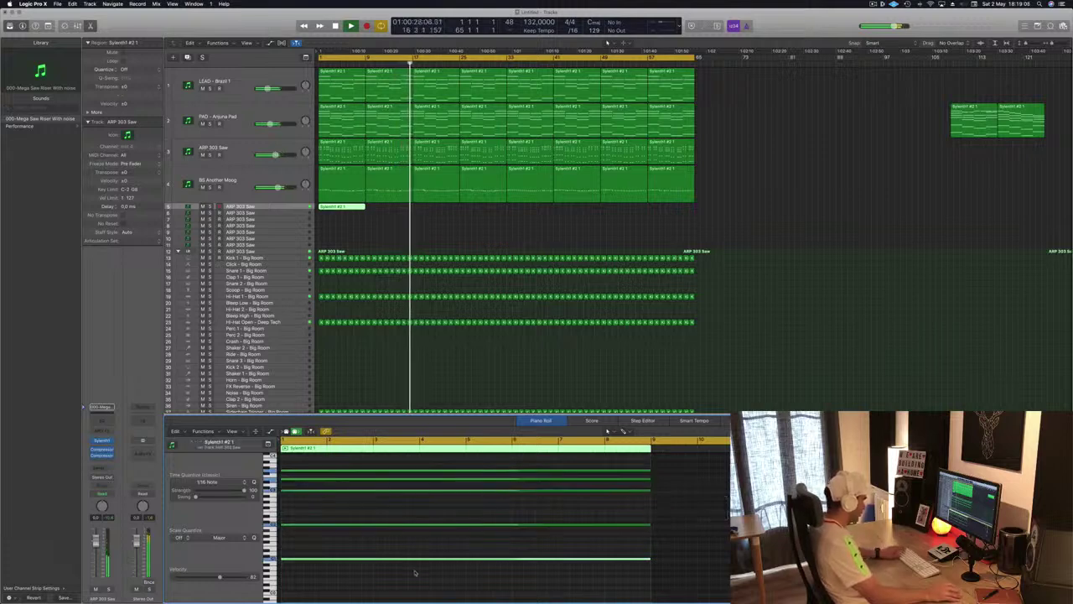
{"action": "left_click_drag", "start_coordinate": [432, 463], "coordinate": [431, 498]}
{"action": "key", "text": "Delete"}
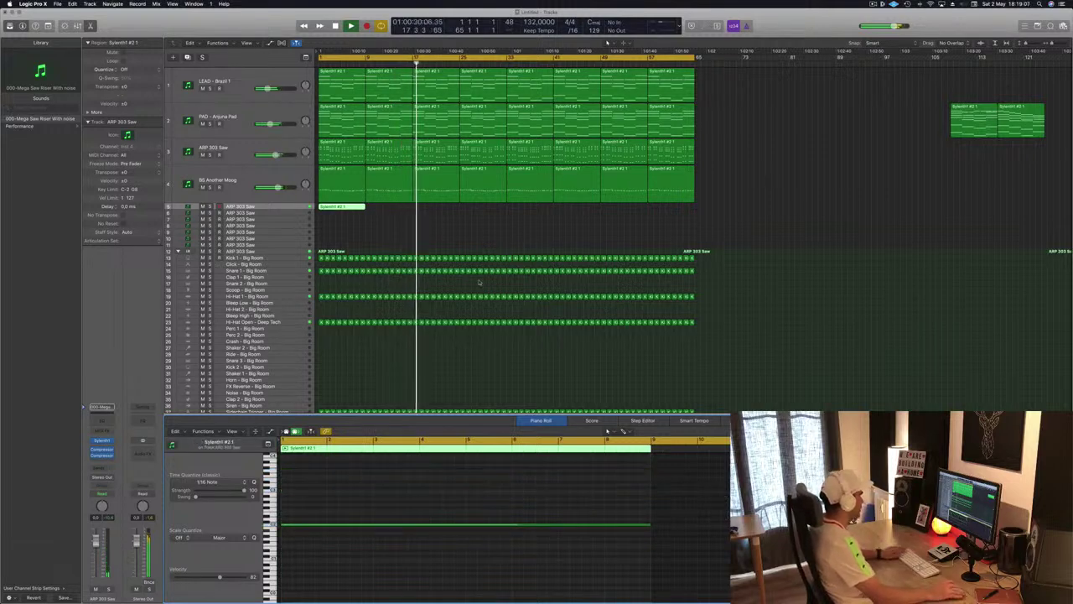
- Restart playback and extend the riser region to bar 17, lengthening its note to fill all 16 bars
{"action": "key", "text": "space"}
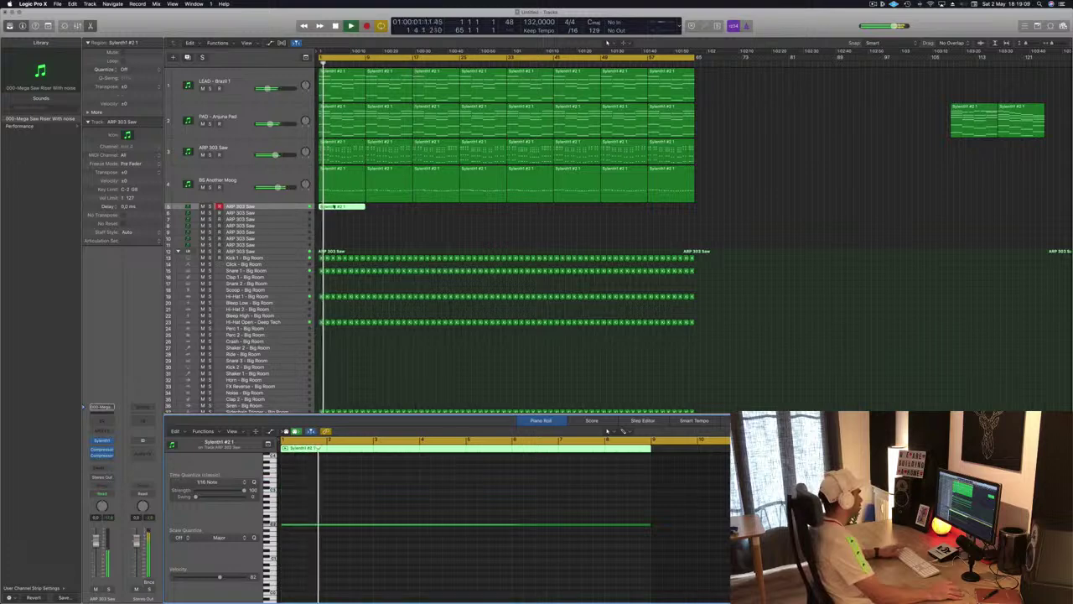
{"action": "left_click_drag", "start_coordinate": [362, 209], "coordinate": [410, 211]}
{"action": "scroll", "coordinate": [639, 530], "scroll_direction": "down", "scroll_amount": 3}
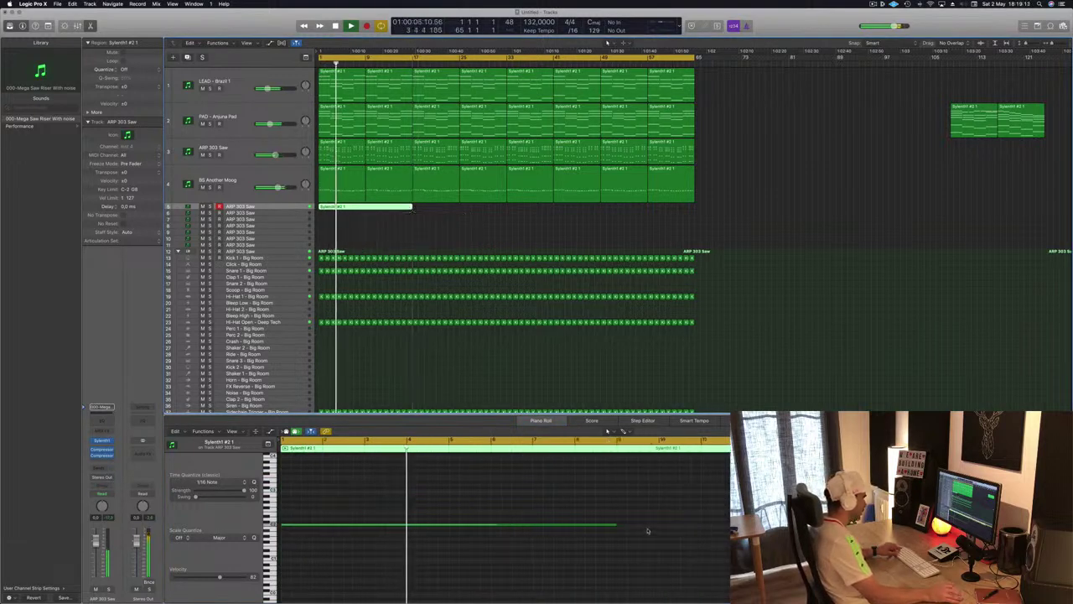
{"action": "left_click_drag", "start_coordinate": [563, 524], "coordinate": [731, 524]}
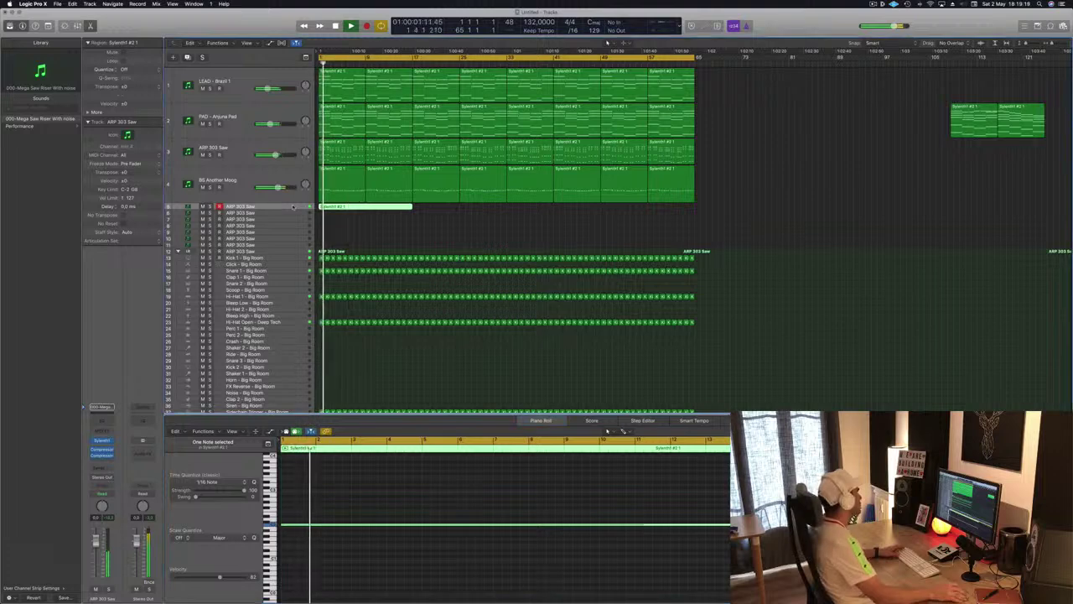
- Show the toolbar, turn on Track Zoom and briefly audition the riser track in solo
{"action": "left_click_drag", "start_coordinate": [226, 35], "coordinate": [220, 83]}
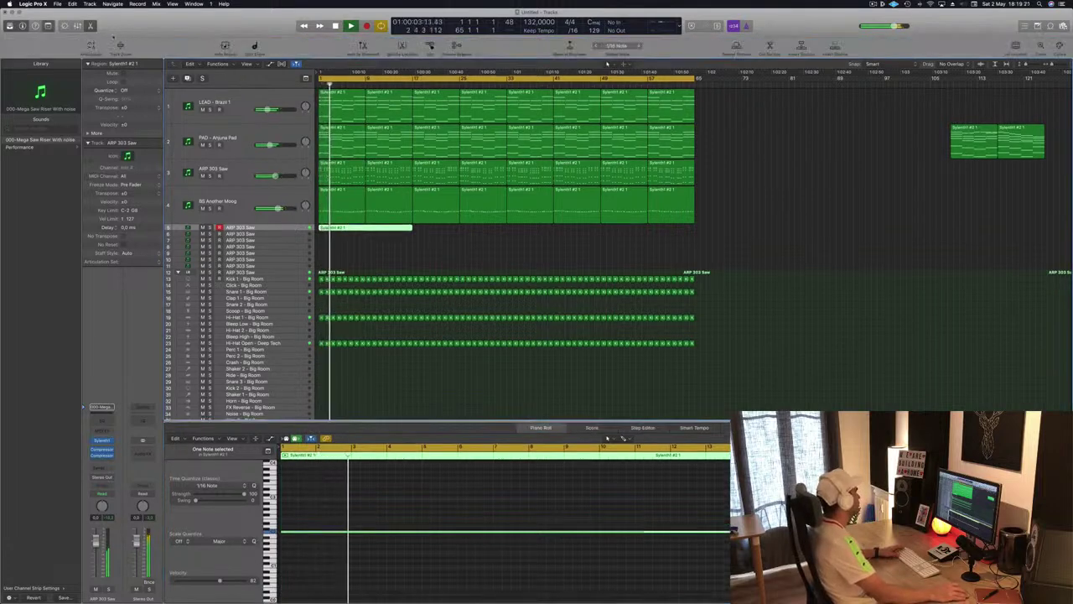
{"action": "left_click", "coordinate": [121, 47]}
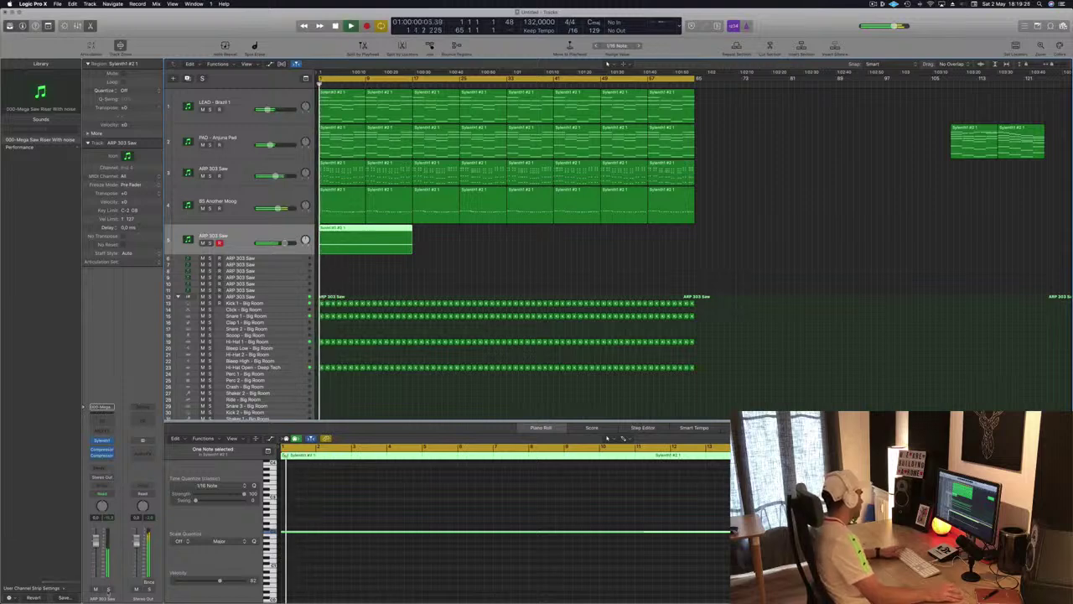
{"action": "key", "text": "s"}
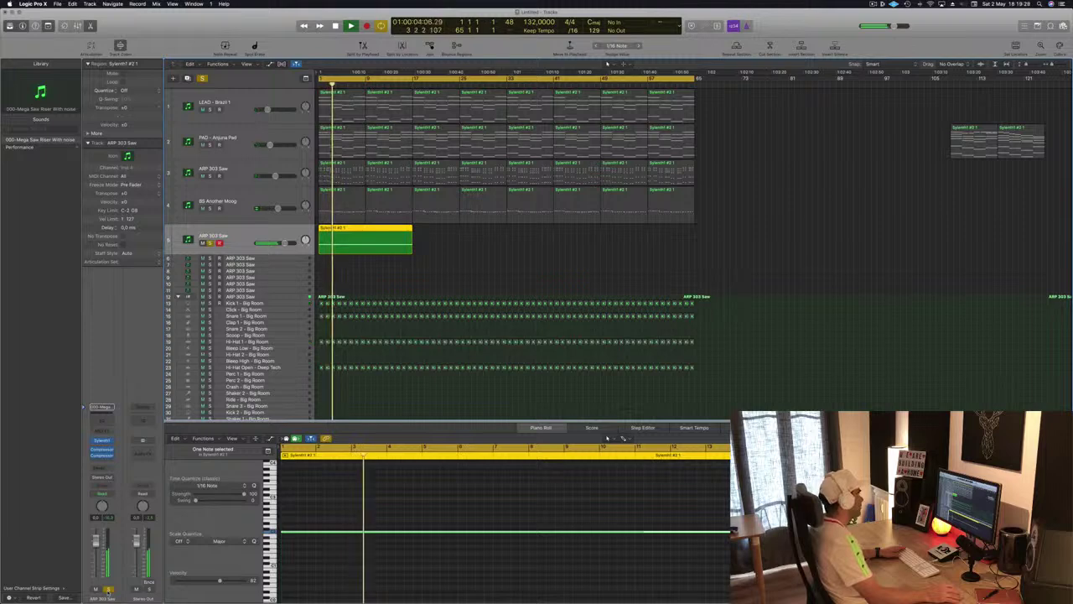
{"action": "key", "text": "s"}
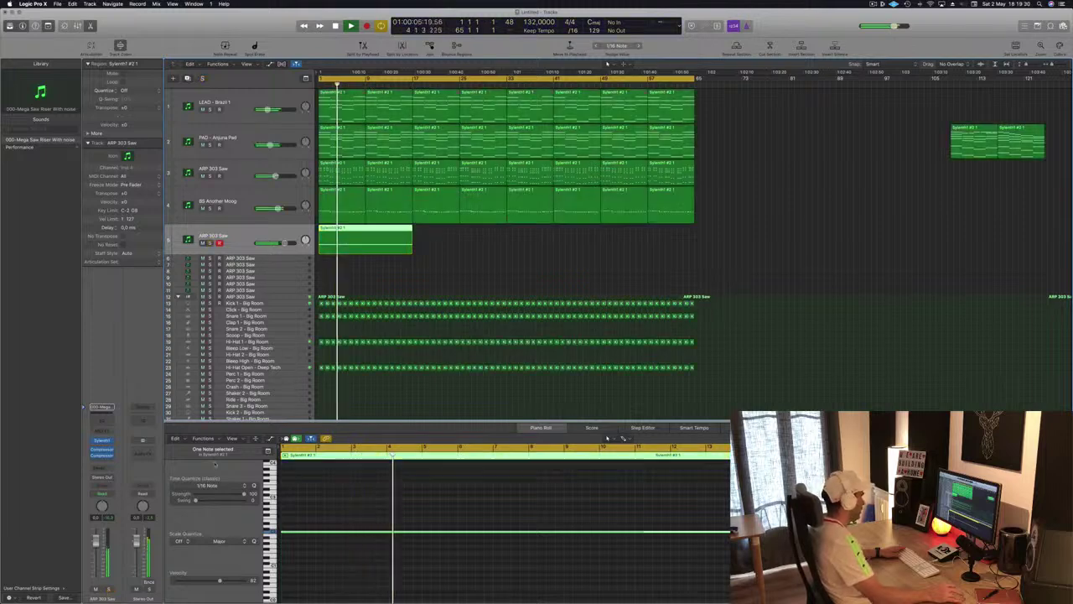
- Set the riser track's second Compressor to use Bus 6, the Sidechain Trigger, as its side chain and replay from the start
{"action": "left_click", "coordinate": [102, 451]}
{"action": "left_click", "coordinate": [344, 30]}
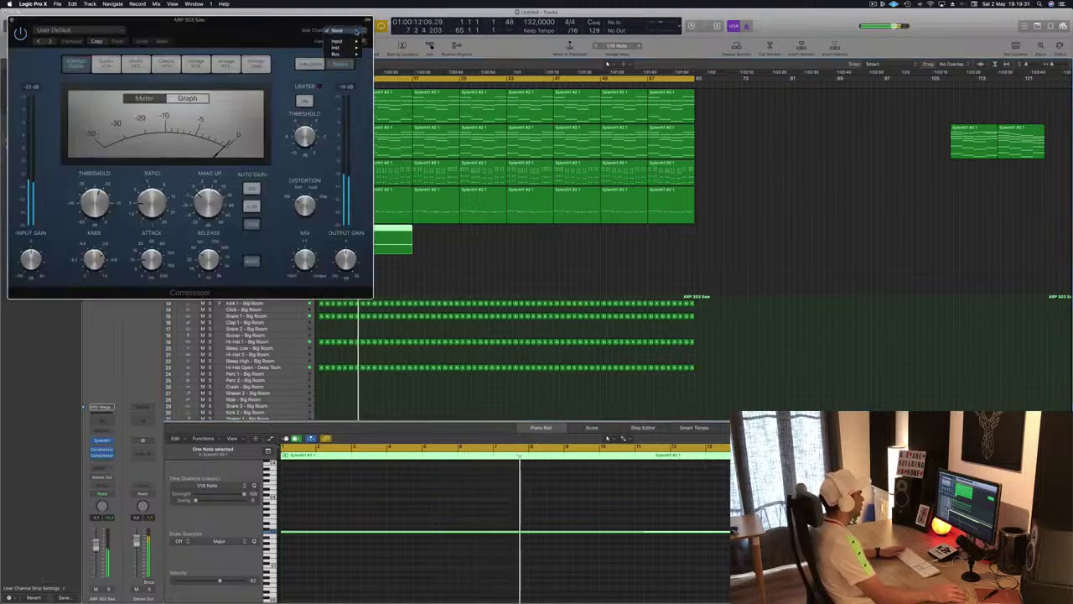
{"action": "mouse_move", "coordinate": [340, 54]}
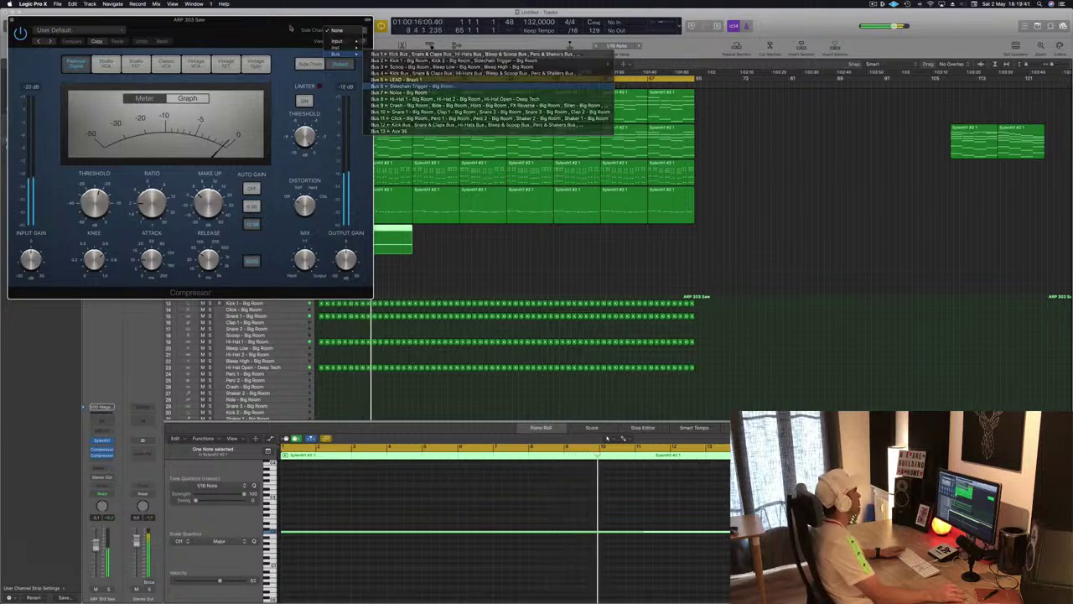
{"action": "left_click", "coordinate": [411, 86]}
{"action": "left_click_drag", "start_coordinate": [192, 20], "coordinate": [598, 114]}
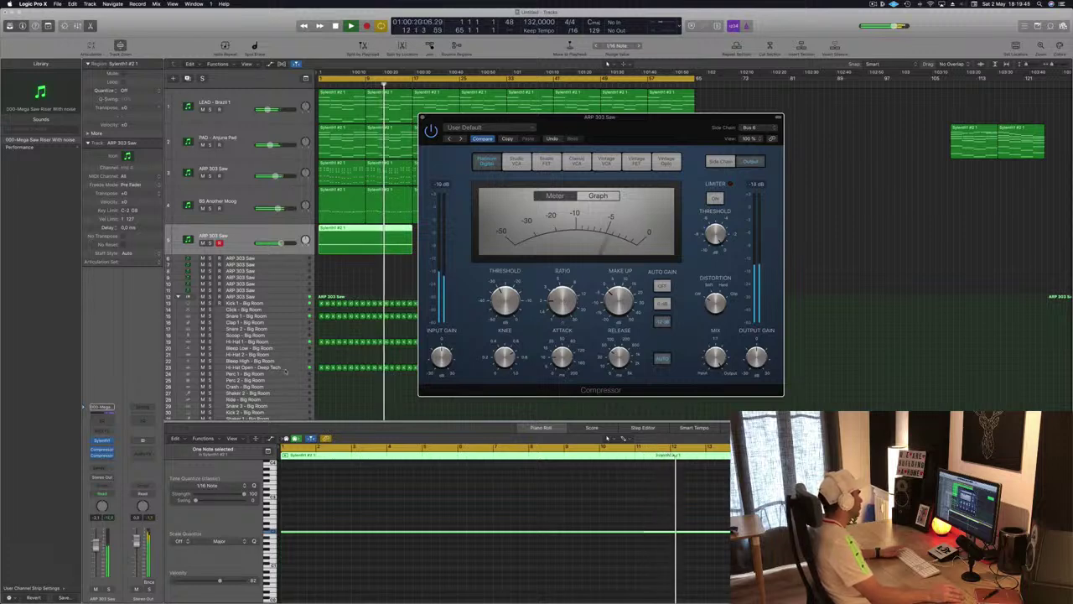
{"action": "key", "text": "Return"}
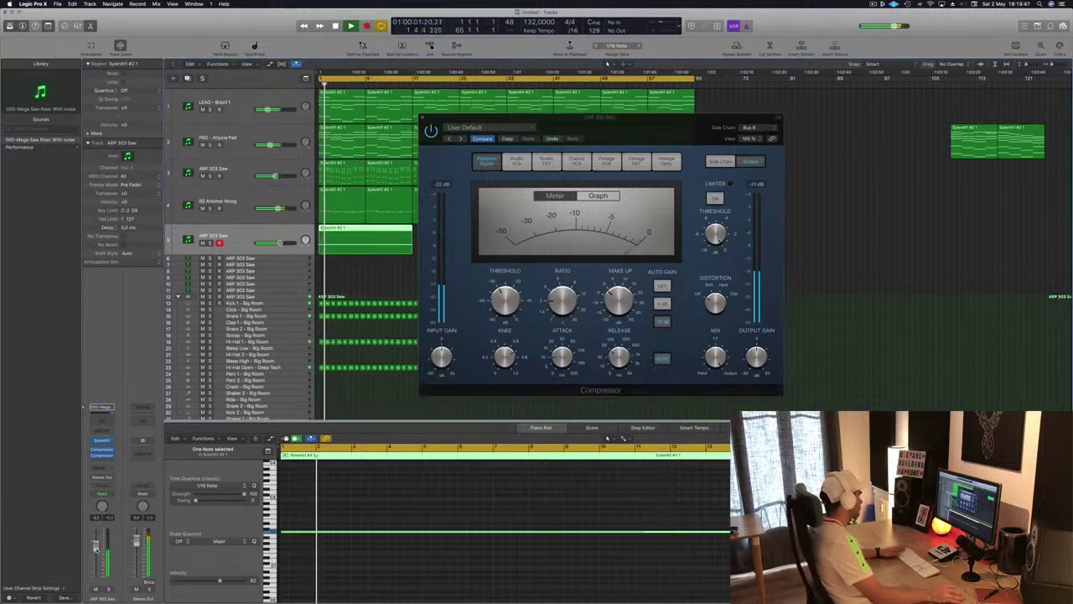
- Add a send to Bus 5 (Aux 35) on the riser track and close the Compressor window
{"action": "left_click", "coordinate": [99, 467]}
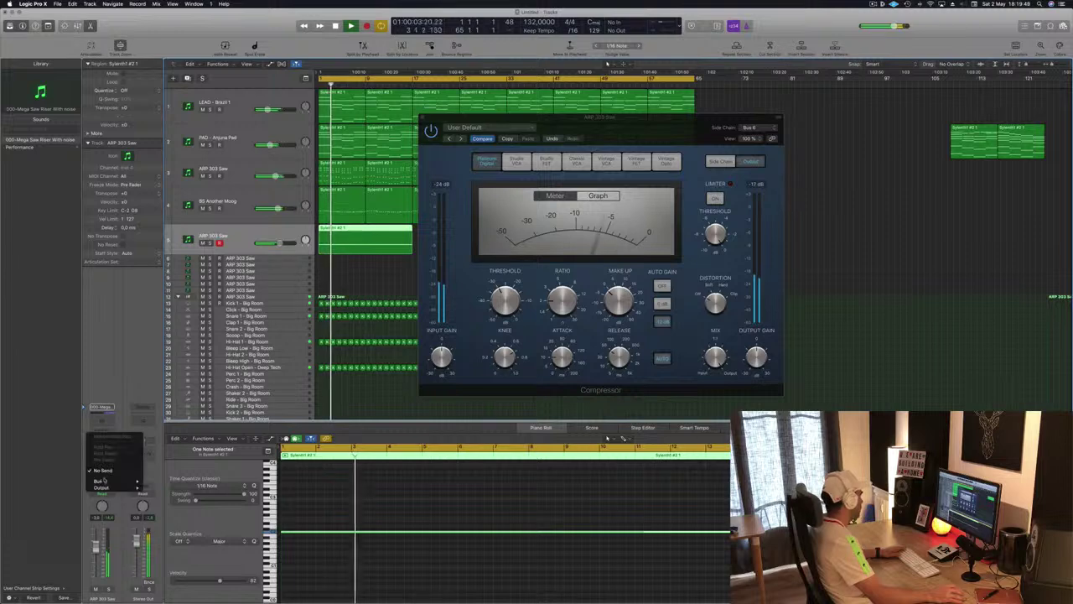
{"action": "mouse_move", "coordinate": [98, 481]}
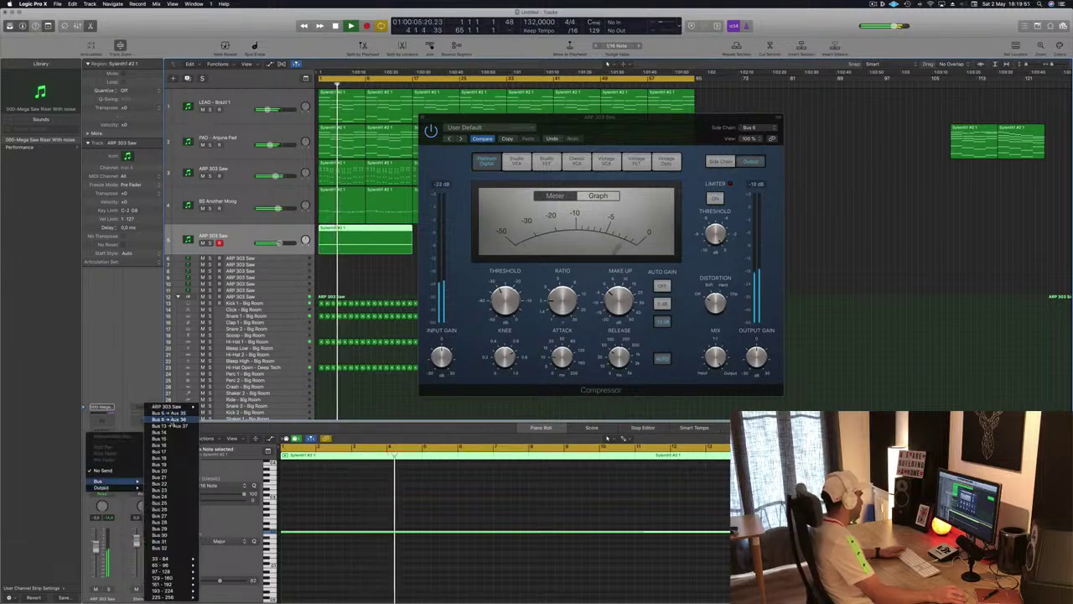
{"action": "left_click", "coordinate": [168, 413]}
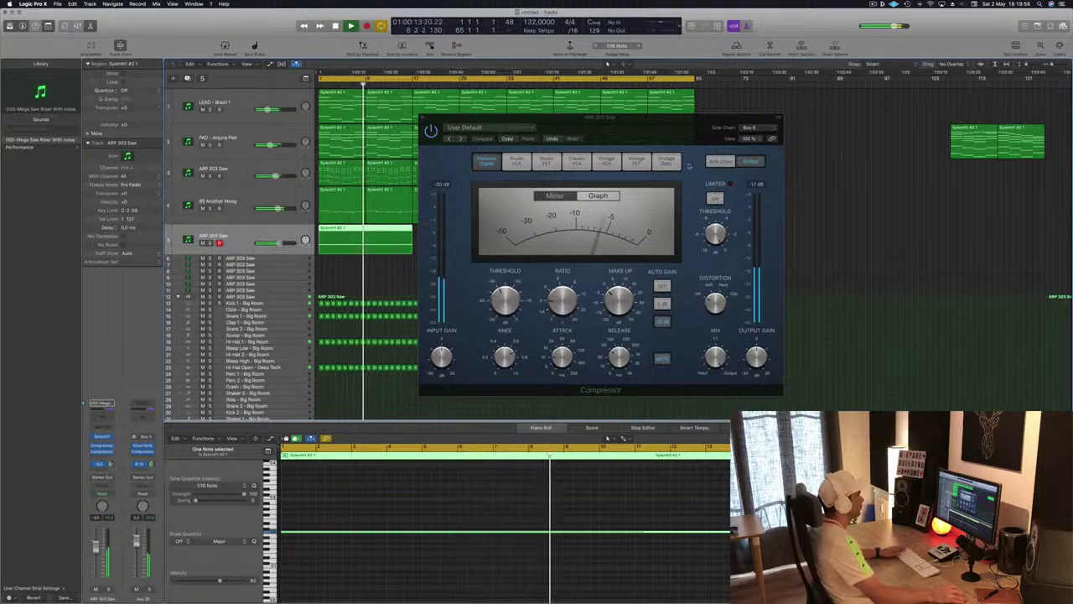
{"action": "left_click_drag", "start_coordinate": [633, 136], "coordinate": [694, 146]}
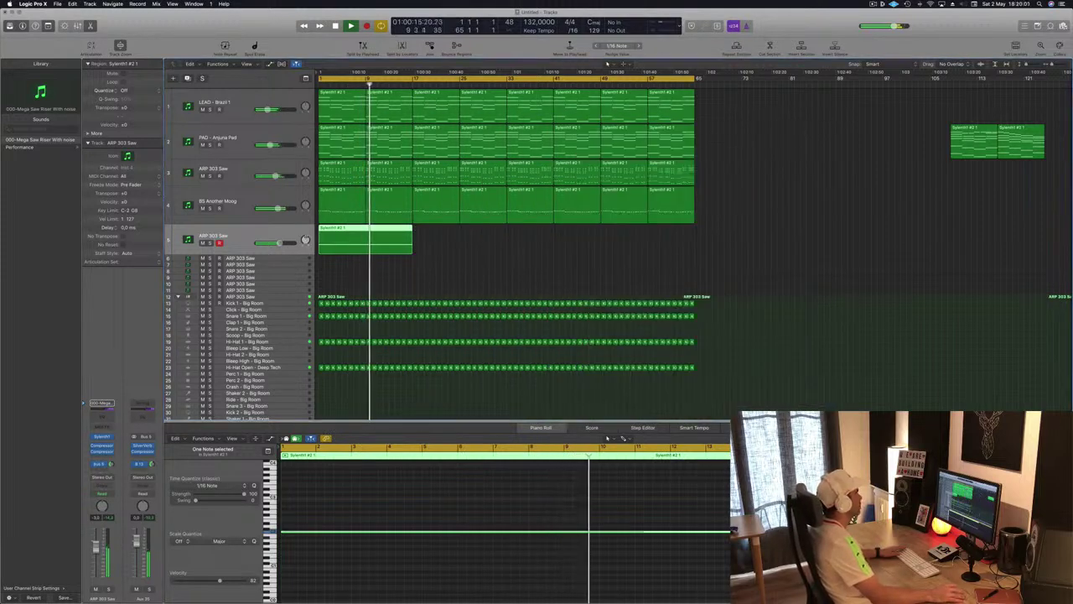
{"action": "left_click", "coordinate": [484, 129]}
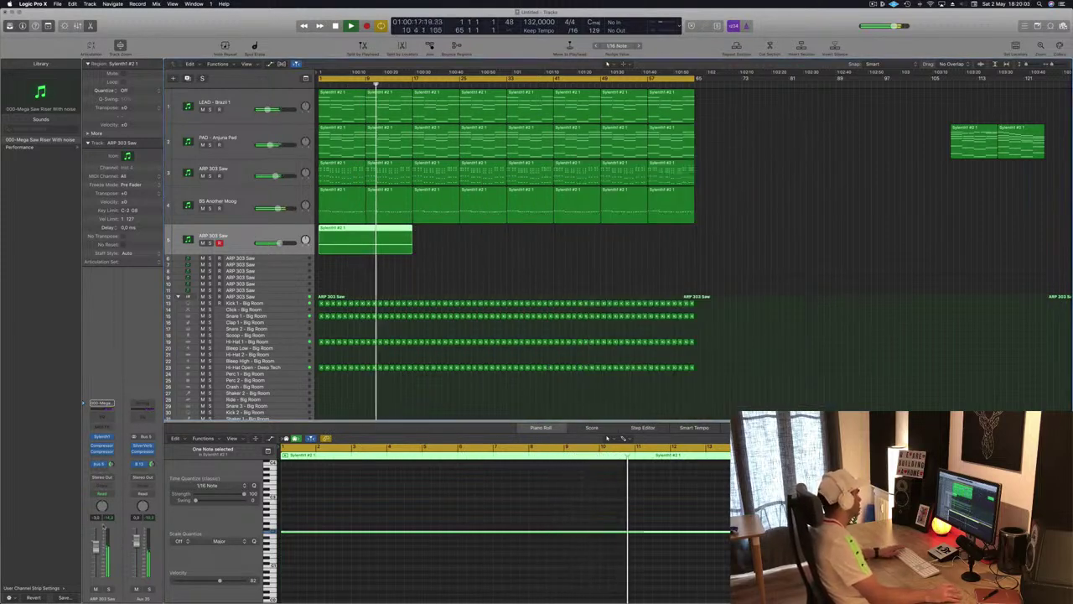
- Lower the riser track's volume and add a Channel EQ with a low-cut filter that removes its low frequencies
{"action": "left_click_drag", "start_coordinate": [95, 553], "coordinate": [96, 556]}
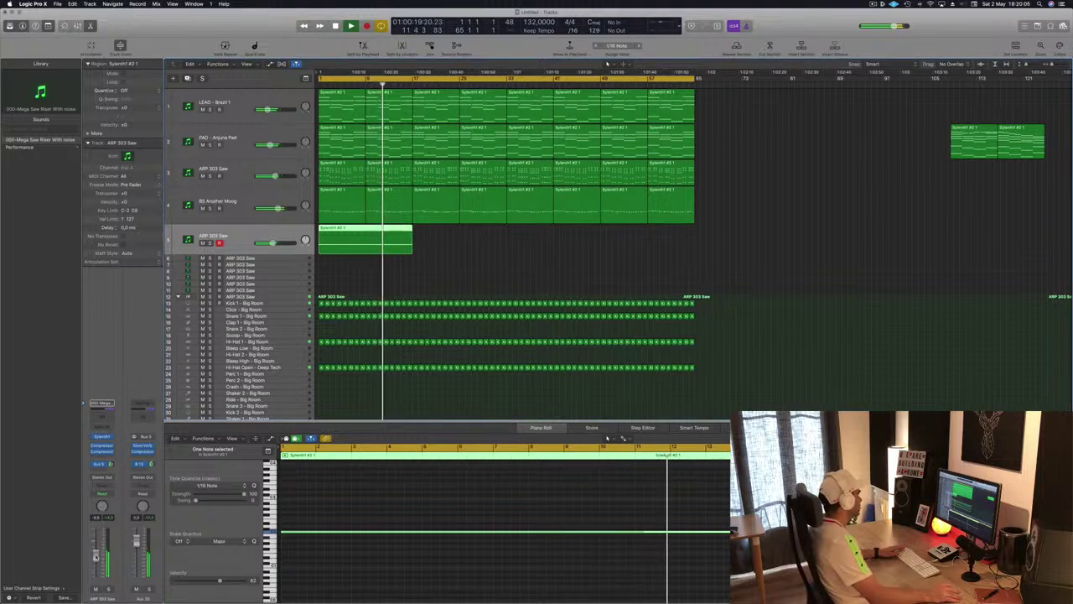
{"action": "left_click", "coordinate": [103, 417]}
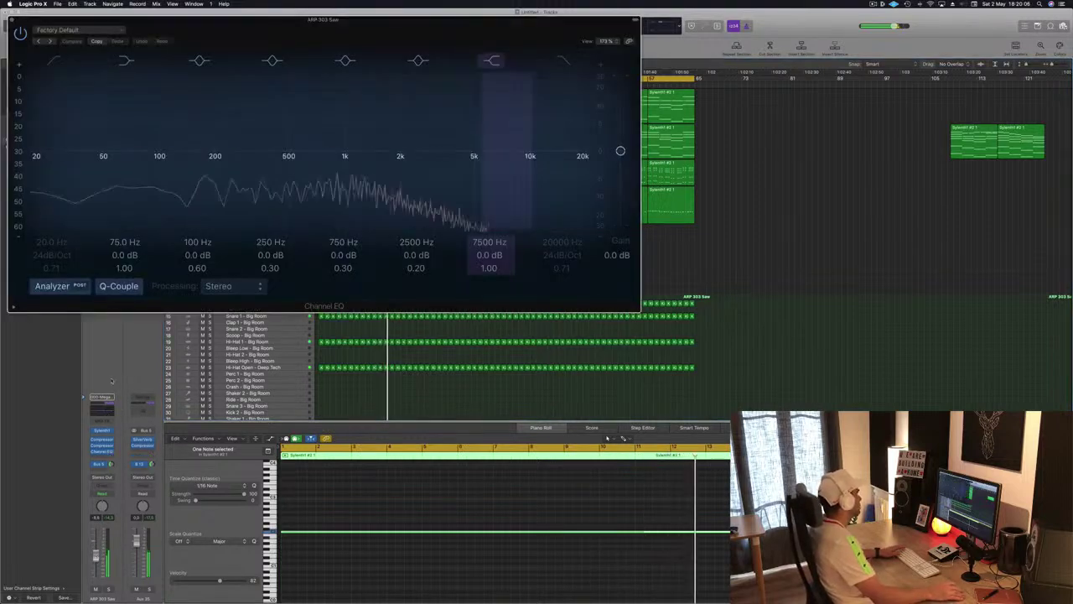
{"action": "left_click", "coordinate": [54, 61]}
{"action": "left_click_drag", "start_coordinate": [44, 101], "coordinate": [211, 123]}
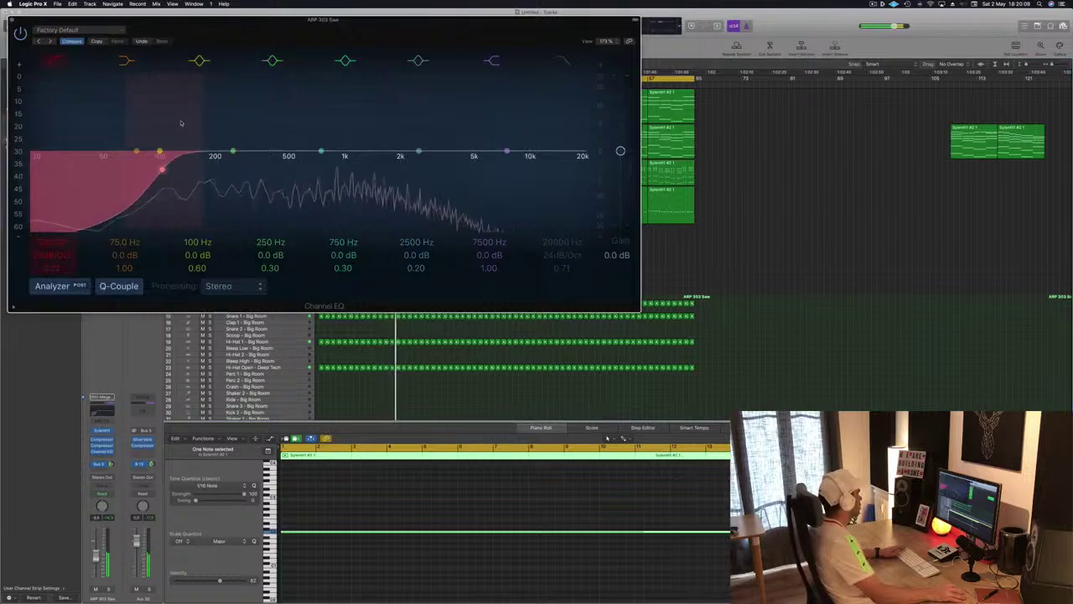
{"action": "key", "text": "super+w"}
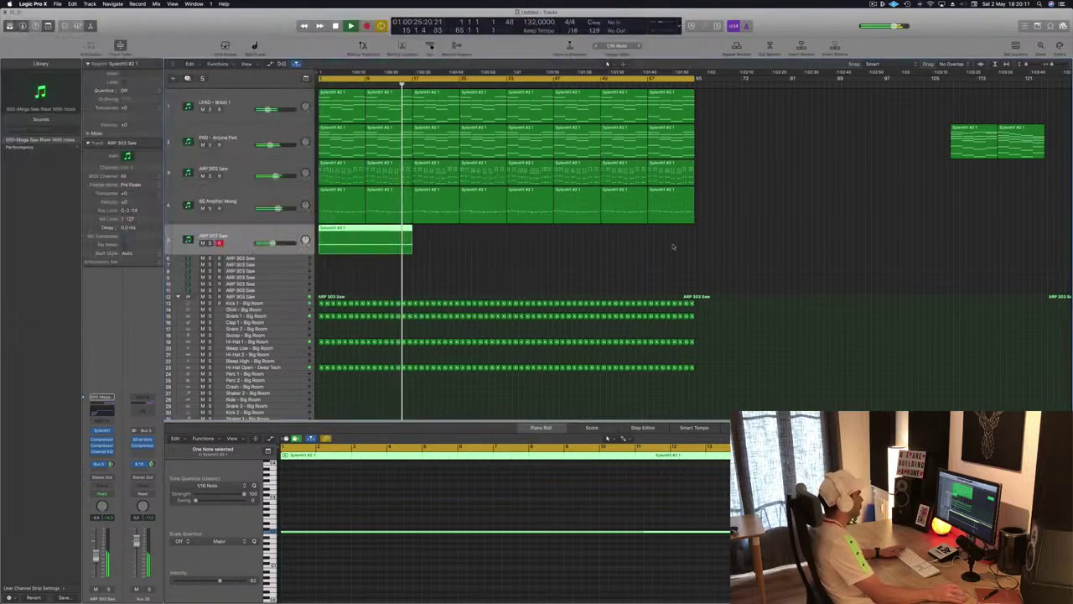
- Stop playback, copy the Kick 1 region at bar 17 onto the Crash - Big Room track and select that track
{"action": "left_click", "coordinate": [427, 251]}
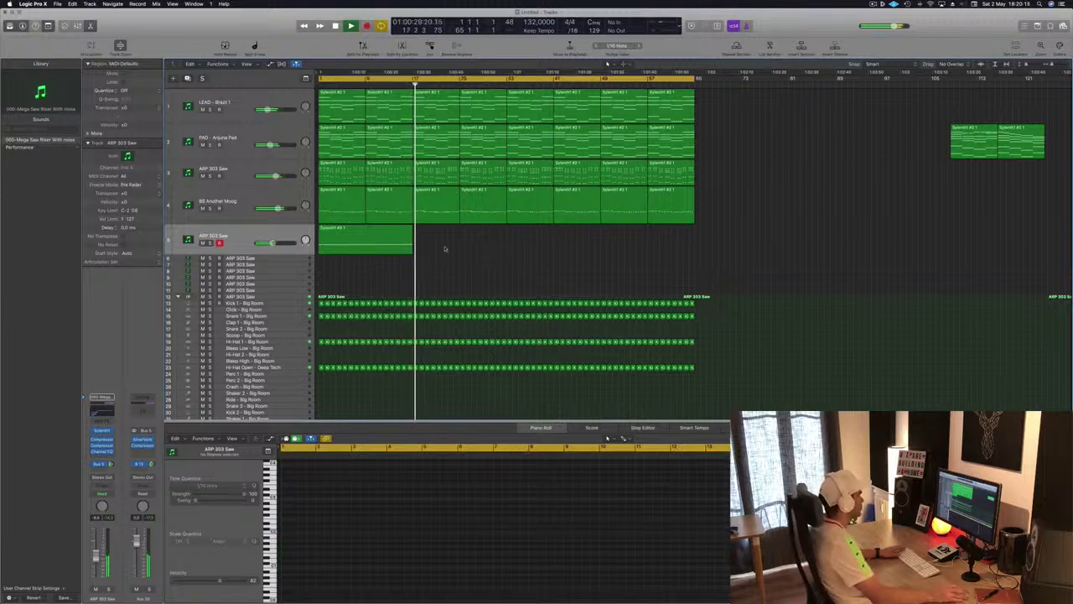
{"action": "scroll", "coordinate": [413, 307], "scroll_direction": "down", "scroll_amount": 3}
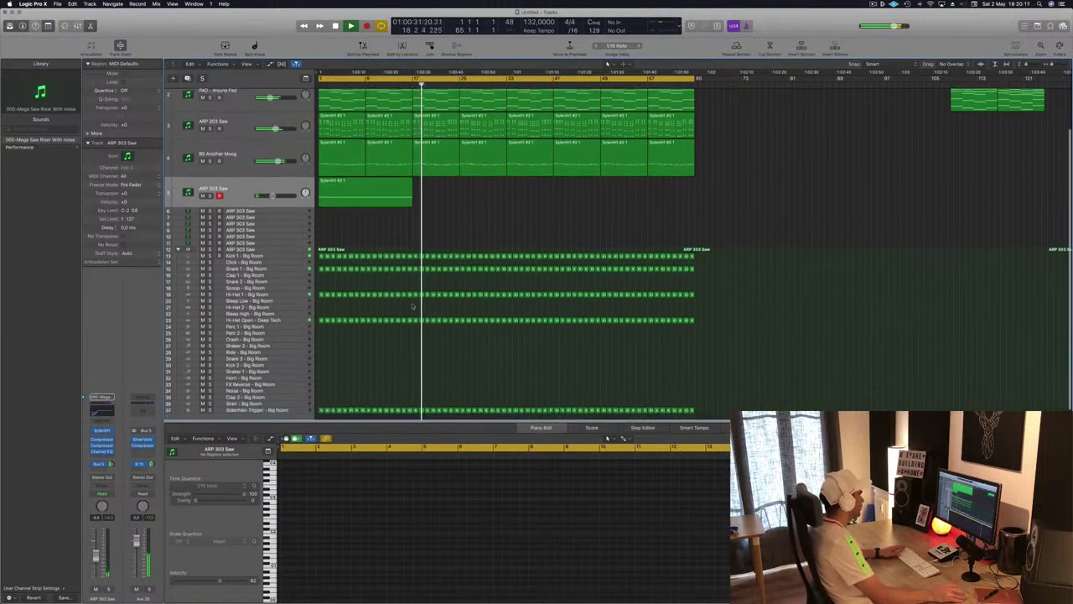
{"action": "scroll", "coordinate": [412, 307], "scroll_direction": "down", "scroll_amount": 1}
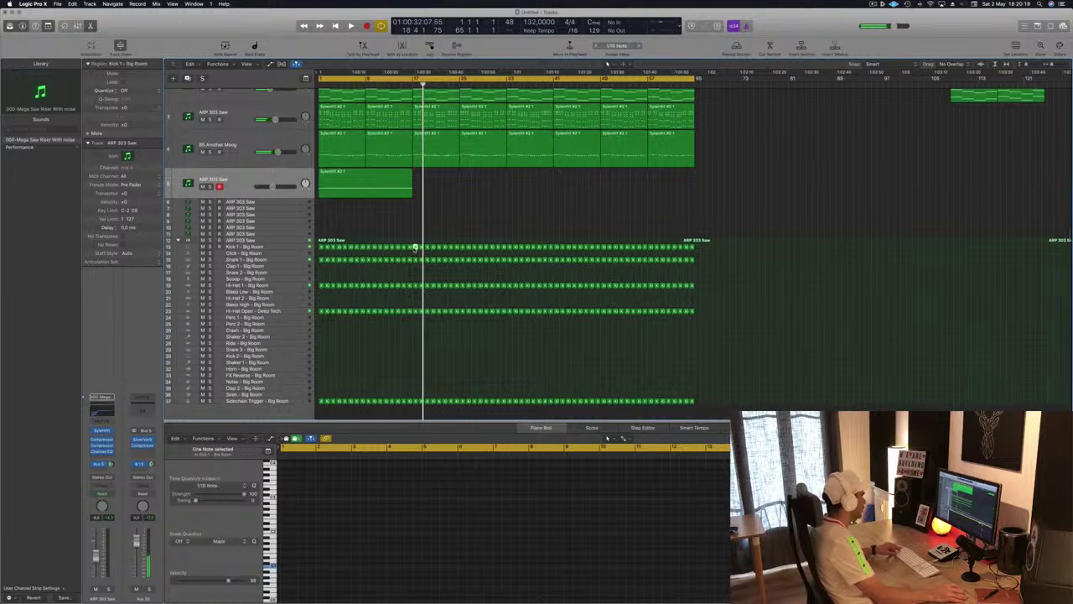
{"action": "left_click_drag", "start_coordinate": [415, 248], "coordinate": [414, 331]}
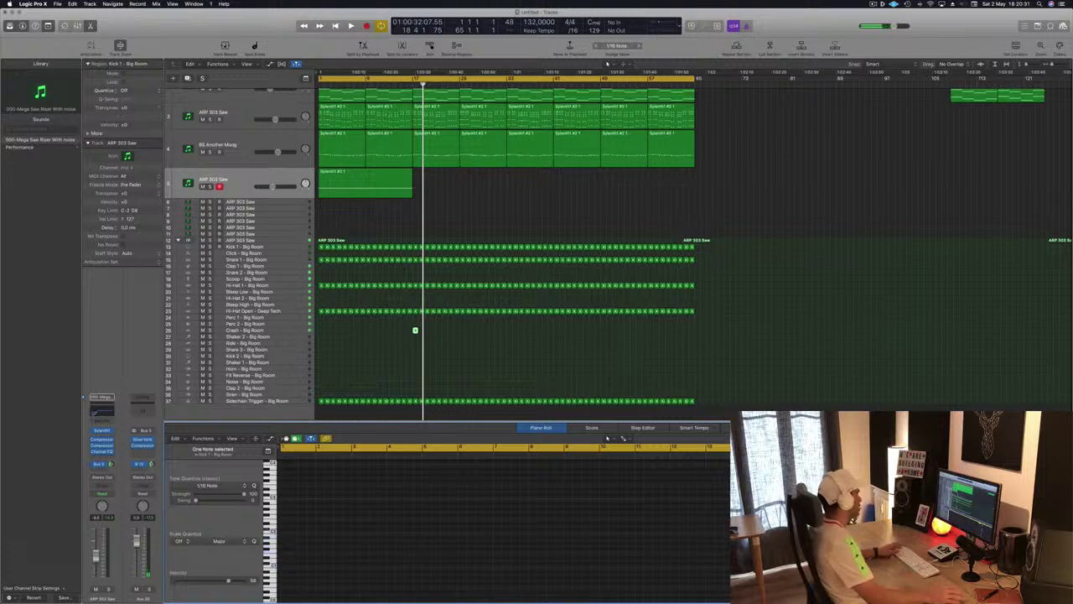
{"action": "left_click", "coordinate": [288, 330]}
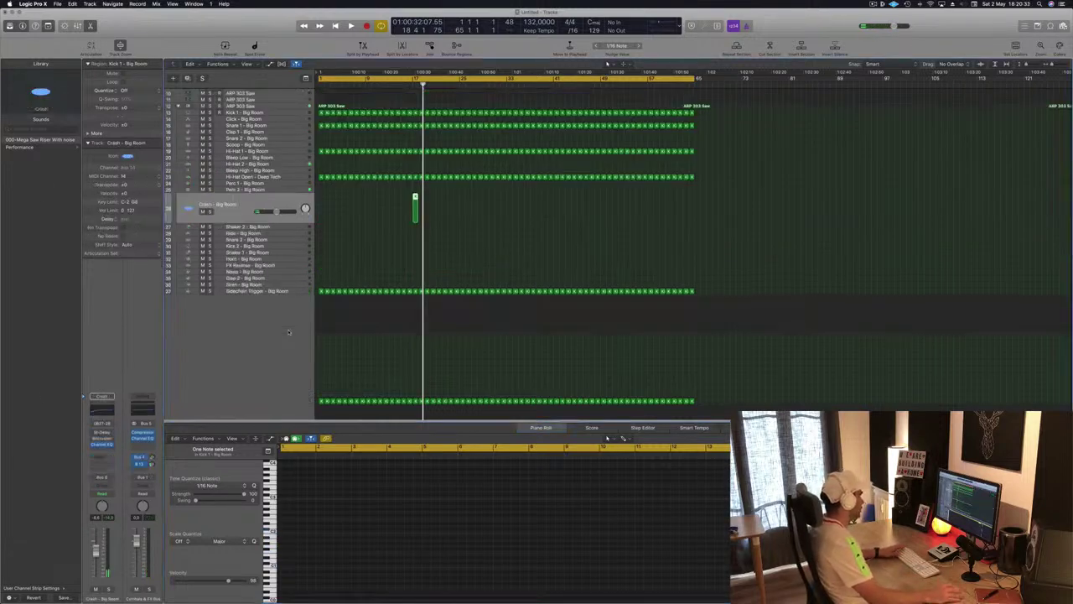
- Play the arrangement through the bar 17 crash and add a send to Bus 5 (Aux 35) on the Crash - Big Room track
{"action": "key", "text": "space"}
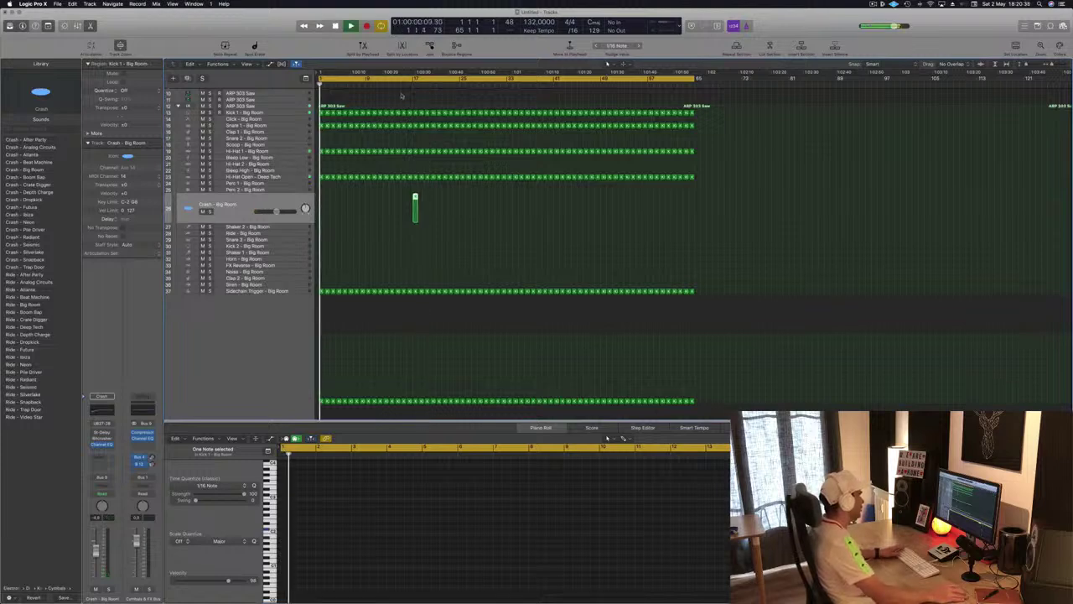
{"action": "scroll", "coordinate": [336, 177], "scroll_direction": "up", "scroll_amount": 3}
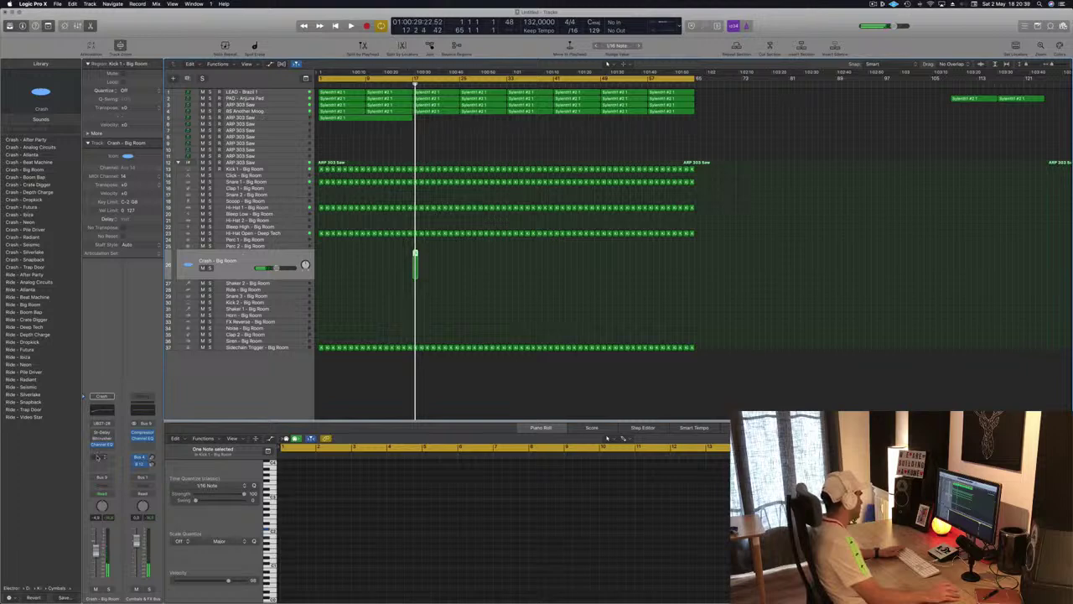
{"action": "left_click", "coordinate": [97, 457]}
{"action": "mouse_move", "coordinate": [99, 471]}
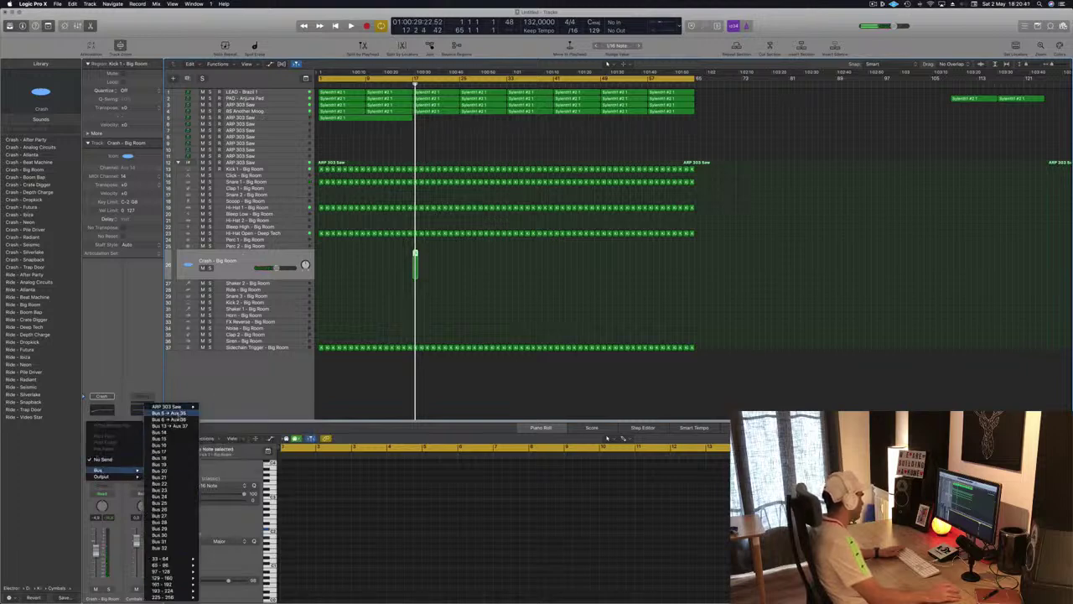
{"action": "left_click", "coordinate": [168, 413]}
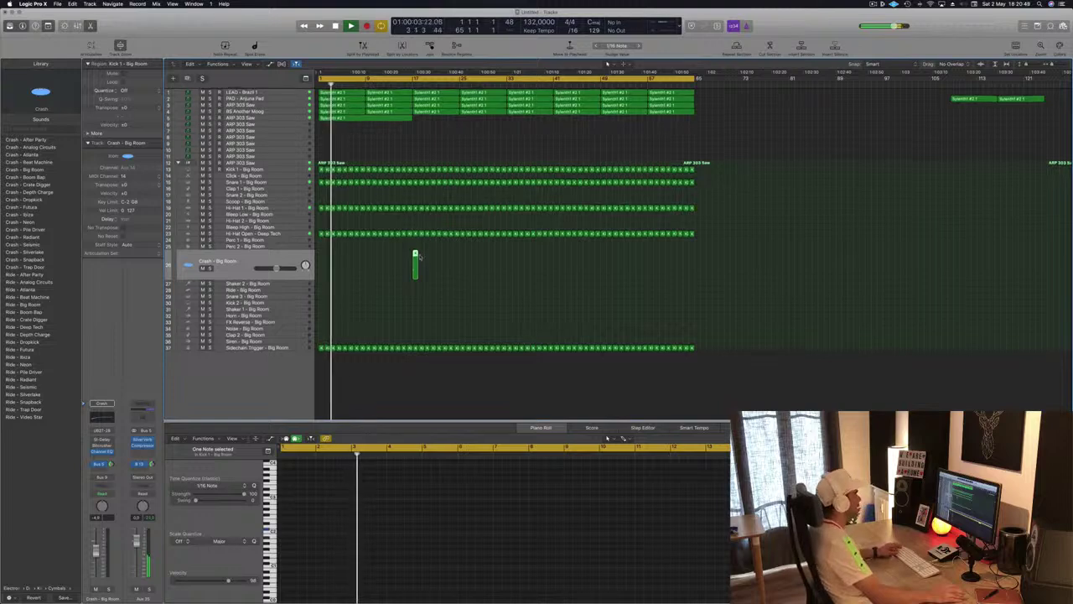
- Inspect the Kick 1 region at bar 16 in the piano roll with all its notes selected, and clear the selection
{"action": "left_click", "coordinate": [288, 167]}
{"action": "key", "text": "z"}
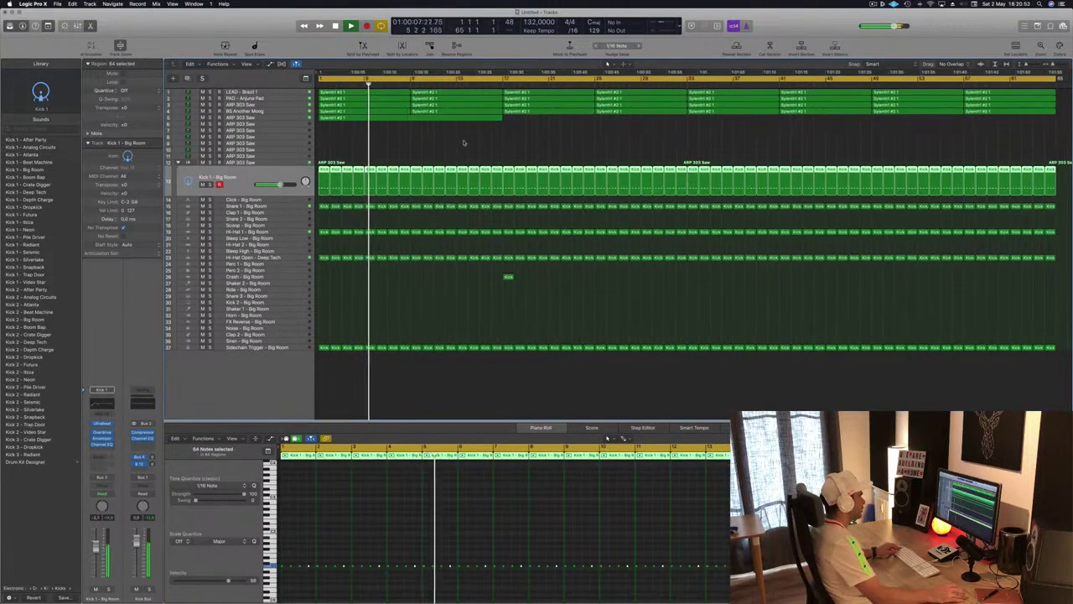
{"action": "left_click", "coordinate": [496, 170]}
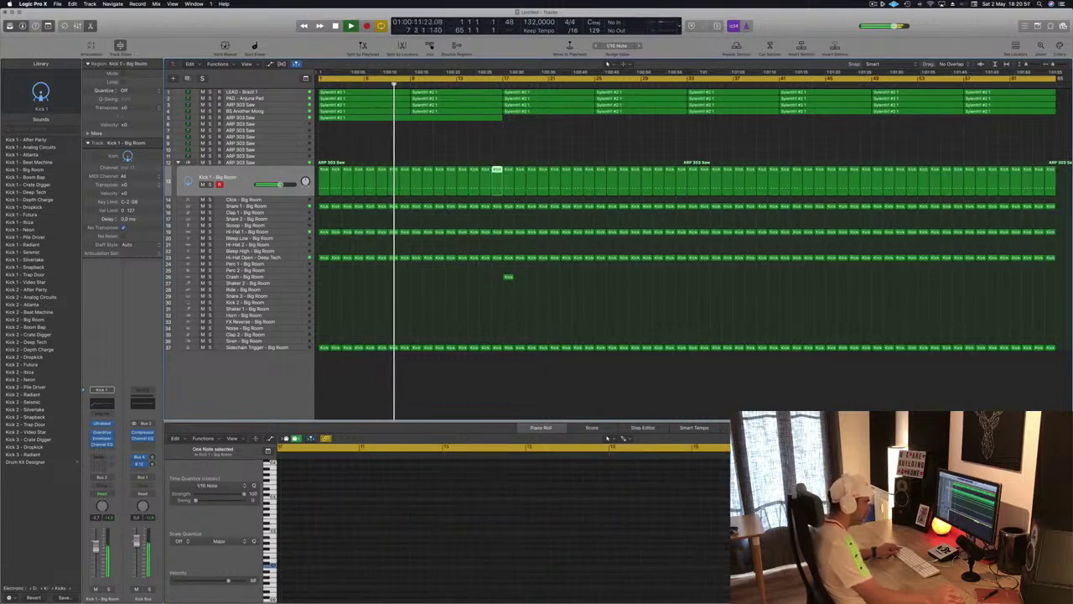
{"action": "scroll", "coordinate": [503, 519], "scroll_direction": "right", "scroll_amount": 8}
{"action": "left_click", "coordinate": [746, 572]}
{"action": "key", "text": "super+a"}
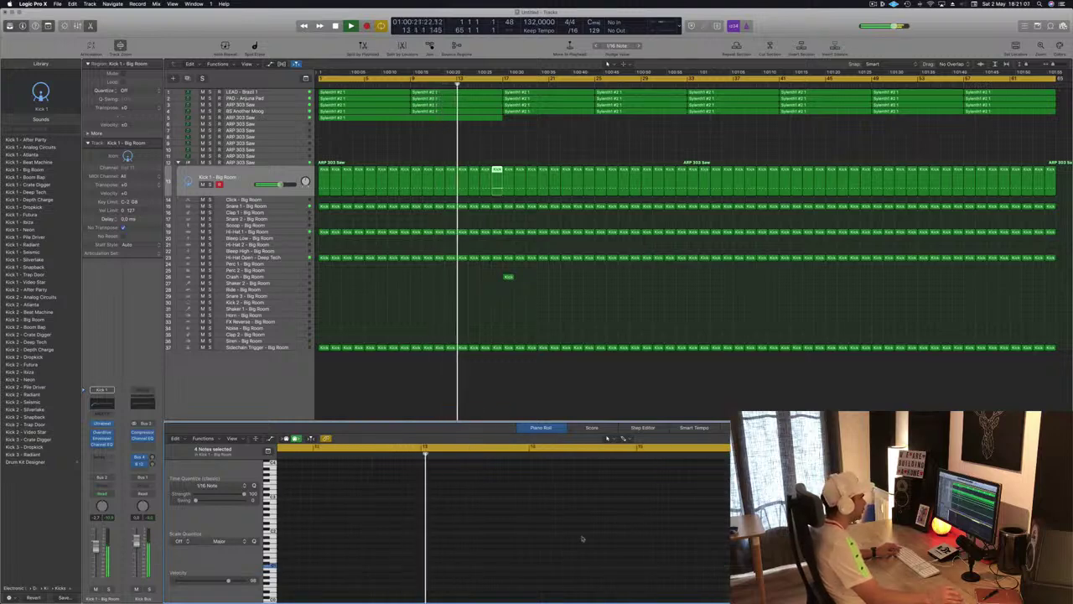
{"action": "left_click", "coordinate": [470, 328]}
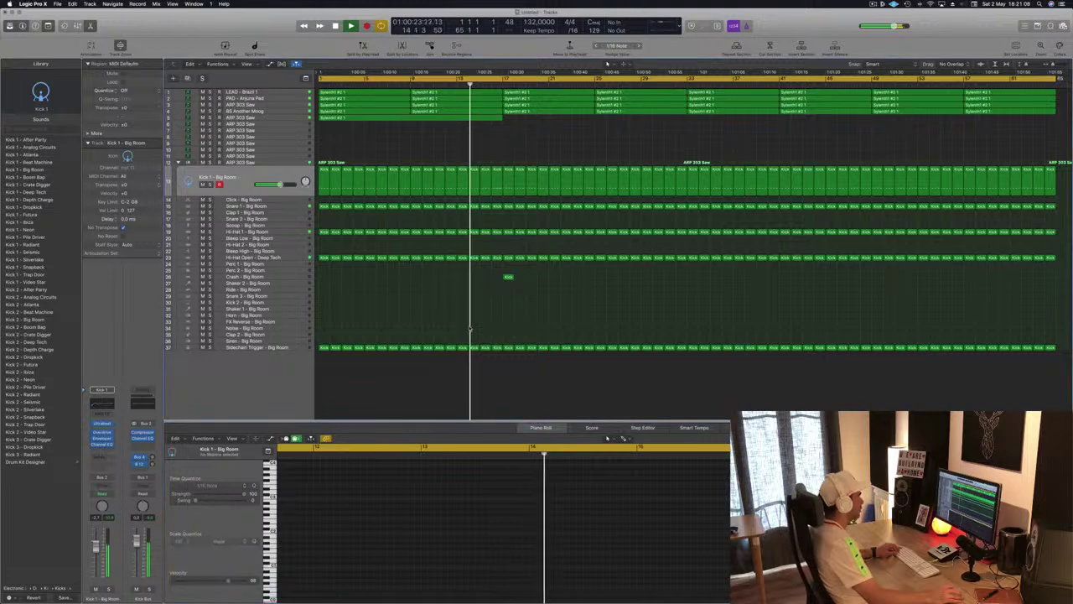
- Listen to the transition into bar 17 and select the Crash - Big Room track
{"action": "key", "text": "super+Left"}
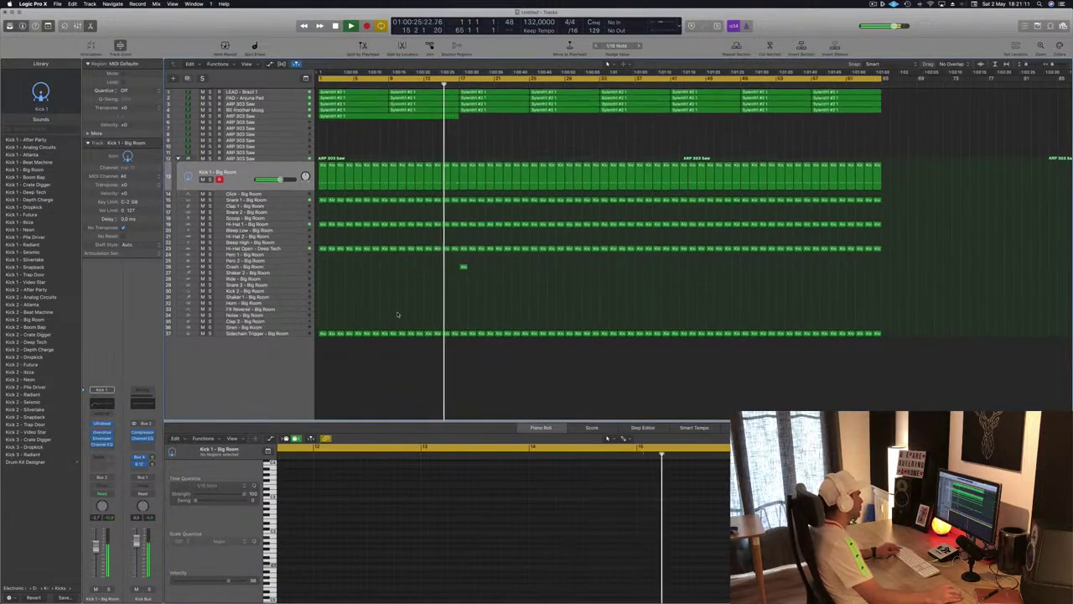
{"action": "key", "text": "super+Down"}
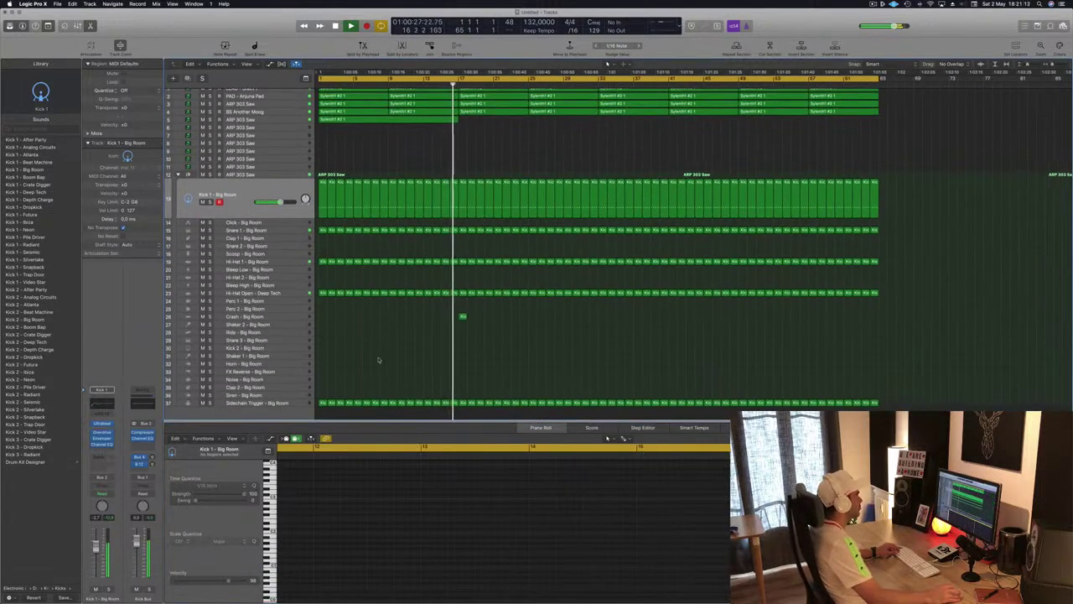
{"action": "key", "text": "super+Right"}
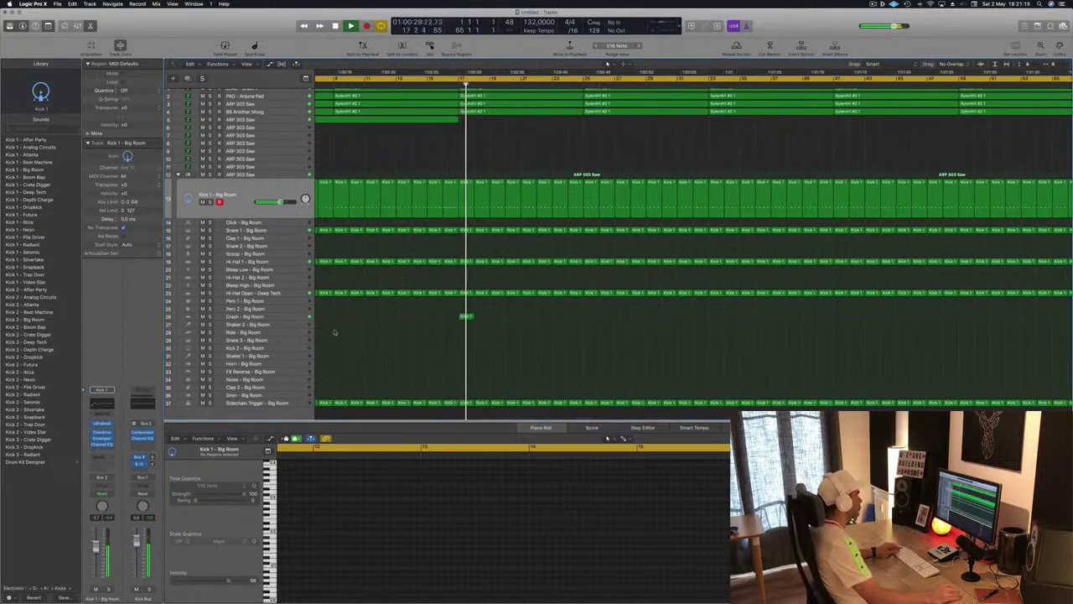
{"action": "left_click", "coordinate": [289, 314]}
{"action": "key", "text": "super+Left"}
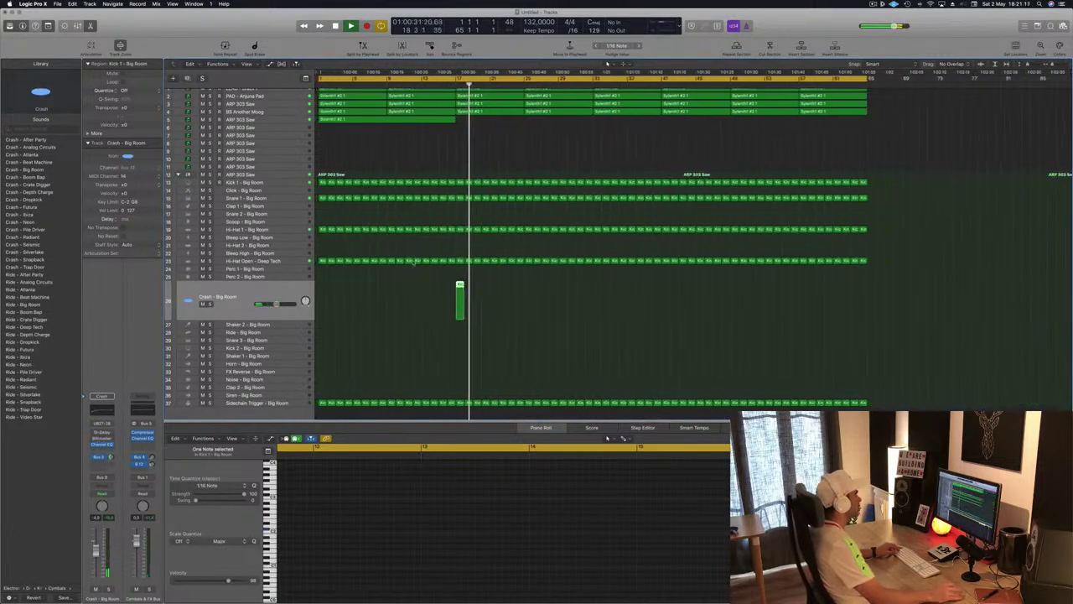
- Delete the LEAD - Brazil 1 regions at bars 17 and 25 to leave a 16-bar gap in the lead
{"action": "scroll", "coordinate": [486, 120], "scroll_direction": "down", "scroll_amount": 1}
{"action": "left_click", "coordinate": [496, 118]}
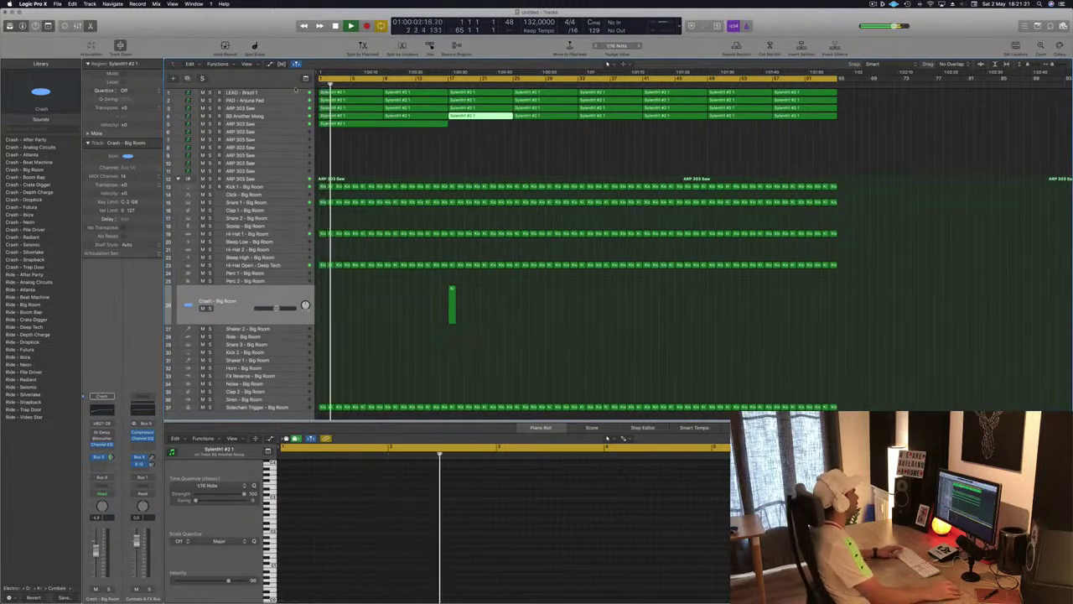
{"action": "left_click", "coordinate": [242, 93]}
{"action": "left_click", "coordinate": [468, 197]}
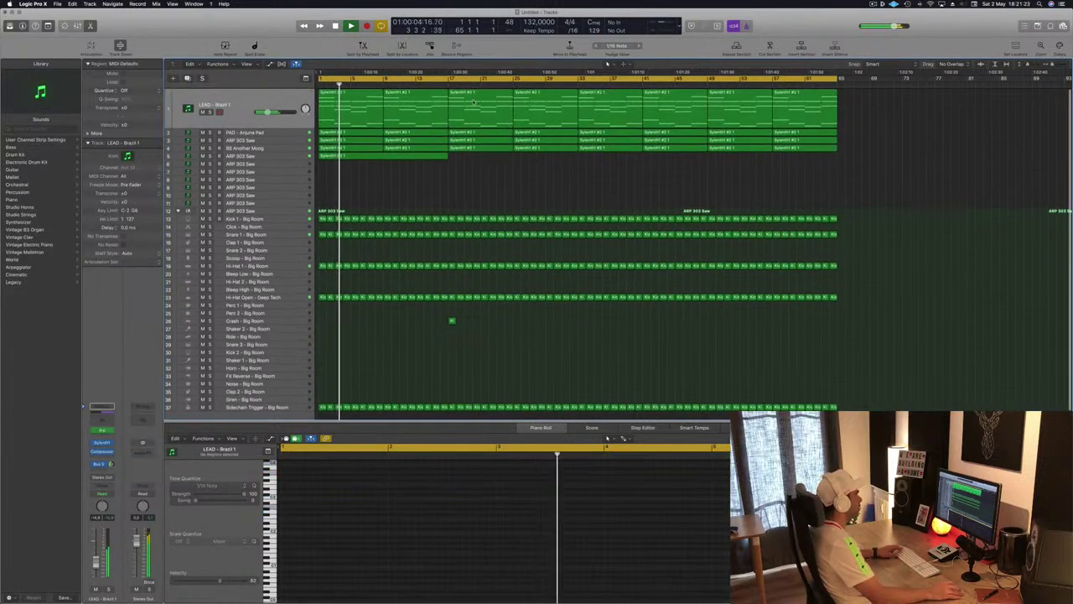
{"action": "left_click", "coordinate": [485, 96]}
{"action": "key", "text": "Delete"}
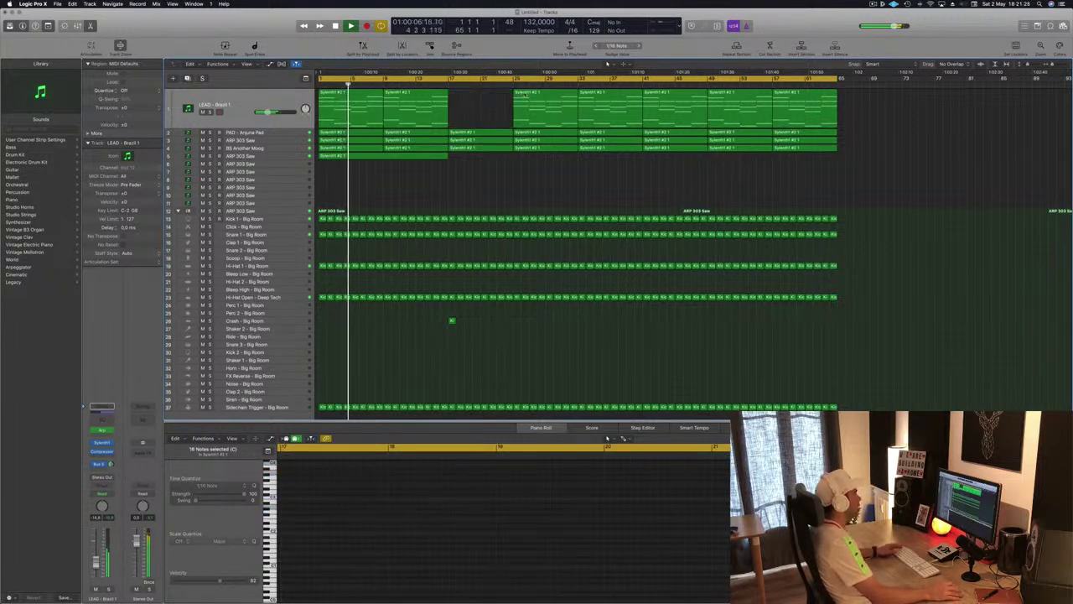
{"action": "left_click", "coordinate": [524, 94]}
{"action": "key", "text": "Delete"}
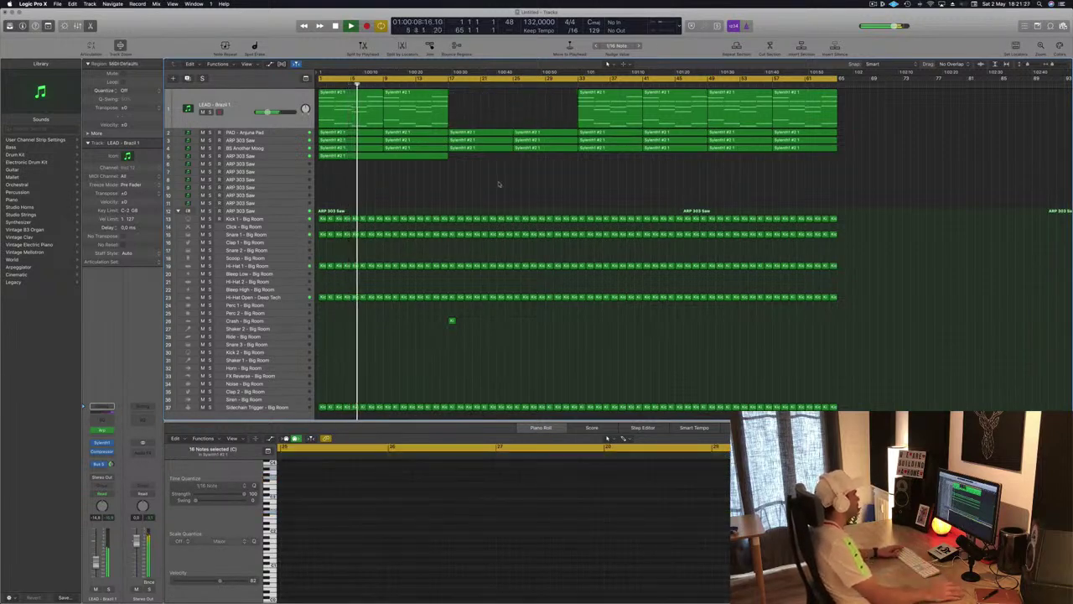
- Save the project as Episode 96 Guys in the Logic folder and restart playback from the beginning
{"action": "key", "text": "super+s"}
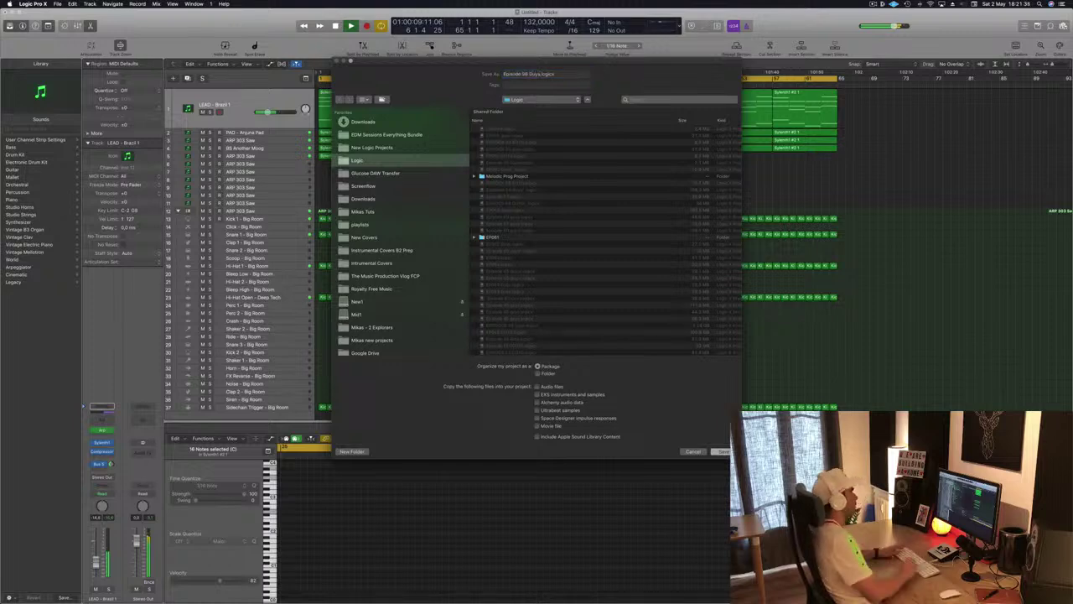
{"action": "key", "text": "space"}
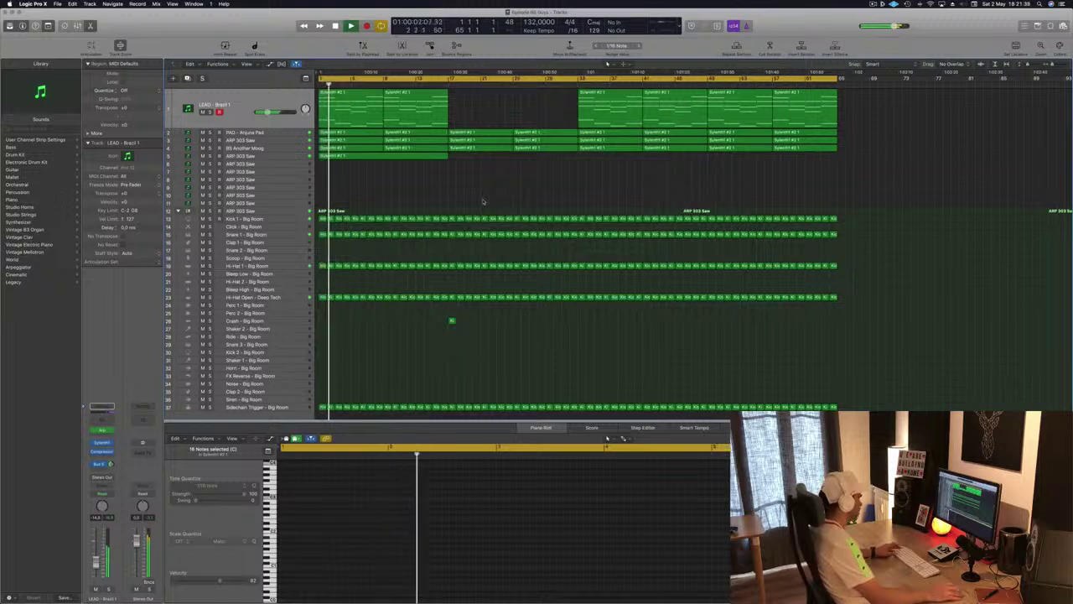
- Enlarge the track rows, select the empty ARP 303 Saw track 6 and open its Sylenth1 instrument
{"action": "key", "text": "super+Right"}
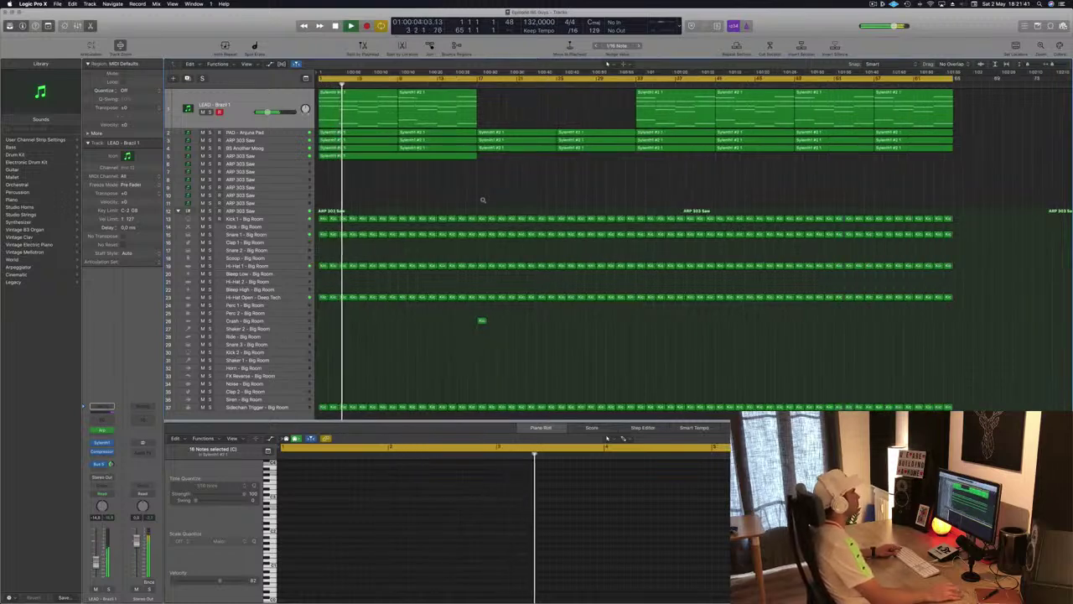
{"action": "key", "text": "super+Down"}
{"action": "key", "text": "super+Down"}
{"action": "key", "text": "super+Down"}
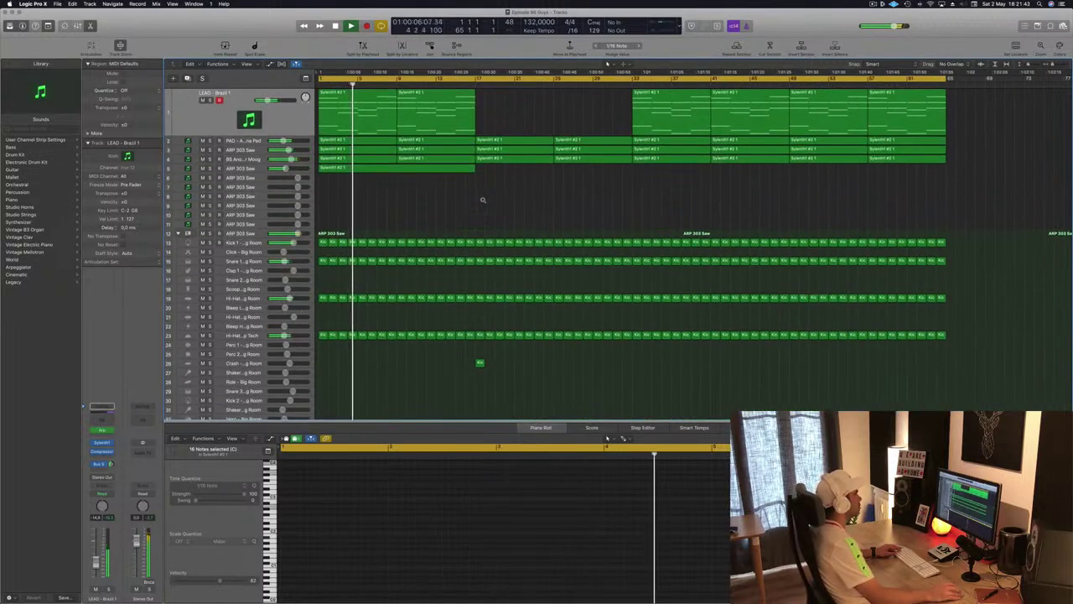
{"action": "key", "text": "super+Left"}
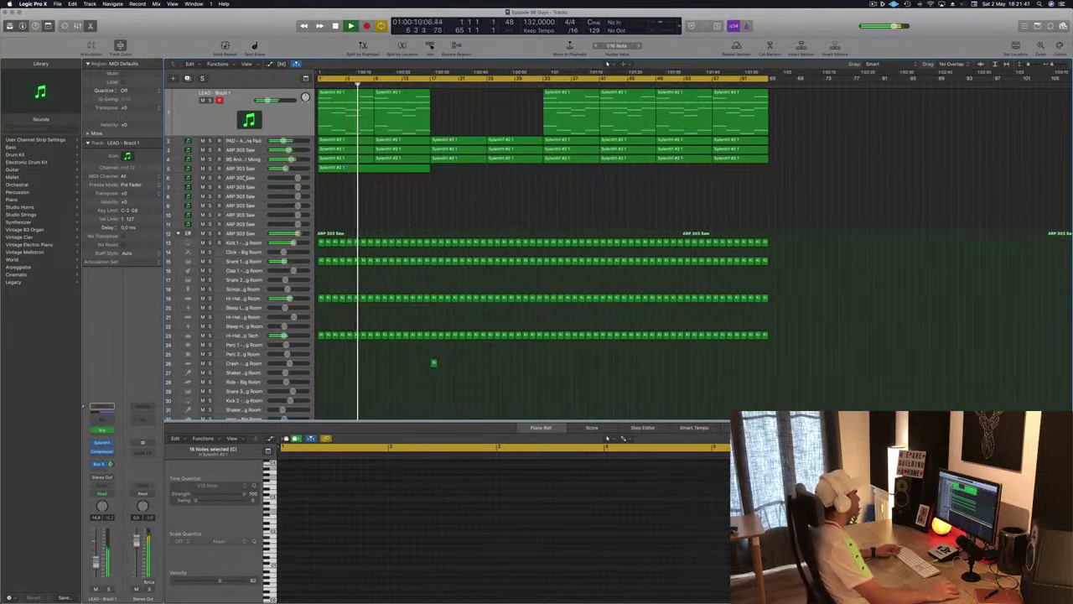
{"action": "left_click", "coordinate": [244, 177]}
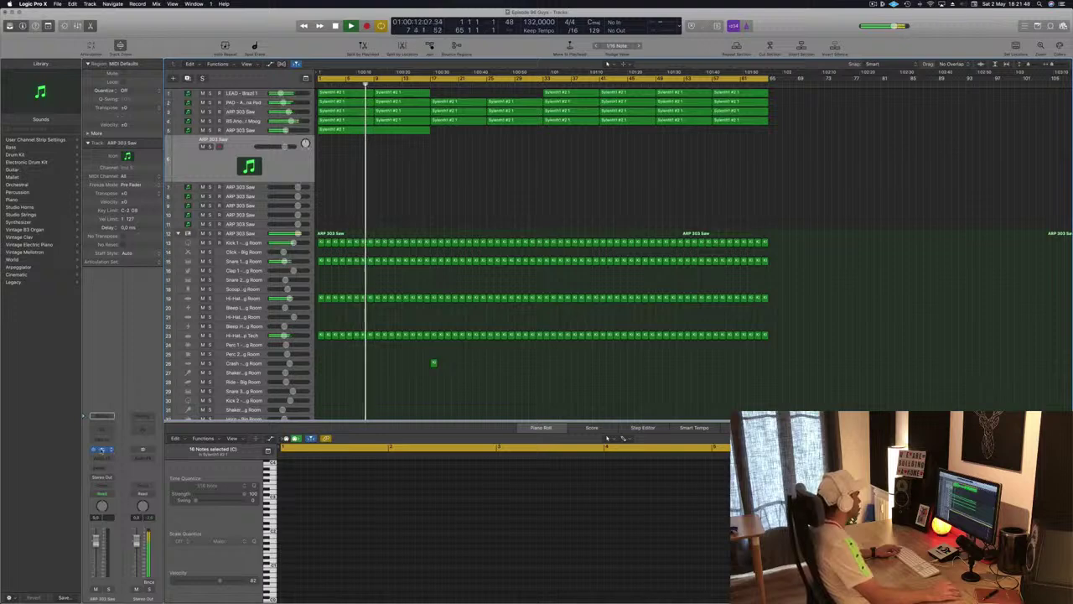
{"action": "left_click", "coordinate": [101, 449]}
{"action": "left_click_drag", "start_coordinate": [224, 32], "coordinate": [497, 216]}
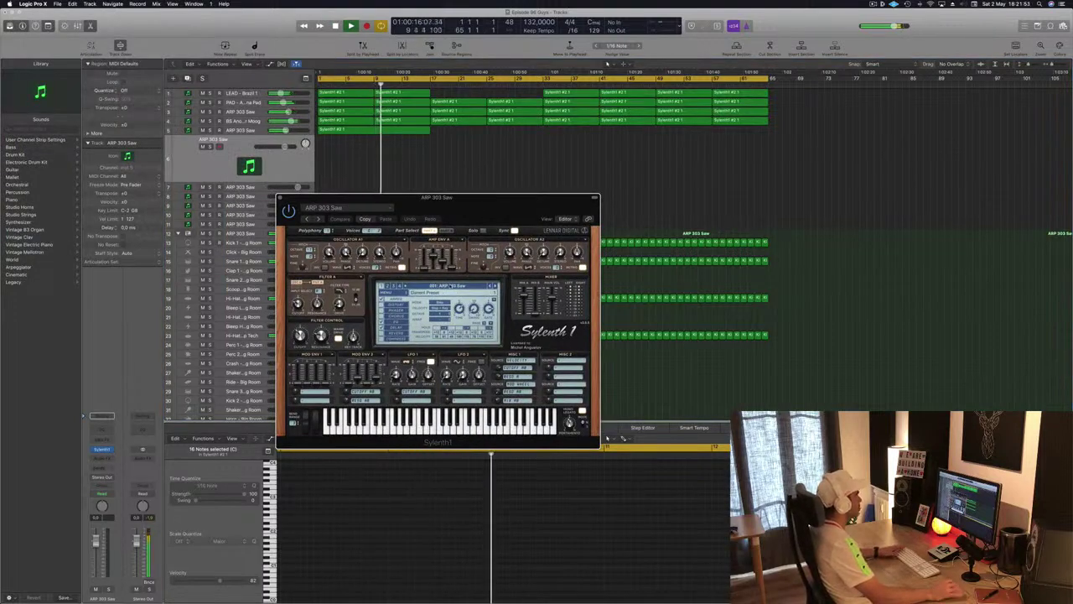
- Load the CHRIS G bank in Sylenth1 with its first preset, BASS - #ABGT, and move the plug-in window off the tracks
{"action": "left_click", "coordinate": [451, 287]}
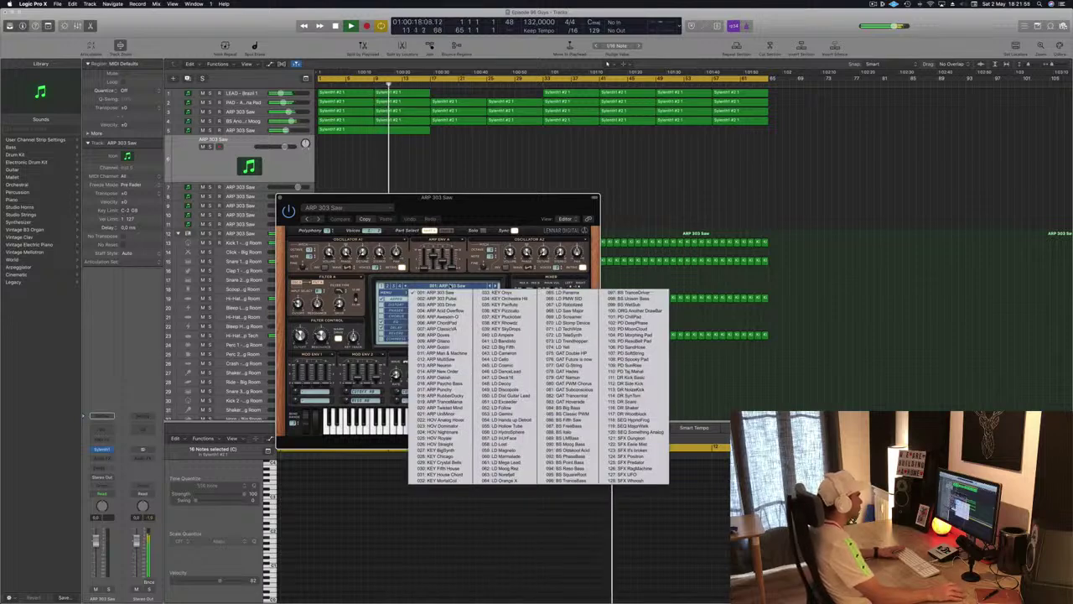
{"action": "left_click", "coordinate": [387, 293]}
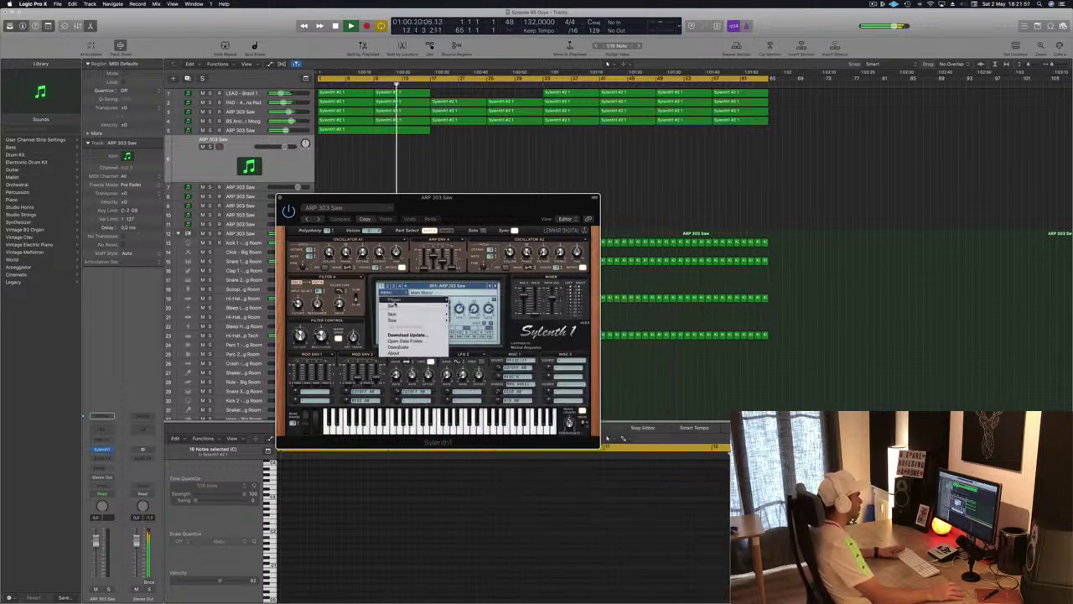
{"action": "mouse_move", "coordinate": [396, 307]}
{"action": "mouse_move", "coordinate": [463, 307]}
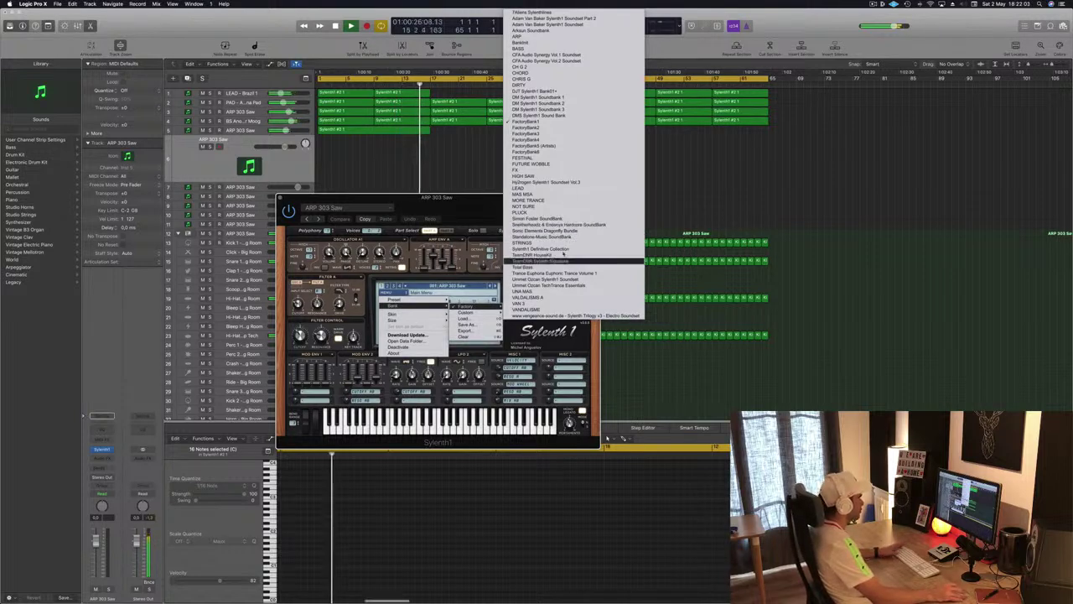
{"action": "left_click", "coordinate": [522, 80]}
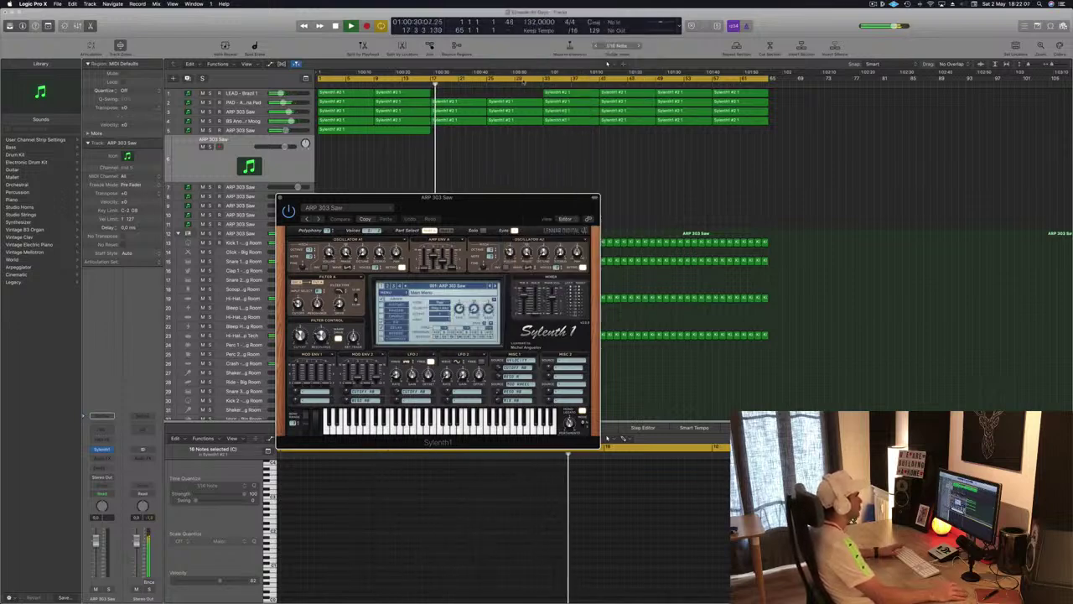
{"action": "left_click_drag", "start_coordinate": [477, 207], "coordinate": [677, 177]}
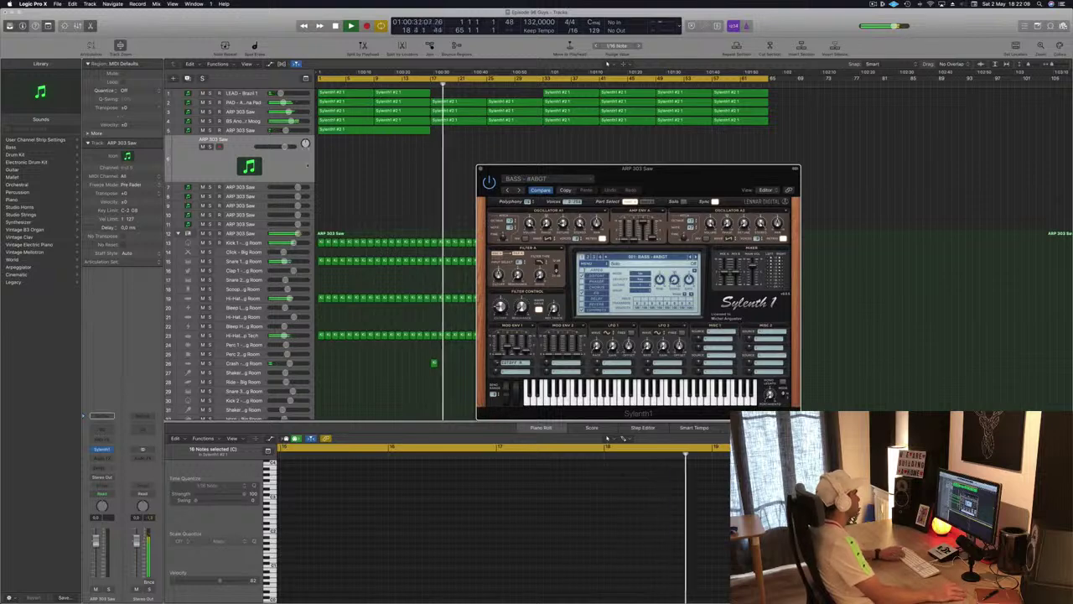
- Open Musical Typing to play the BASS - #ABGT sound live on track 6 and lower the track's volume
{"action": "left_click", "coordinate": [124, 289]}
{"action": "key", "text": "h"}
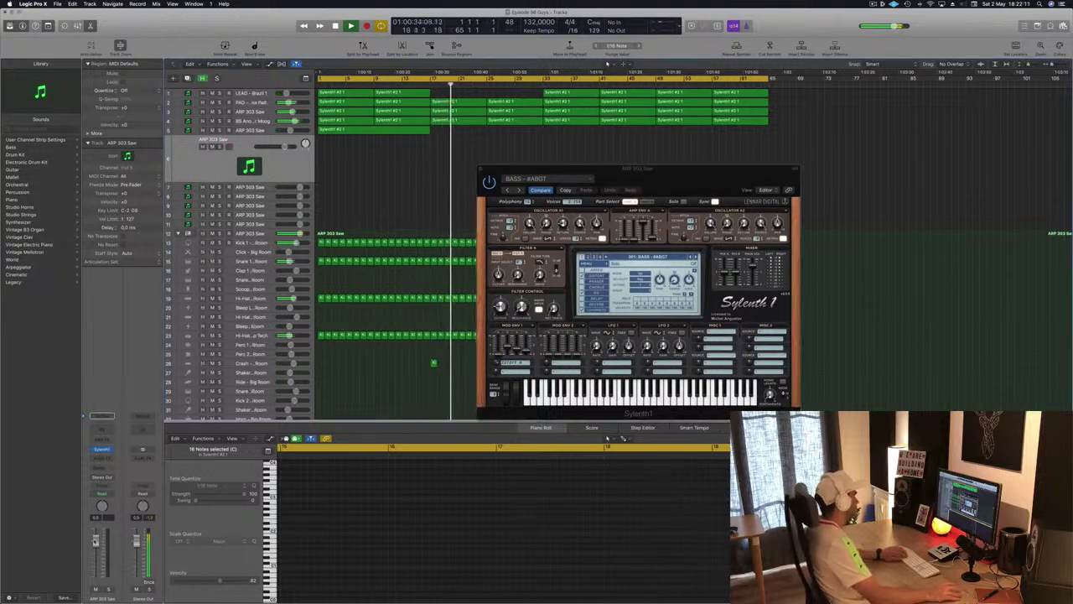
{"action": "key", "text": "f"}
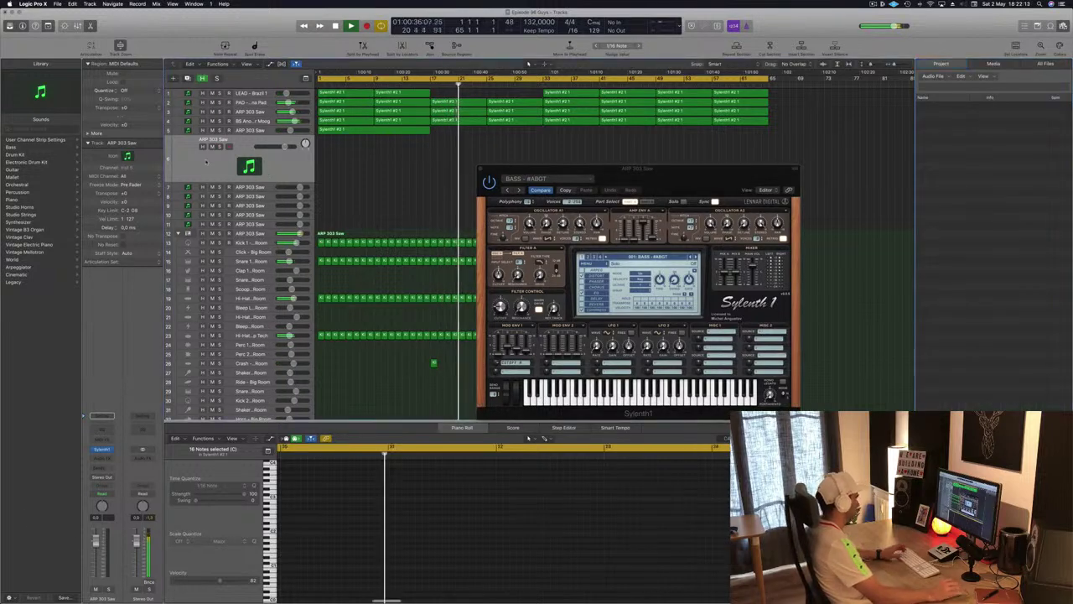
{"action": "key", "text": "super+k"}
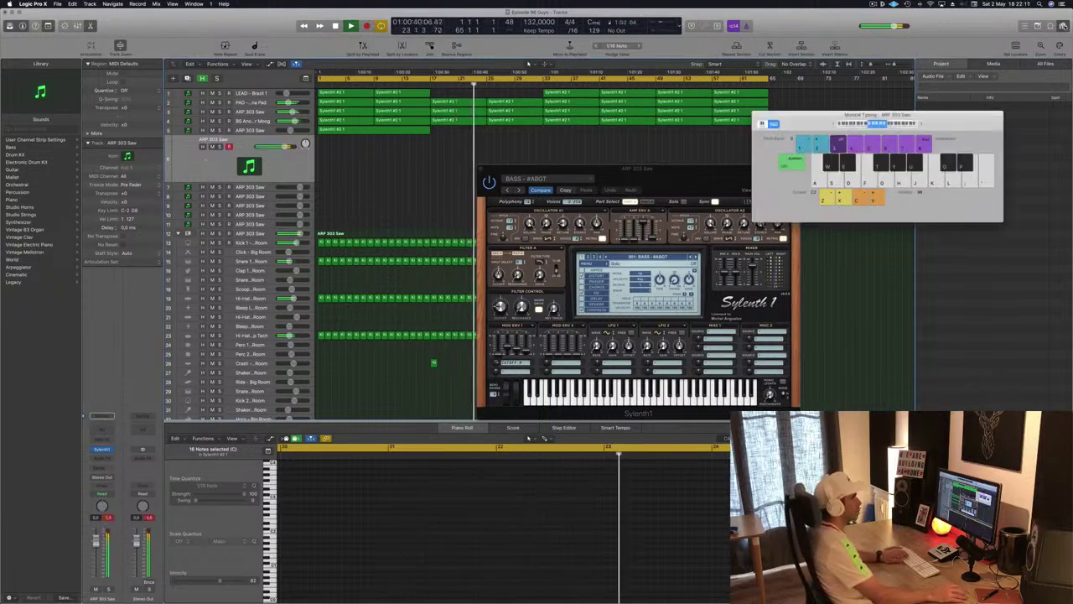
{"action": "key", "text": "f"}
{"action": "left_click_drag", "start_coordinate": [937, 115], "coordinate": [978, 126]}
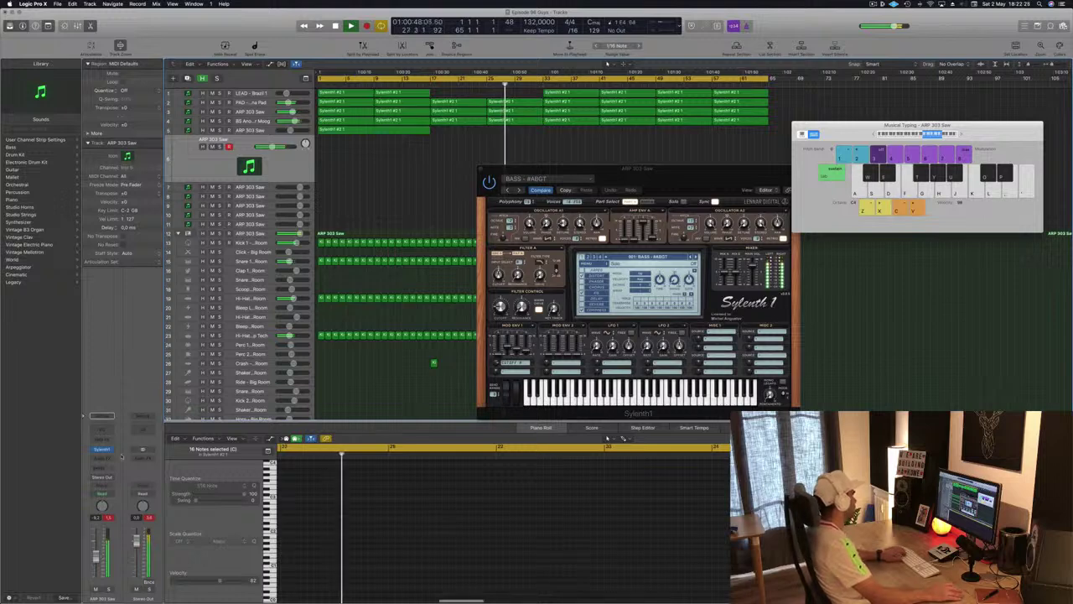
- Add a send to Bus 5 (Aux 35) on track 6 and reposition the Sylenth1 window
{"action": "left_click", "coordinate": [99, 457]}
{"action": "mouse_move", "coordinate": [117, 481]}
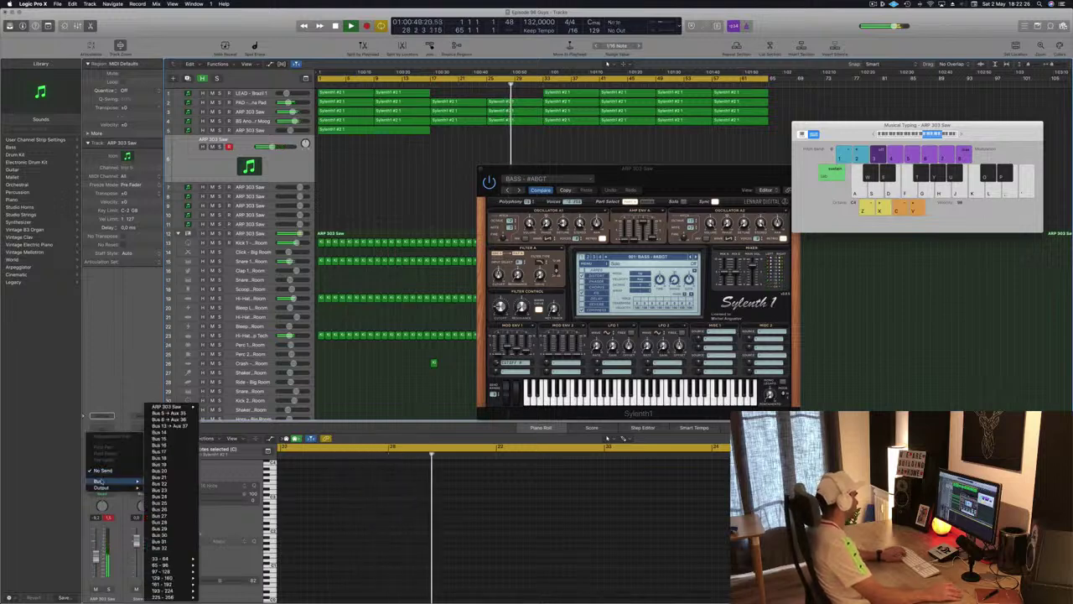
{"action": "left_click", "coordinate": [163, 438]}
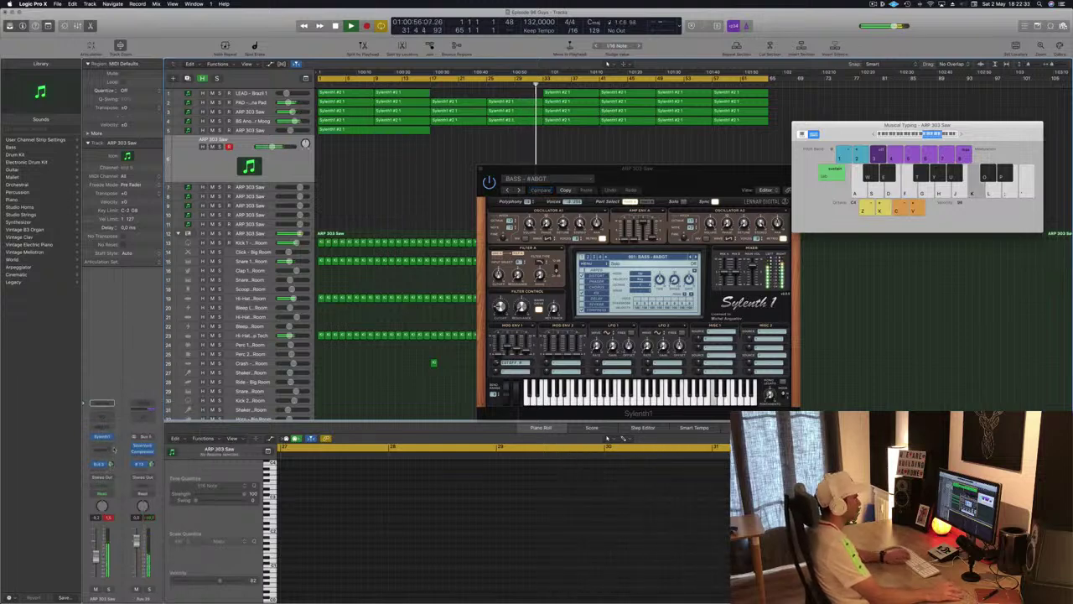
{"action": "left_click_drag", "start_coordinate": [653, 175], "coordinate": [545, 255]}
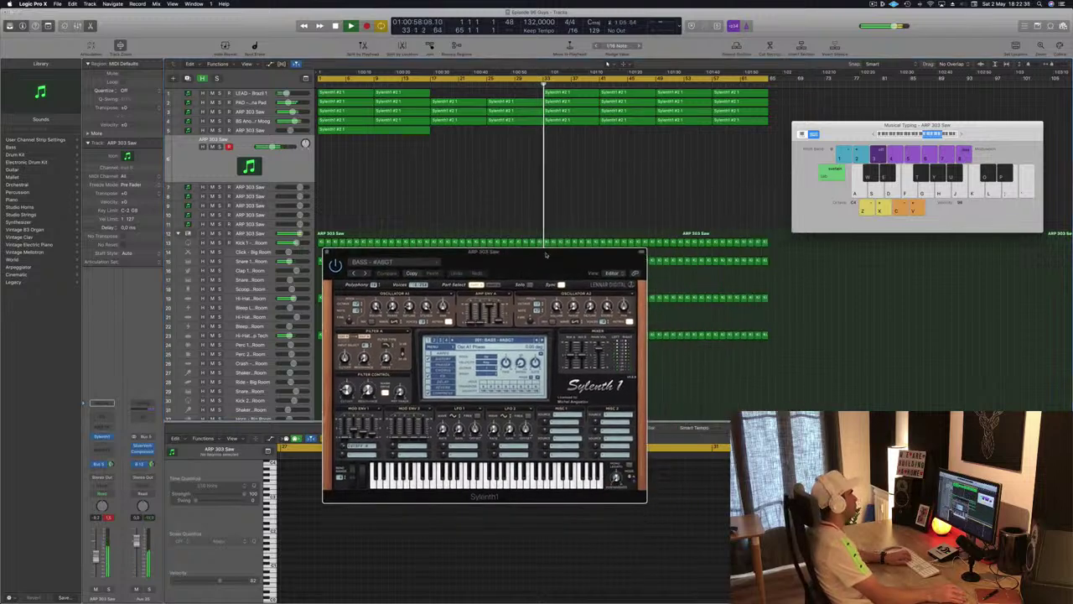
- Move the start of the cycle range to bar 17 and reposition the Sylenth1 window
{"action": "key", "text": "Return"}
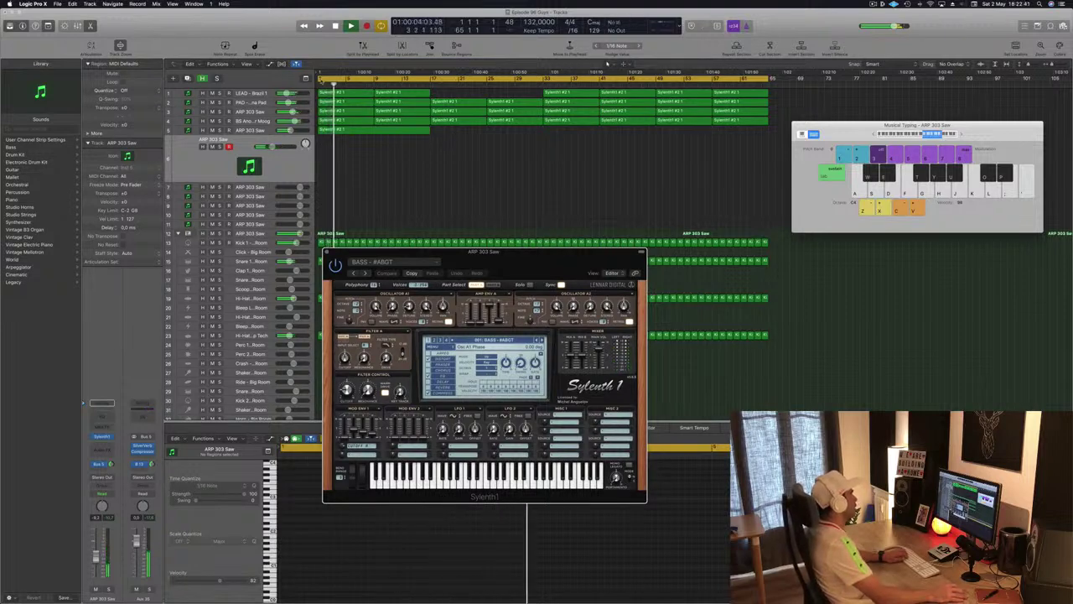
{"action": "left_click_drag", "start_coordinate": [319, 82], "coordinate": [433, 81]}
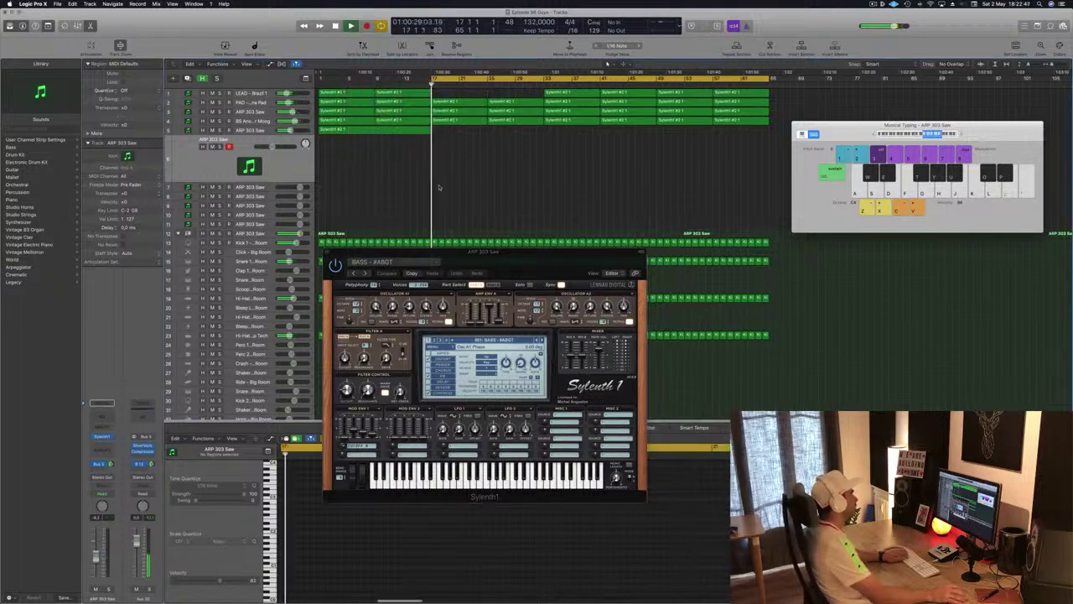
{"action": "left_click_drag", "start_coordinate": [552, 266], "coordinate": [596, 235]}
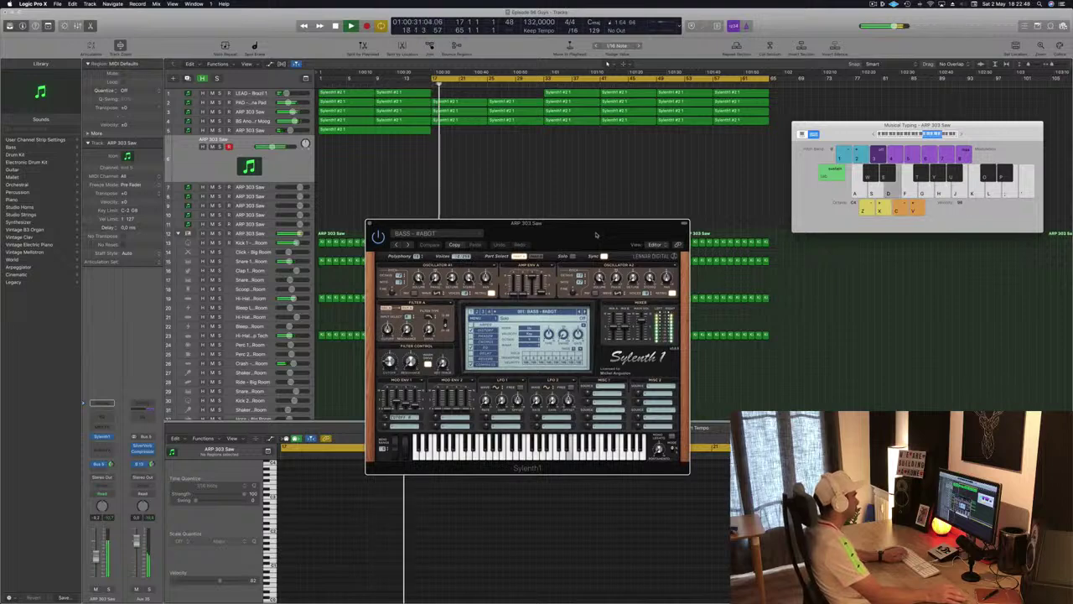
- Play test notes on track 6 over the loop and lower the track's volume to about -12.8 dB
{"action": "key", "text": "f"}
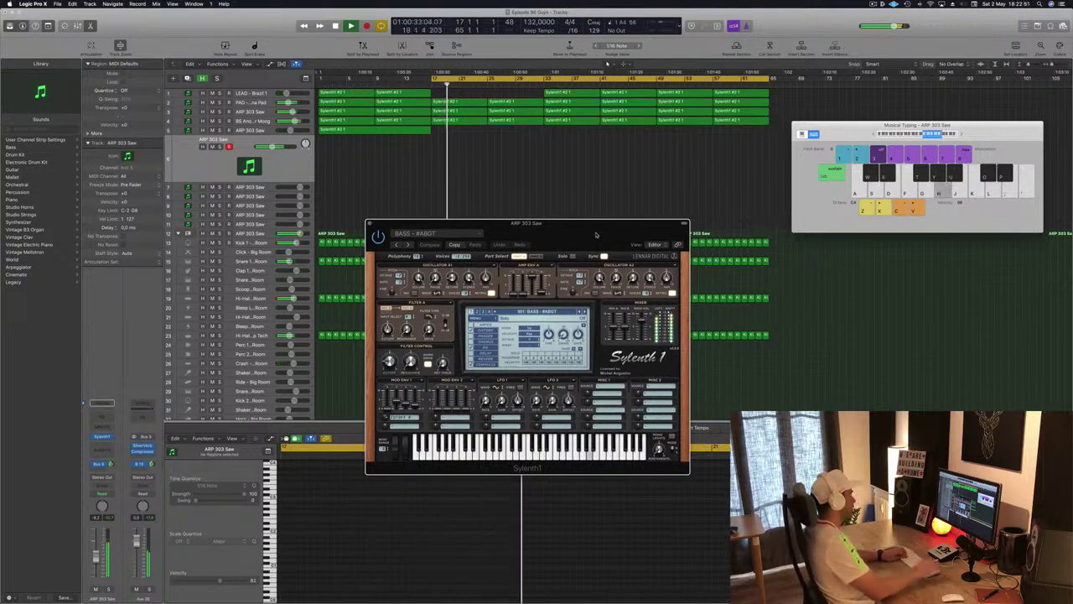
{"action": "key", "text": "h"}
{"action": "key", "text": "f"}
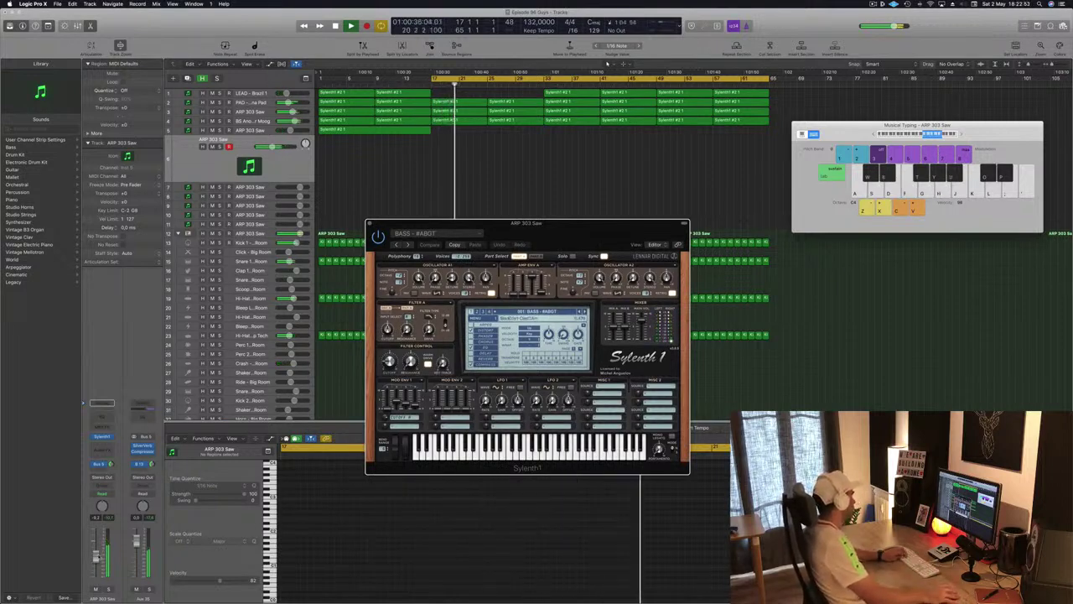
{"action": "left_click_drag", "start_coordinate": [96, 557], "coordinate": [98, 562]}
{"action": "key", "text": "f"}
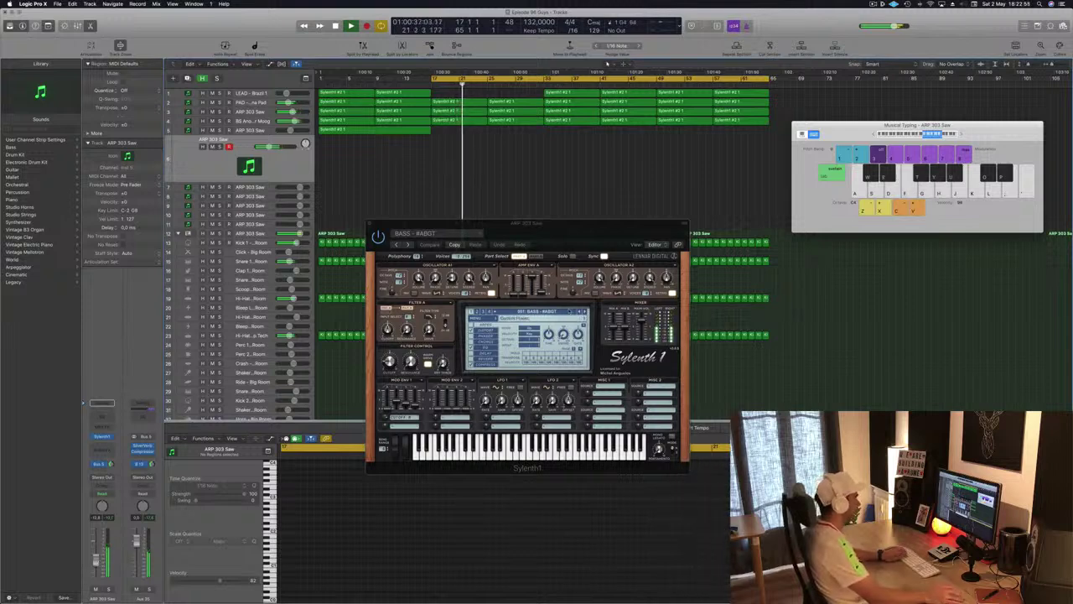
- Step through the Sylenth1 bass presets to BASS - Beam, playing notes to test each sound
{"action": "left_click", "coordinate": [554, 313]}
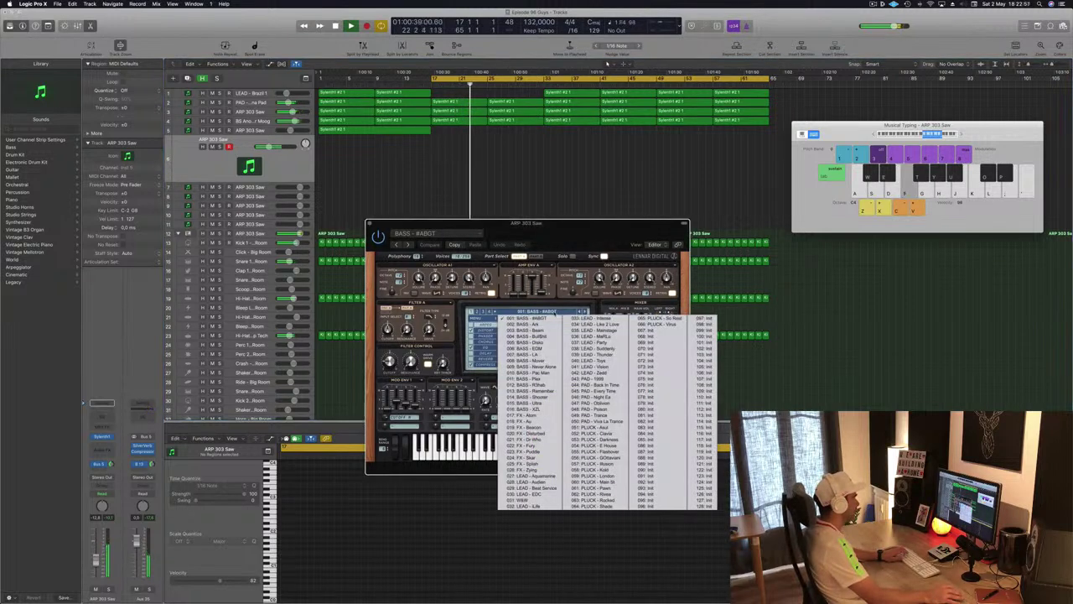
{"action": "key", "text": "f"}
{"action": "key", "text": "g"}
{"action": "left_click", "coordinate": [582, 311]}
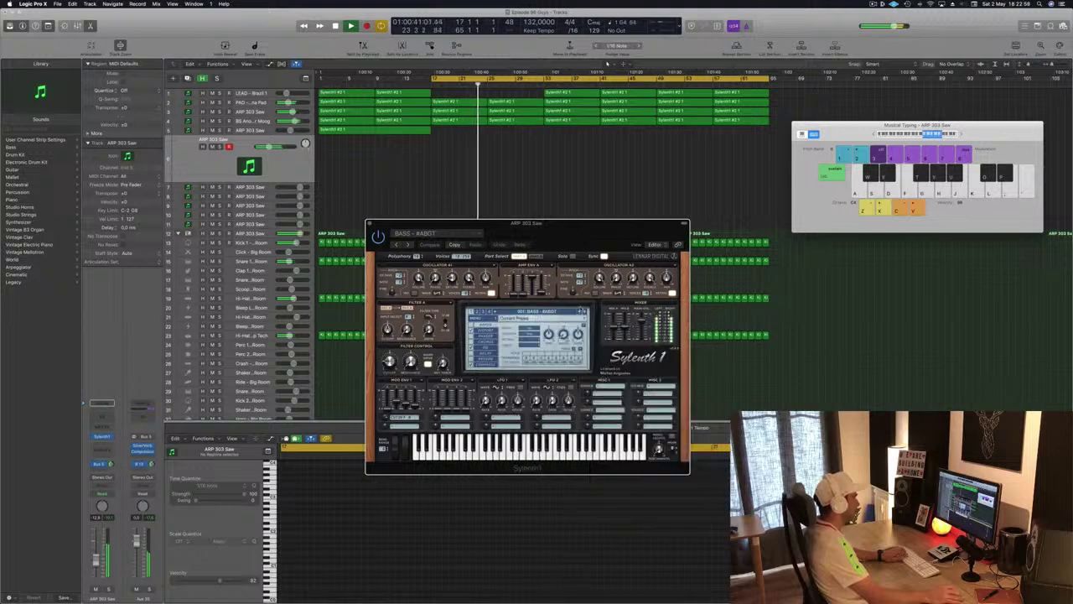
{"action": "left_click", "coordinate": [584, 312]}
{"action": "key", "text": "h"}
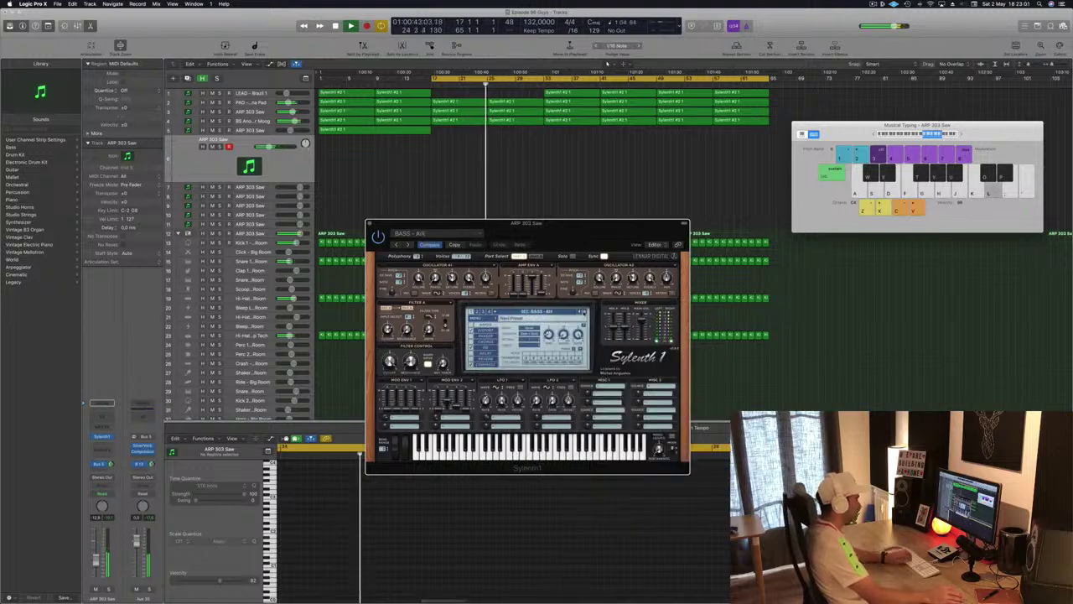
{"action": "key", "text": "j"}
{"action": "left_click", "coordinate": [585, 312]}
{"action": "key", "text": "k"}
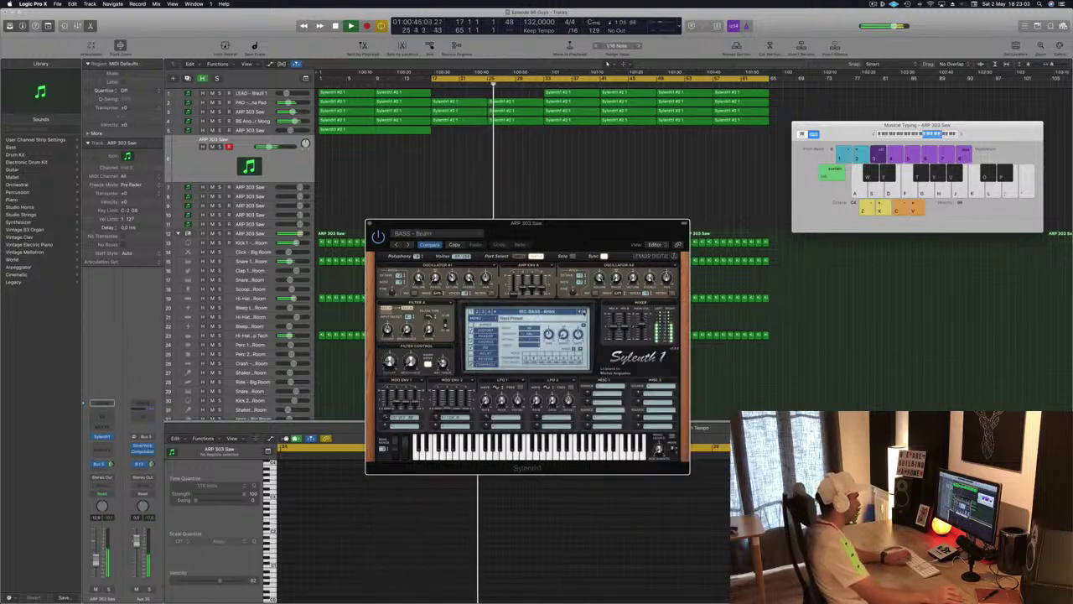
- Try out melody ideas live on track 6 with the BASS - Beam sound over the section from bar 17
{"action": "key", "text": "j"}
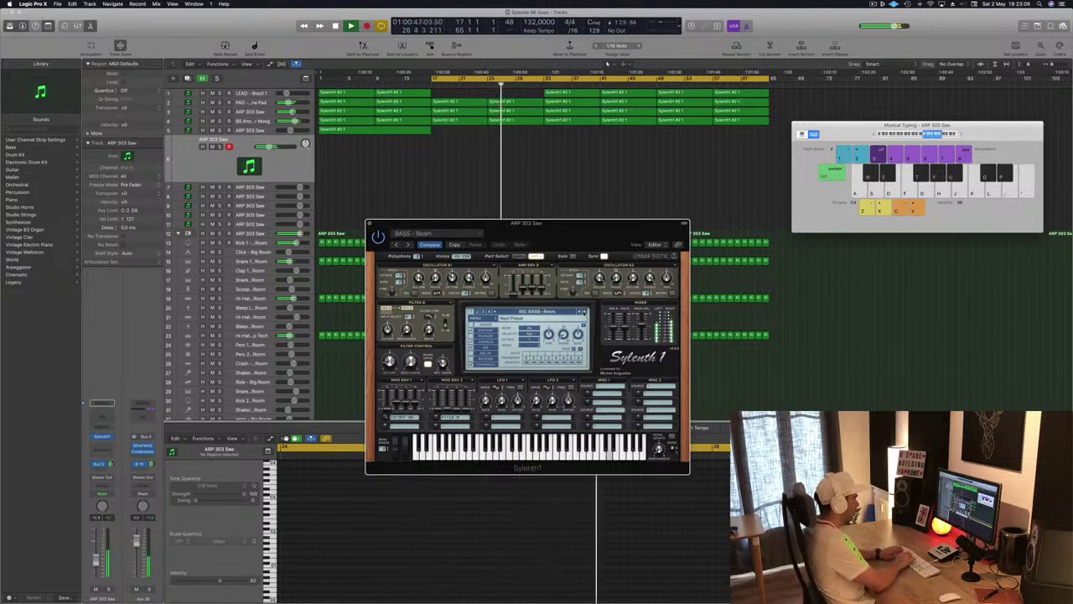
{"action": "key", "text": "k"}
{"action": "key", "text": "f"}
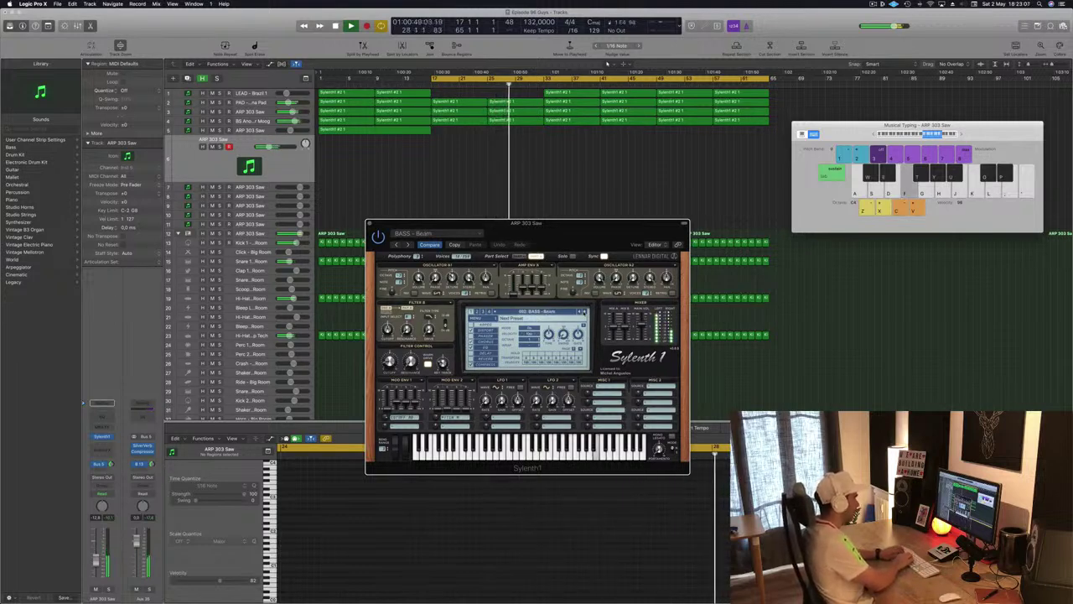
{"action": "key", "text": "l"}
{"action": "key", "text": "k"}
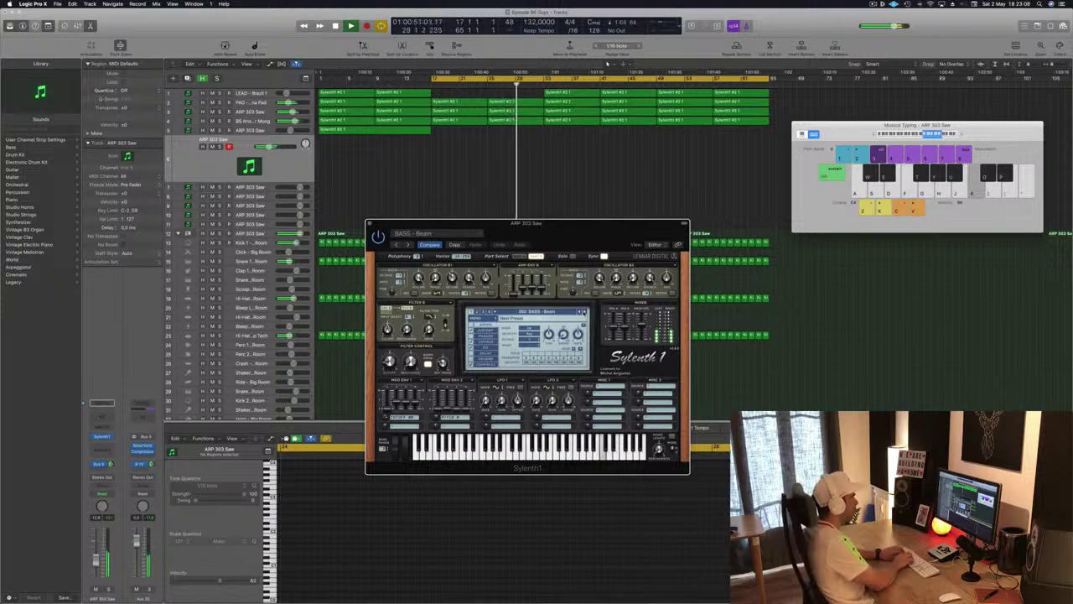
{"action": "key", "text": "h"}
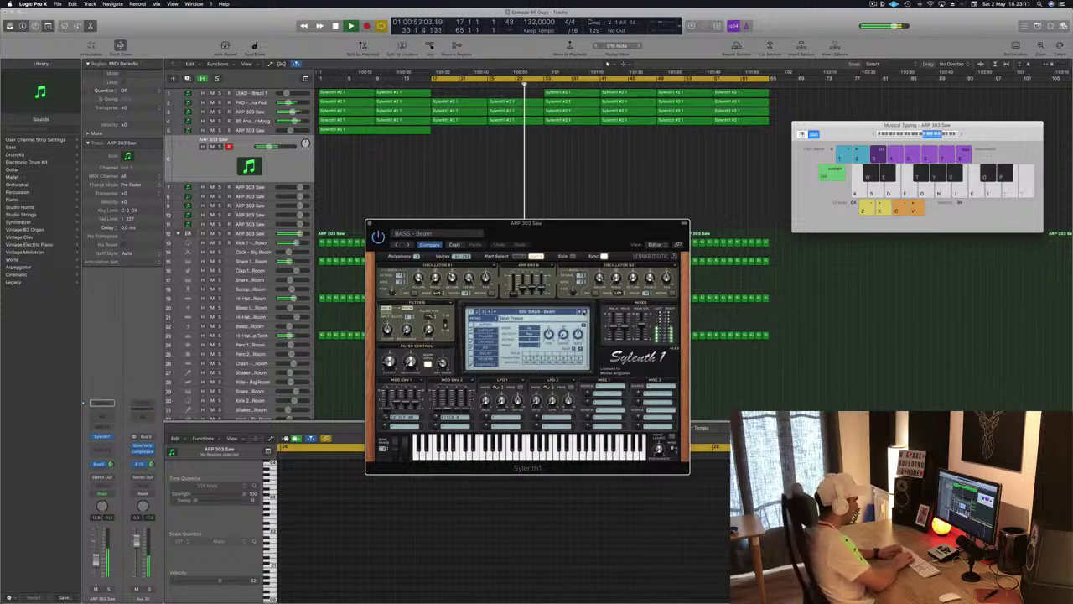
{"action": "key", "text": "j"}
{"action": "key", "text": "k"}
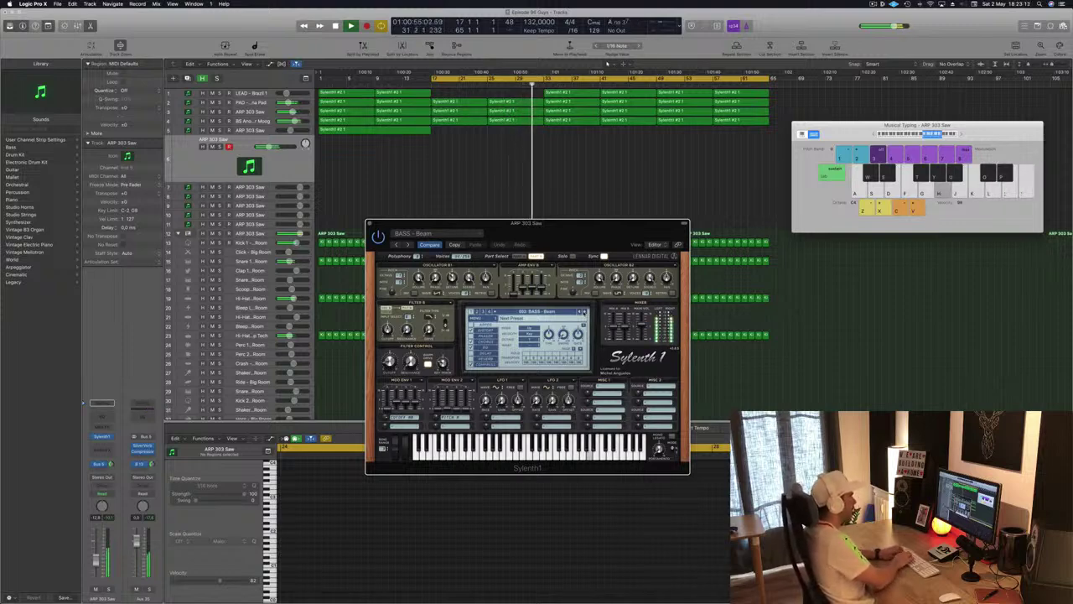
{"action": "key", "text": "h"}
{"action": "key", "text": "g"}
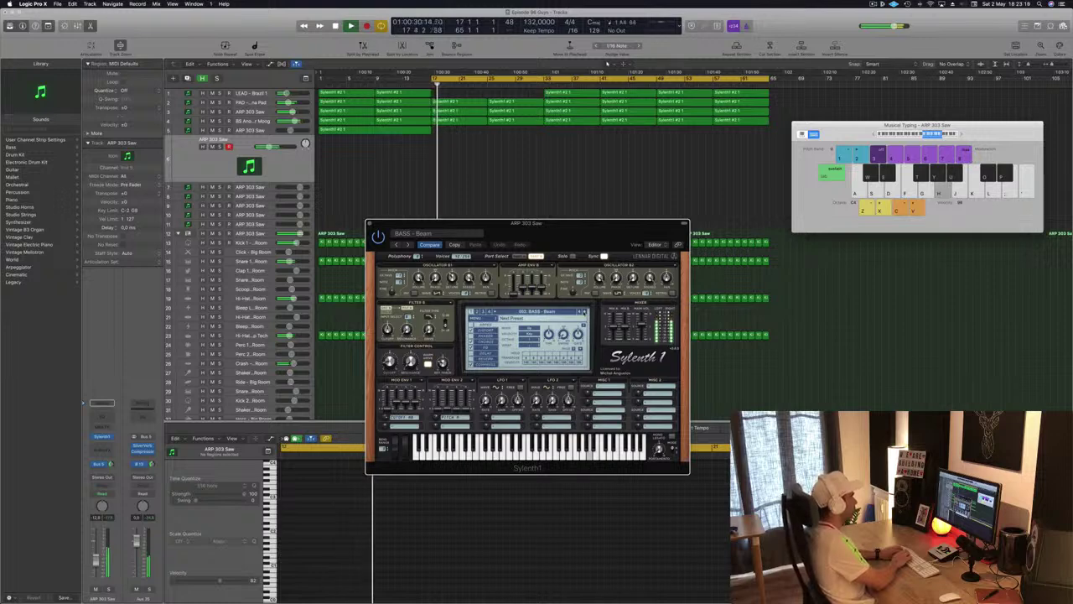
{"action": "key", "text": "g"}
{"action": "key", "text": "j"}
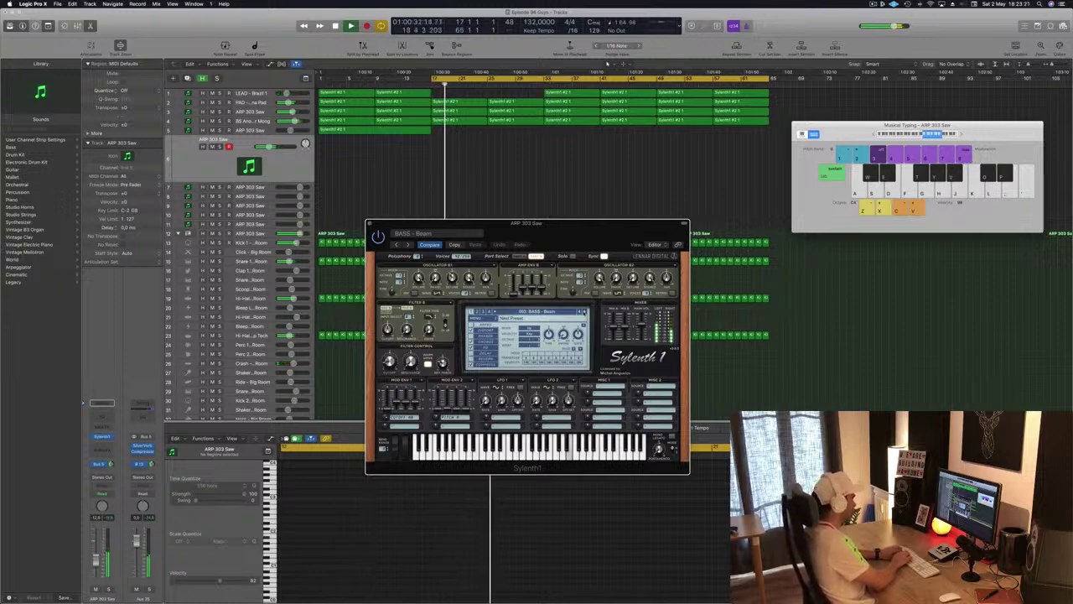
{"action": "key", "text": "e"}
- Record a played BASS - Beam melody on track 6 from about bar 20 to bar 32 and stop
{"action": "key", "text": "r"}
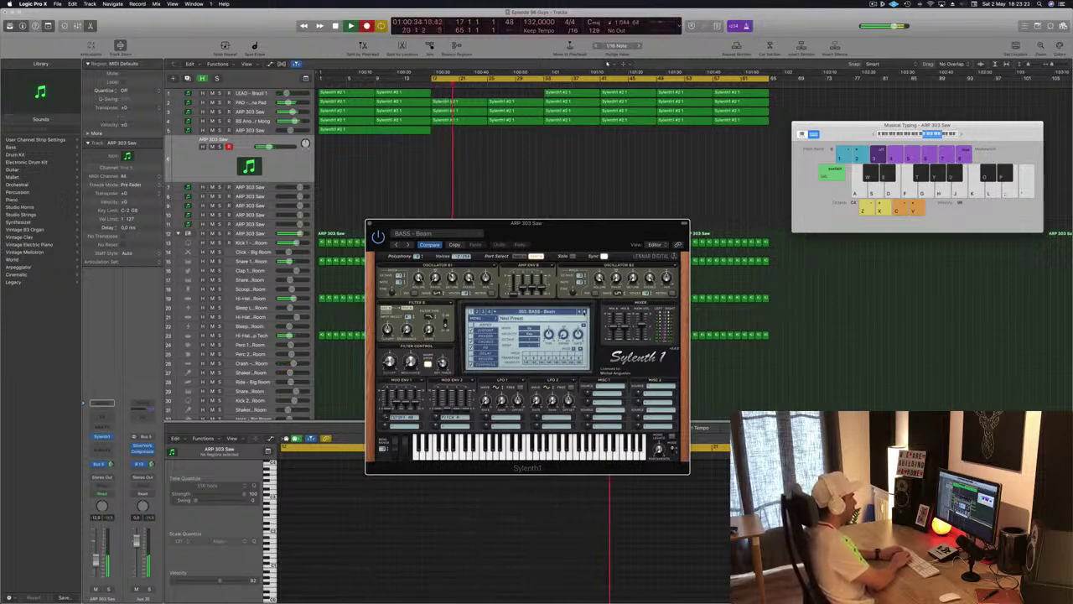
{"action": "key", "text": "d"}
{"action": "key", "text": "g"}
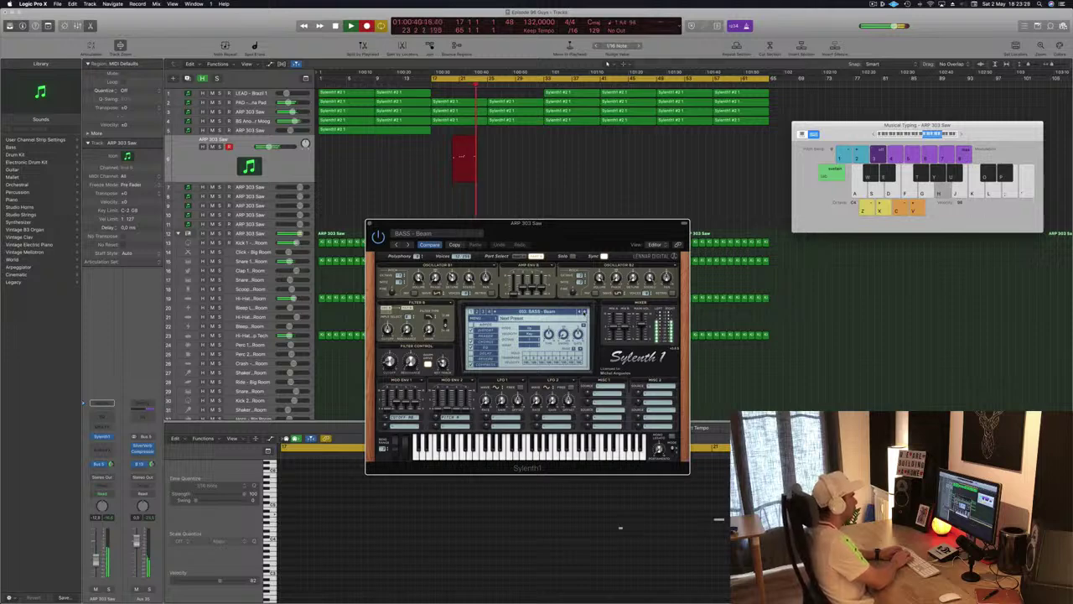
{"action": "key", "text": "e"}
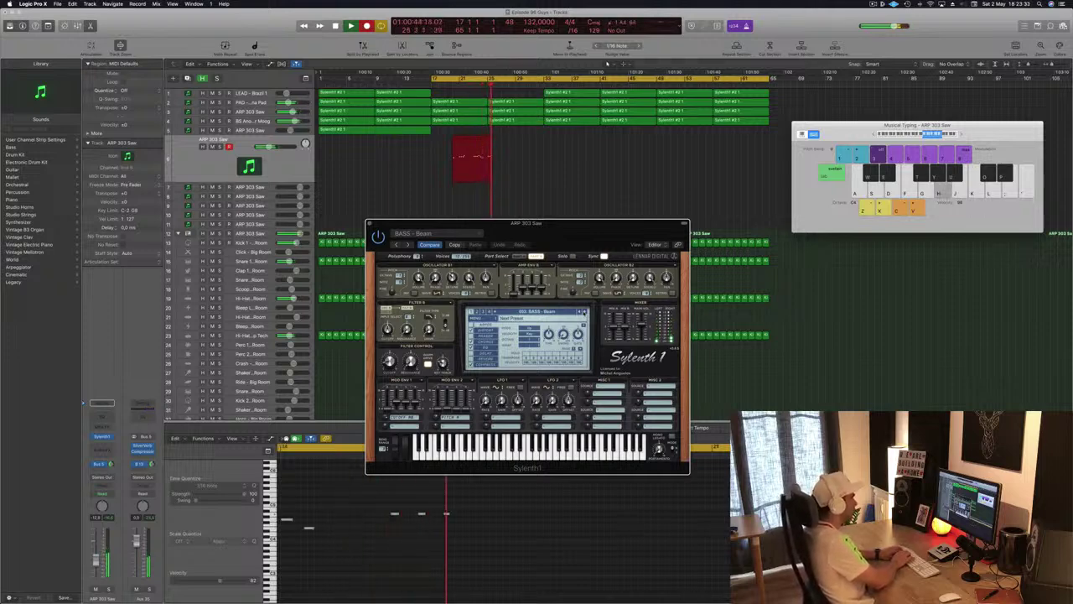
{"action": "key", "text": "g"}
{"action": "key", "text": "j"}
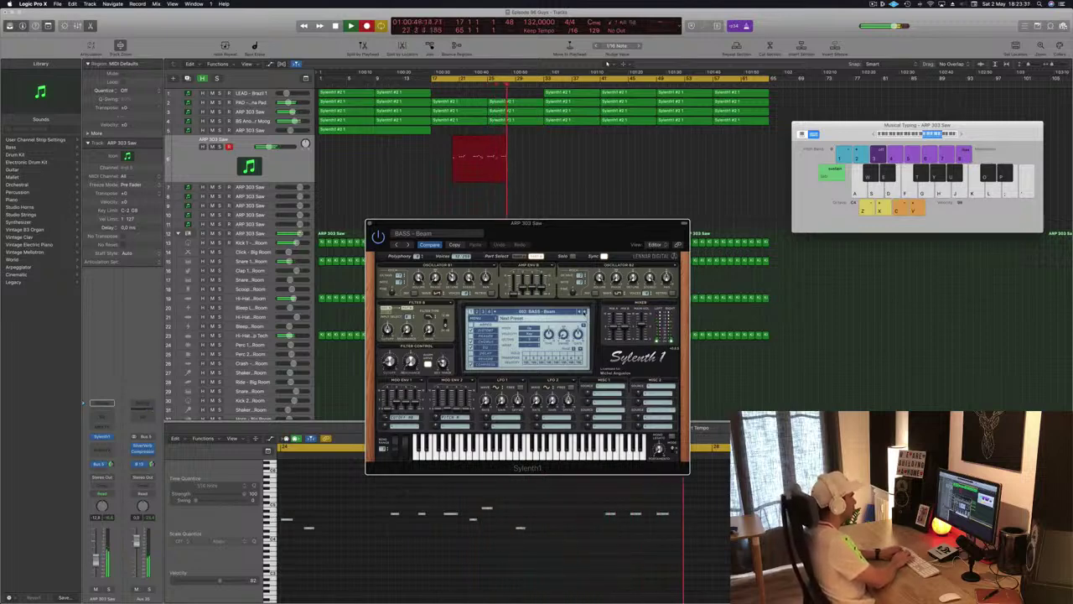
{"action": "key", "text": "d"}
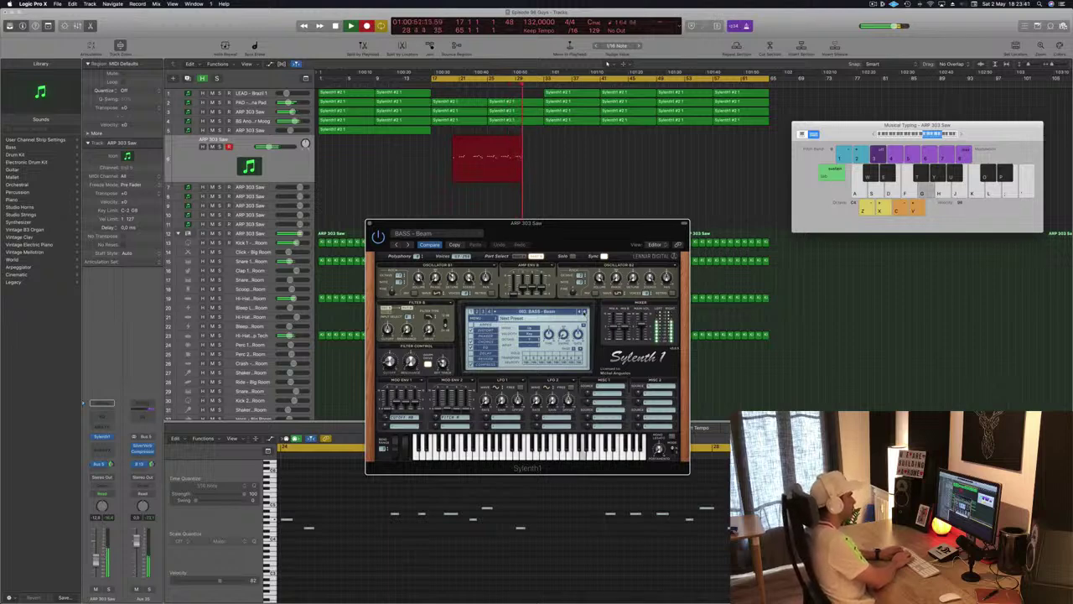
{"action": "key", "text": "h"}
{"action": "key", "text": "d"}
{"action": "key", "text": "h"}
{"action": "key", "text": "g"}
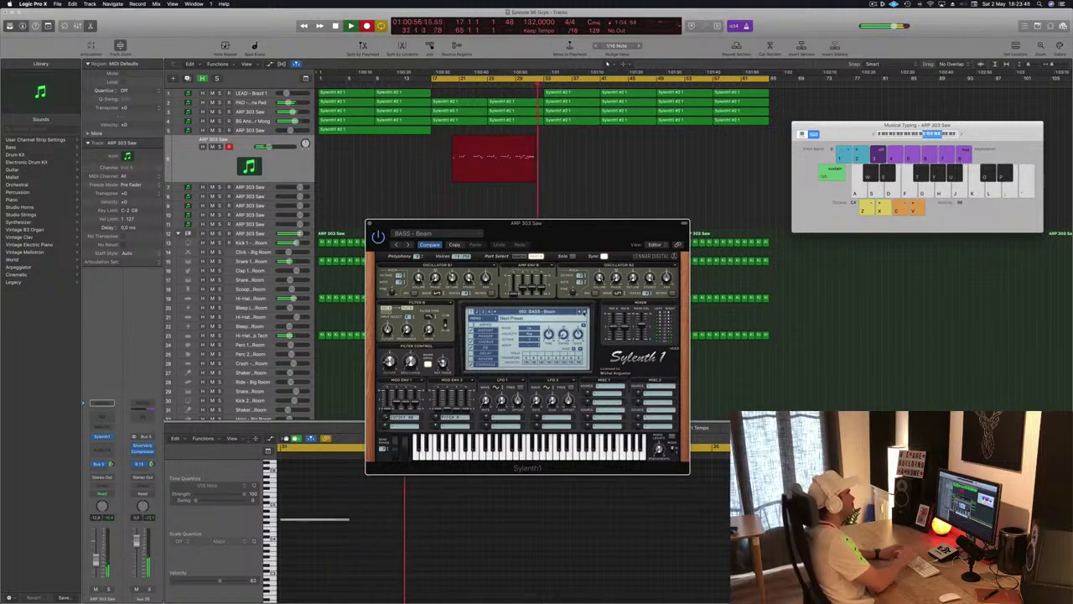
{"action": "key", "text": "space"}
{"action": "key", "text": "space"}
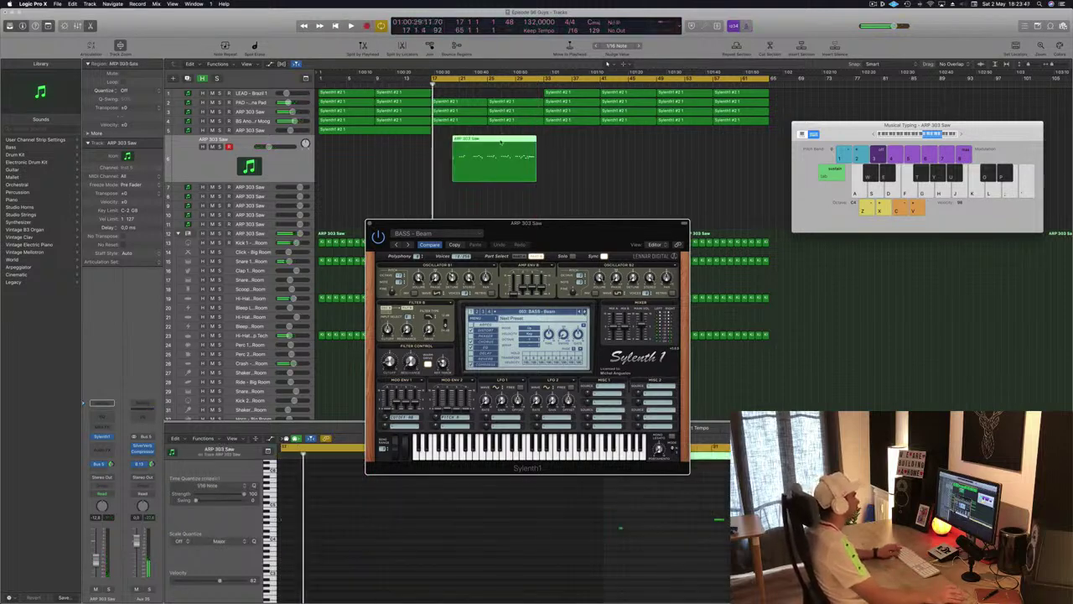
- Split the recorded track 6 region at bar 27, remove its first part and move the rest to bar 17
{"action": "left_click", "coordinate": [501, 144], "text": "super"}
{"action": "double_click", "coordinate": [501, 142], "text": "super"}
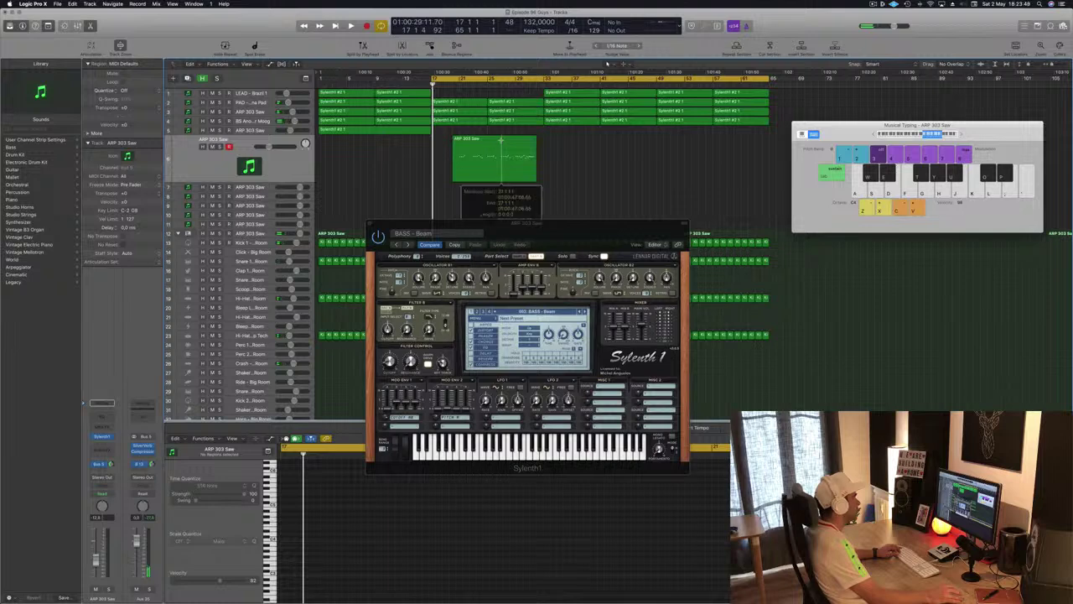
{"action": "left_click_drag", "start_coordinate": [491, 141], "coordinate": [451, 146]}
{"action": "key", "text": "space"}
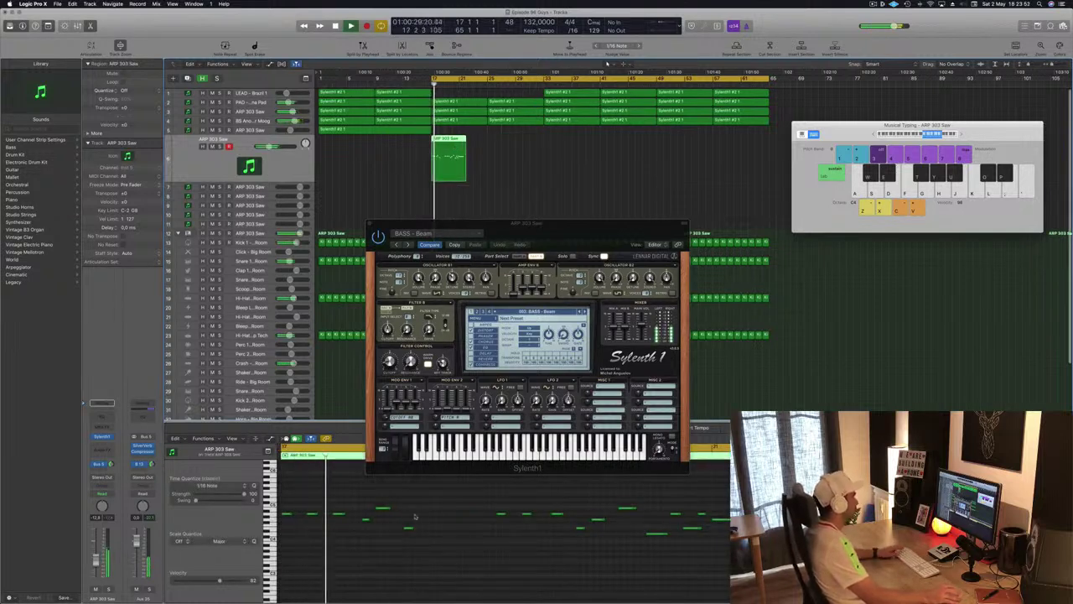
- Select all notes of the bar 17 region, raise their velocity and move the Sylenth1 window clear of it
{"action": "key", "text": "super+a"}
{"action": "left_click", "coordinate": [458, 579]}
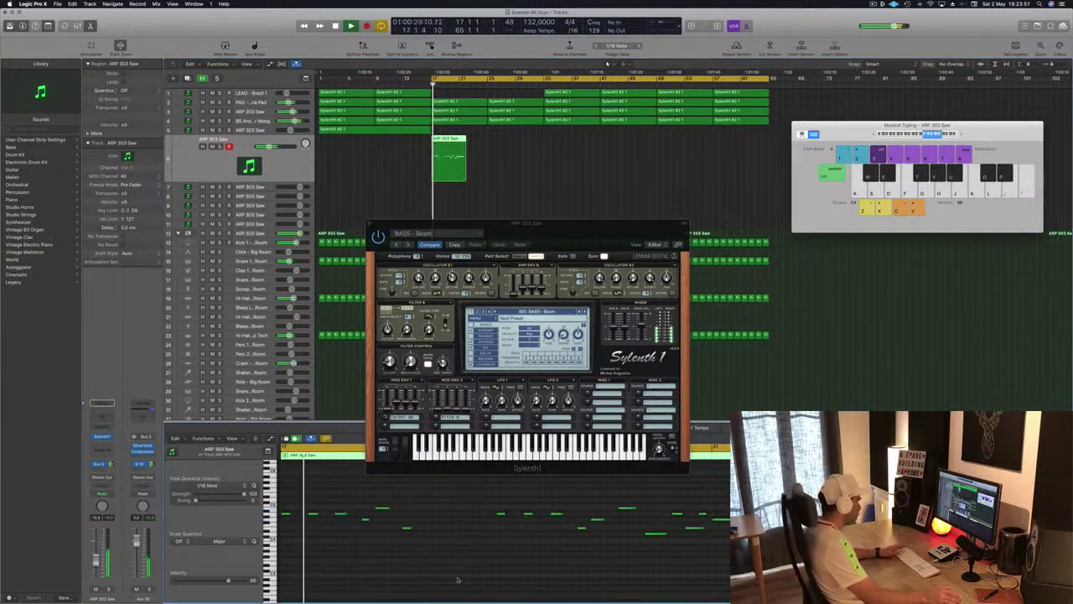
{"action": "left_click_drag", "start_coordinate": [613, 223], "coordinate": [848, 107]}
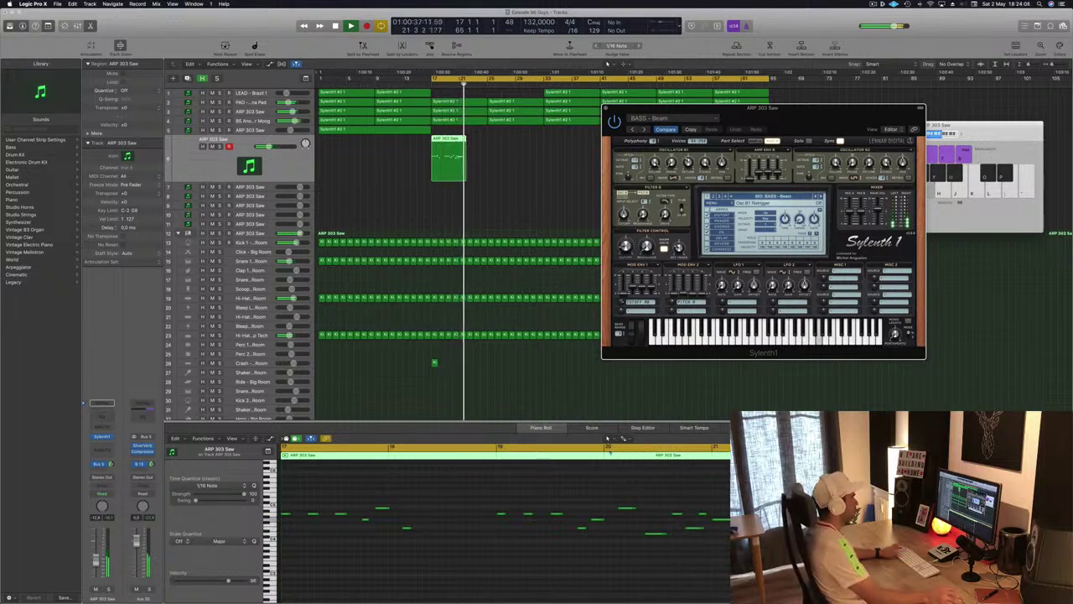
{"action": "left_click_drag", "start_coordinate": [820, 114], "coordinate": [765, 161]}
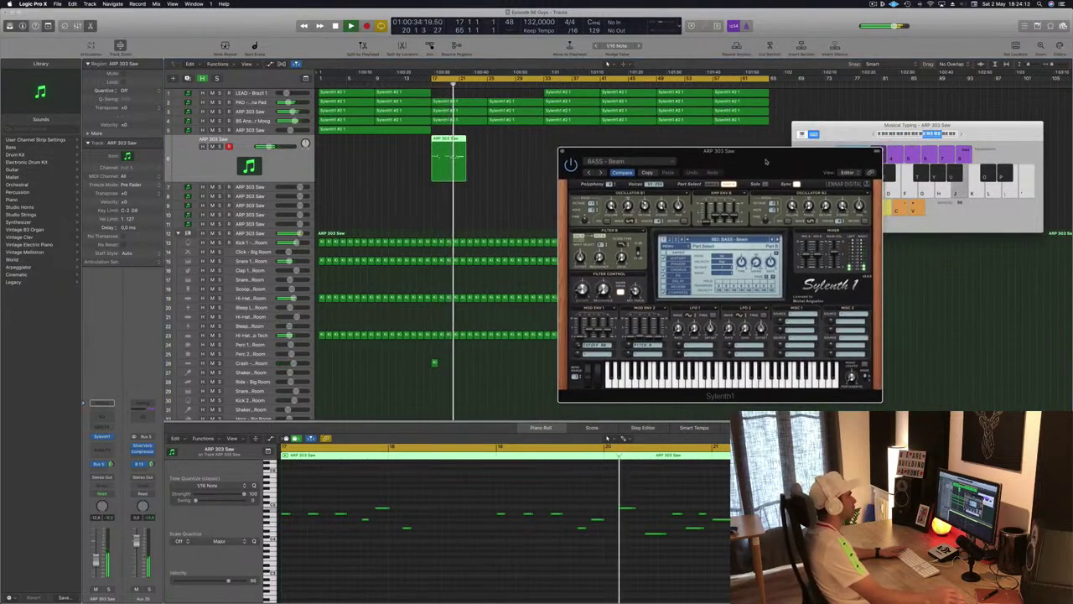
{"action": "left_click_drag", "start_coordinate": [606, 154], "coordinate": [658, 146]}
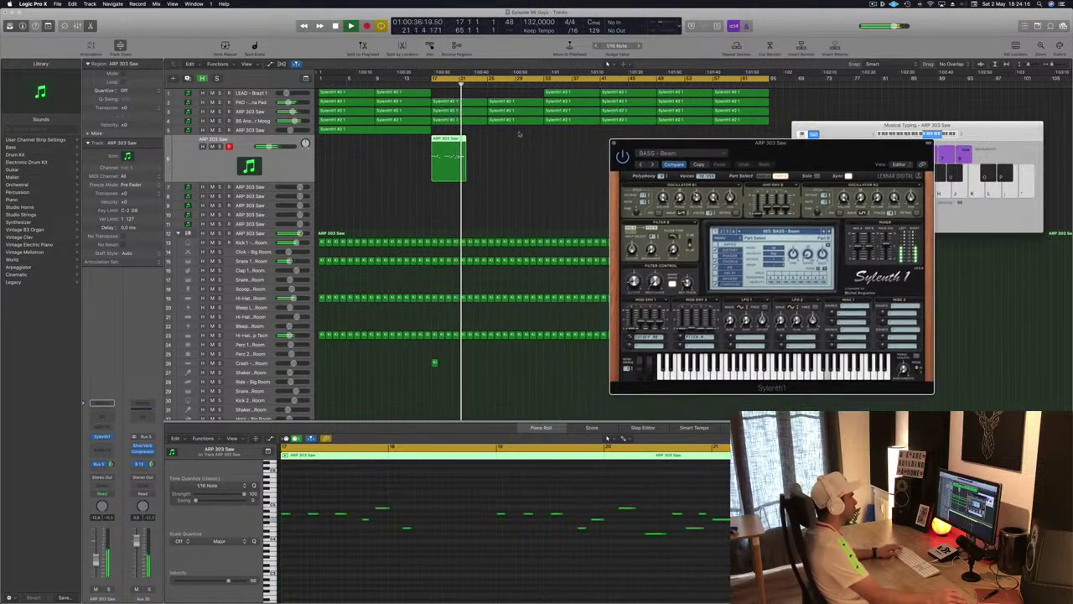
- Copy the track 6 region to bar 25 and shorten the cycle range to end at bar 33
{"action": "left_click_drag", "start_coordinate": [449, 140], "coordinate": [504, 143]}
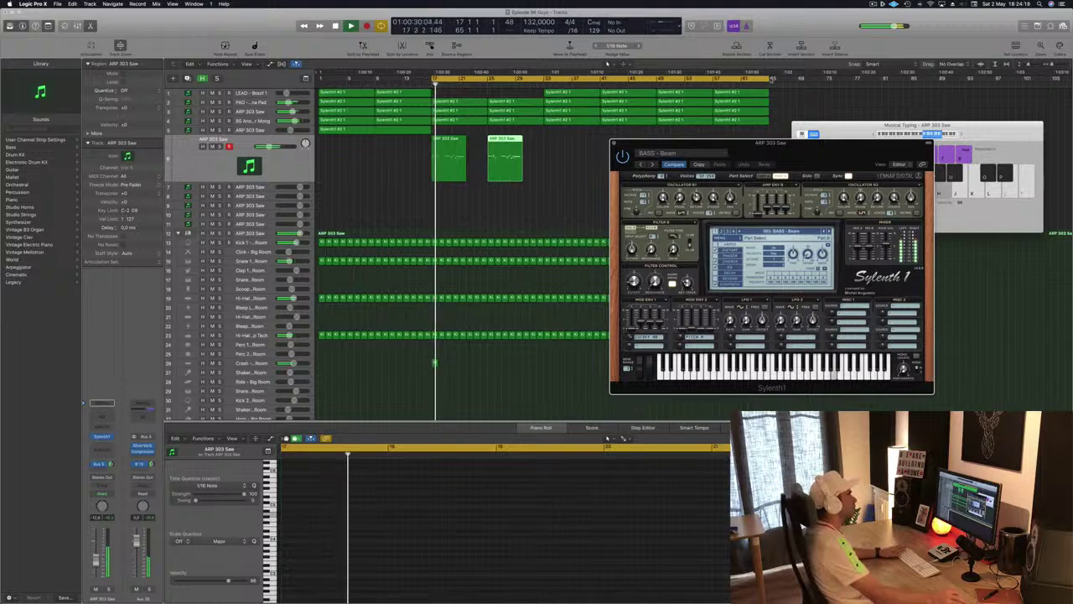
{"action": "left_click_drag", "start_coordinate": [770, 80], "coordinate": [544, 94]}
{"action": "left_click_drag", "start_coordinate": [778, 154], "coordinate": [802, 136]}
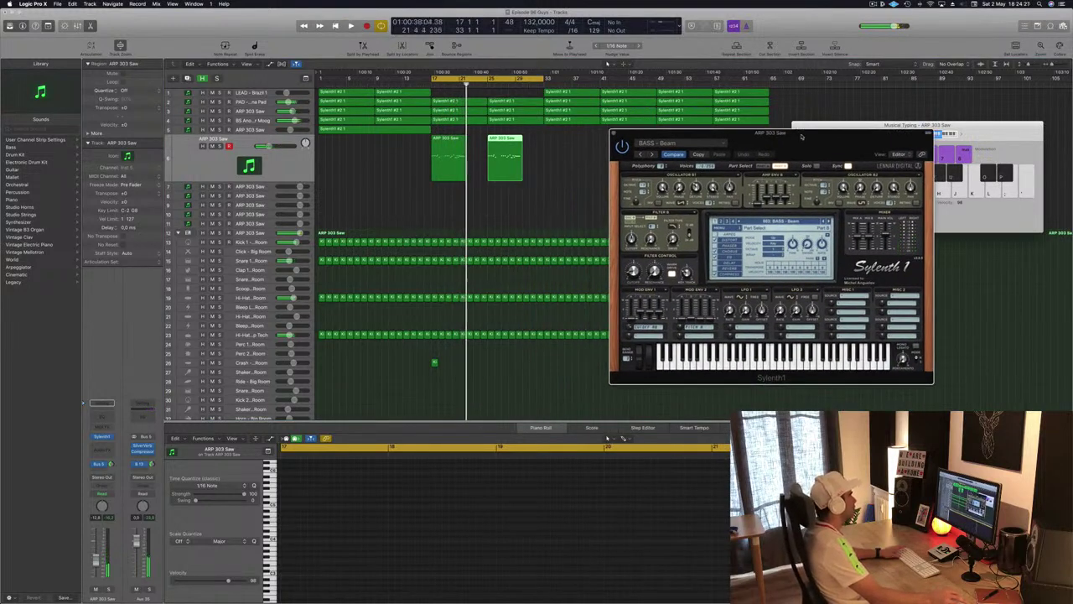
- Extend the end of the first track 6 region to bar 25 and display the whole region in the Piano Roll
{"action": "left_click", "coordinate": [445, 140]}
{"action": "key", "text": "space"}
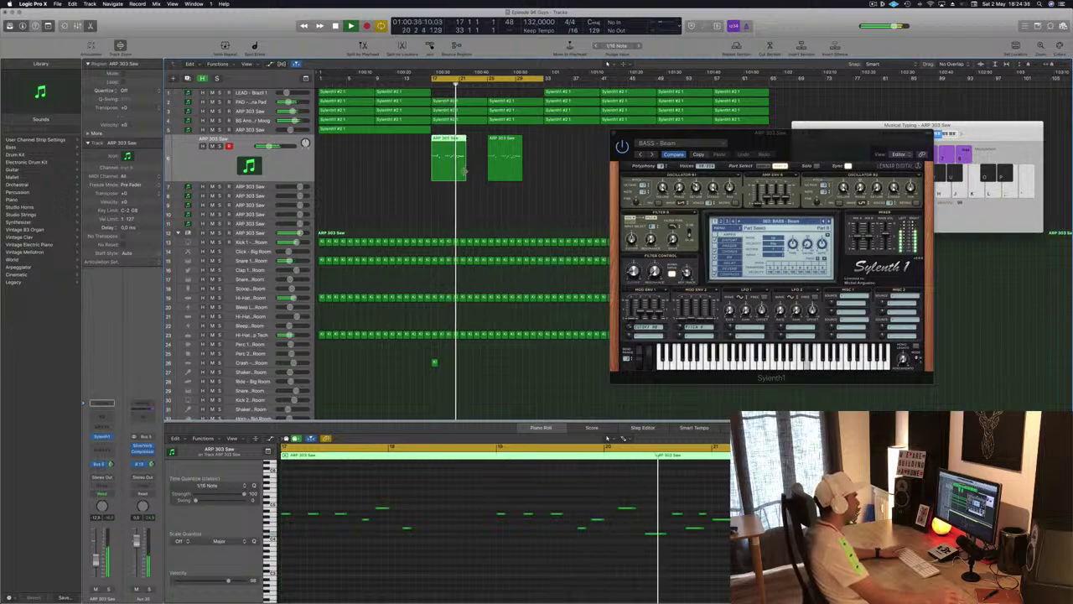
{"action": "left_click_drag", "start_coordinate": [466, 171], "coordinate": [485, 171]}
{"action": "key", "text": "space"}
{"action": "scroll", "coordinate": [425, 481], "scroll_direction": "down", "scroll_amount": 5}
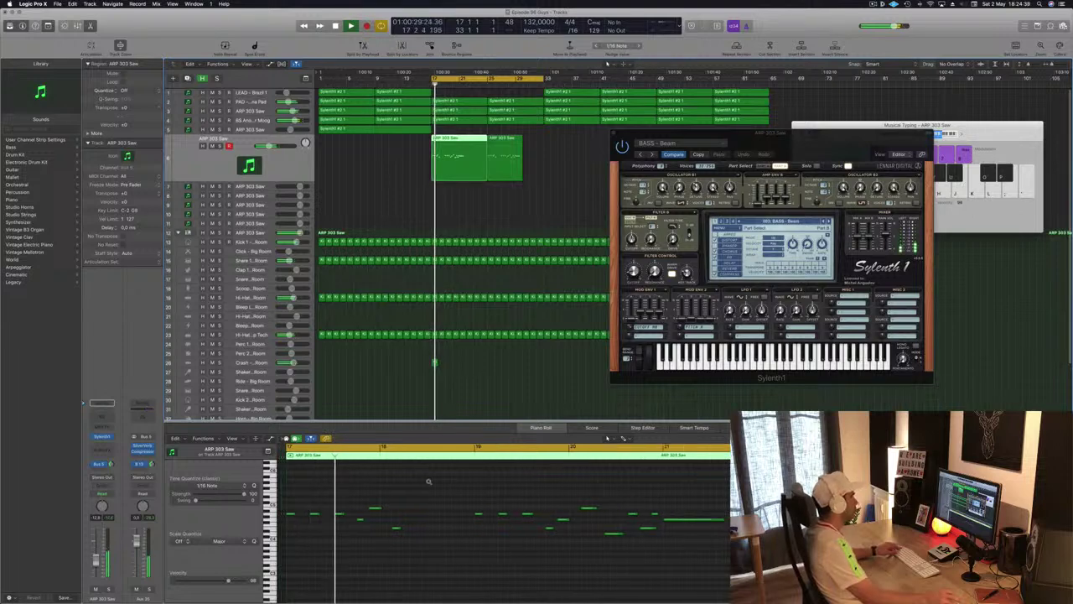
{"action": "scroll", "coordinate": [427, 482], "scroll_direction": "up", "scroll_amount": 3}
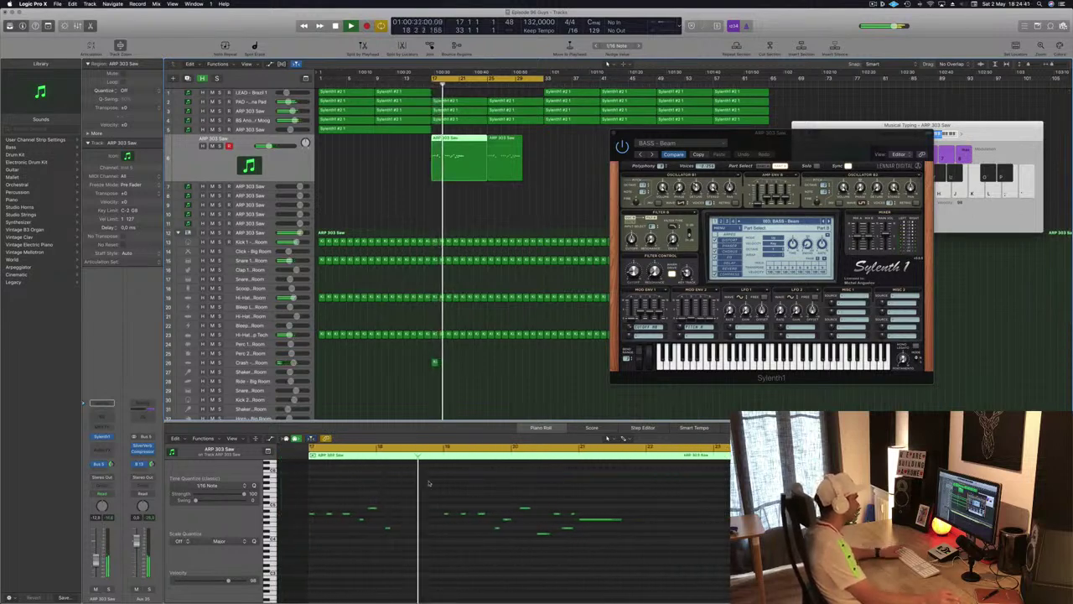
- Move the track 6 notes from bar 19 onward to bar 21 and copy the opening six-note phrase to bar 19
{"action": "left_click_drag", "start_coordinate": [429, 483], "coordinate": [729, 567]}
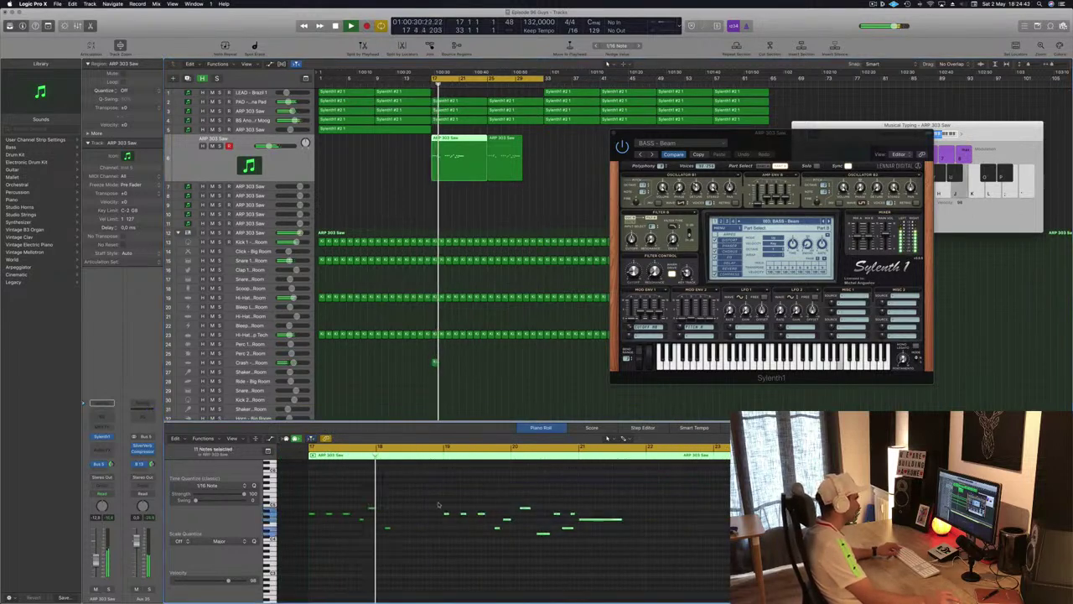
{"action": "left_click_drag", "start_coordinate": [446, 513], "coordinate": [582, 513]}
{"action": "left_click_drag", "start_coordinate": [432, 488], "coordinate": [307, 555]}
{"action": "left_click_drag", "start_coordinate": [311, 516], "coordinate": [381, 523]}
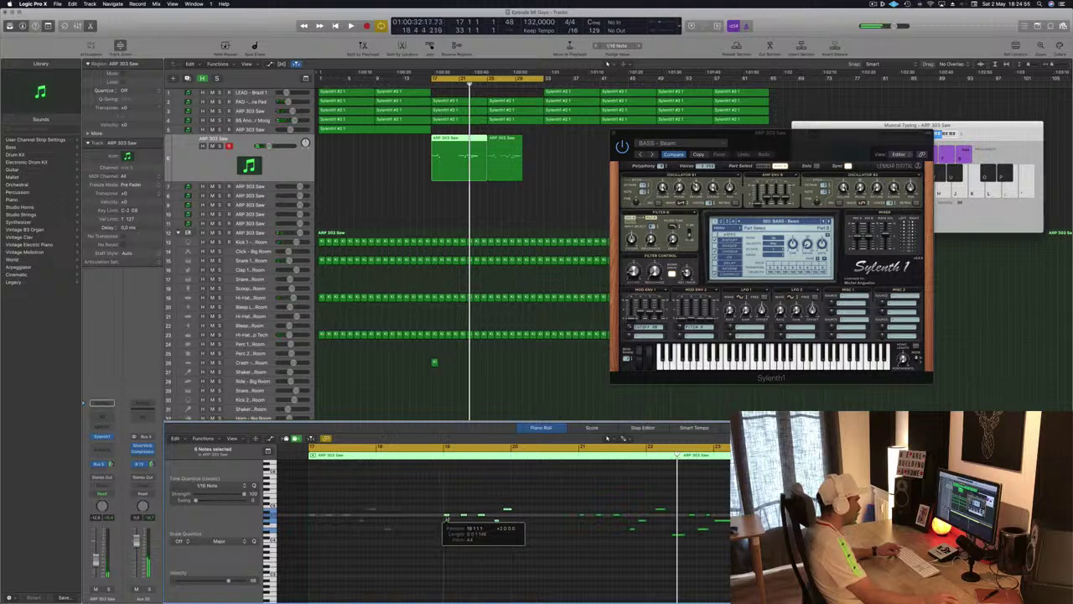
{"action": "left_click_drag", "start_coordinate": [445, 519], "coordinate": [446, 518]}
{"action": "key", "text": "space"}
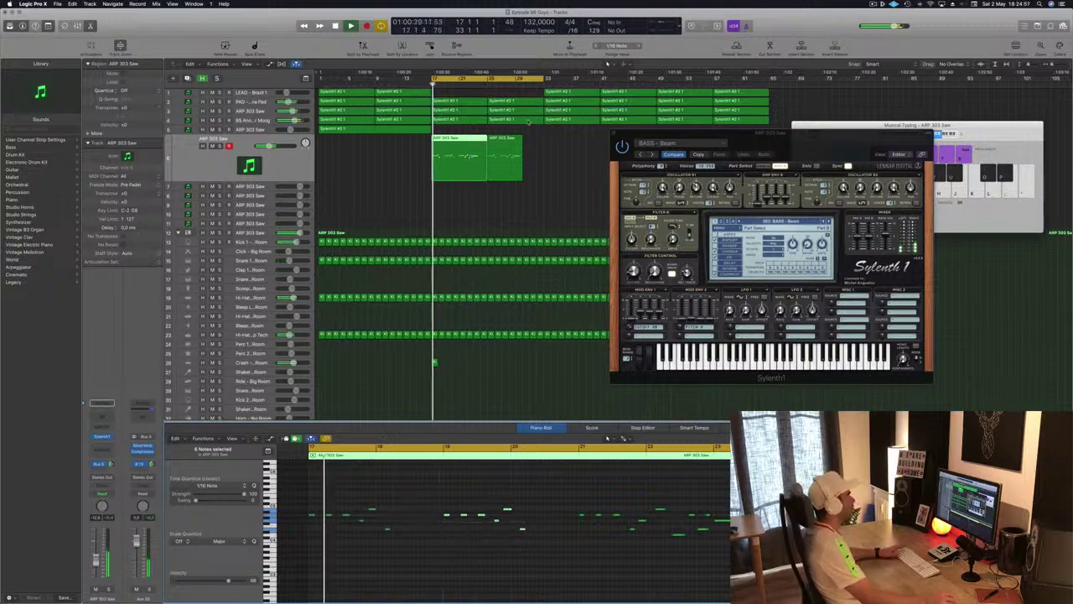
- Replace the bar 25 region on track 6 with a copy of the edited bar 17 region
{"action": "left_click", "coordinate": [503, 156]}
{"action": "key", "text": "Delete"}
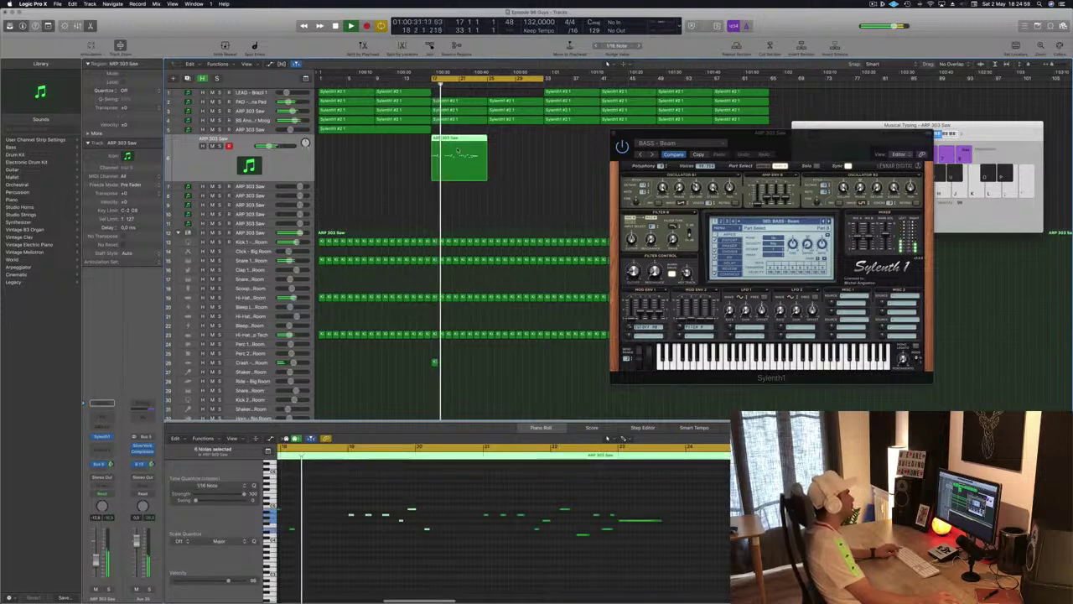
{"action": "key", "text": "super+z"}
{"action": "left_click", "coordinate": [466, 166]}
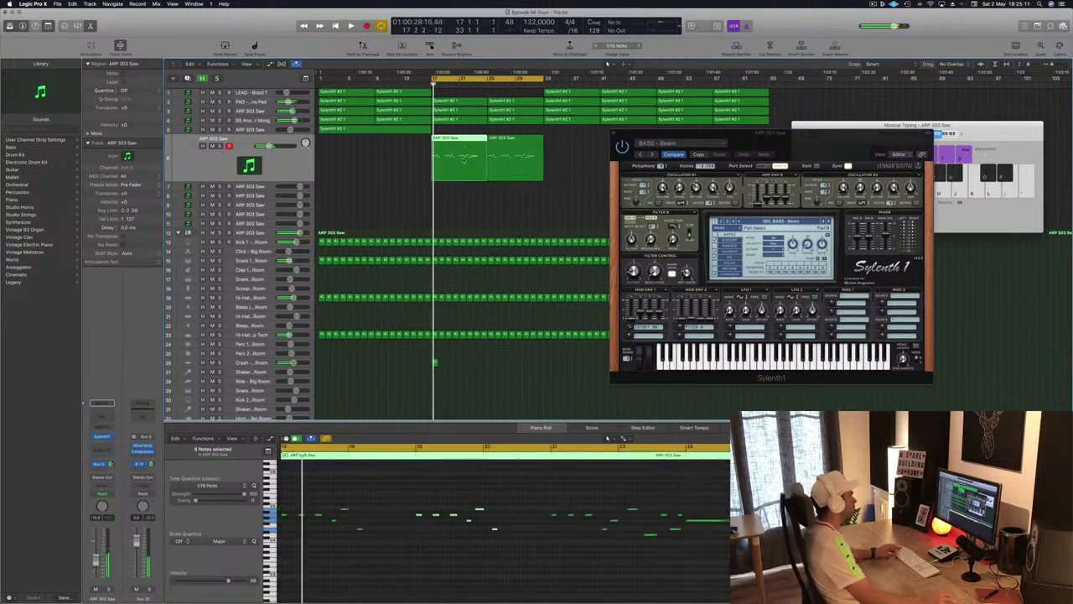
- Copy the bar 17 region down to track 7 and delete all its notes except the long final one
{"action": "left_click_drag", "start_coordinate": [463, 157], "coordinate": [470, 192]}
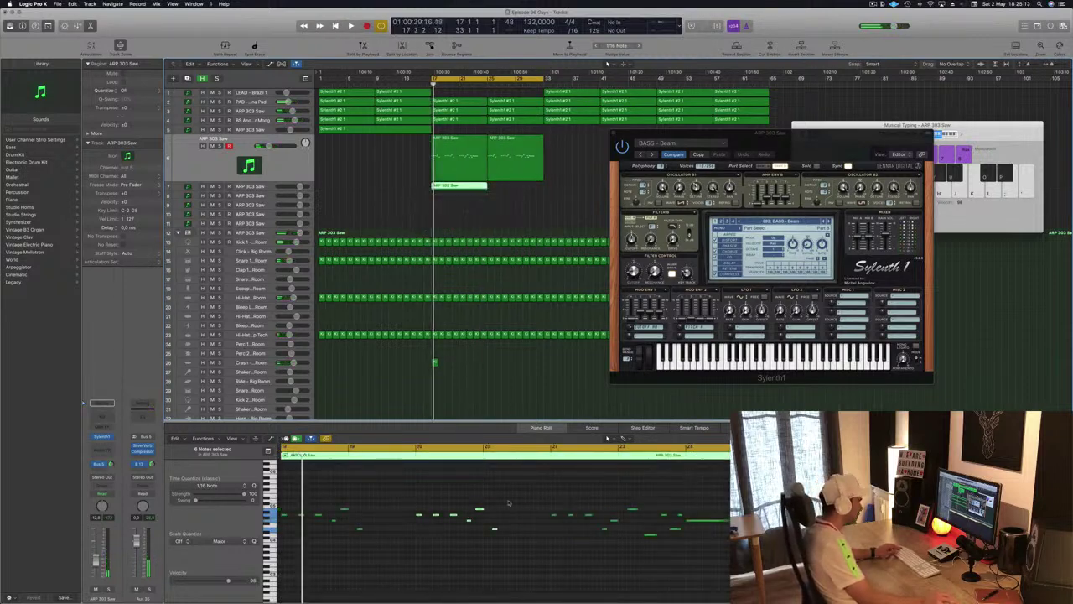
{"action": "left_click", "coordinate": [471, 194]}
{"action": "left_click", "coordinate": [470, 190]}
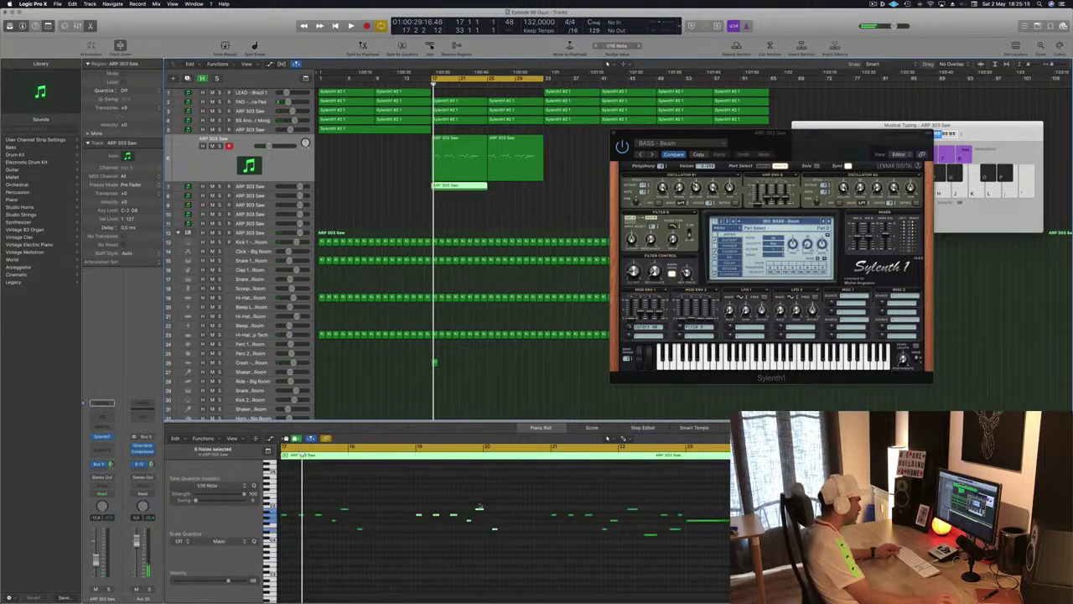
{"action": "scroll", "coordinate": [487, 504], "scroll_direction": "down", "scroll_amount": 3}
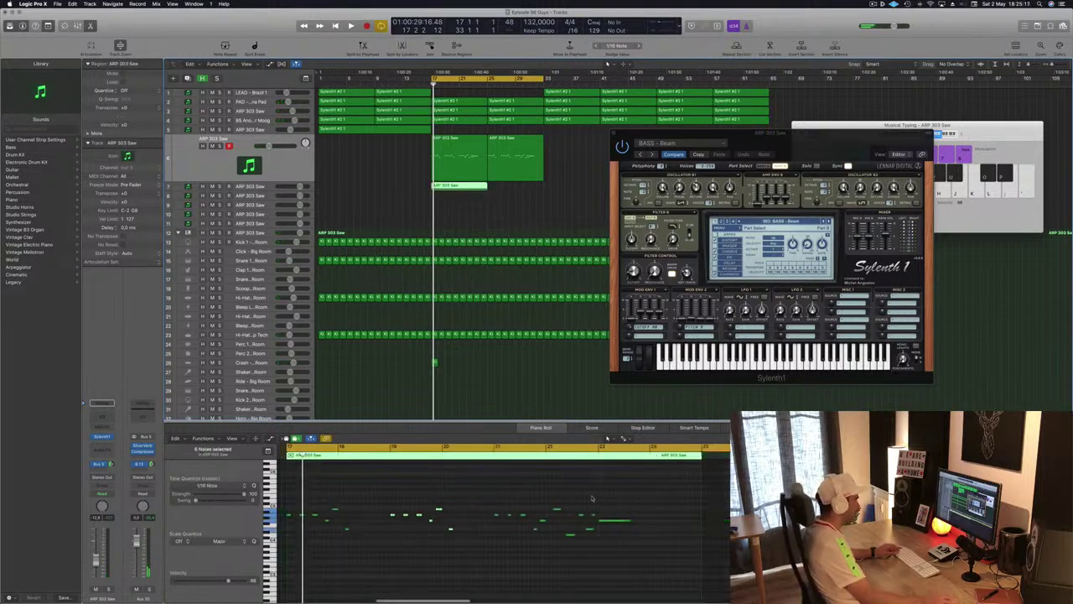
{"action": "left_click_drag", "start_coordinate": [596, 498], "coordinate": [285, 566]}
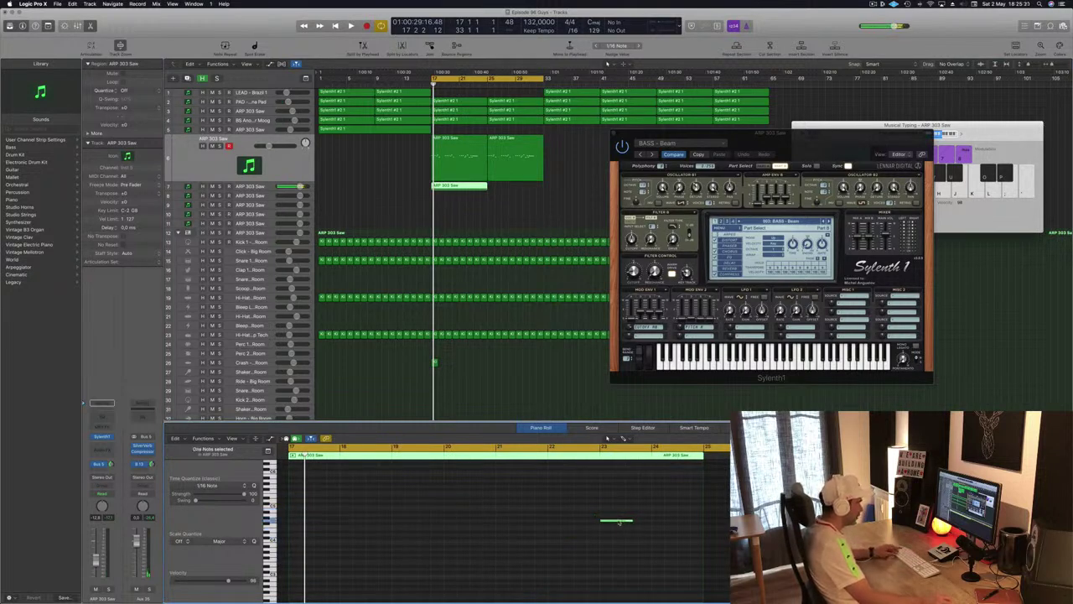
- Move the long note to bar 24 and copy its track 7 region to bar 25
{"action": "key", "text": "space"}
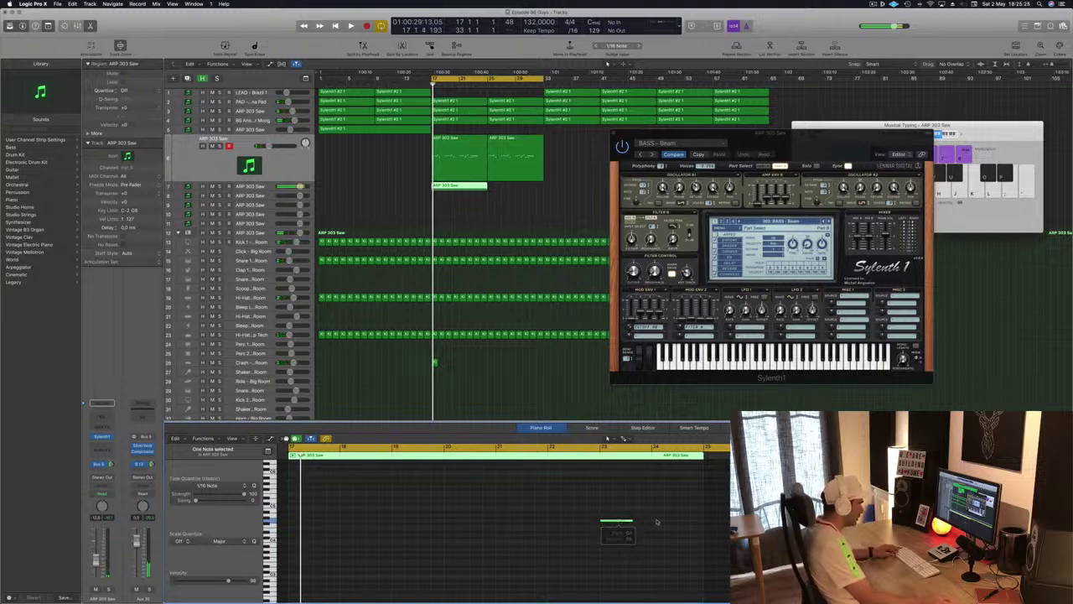
{"action": "left_click_drag", "start_coordinate": [619, 522], "coordinate": [669, 522]}
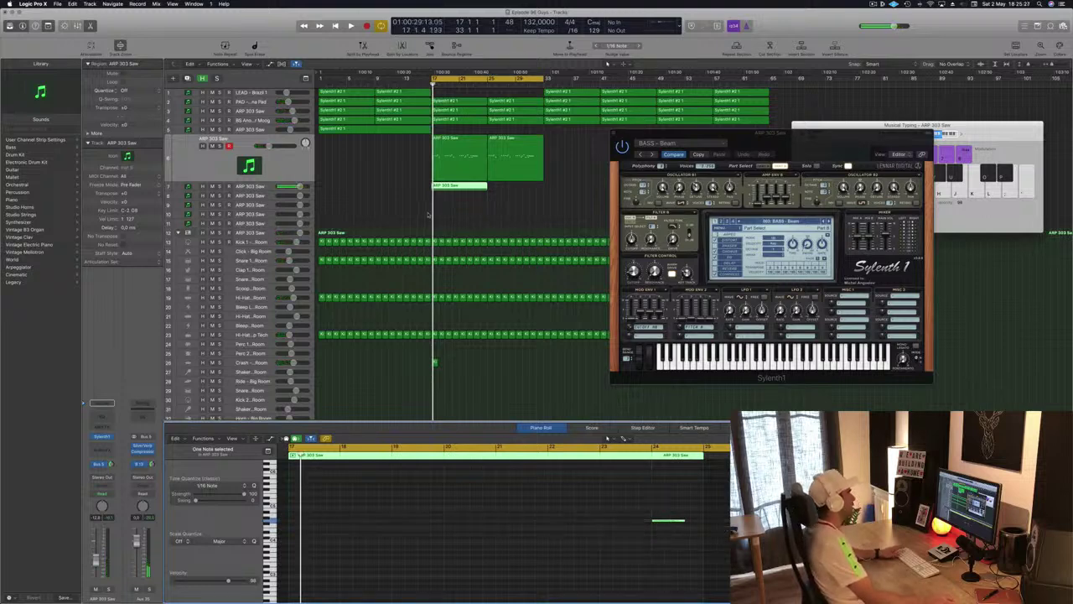
{"action": "left_click_drag", "start_coordinate": [460, 185], "coordinate": [517, 194]}
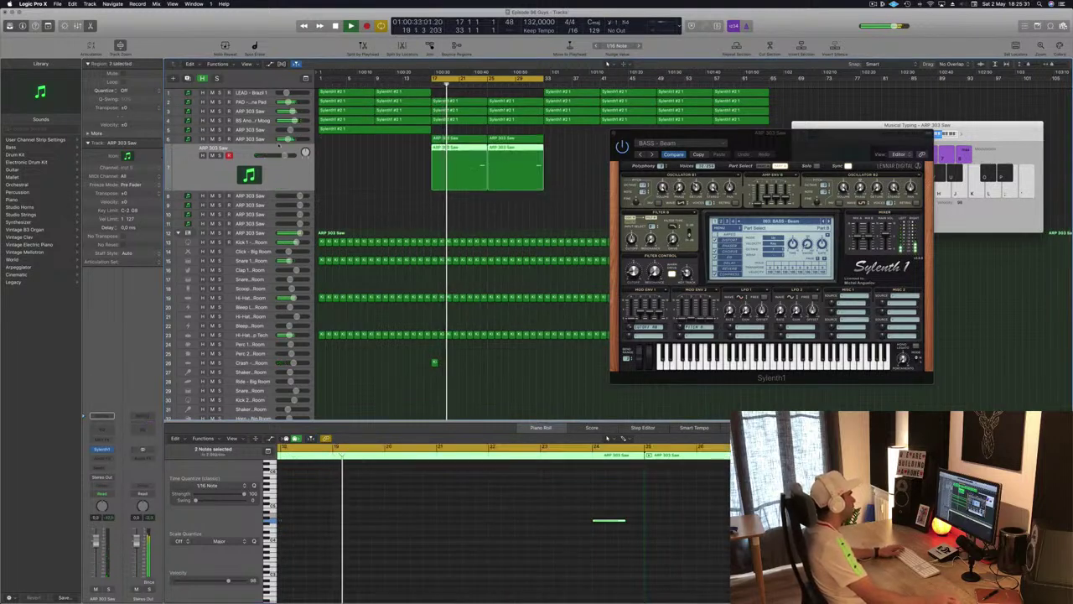
- Duplicate track 6 with its Sylenth1 settings and move the two single-note regions onto the new track 7
{"action": "left_click", "coordinate": [255, 139]}
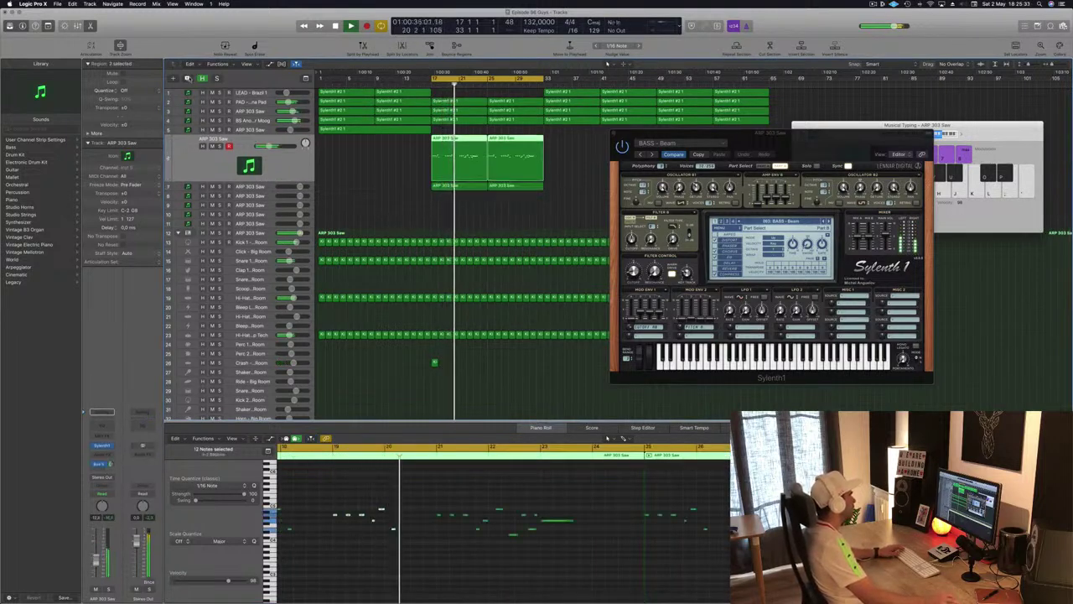
{"action": "left_click", "coordinate": [189, 79]}
{"action": "left_click_drag", "start_coordinate": [441, 213], "coordinate": [503, 159]}
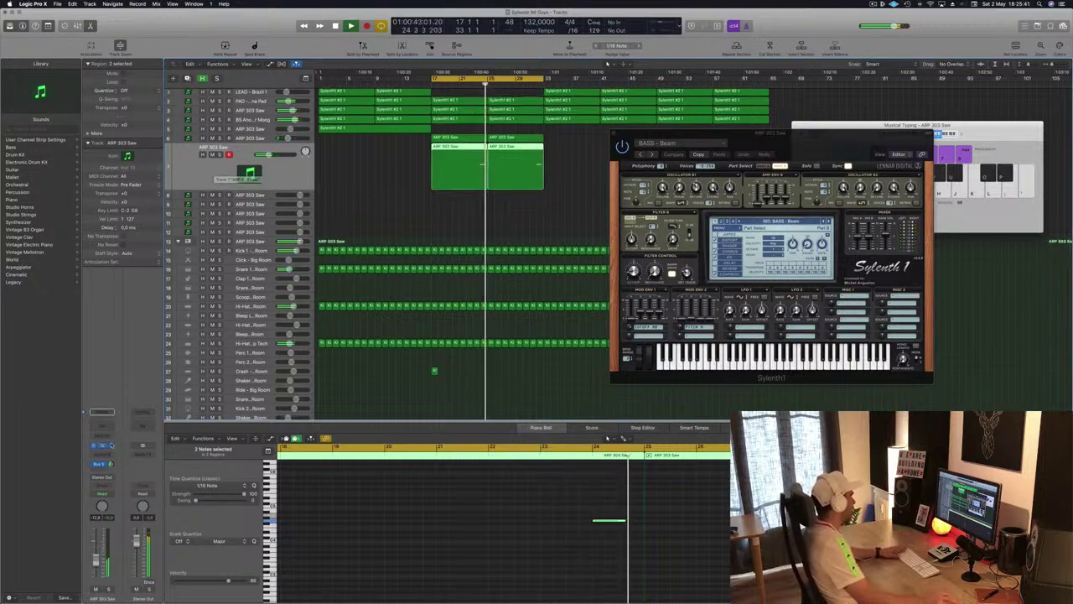
- Open Sylenth1 on the new track 7, load the PAD - Back In Time preset and reposition the plug-in window
{"action": "left_click", "coordinate": [103, 446]}
{"action": "left_click_drag", "start_coordinate": [179, 19], "coordinate": [898, 108]}
{"action": "left_click", "coordinate": [884, 197]}
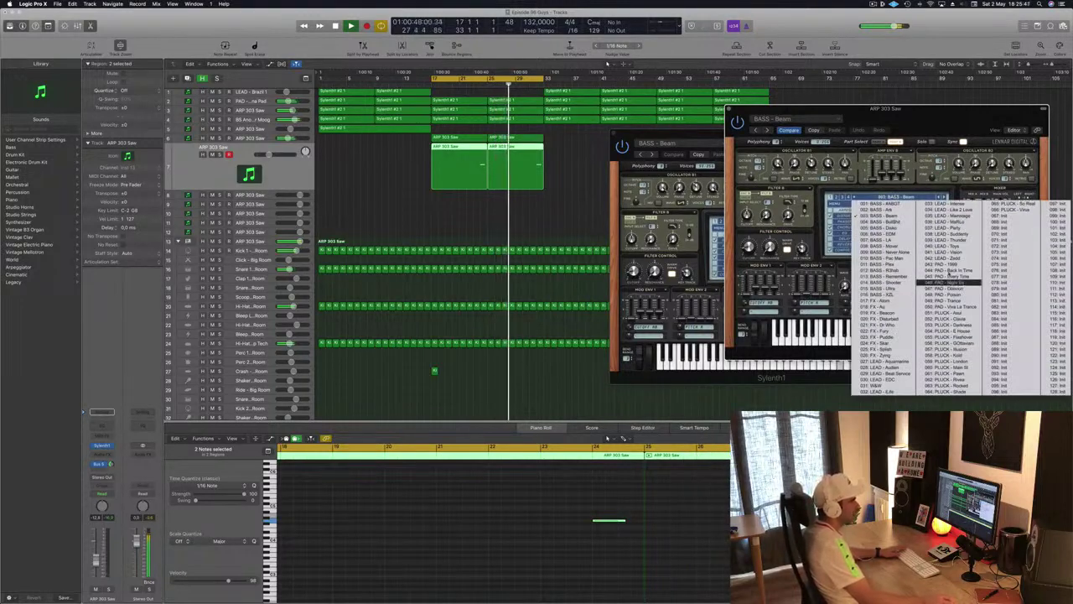
{"action": "left_click", "coordinate": [952, 270]}
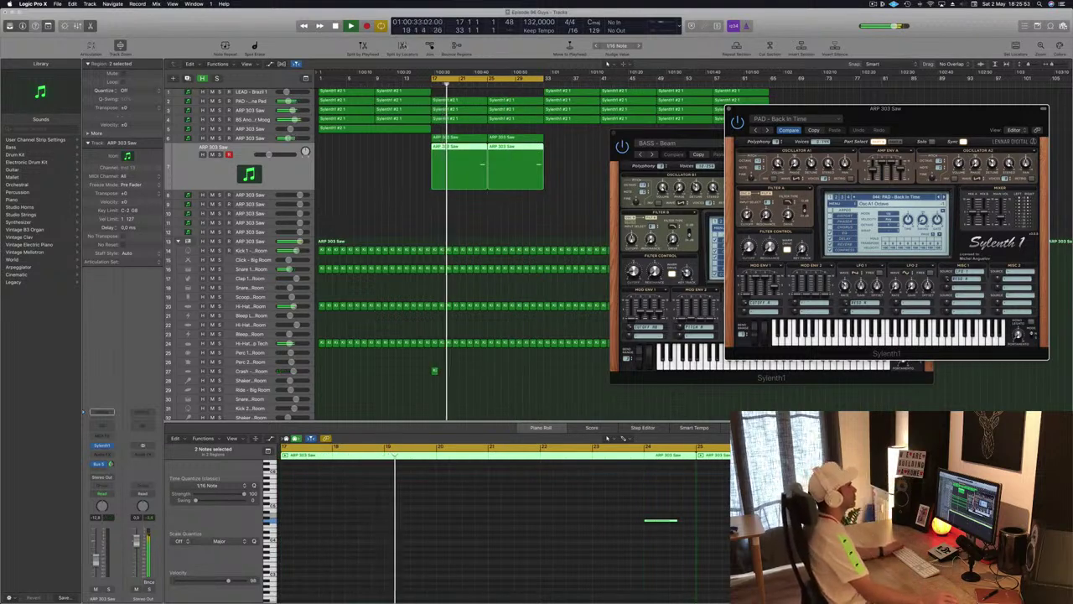
{"action": "left_click_drag", "start_coordinate": [778, 126], "coordinate": [751, 164]}
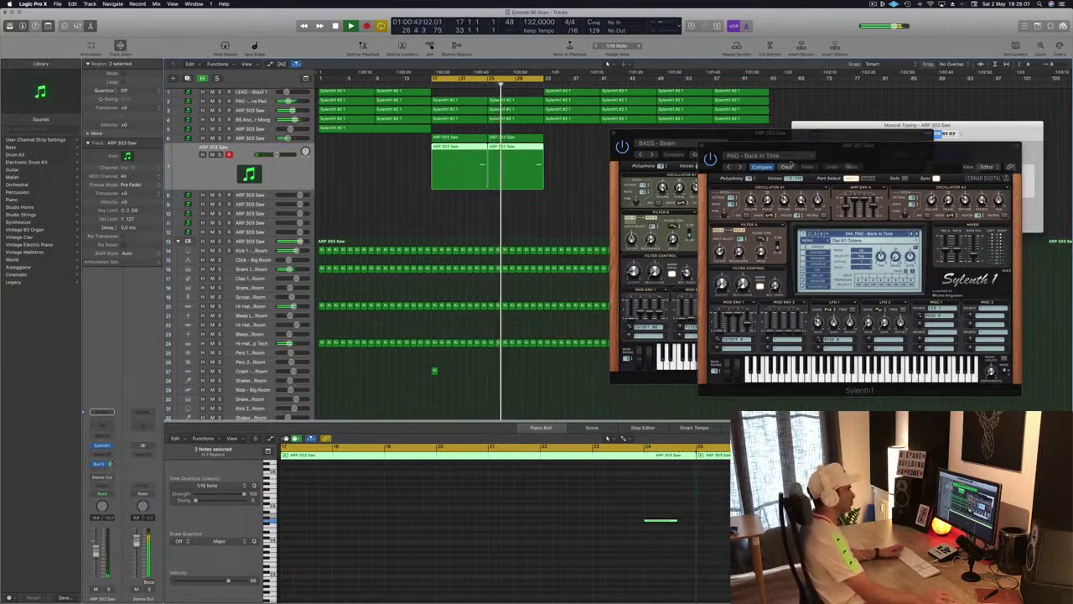
{"action": "left_click_drag", "start_coordinate": [898, 170], "coordinate": [826, 155]}
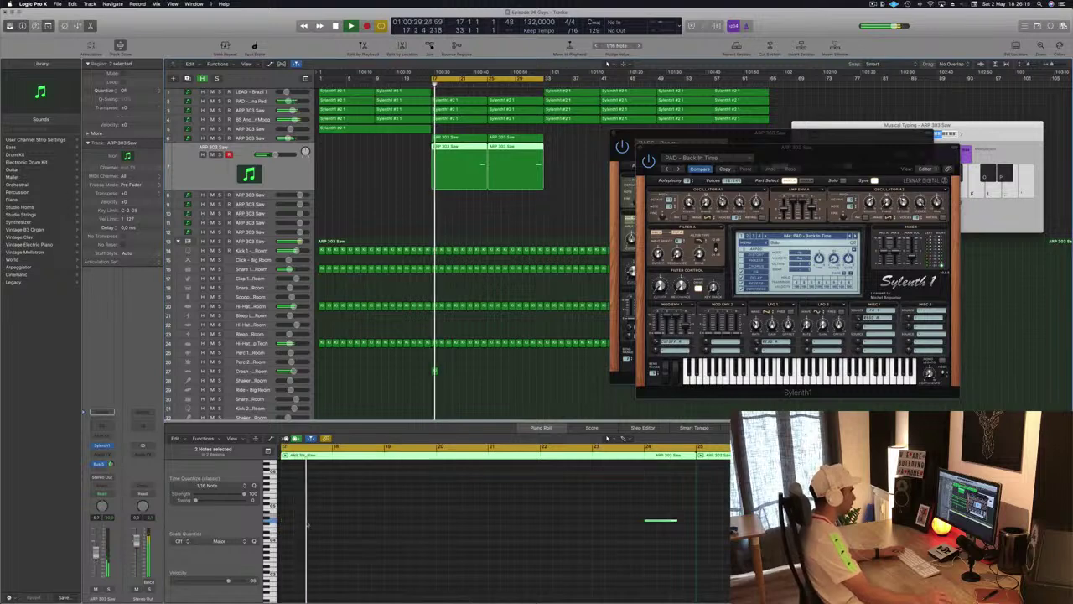
- Transpose both notes in the track 7 regions down an octave
{"action": "left_click", "coordinate": [609, 598]}
{"action": "key", "text": "super+a"}
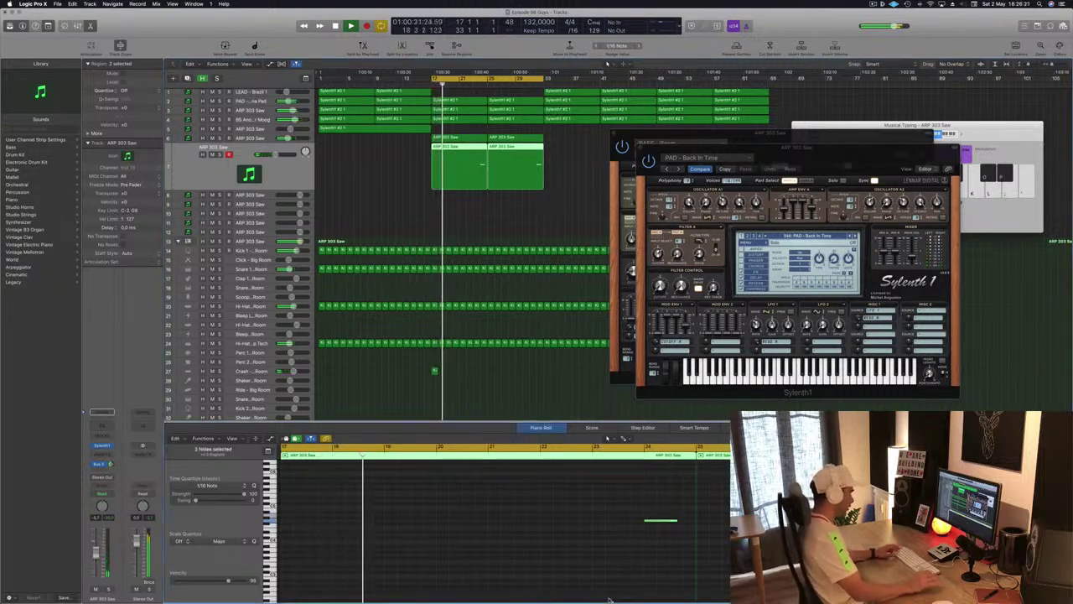
{"action": "key", "text": "alt+shift+Down"}
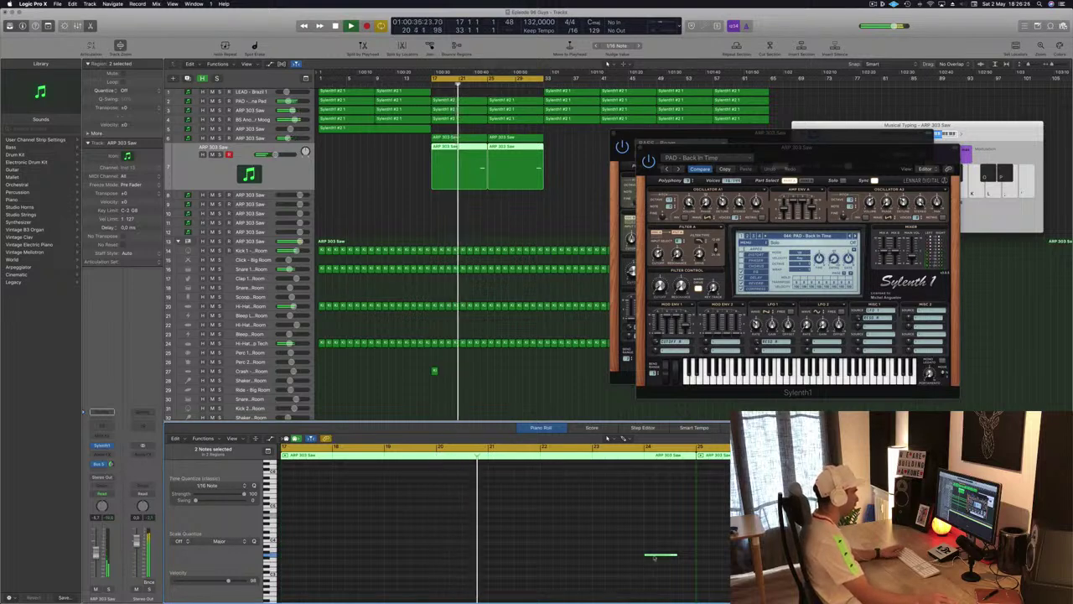
{"action": "mouse_move", "coordinate": [654, 558]}
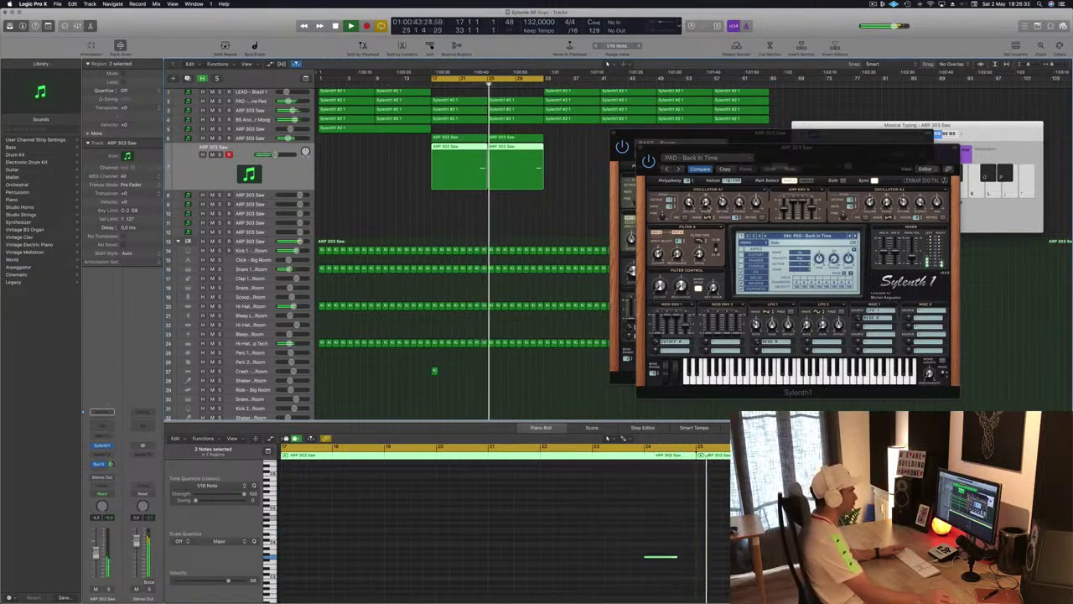
- Audition the following Sylenth1 pad presets from PAD - Every Time to PAD - Poison by replaying the long note near the region ends
{"action": "left_click", "coordinate": [855, 236]}
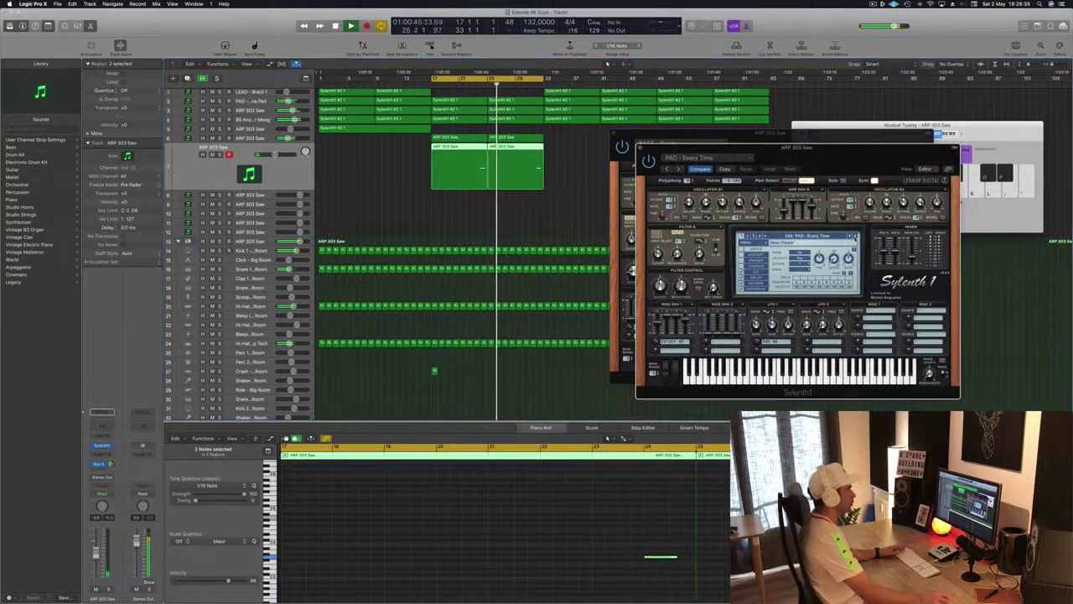
{"action": "left_click", "coordinate": [532, 86]}
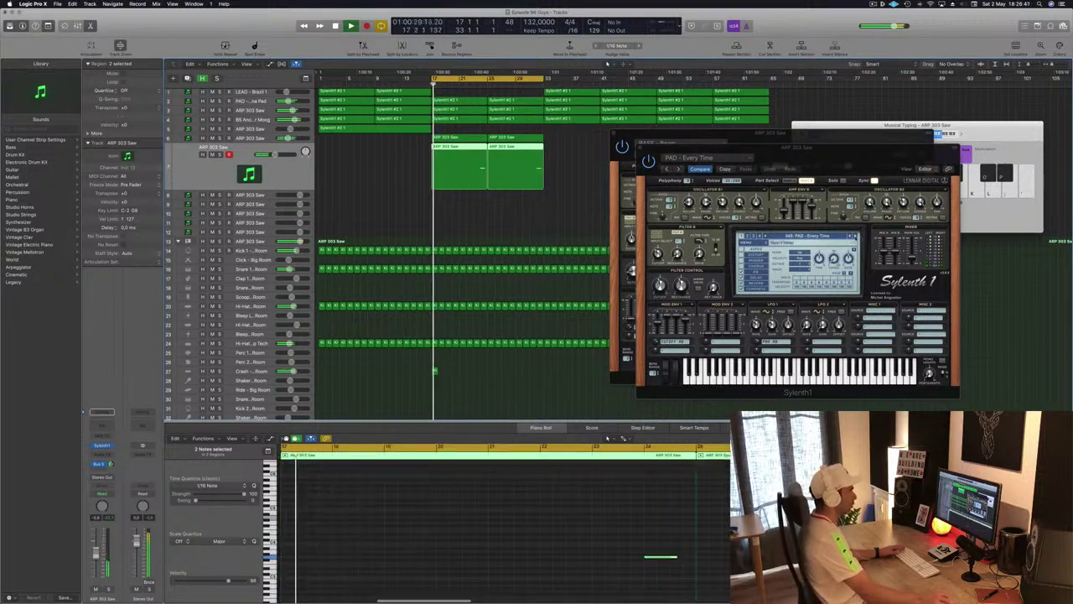
{"action": "left_click", "coordinate": [855, 236]}
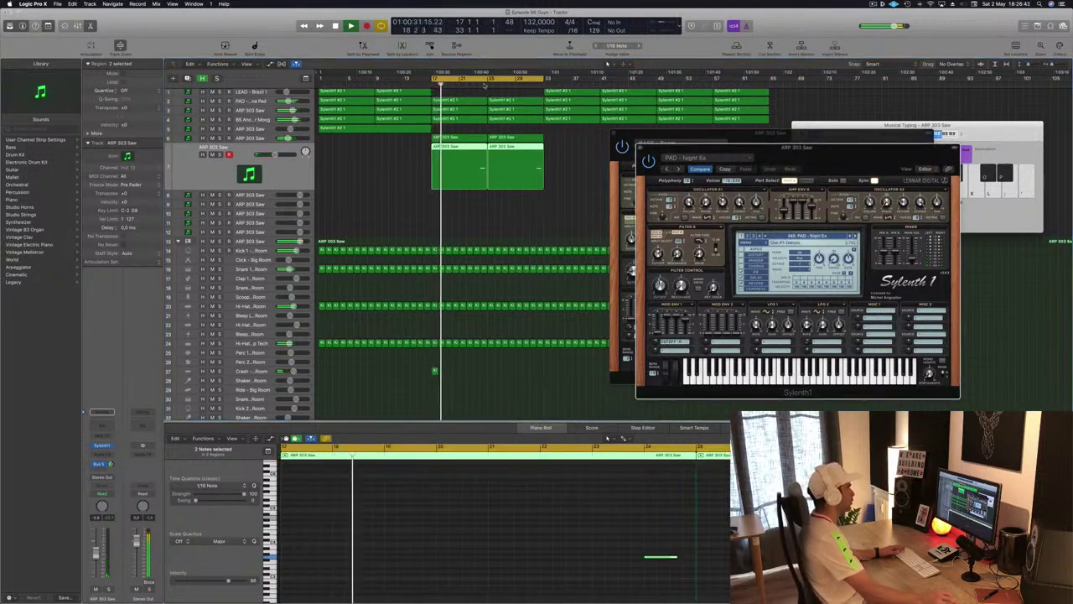
{"action": "left_click", "coordinate": [480, 85]}
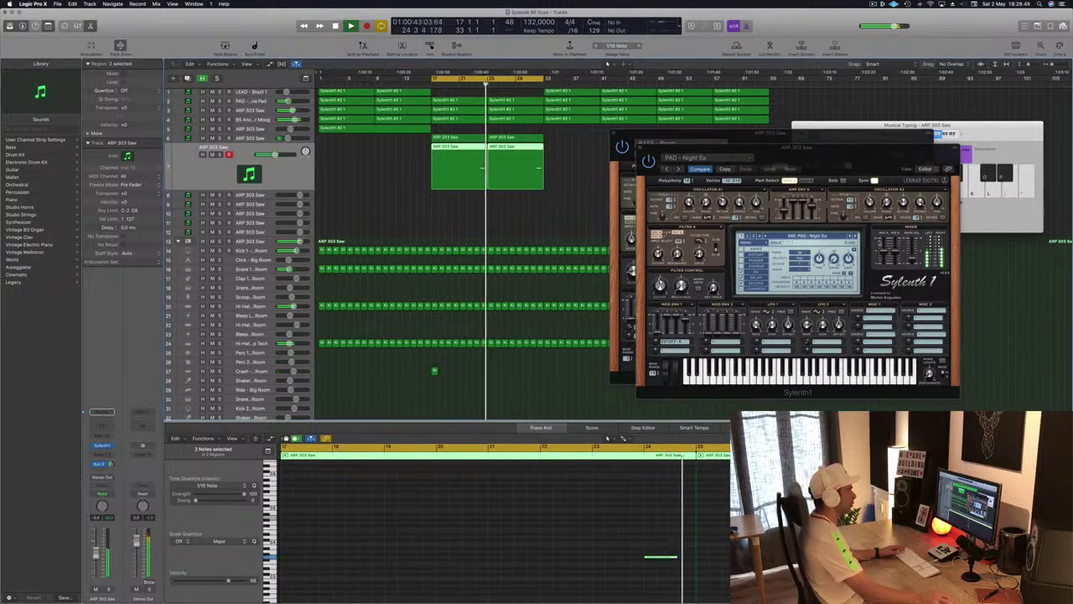
{"action": "left_click", "coordinate": [855, 236]}
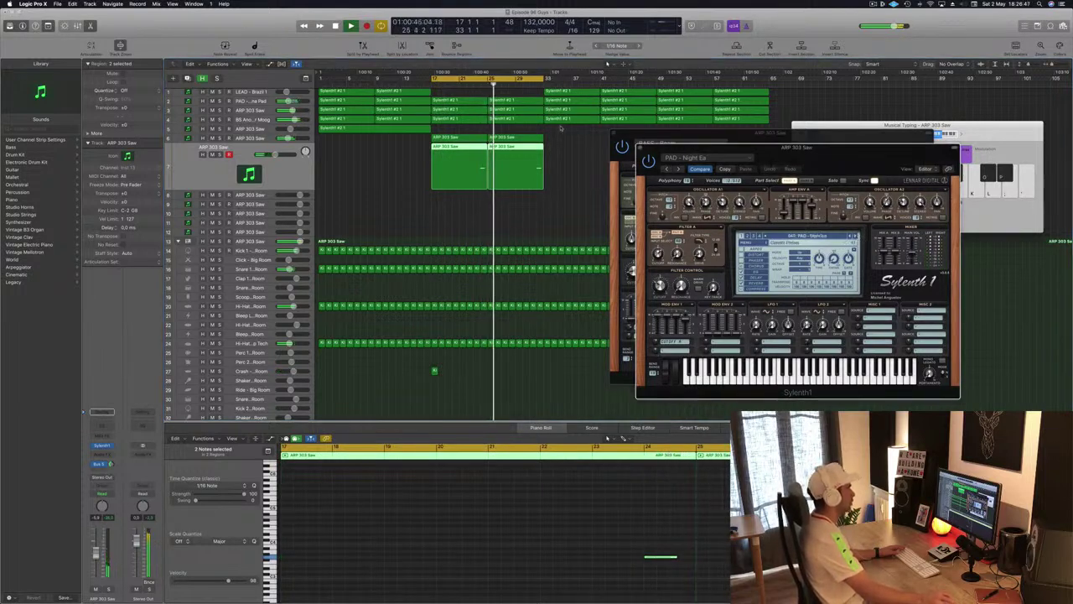
{"action": "left_click", "coordinate": [531, 85]}
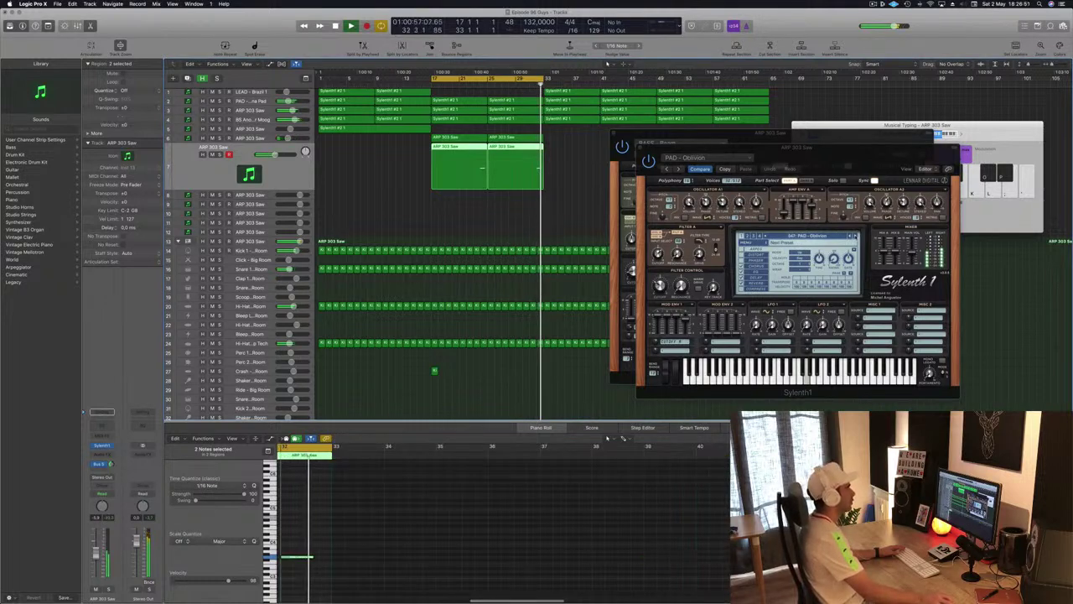
{"action": "left_click", "coordinate": [855, 236]}
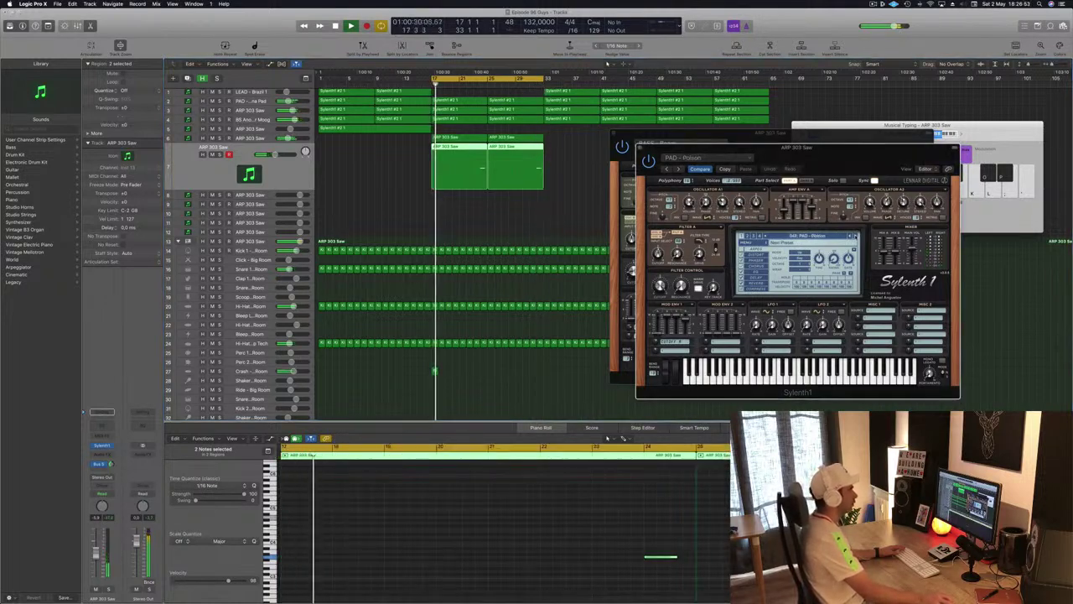
- Load the PAD - Trance preset on track 7, adjust its filter cutoff and replay the notes near bars 24 and 32
{"action": "left_click", "coordinate": [855, 236]}
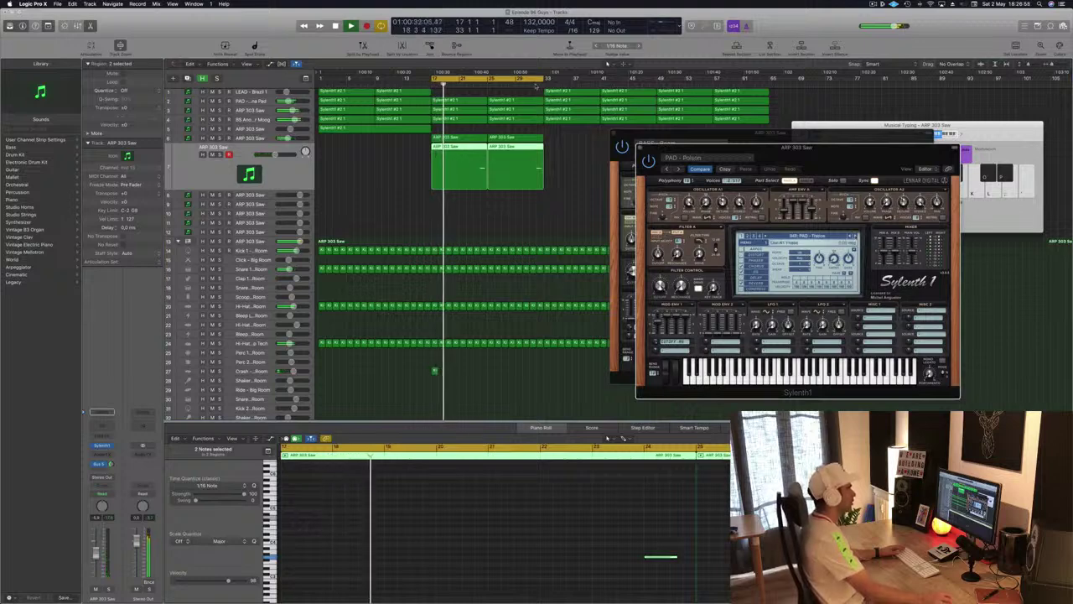
{"action": "left_click", "coordinate": [536, 85]}
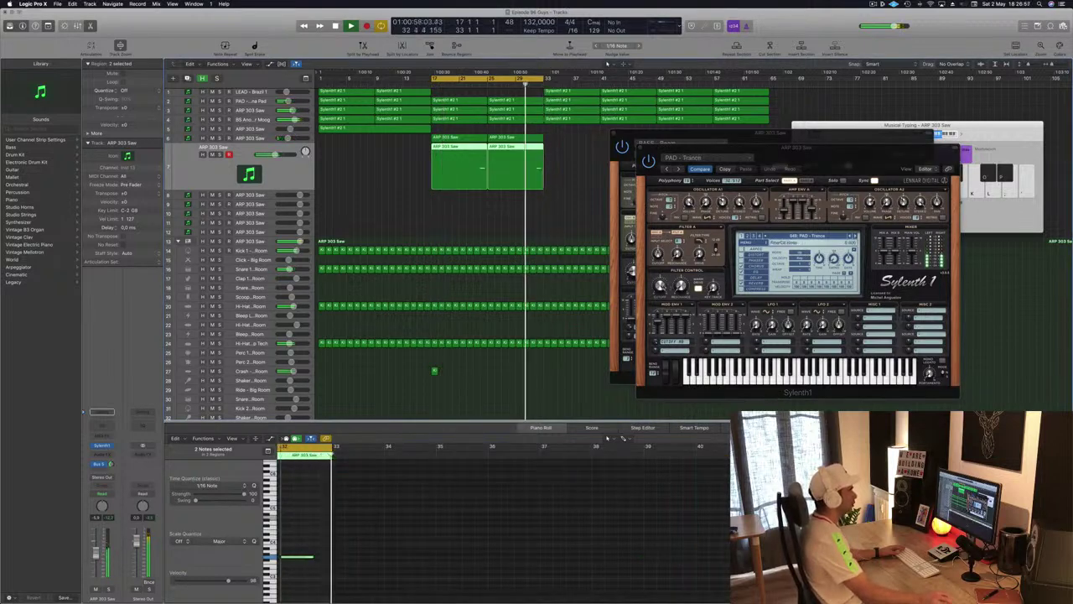
{"action": "left_click", "coordinate": [855, 236]}
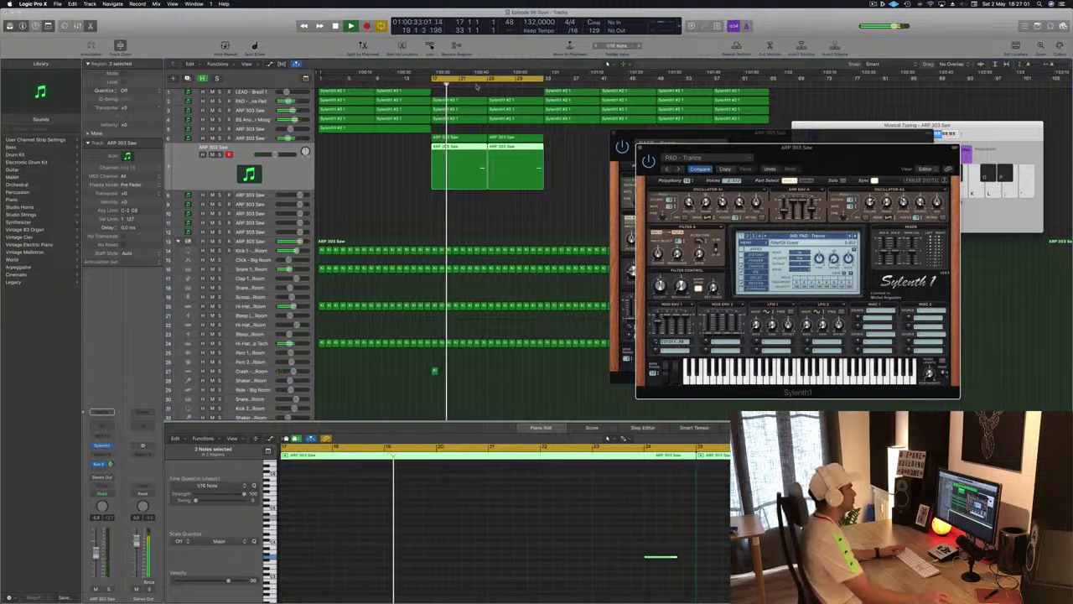
{"action": "left_click", "coordinate": [477, 86]}
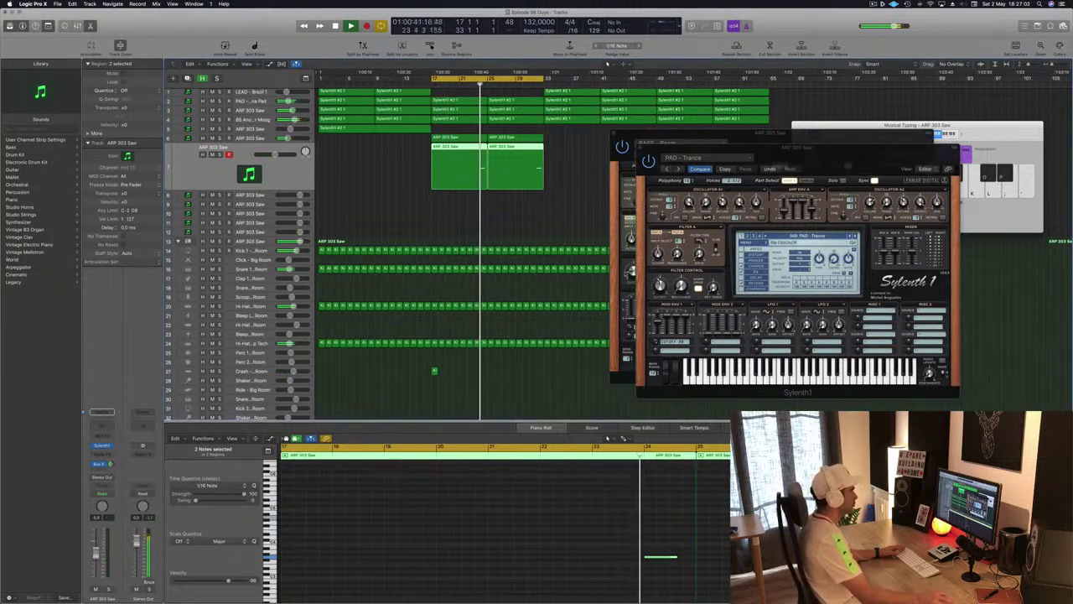
{"action": "left_click", "coordinate": [660, 286]}
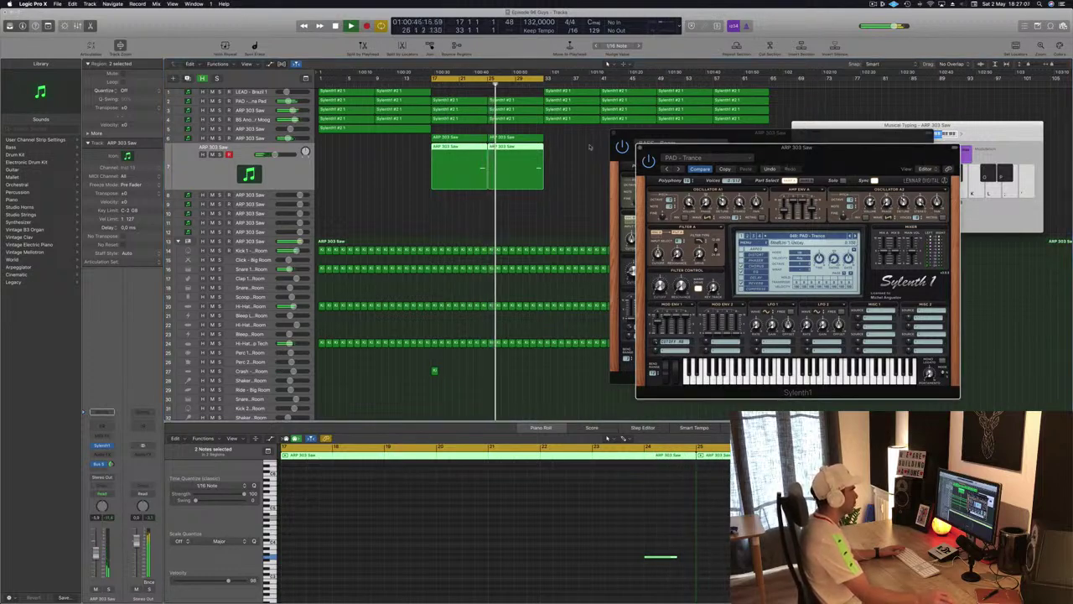
{"action": "left_click", "coordinate": [535, 85]}
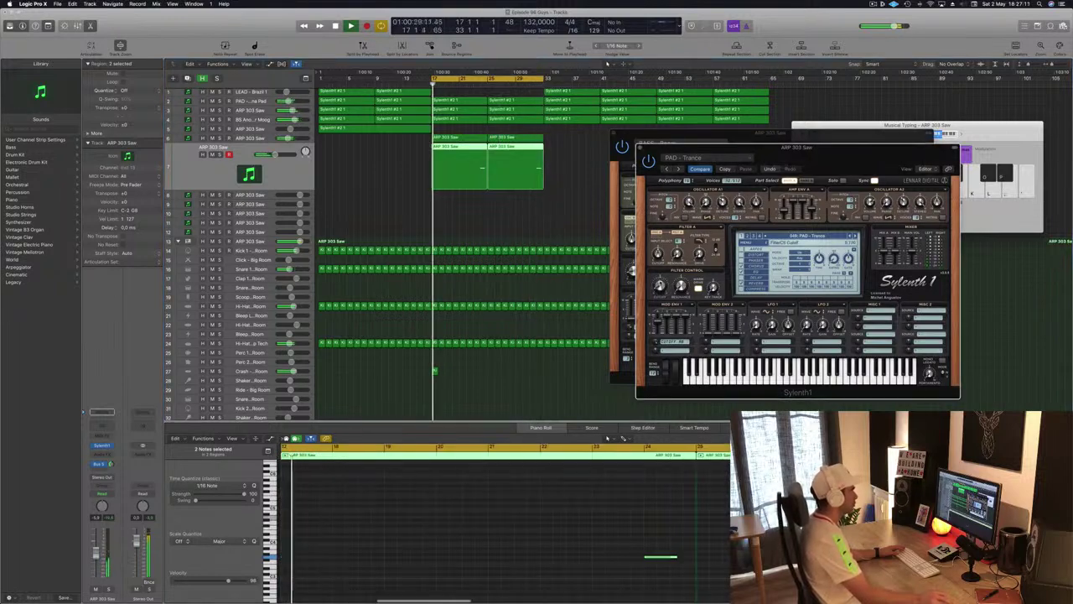
{"action": "left_click", "coordinate": [531, 85]}
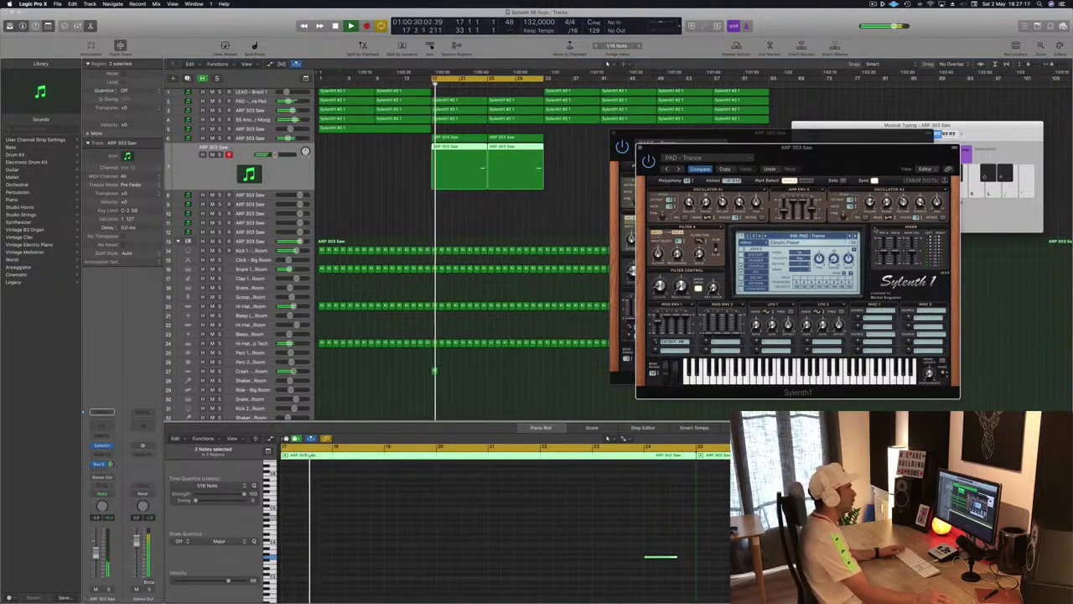
- Audition the pluck presets on track 7's Sylenth1 and leave PLUCK - Clavia loaded
{"action": "left_click", "coordinate": [855, 237]}
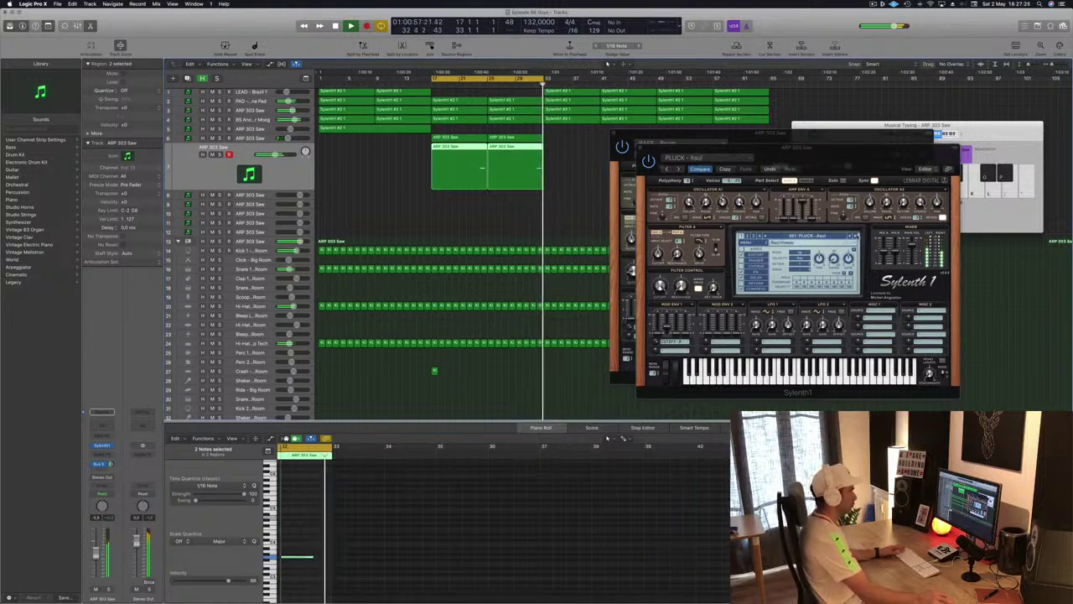
{"action": "left_click", "coordinate": [855, 236]}
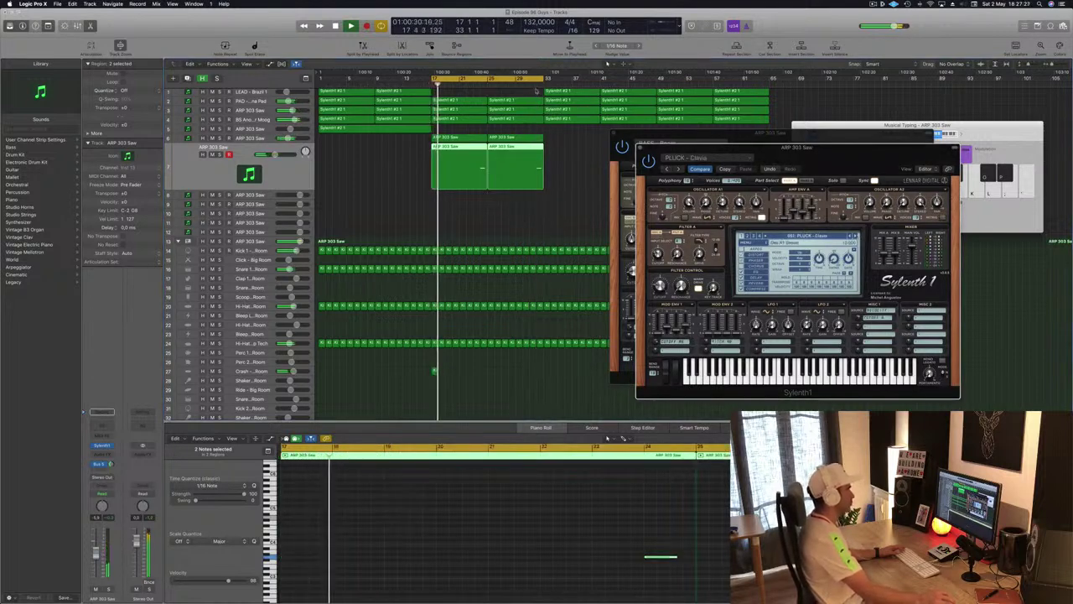
{"action": "left_click", "coordinate": [503, 230]}
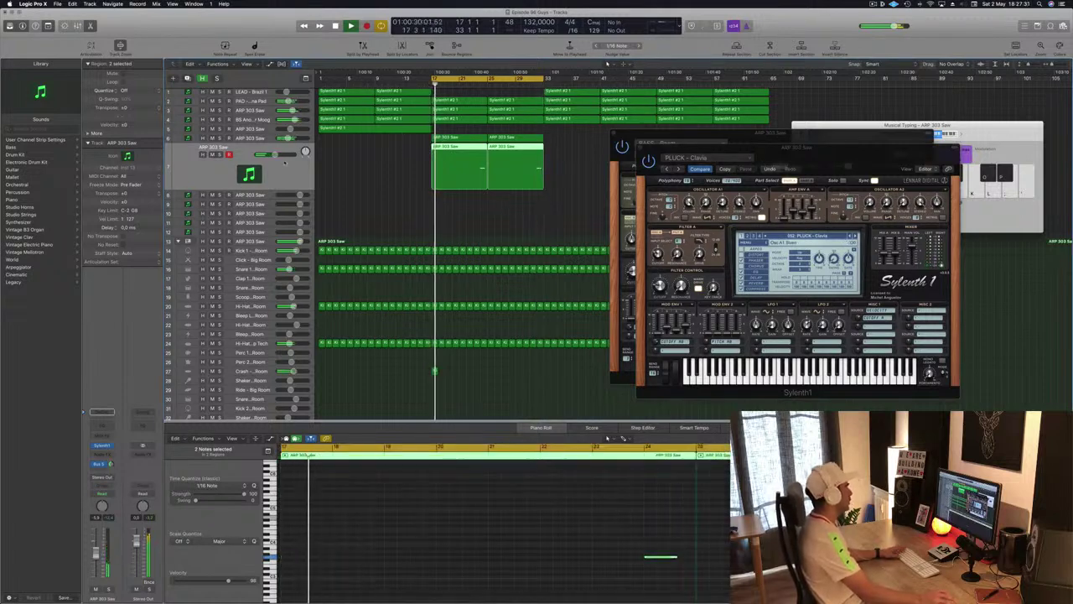
{"action": "key", "text": "super+Left"}
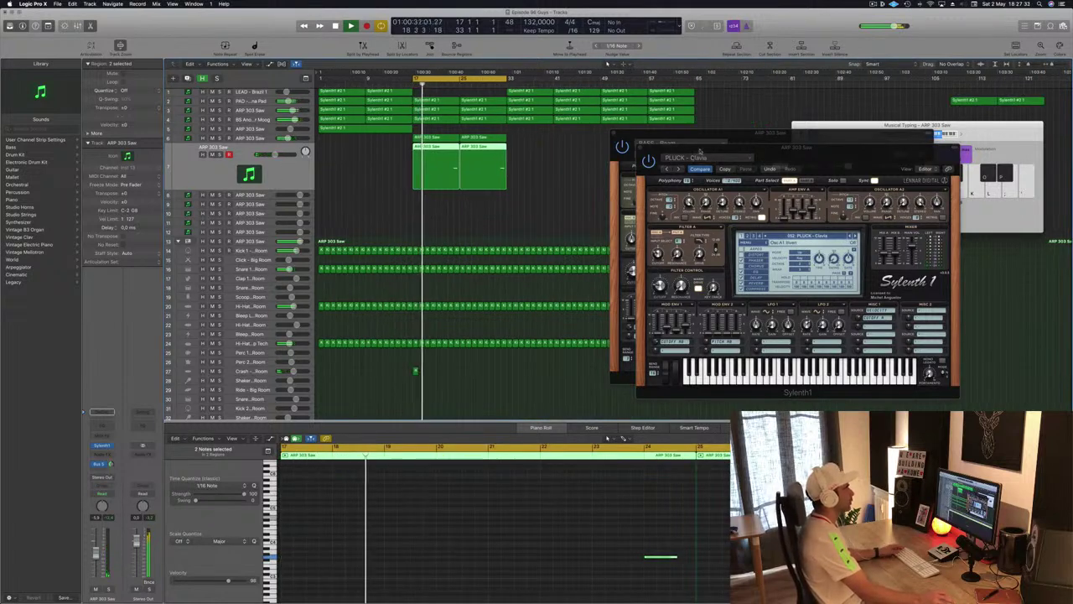
- Close track 7's Sylenth1 window and move the BASS - Beam window clear of the arrangement regions
{"action": "left_click_drag", "start_coordinate": [699, 151], "coordinate": [822, 149]}
{"action": "left_click", "coordinate": [755, 146]}
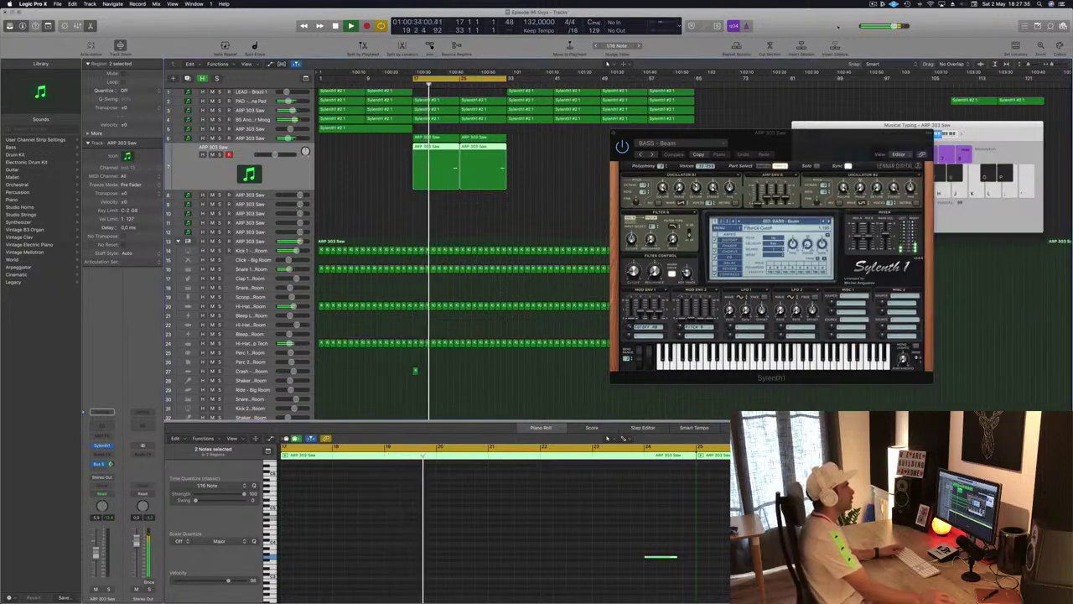
{"action": "left_click", "coordinate": [873, 4]}
{"action": "left_click", "coordinate": [822, 23]}
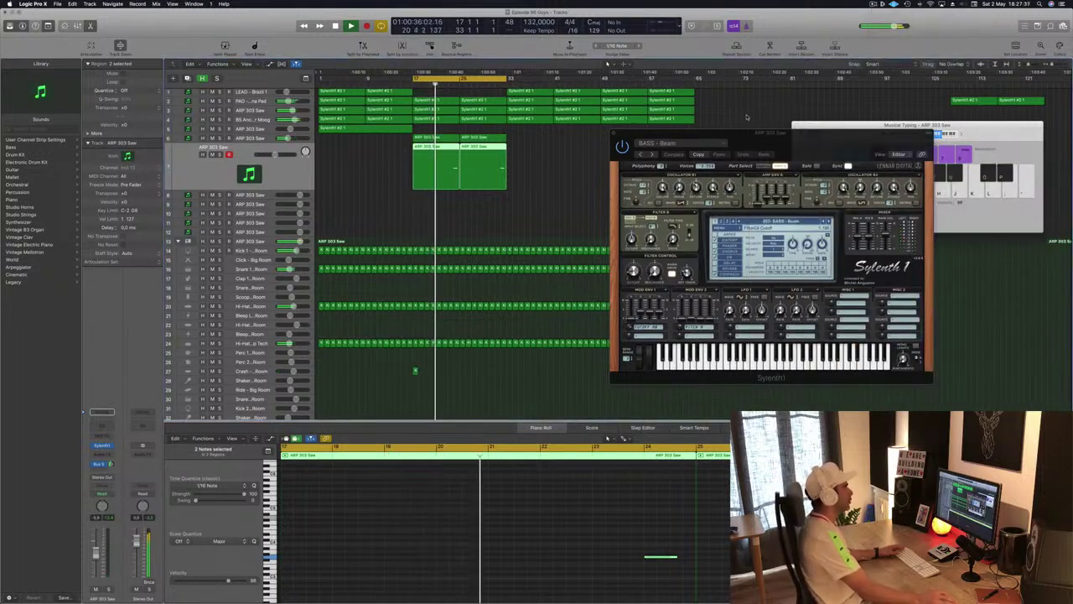
{"action": "left_click_drag", "start_coordinate": [721, 133], "coordinate": [795, 141]}
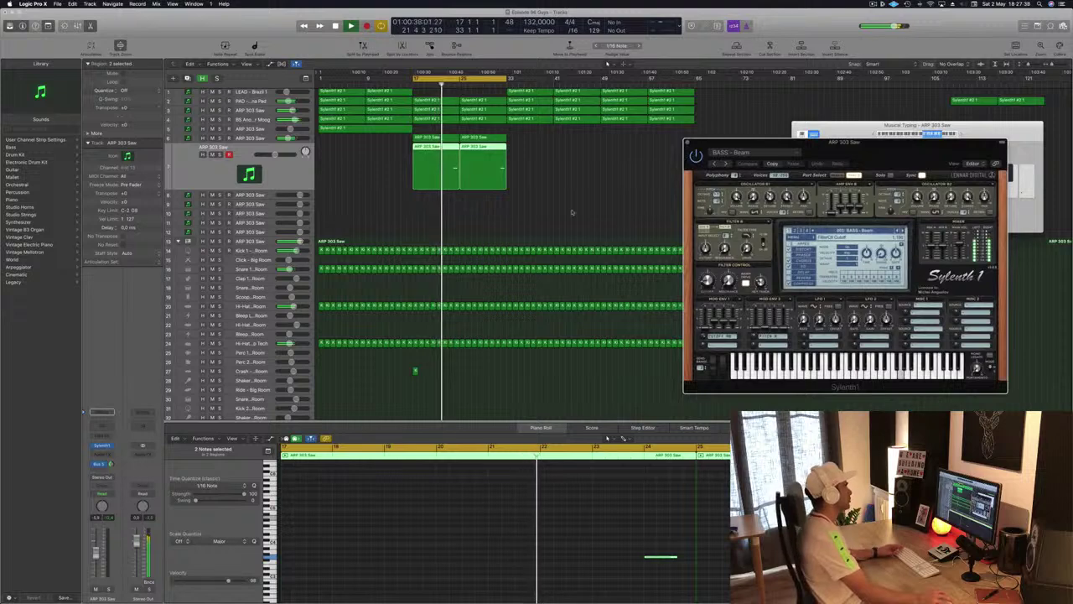
- Check how tracks 6 and 7 sit together while bars 17 to 33 play
{"action": "key", "text": "super+Up"}
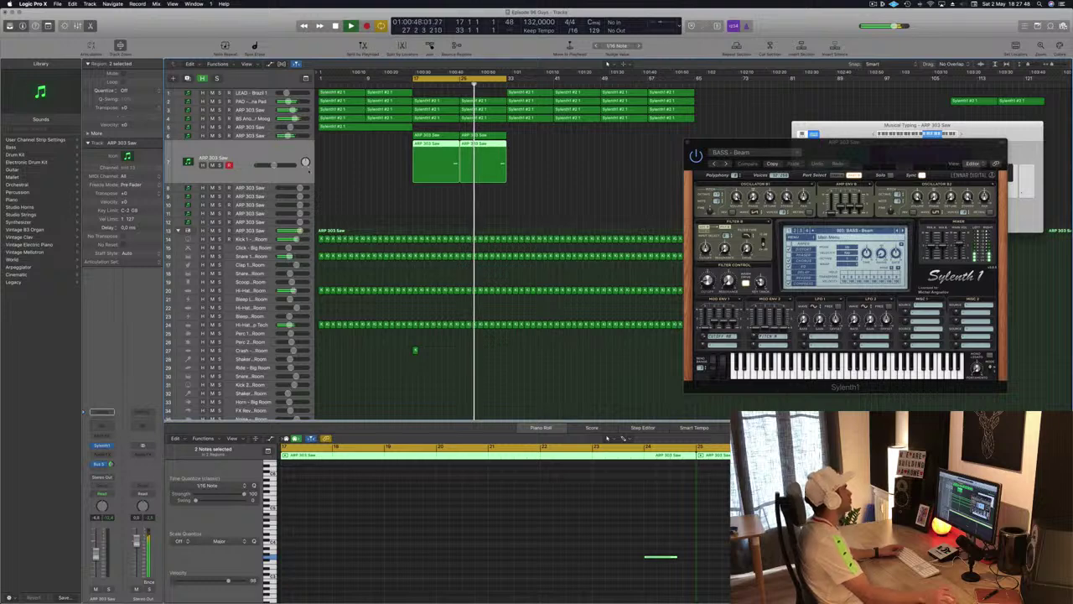
{"action": "left_click", "coordinate": [363, 189]}
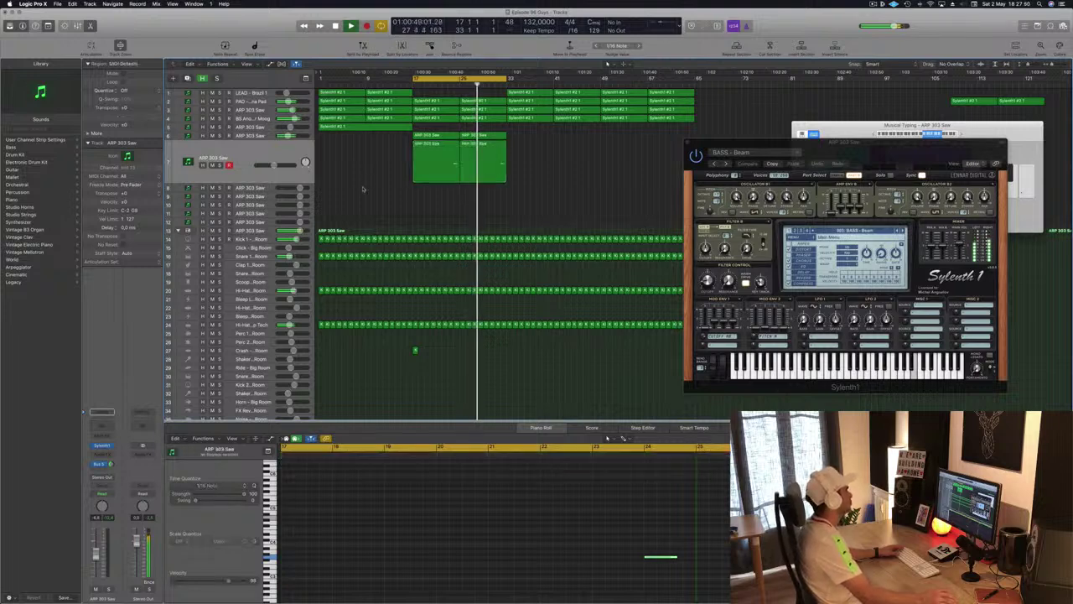
{"action": "left_click", "coordinate": [263, 136]}
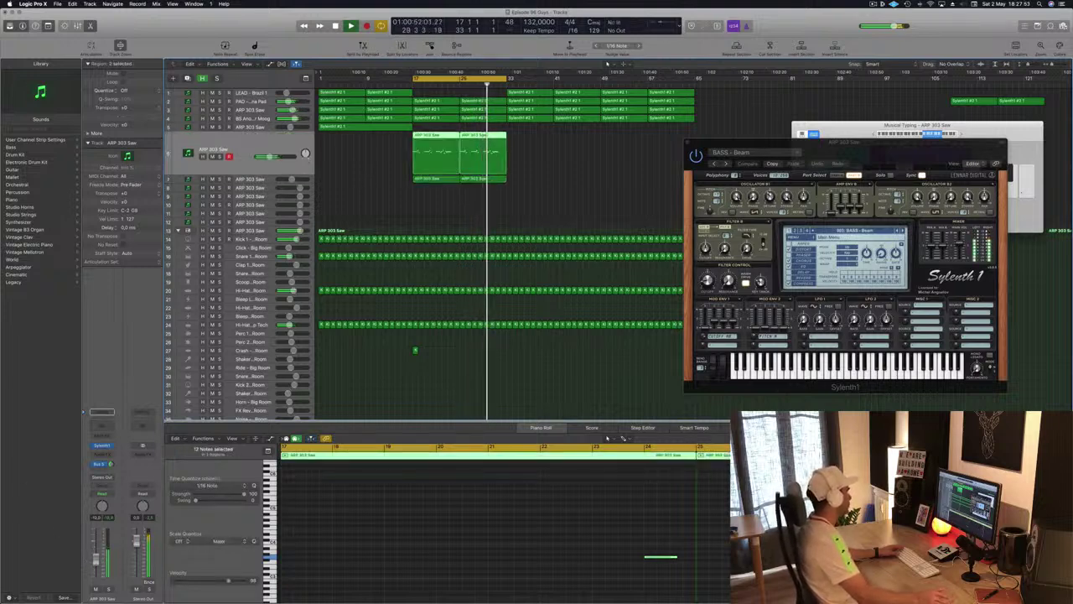
{"action": "left_click", "coordinate": [577, 177]}
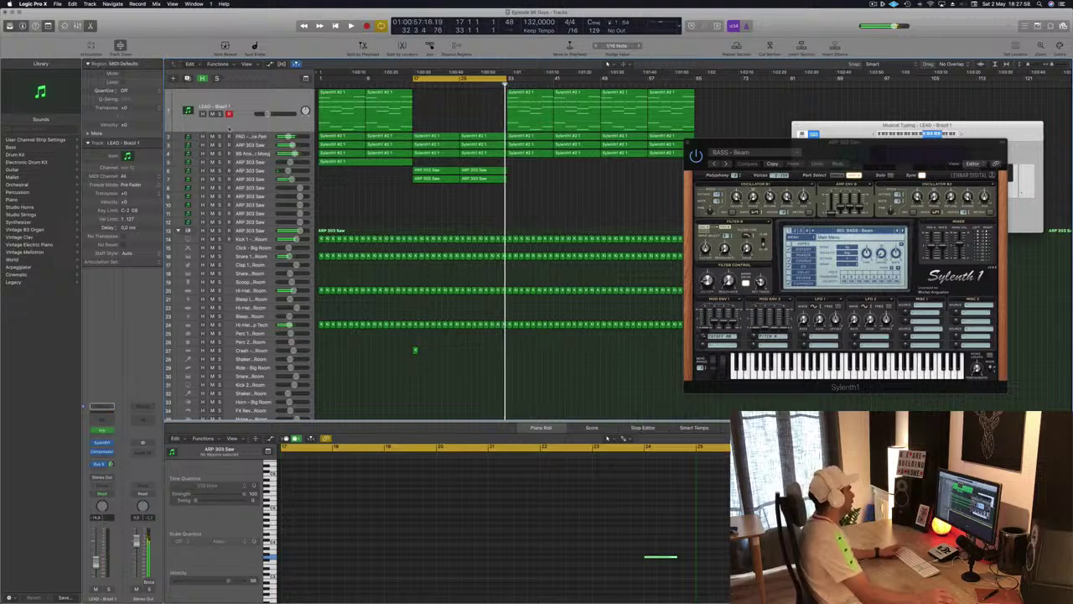
{"action": "key", "text": "space"}
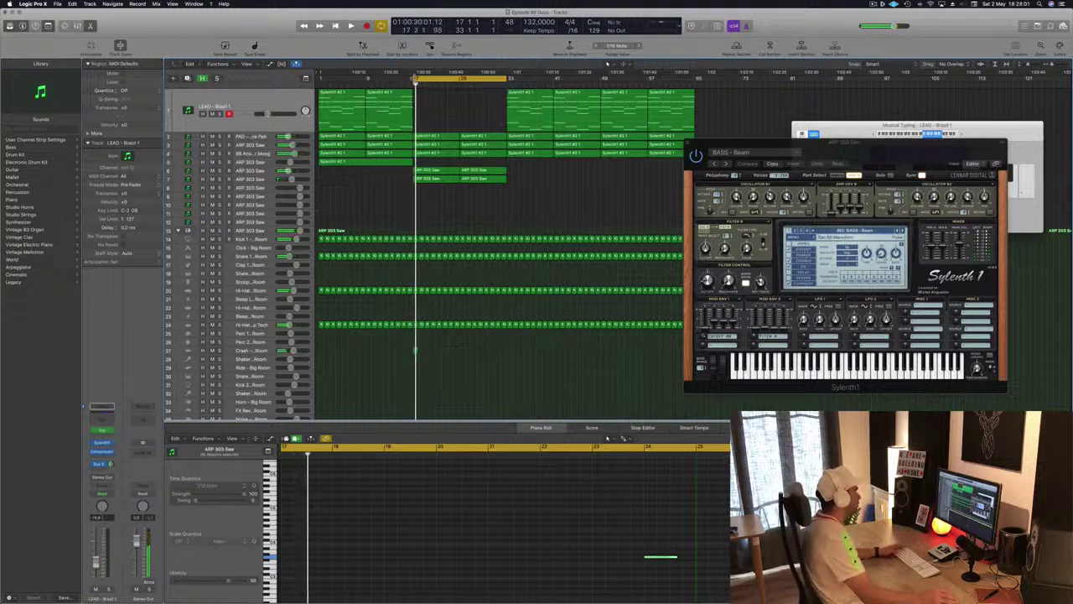
- Extend the cycle range back to bar 1 and open the LEAD - Brazil 1 track's Sylenth1, moving its window off the opening regions
{"action": "left_click_drag", "start_coordinate": [415, 79], "coordinate": [318, 79]}
{"action": "left_click", "coordinate": [201, 126]}
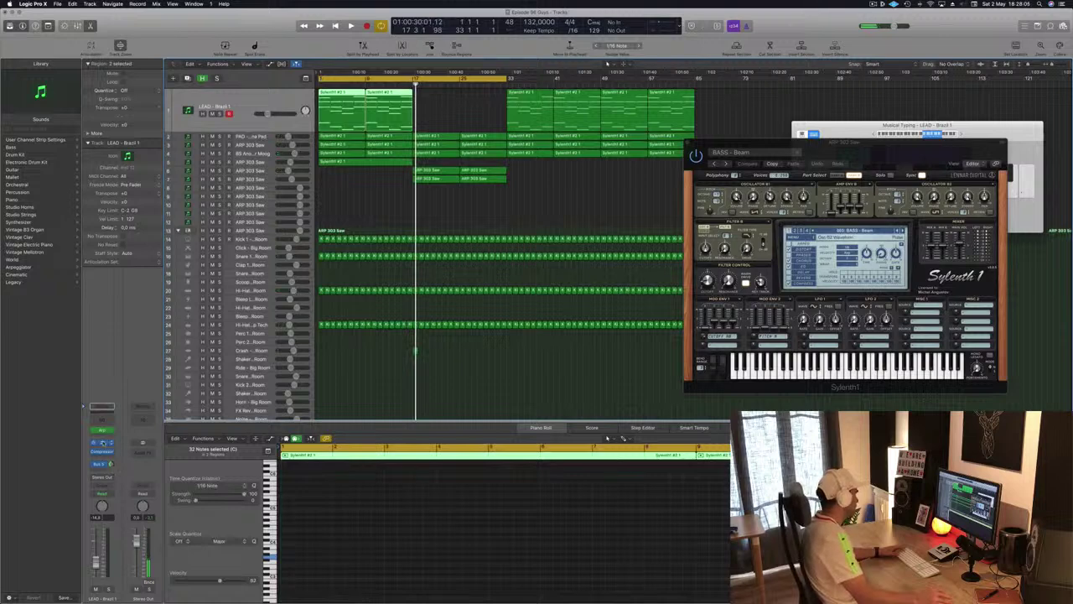
{"action": "left_click", "coordinate": [103, 443]}
{"action": "left_click_drag", "start_coordinate": [738, 131], "coordinate": [845, 88]}
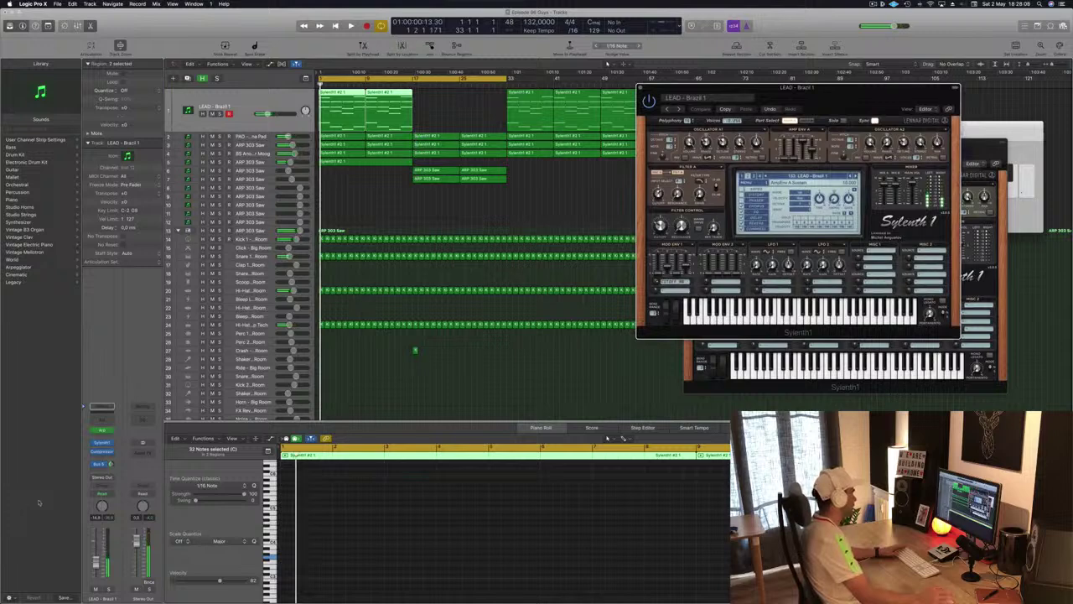
- Set the LEAD - Brazil 1 track's automation mode to Touch and record a filter cutoff movement during playback from bar 1
{"action": "left_click", "coordinate": [100, 495]}
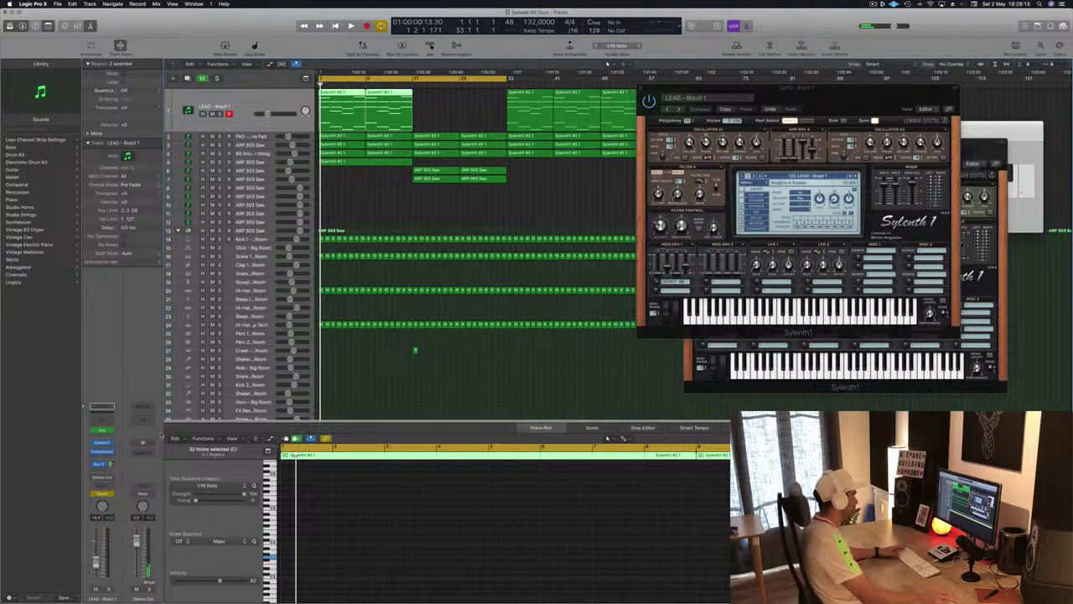
{"action": "key", "text": "space"}
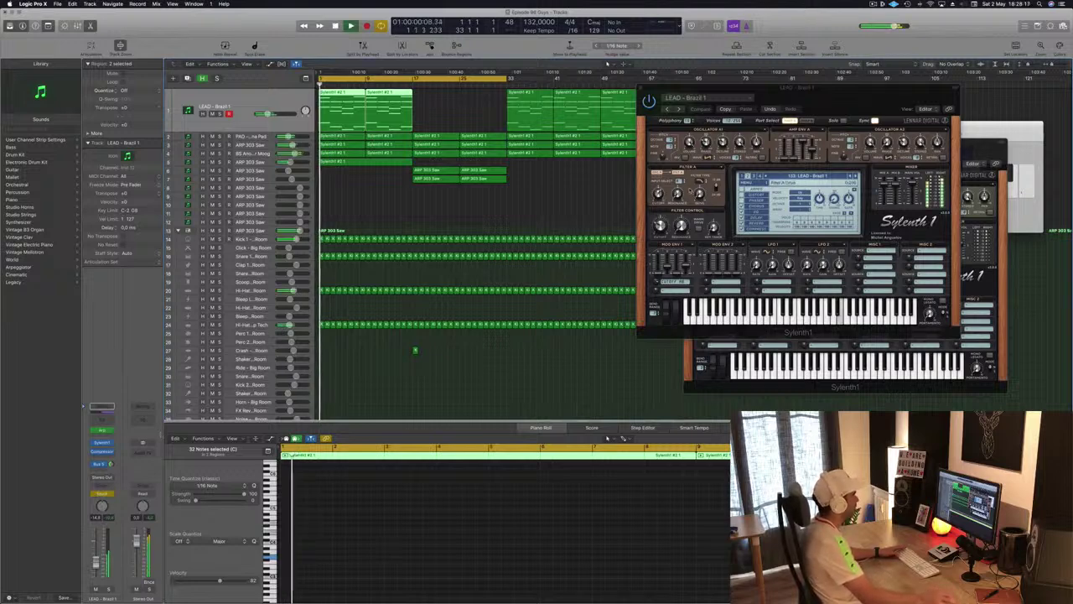
{"action": "key", "text": "space"}
{"action": "key", "text": "space"}
{"action": "left_click_drag", "start_coordinate": [660, 227], "coordinate": [661, 236]}
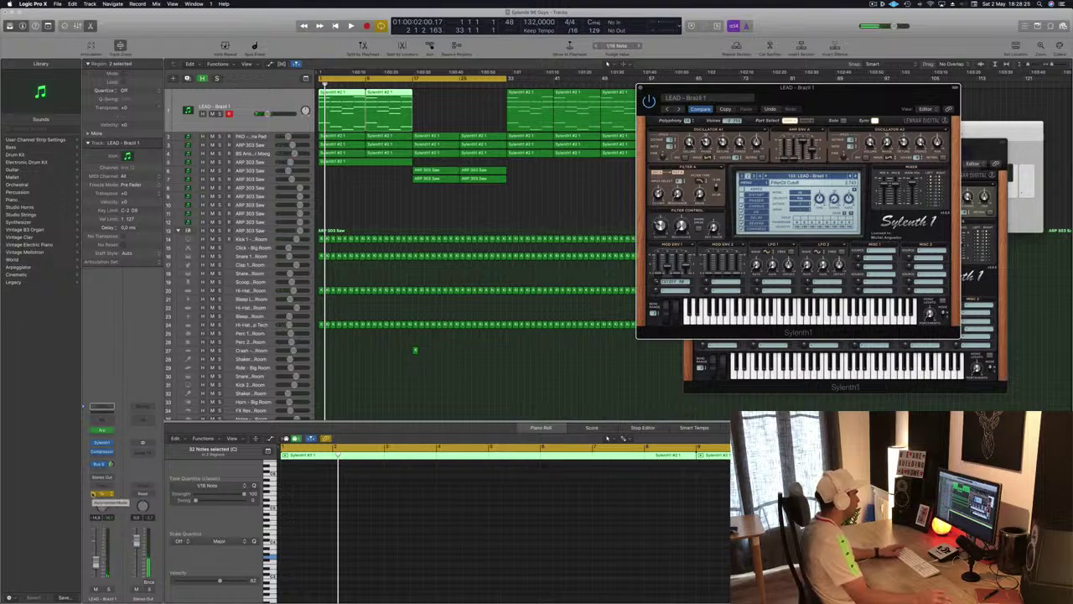
{"action": "key", "text": "space"}
- Show track automation and display Sylenth1's FilterCtl Cutoff parameter on the LEAD - Brazil 1 track
{"action": "left_click", "coordinate": [249, 107]}
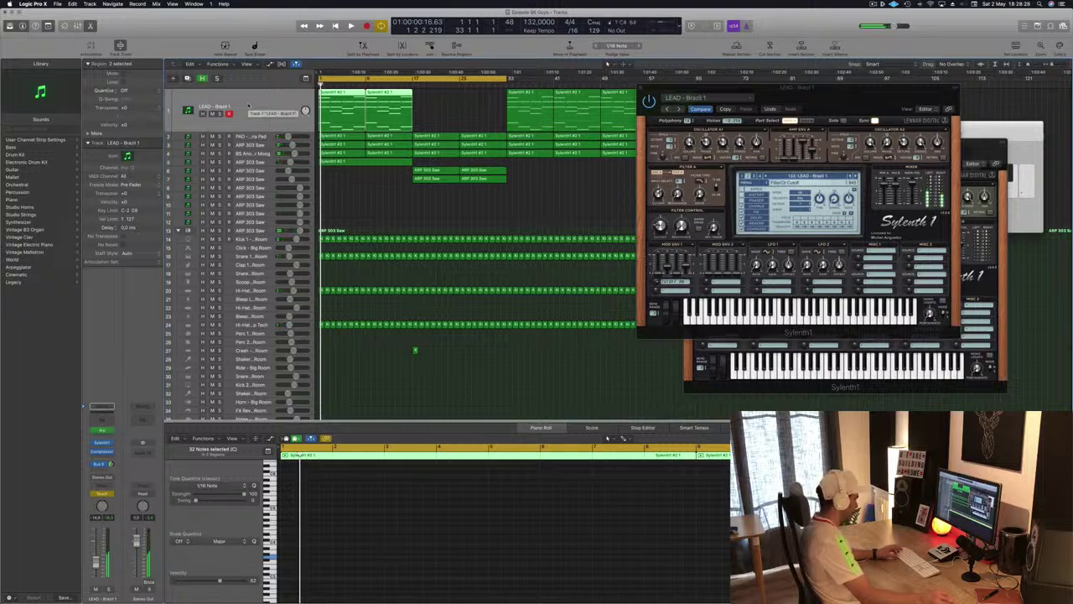
{"action": "key", "text": "super+k"}
{"action": "key", "text": "a"}
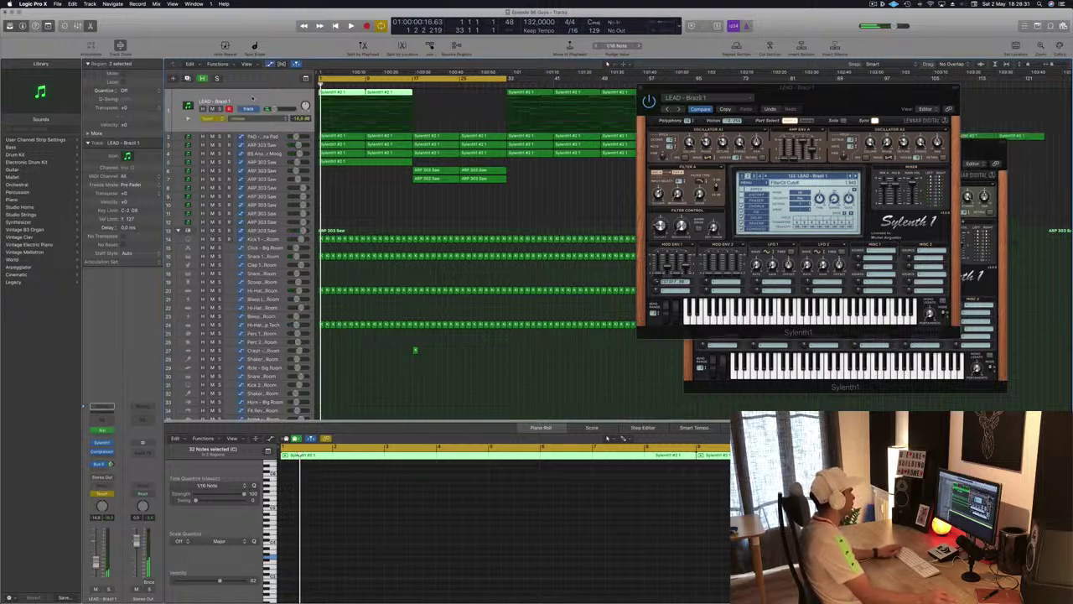
{"action": "left_click", "coordinate": [241, 121]}
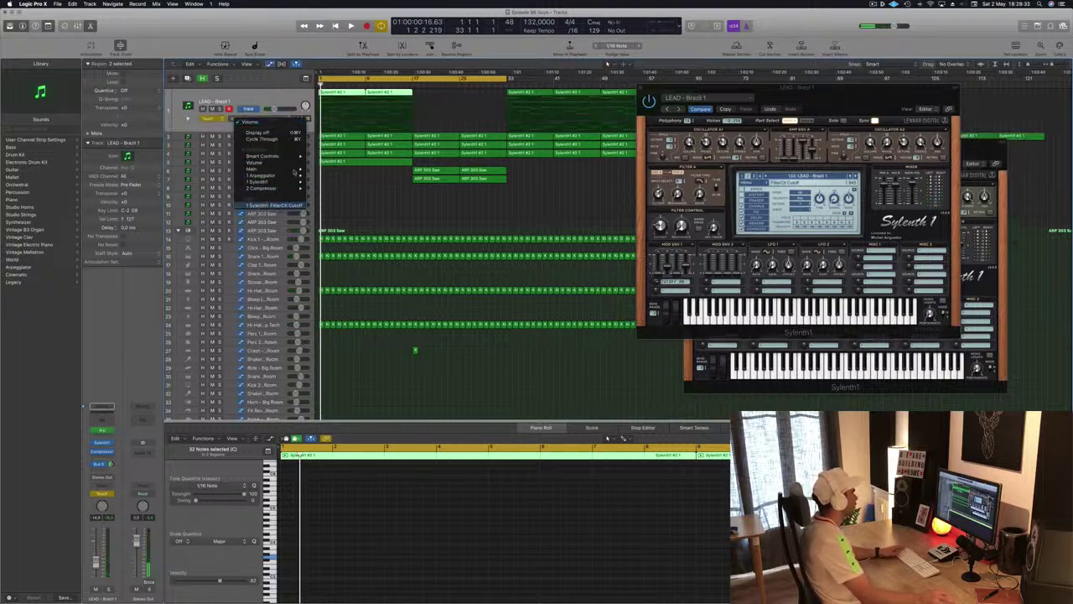
{"action": "left_click", "coordinate": [356, 119]}
- Shape the lead's cutoff automation into a ramp rising from bar 1 to bar 17 and set the automation mode to Read
{"action": "left_click", "coordinate": [328, 122]}
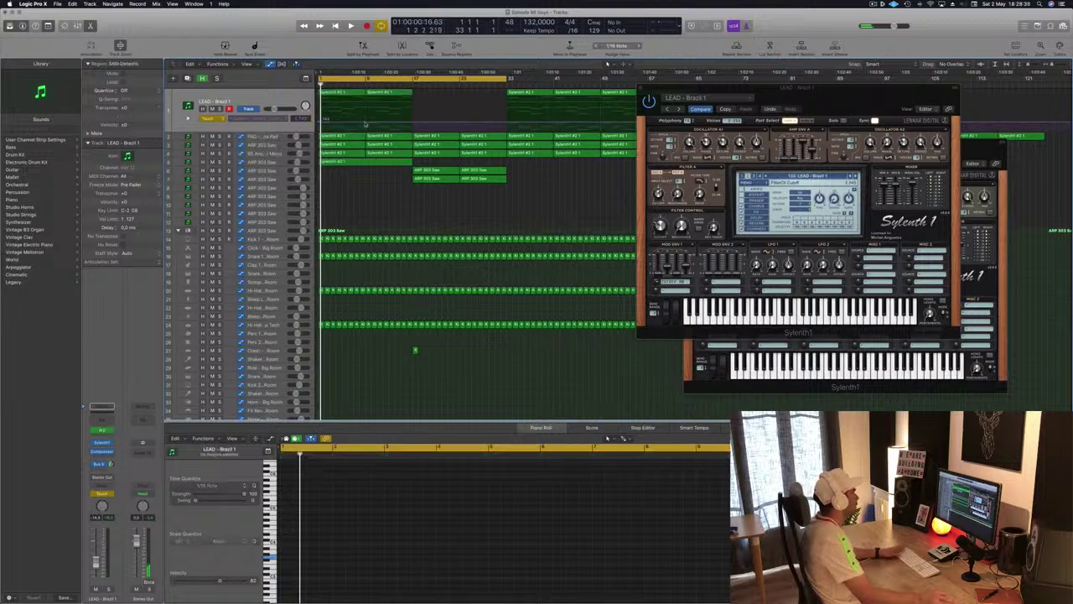
{"action": "left_click_drag", "start_coordinate": [318, 123], "coordinate": [318, 127]}
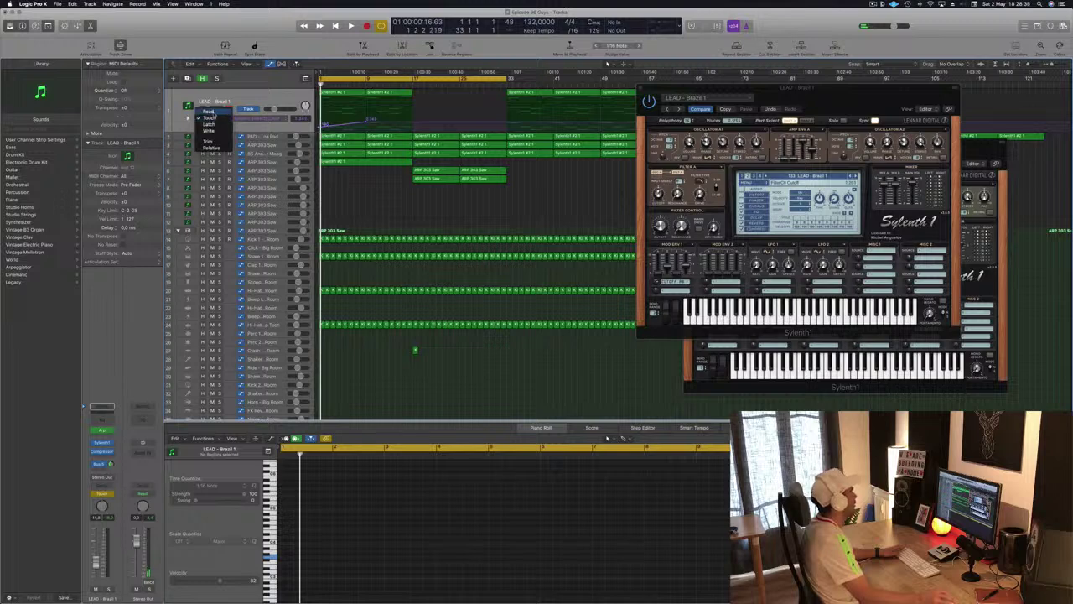
{"action": "left_click", "coordinate": [208, 112]}
{"action": "key", "text": "space"}
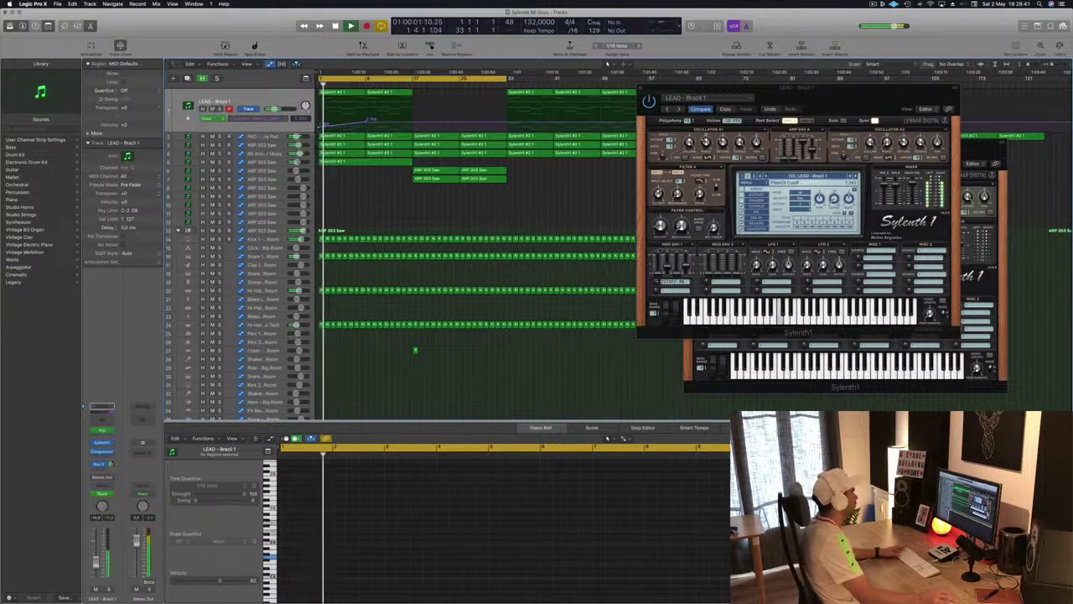
{"action": "left_click_drag", "start_coordinate": [320, 127], "coordinate": [411, 122]}
- Lower track 5's volume to -12.8 dB and move the LEAD - Brazil 1 plug-in window away from the regions
{"action": "left_click", "coordinate": [379, 162]}
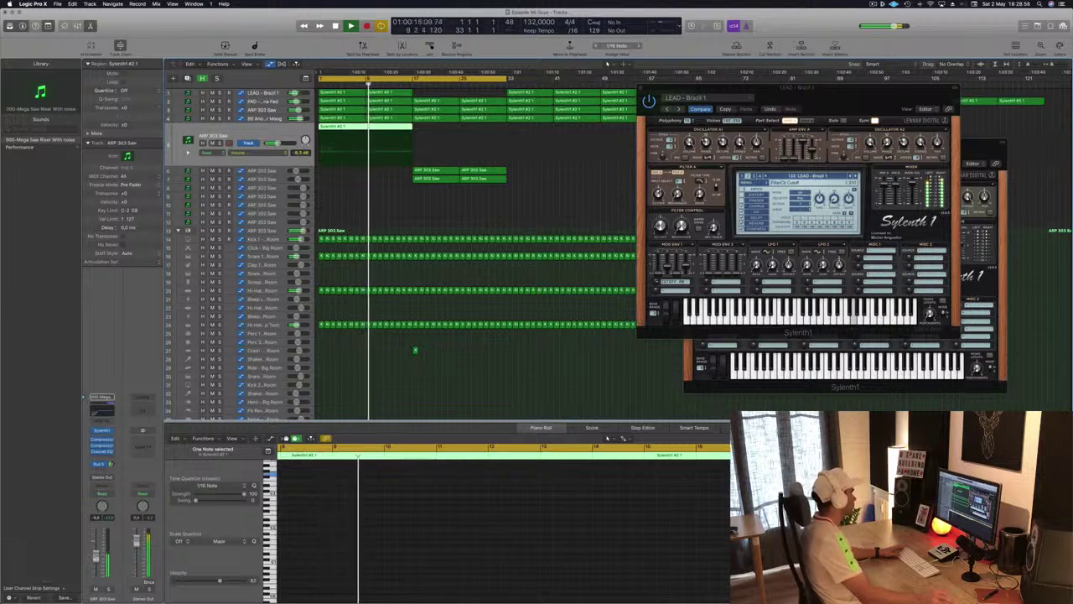
{"action": "left_click", "coordinate": [399, 219]}
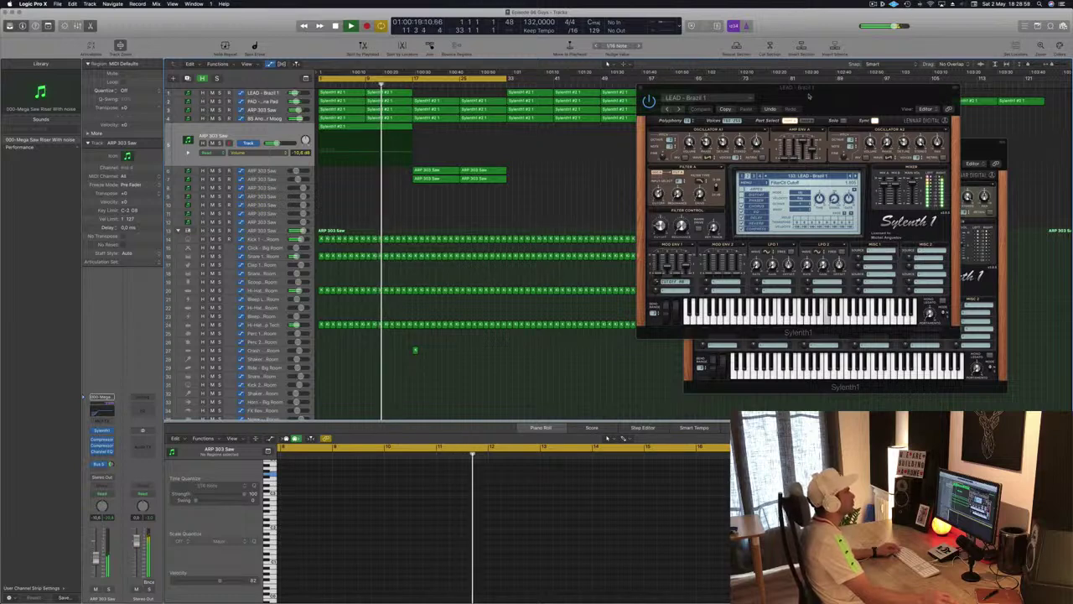
{"action": "left_click_drag", "start_coordinate": [809, 96], "coordinate": [936, 126]}
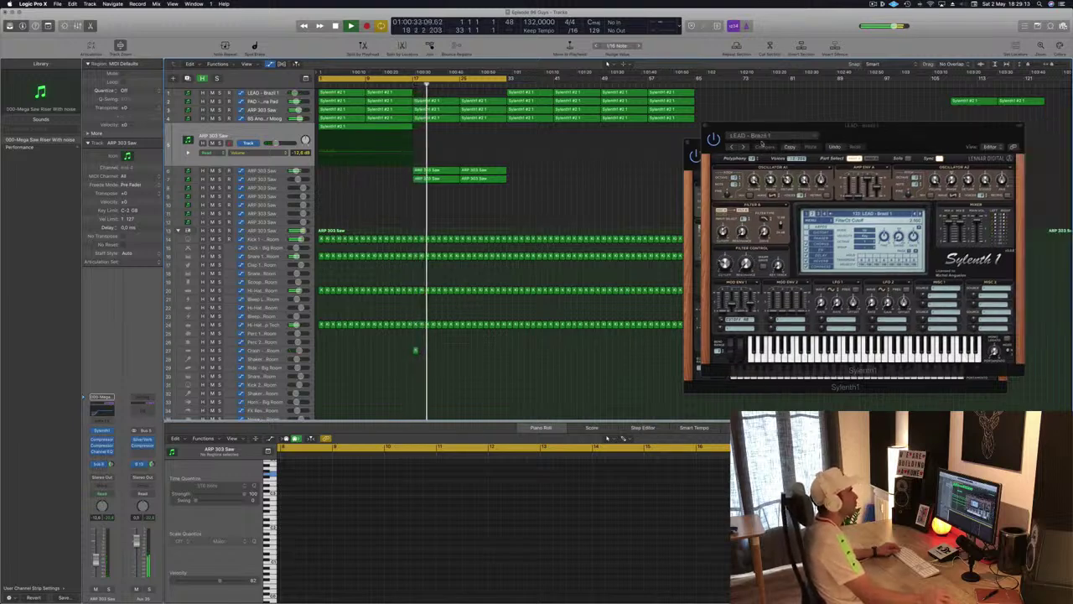
- Close the LEAD - Brazil 1 and BASS - Beam Sylenth1 windows
{"action": "left_click_drag", "start_coordinate": [833, 126], "coordinate": [640, 156]}
{"action": "left_click", "coordinate": [575, 148]}
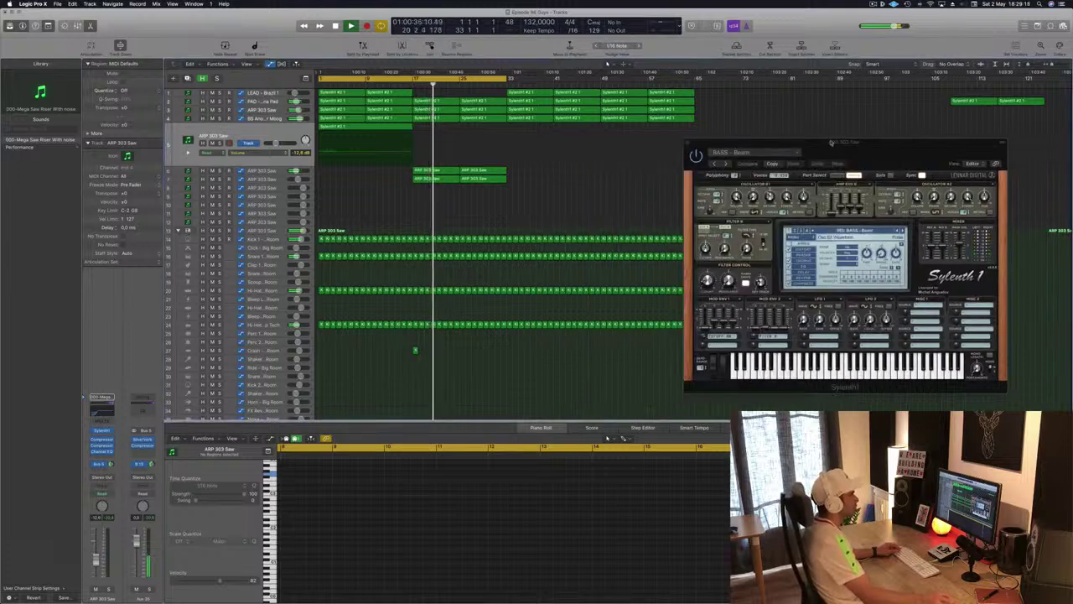
{"action": "left_click_drag", "start_coordinate": [830, 143], "coordinate": [588, 173]}
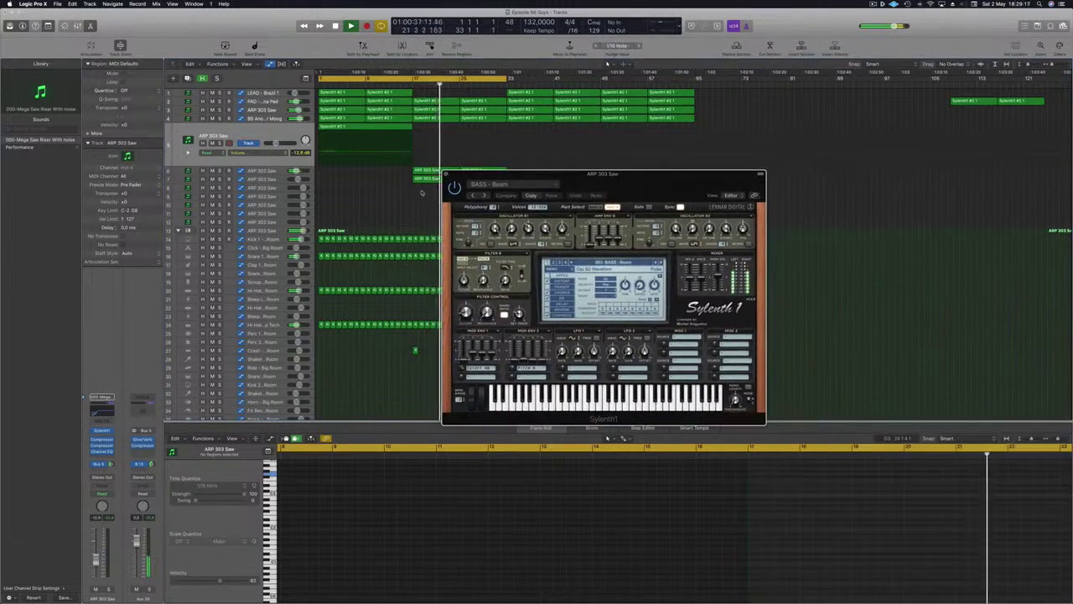
{"action": "left_click", "coordinate": [446, 175]}
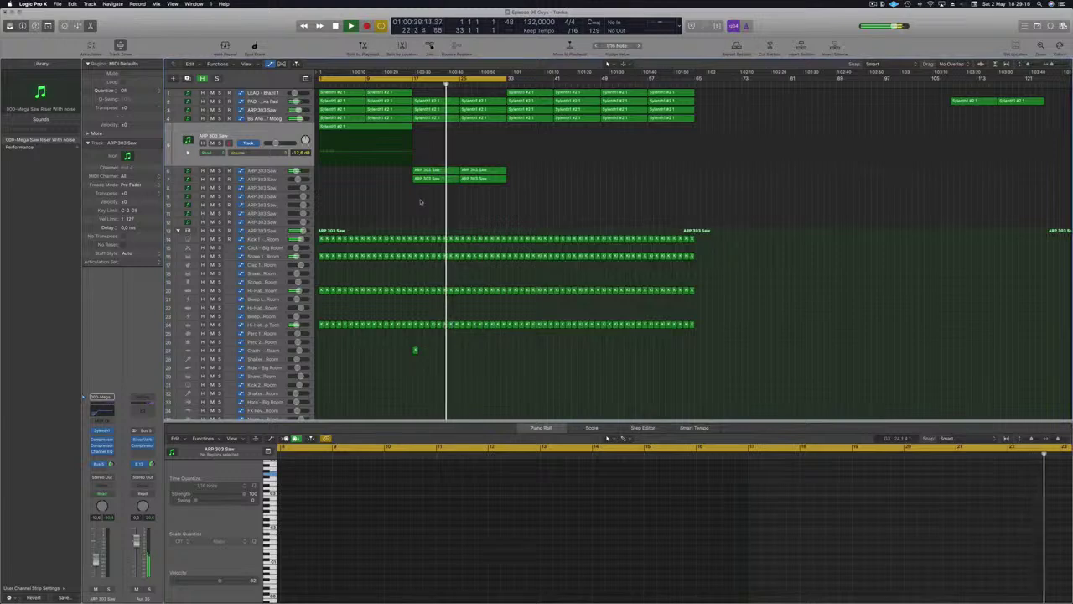
- Set the PAD - Anjuna Pad track's automation to Touch, record a Sylenth1 filter cutoff movement, and close the plug-in window
{"action": "left_click", "coordinate": [256, 100]}
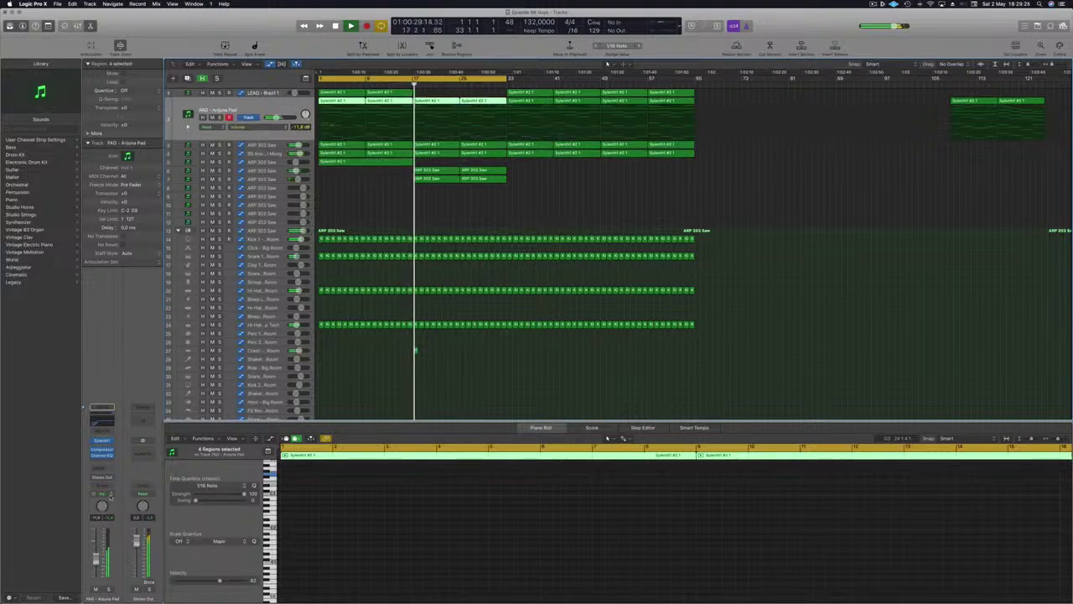
{"action": "left_click", "coordinate": [109, 496]}
{"action": "left_click", "coordinate": [108, 502]}
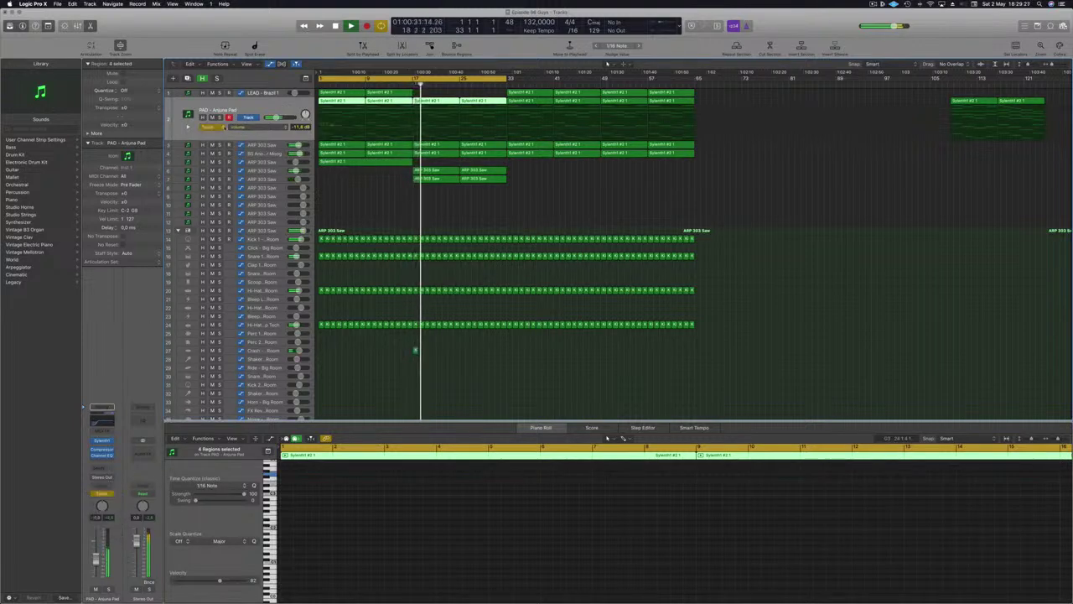
{"action": "left_click", "coordinate": [102, 440]}
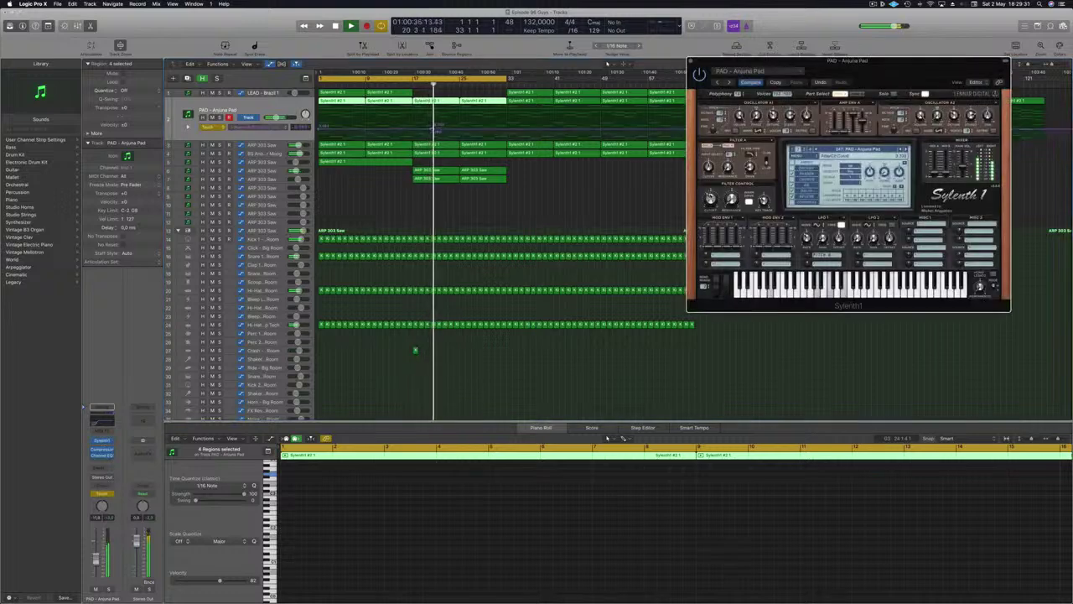
{"action": "left_click", "coordinate": [691, 61]}
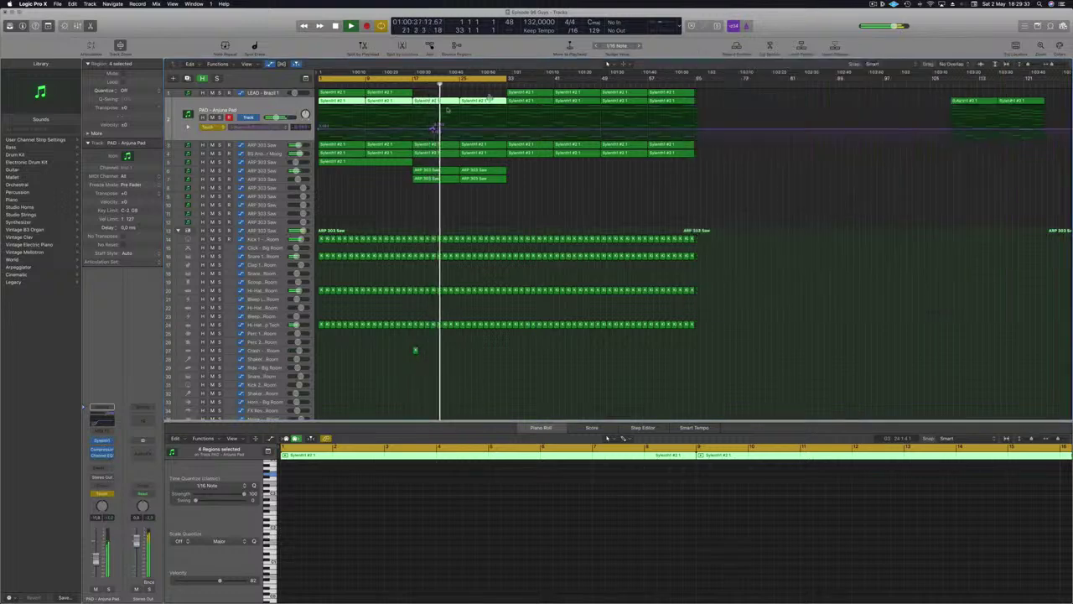
- Position a FilterCtl Cutoff automation point at bar 17 on the PAD - Anjuna Pad track, then select the LEAD - Brazil 1 track
{"action": "key", "text": "space"}
{"action": "key", "text": "space"}
{"action": "left_click", "coordinate": [420, 129]}
{"action": "left_click_drag", "start_coordinate": [420, 132], "coordinate": [414, 132]}
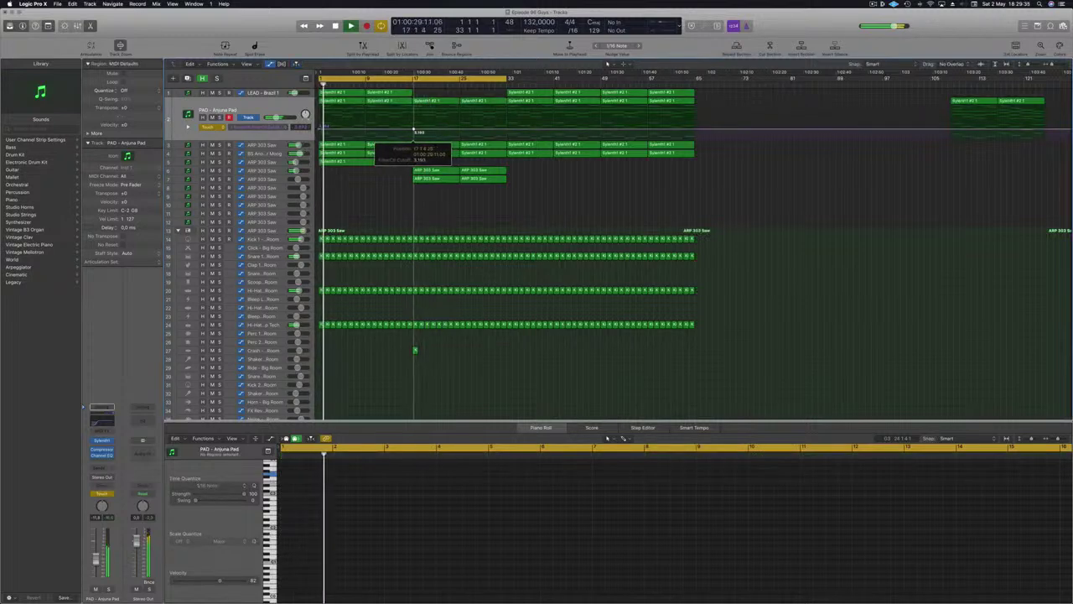
{"action": "left_click", "coordinate": [307, 94]}
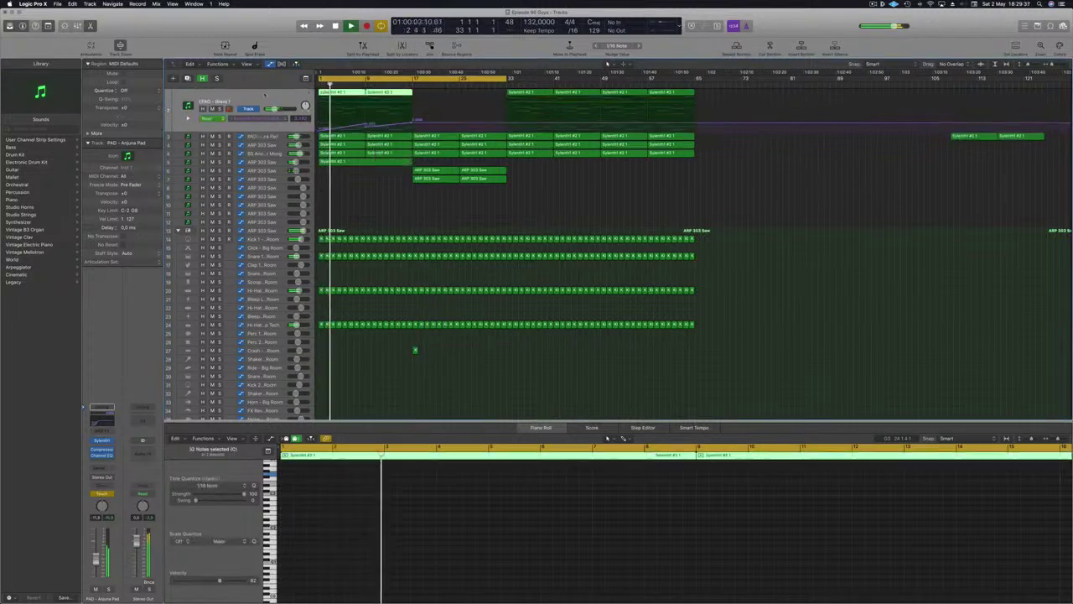
- Play from the start of the arrangement and switch the PAD - Anjuna Pad track's automation mode to Read
{"action": "key", "text": "space"}
{"action": "key", "text": "space"}
{"action": "left_click", "coordinate": [322, 129]}
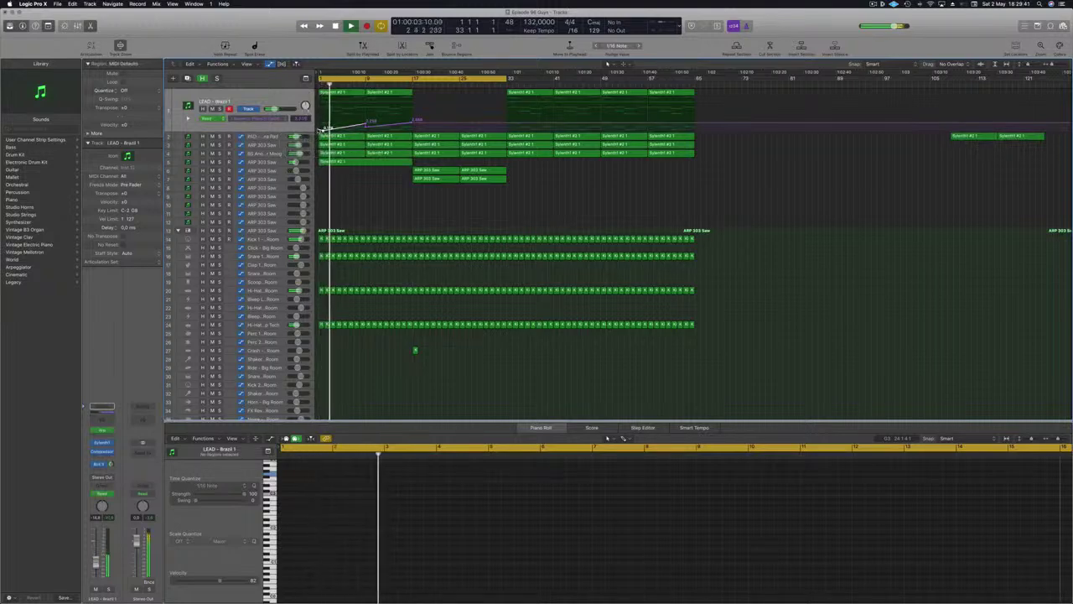
{"action": "key", "text": "Return"}
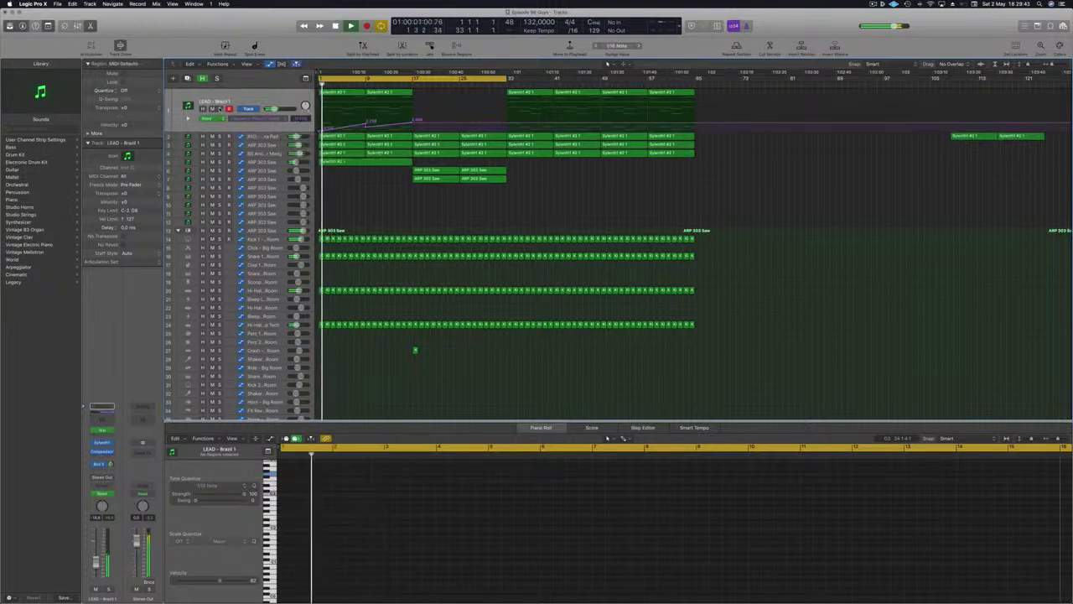
{"action": "left_click", "coordinate": [279, 117]}
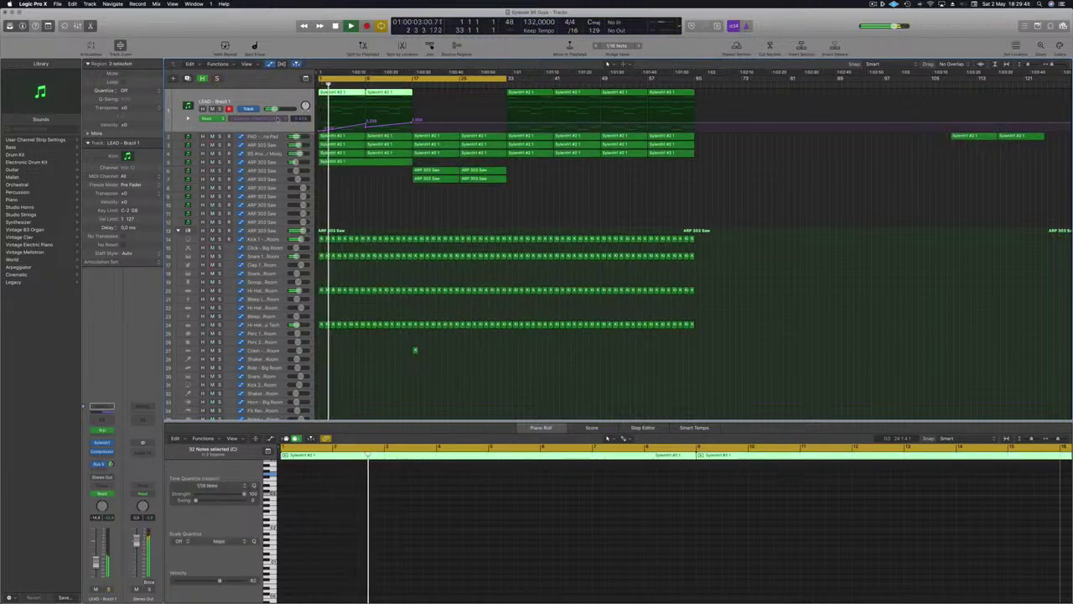
{"action": "left_click", "coordinate": [275, 137]}
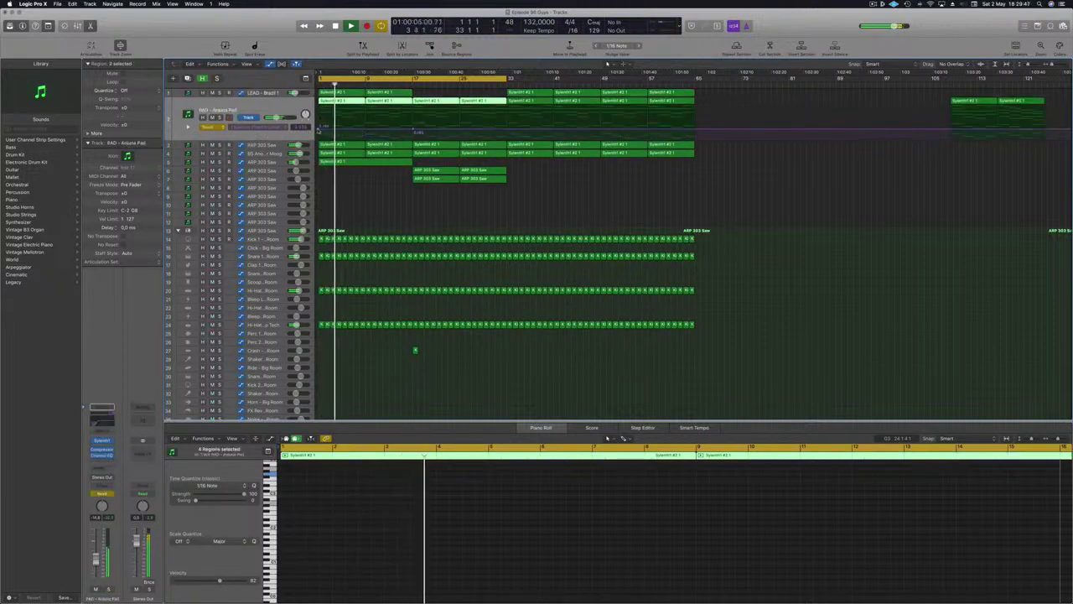
{"action": "left_click", "coordinate": [222, 127]}
{"action": "left_click", "coordinate": [220, 126]}
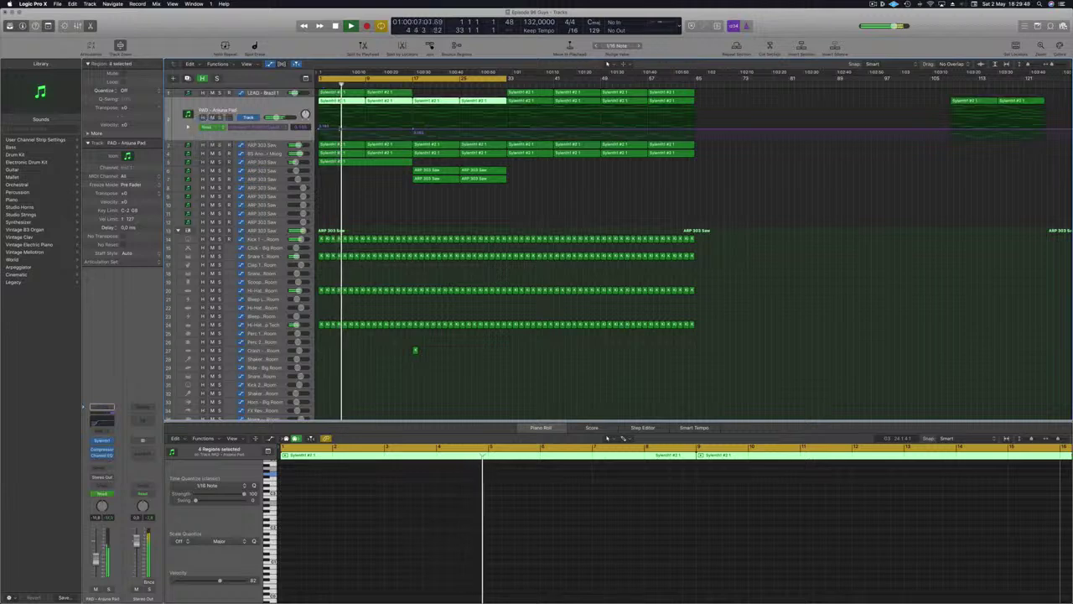
- Draw rising FilterCtl Cutoff ramps on the PAD - Anjuna Pad track leading into bars 9, 17 and 25, each dropping back down
{"action": "left_click", "coordinate": [355, 130]}
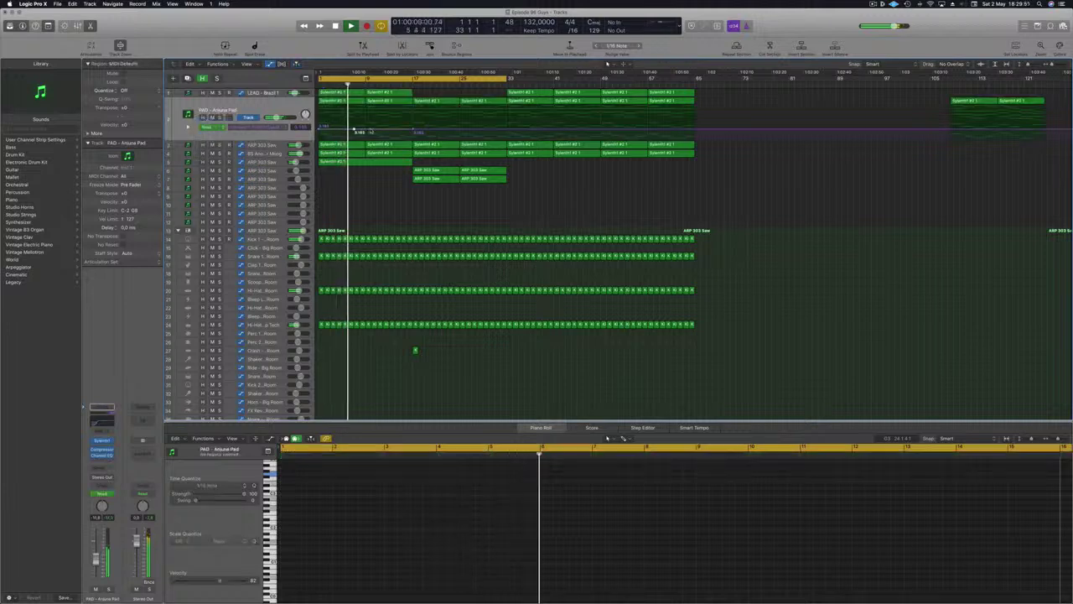
{"action": "left_click_drag", "start_coordinate": [358, 132], "coordinate": [365, 117]}
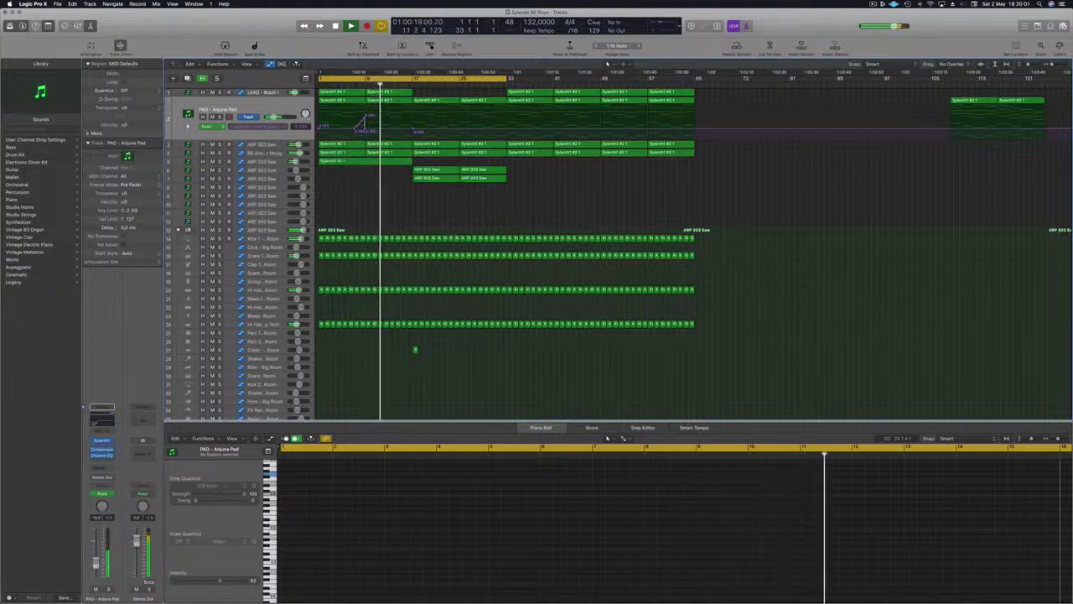
{"action": "left_click", "coordinate": [401, 130]}
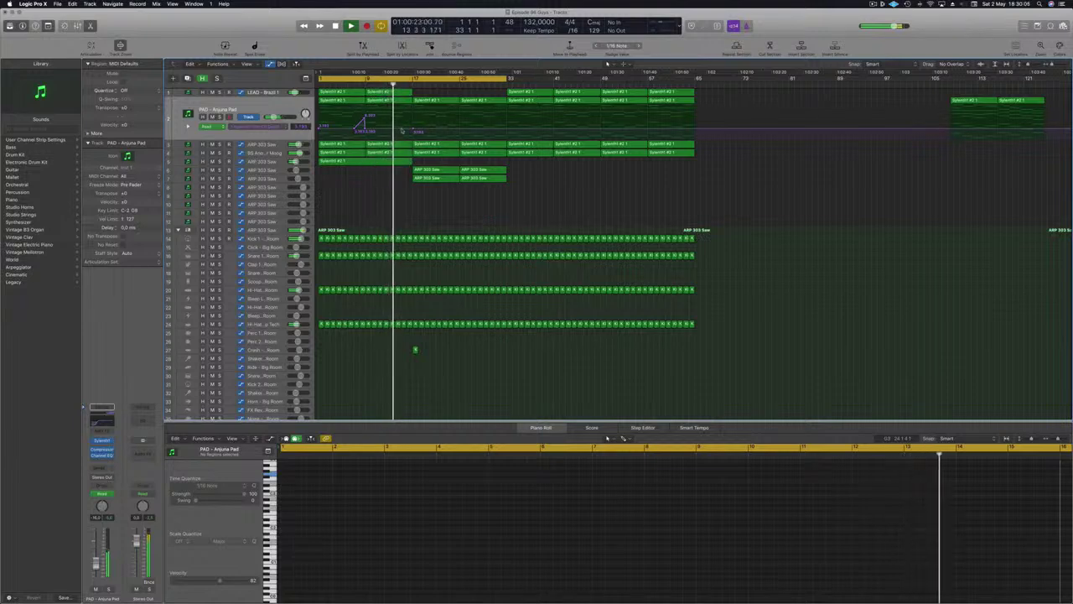
{"action": "left_click", "coordinate": [403, 131]}
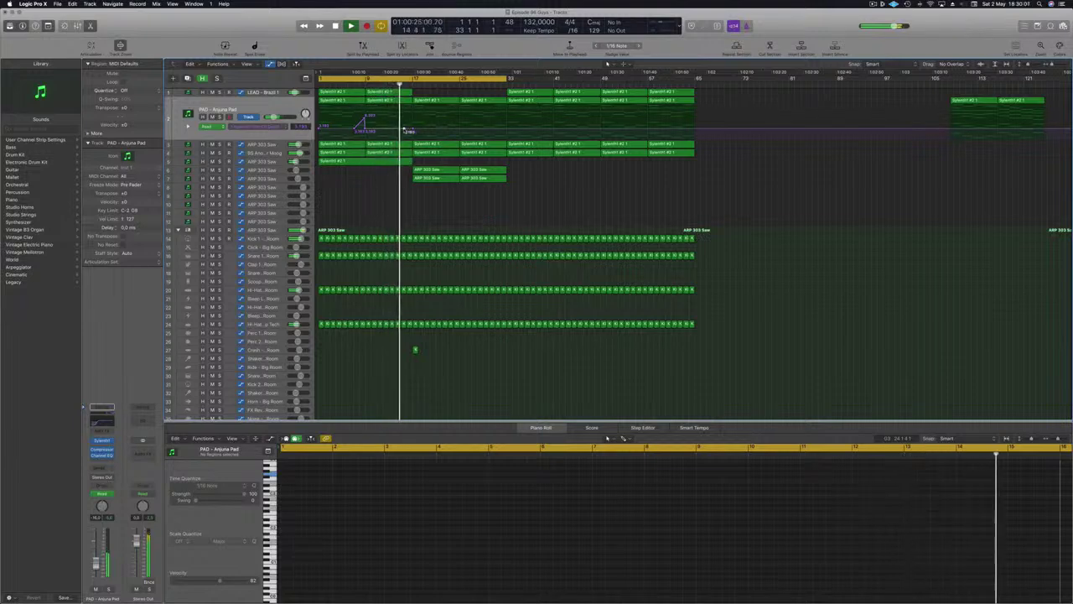
{"action": "left_click_drag", "start_coordinate": [407, 131], "coordinate": [459, 125]}
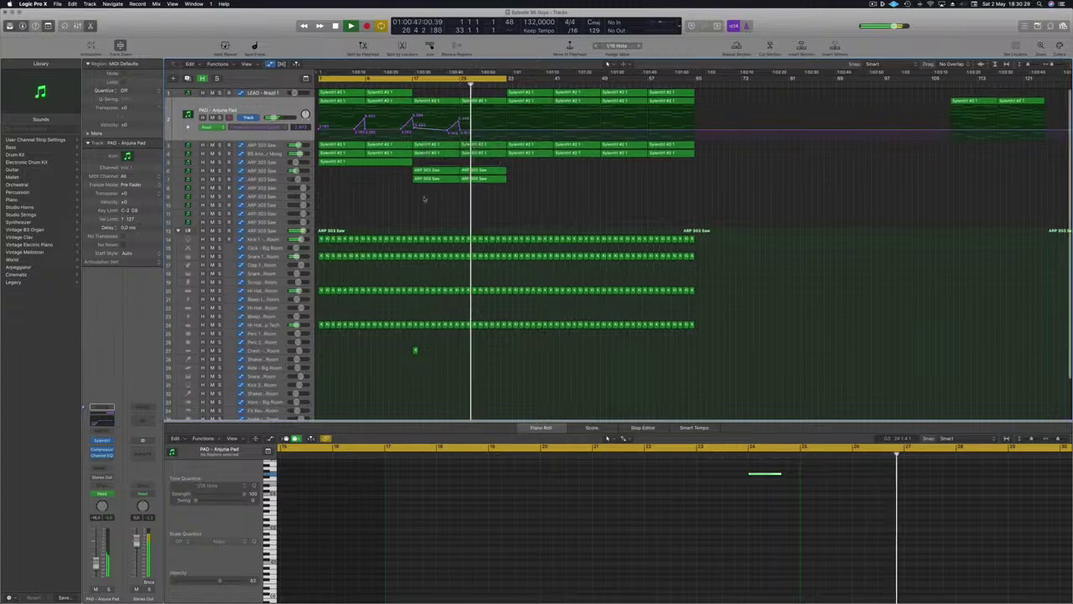
- Play back from around bar 16 and check which Sylenth1 preset track 6 uses, closing its plug-in window again
{"action": "left_click", "coordinate": [407, 84]}
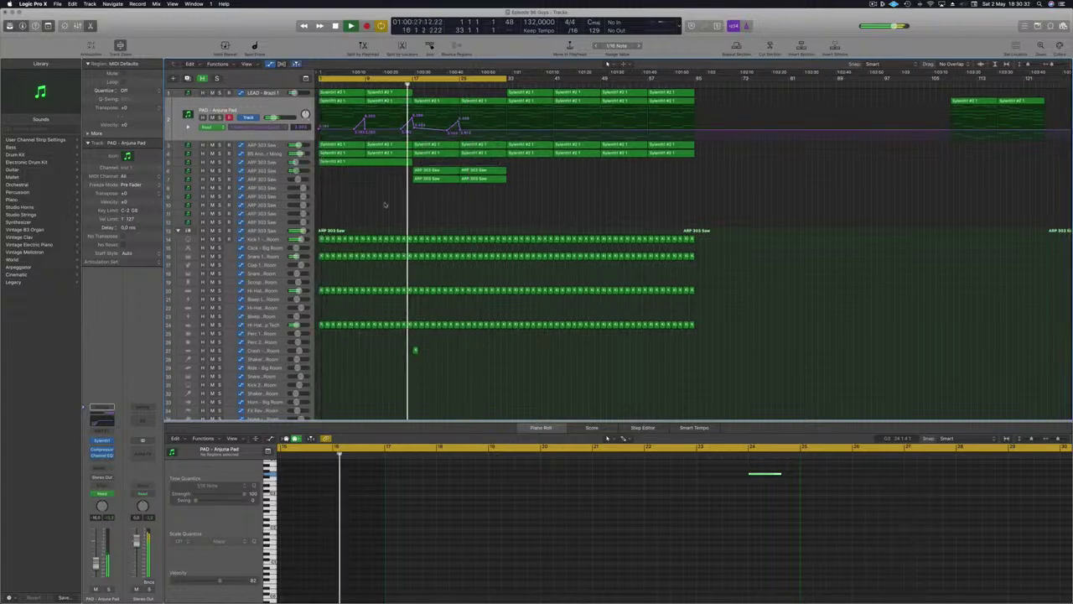
{"action": "left_click", "coordinate": [272, 170]}
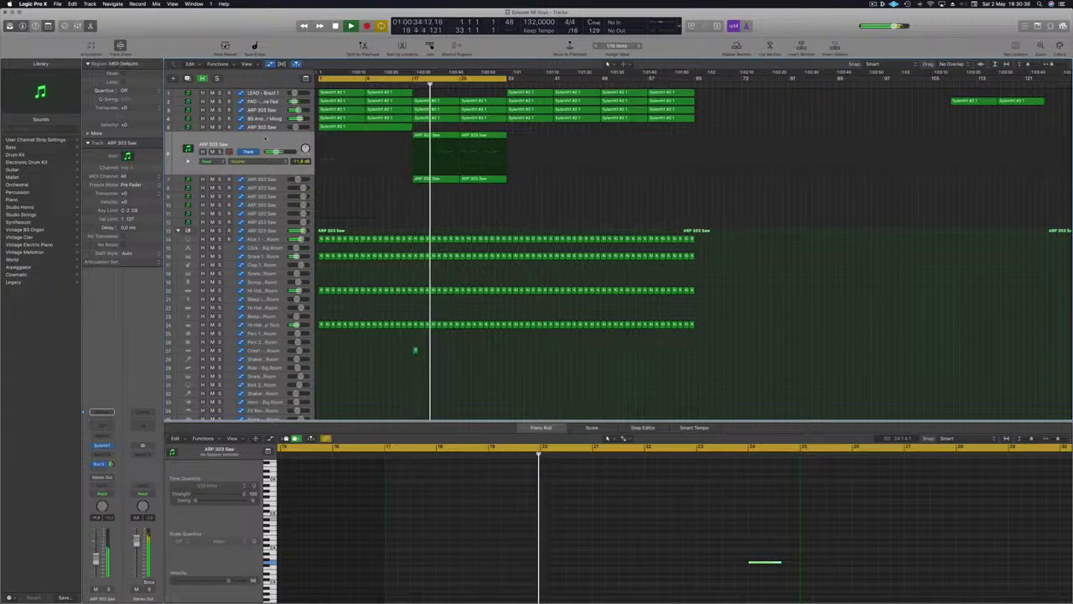
{"action": "left_click", "coordinate": [101, 445]}
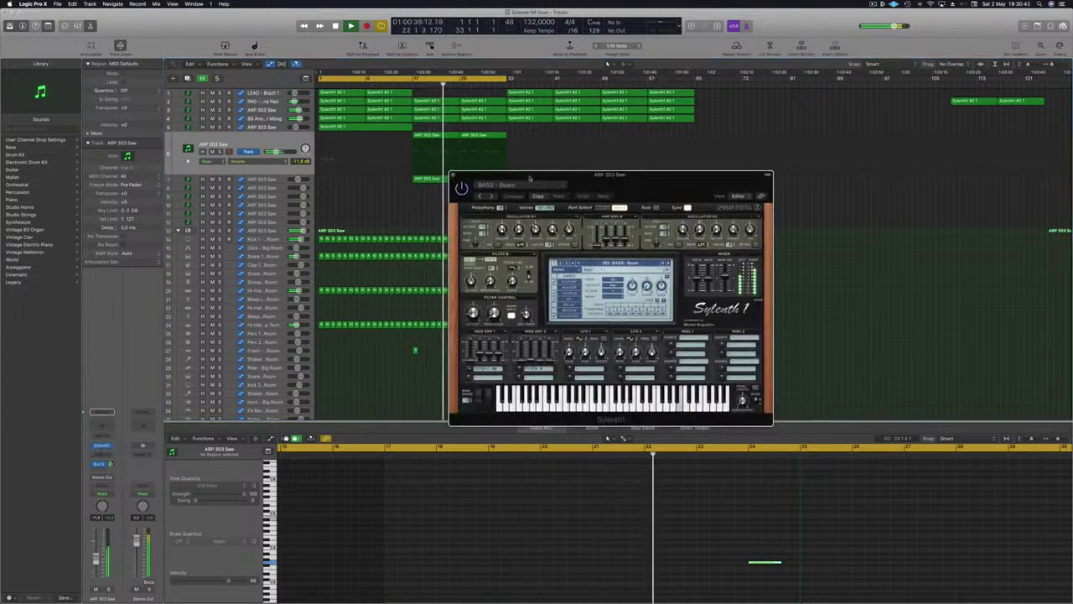
{"action": "left_click", "coordinate": [453, 176]}
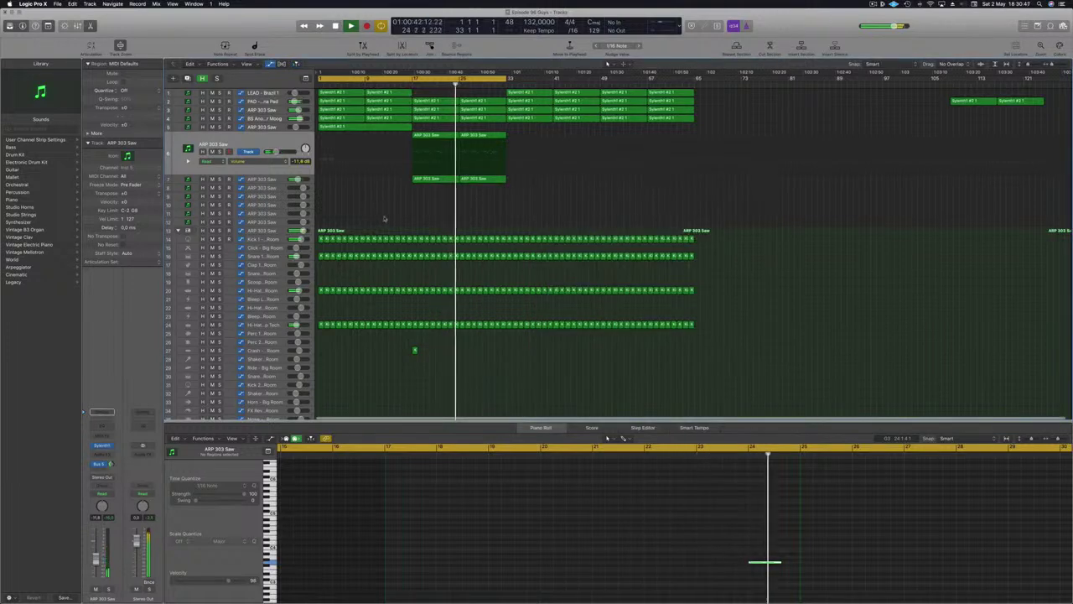
- Select both notes in track 7's ARP 303 Saw regions and transpose them down two octaves
{"action": "left_click", "coordinate": [263, 179]}
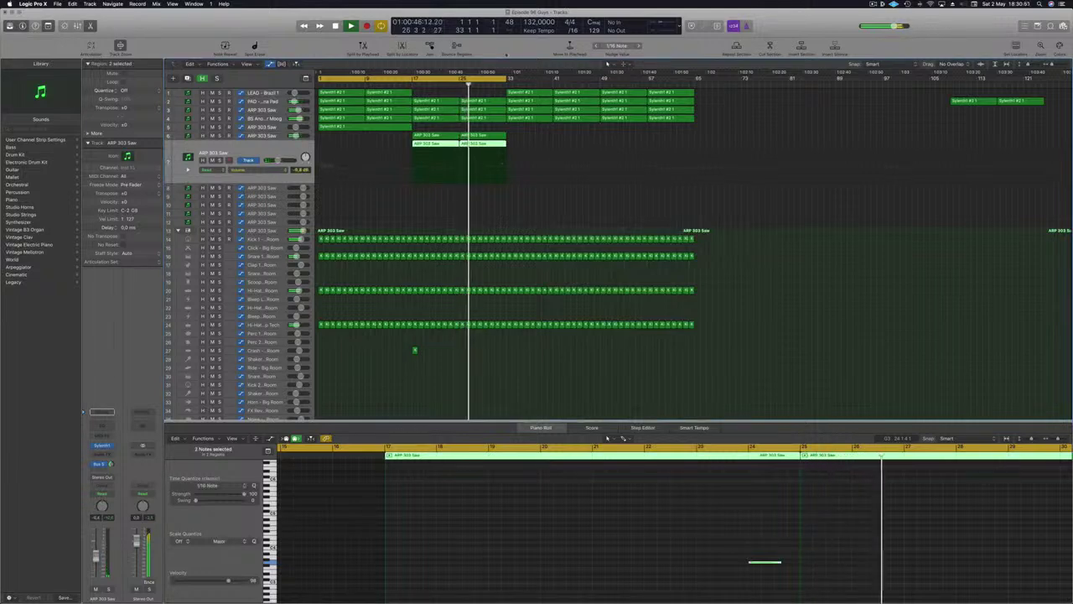
{"action": "left_click", "coordinate": [447, 85]}
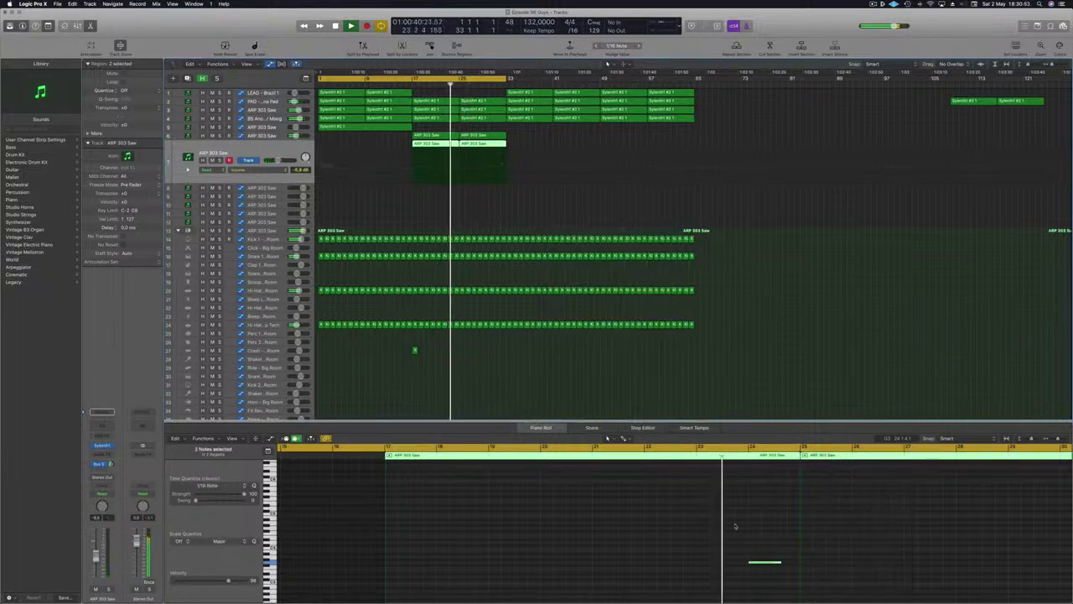
{"action": "scroll", "coordinate": [696, 520], "scroll_direction": "down", "scroll_amount": 2}
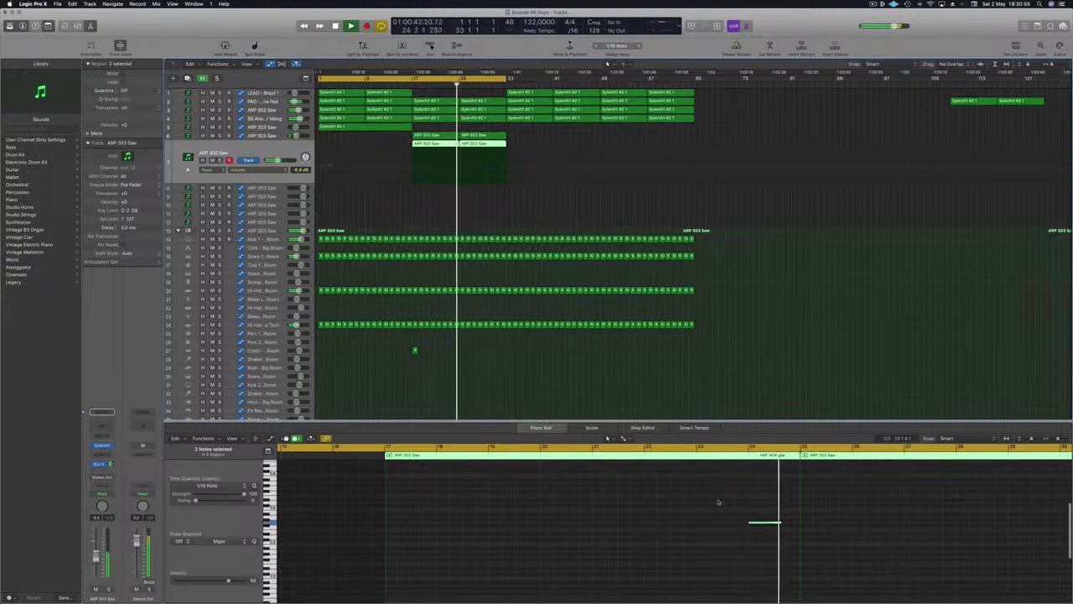
{"action": "scroll", "coordinate": [707, 553], "scroll_direction": "left", "scroll_amount": 3}
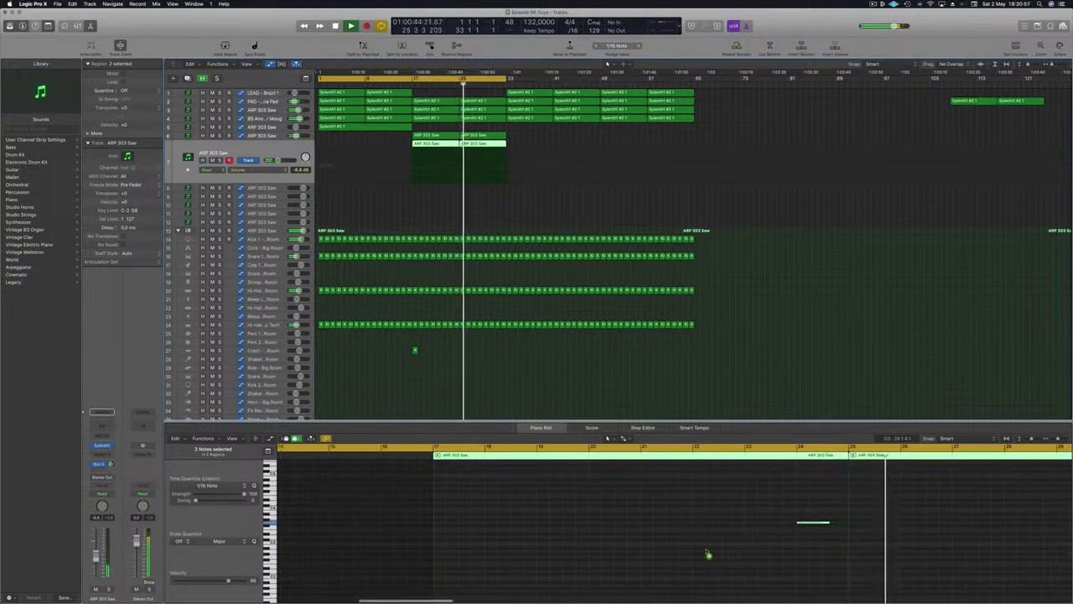
{"action": "scroll", "coordinate": [707, 552], "scroll_direction": "right", "scroll_amount": 2}
{"action": "scroll", "coordinate": [706, 551], "scroll_direction": "right", "scroll_amount": 3}
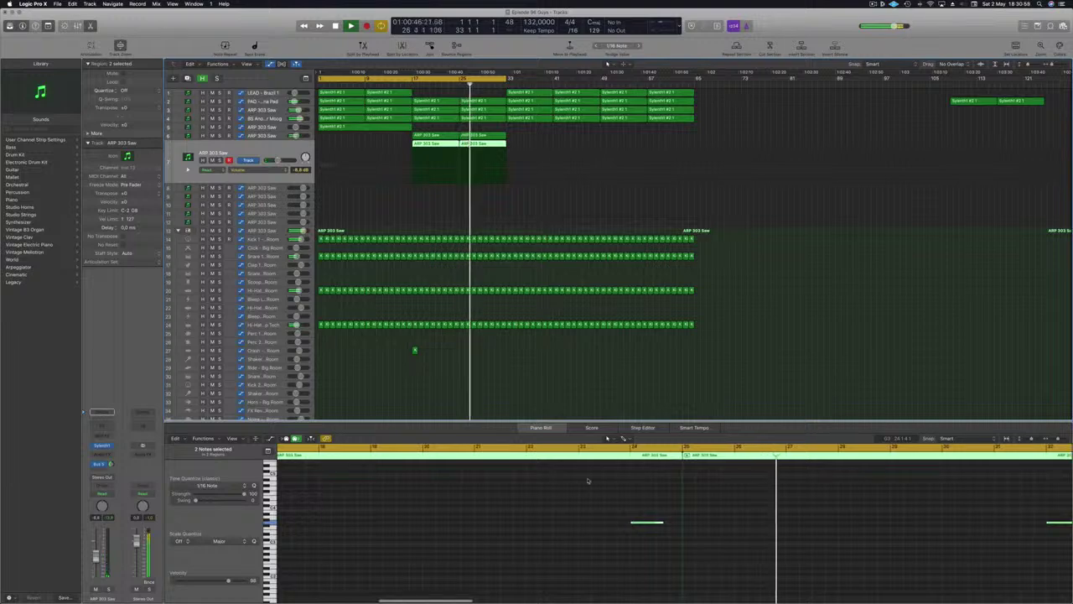
{"action": "left_click_drag", "start_coordinate": [588, 480], "coordinate": [1057, 561]}
{"action": "scroll", "coordinate": [1058, 561], "scroll_direction": "up", "scroll_amount": 2}
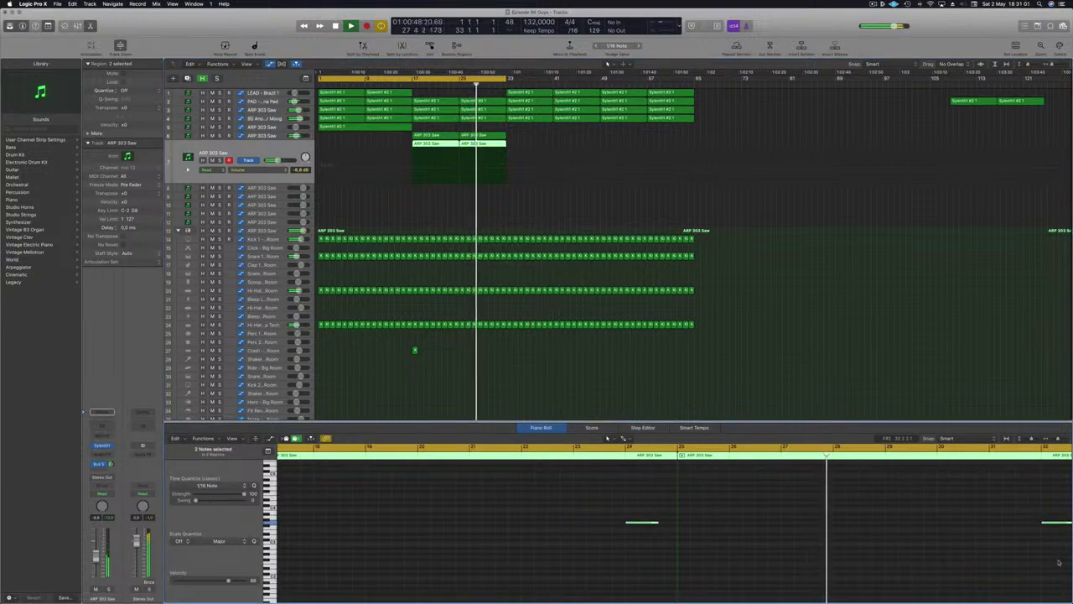
{"action": "scroll", "coordinate": [1058, 561], "scroll_direction": "up", "scroll_amount": 2}
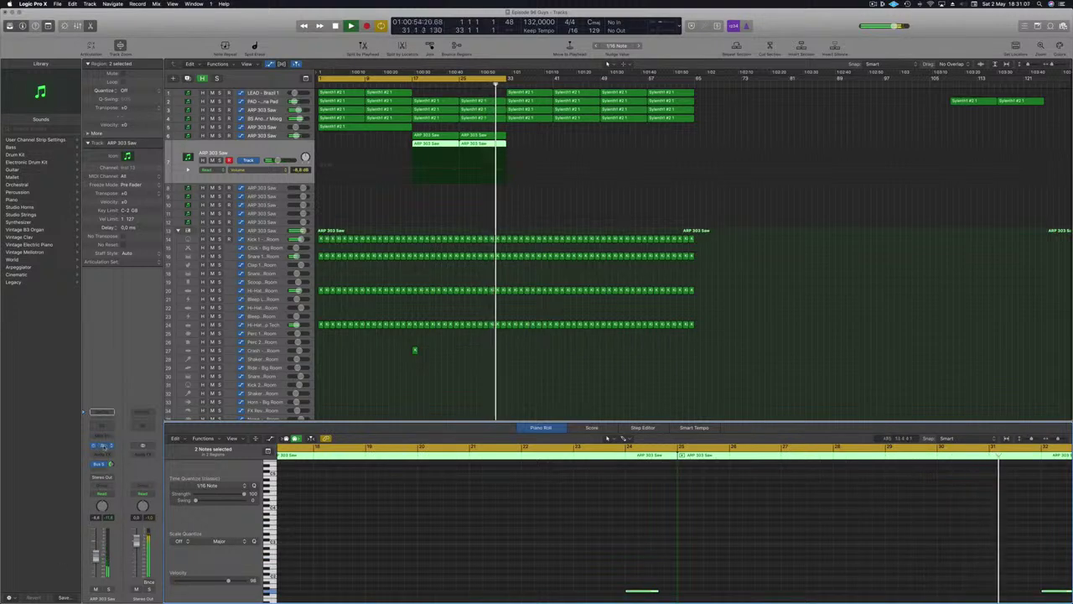
- Load the BASS - #ABGT preset in track 7's Sylenth1 and raise the track's volume to -5.2 dB during playback
{"action": "left_click", "coordinate": [101, 445]}
{"action": "left_click", "coordinate": [914, 234]}
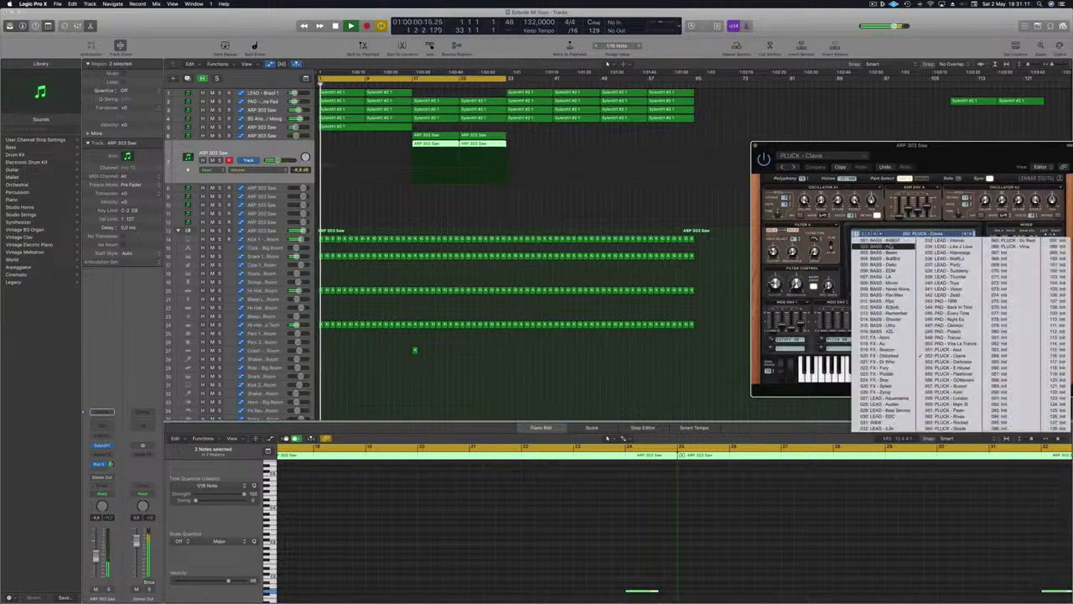
{"action": "left_click", "coordinate": [880, 240]}
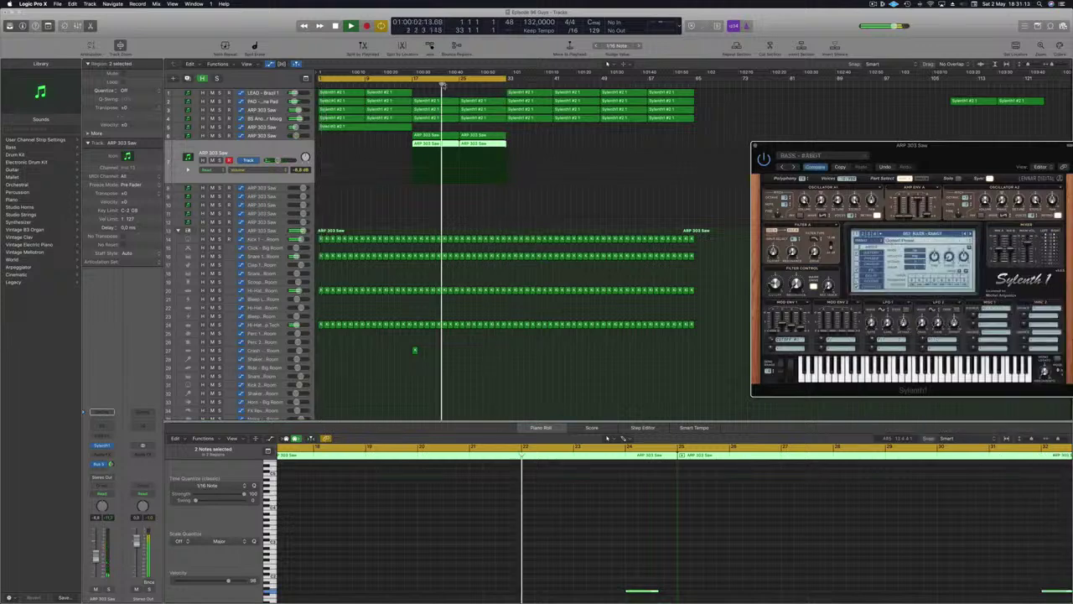
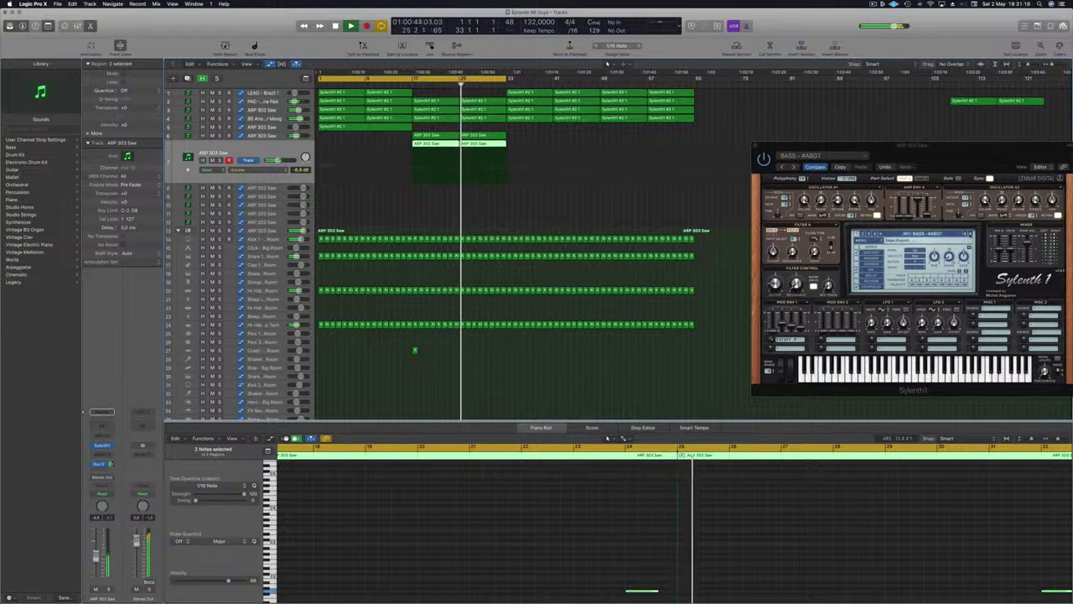
{"action": "left_click", "coordinate": [494, 84]}
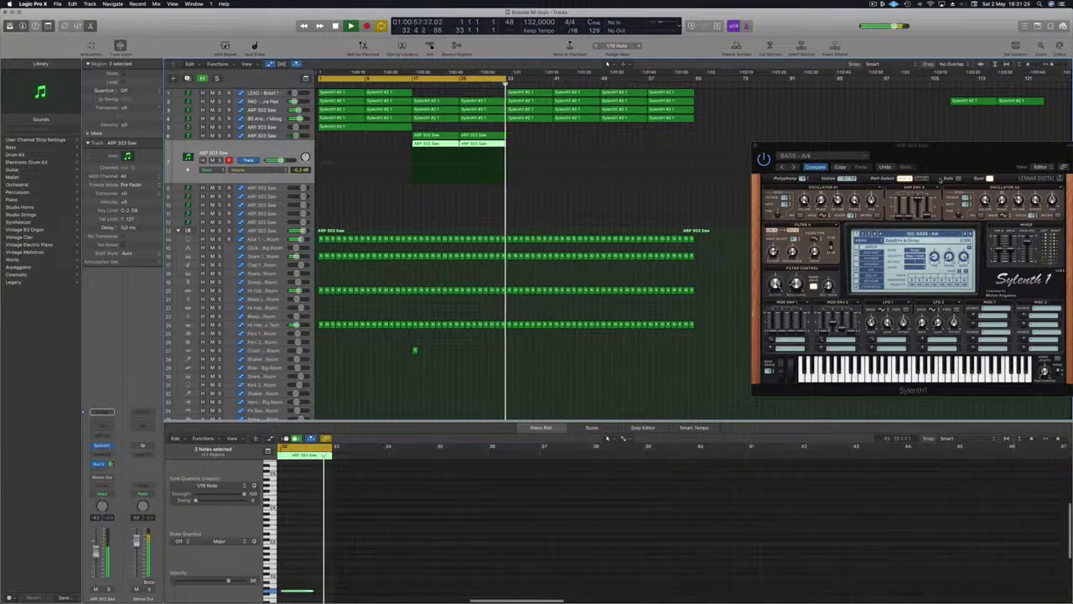
- Audition the BASS - Beam preset and the one after it on track 7, moving the Sylenth1 window and adjusting the FilterCtl Cutoff
{"action": "left_click", "coordinate": [971, 234]}
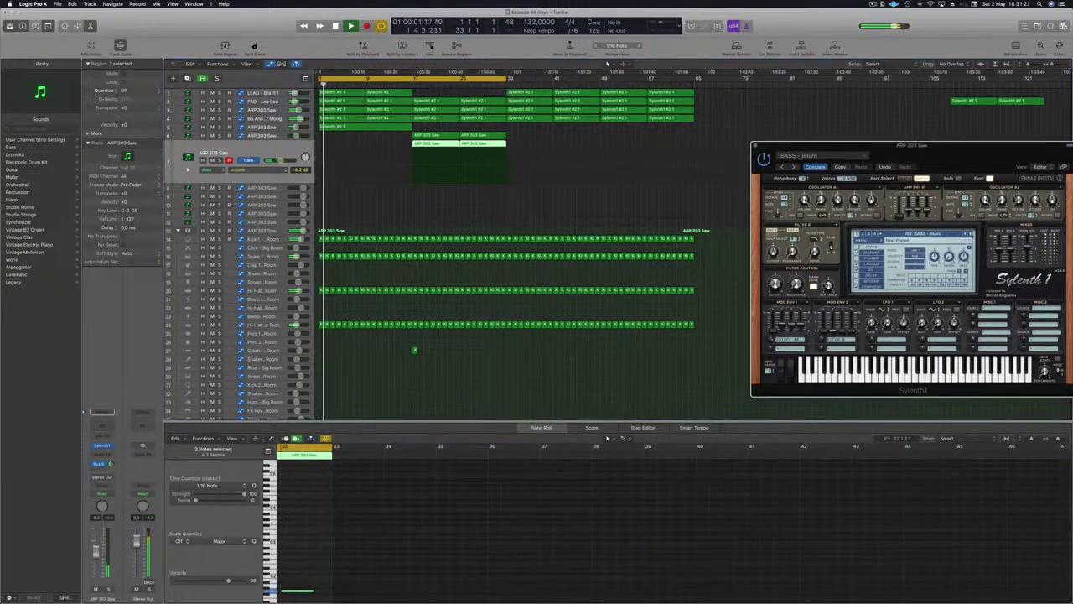
{"action": "left_click_drag", "start_coordinate": [986, 153], "coordinate": [746, 121]}
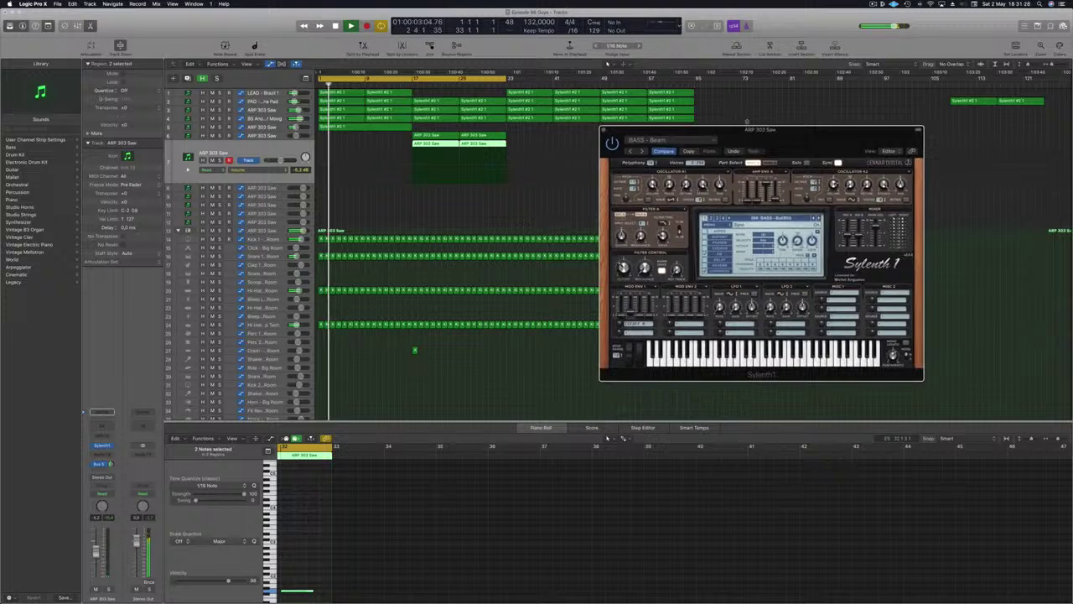
{"action": "left_click", "coordinate": [499, 86]}
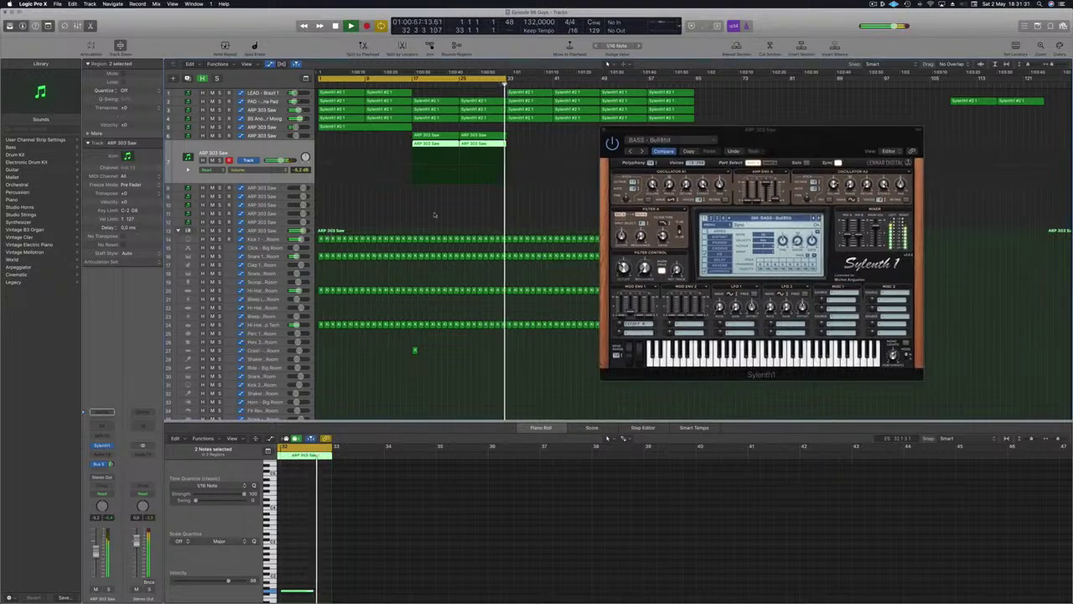
{"action": "key", "text": "Return"}
{"action": "left_click", "coordinate": [626, 250]}
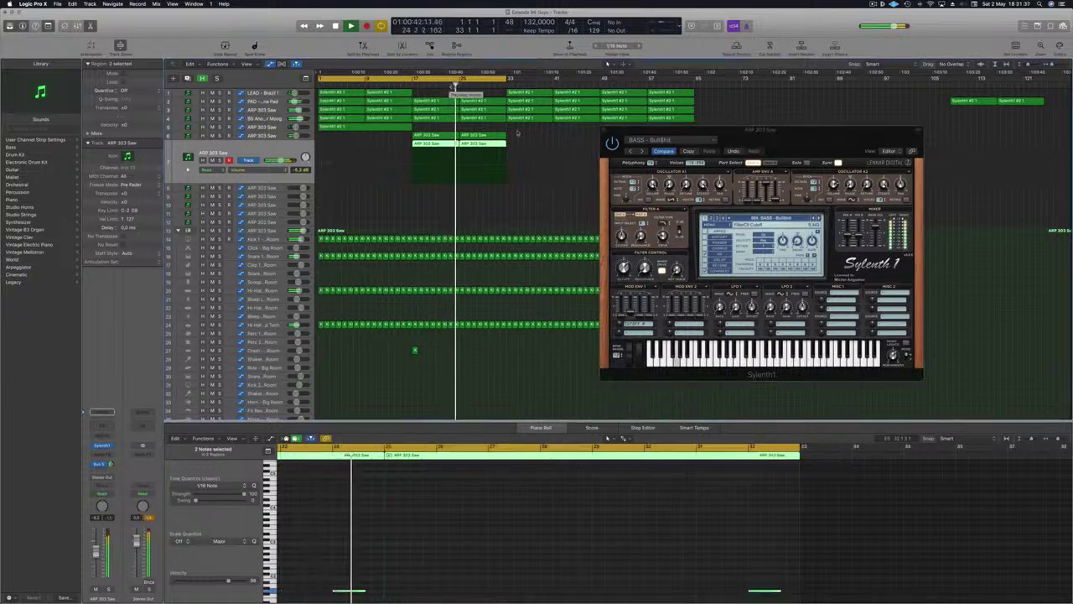
- Step track 7's Sylenth1 forward to the BASS - EDM preset, auditioning the notes near bar 32
{"action": "left_click", "coordinate": [819, 217]}
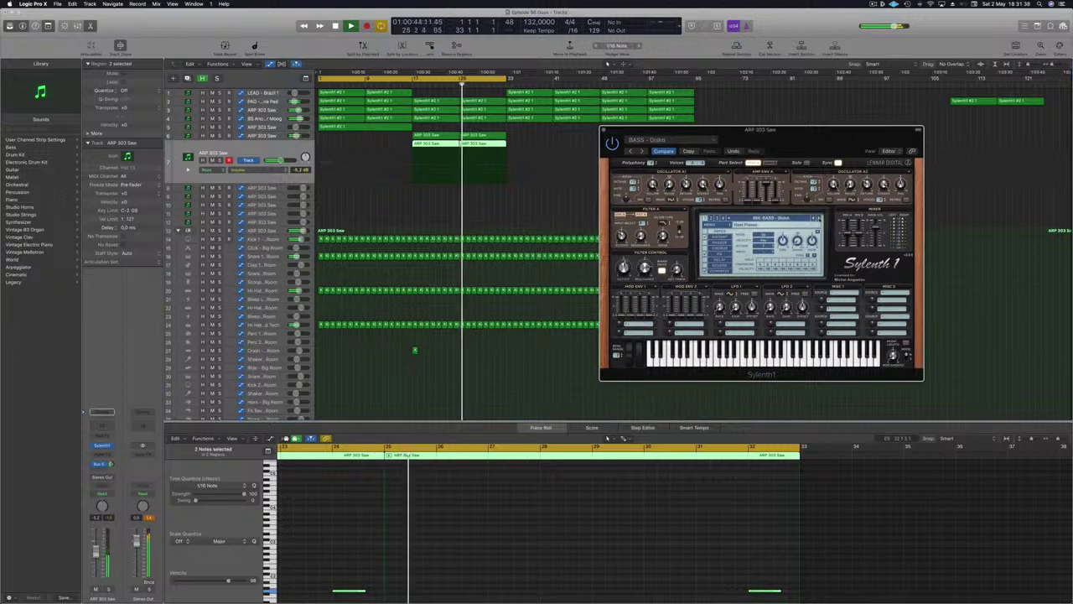
{"action": "left_click", "coordinate": [501, 85]}
{"action": "left_click", "coordinate": [819, 218]}
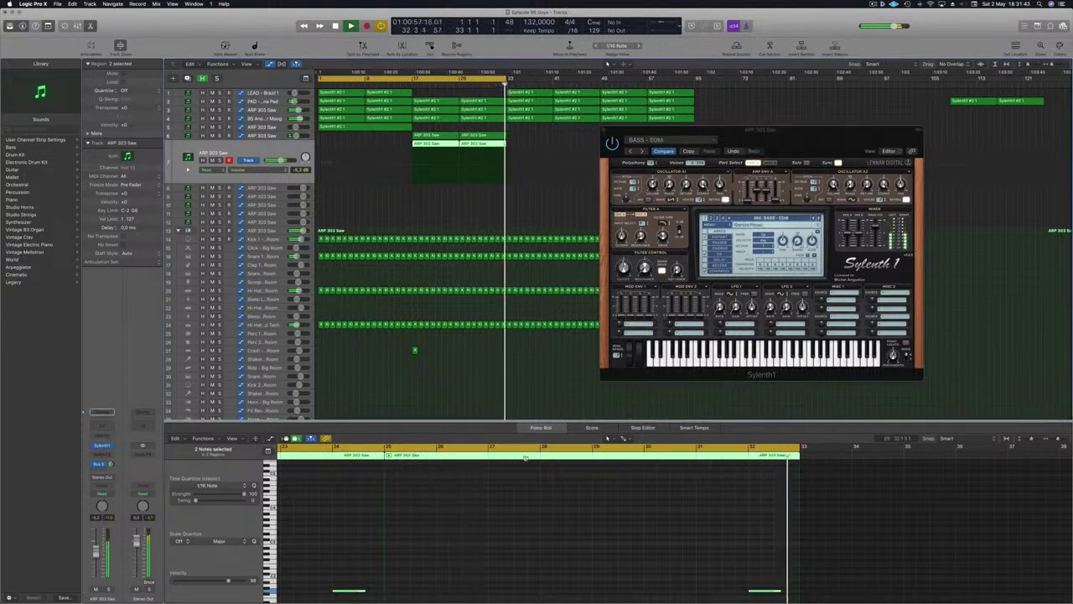
- Transpose track 7's two notes up one octave and try another Sylenth1 bass preset while playing from around bar 23
{"action": "left_click", "coordinate": [507, 526]}
{"action": "key", "text": "alt+shift+Up"}
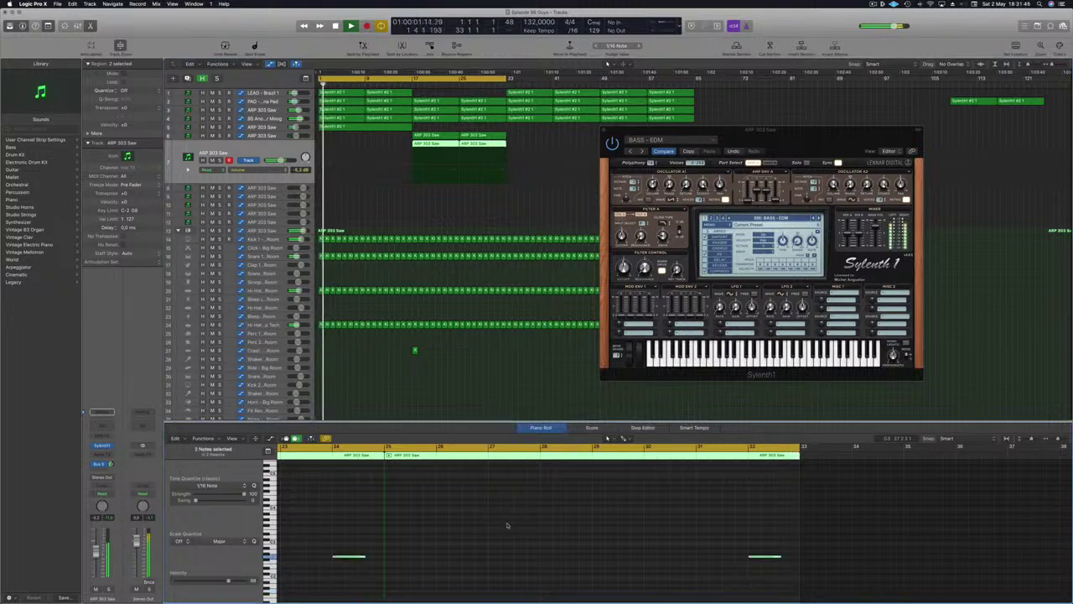
{"action": "key", "text": "alt+shift+Up"}
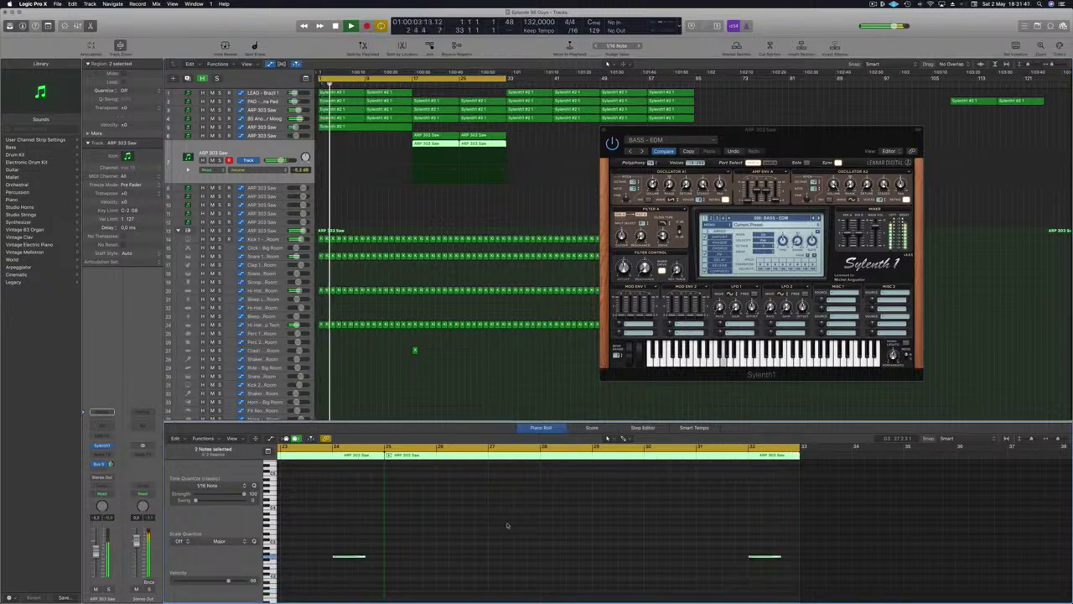
{"action": "left_click", "coordinate": [449, 87]}
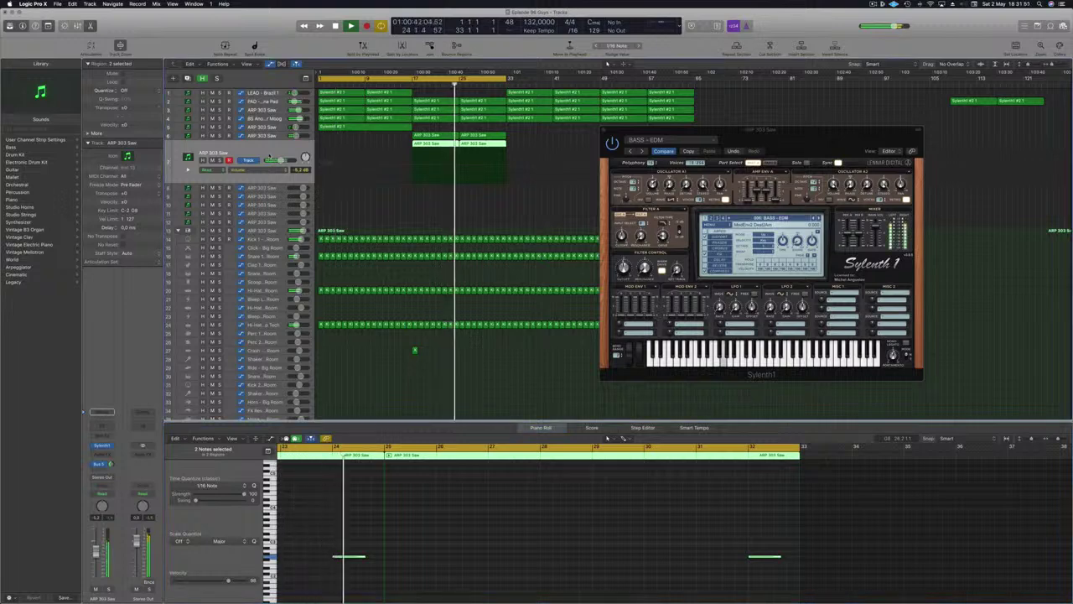
{"action": "left_click", "coordinate": [819, 218]}
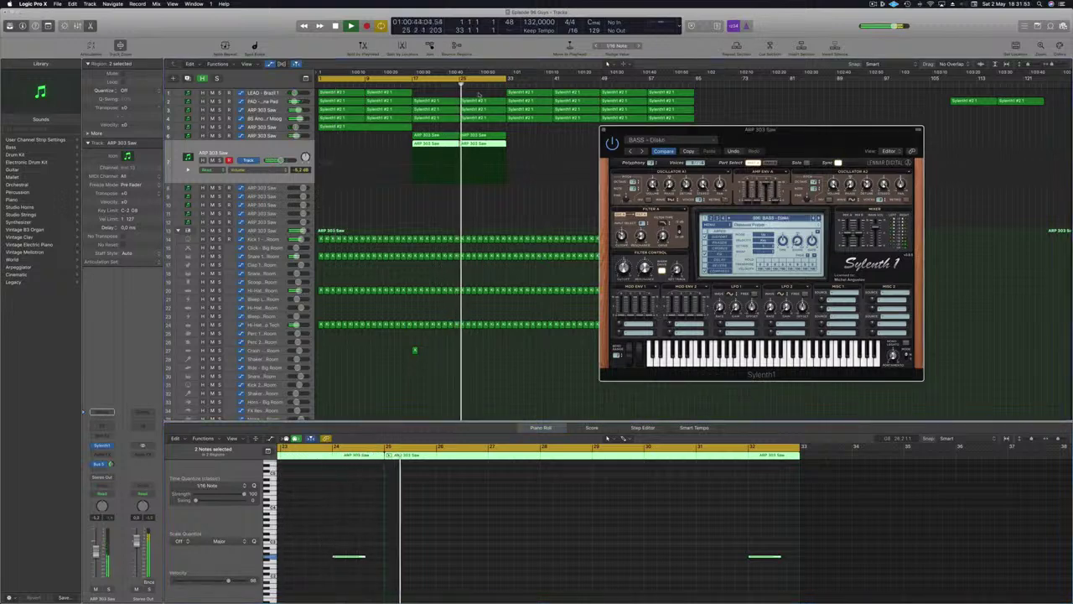
- Step track 7's Sylenth1 forward to the BASS - Bull$hit preset, auditioning it from around bars 31, 23 and 16
{"action": "left_click", "coordinate": [819, 218]}
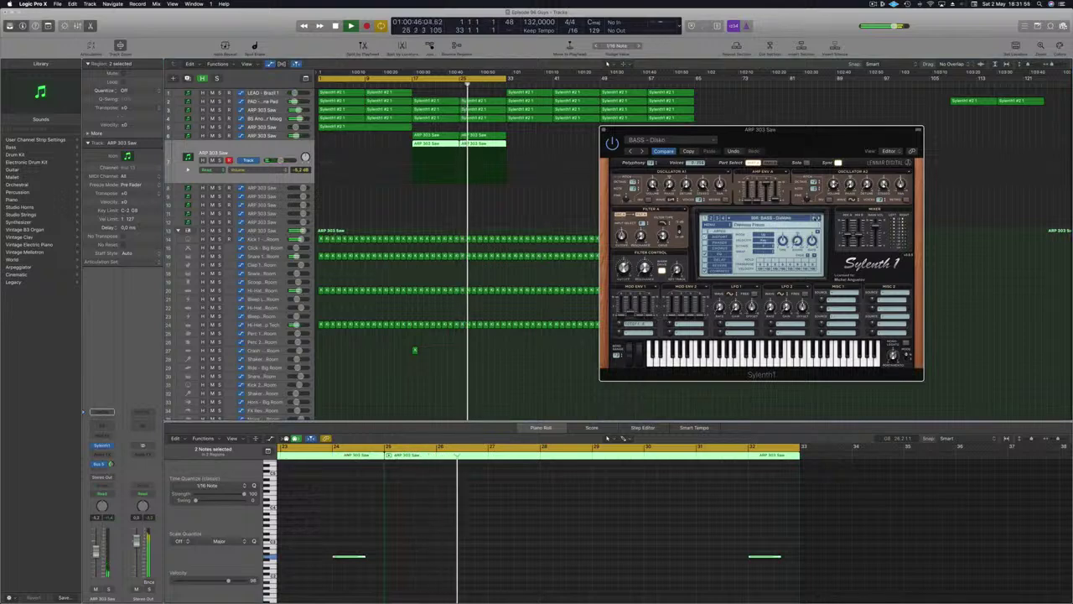
{"action": "left_click", "coordinate": [494, 86]}
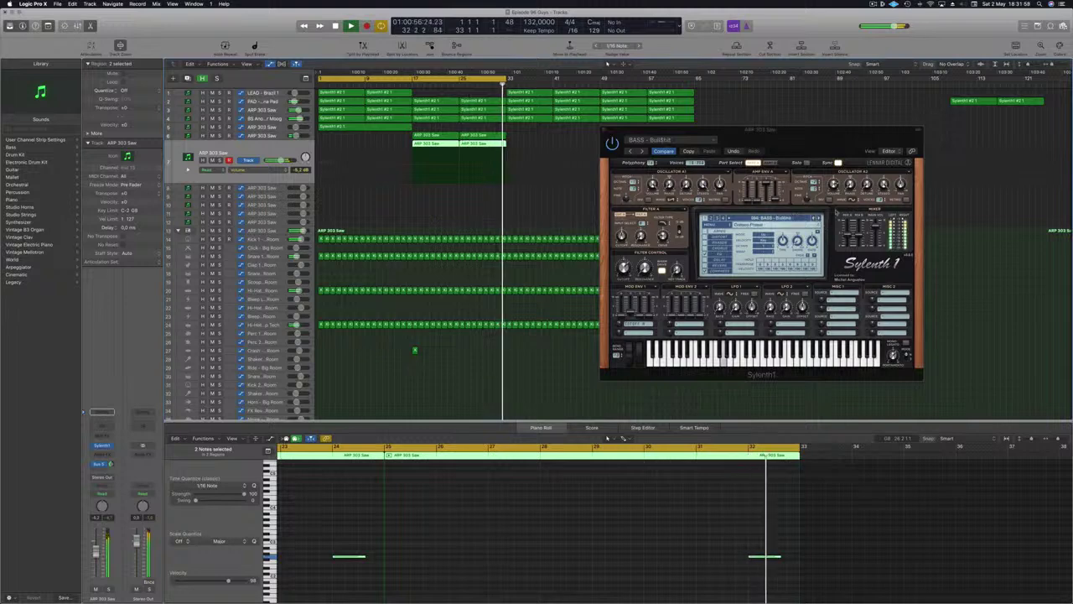
{"action": "key", "text": "Return"}
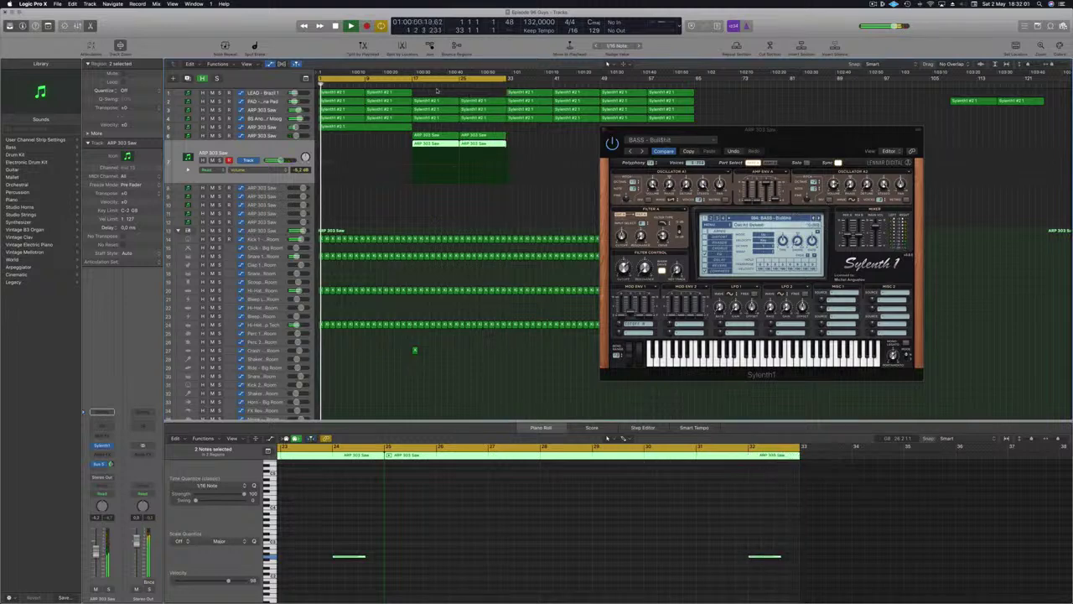
{"action": "left_click", "coordinate": [446, 85]}
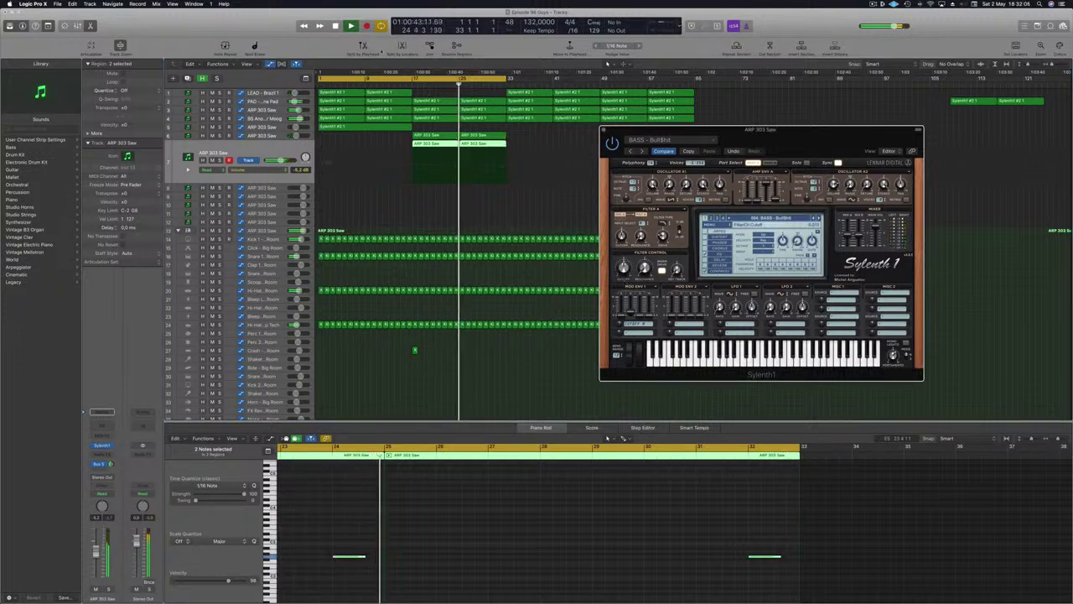
{"action": "left_click", "coordinate": [406, 84]}
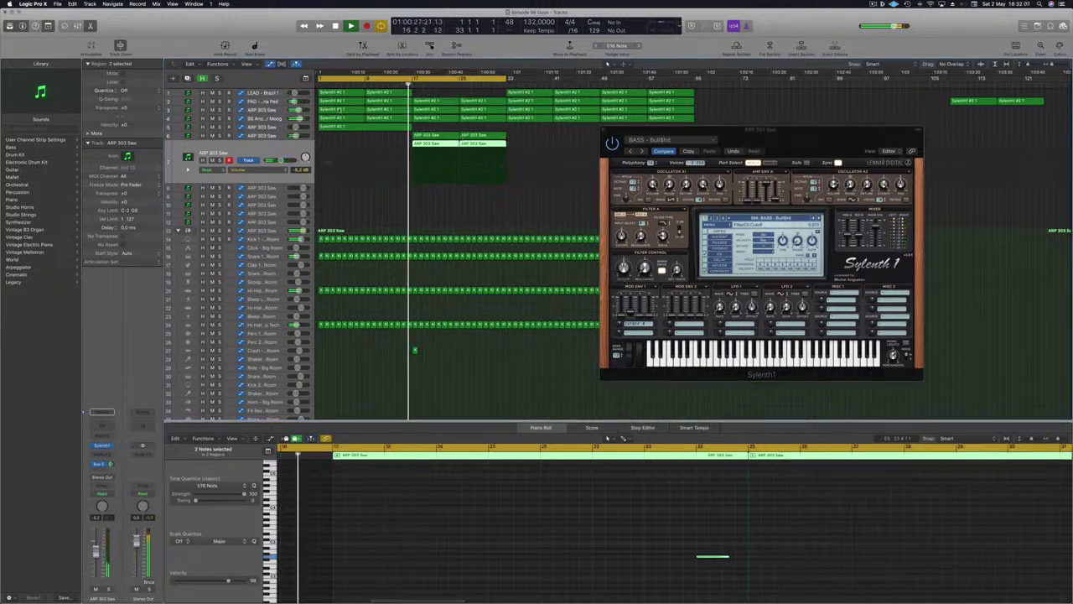
- Extend the pad track's cutoff automation with a rise up to bar 33 and move the Sylenth1 window clear of the regions
{"action": "left_click", "coordinate": [352, 102]}
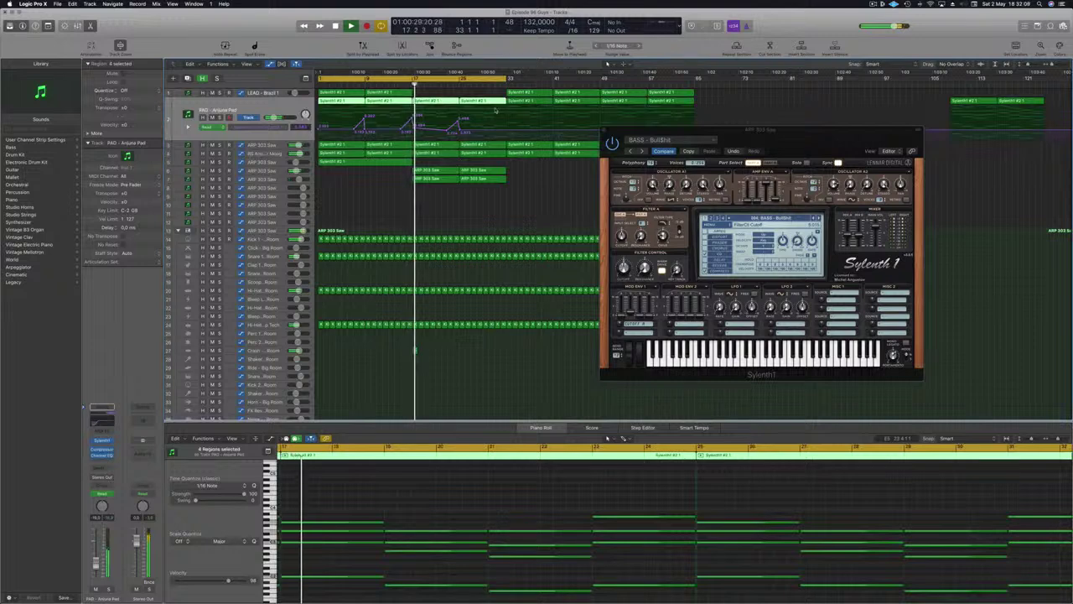
{"action": "left_click_drag", "start_coordinate": [475, 112], "coordinate": [505, 129]}
{"action": "left_click_drag", "start_coordinate": [626, 130], "coordinate": [734, 150]}
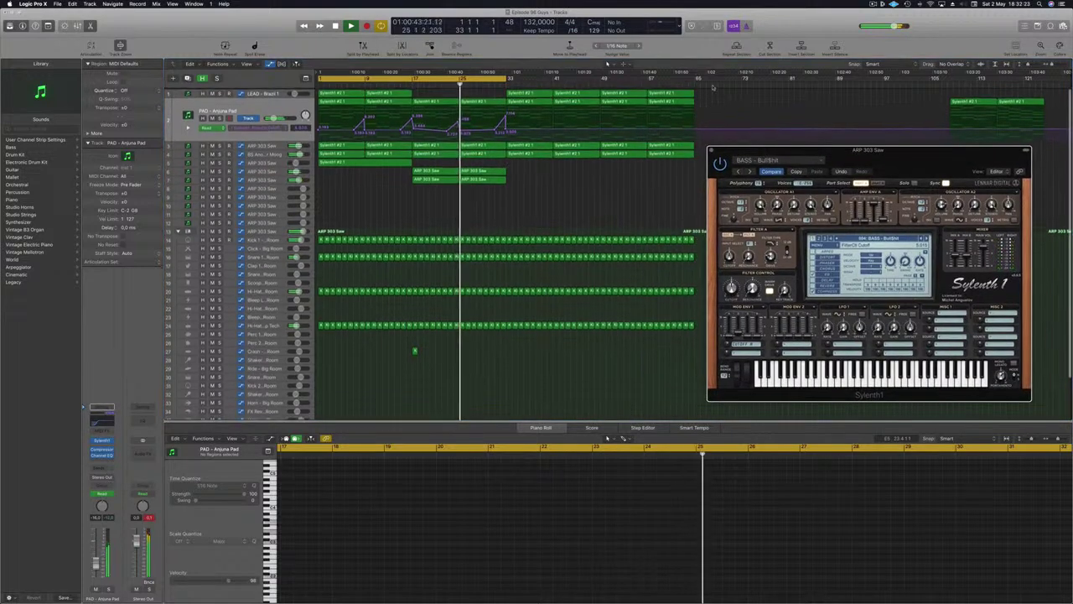
- Select track 3 (ARP 303 Saw) and briefly solo it during playback
{"action": "scroll", "coordinate": [712, 87], "scroll_direction": "down", "scroll_amount": 1}
{"action": "left_click", "coordinate": [321, 170]}
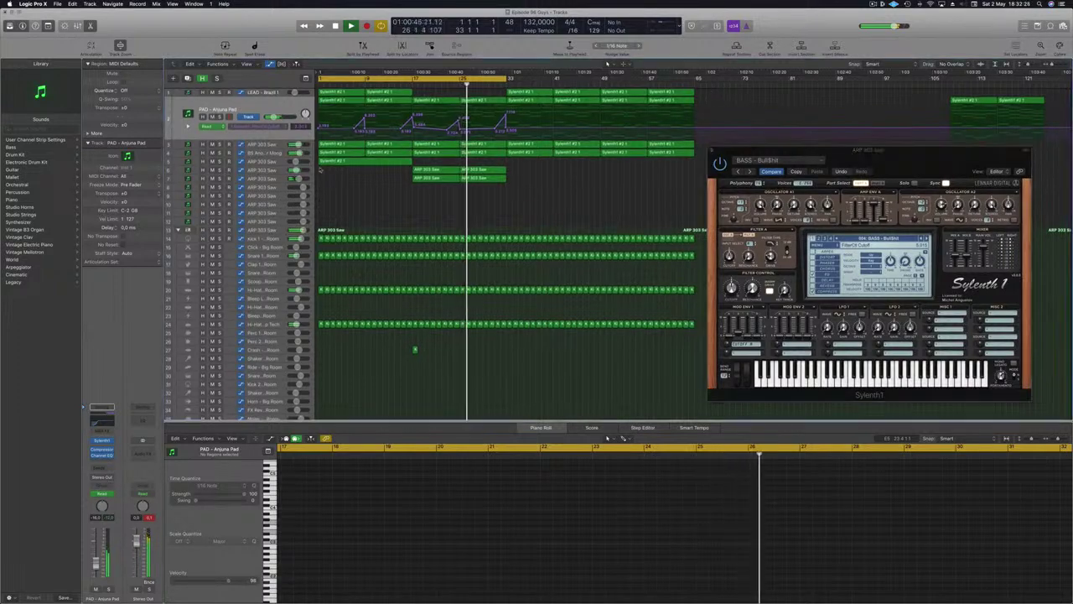
{"action": "left_click", "coordinate": [271, 144]}
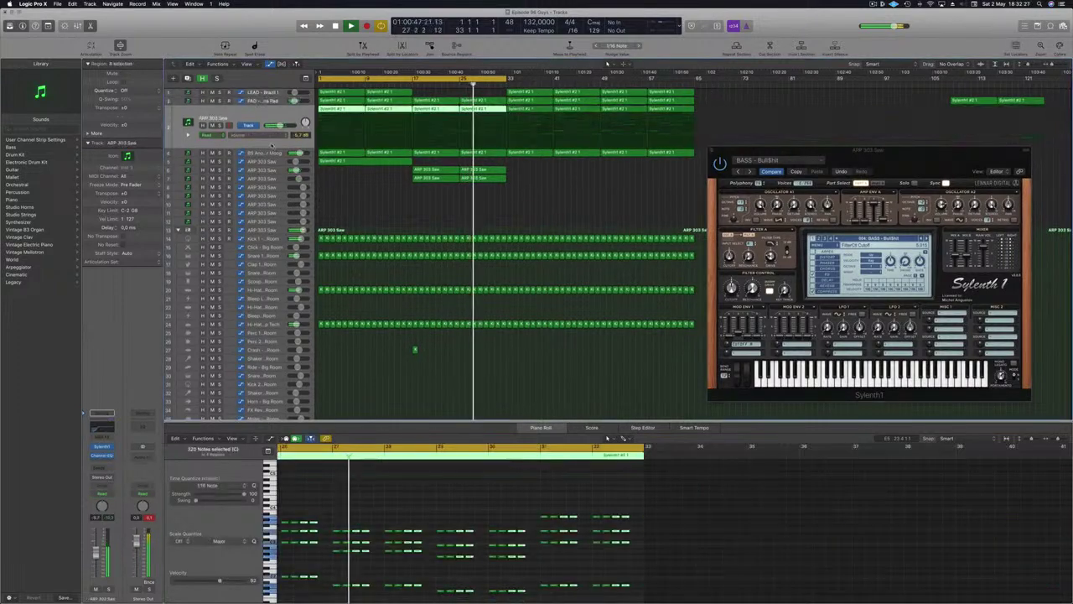
{"action": "left_click", "coordinate": [219, 126]}
{"action": "left_click", "coordinate": [219, 126]}
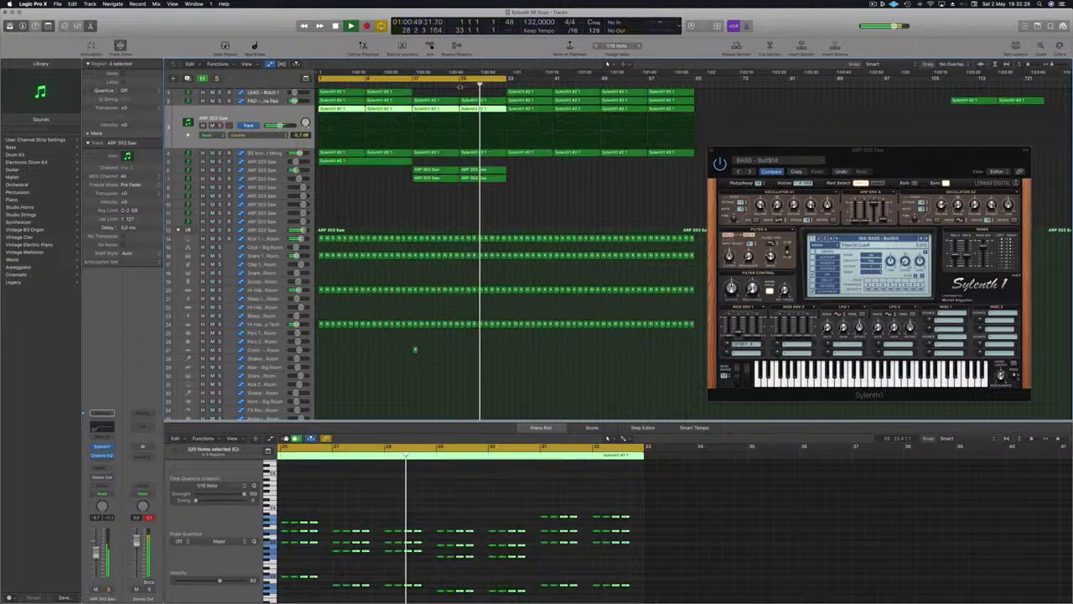
- Delete the lead and pad regions from bar 33 onward and extend the cycle range to bar 49
{"action": "scroll", "coordinate": [677, 104], "scroll_direction": "up", "scroll_amount": 1}
{"action": "left_click_drag", "start_coordinate": [707, 95], "coordinate": [529, 102]}
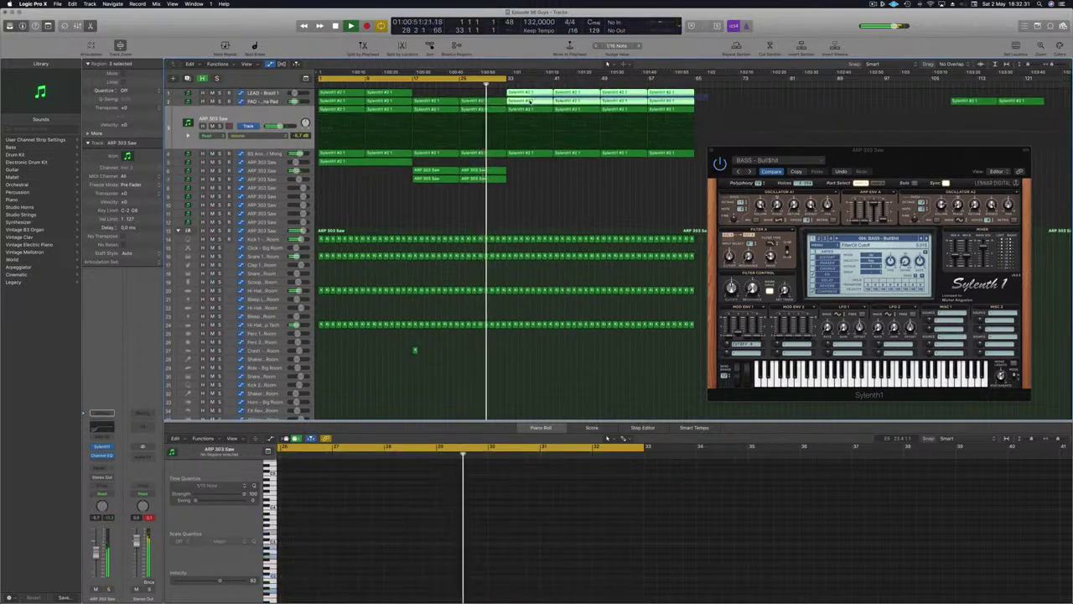
{"action": "key", "text": "Delete"}
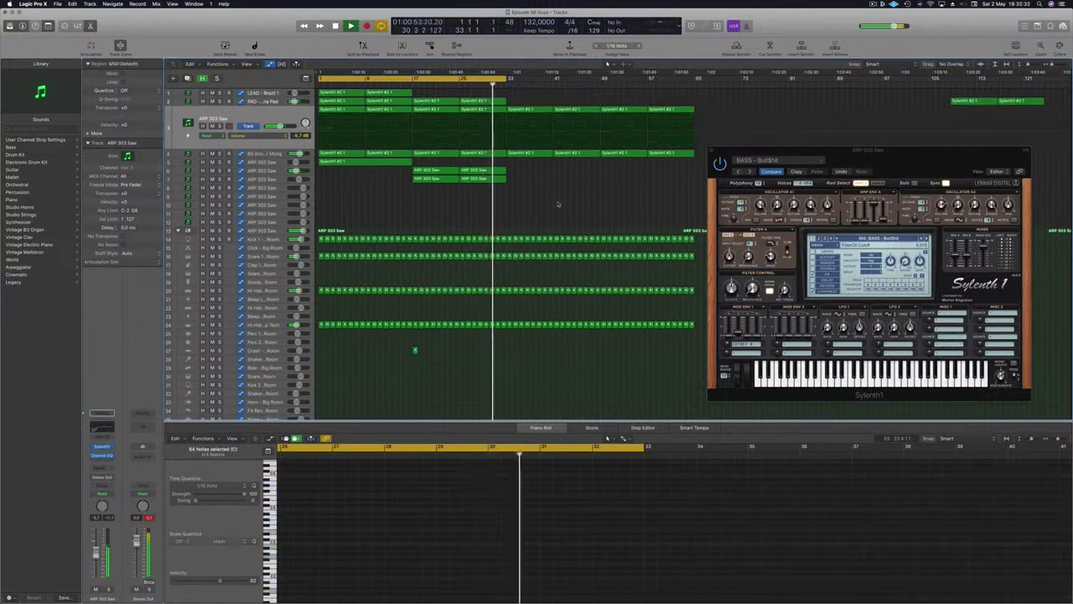
{"action": "left_click_drag", "start_coordinate": [509, 82], "coordinate": [604, 81]}
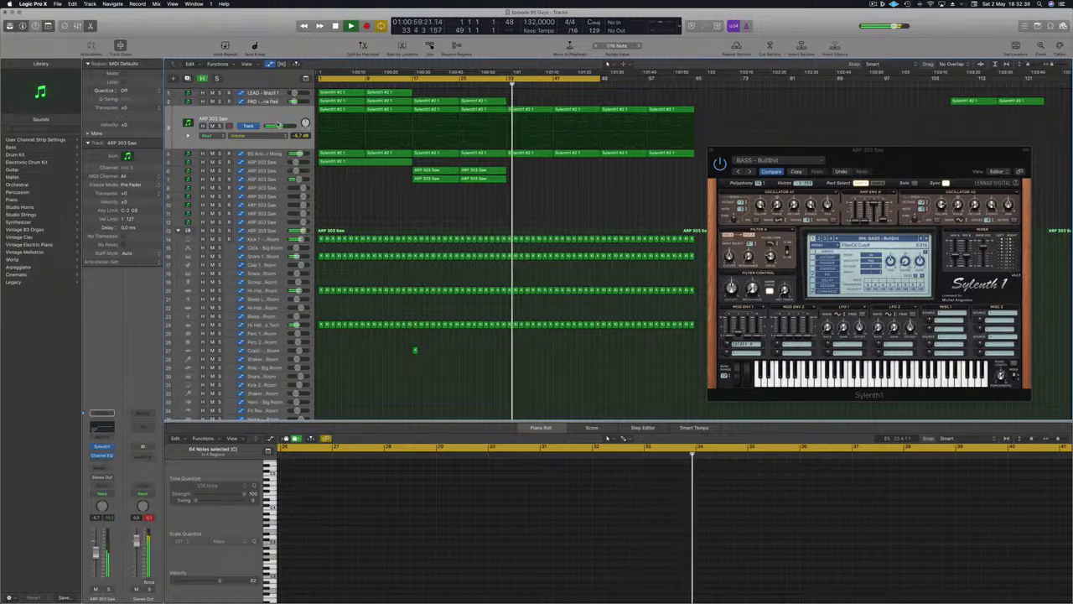
- Set track 3's automation to Touch, bring up its Sylenth1 filter cutoff lane and add points near bars 41 and 25
{"action": "left_click", "coordinate": [279, 120]}
{"action": "left_click", "coordinate": [480, 204]}
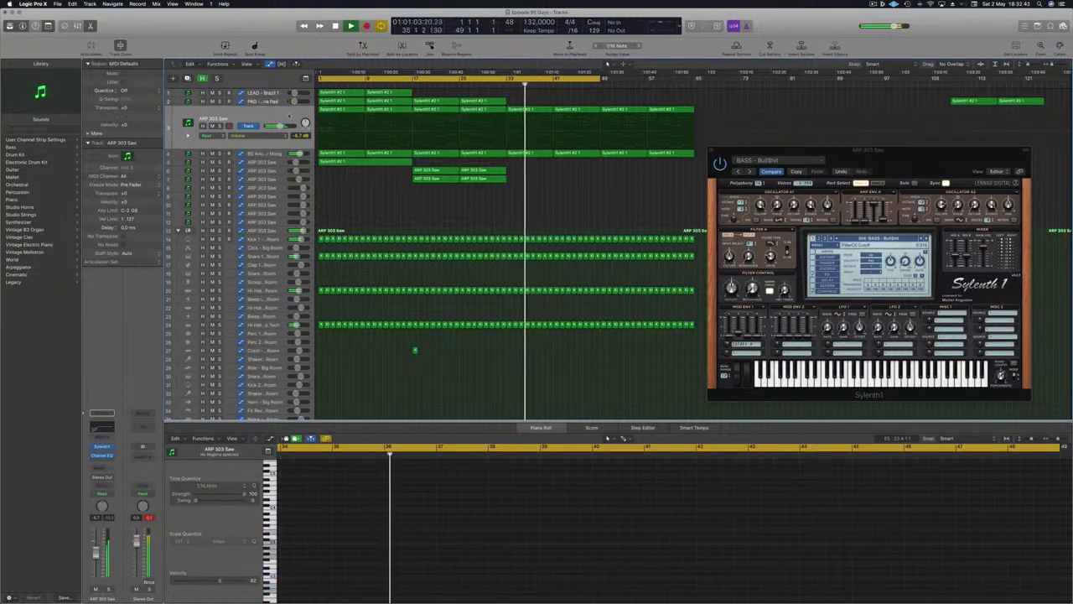
{"action": "left_click", "coordinate": [289, 116]}
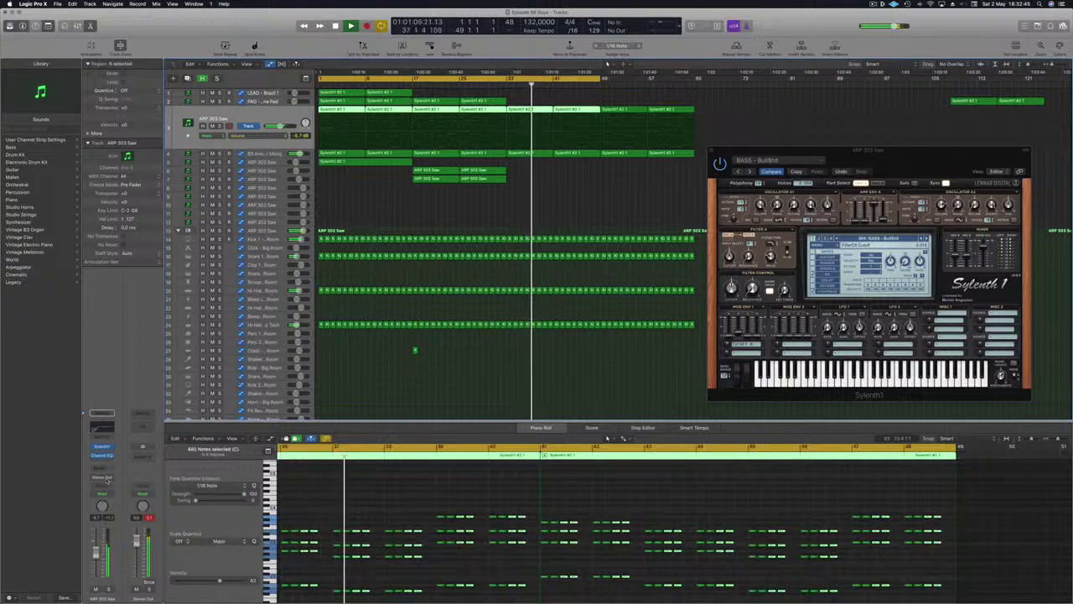
{"action": "left_click", "coordinate": [105, 494]}
{"action": "left_click", "coordinate": [132, 427]}
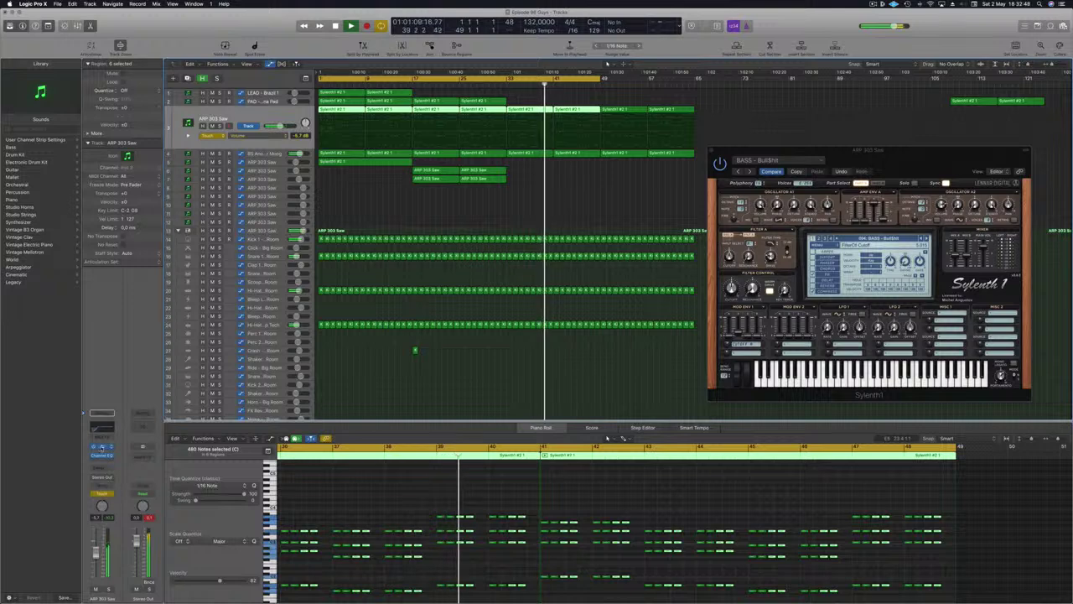
{"action": "left_click", "coordinate": [101, 450]}
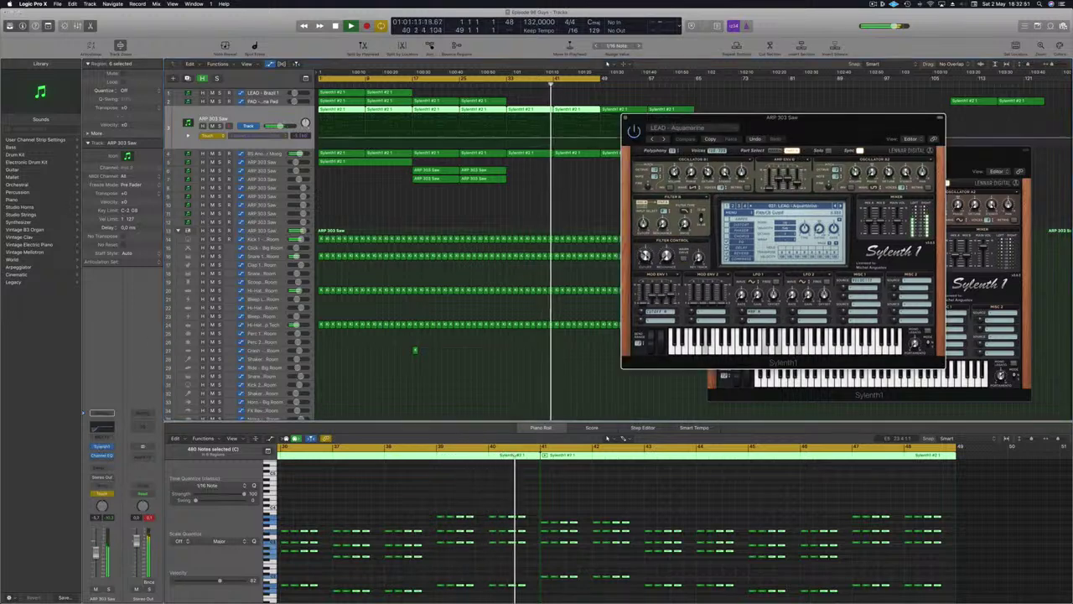
{"action": "left_click", "coordinate": [552, 136]}
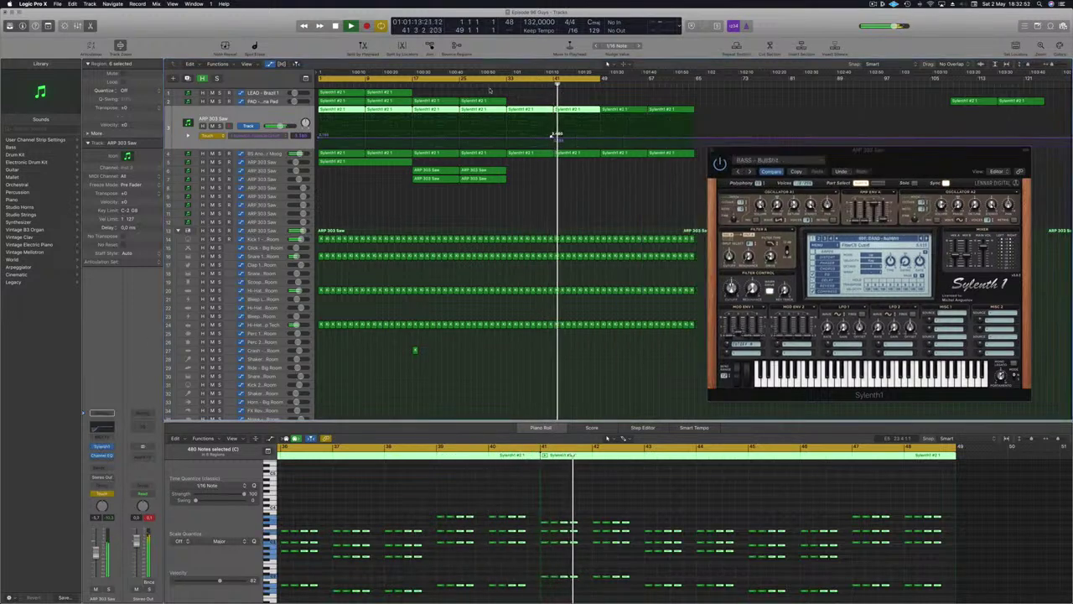
{"action": "left_click", "coordinate": [454, 85]}
{"action": "left_click", "coordinate": [459, 138]}
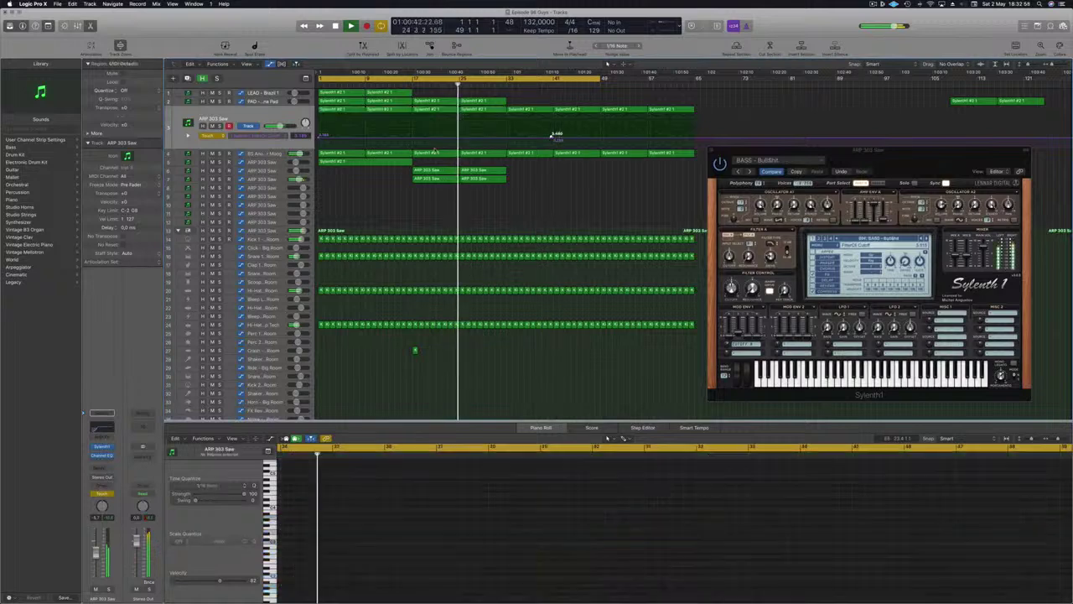
- Lower track 7's volume to about -11.8 dB during playback and select the Moog bass track
{"action": "left_click", "coordinate": [271, 180]}
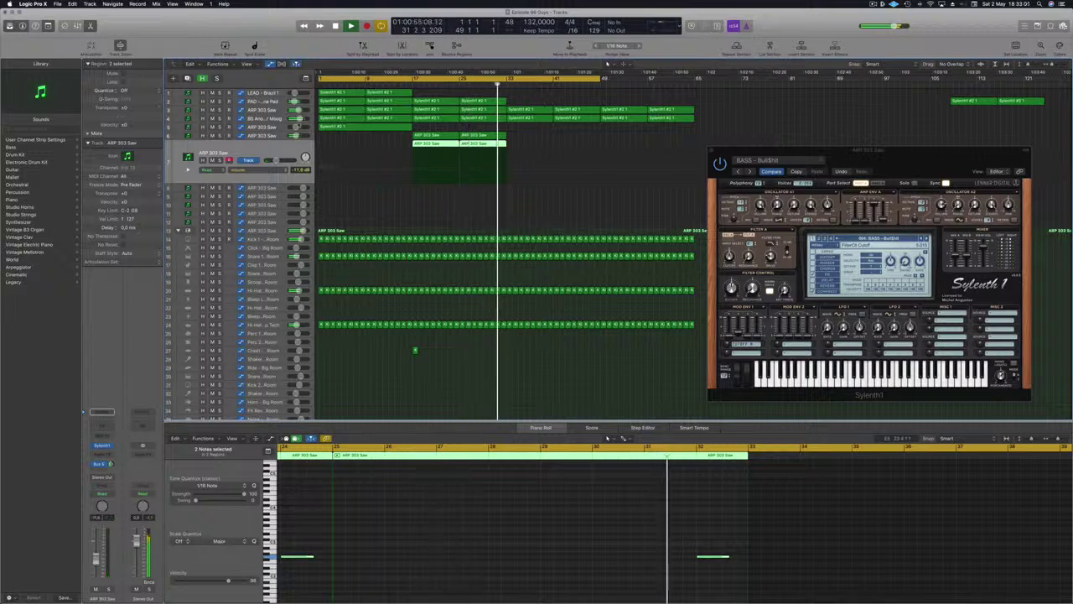
{"action": "left_click", "coordinate": [276, 118]}
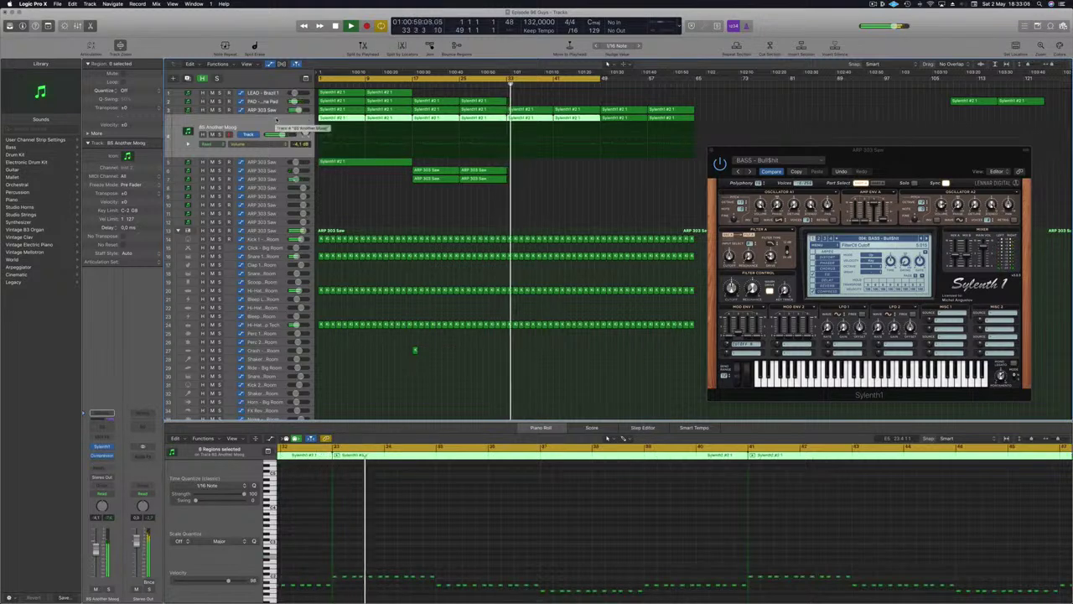
- Shape track 3's cutoff automation to dip at bar 33 and rise through bar 41 to bar 49
{"action": "left_click", "coordinate": [473, 111]}
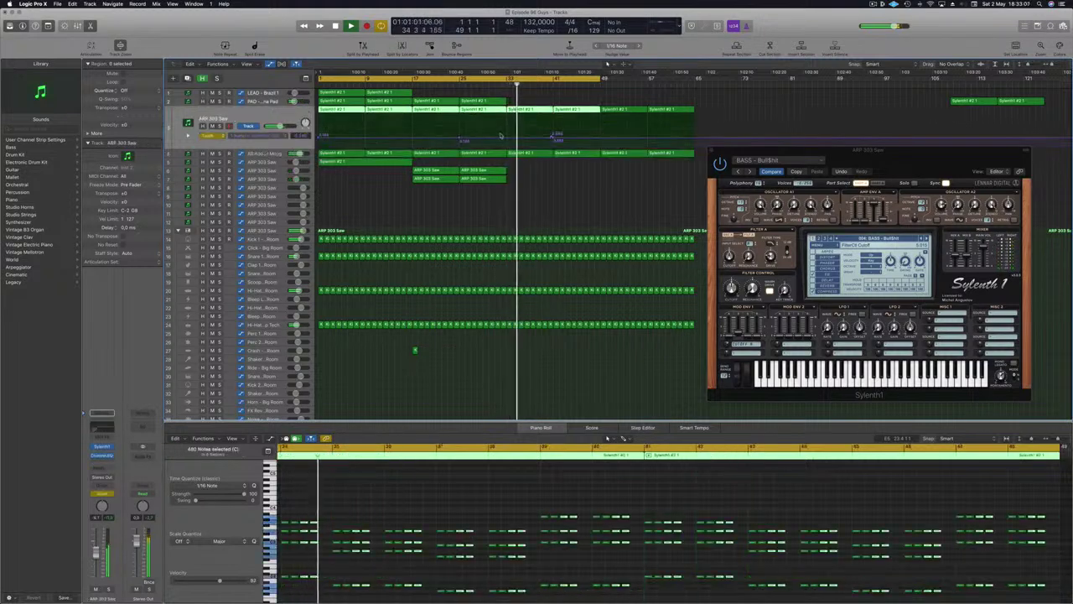
{"action": "left_click", "coordinate": [506, 137]}
{"action": "left_click_drag", "start_coordinate": [507, 138], "coordinate": [599, 127]}
{"action": "left_click", "coordinate": [599, 136]}
{"action": "left_click", "coordinate": [286, 123]}
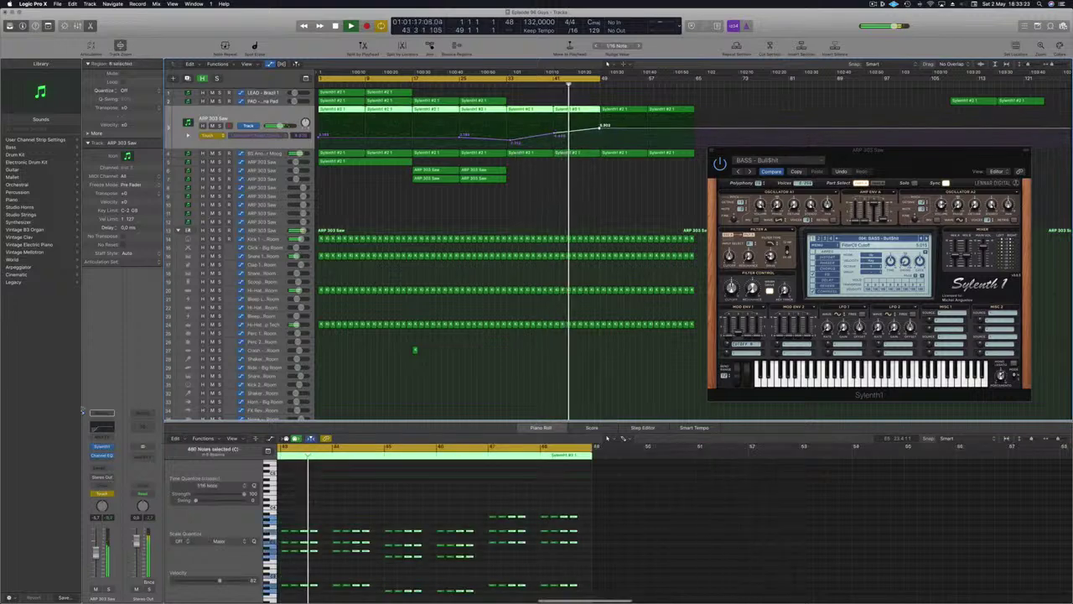
- Add a send to Bus 5 on track 3 and move its level during playback to write send automation
{"action": "left_click", "coordinate": [101, 467]}
{"action": "mouse_move", "coordinate": [105, 481]}
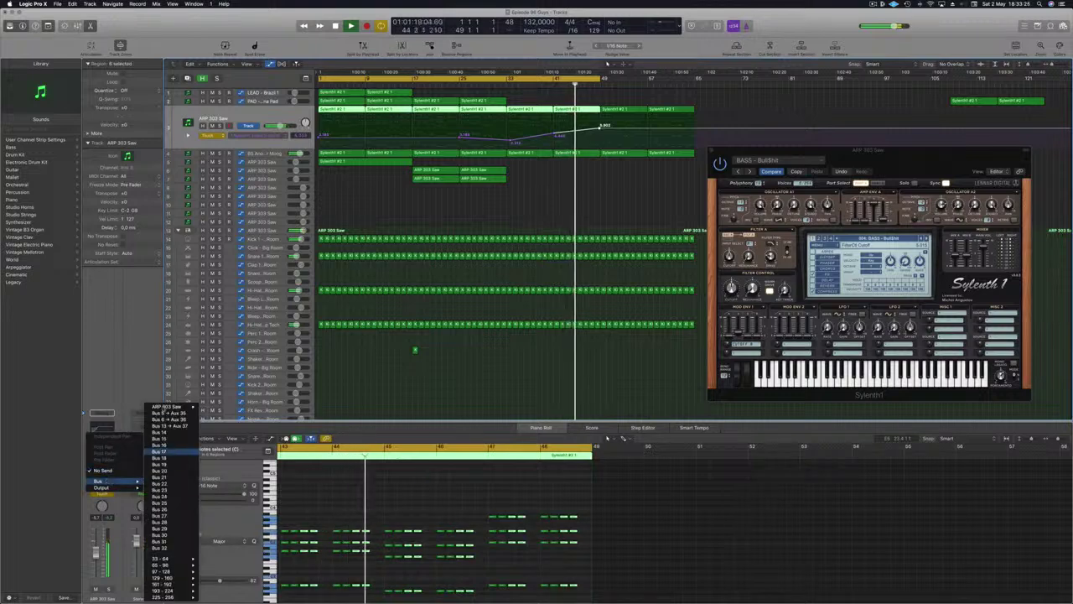
{"action": "left_click", "coordinate": [167, 413]}
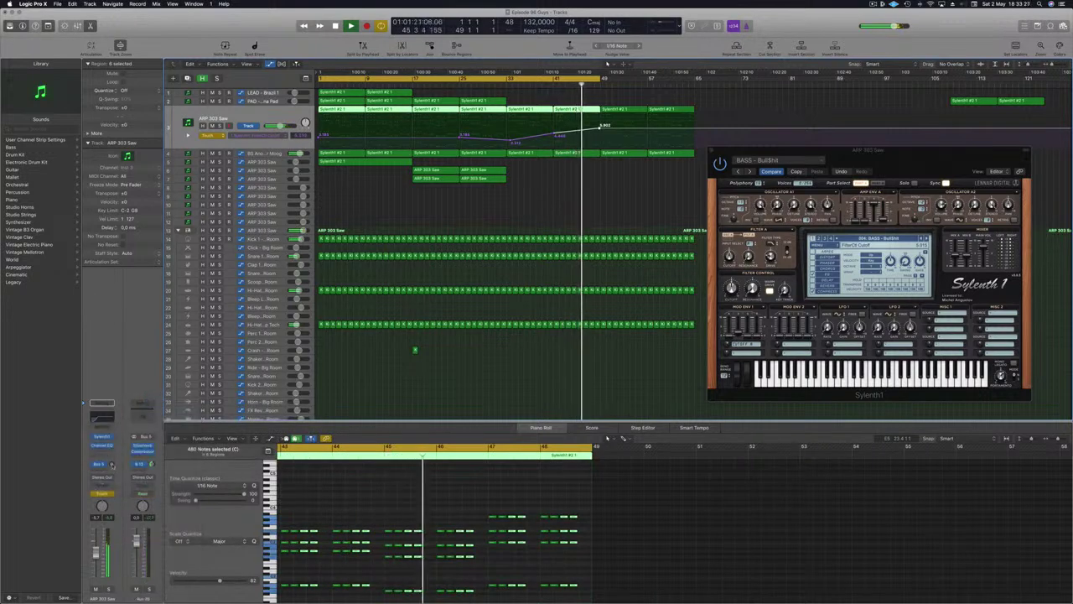
{"action": "mouse_move", "coordinate": [112, 465]}
{"action": "left_mouse_down"}
{"action": "mouse_move", "coordinate": [117, 442]}
{"action": "mouse_move", "coordinate": [114, 466]}
{"action": "left_mouse_up"}
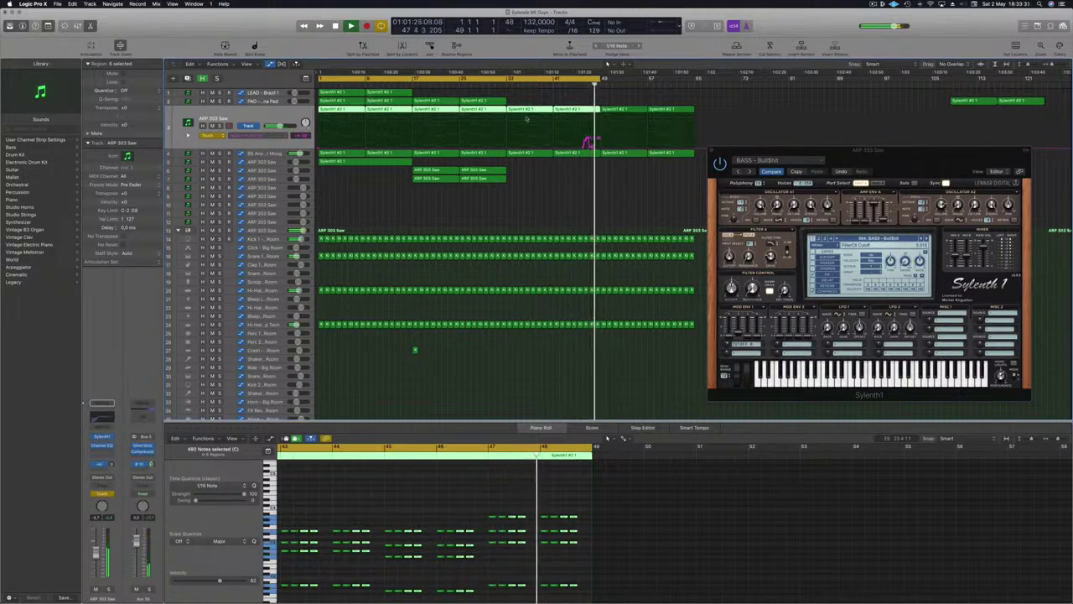
- Clear the recorded send automation before bar 49 and set track 3's automation mode to Read
{"action": "left_click", "coordinate": [589, 143]}
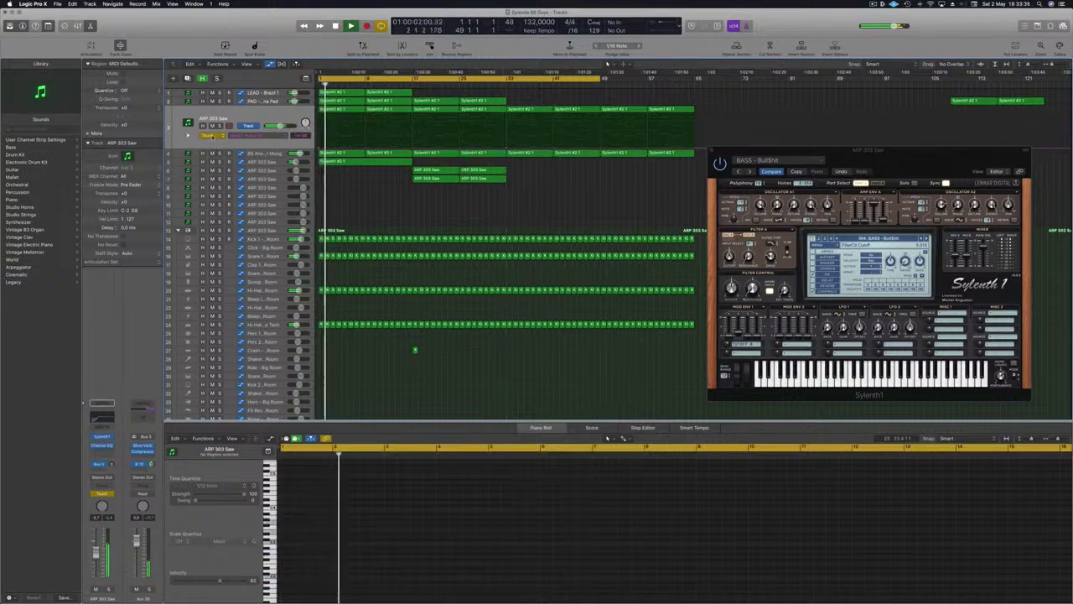
{"action": "left_click", "coordinate": [210, 135]}
{"action": "left_click", "coordinate": [207, 127]}
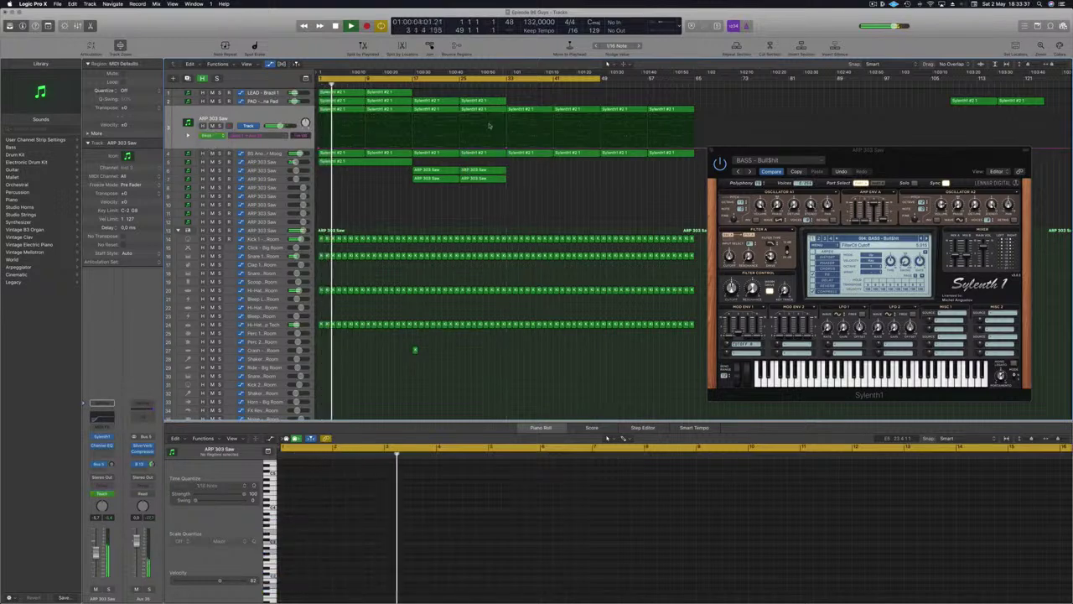
- Draw a Bus 5 send level rise on track 3 from bar 33 to bar 41 while playing from around bar 32
{"action": "left_click", "coordinate": [502, 83]}
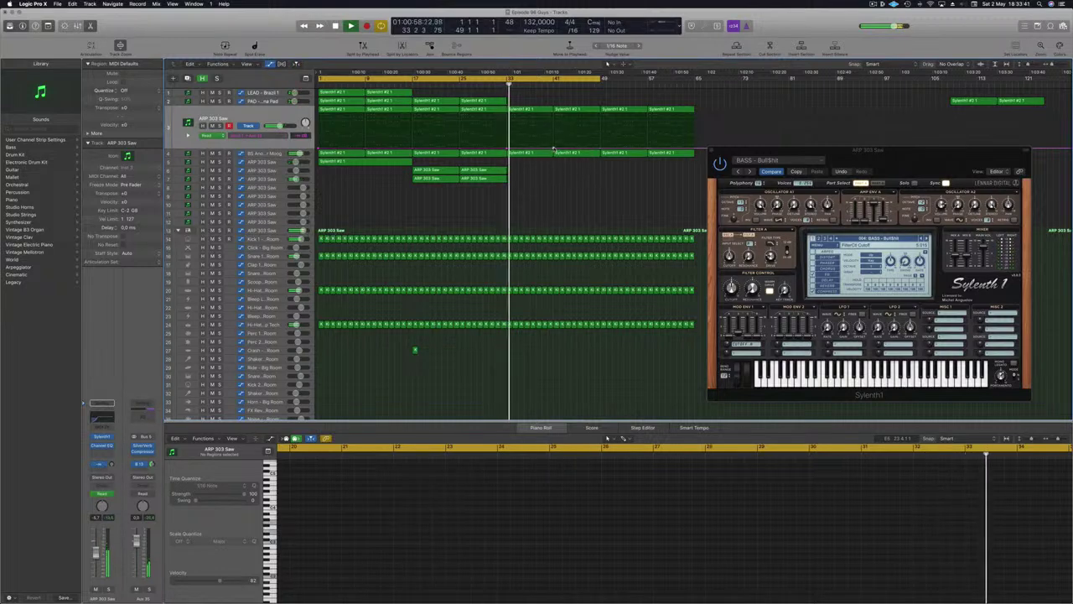
{"action": "left_click_drag", "start_coordinate": [553, 149], "coordinate": [553, 138]}
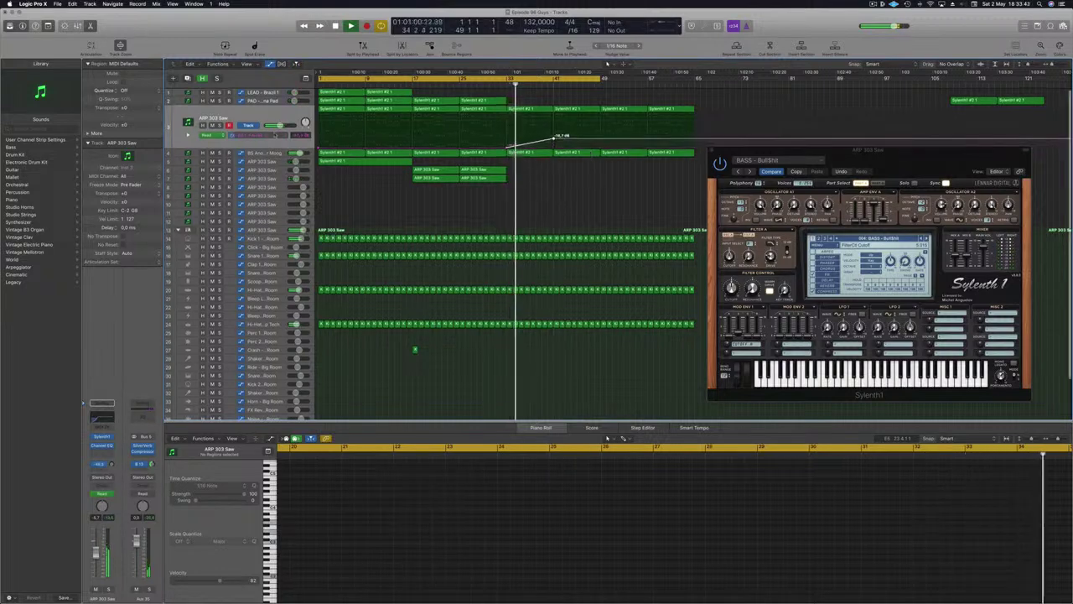
{"action": "left_click", "coordinate": [275, 135]}
{"action": "left_click", "coordinate": [250, 144]}
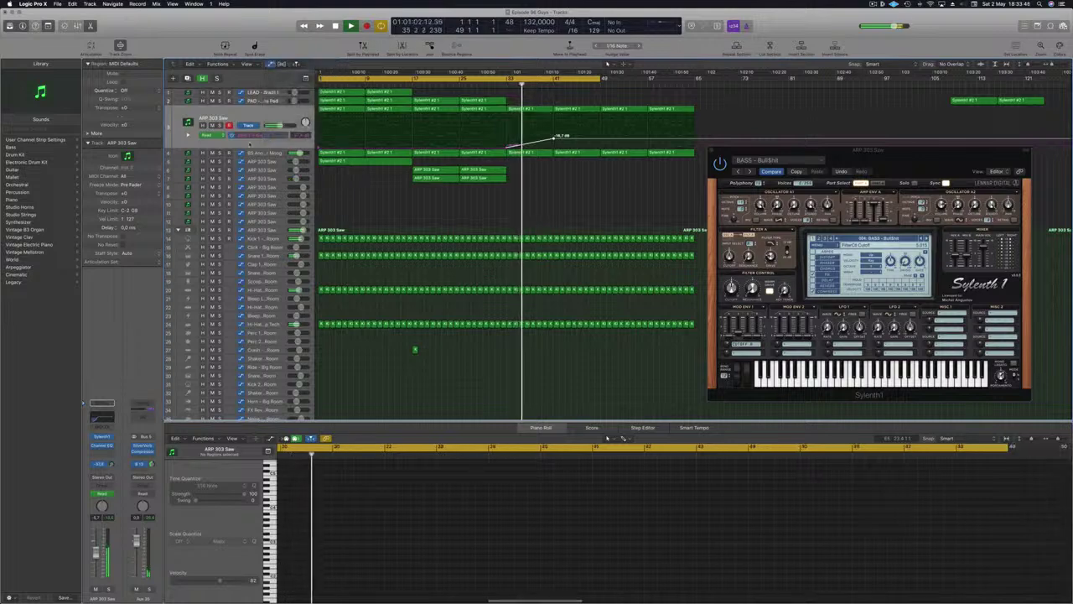
- Show track 3's cutoff and Bus 5 send automation lanes together and raise the send slightly at a new point at bar 49
{"action": "left_click", "coordinate": [266, 154]}
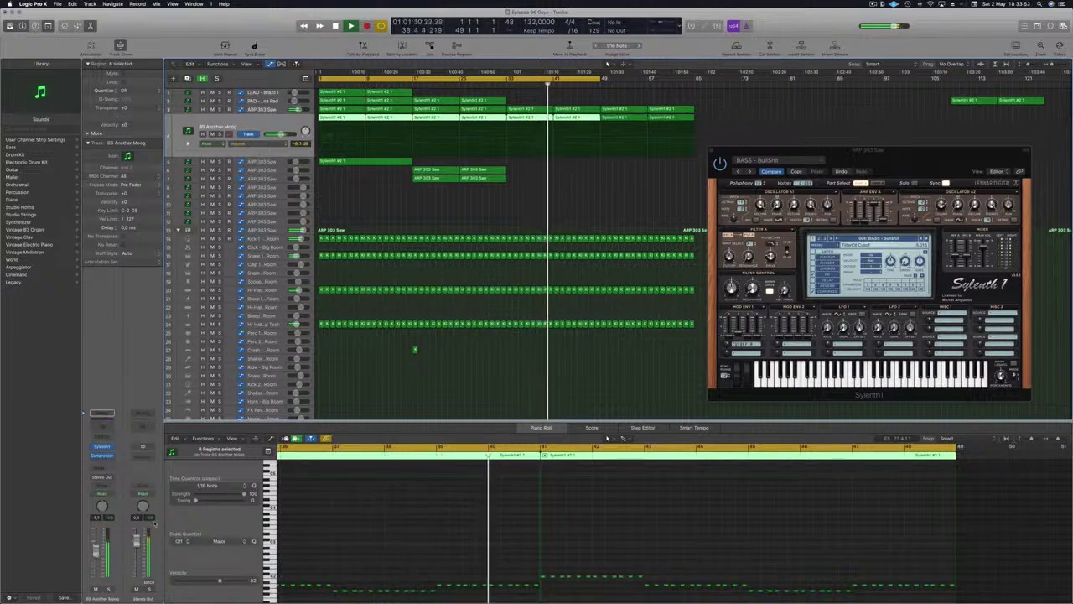
{"action": "left_click", "coordinate": [509, 109]}
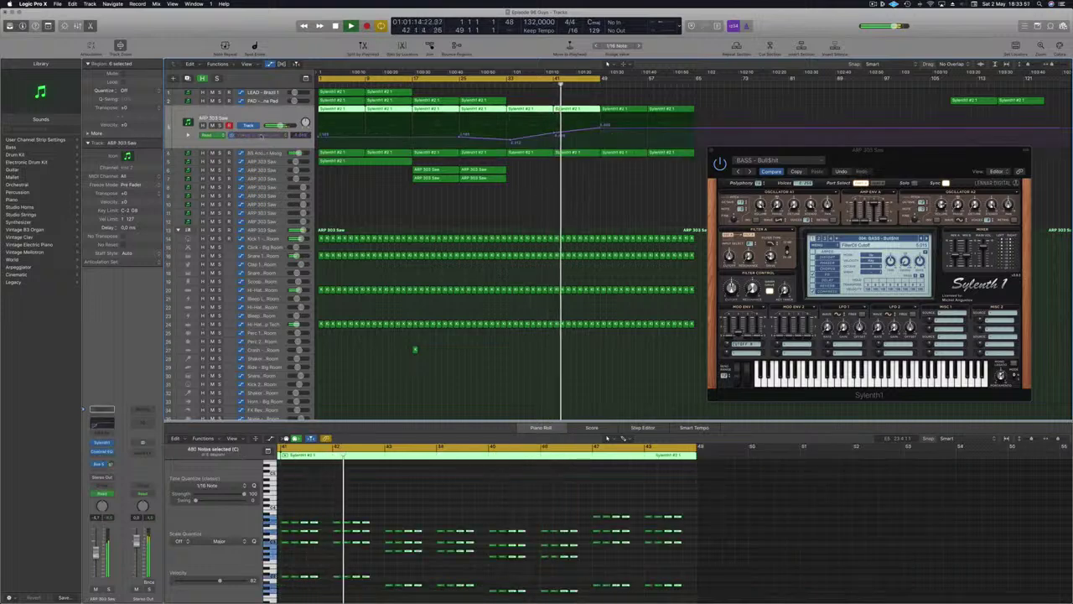
{"action": "left_click", "coordinate": [187, 135]}
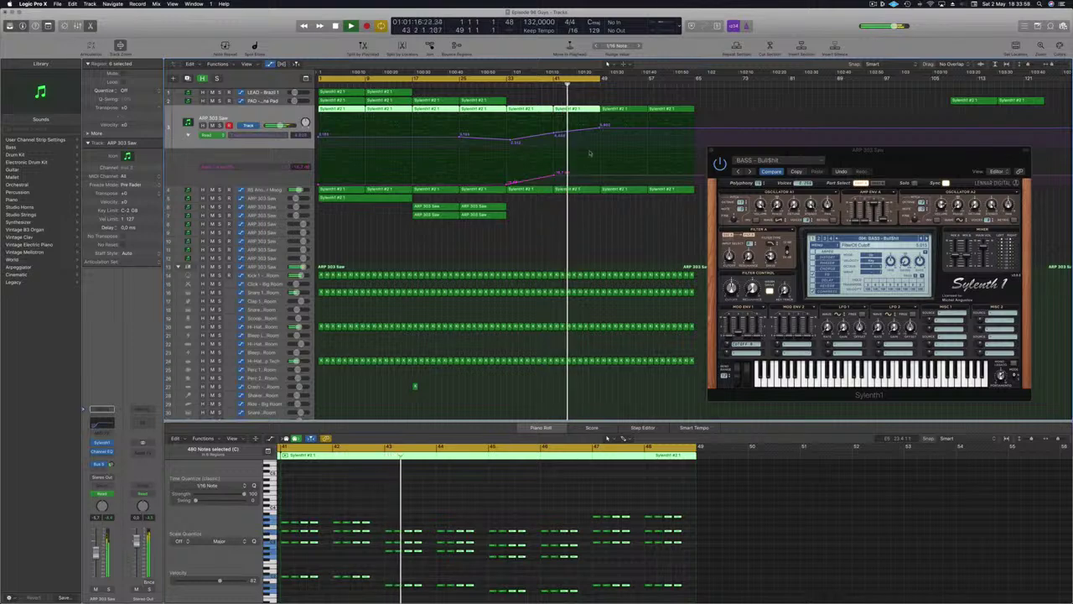
{"action": "left_click", "coordinate": [598, 176]}
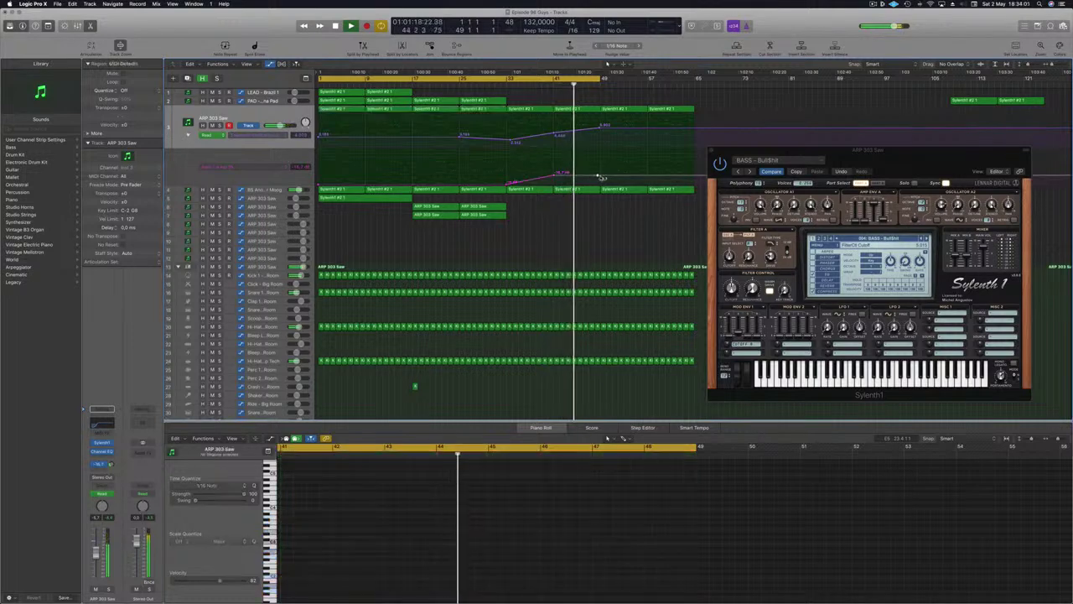
{"action": "left_click_drag", "start_coordinate": [599, 175], "coordinate": [600, 174]}
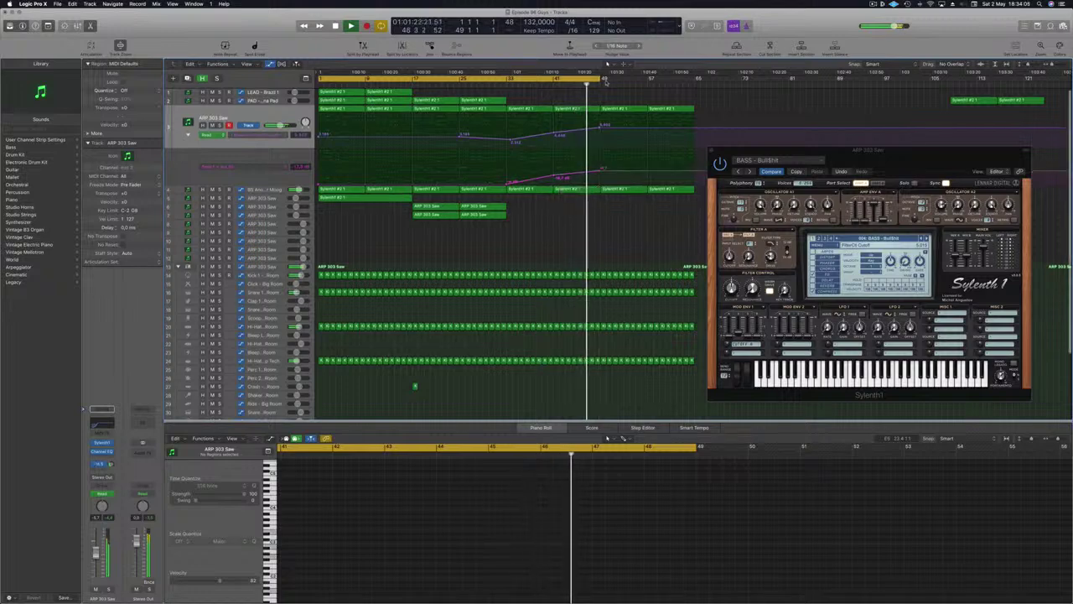
- Extend the cycle range to bar 65 and copy track 5's opening Sylenth1 region to bar 49
{"action": "left_click_drag", "start_coordinate": [604, 78], "coordinate": [698, 86]}
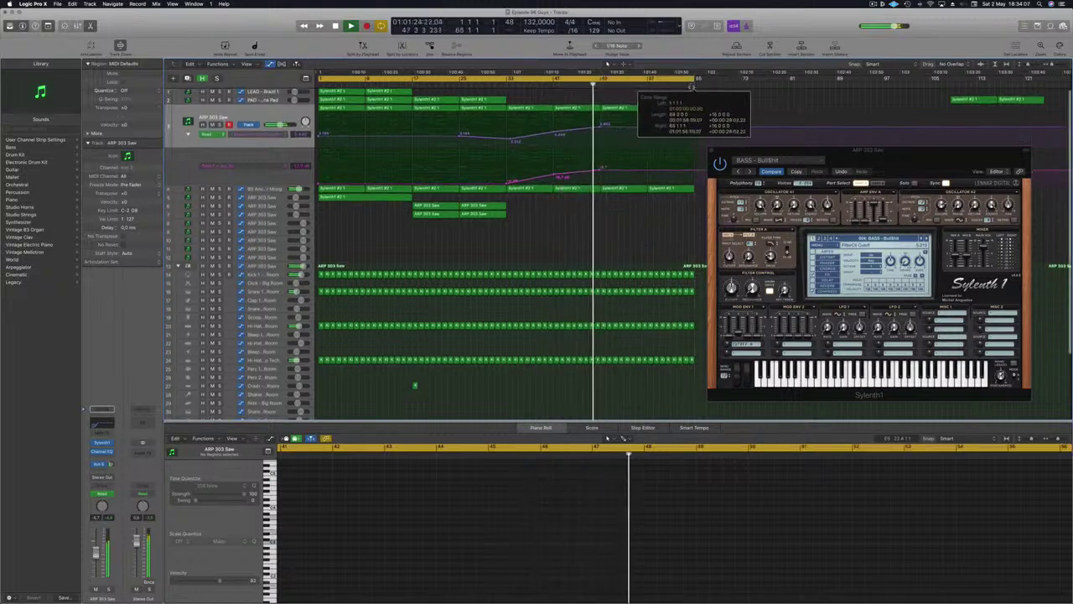
{"action": "left_click_drag", "start_coordinate": [831, 159], "coordinate": [1035, 162]}
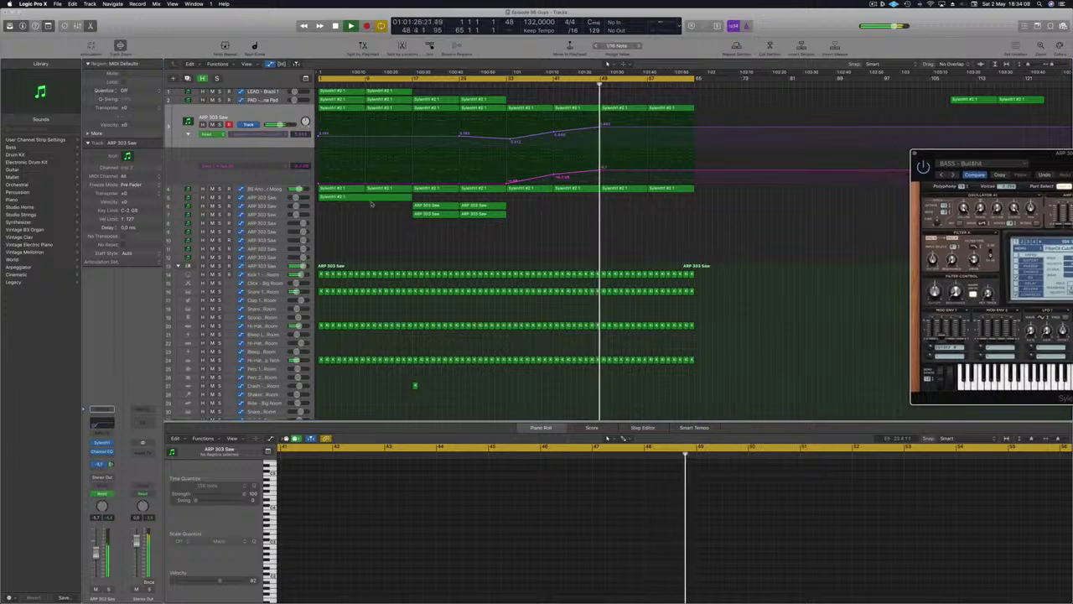
{"action": "left_click_drag", "start_coordinate": [372, 203], "coordinate": [647, 203]}
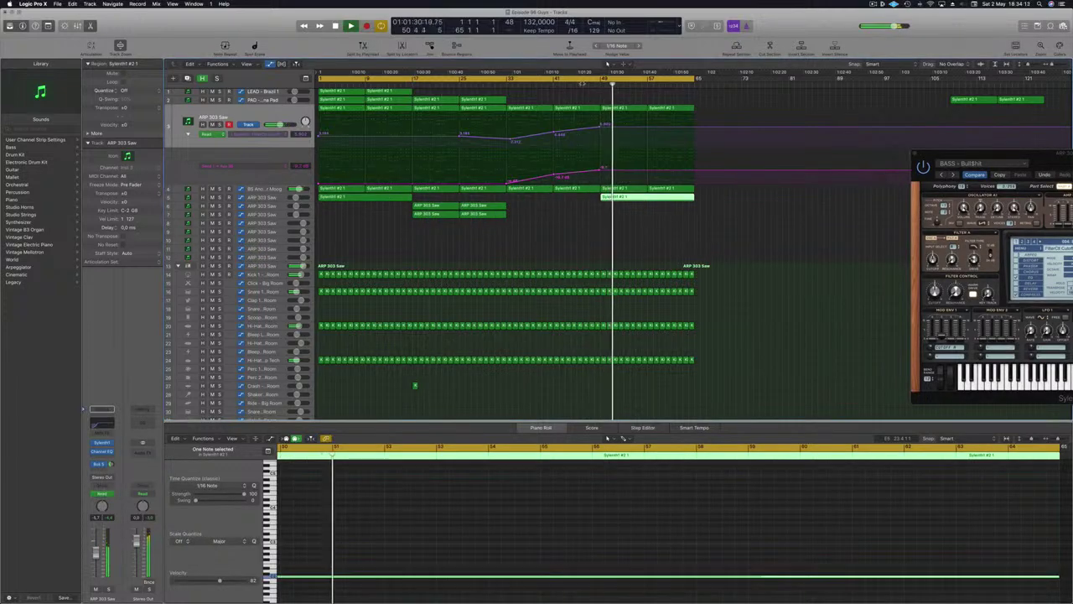
- Add points at bar 65 on track 3 so the cutoff and Bus 5 send automation keep rising gently from bar 49
{"action": "left_click_drag", "start_coordinate": [694, 128], "coordinate": [694, 124]}
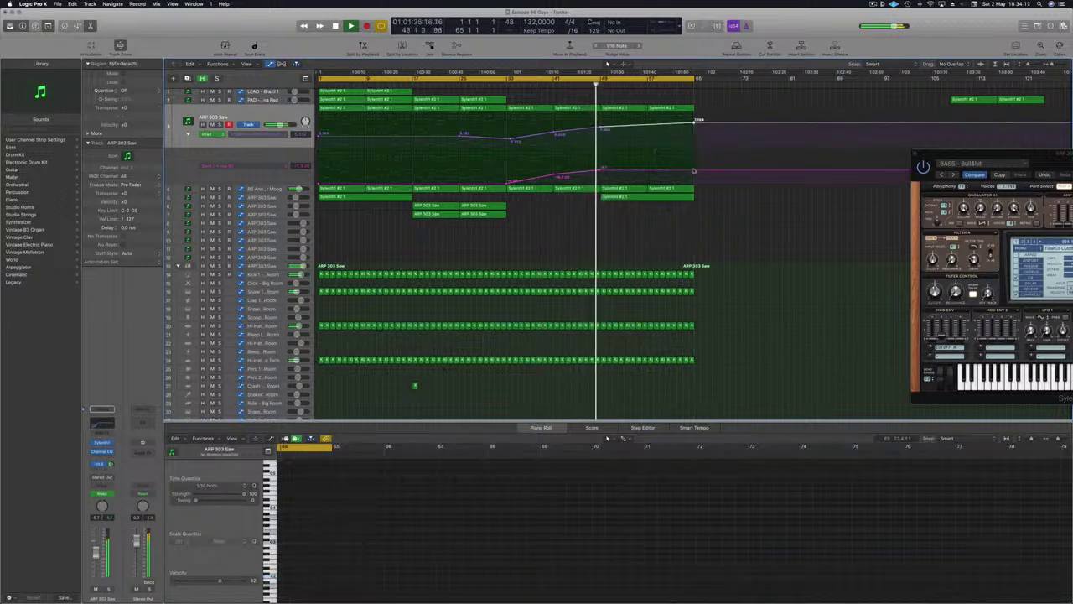
{"action": "left_click_drag", "start_coordinate": [694, 171], "coordinate": [694, 165]}
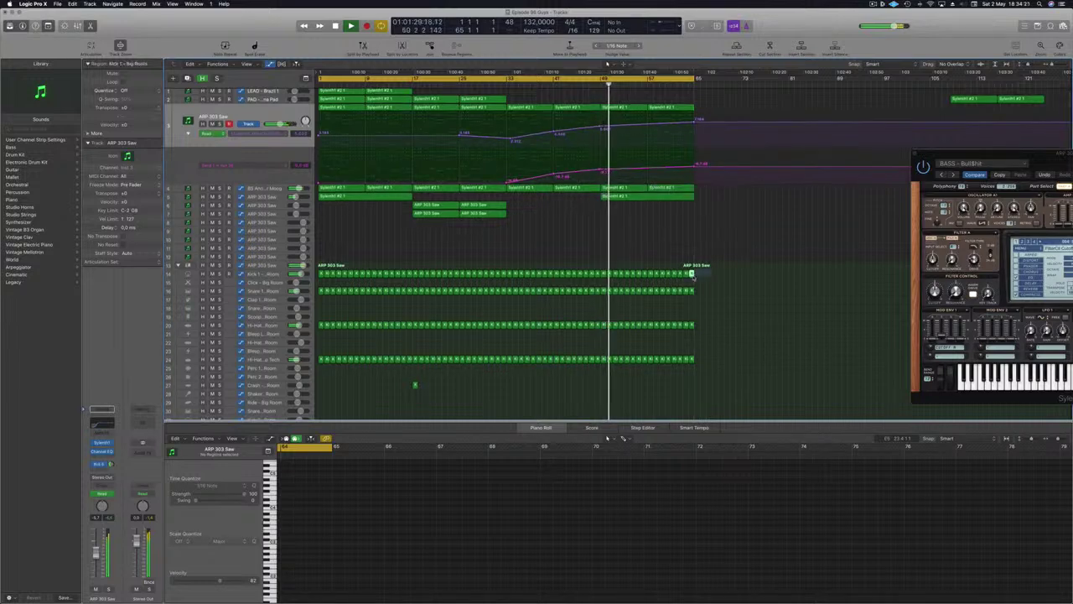
{"action": "left_click_drag", "start_coordinate": [693, 276], "coordinate": [691, 277]}
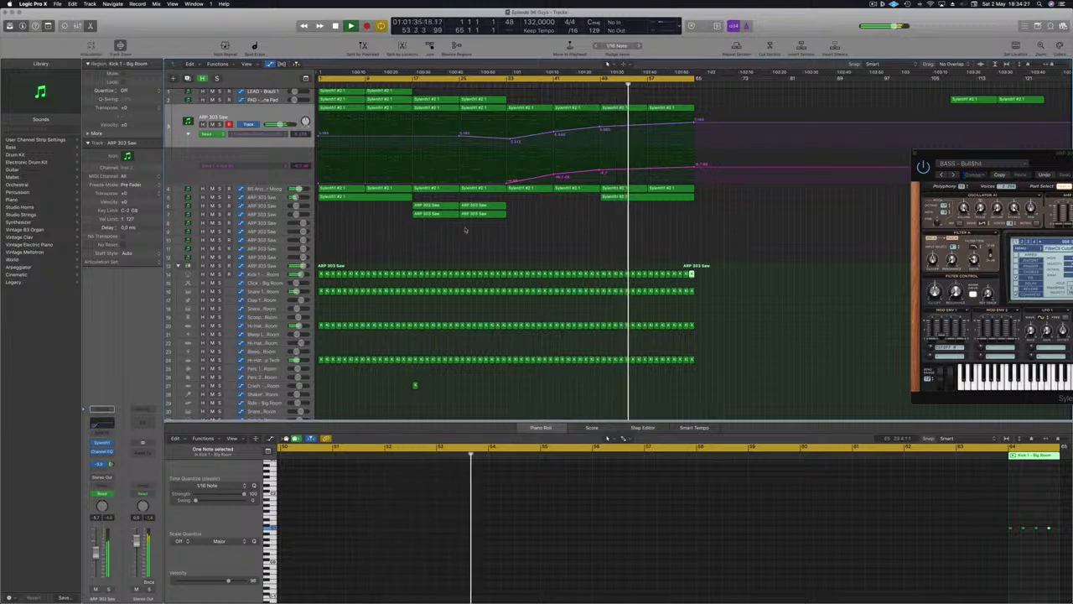
{"action": "left_click_drag", "start_coordinate": [694, 123], "coordinate": [695, 121]}
{"action": "scroll", "coordinate": [410, 102], "scroll_direction": "up", "scroll_amount": 1}
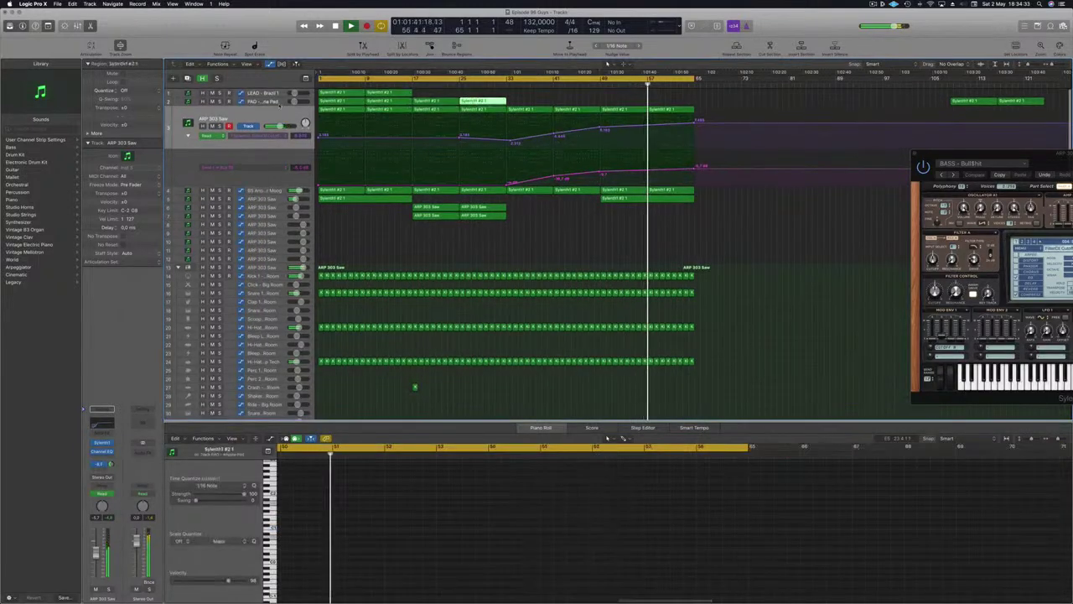
- Copy the two pad regions from bars 17 to 33, with their automation, to bar 49
{"action": "left_click", "coordinate": [266, 104]}
{"action": "left_click", "coordinate": [453, 101]}
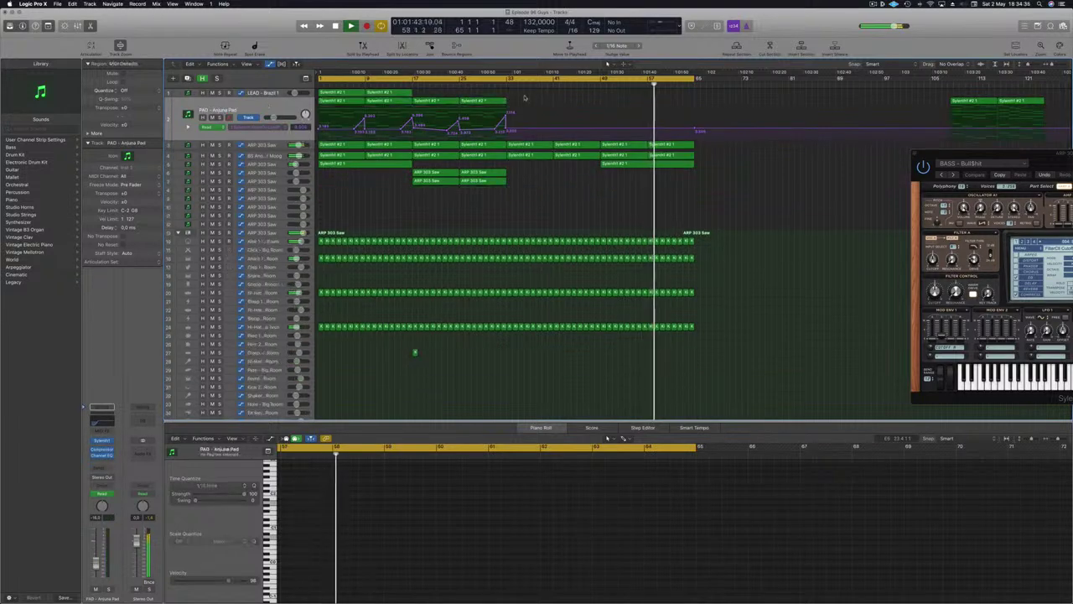
{"action": "left_click", "coordinate": [452, 102], "text": "shift"}
{"action": "left_click_drag", "start_coordinate": [453, 101], "coordinate": [633, 110]}
{"action": "left_click_drag", "start_coordinate": [631, 110], "coordinate": [631, 110]}
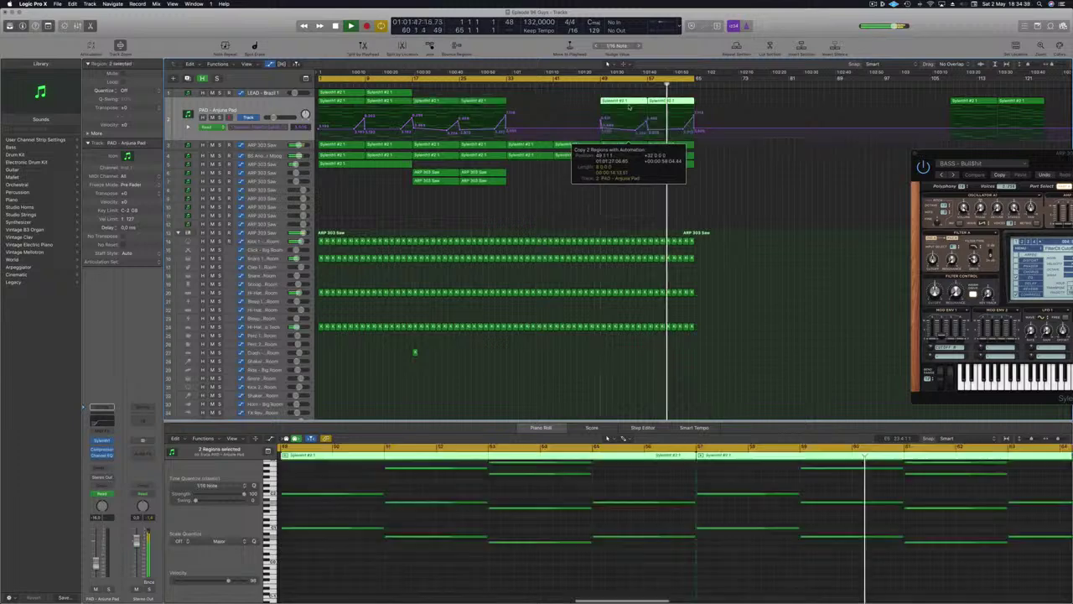
{"action": "left_click", "coordinate": [573, 91]}
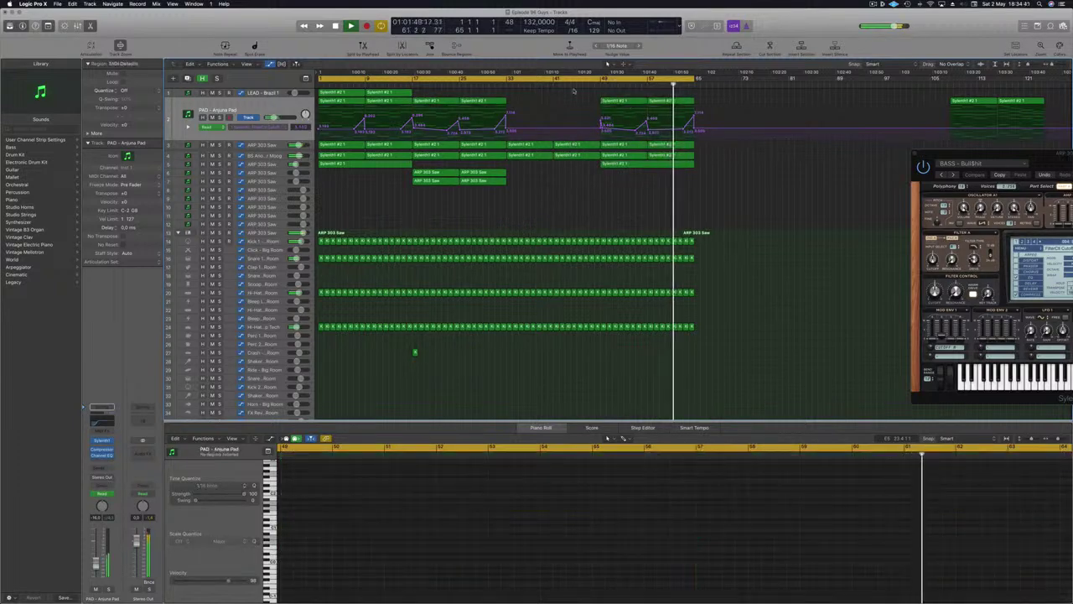
- Extend the cycle range to bar 73 and play the arrangement from the beginning, selecting track 6 for its entry at bar 17
{"action": "left_click_drag", "start_coordinate": [693, 80], "coordinate": [743, 82]}
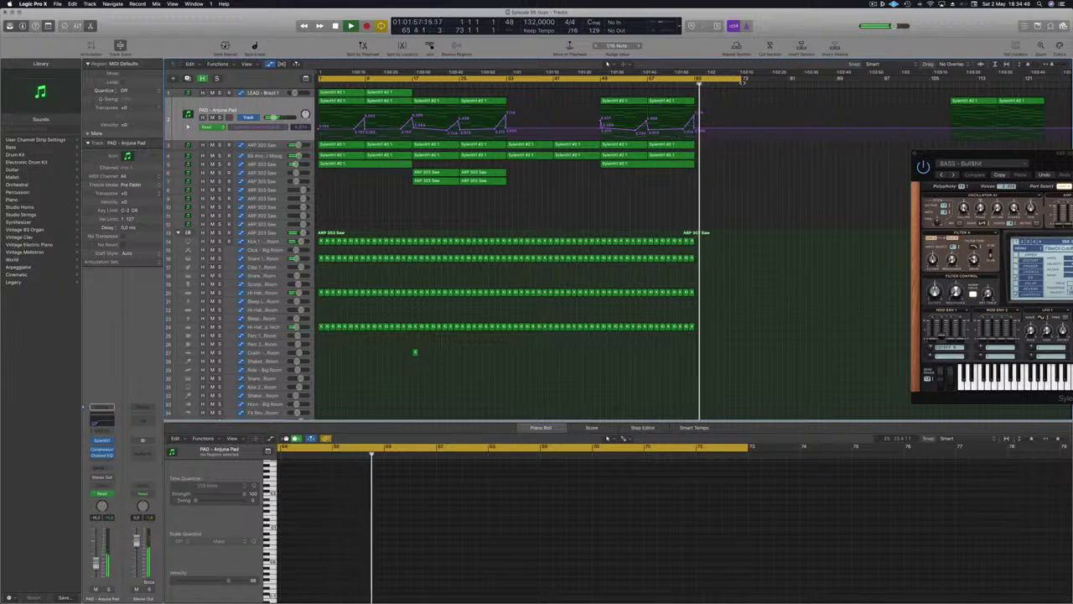
{"action": "key", "text": "space"}
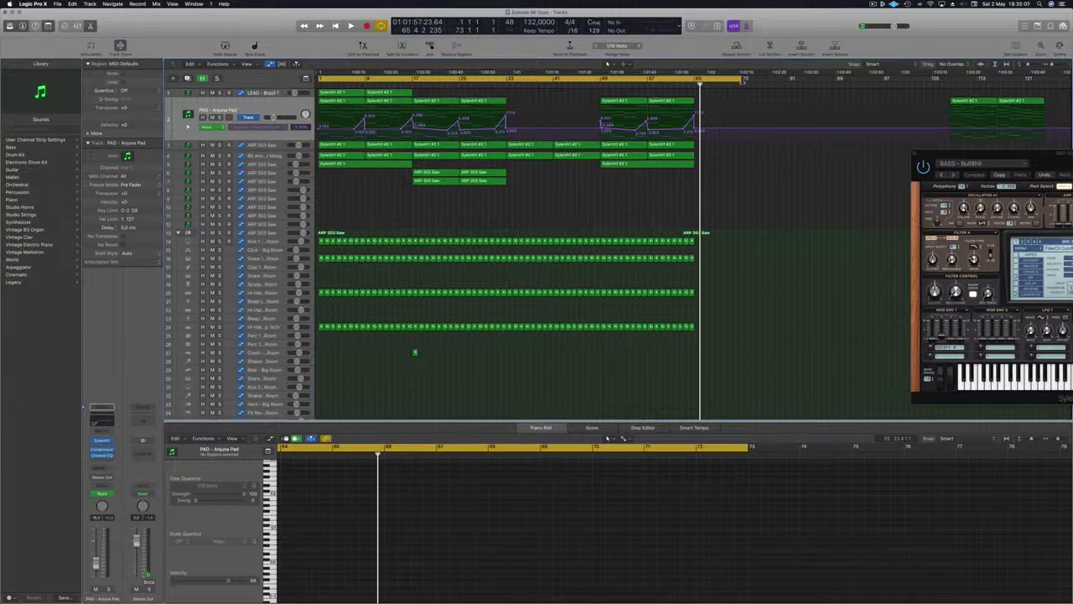
{"action": "key", "text": "space"}
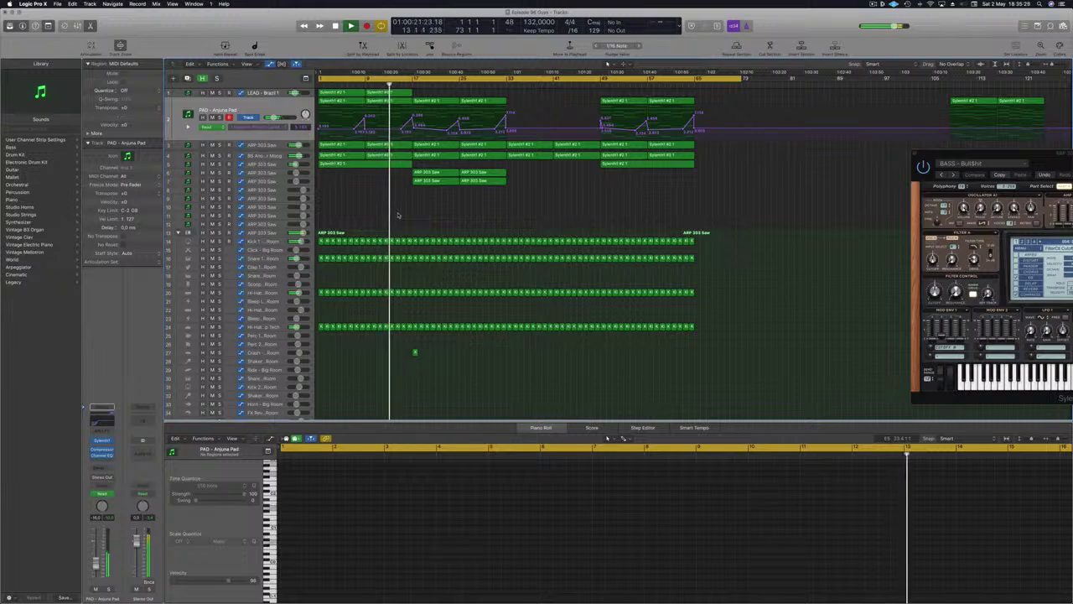
{"action": "left_click", "coordinate": [460, 174]}
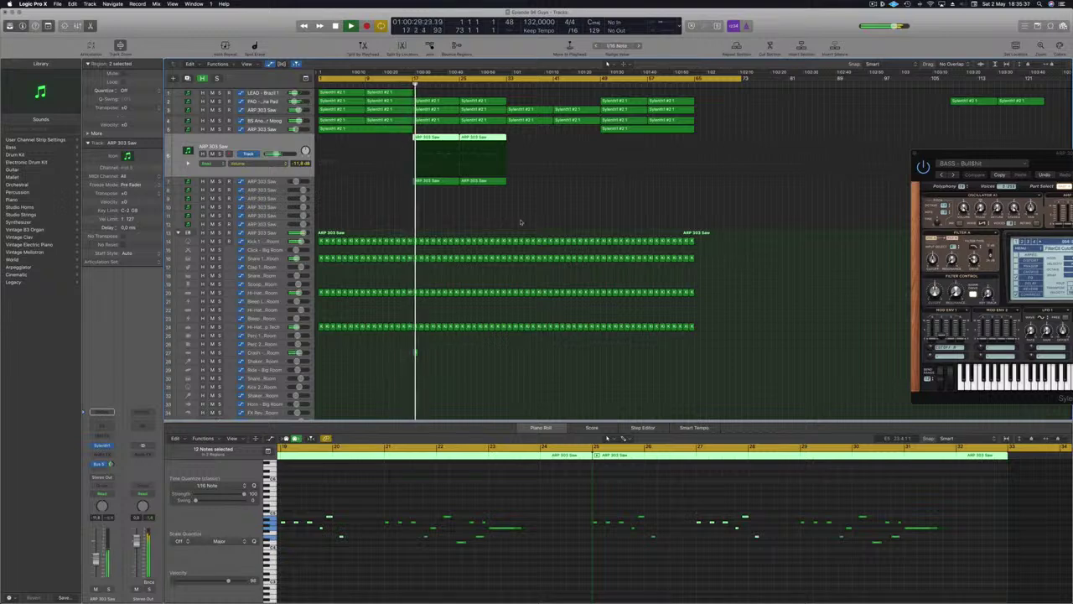
{"action": "left_click", "coordinate": [471, 212]}
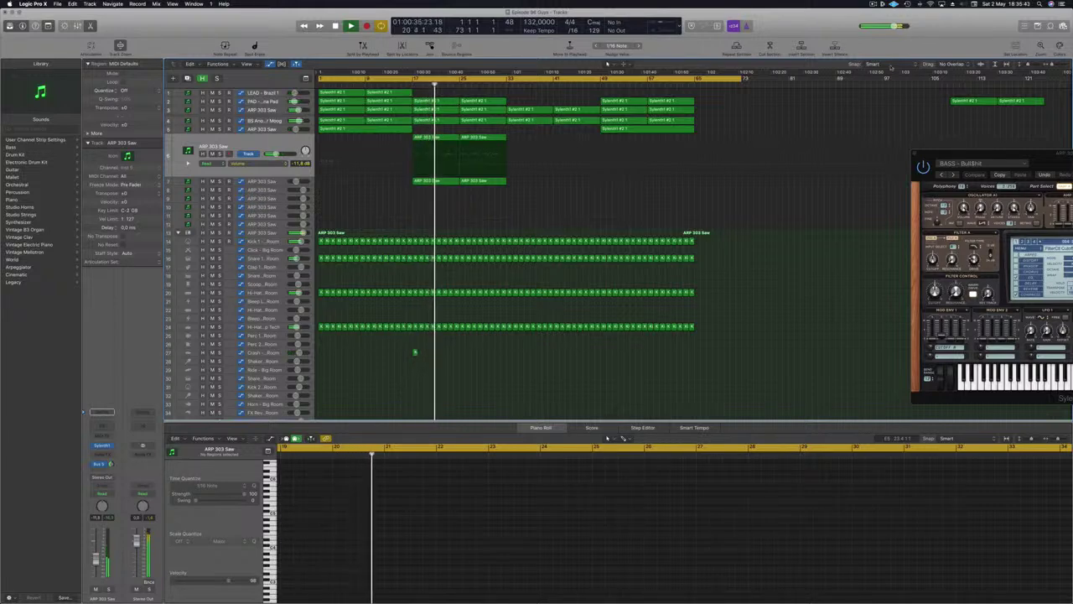
{"action": "left_click", "coordinate": [873, 4]}
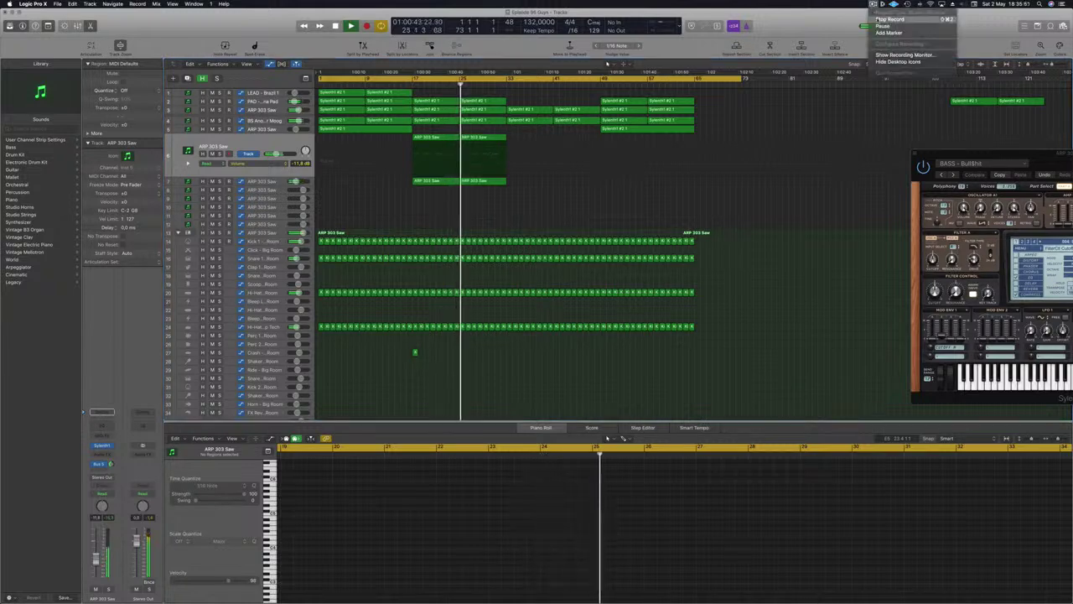
{"action": "left_click", "coordinate": [886, 19]}
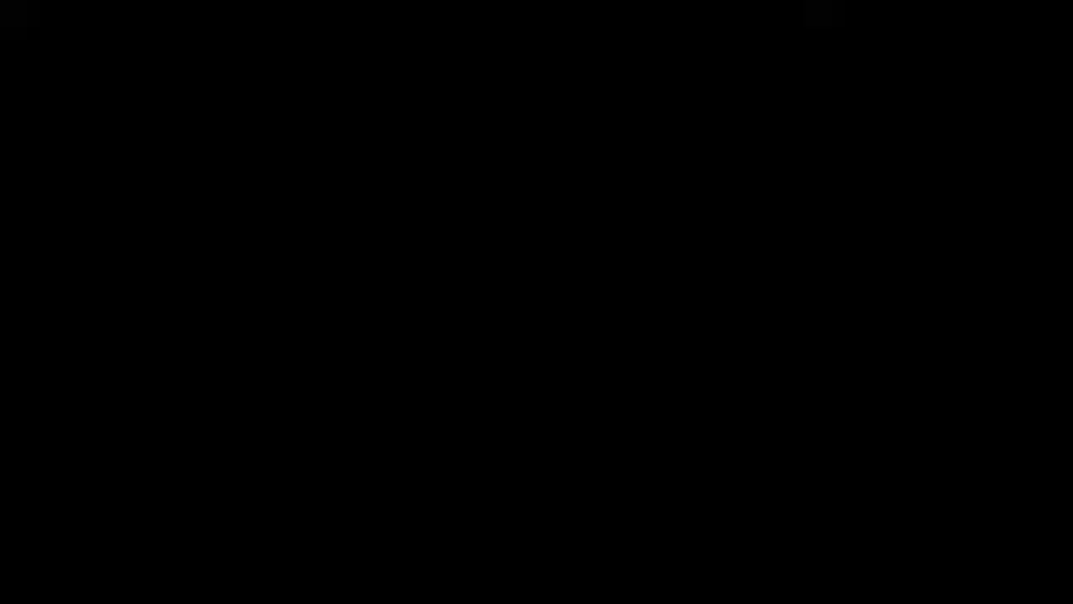